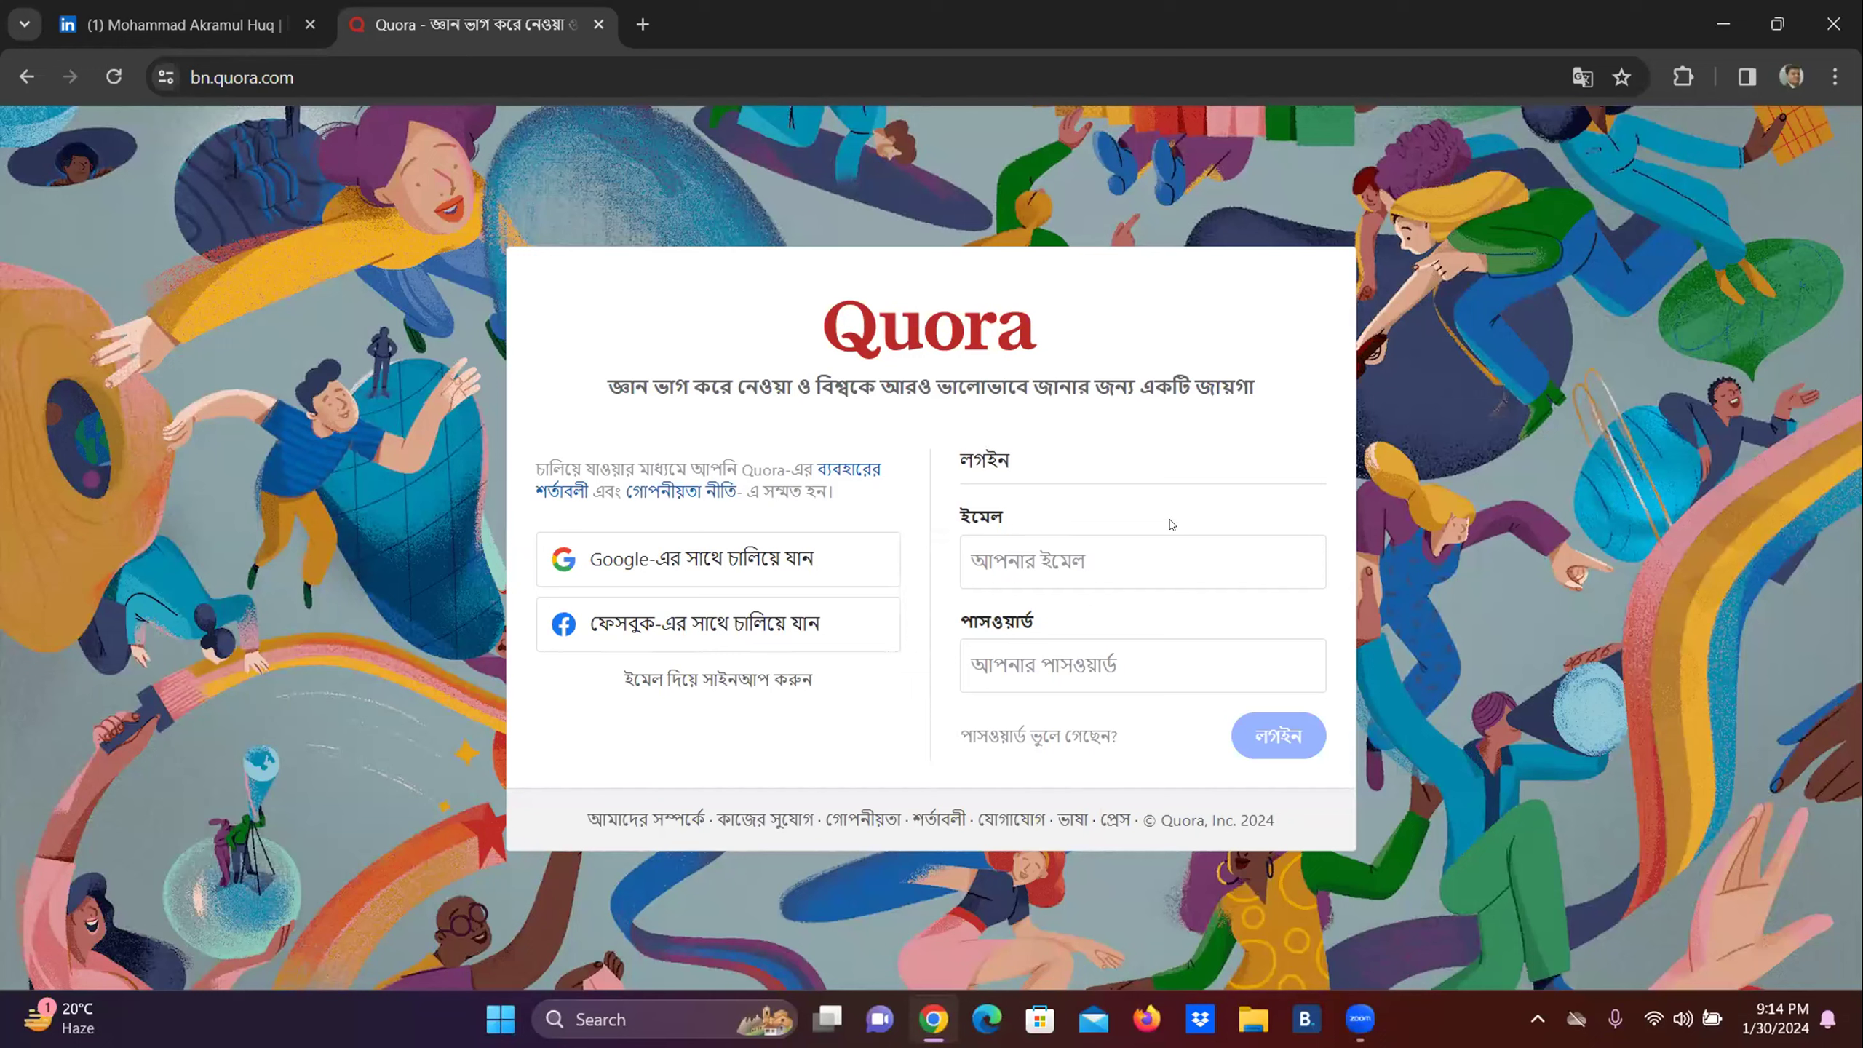
Switch the Quora login page from Bengali to English using the footer language list.
click(1069, 819)
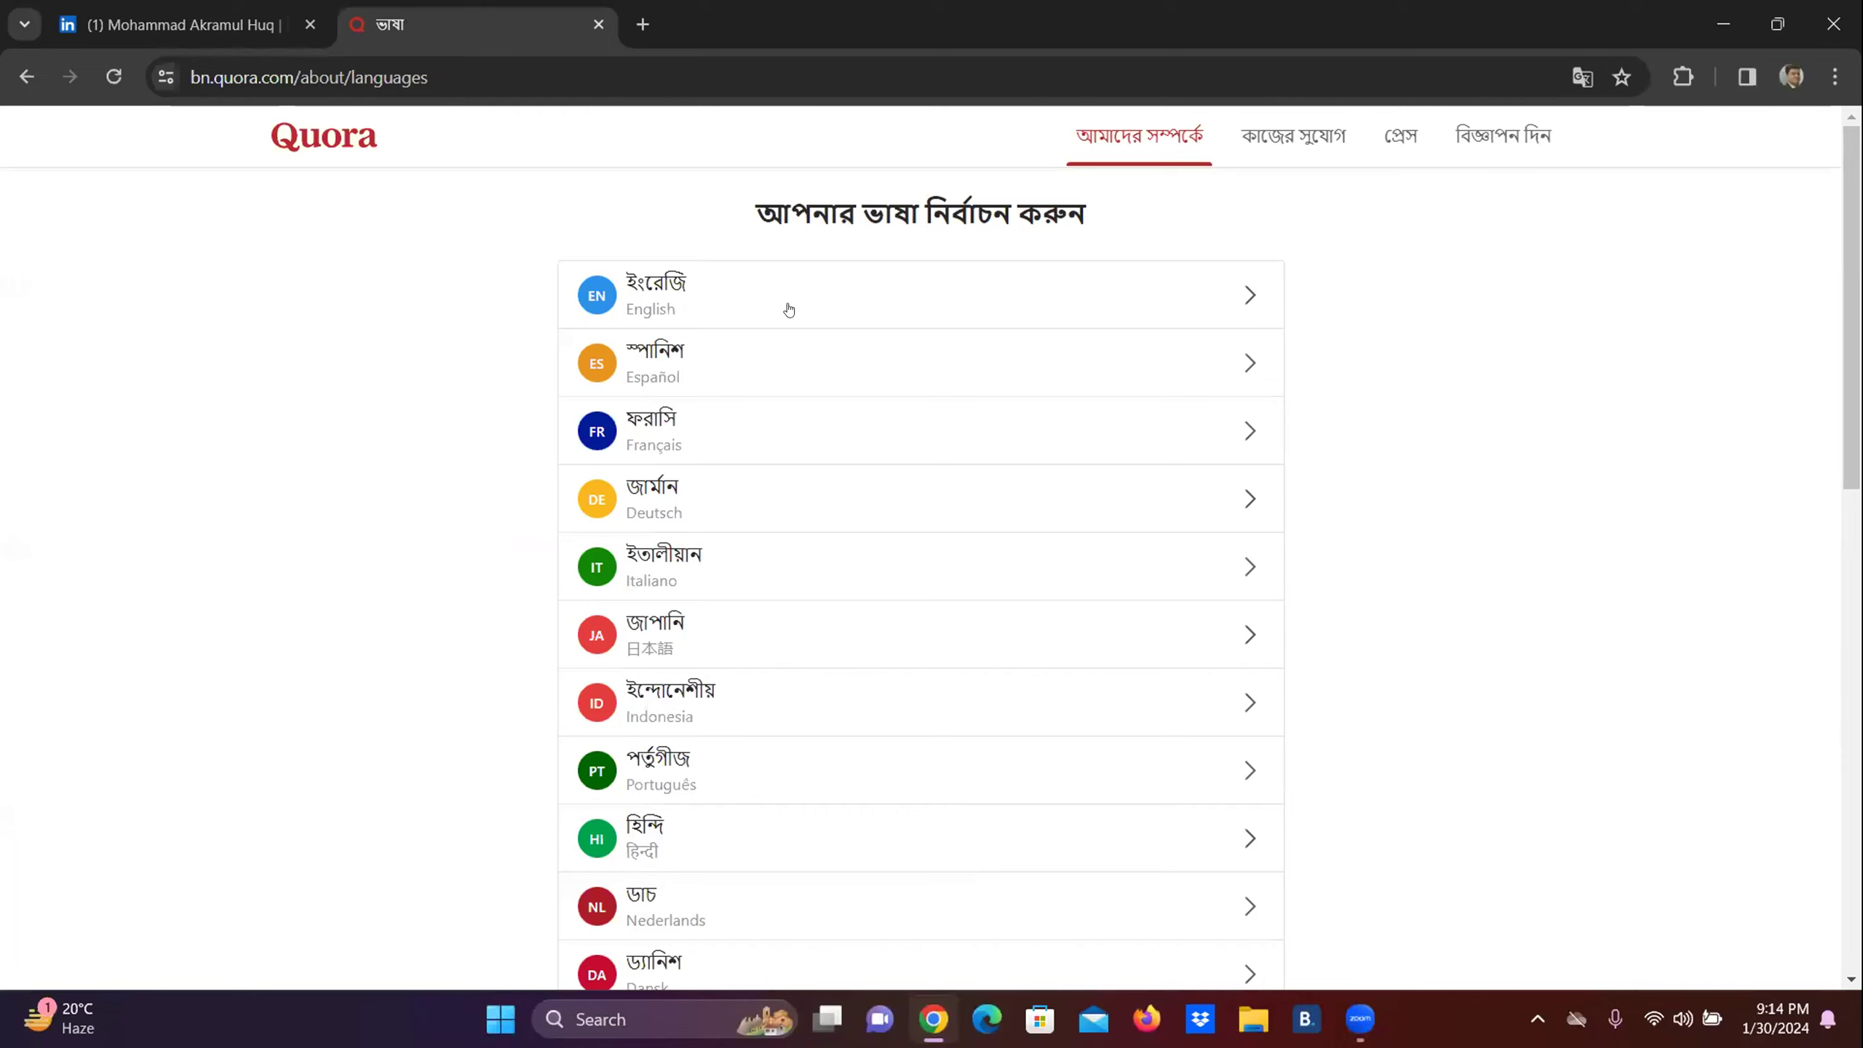
click(669, 293)
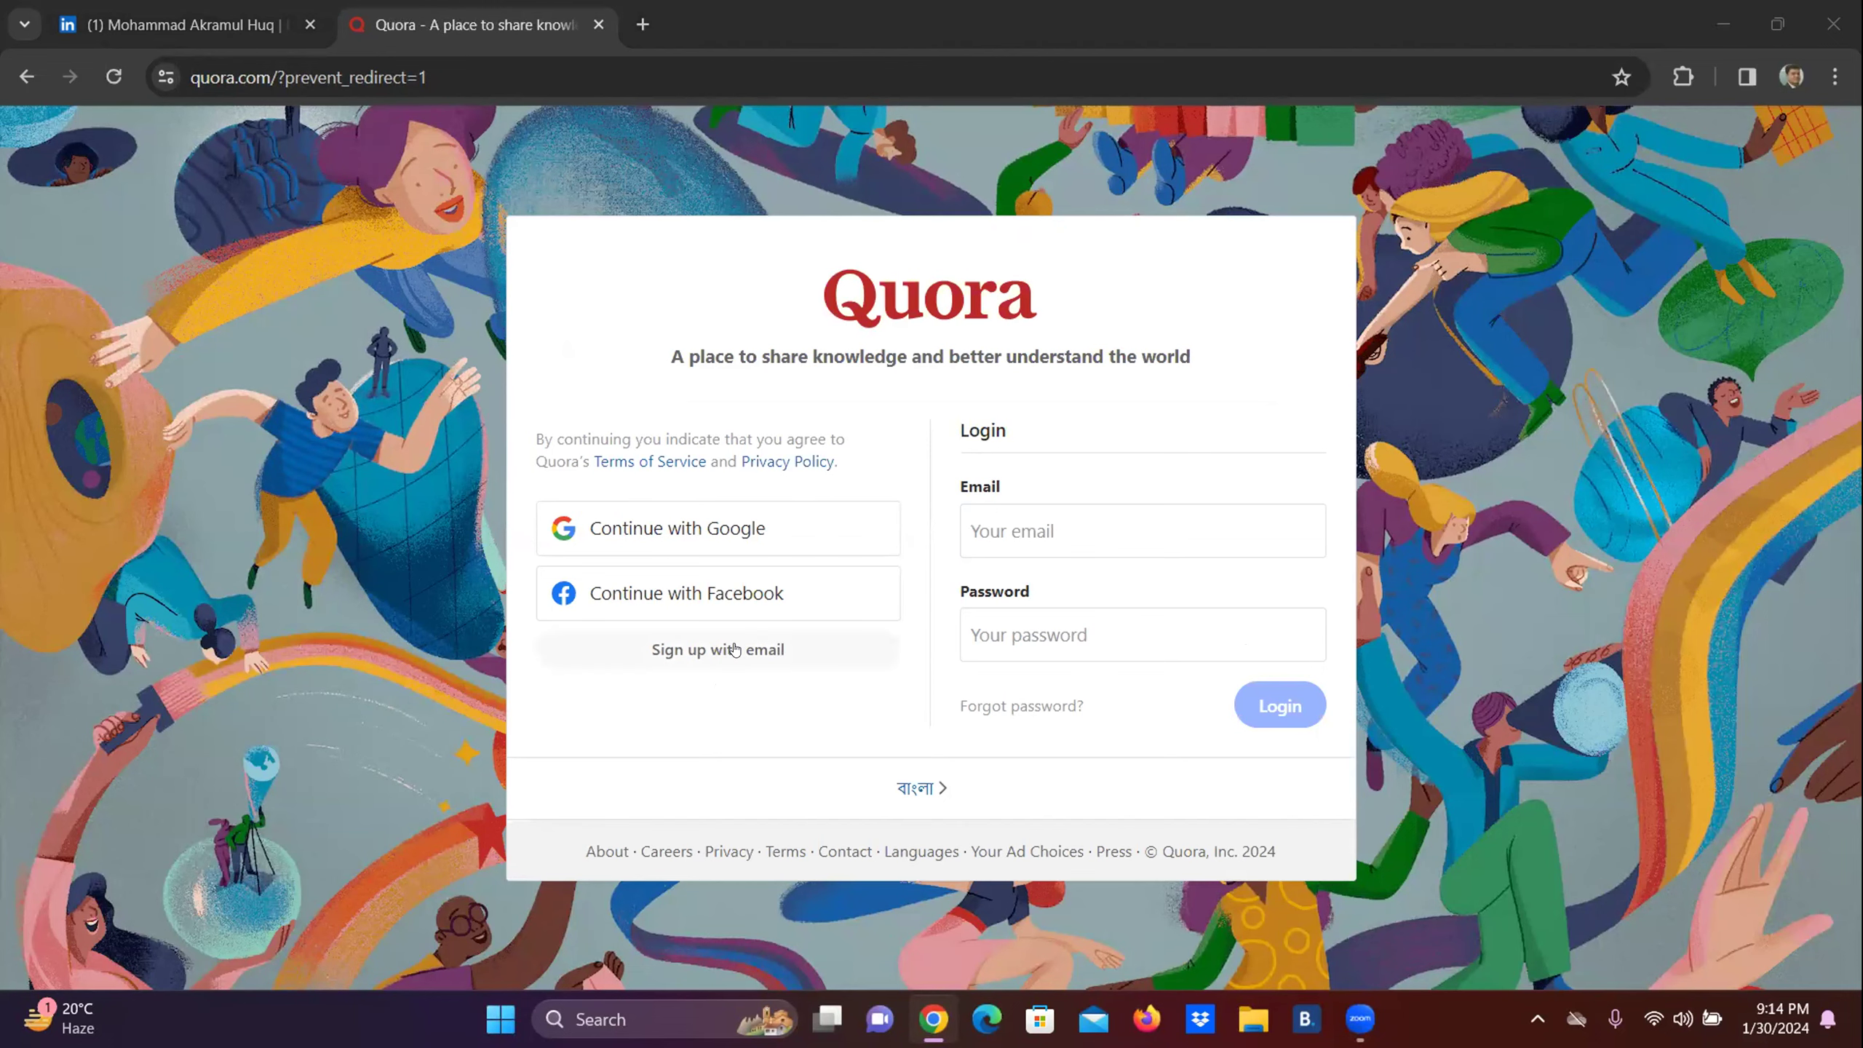
Start email sign-up with the full name, replacing the already-registered suggested email with another address.
click(796, 643)
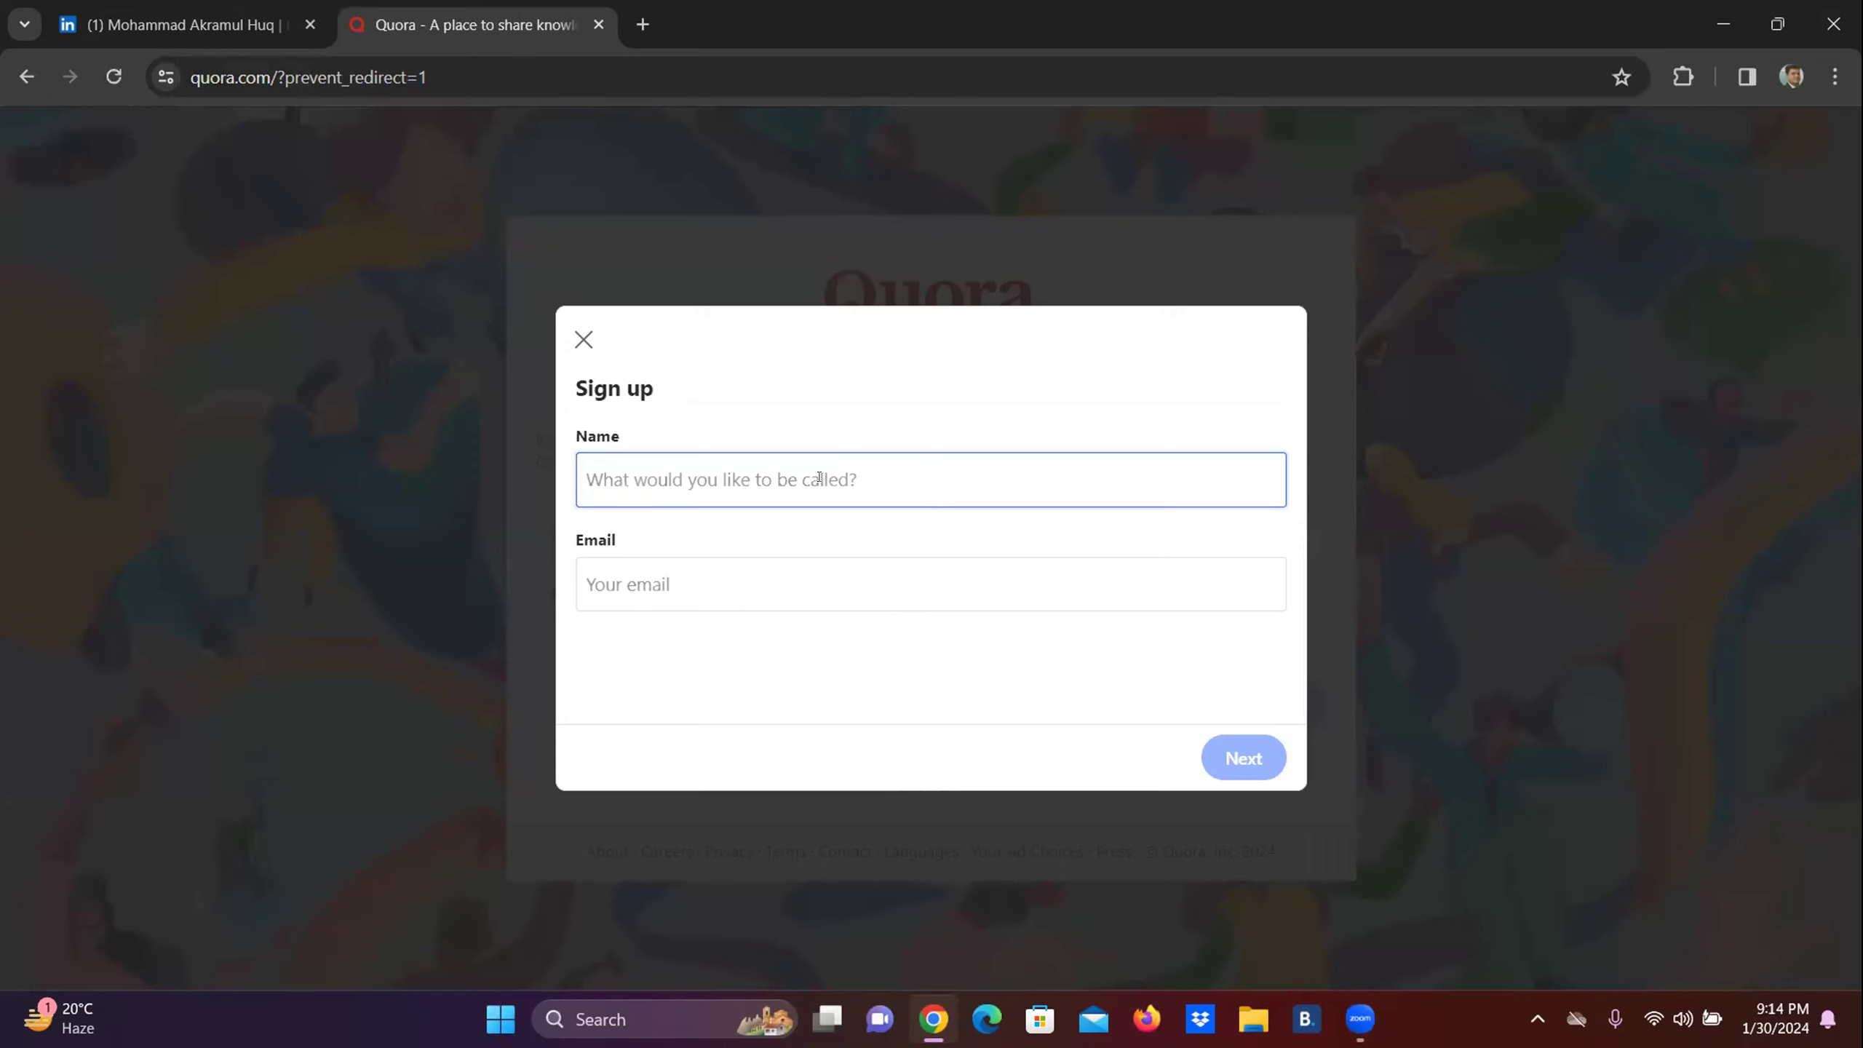
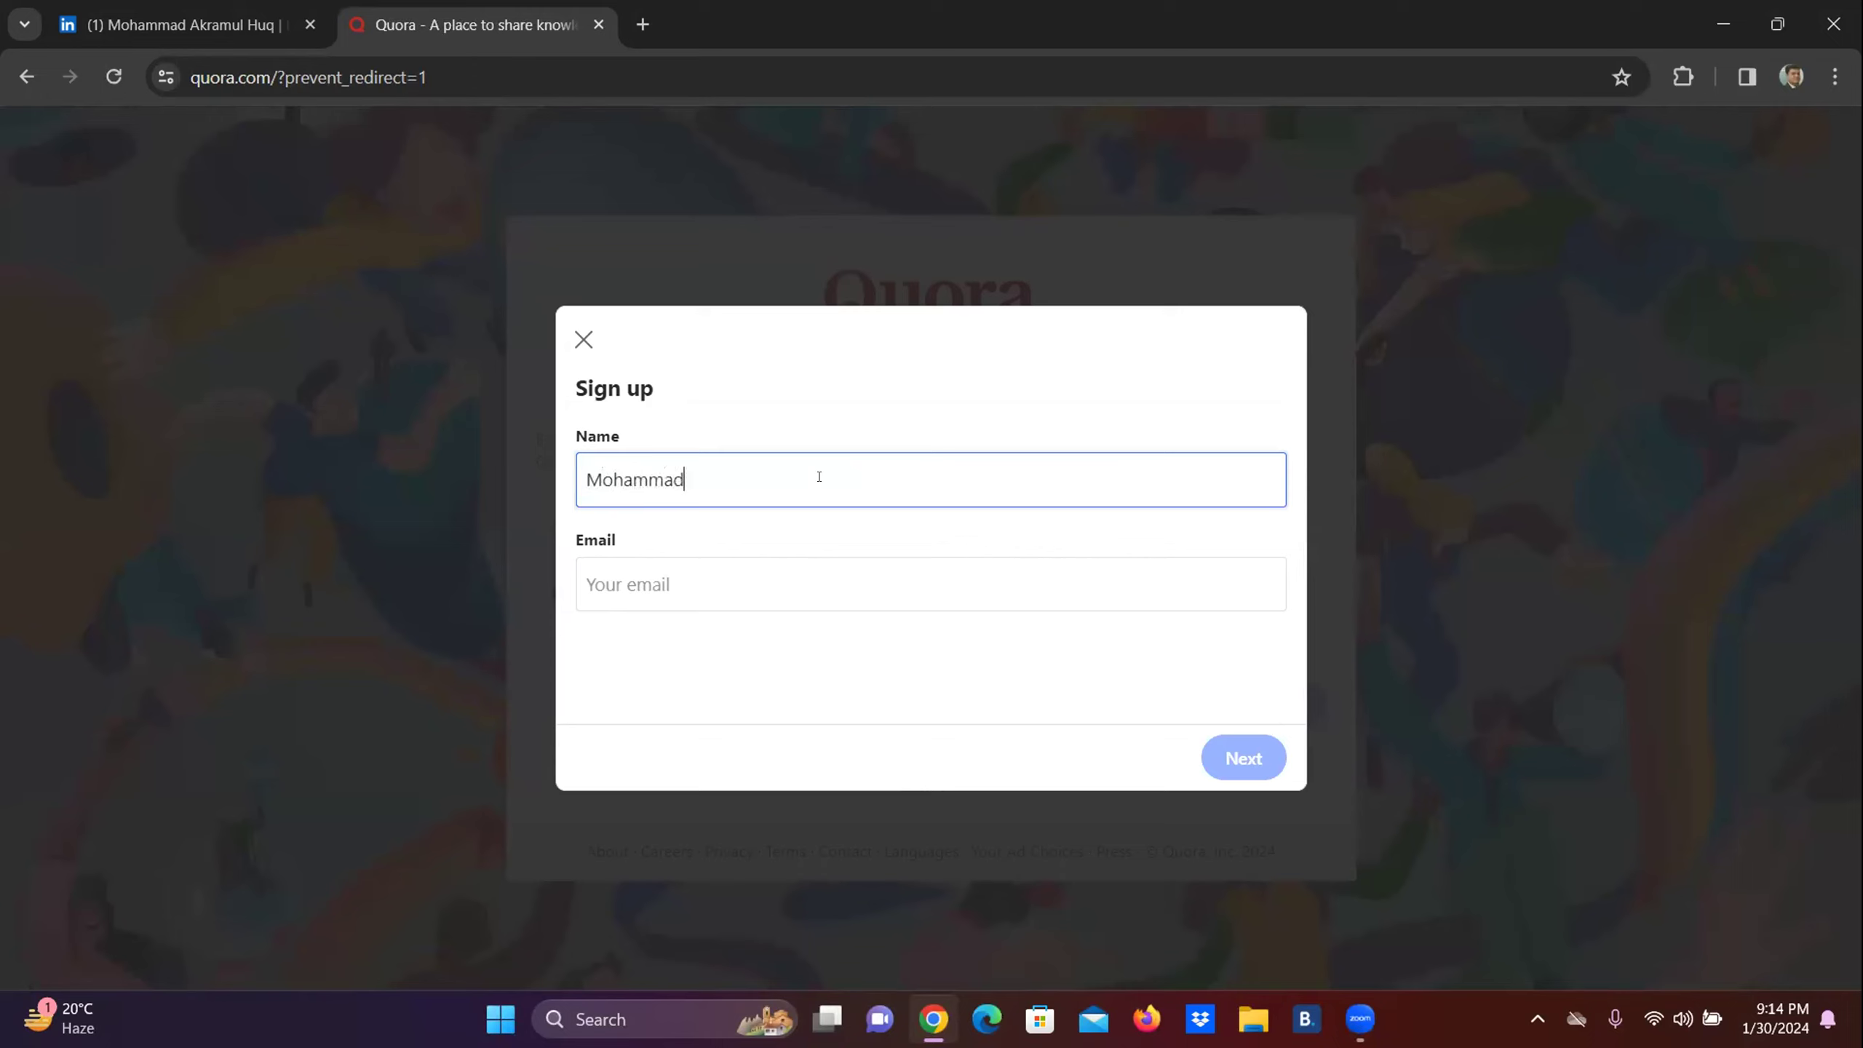
click(752, 573)
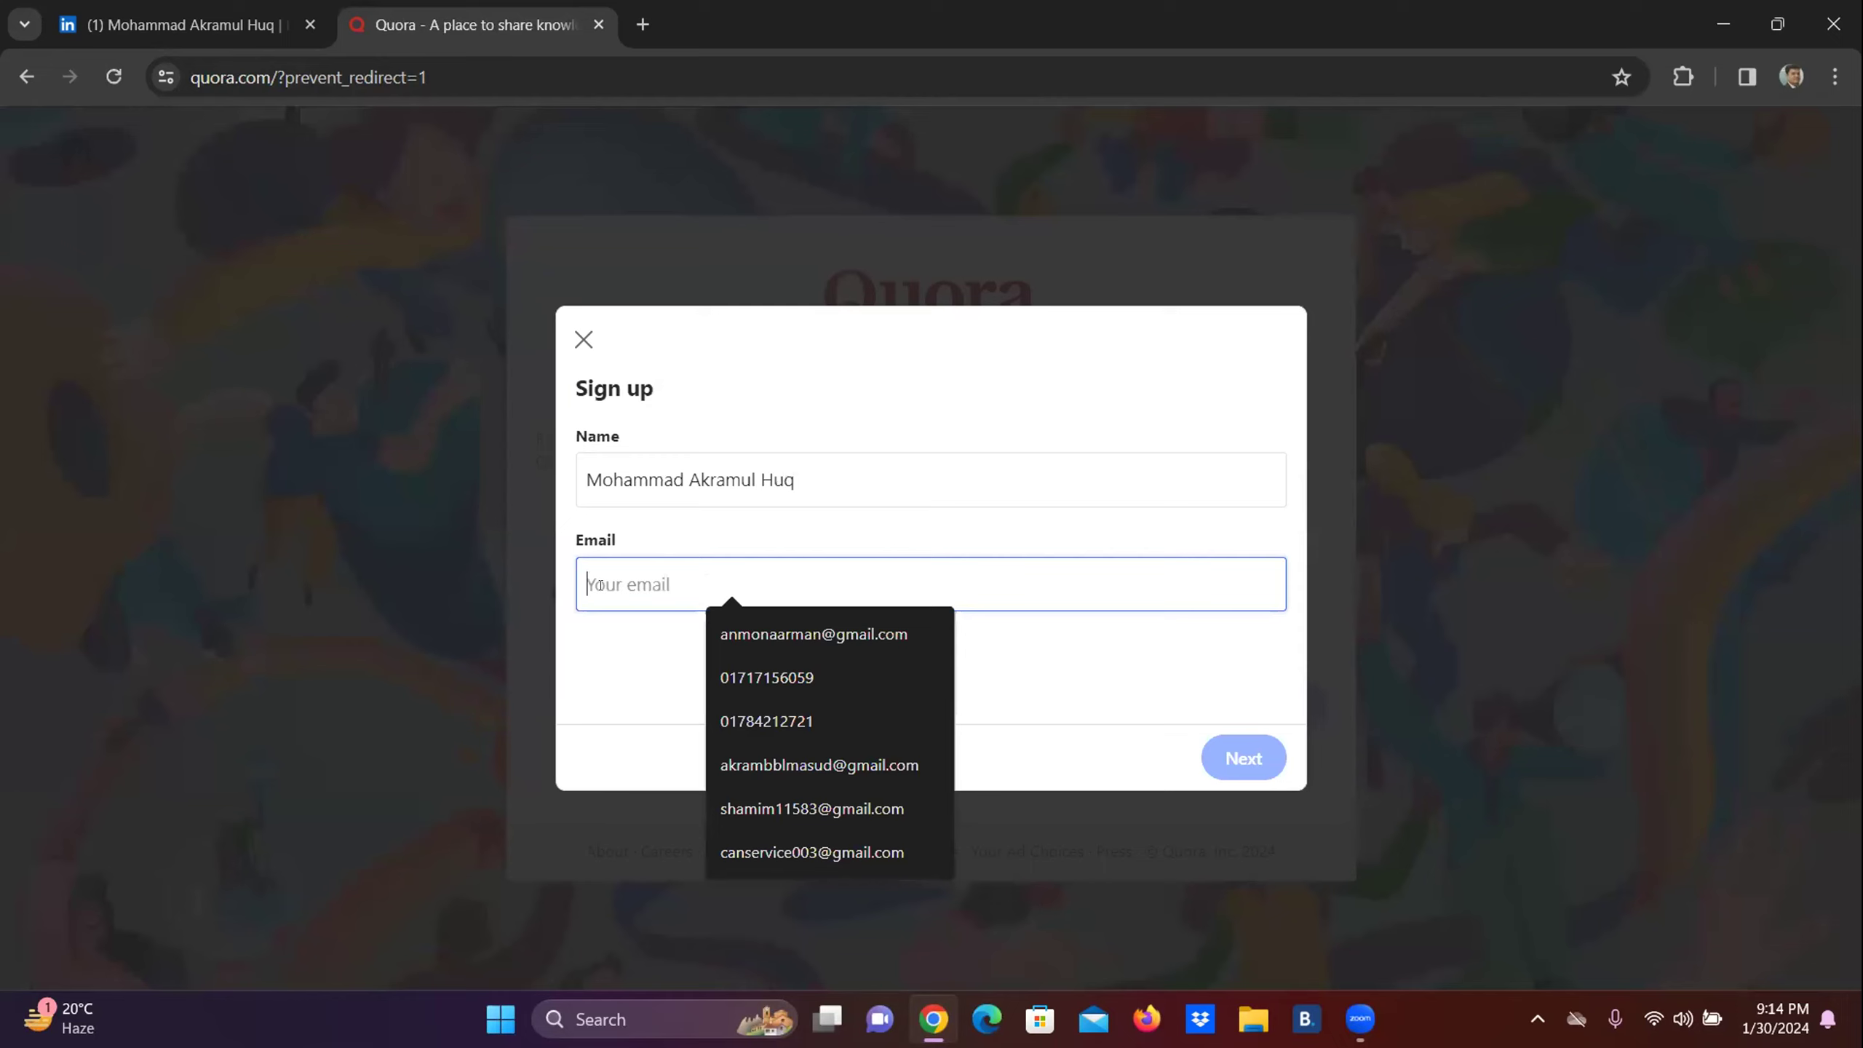
key(Down)
key(Down)
key(Down)
key(Down)
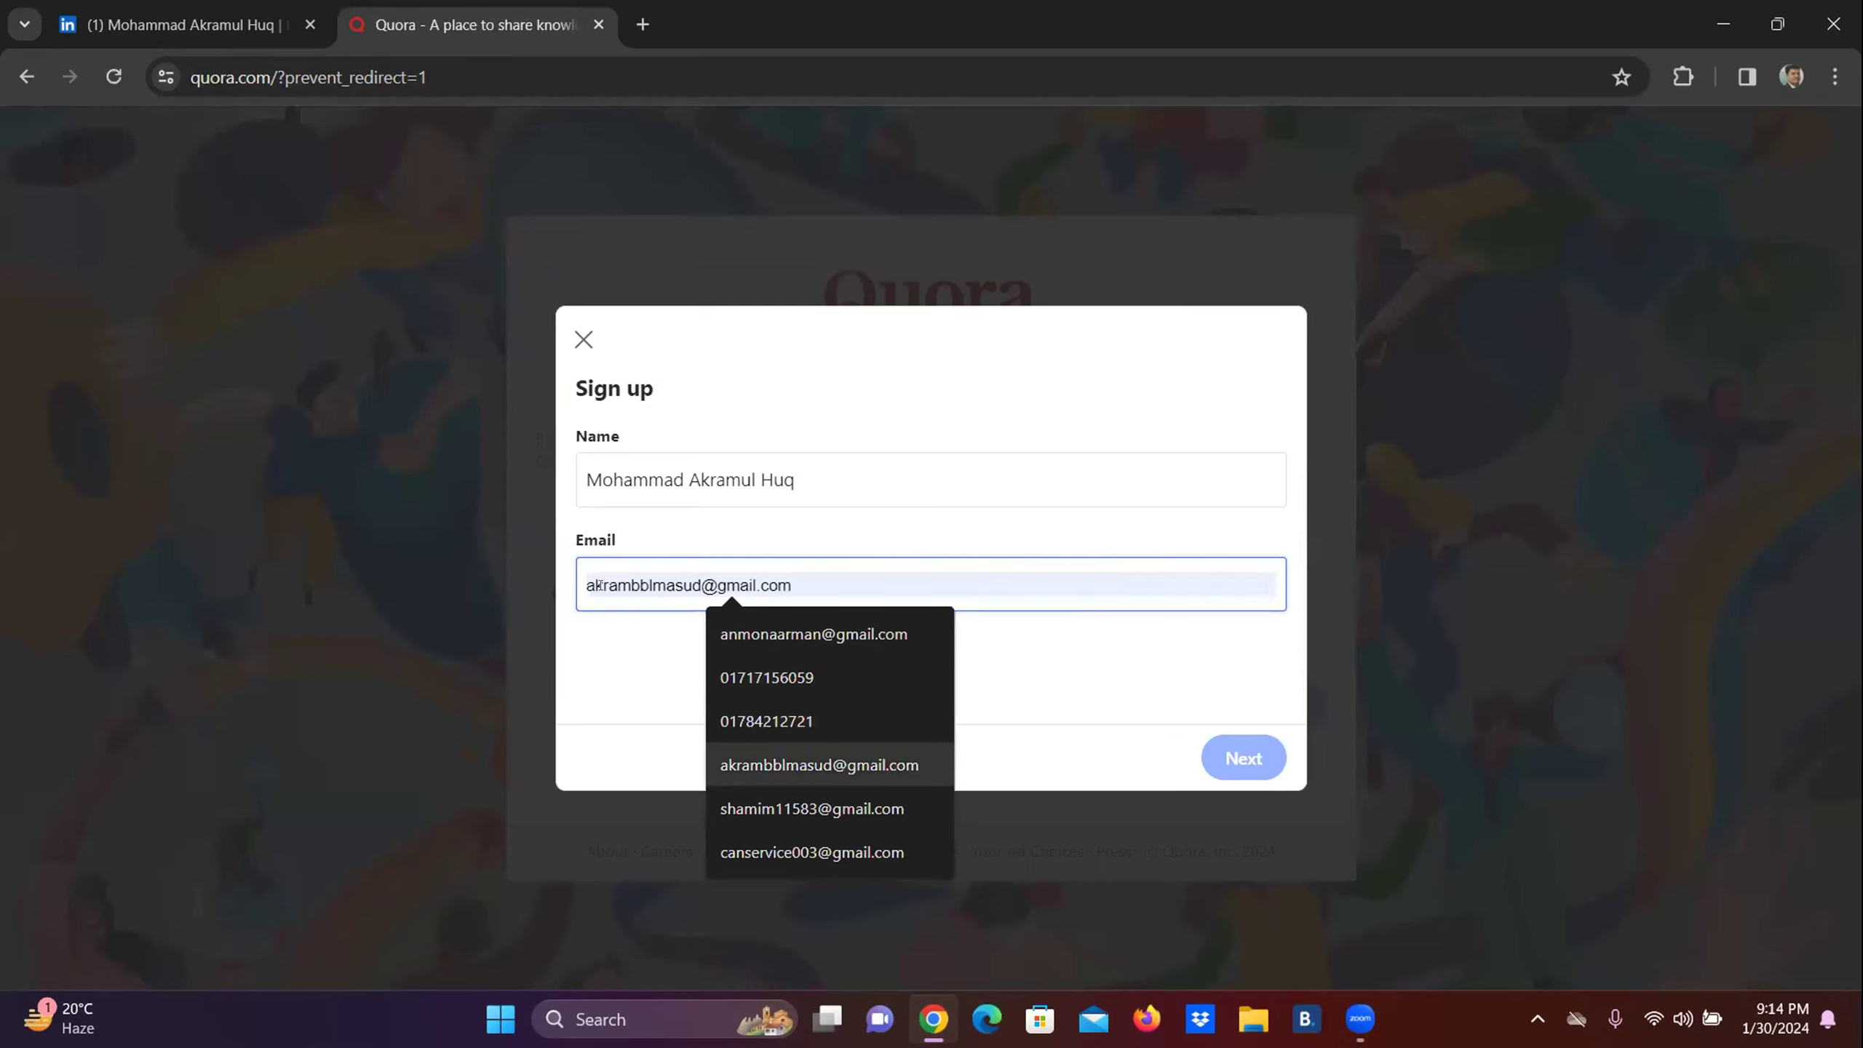
key(Return)
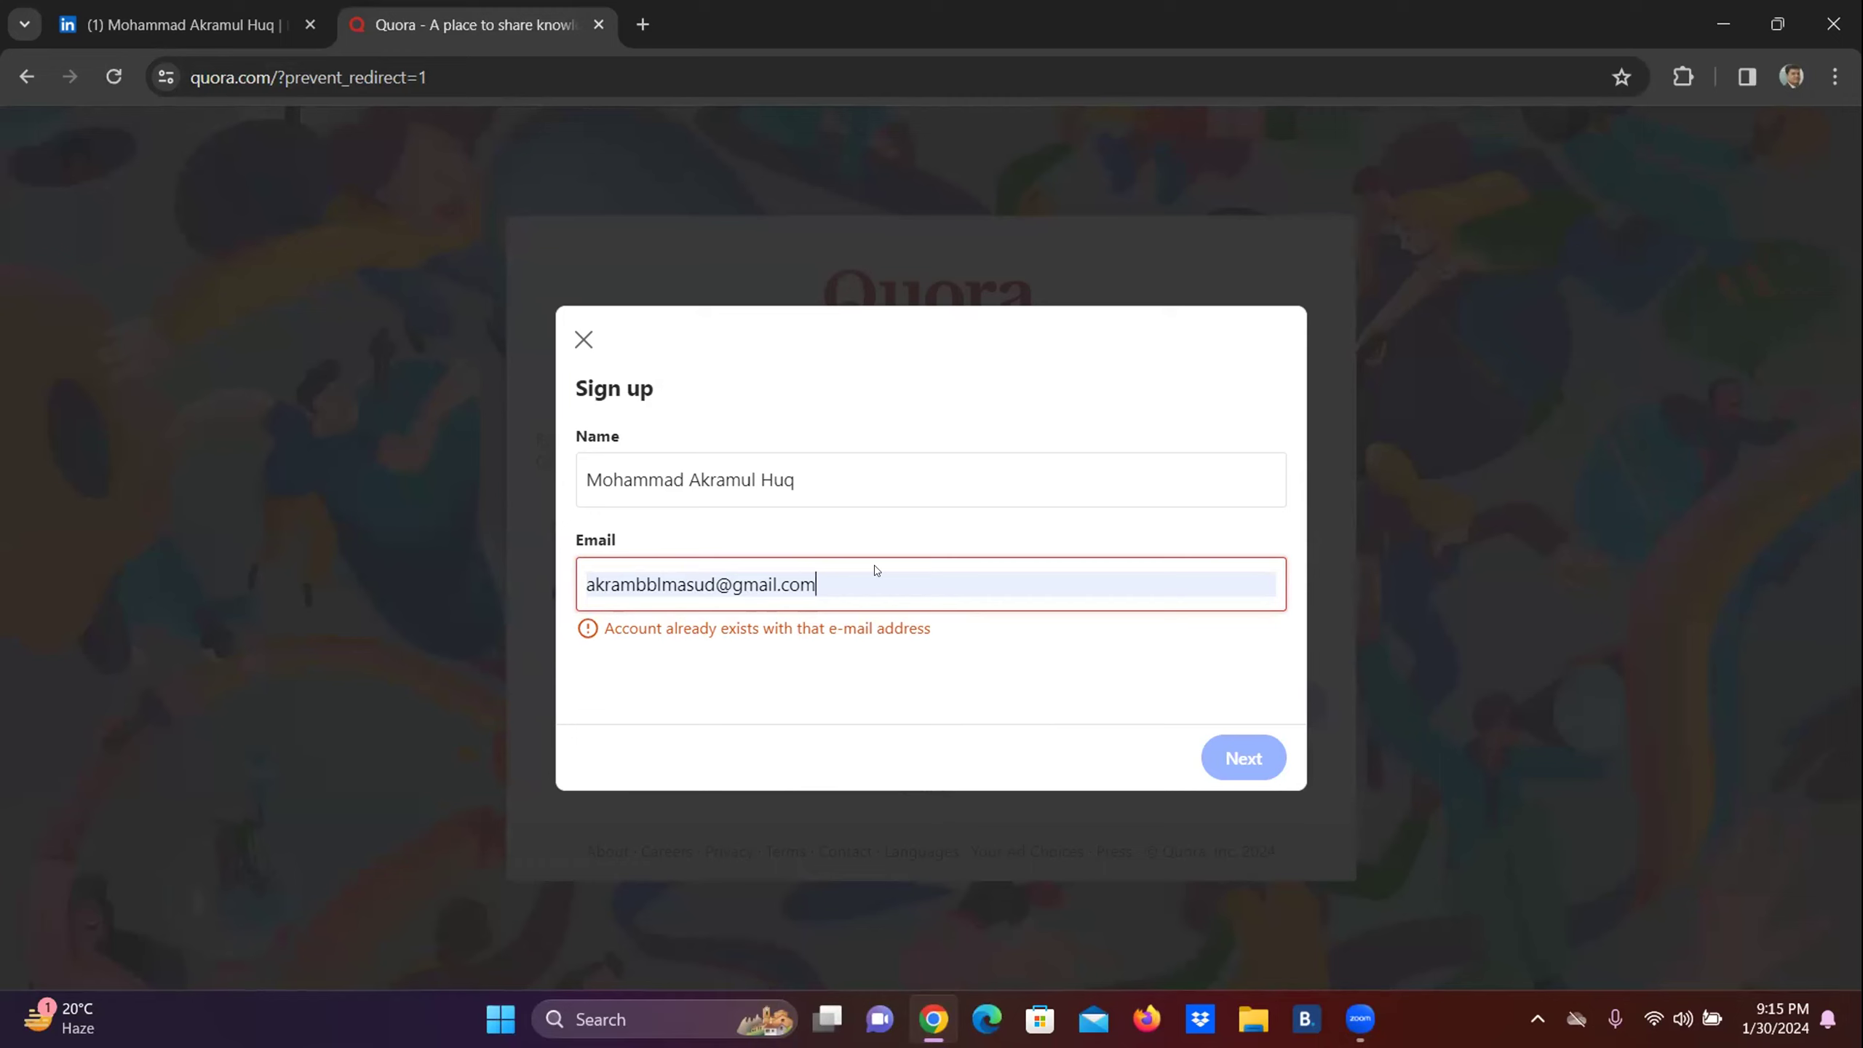
key(BackSpace)
key(BackSpace)
key(BackSpace)
key(BackSpace)
key(BackSpace)
key(BackSpace)
key(BackSpace)
key(BackSpace)
key(BackSpace)
key(BackSpace)
key(BackSpace)
key(BackSpace)
key(BackSpace)
key(BackSpace)
key(BackSpace)
key(BackSpace)
key(BackSpace)
key(BackSpace)
key(BackSpace)
key(BackSpace)
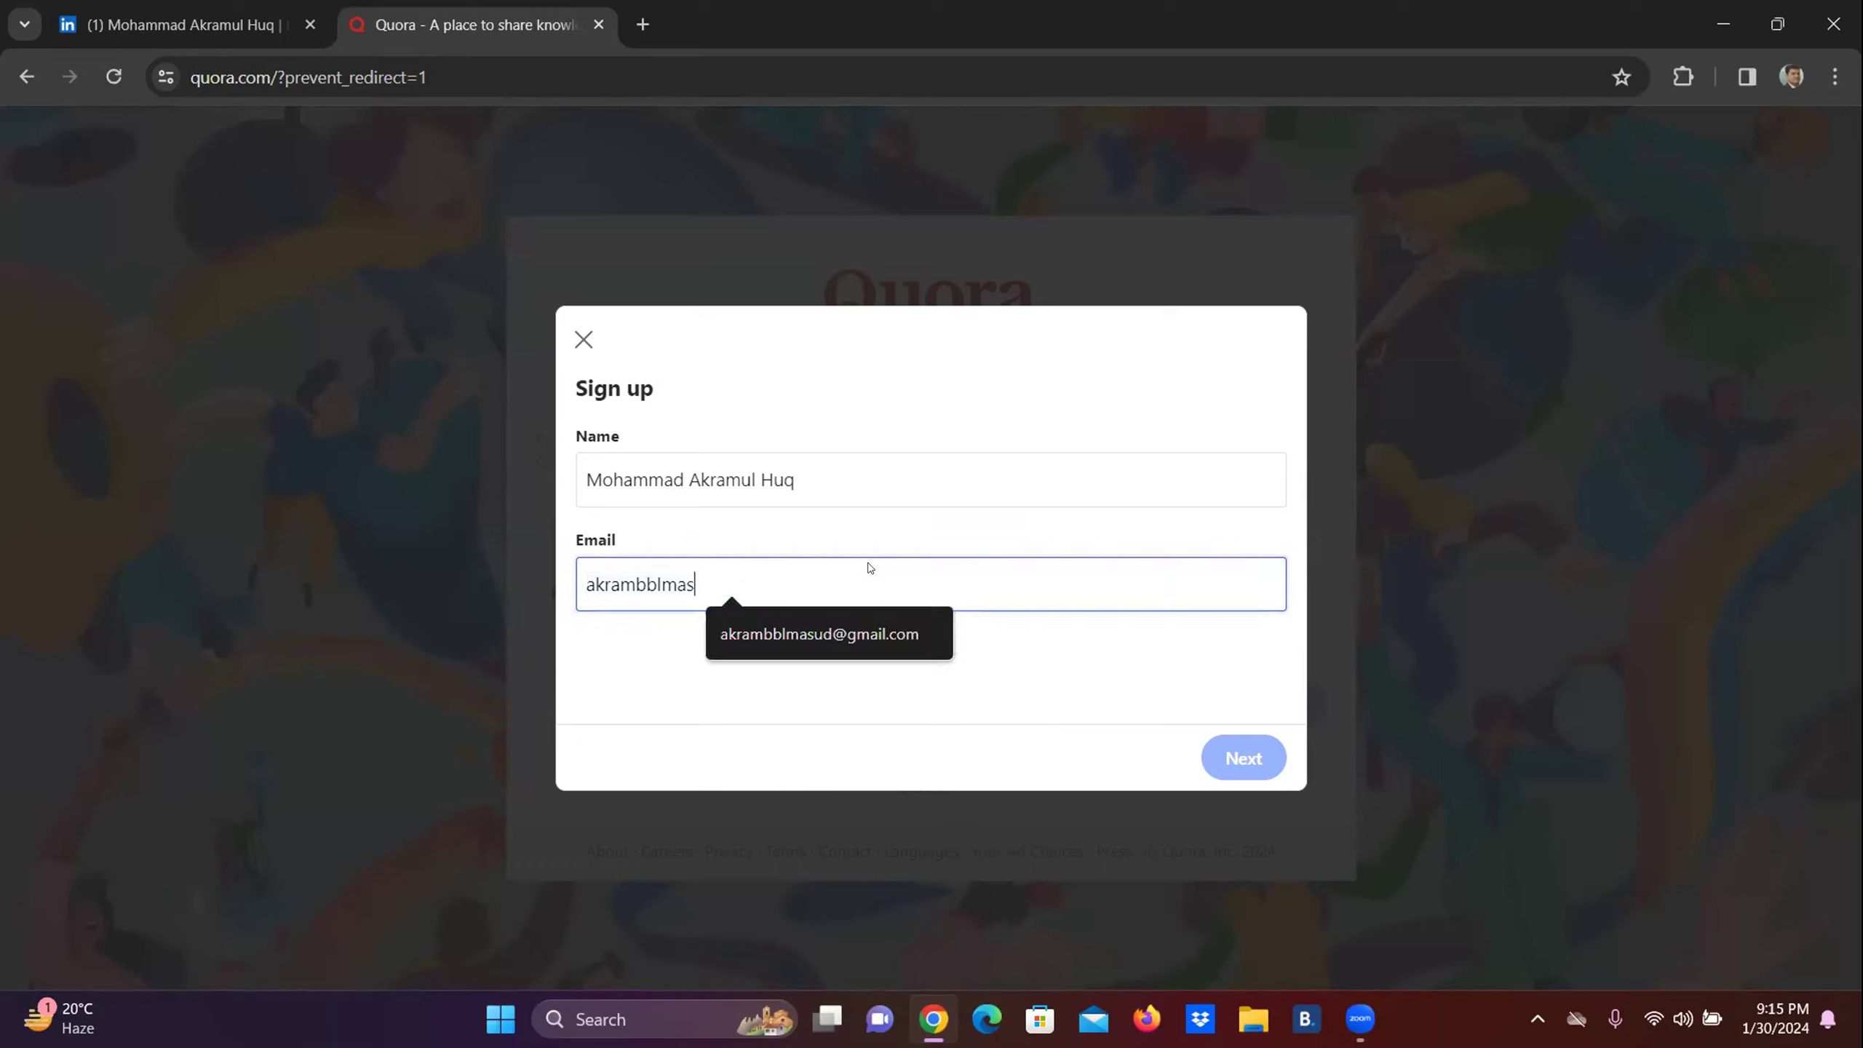
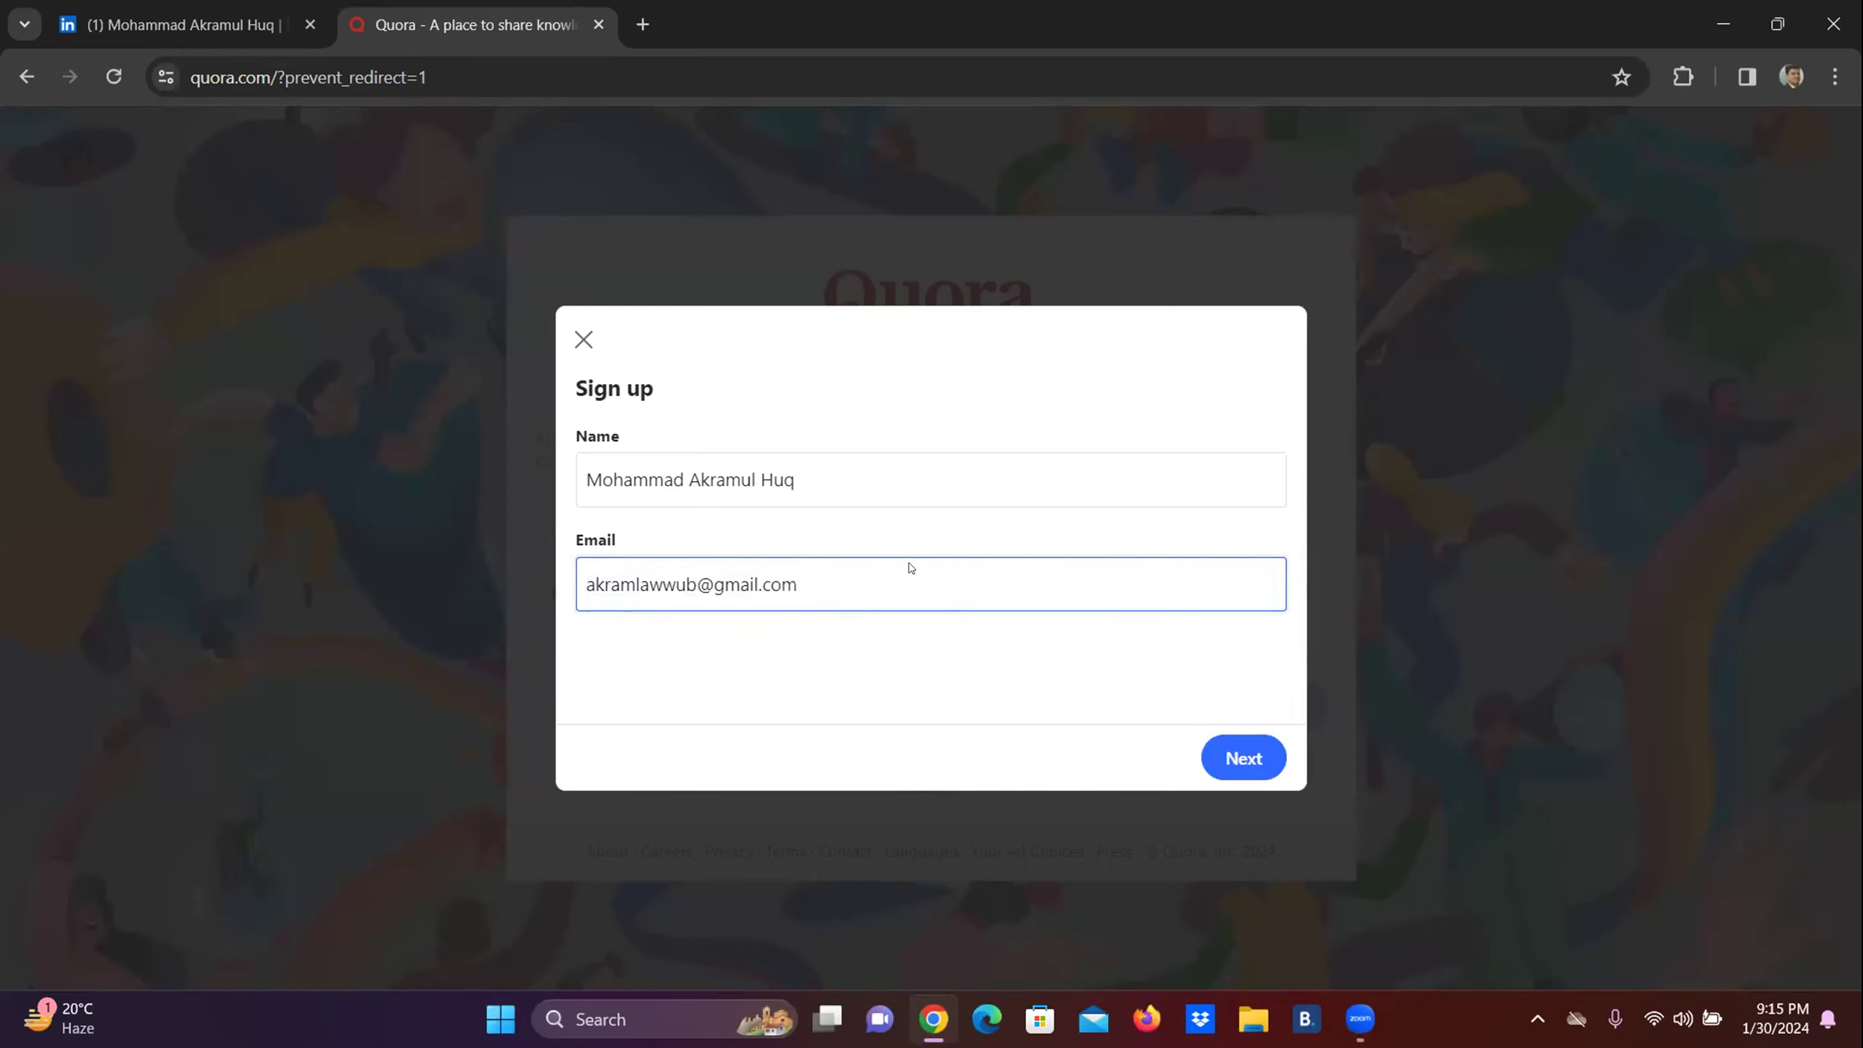
Submit the sign-up form, dismissing the Something went wrong error and resubmitting.
click(1237, 765)
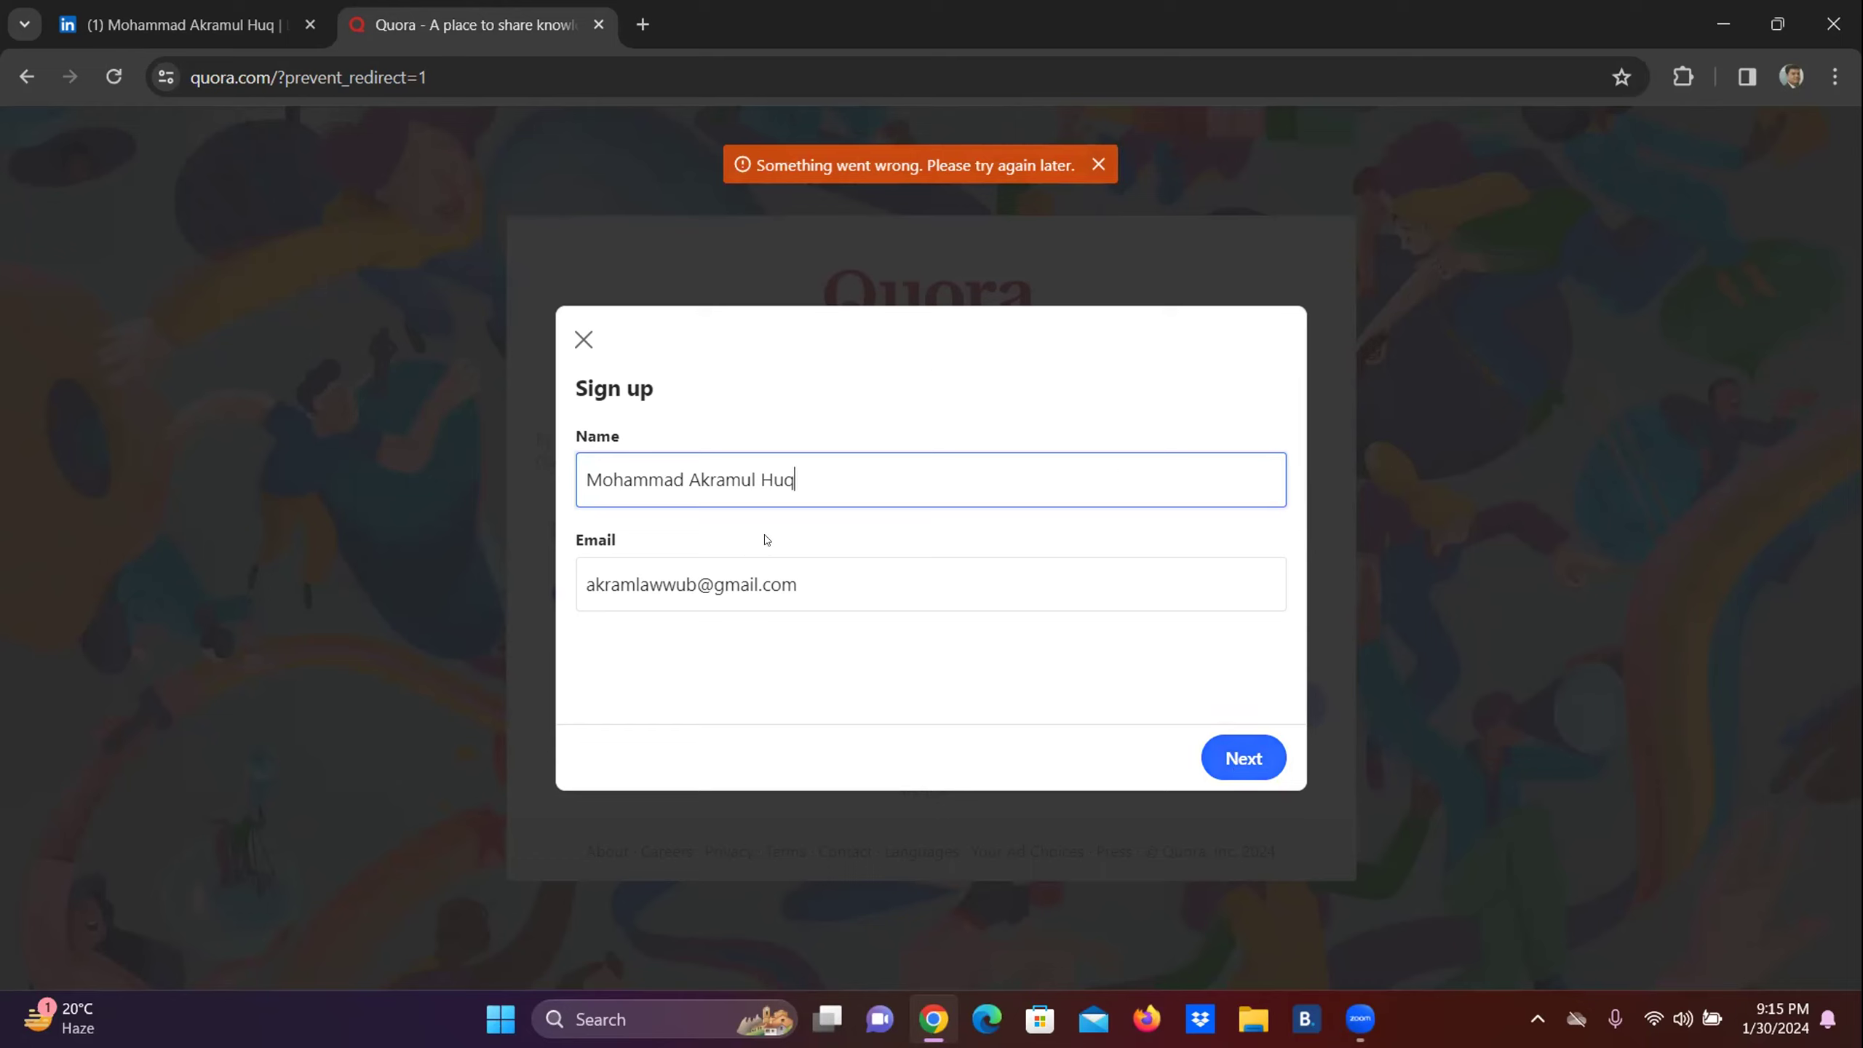
click(1099, 164)
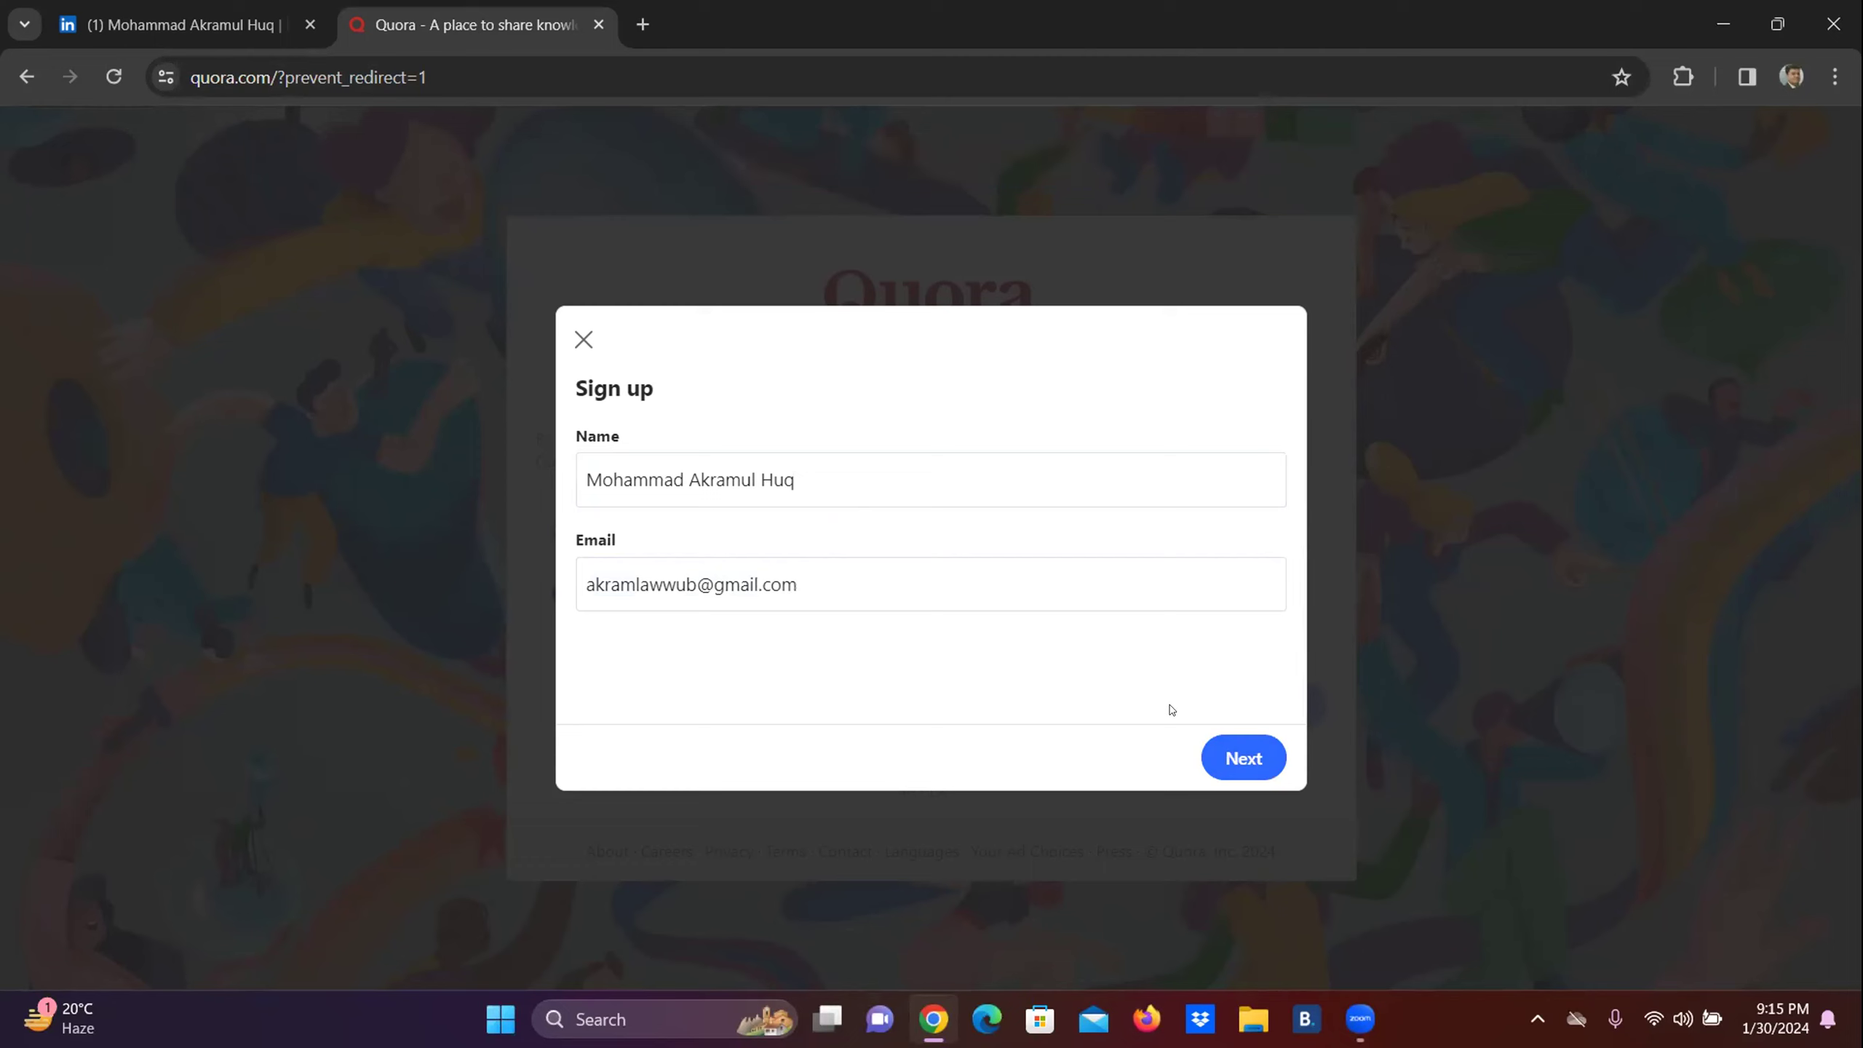
click(1251, 759)
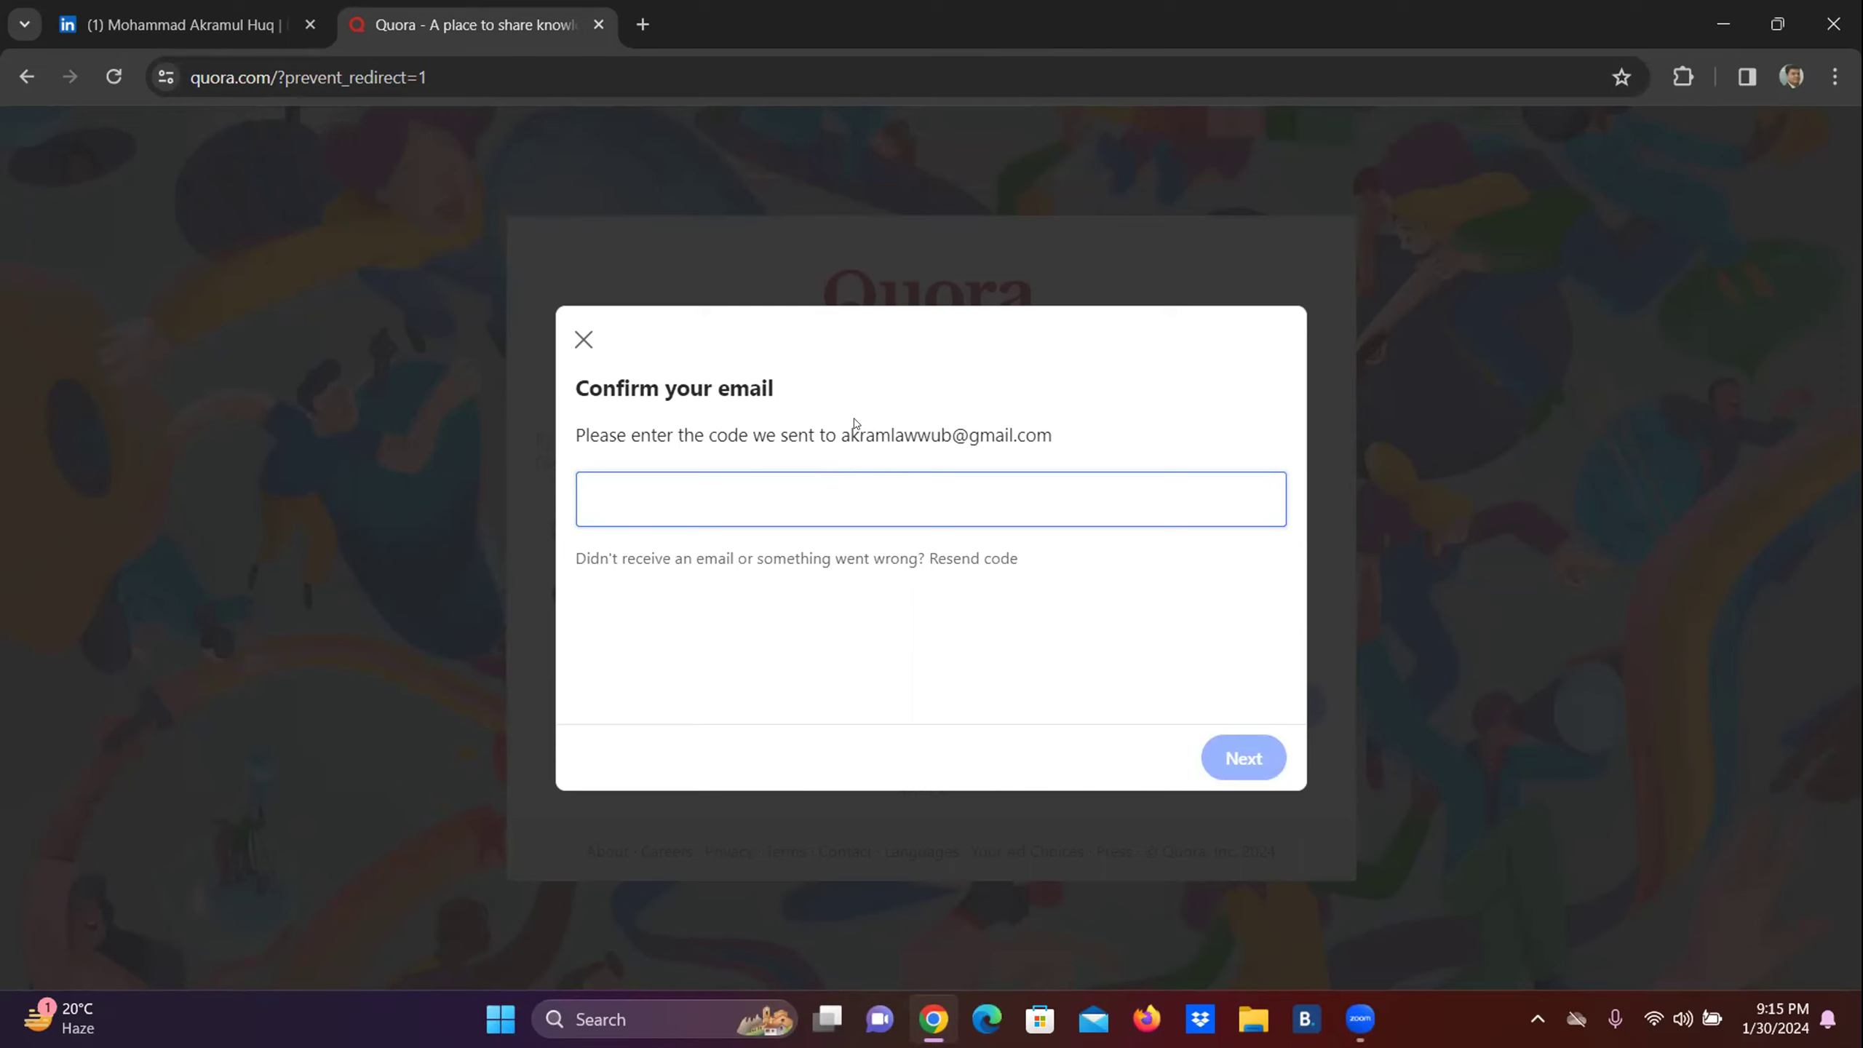
Select the email address the code was sent to and focus the confirmation code field.
drag(844, 427, 1055, 437)
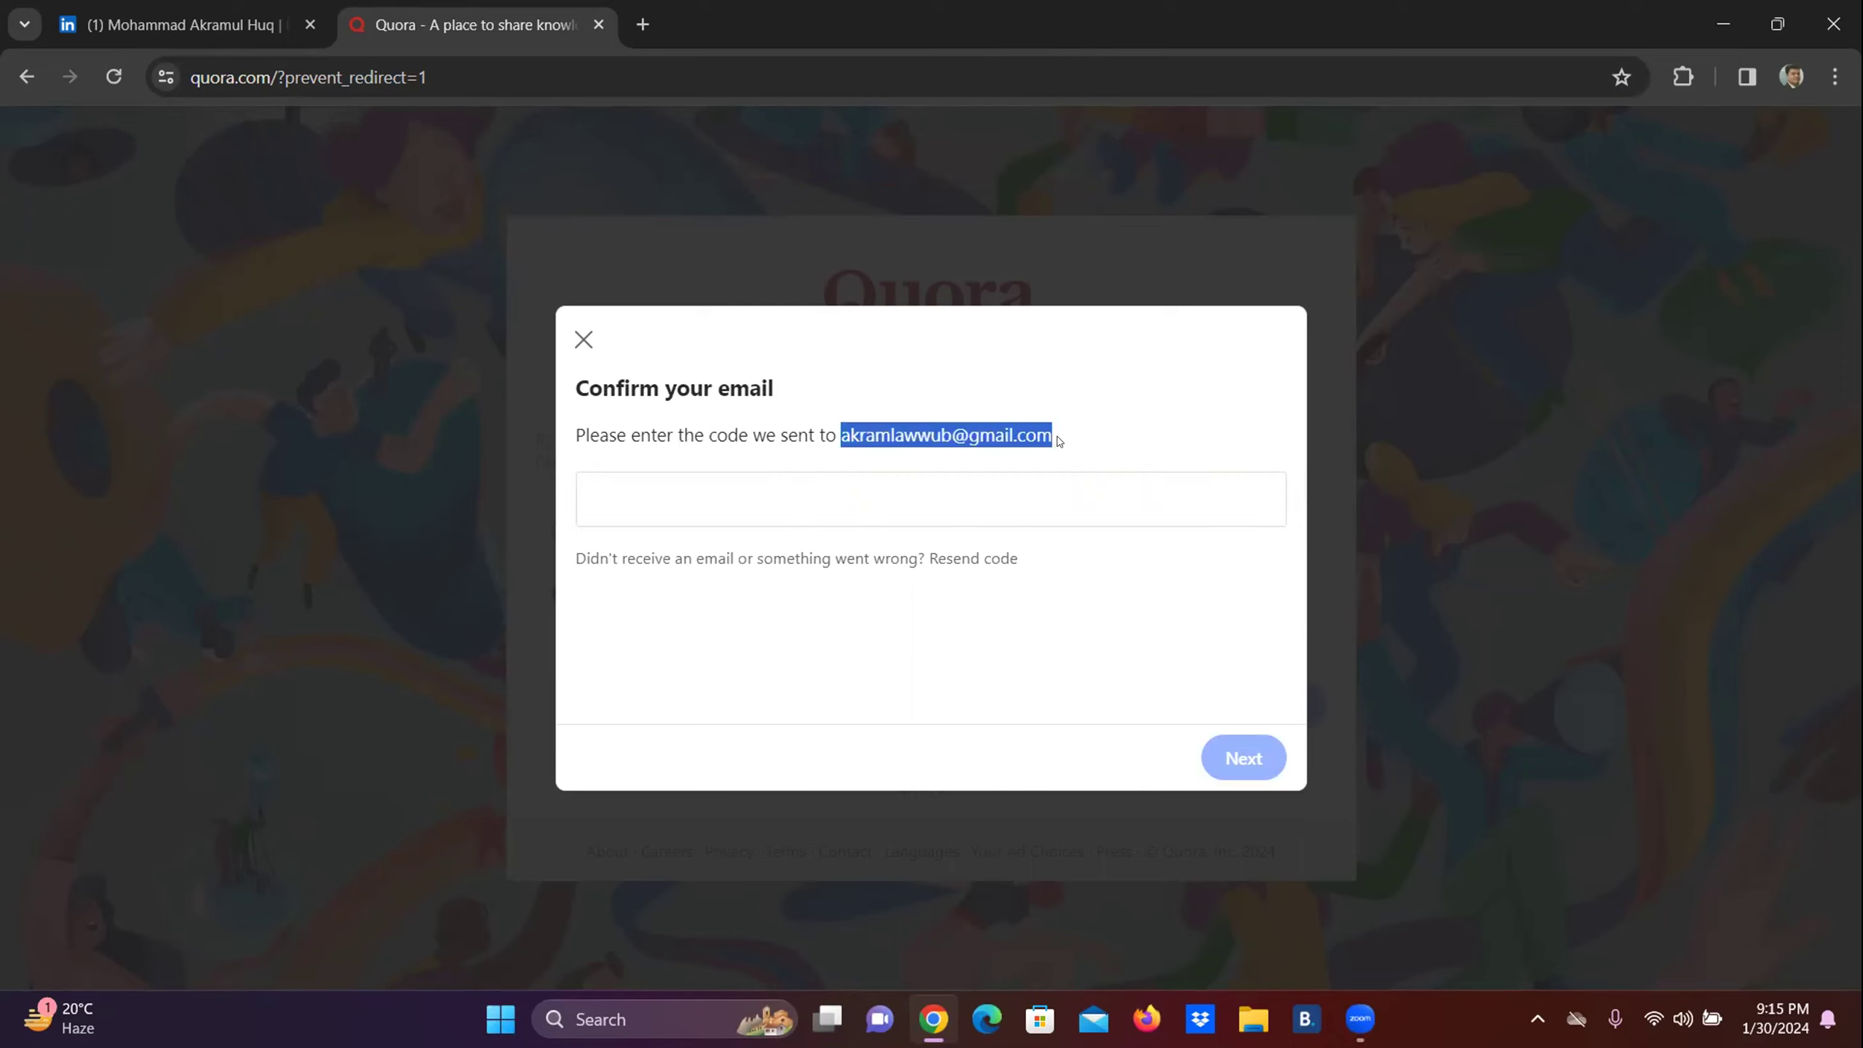
click(669, 522)
click(629, 478)
Open the Gmail inbox in a new Chrome tab to look for the code.
click(642, 24)
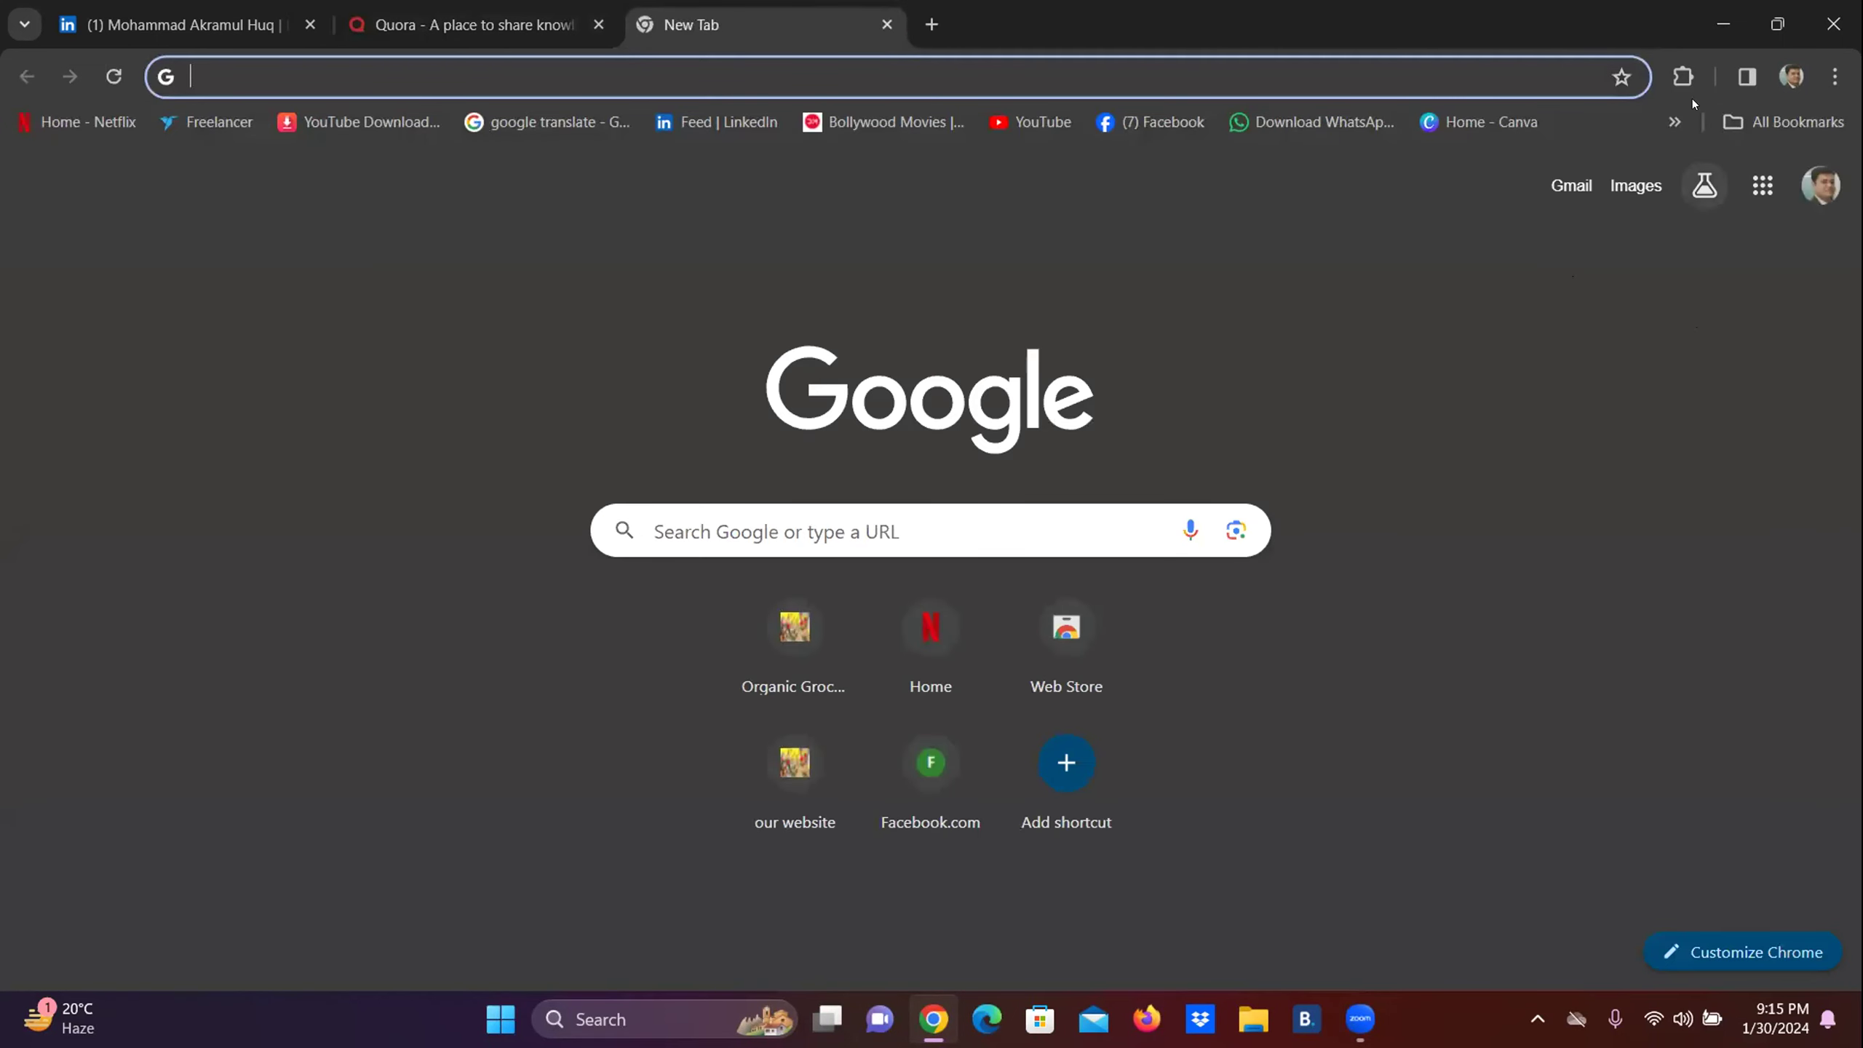
click(1812, 183)
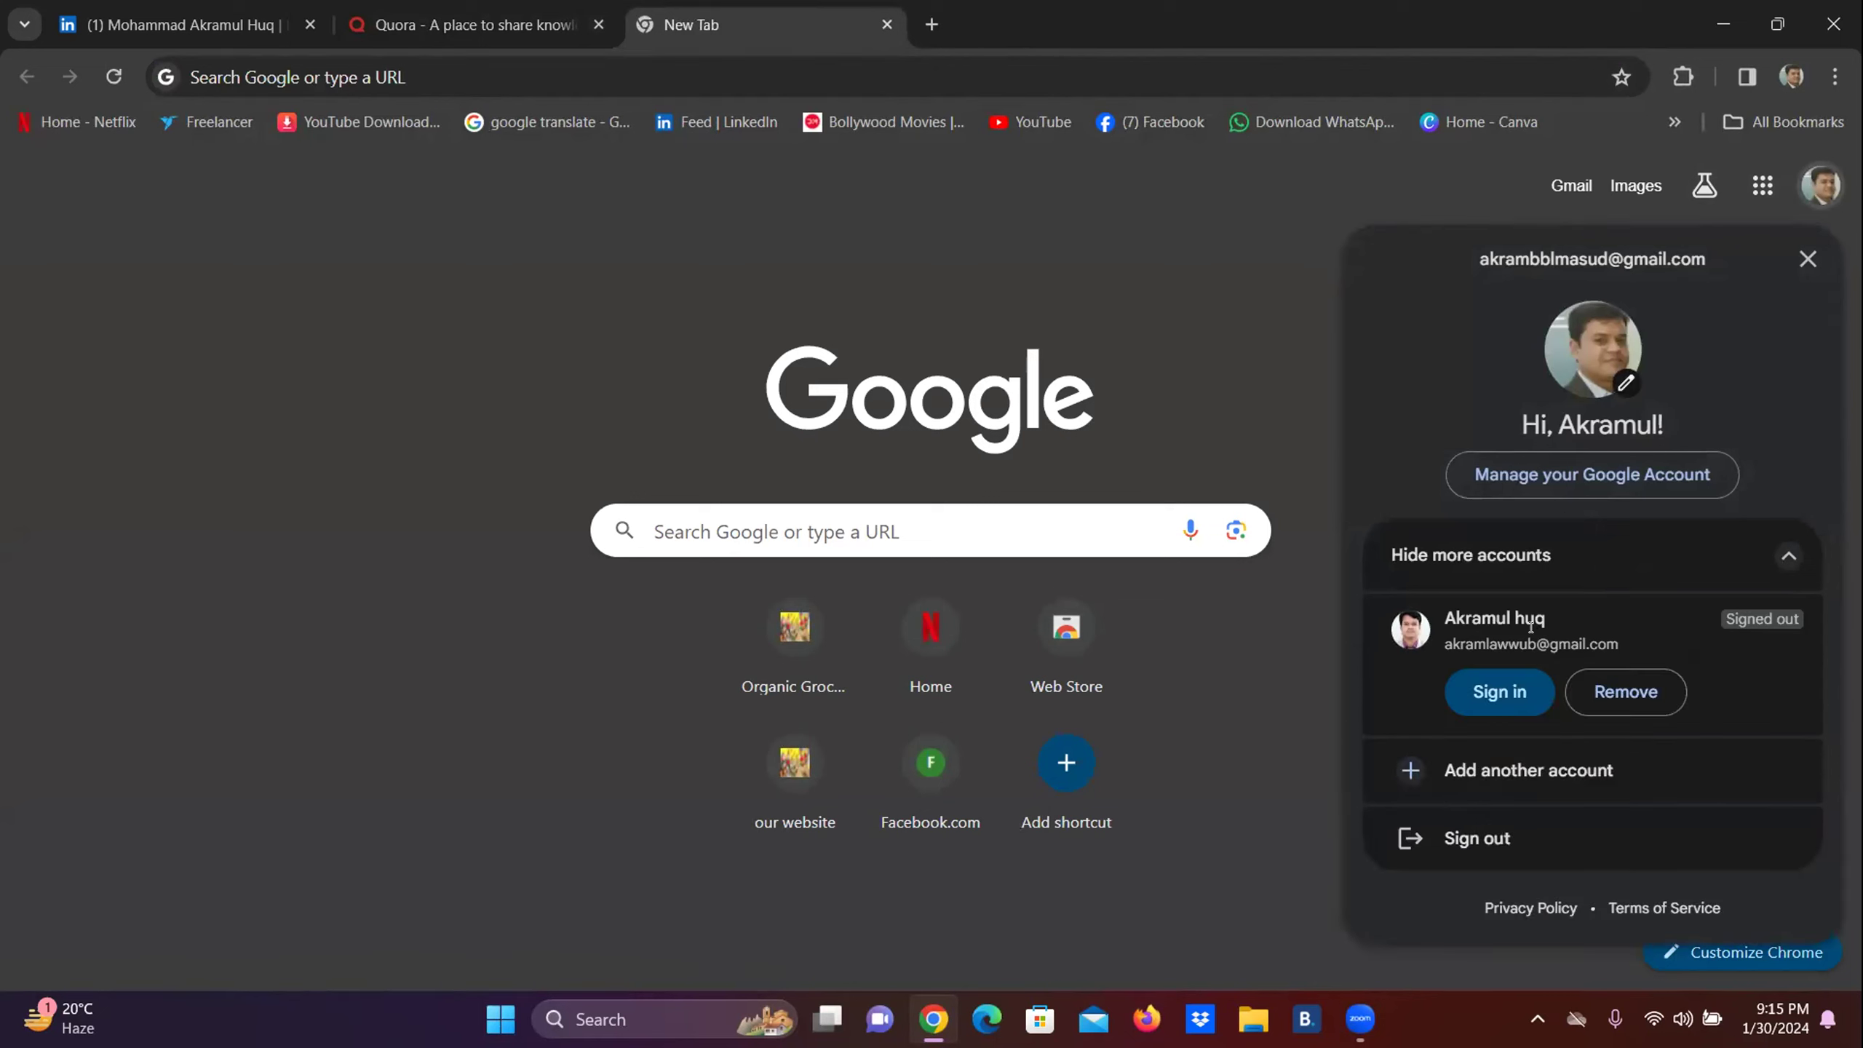
click(1821, 185)
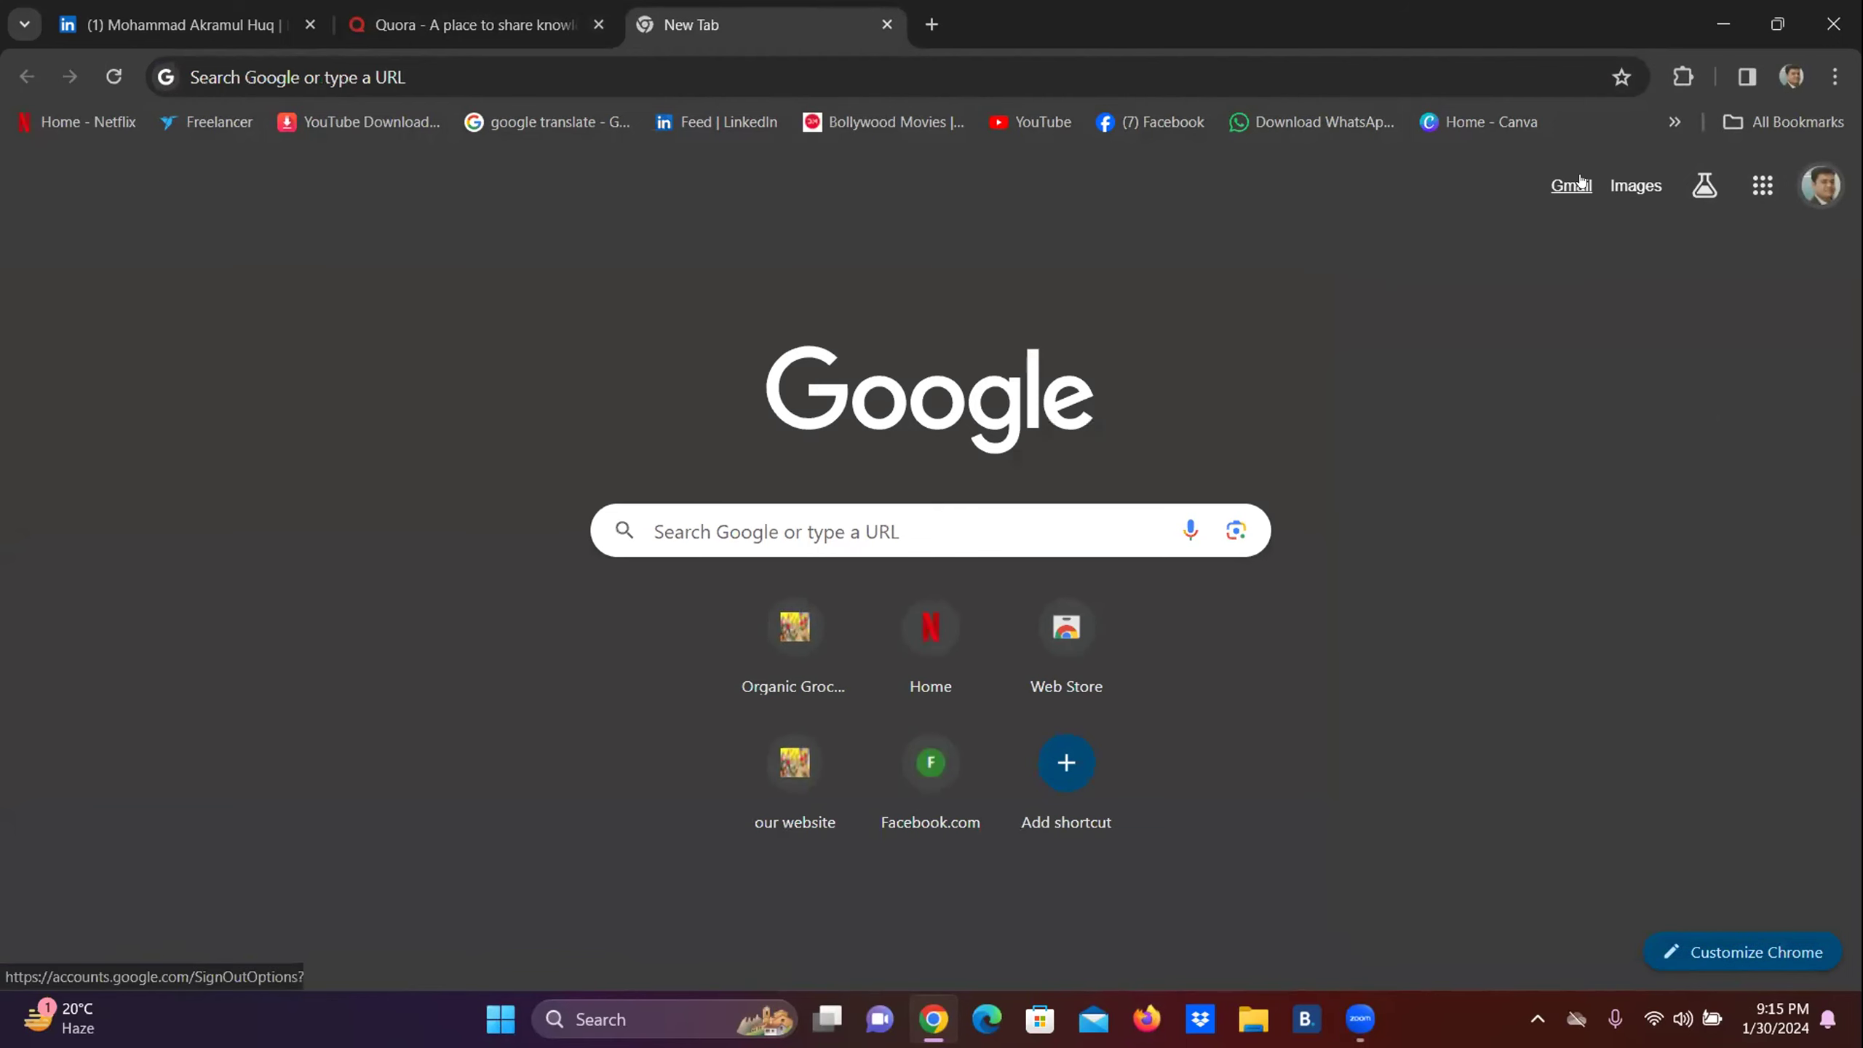
click(1570, 184)
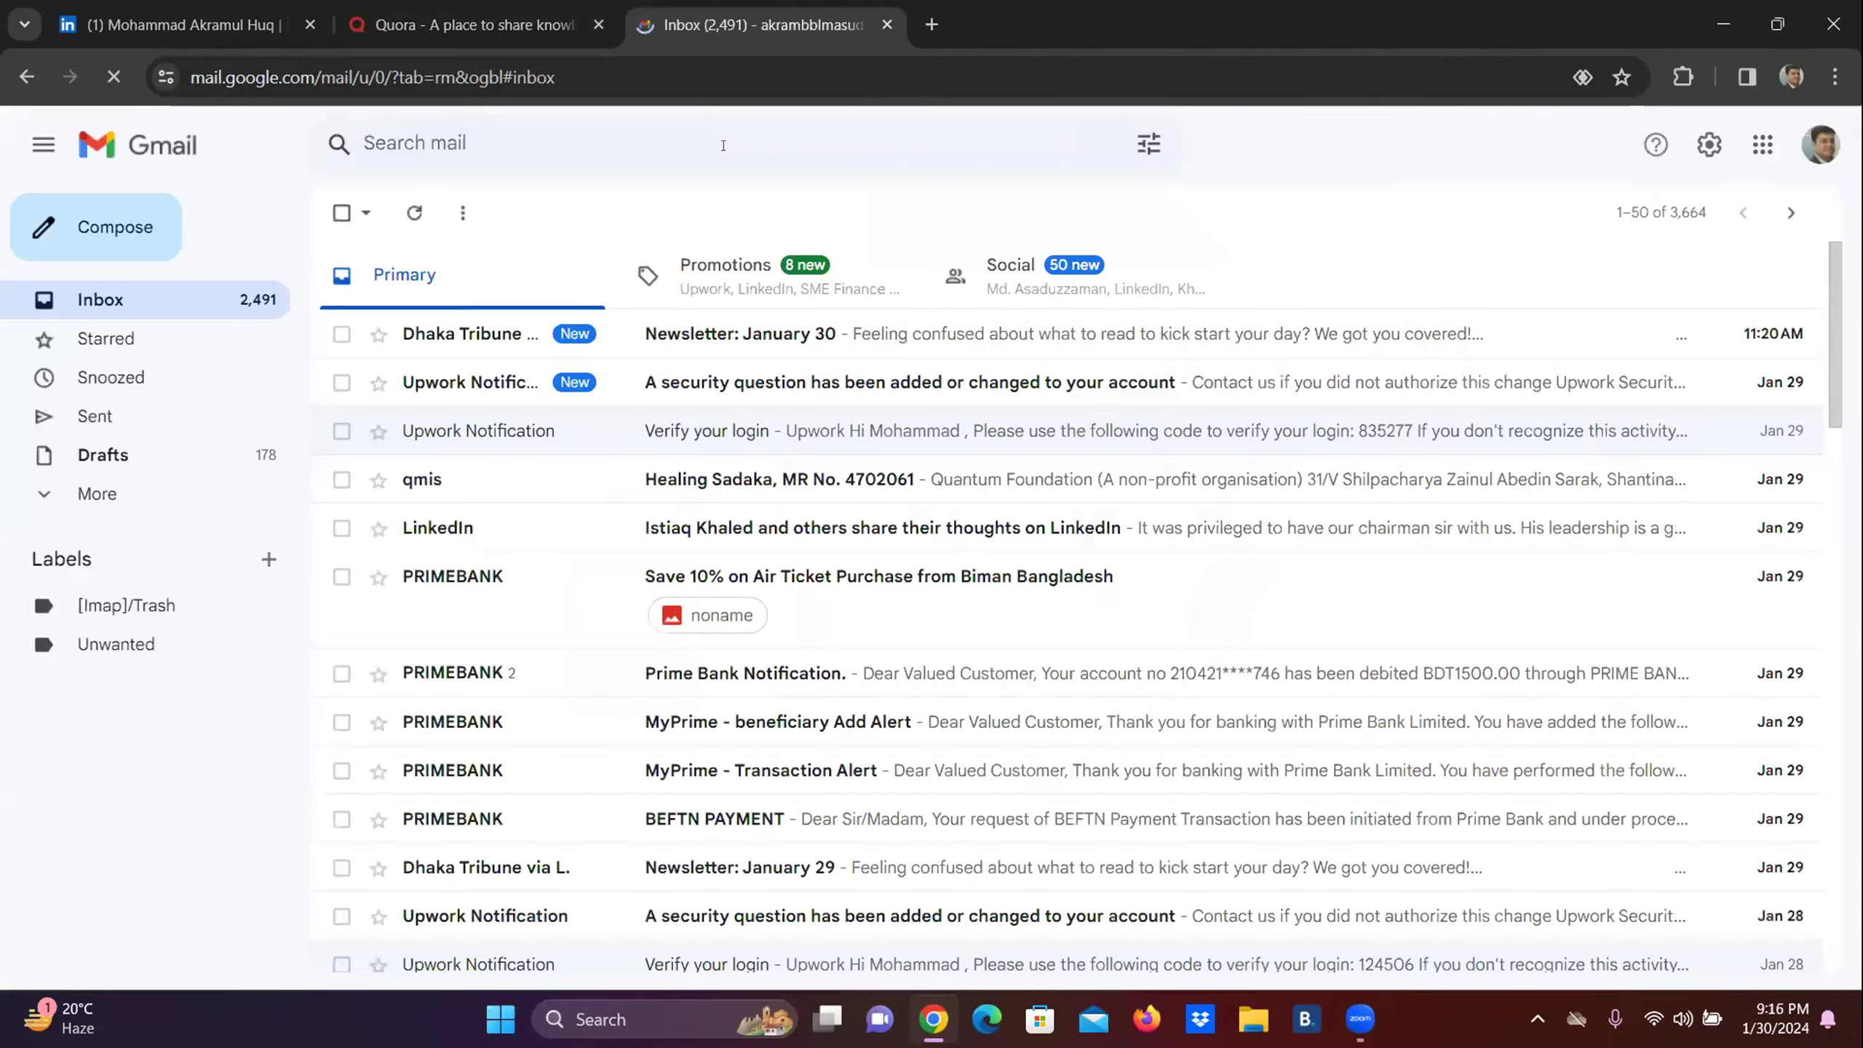
Begin signing back in to the signed-out second Gmail account, reaching its password step.
click(1801, 148)
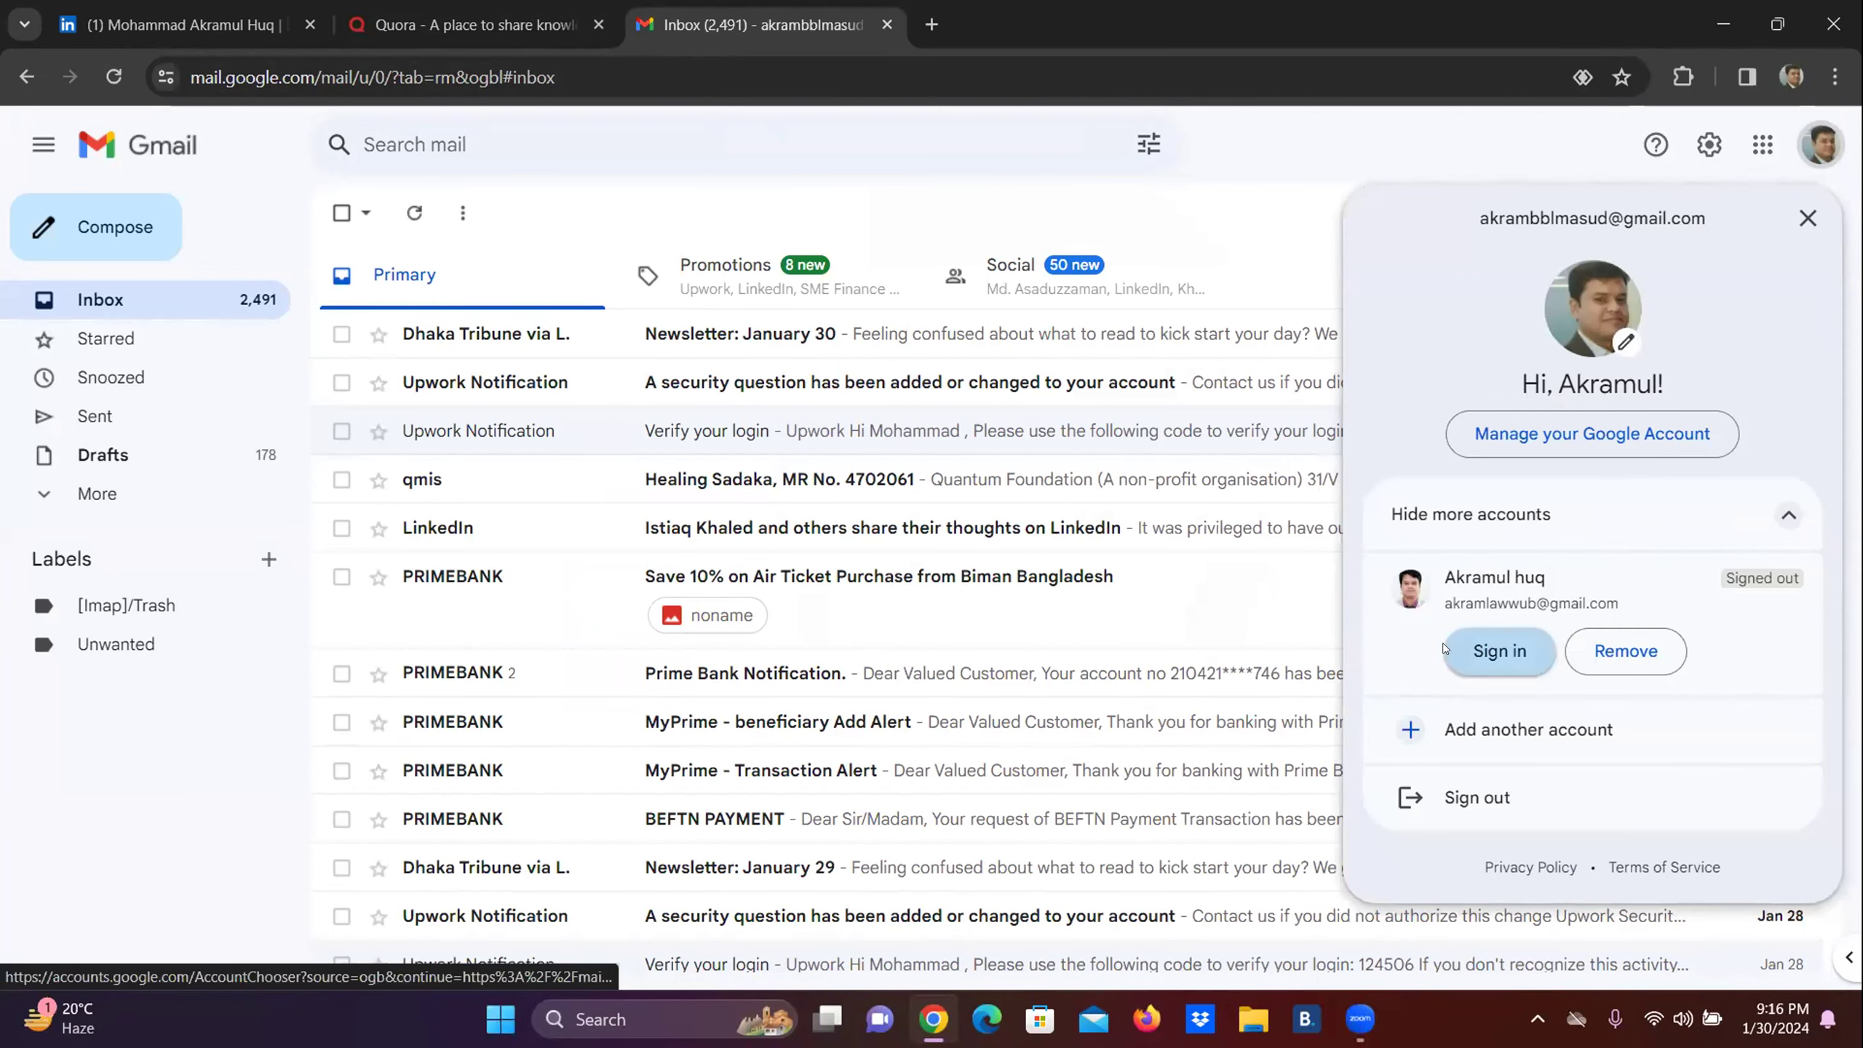
click(1485, 649)
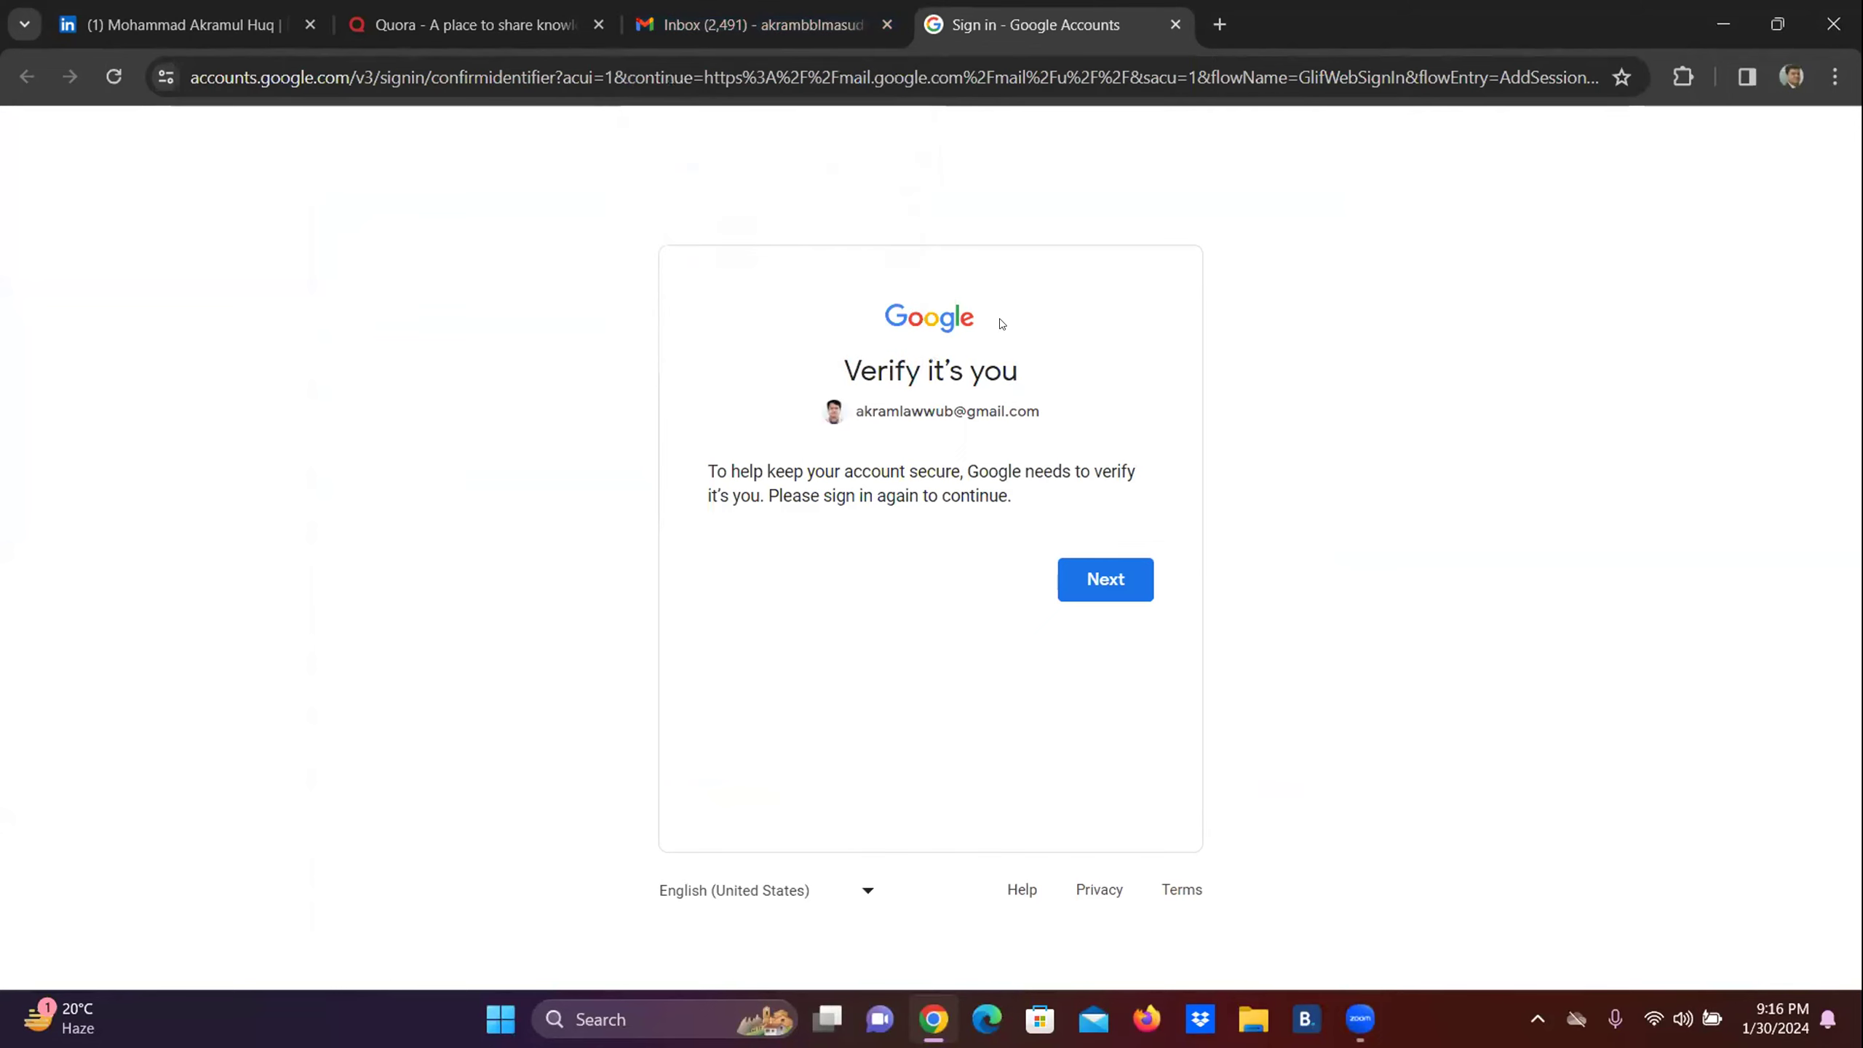
click(1103, 580)
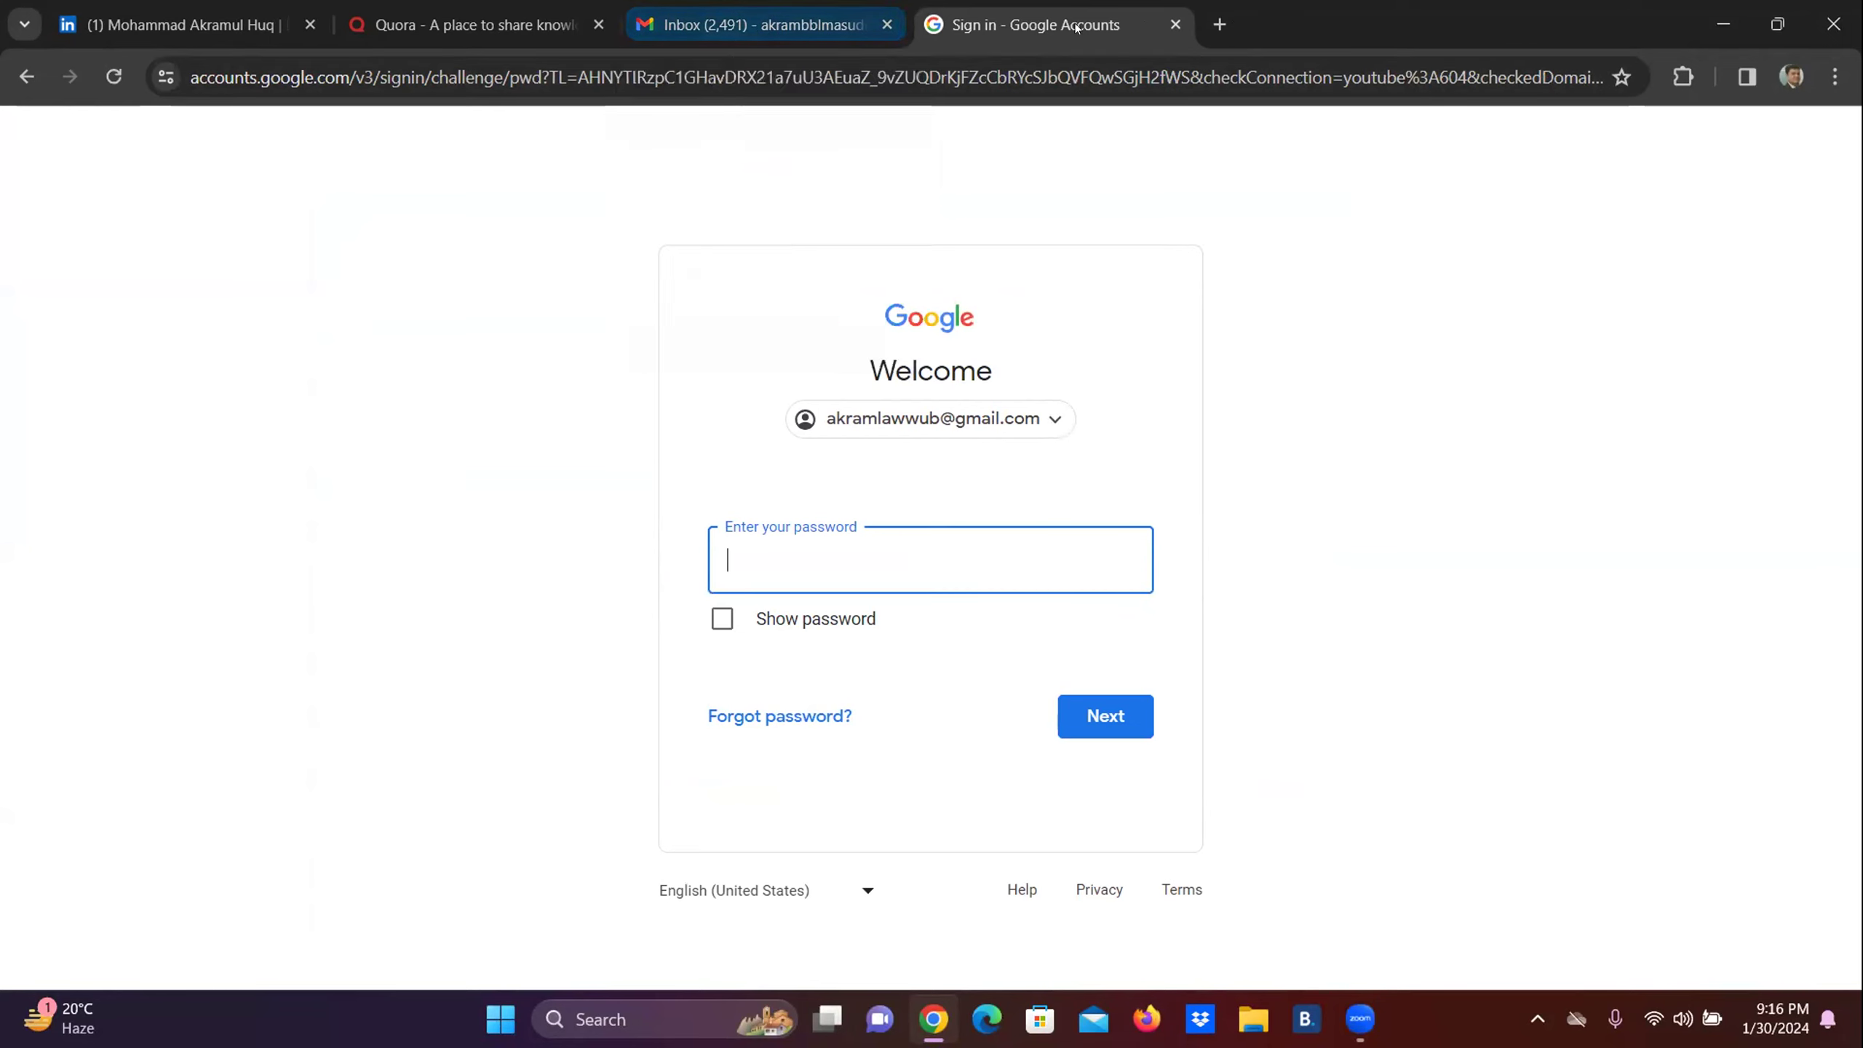
click(763, 24)
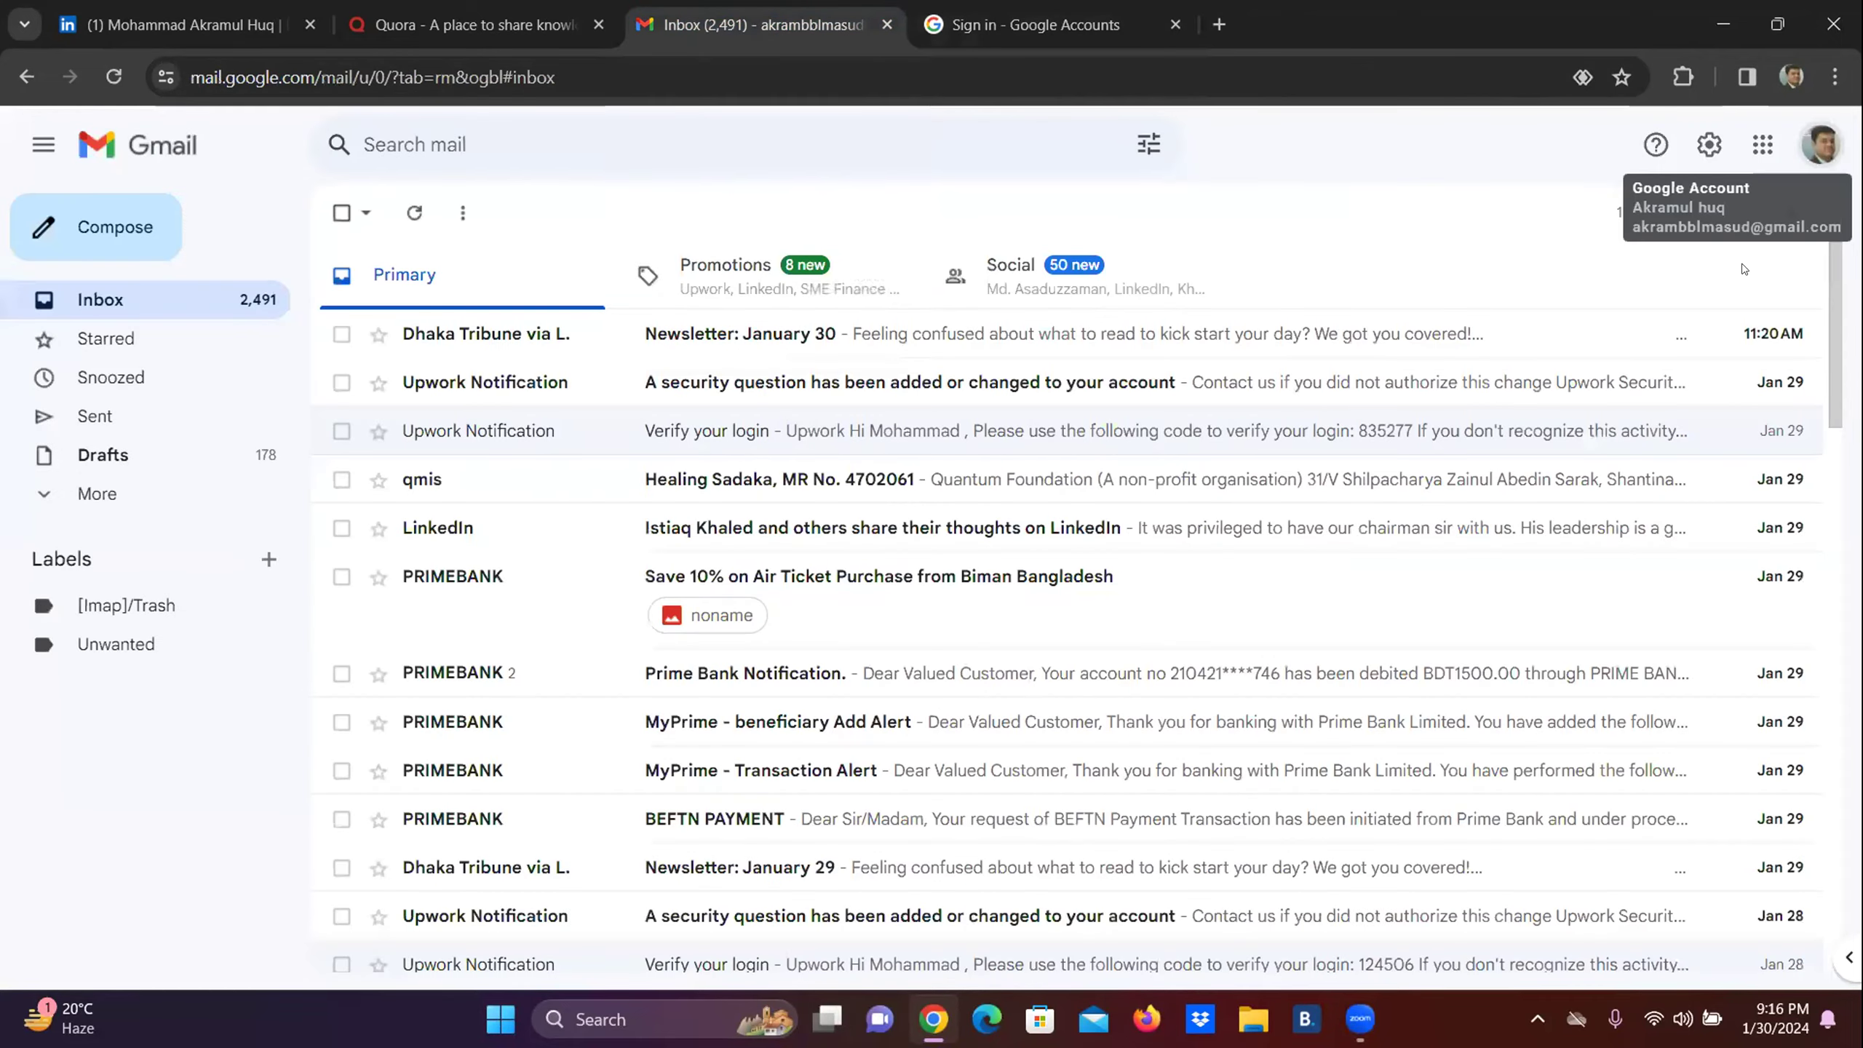
click(1790, 73)
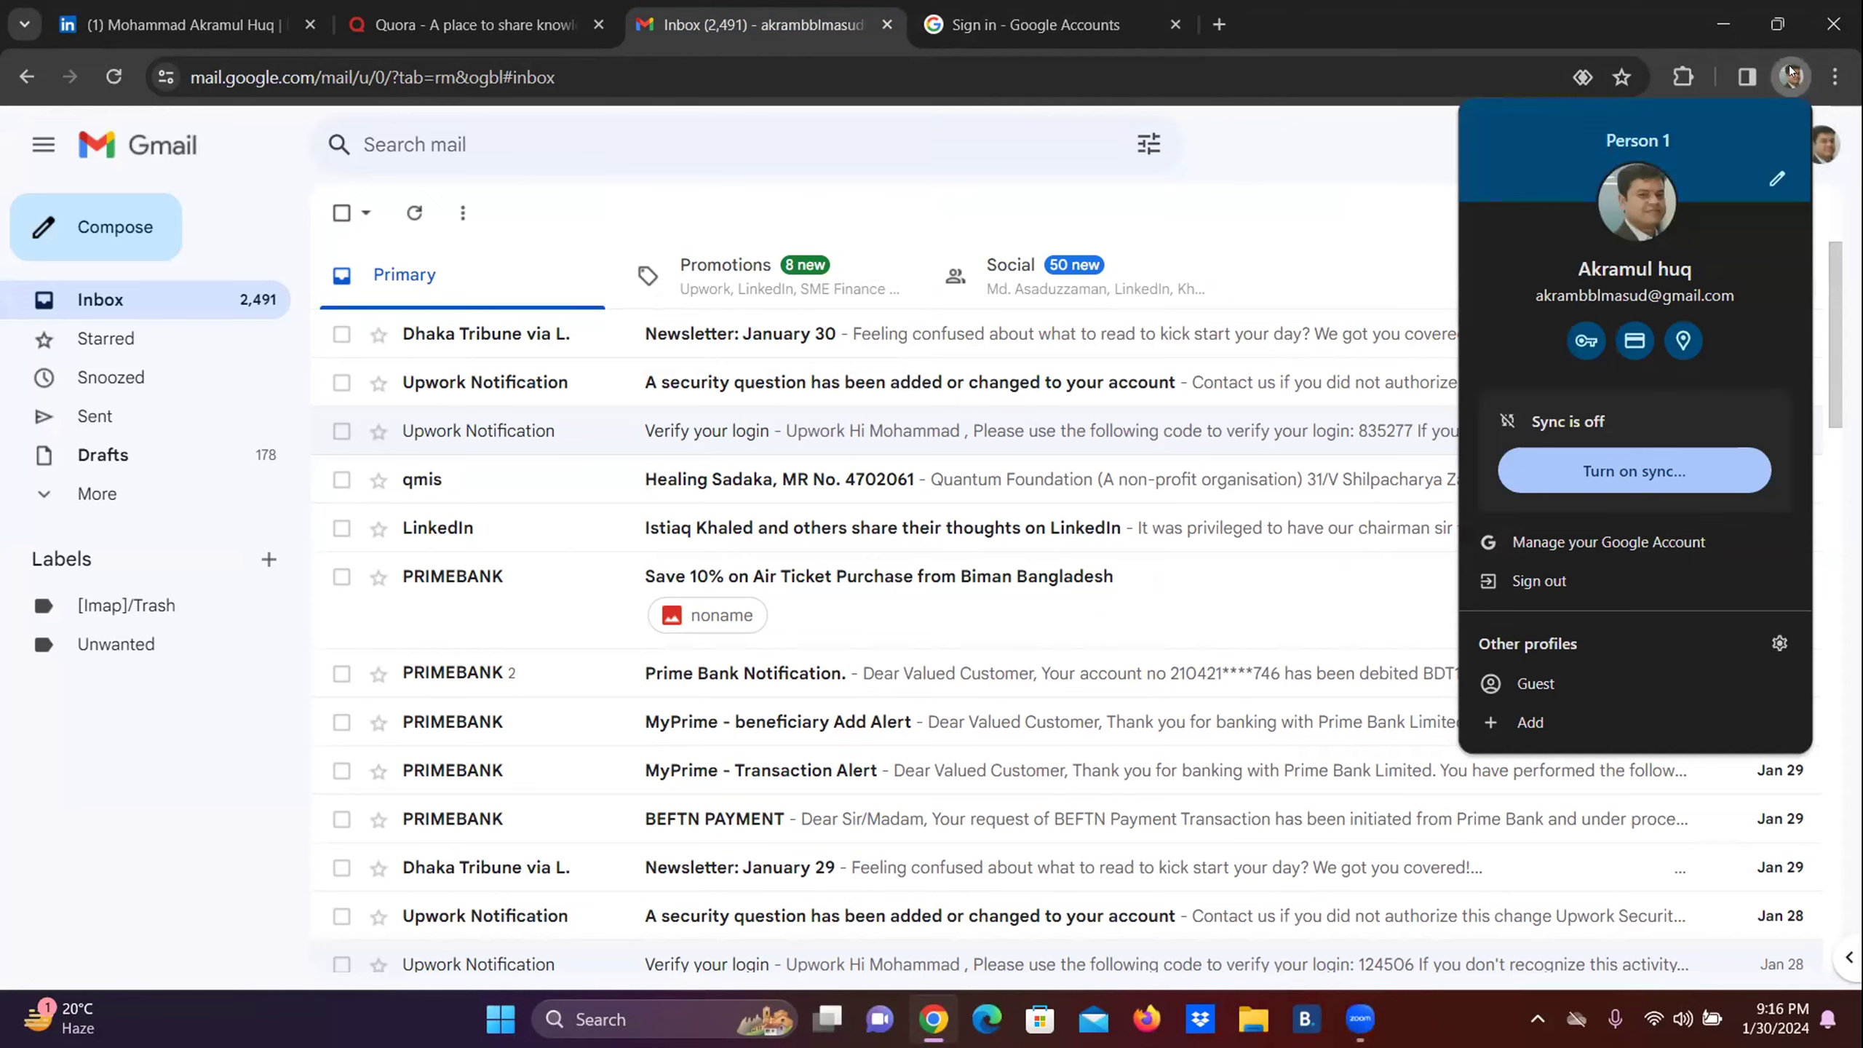
click(1014, 30)
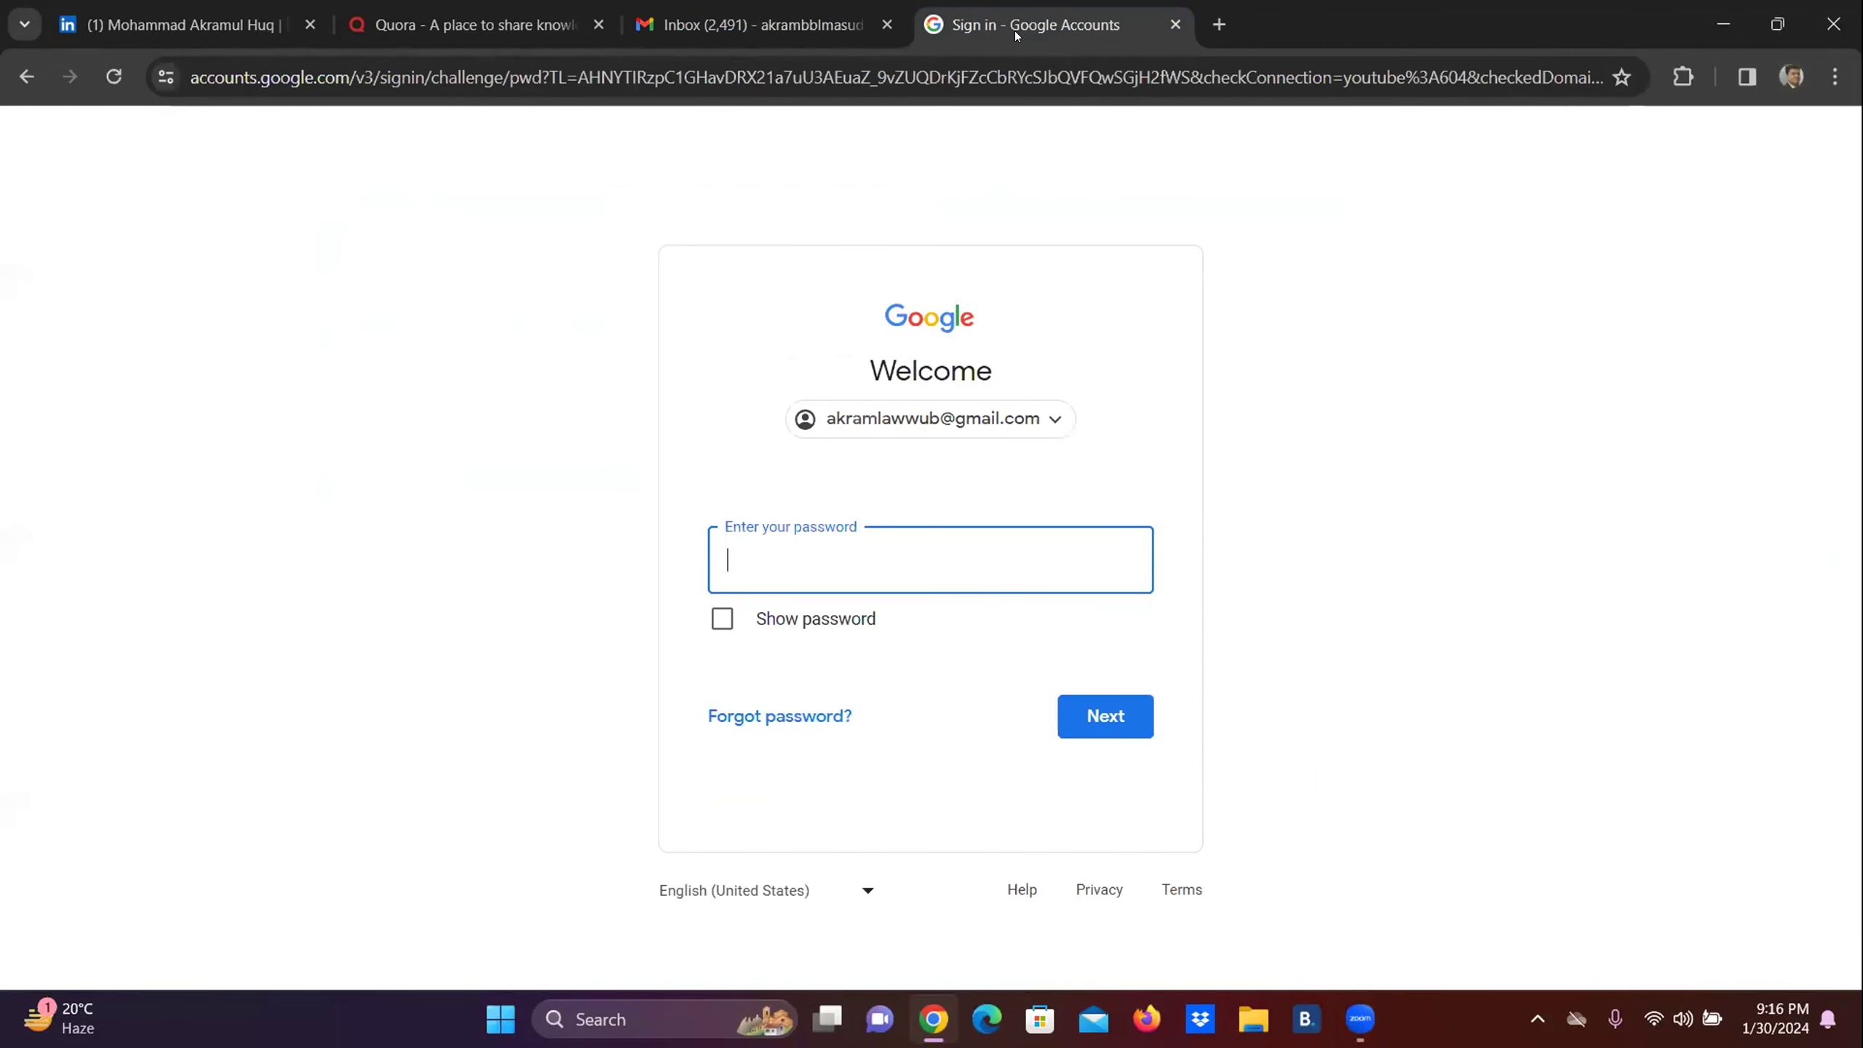
Enter the account password, then retype and resubmit it after the Wrong password error.
text(••••••••••••)
click(1109, 722)
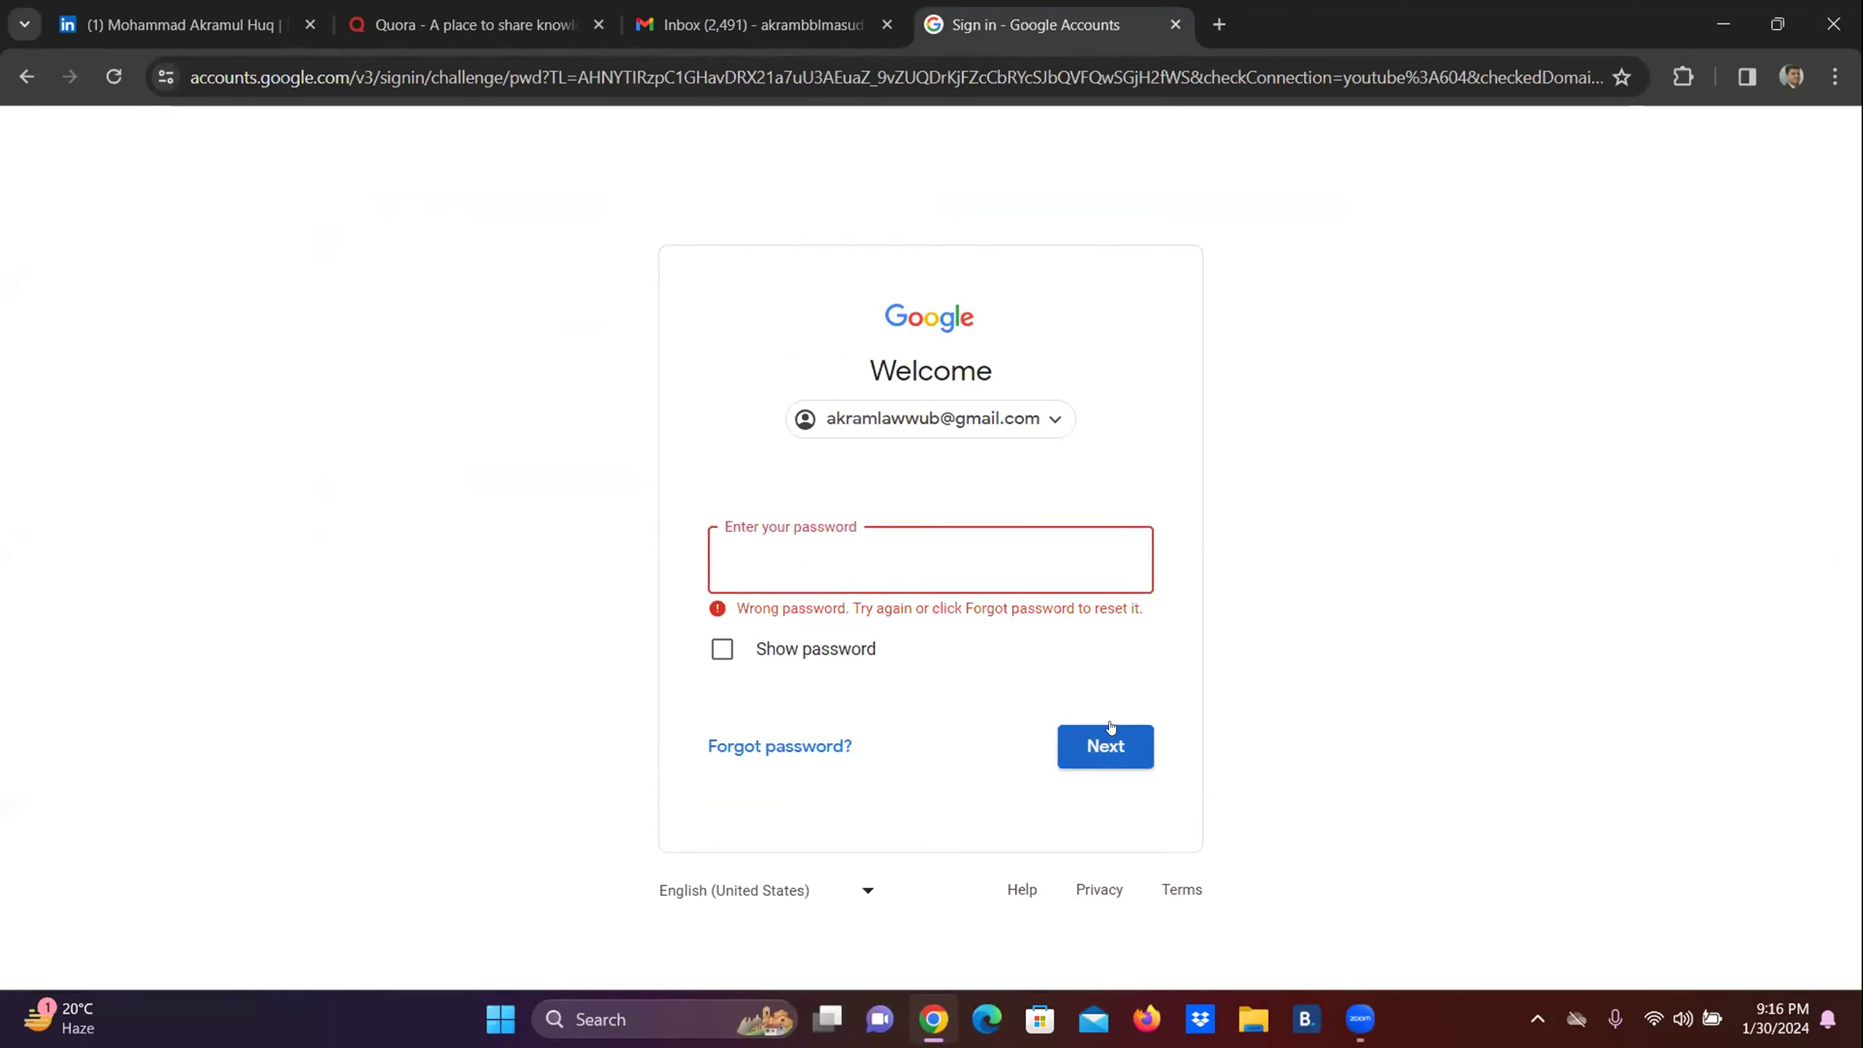
text(•)
text(•••••••)
click(1094, 746)
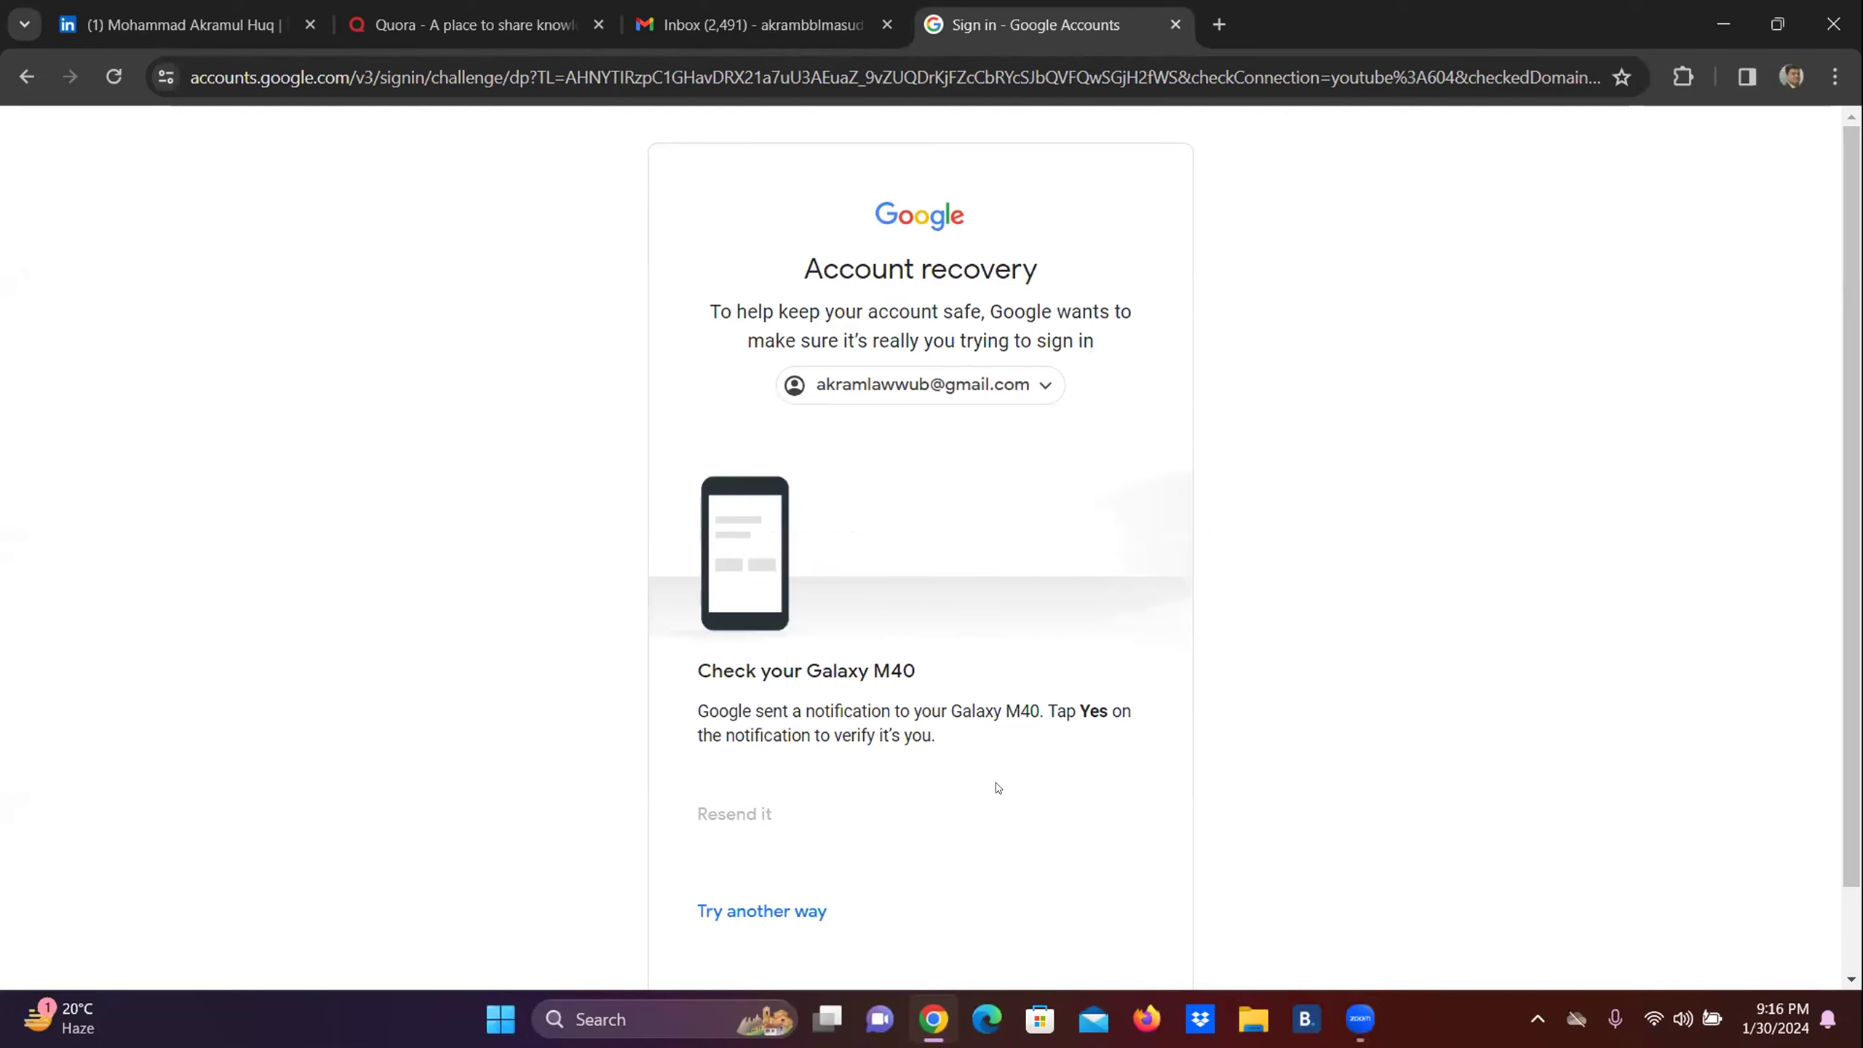
Try other verification options, request a text-message code, then return to Choose an account.
scroll(801, 845, down, 2)
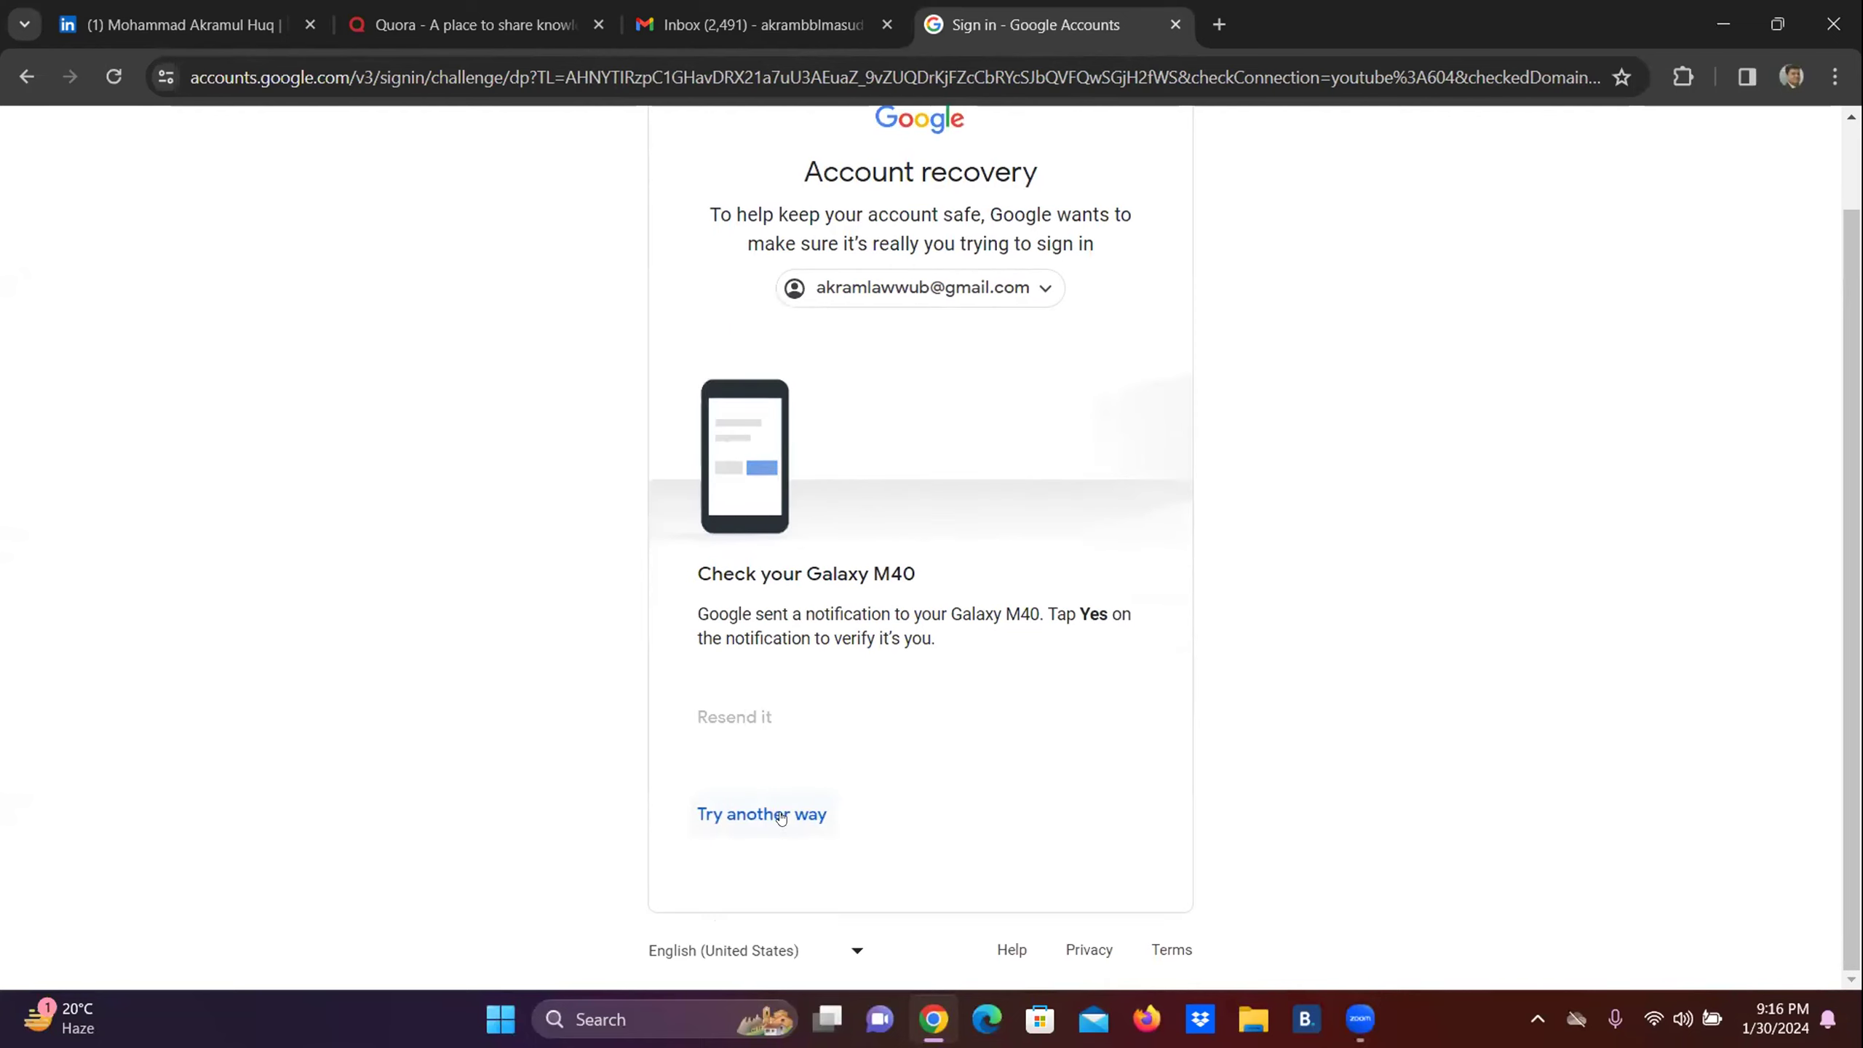
click(780, 816)
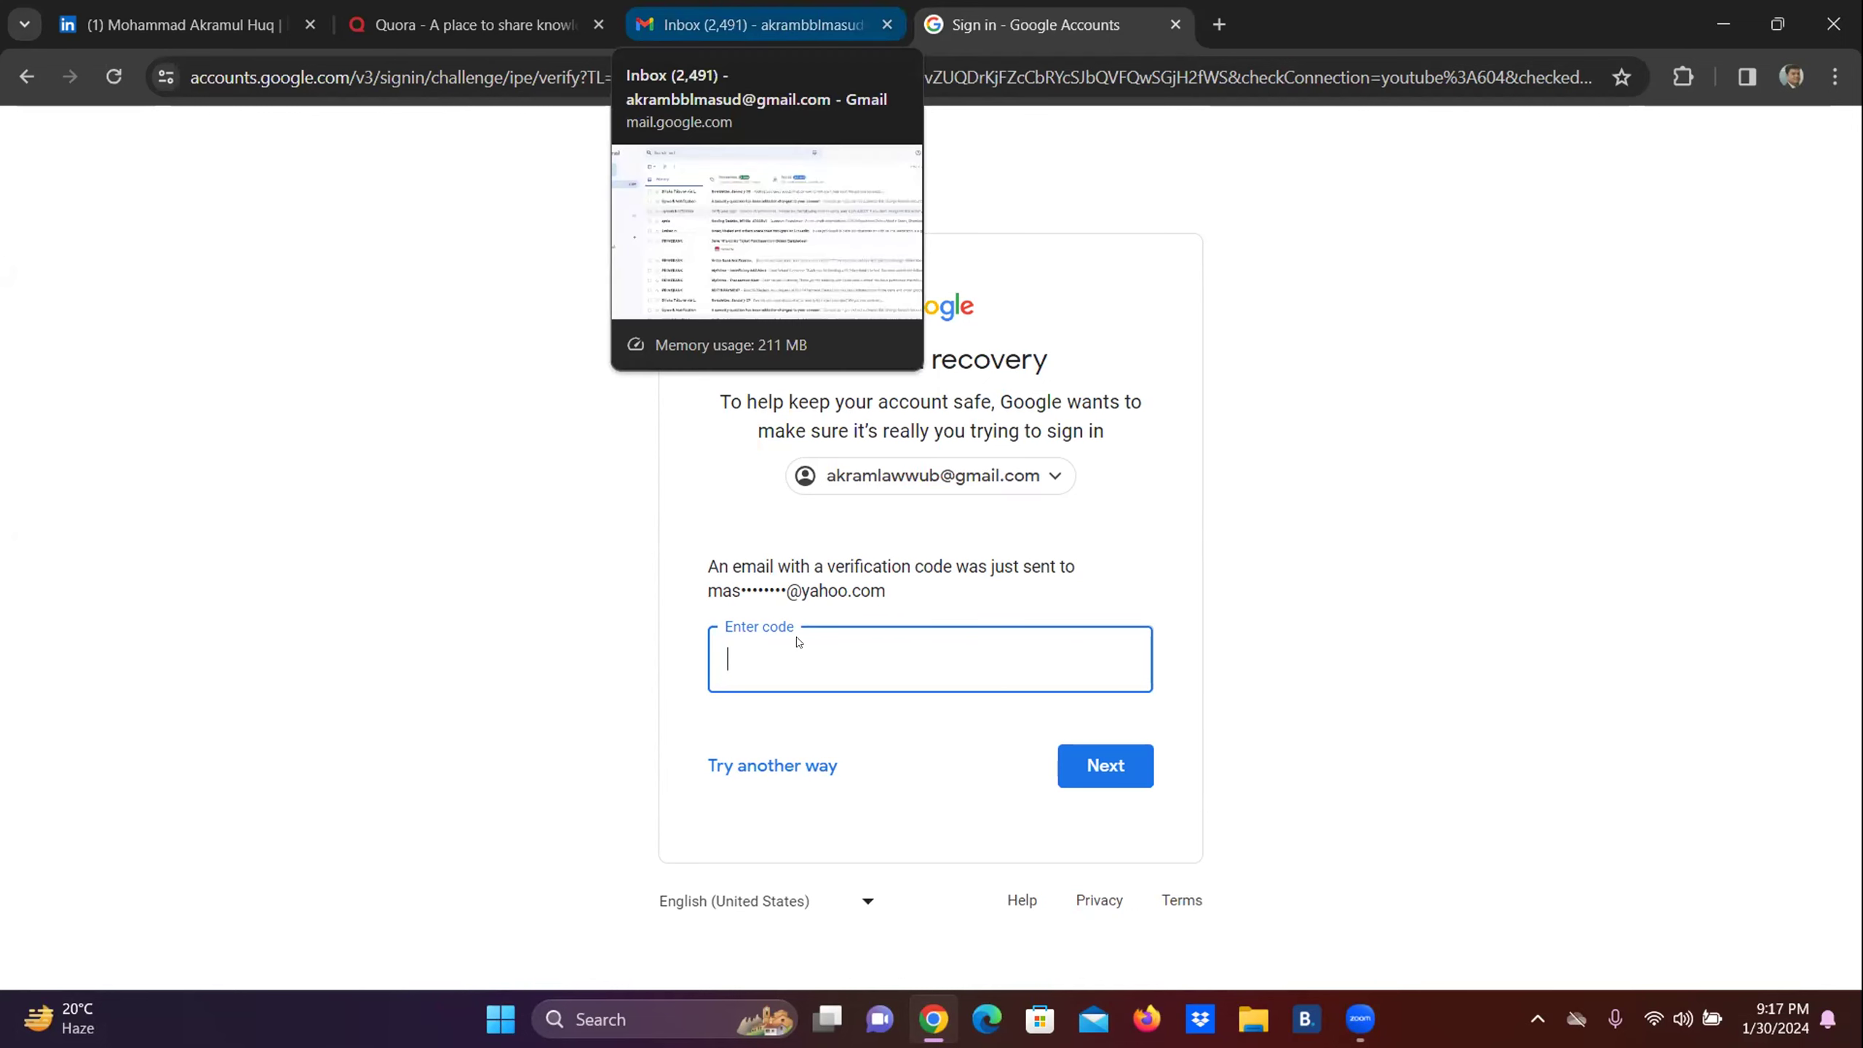
click(763, 759)
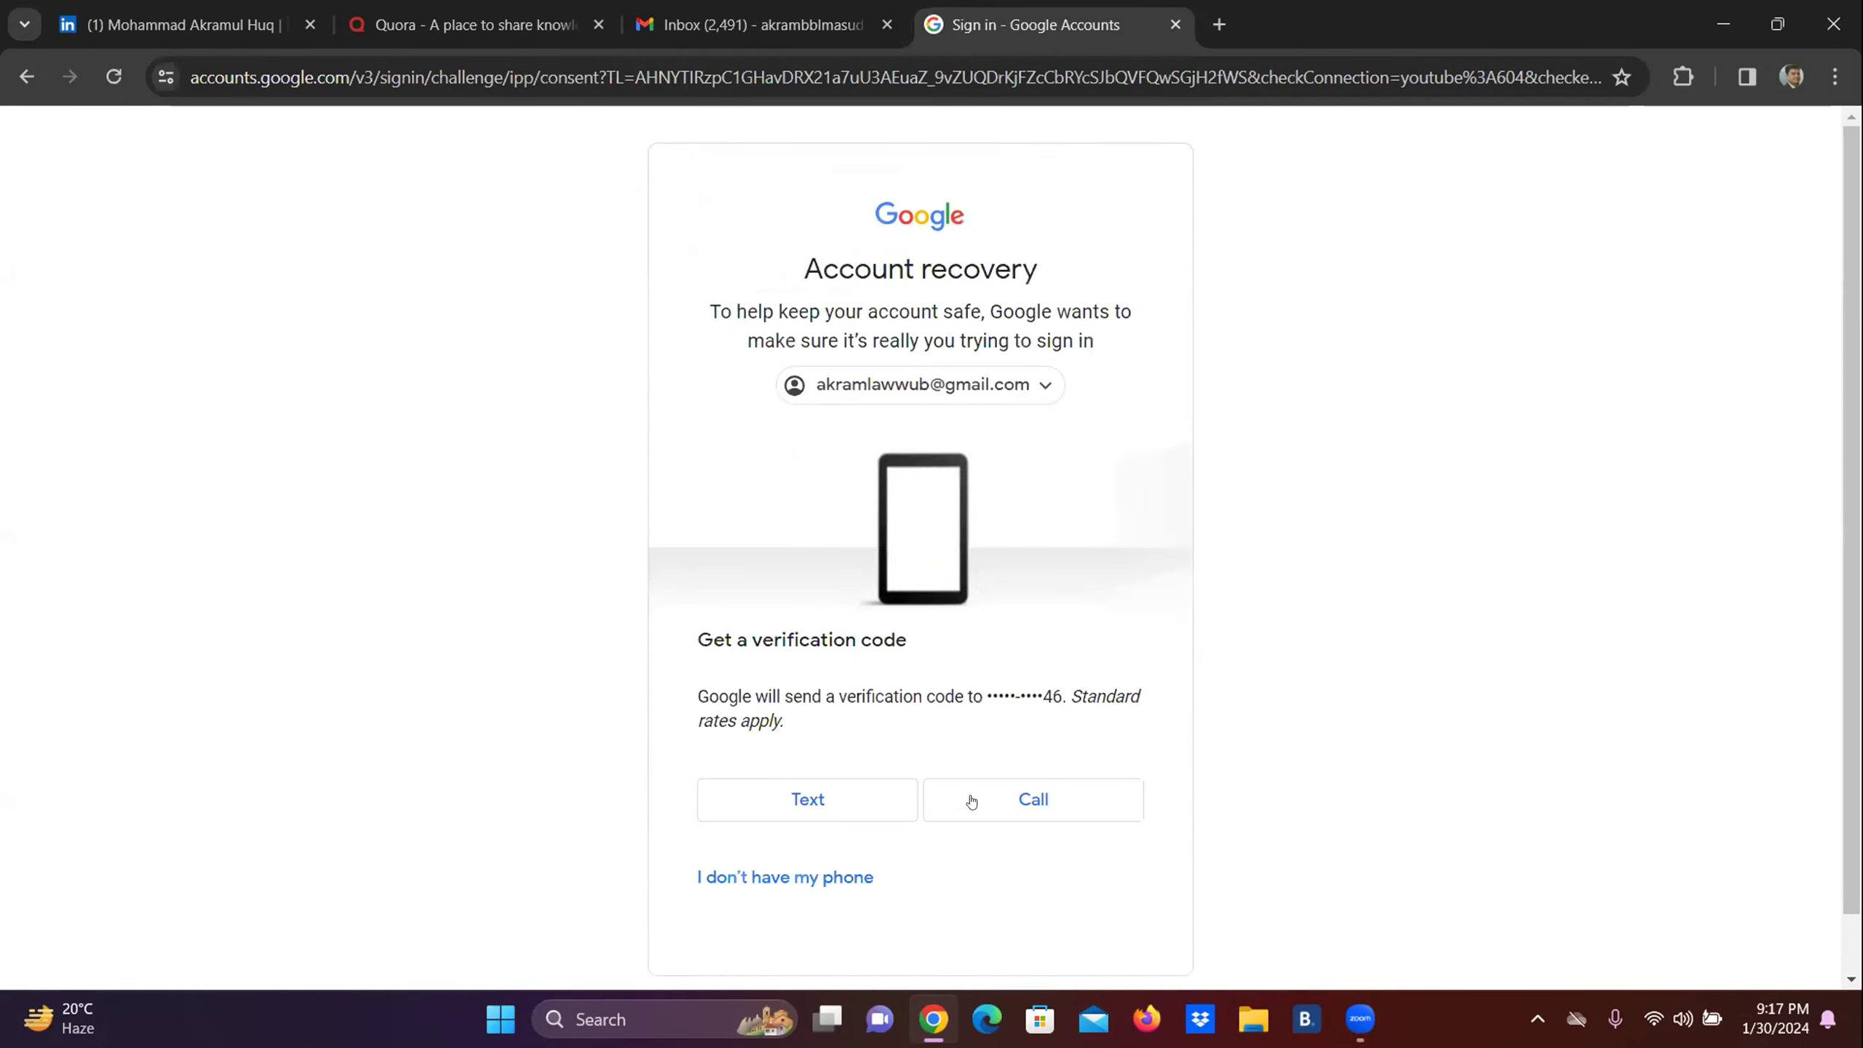
click(795, 803)
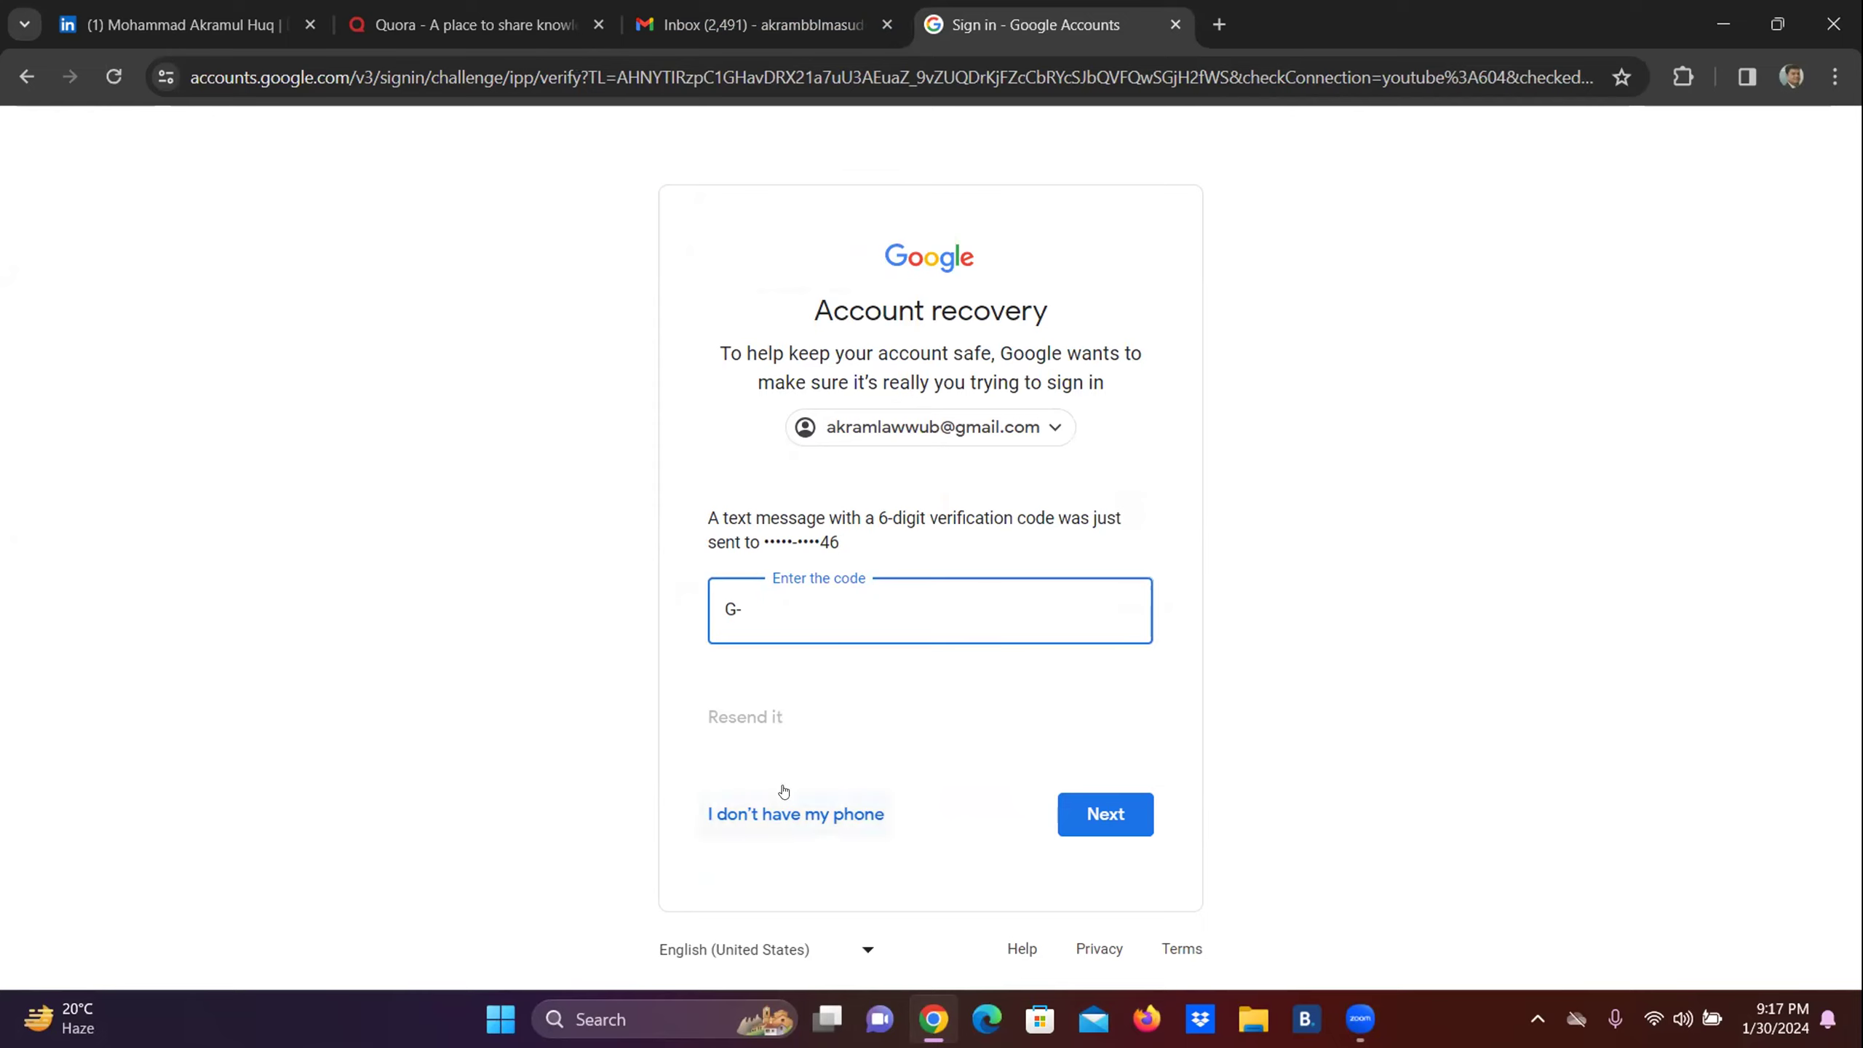
click(1036, 432)
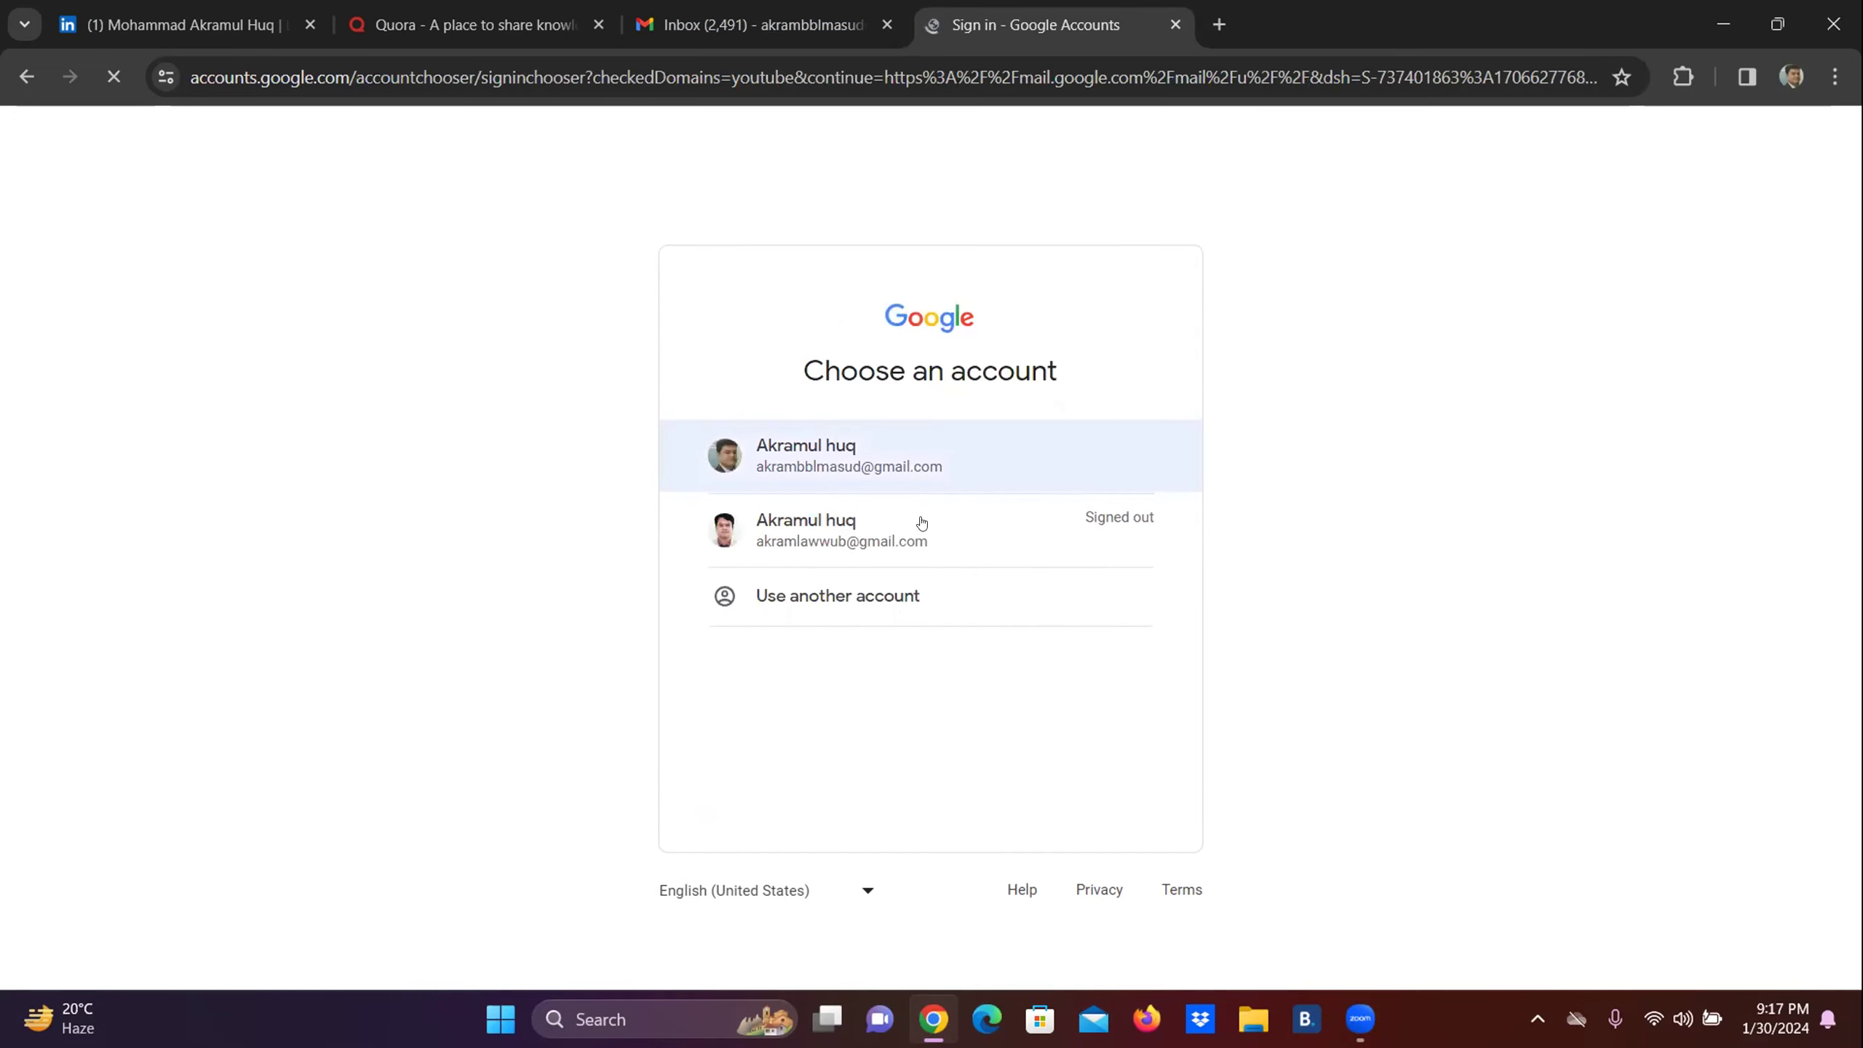
Pick the signed-out second account, enter its password, and submit it.
click(875, 554)
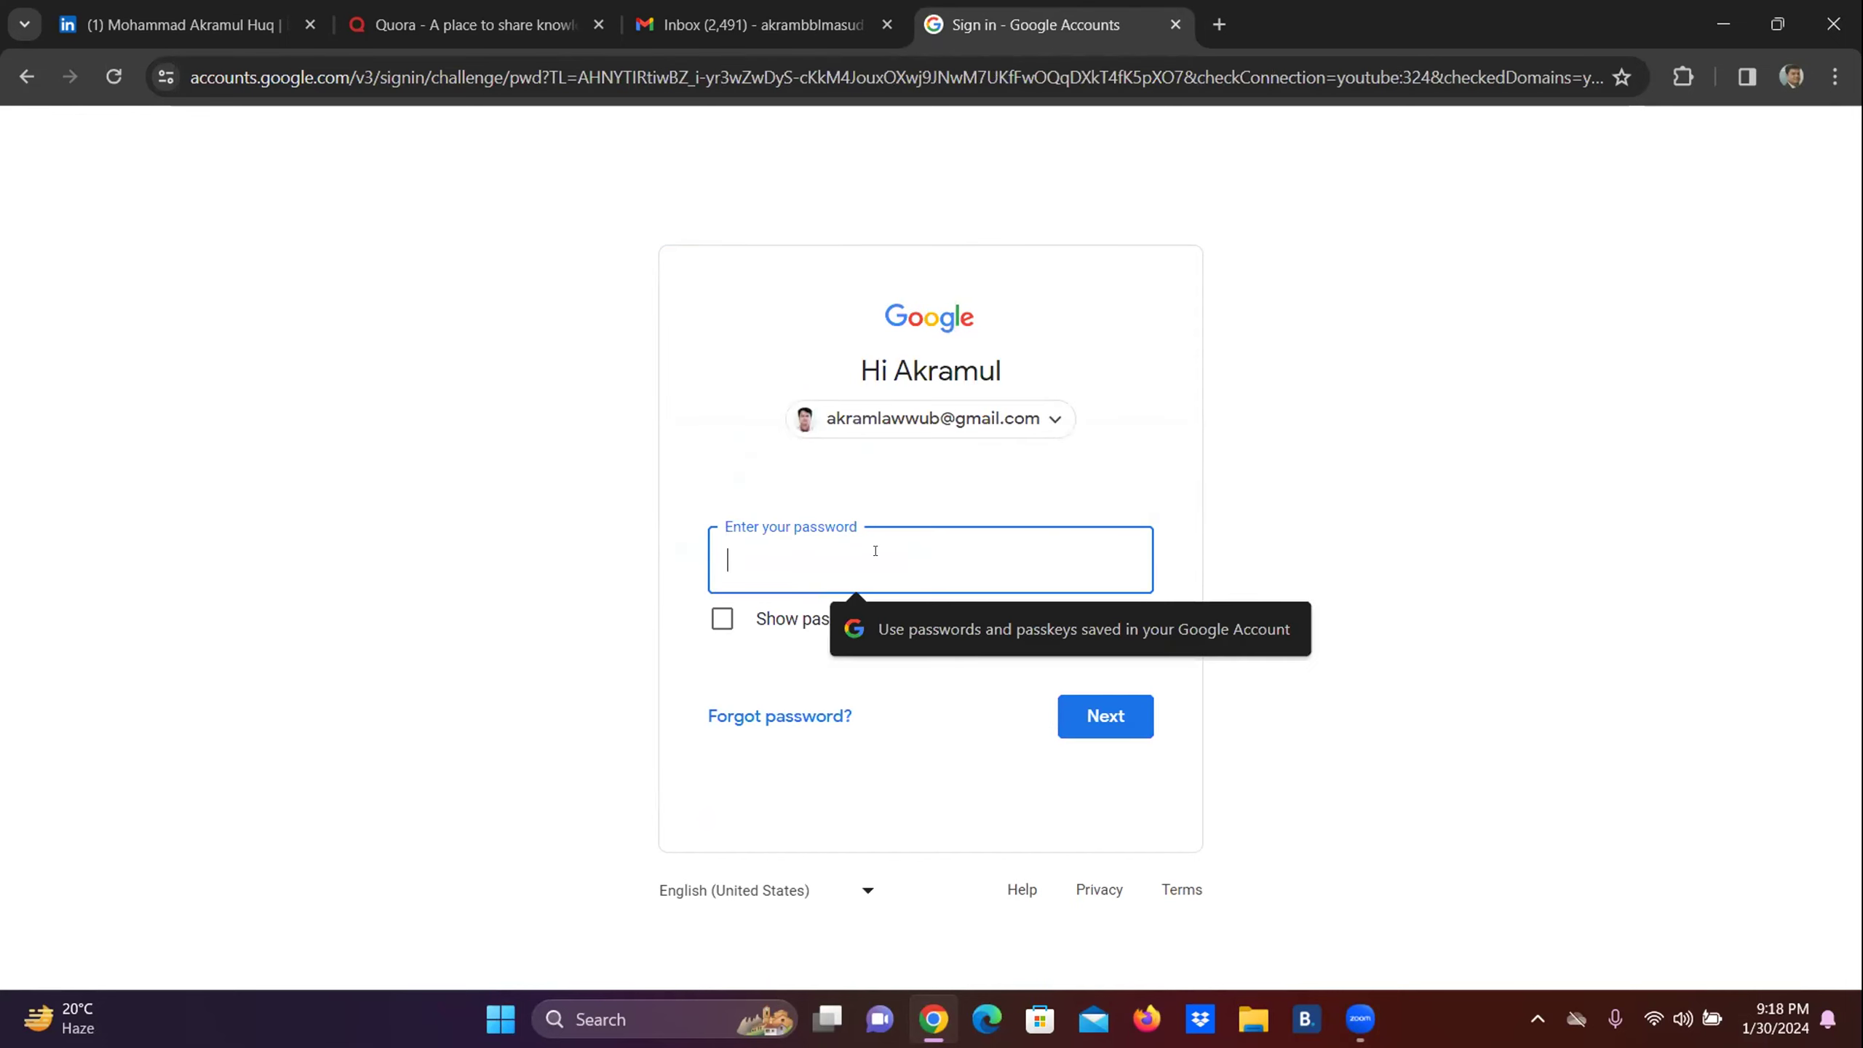
text(a••••••••••••)
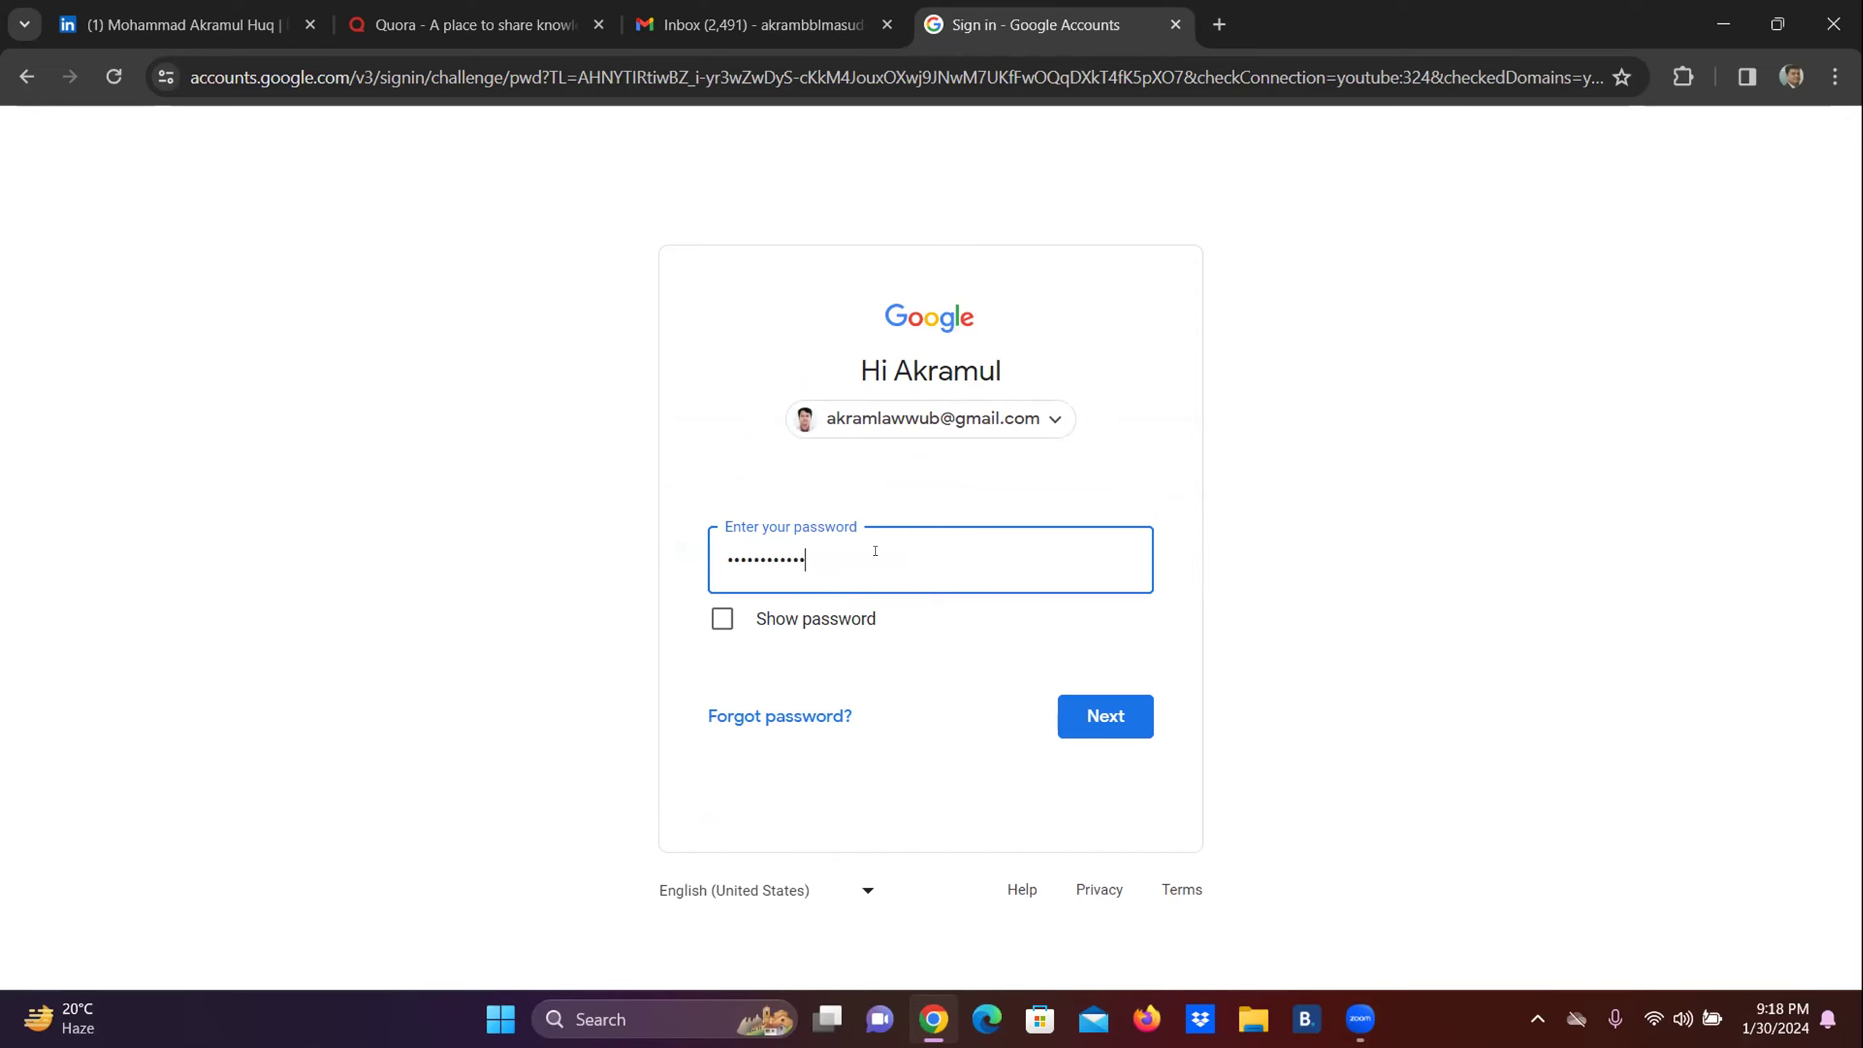
click(1079, 715)
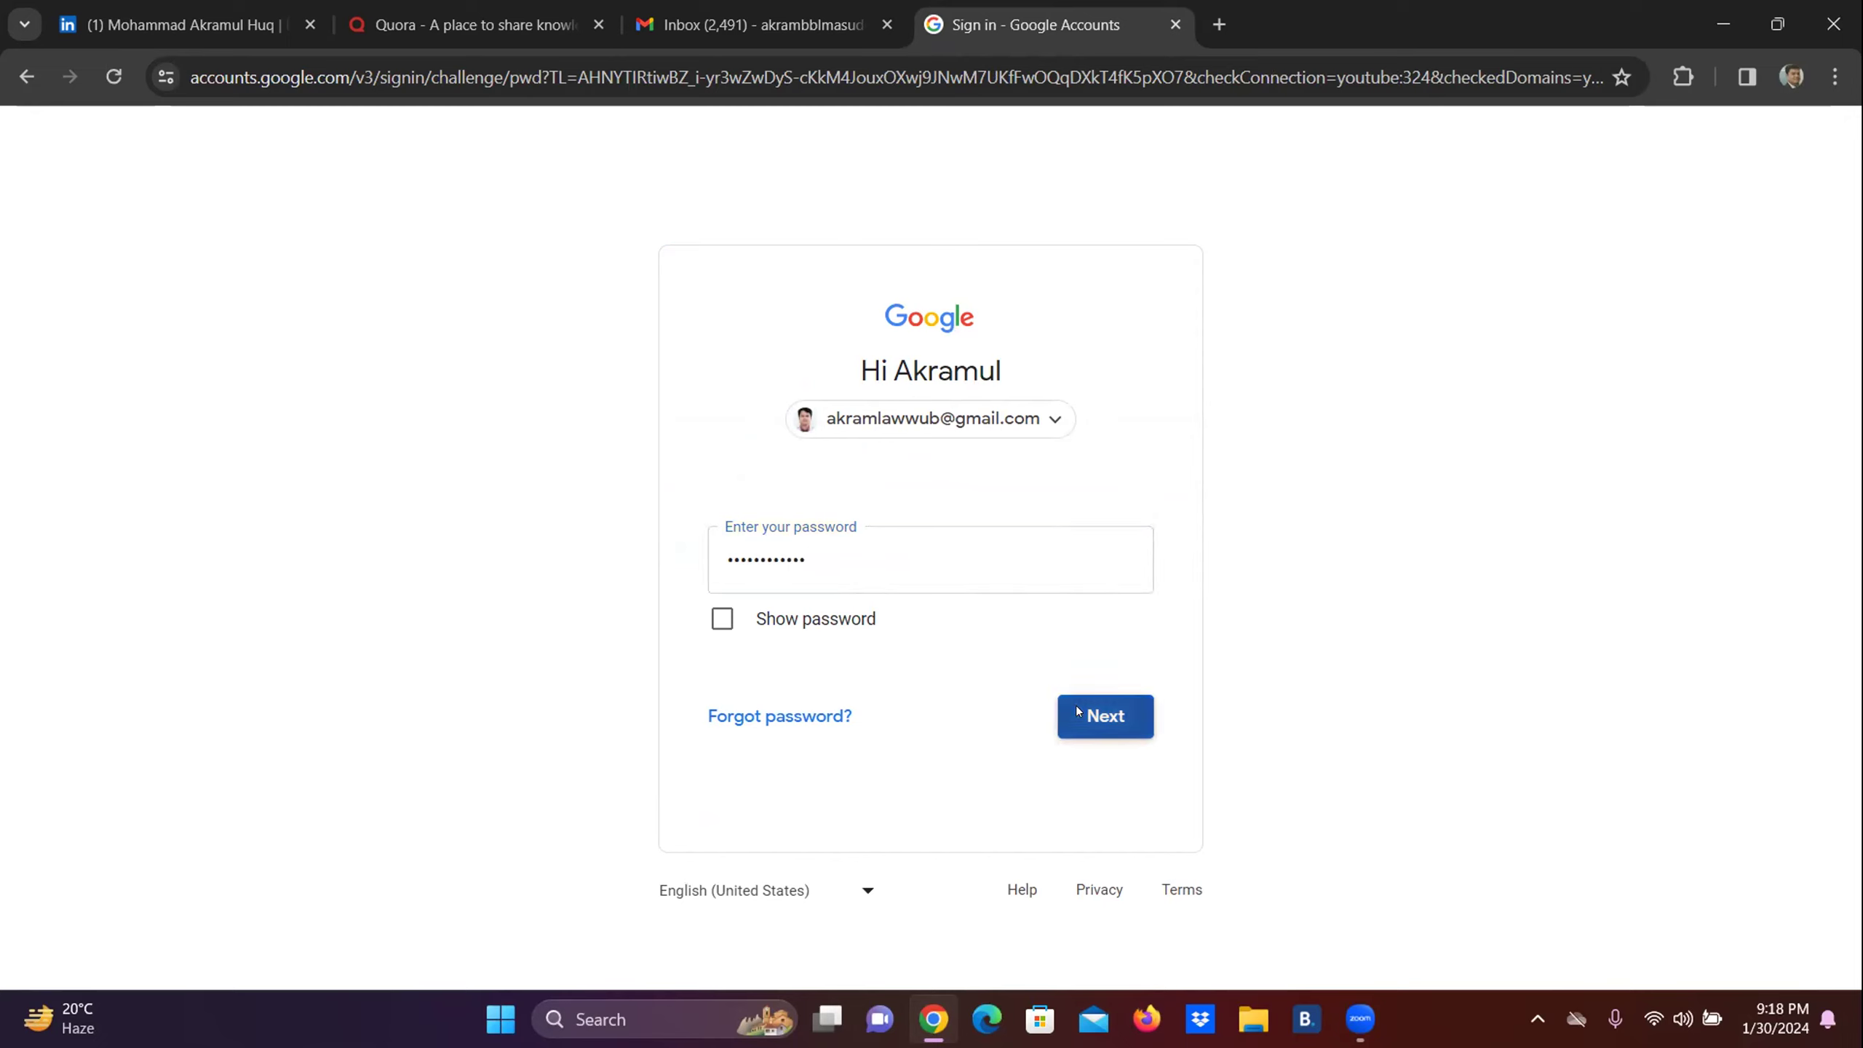
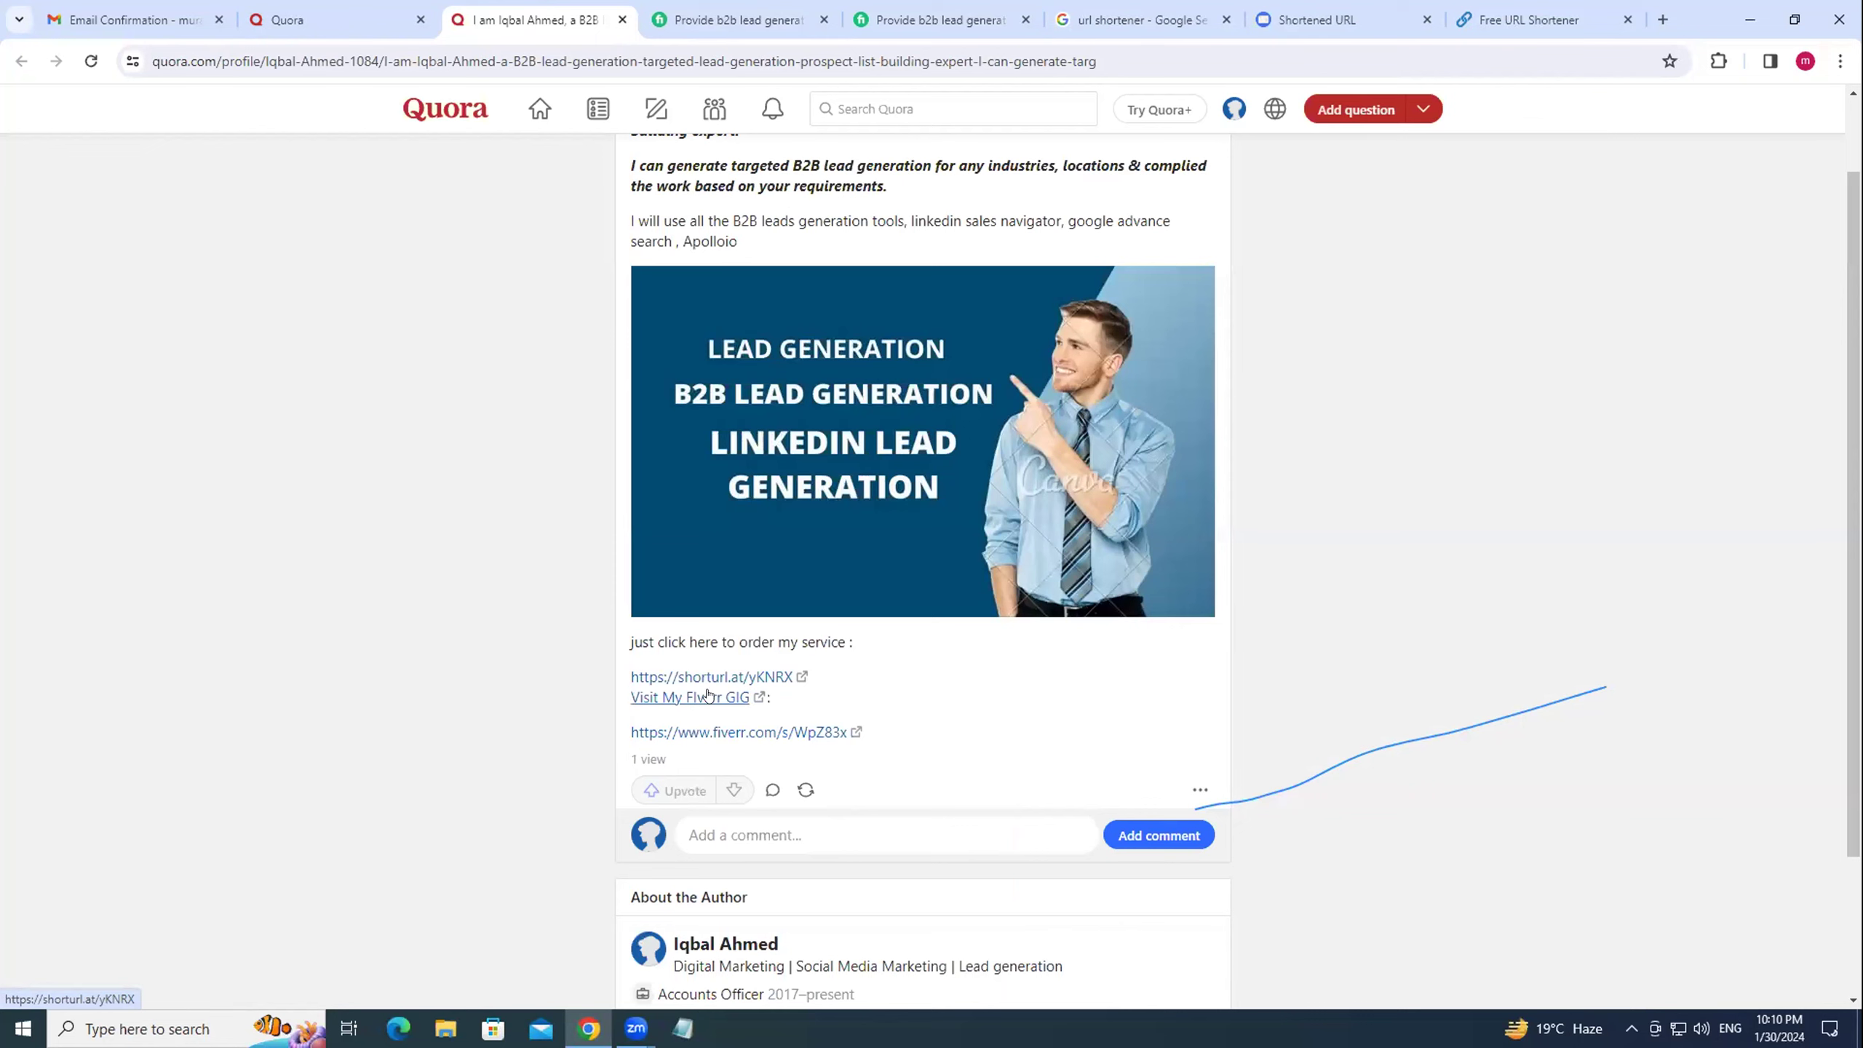
Test the post's shortened link and Fiverr link to confirm both reach the gig.
click(708, 695)
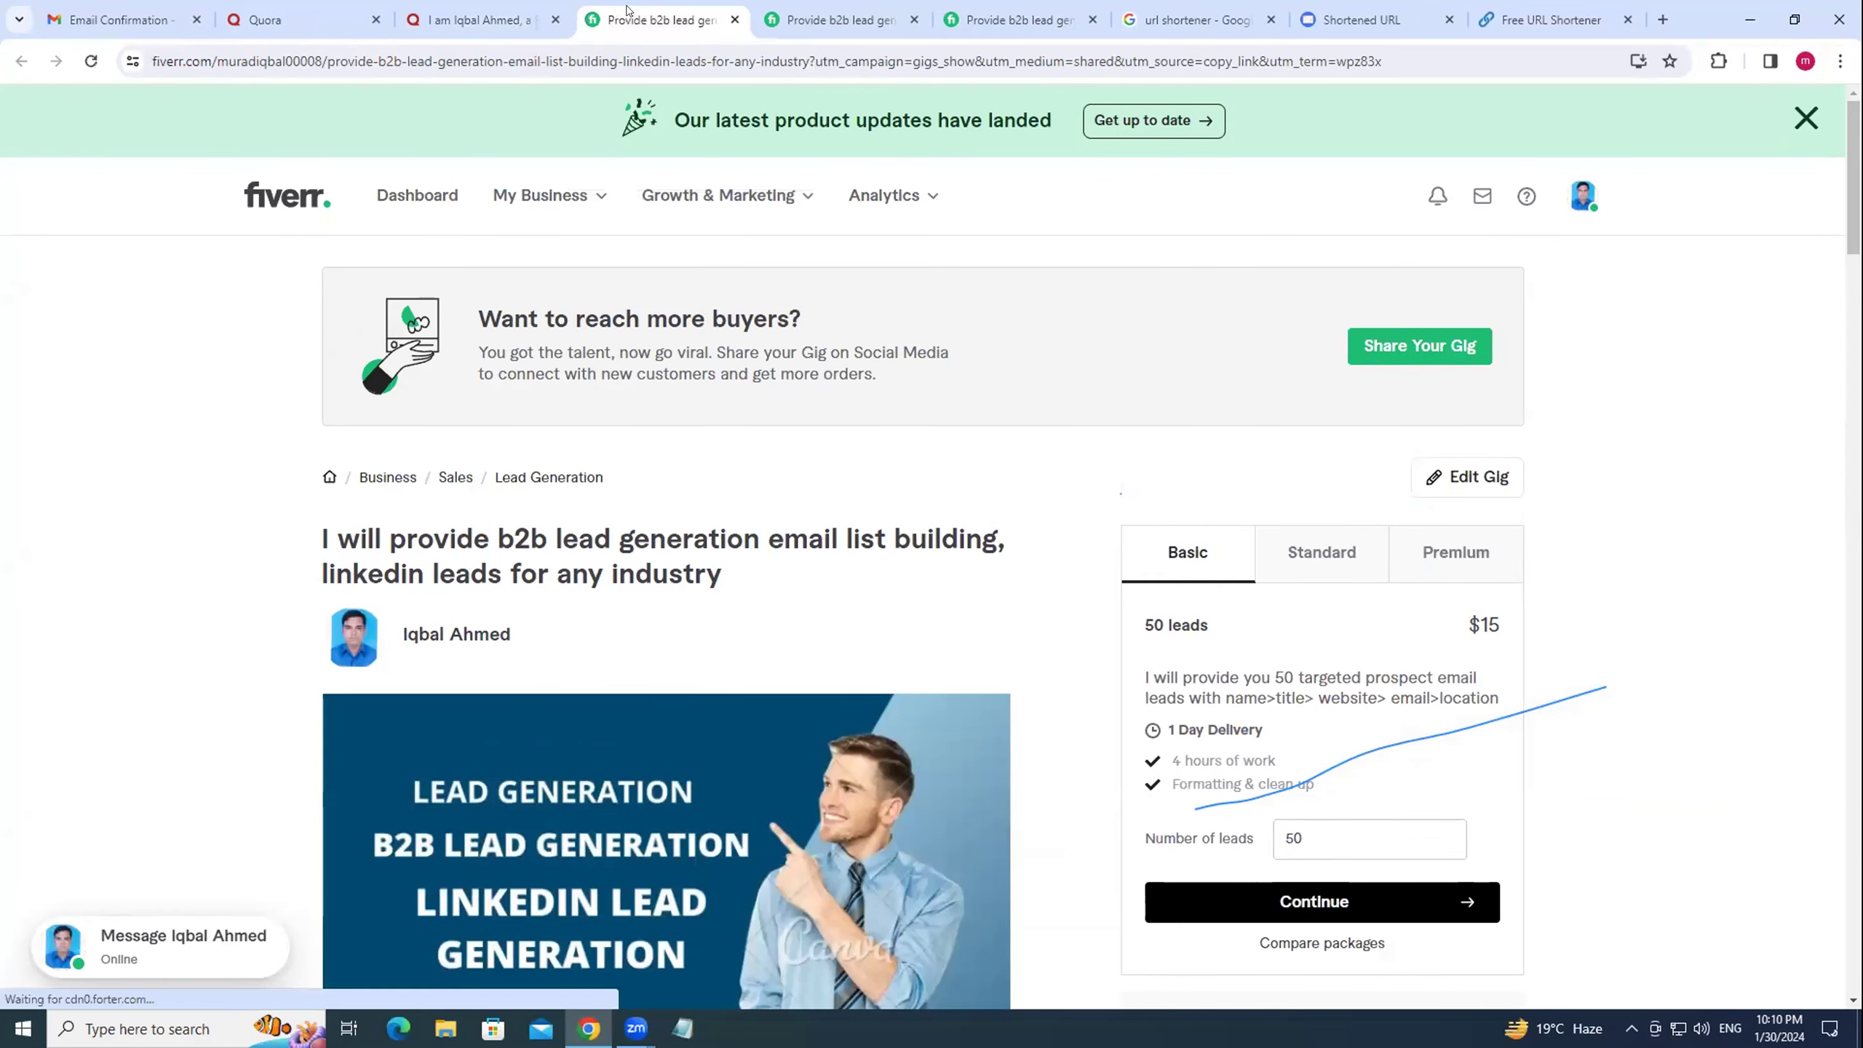
click(456, 19)
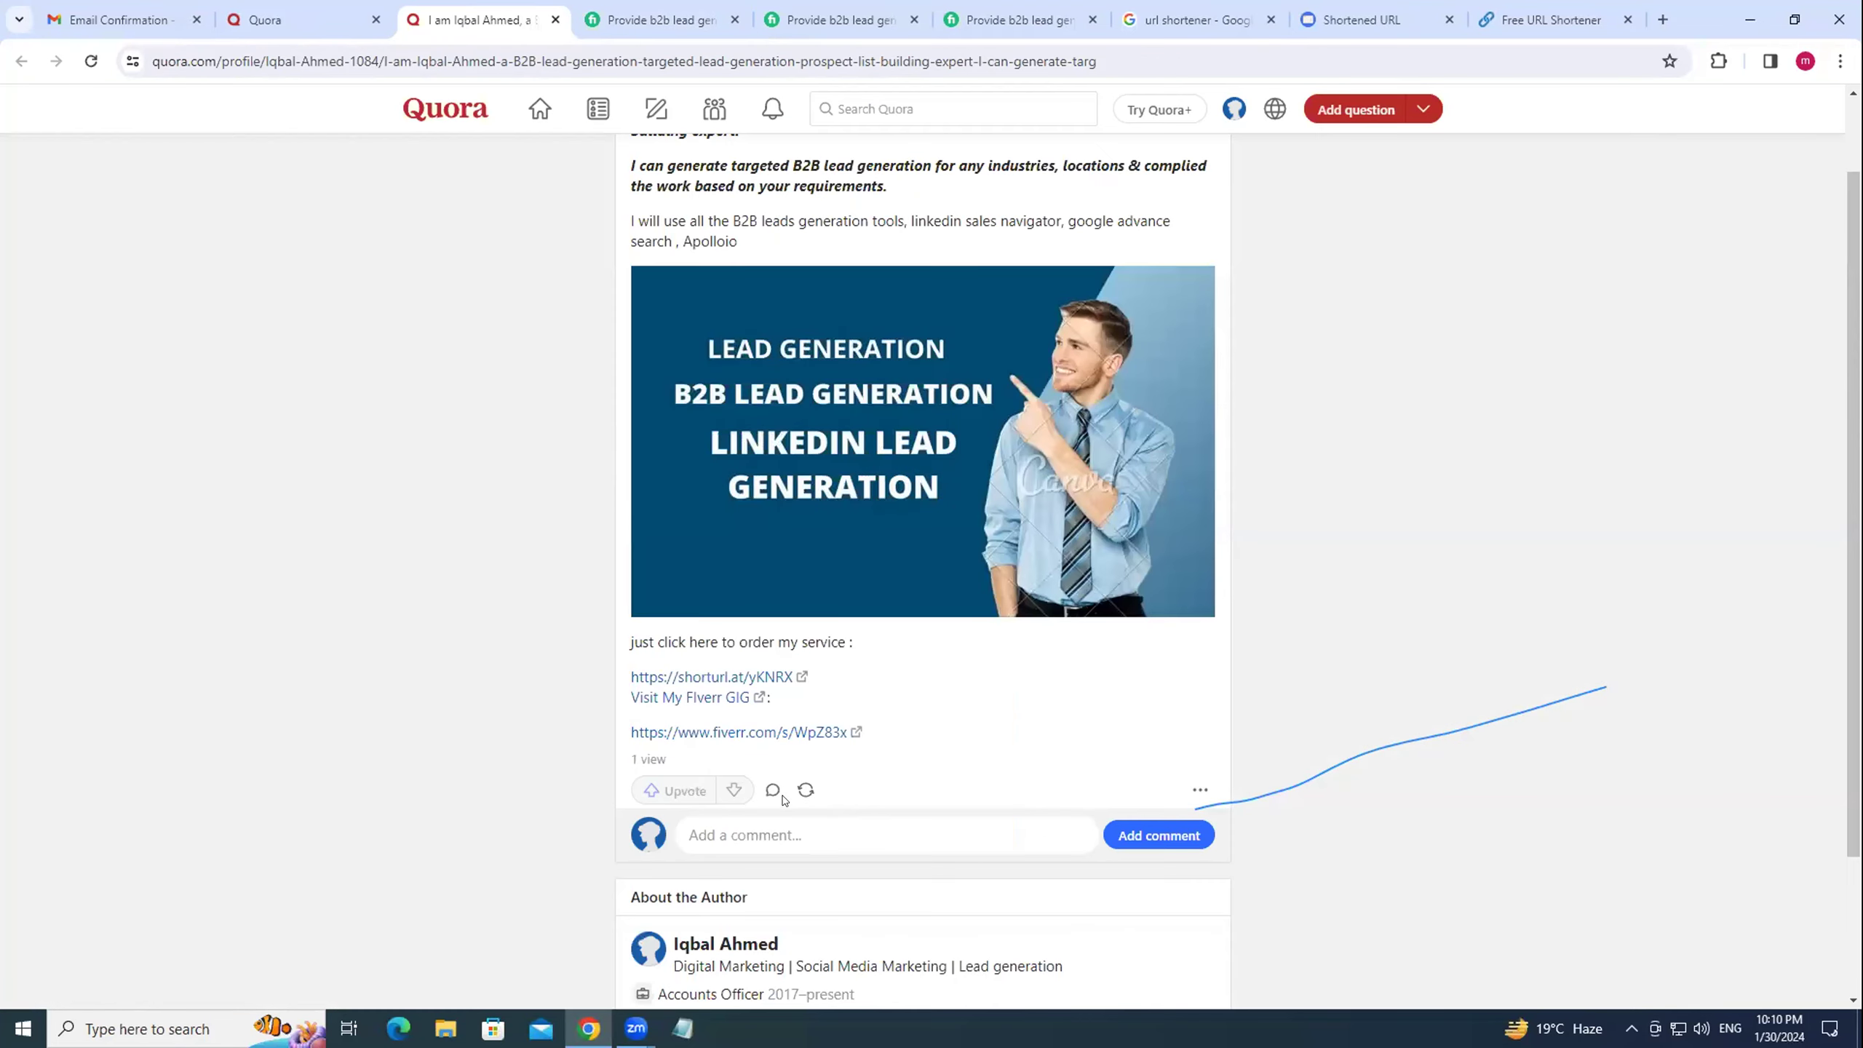
click(741, 733)
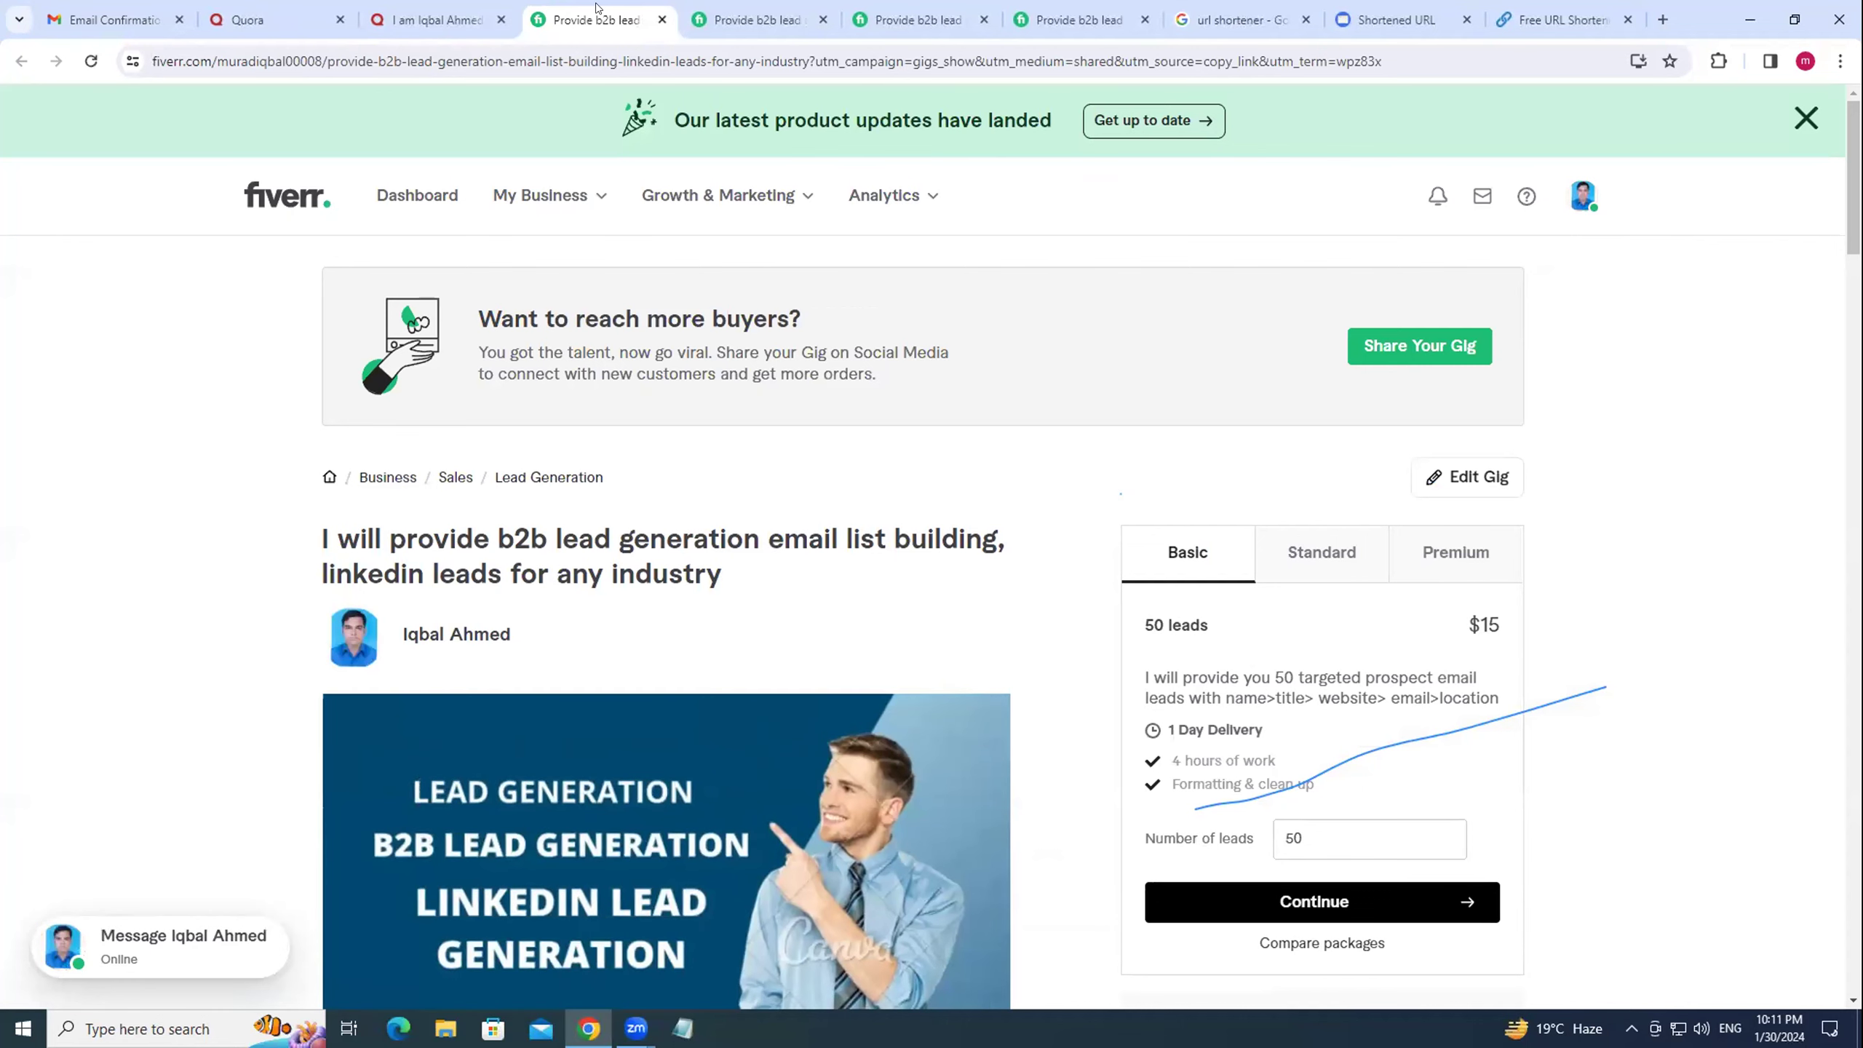
Close the four duplicate Fiverr gig tabs and open the Quora post for editing.
click(655, 22)
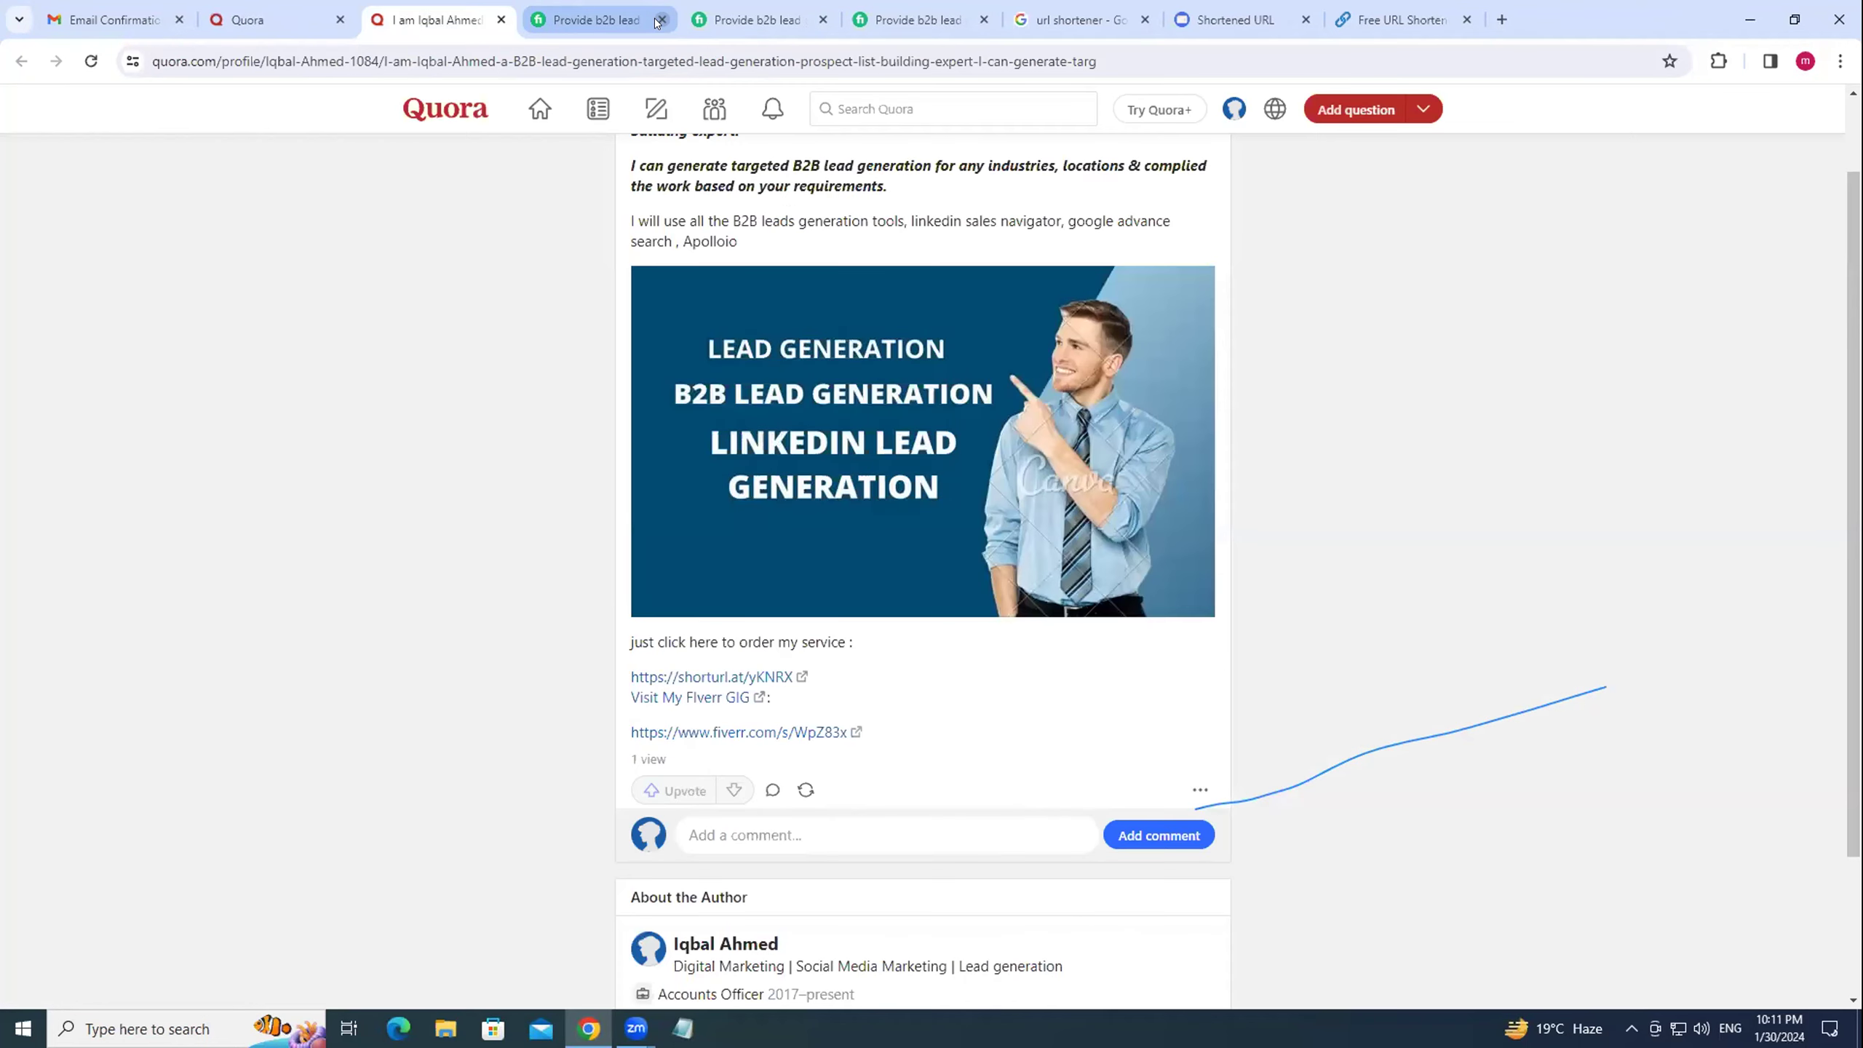
click(655, 22)
click(655, 22)
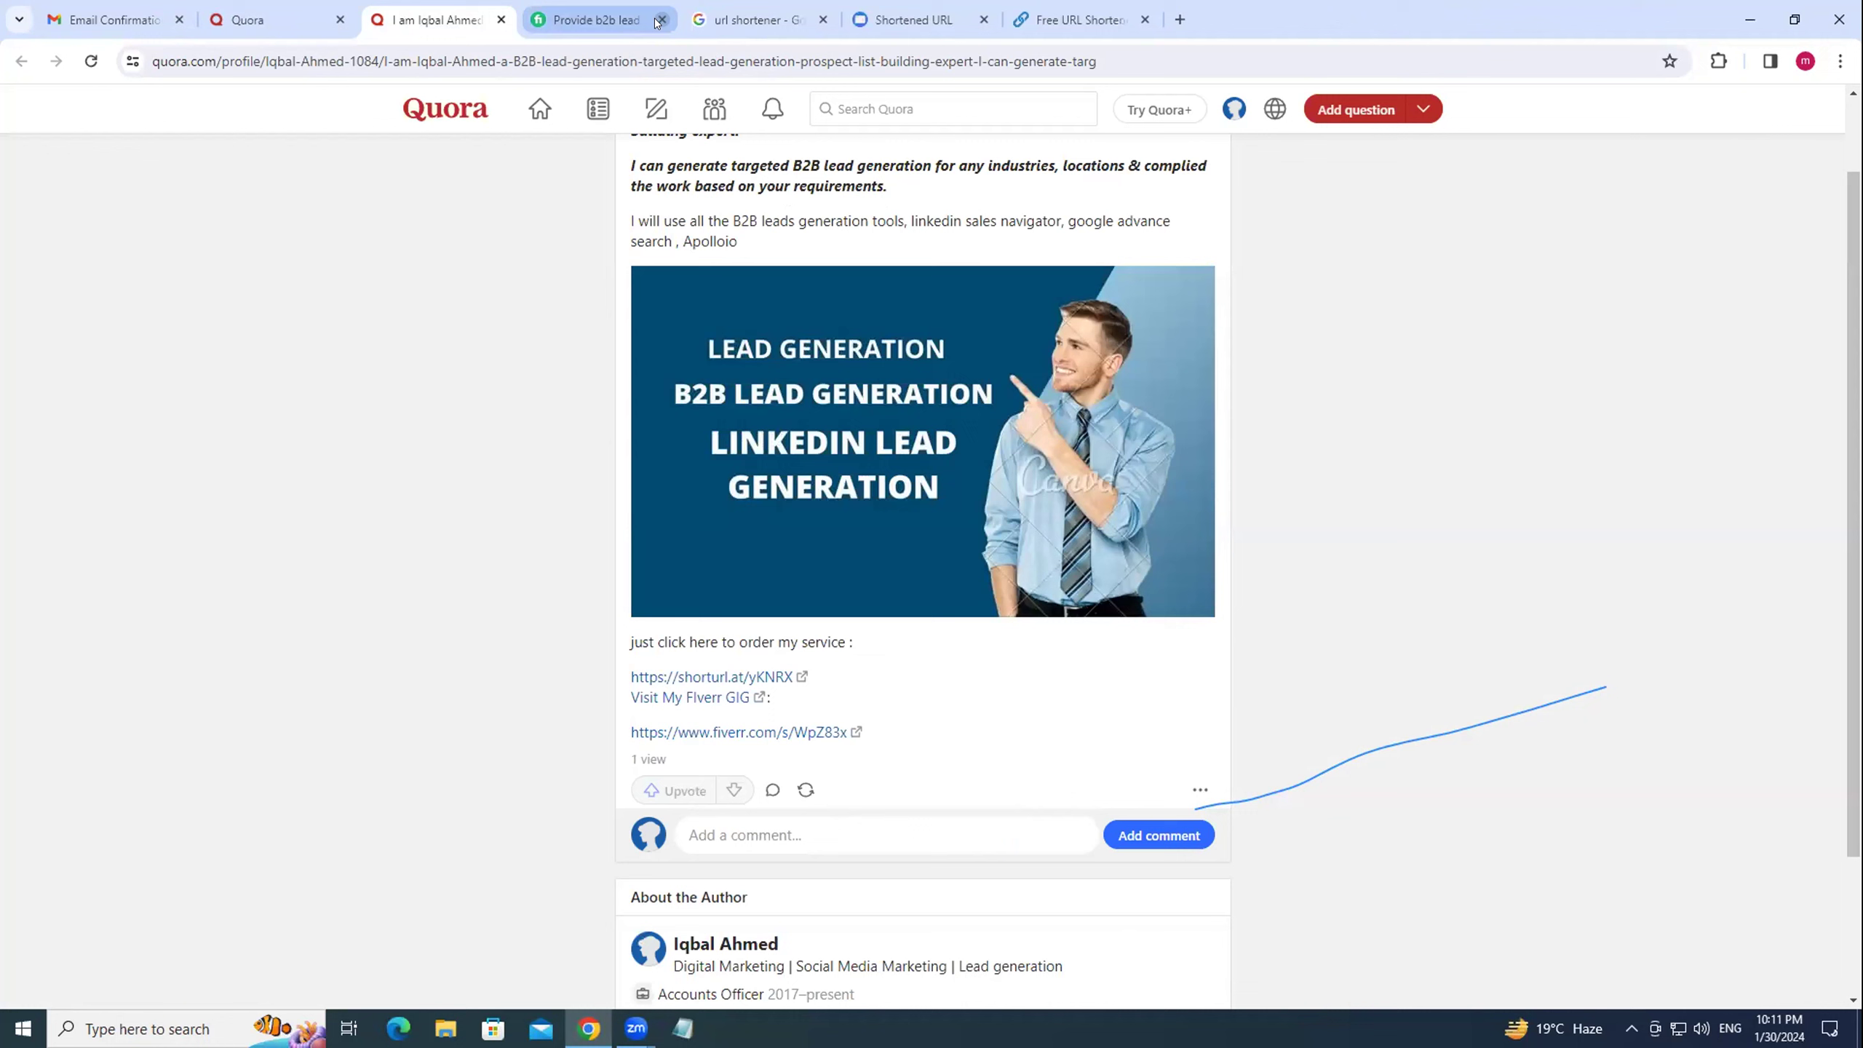
click(655, 22)
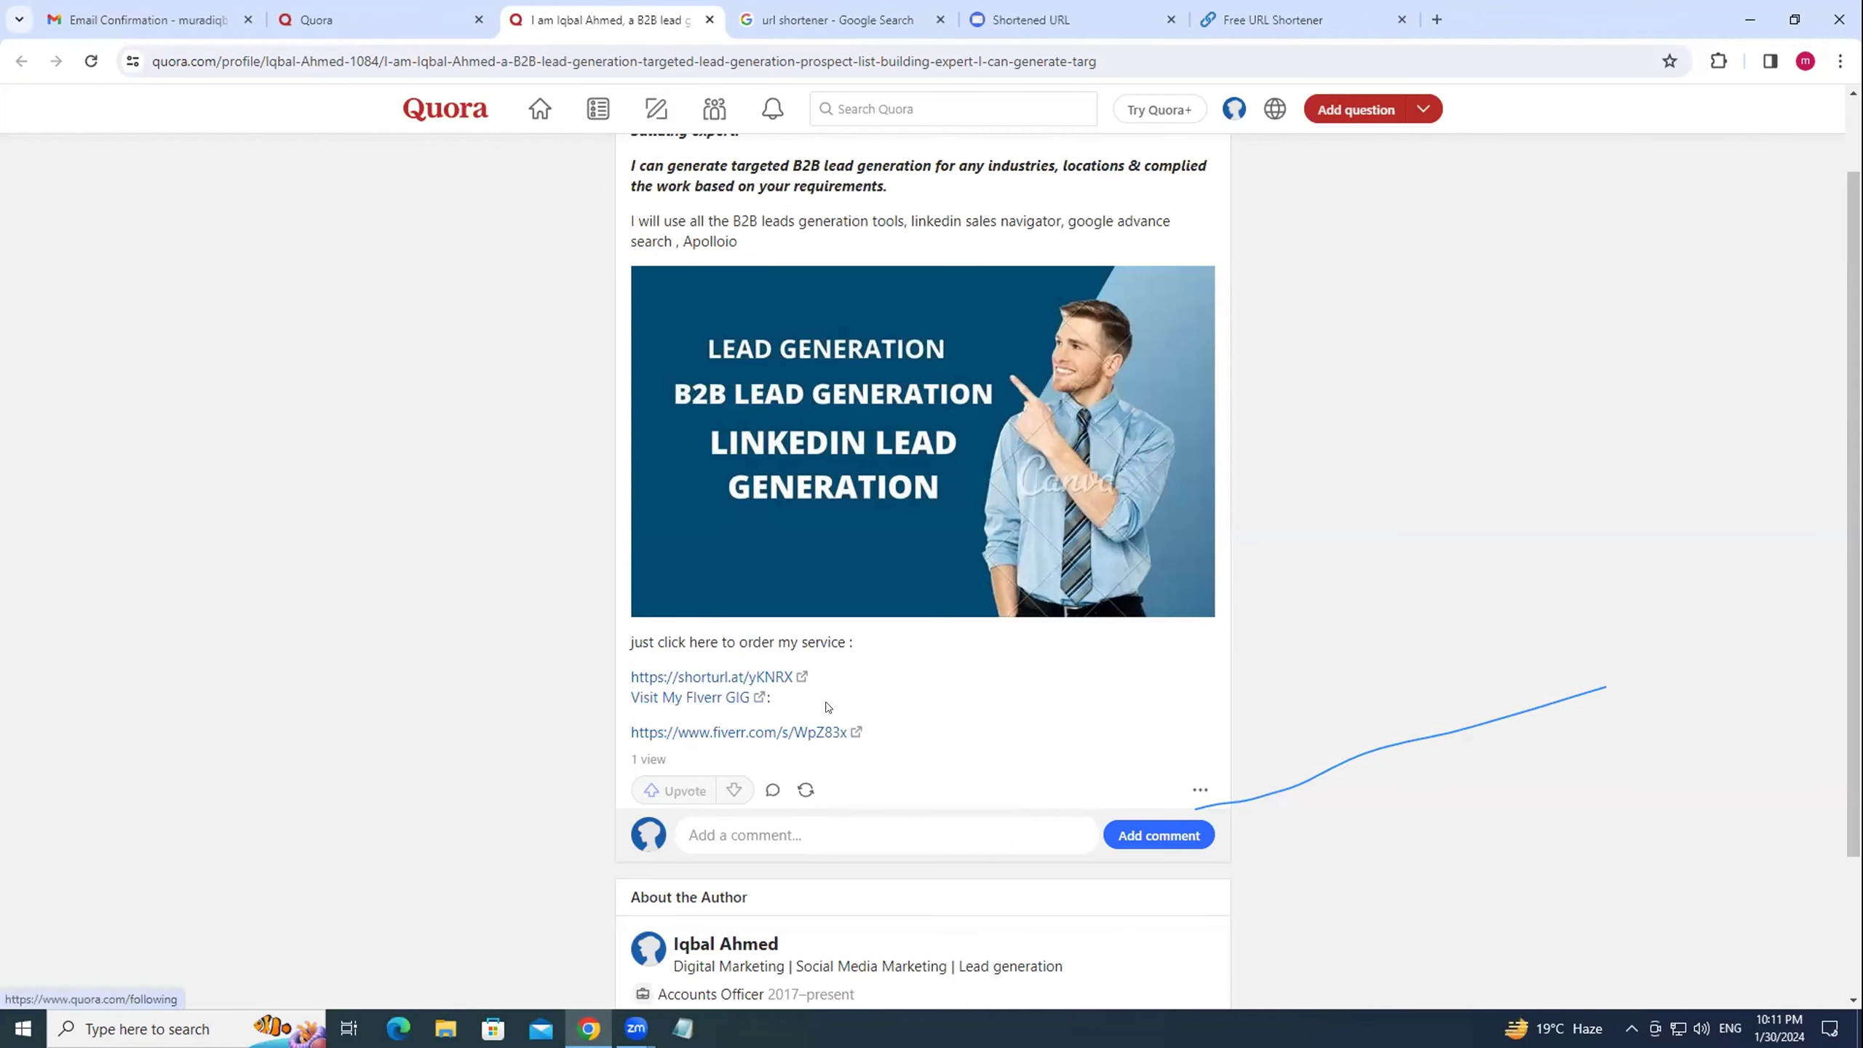
click(1200, 789)
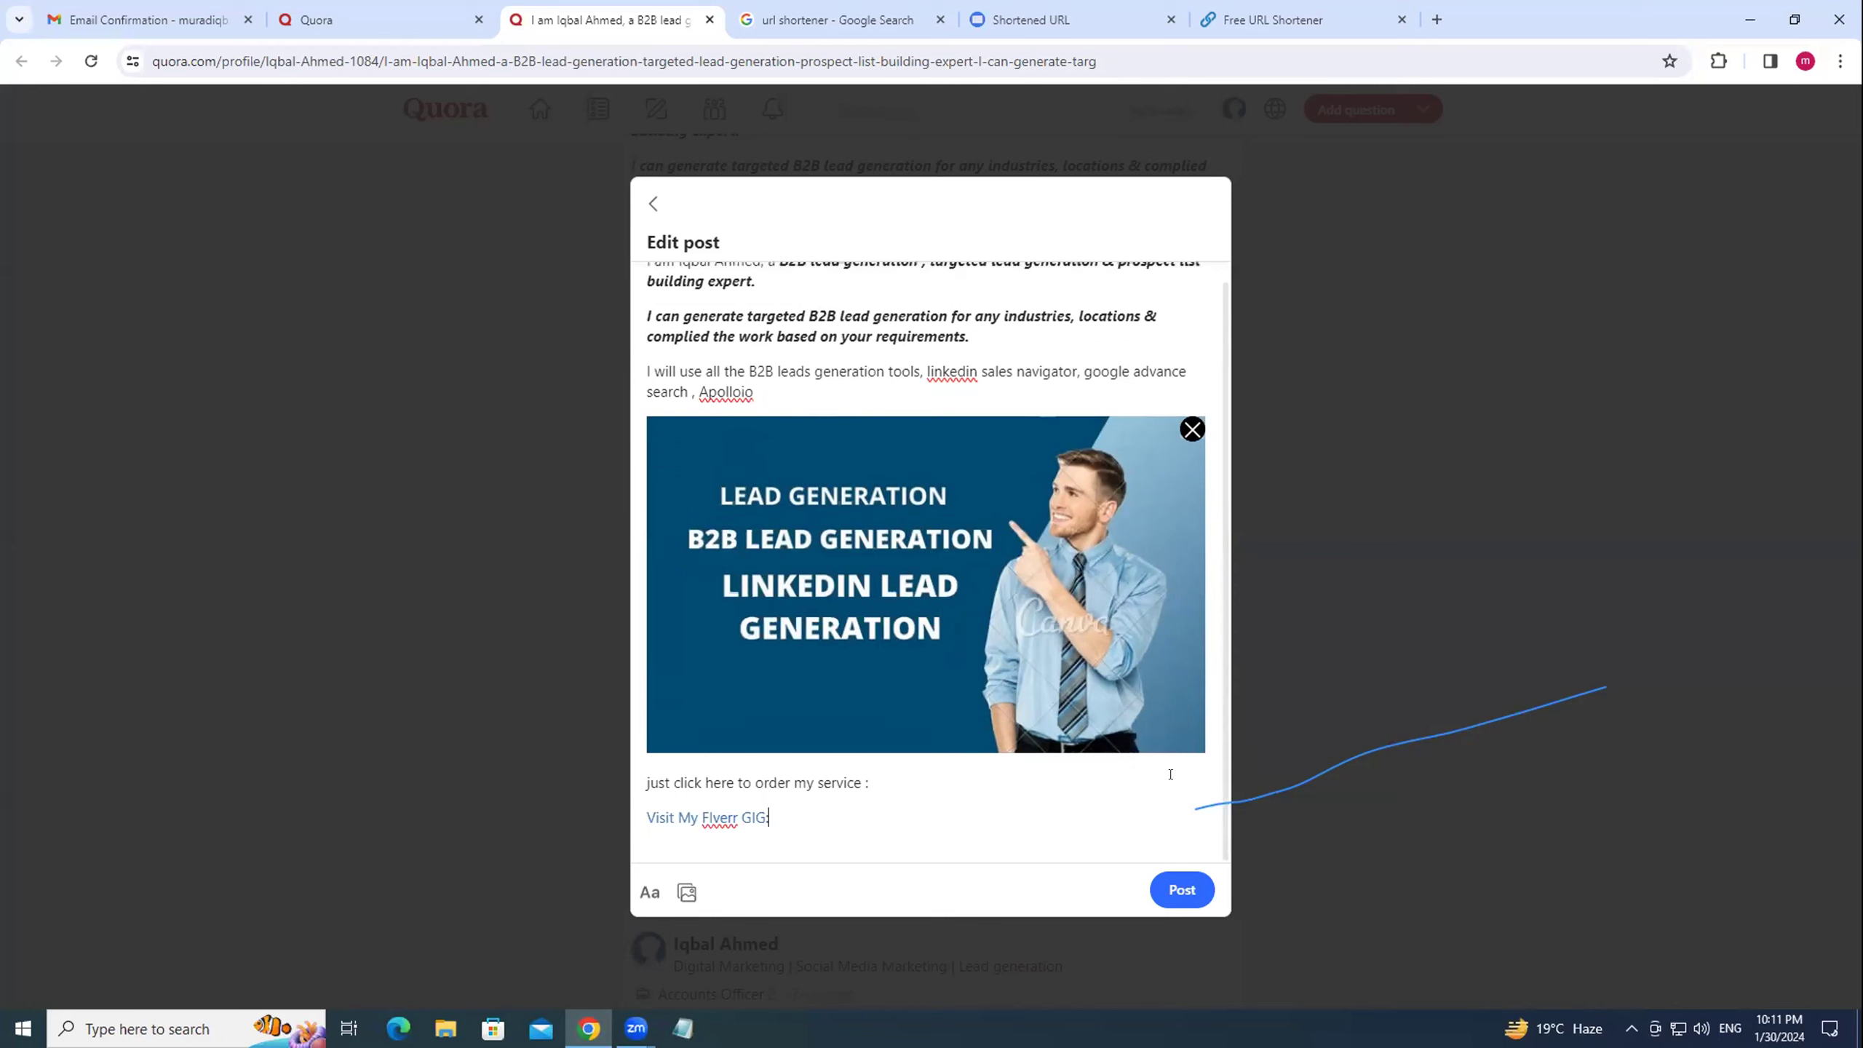
Format the 'Visit My Fiverr GIG' line, save the edited post, and reload to verify it.
drag(849, 820, 642, 817)
click(649, 891)
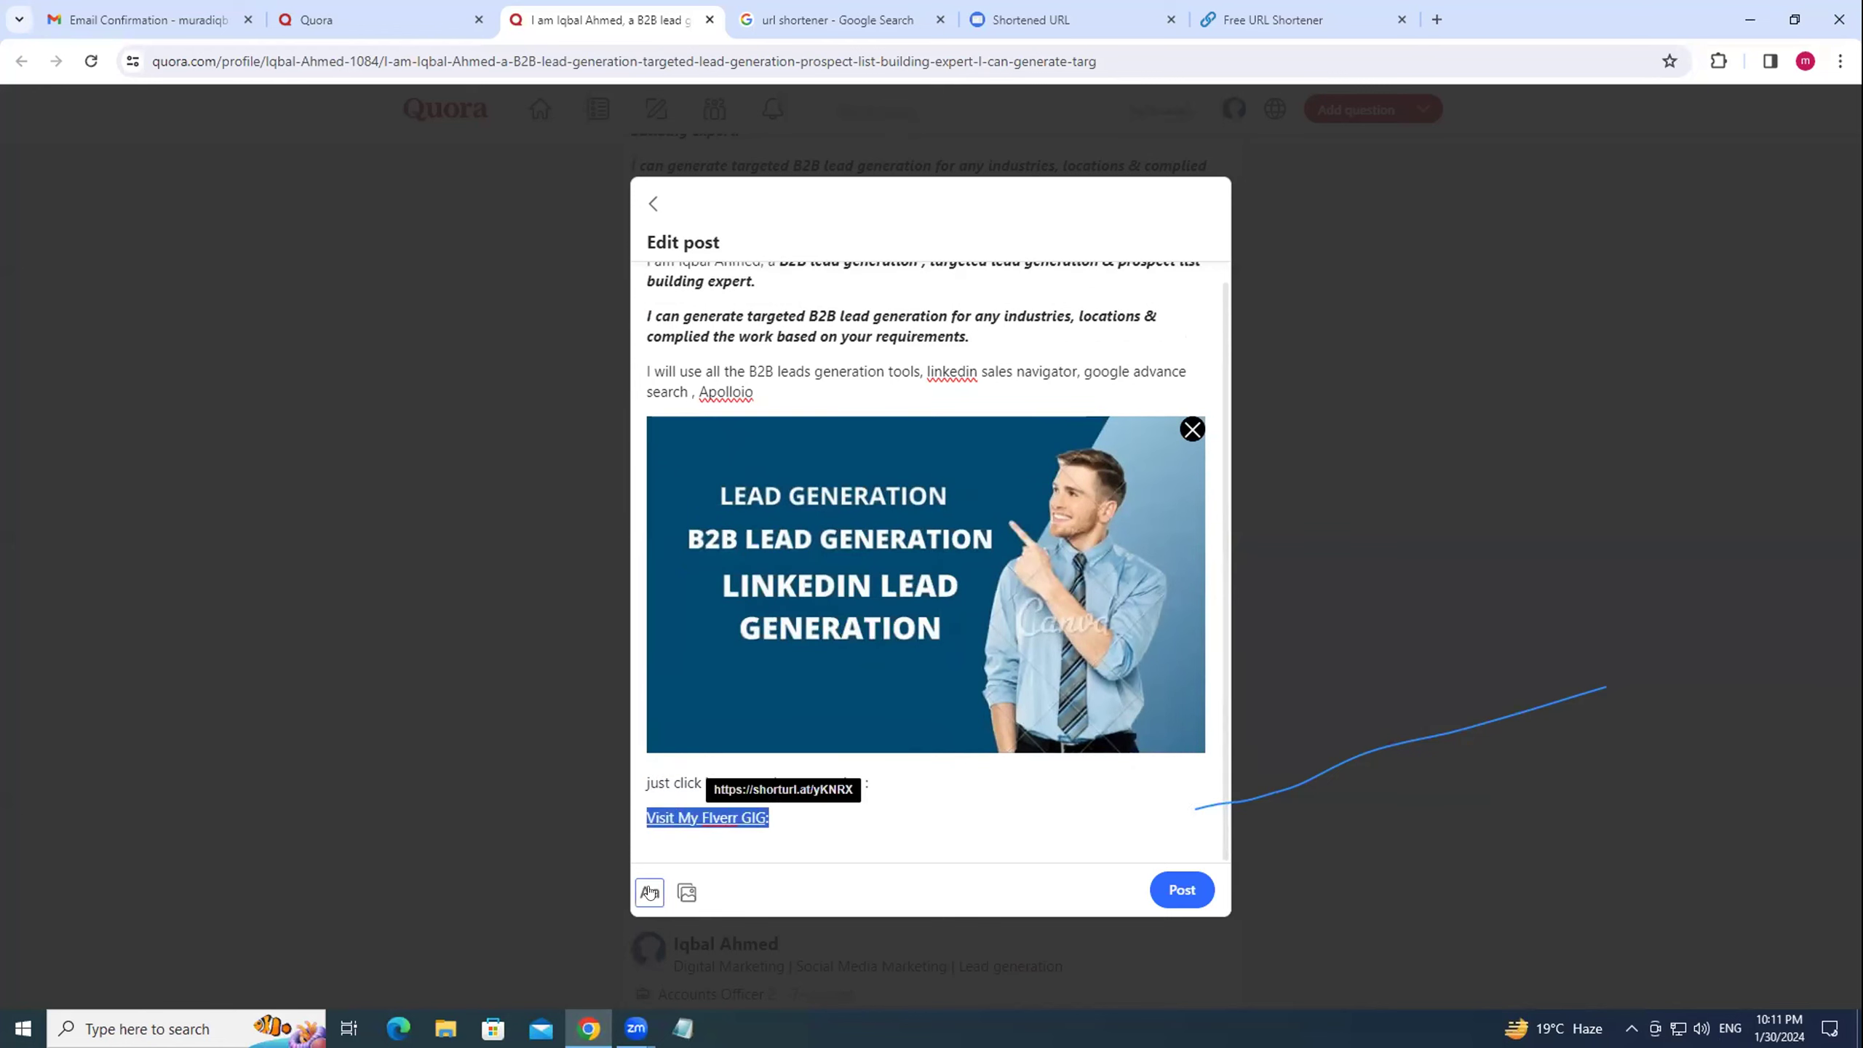
click(1182, 889)
click(91, 61)
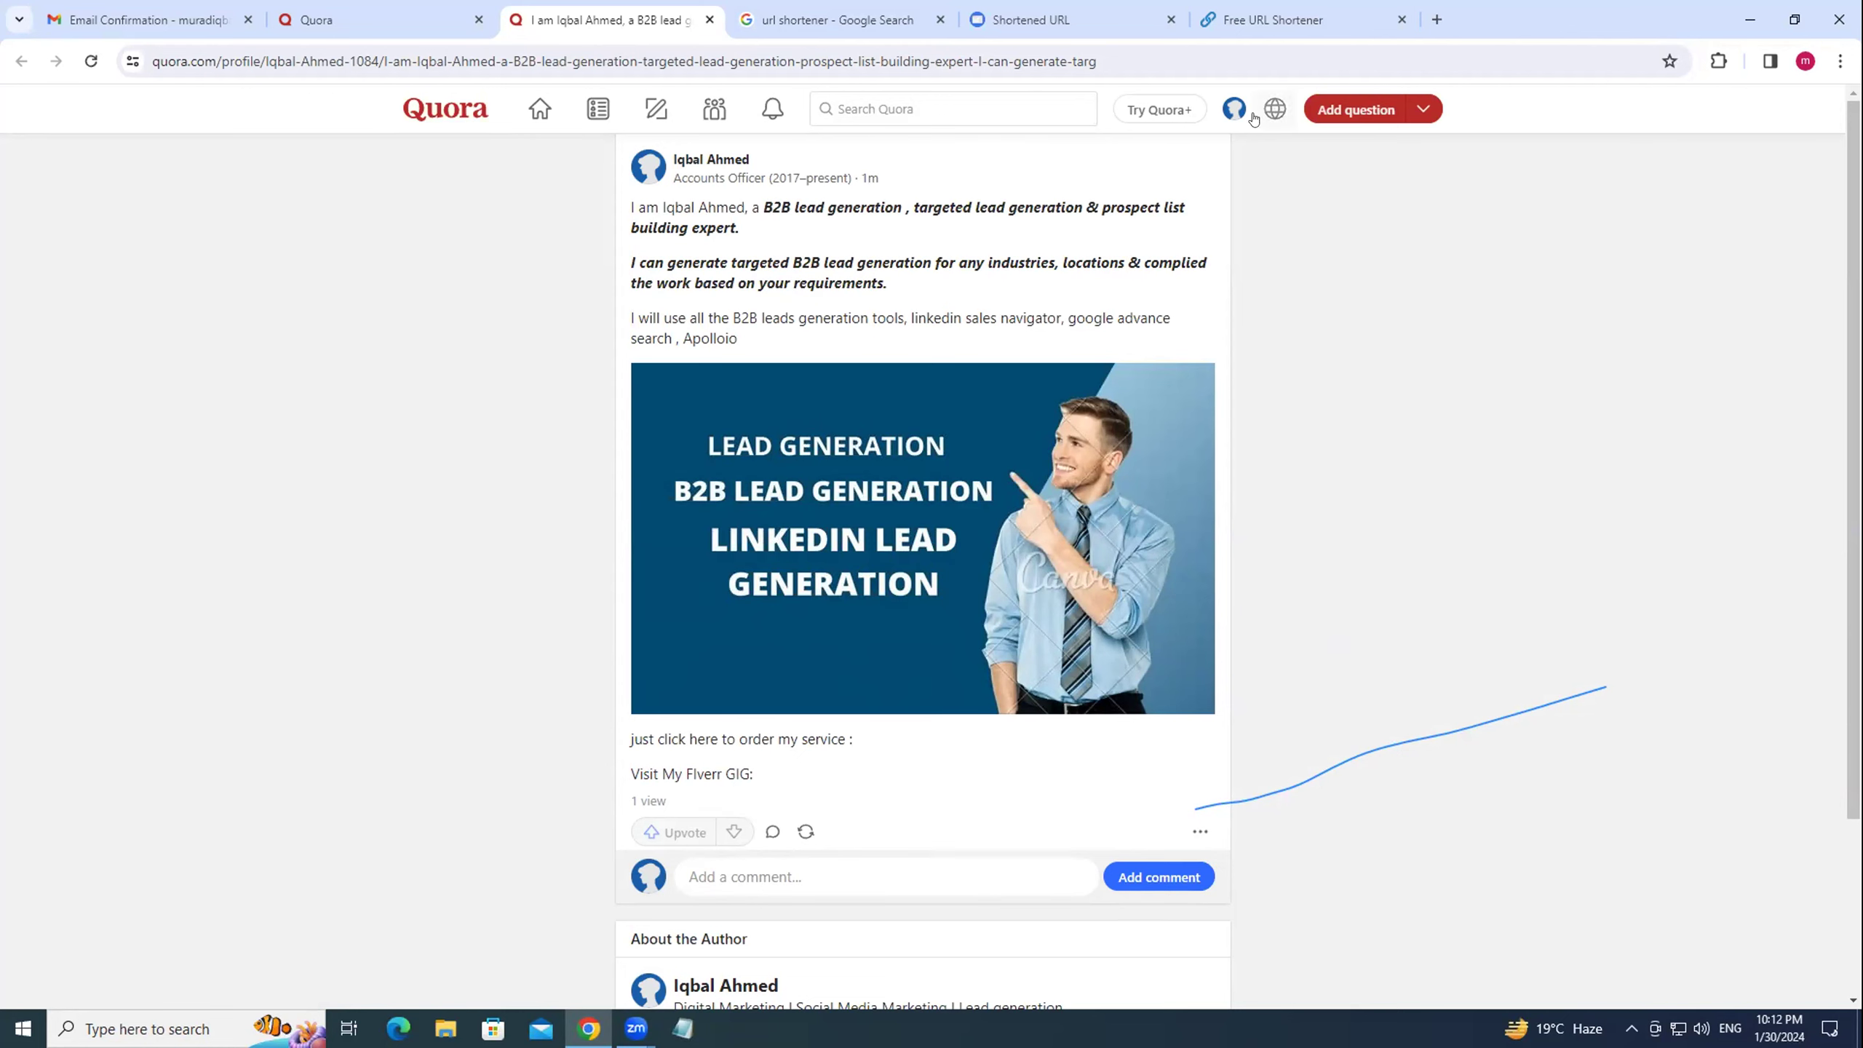
click(1222, 115)
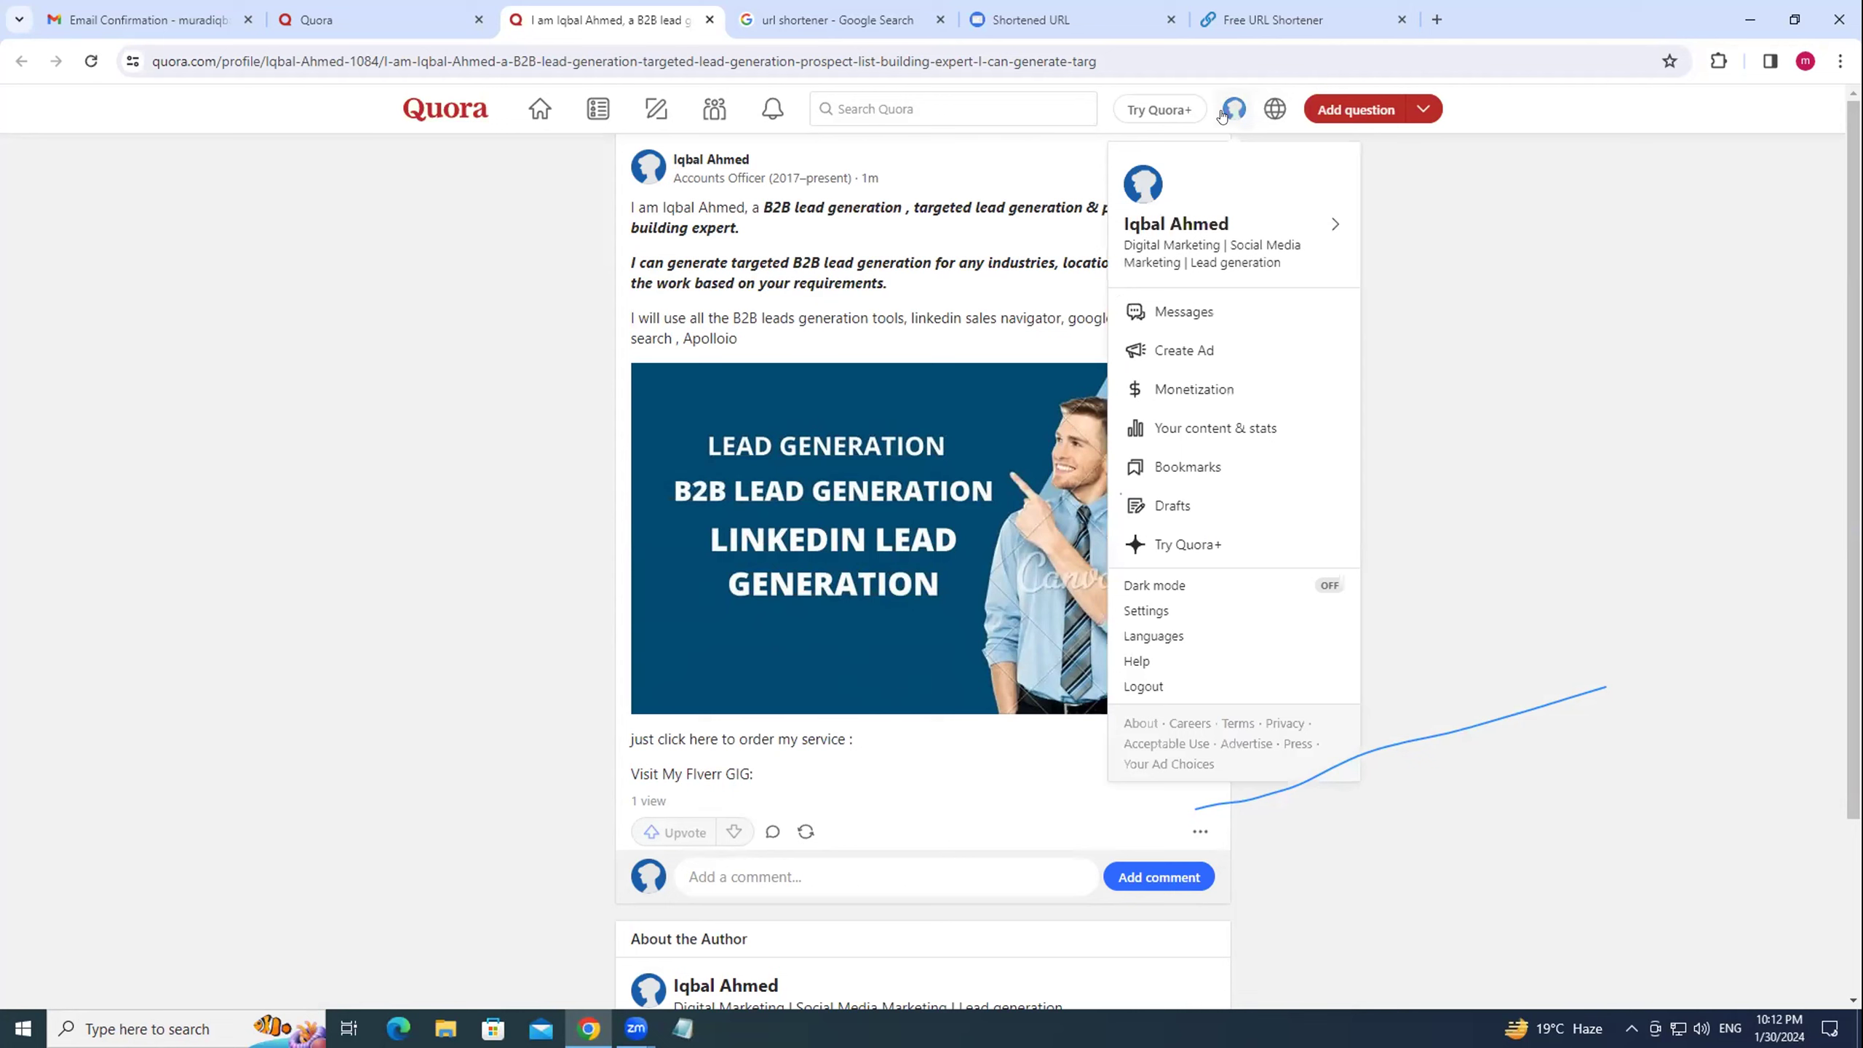
Dismiss the account menu, go to the Quora home feed, and close the duplicate Quora tab.
click(1234, 109)
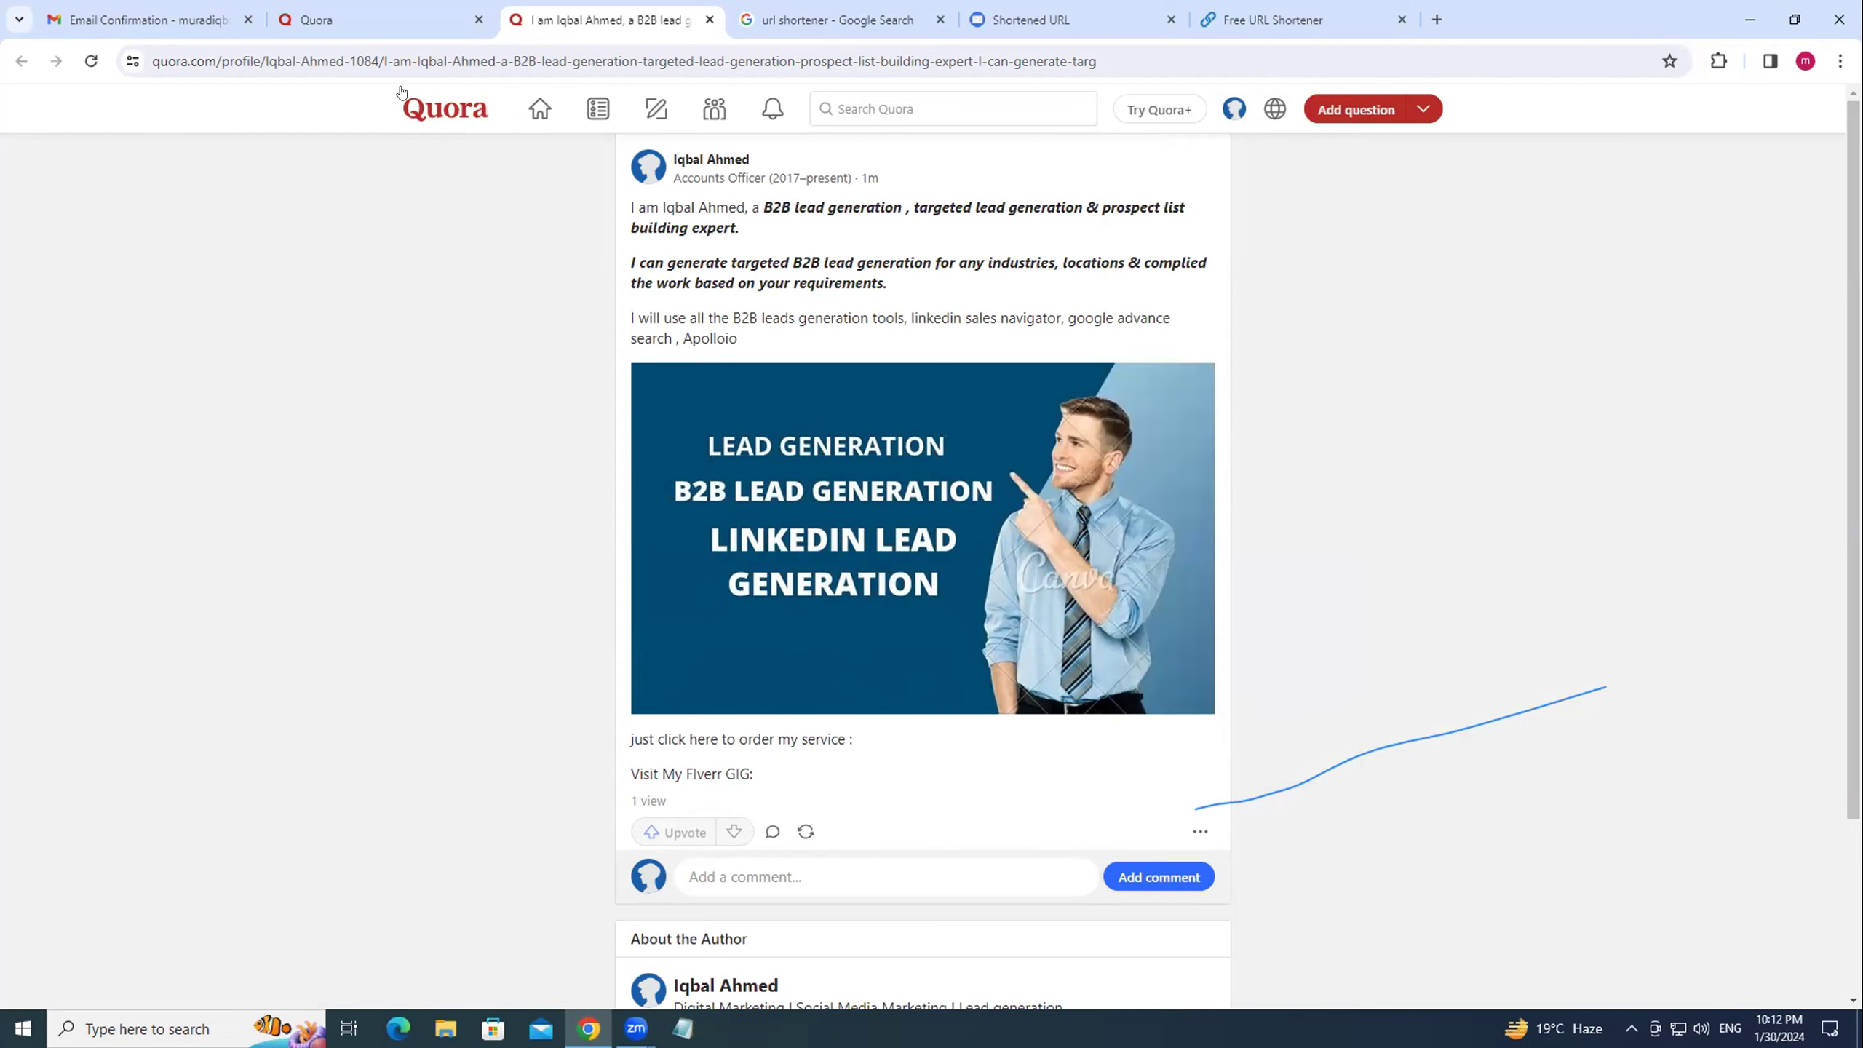
click(540, 108)
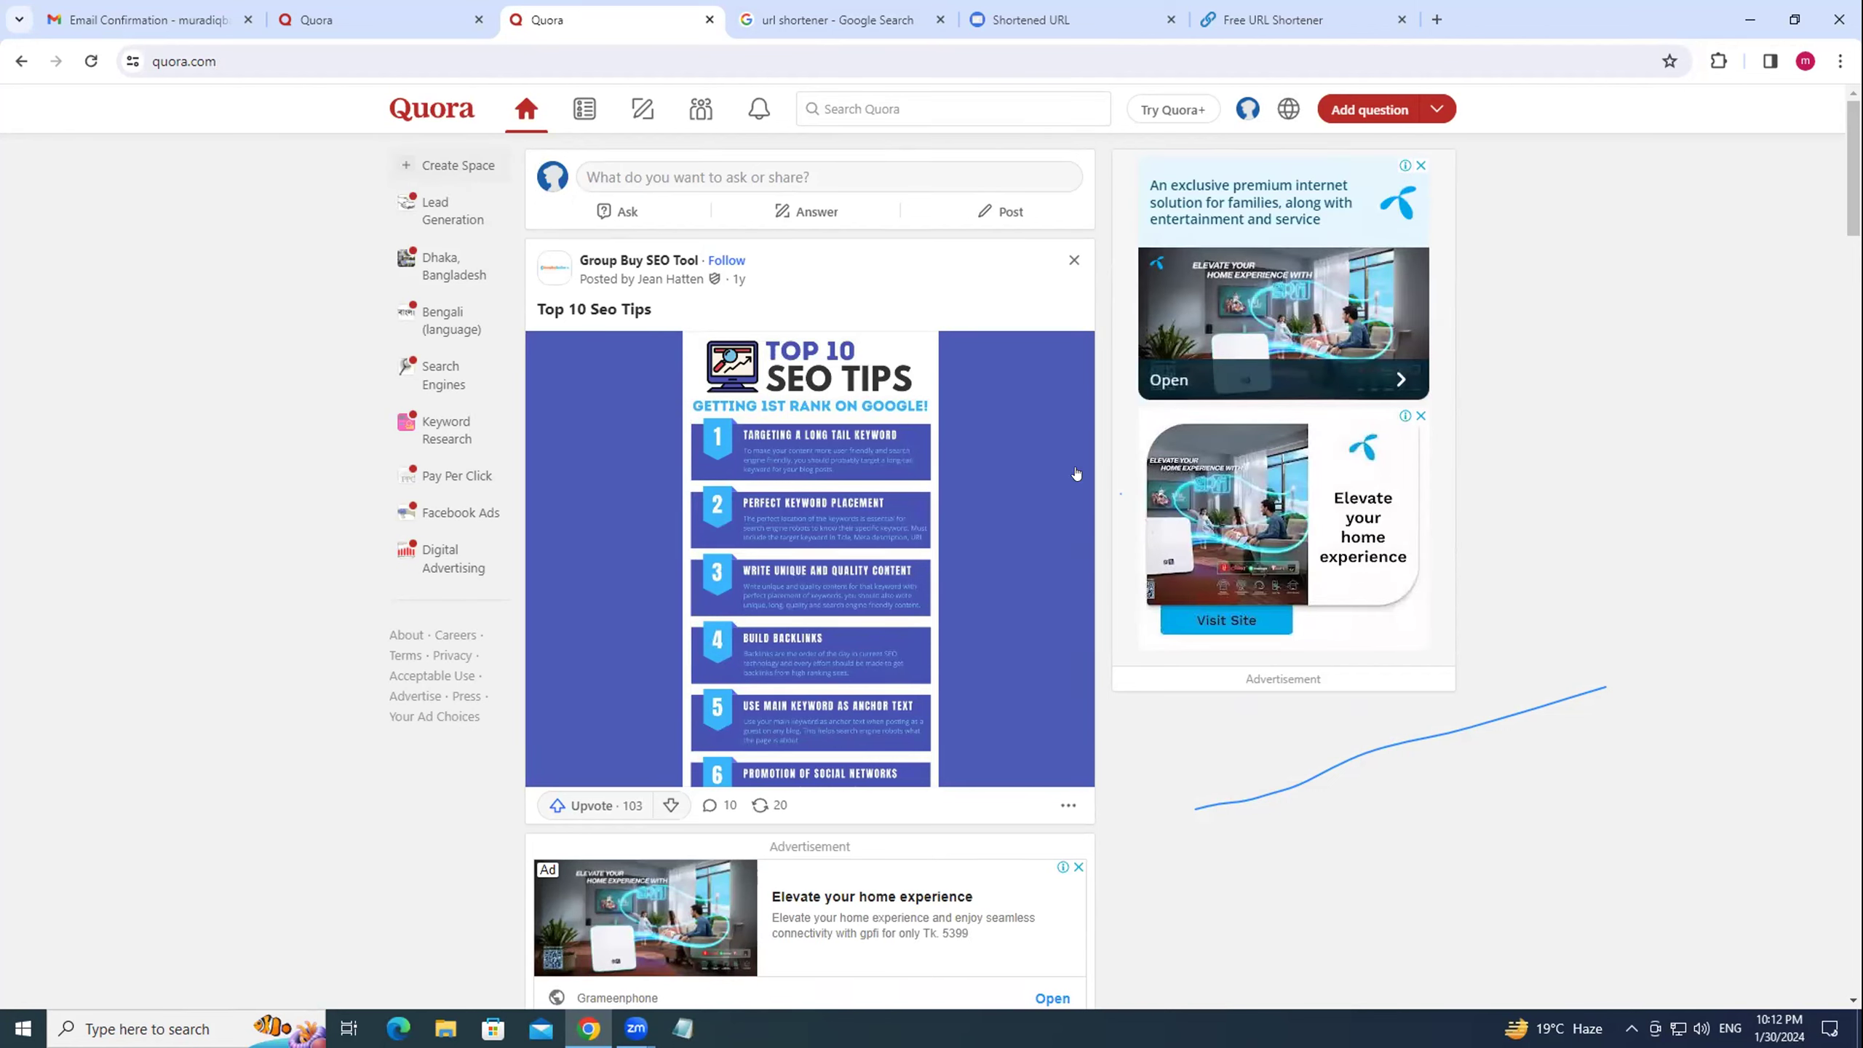
click(477, 19)
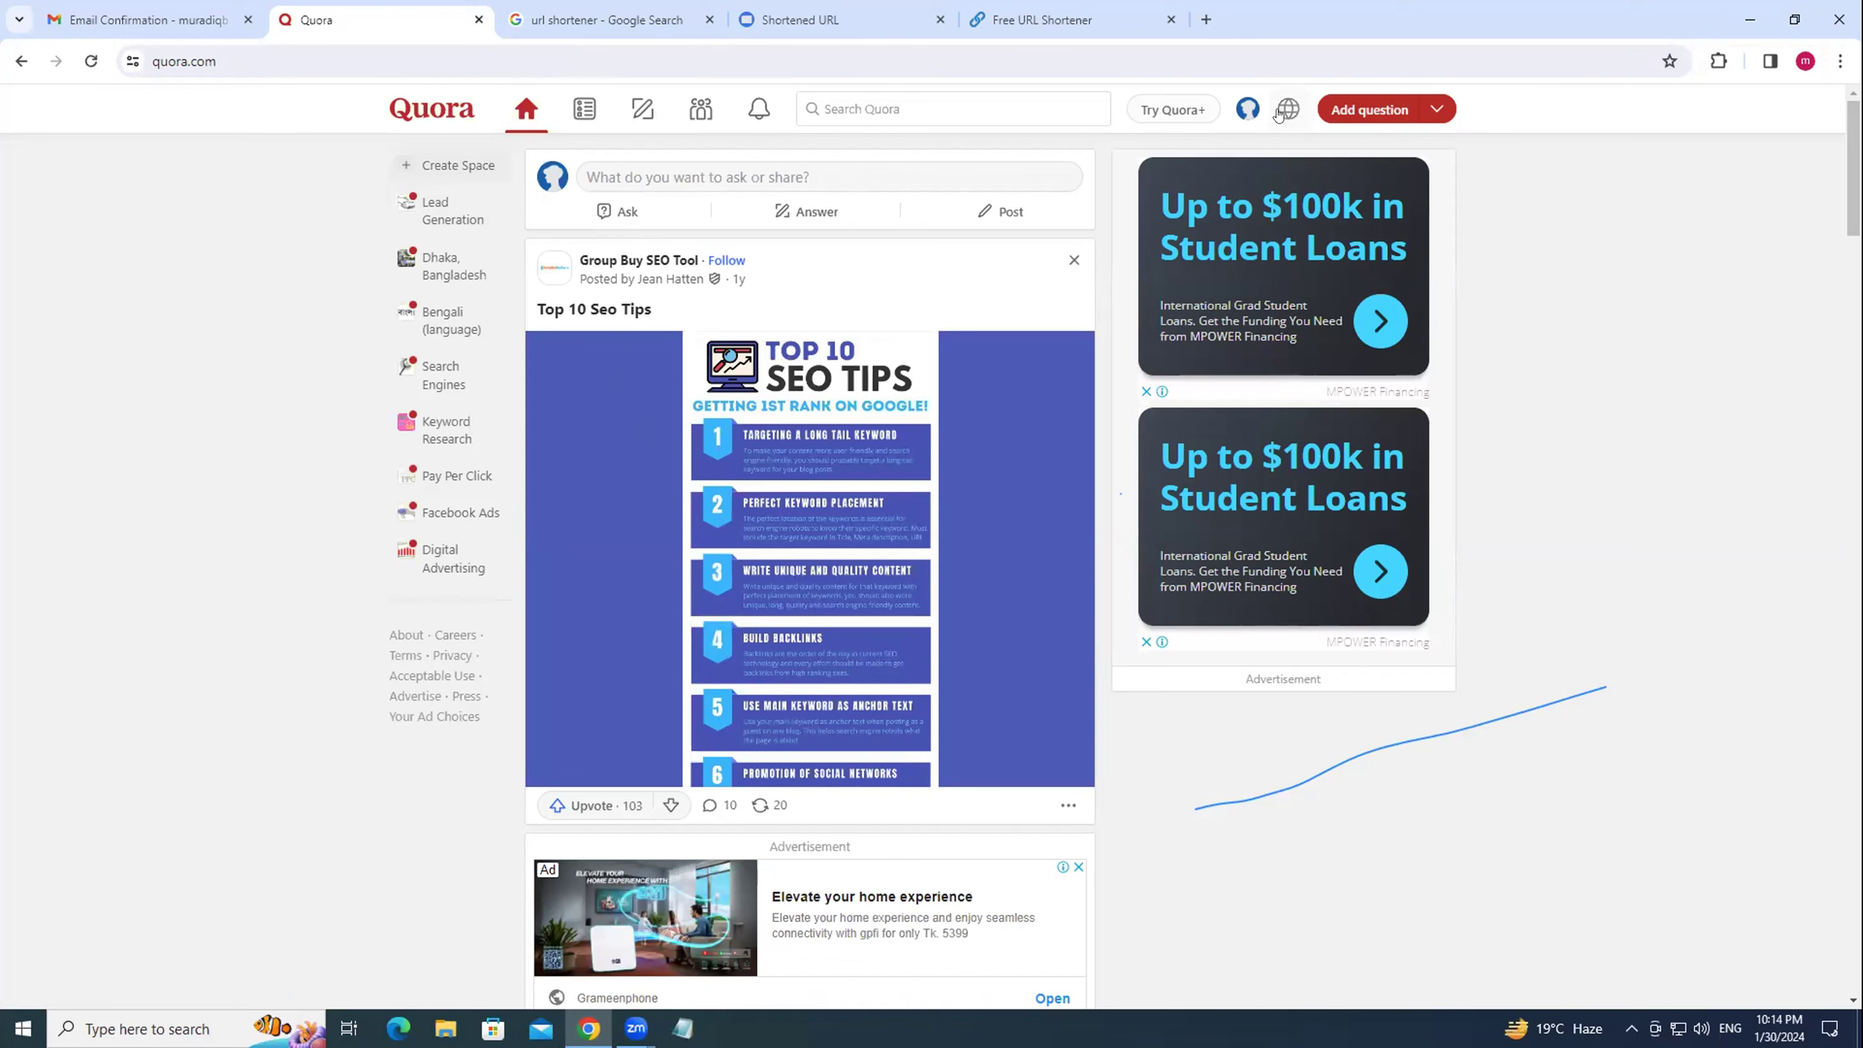
Reload Quora and open the profile page from the account menu to view its single post.
click(1247, 108)
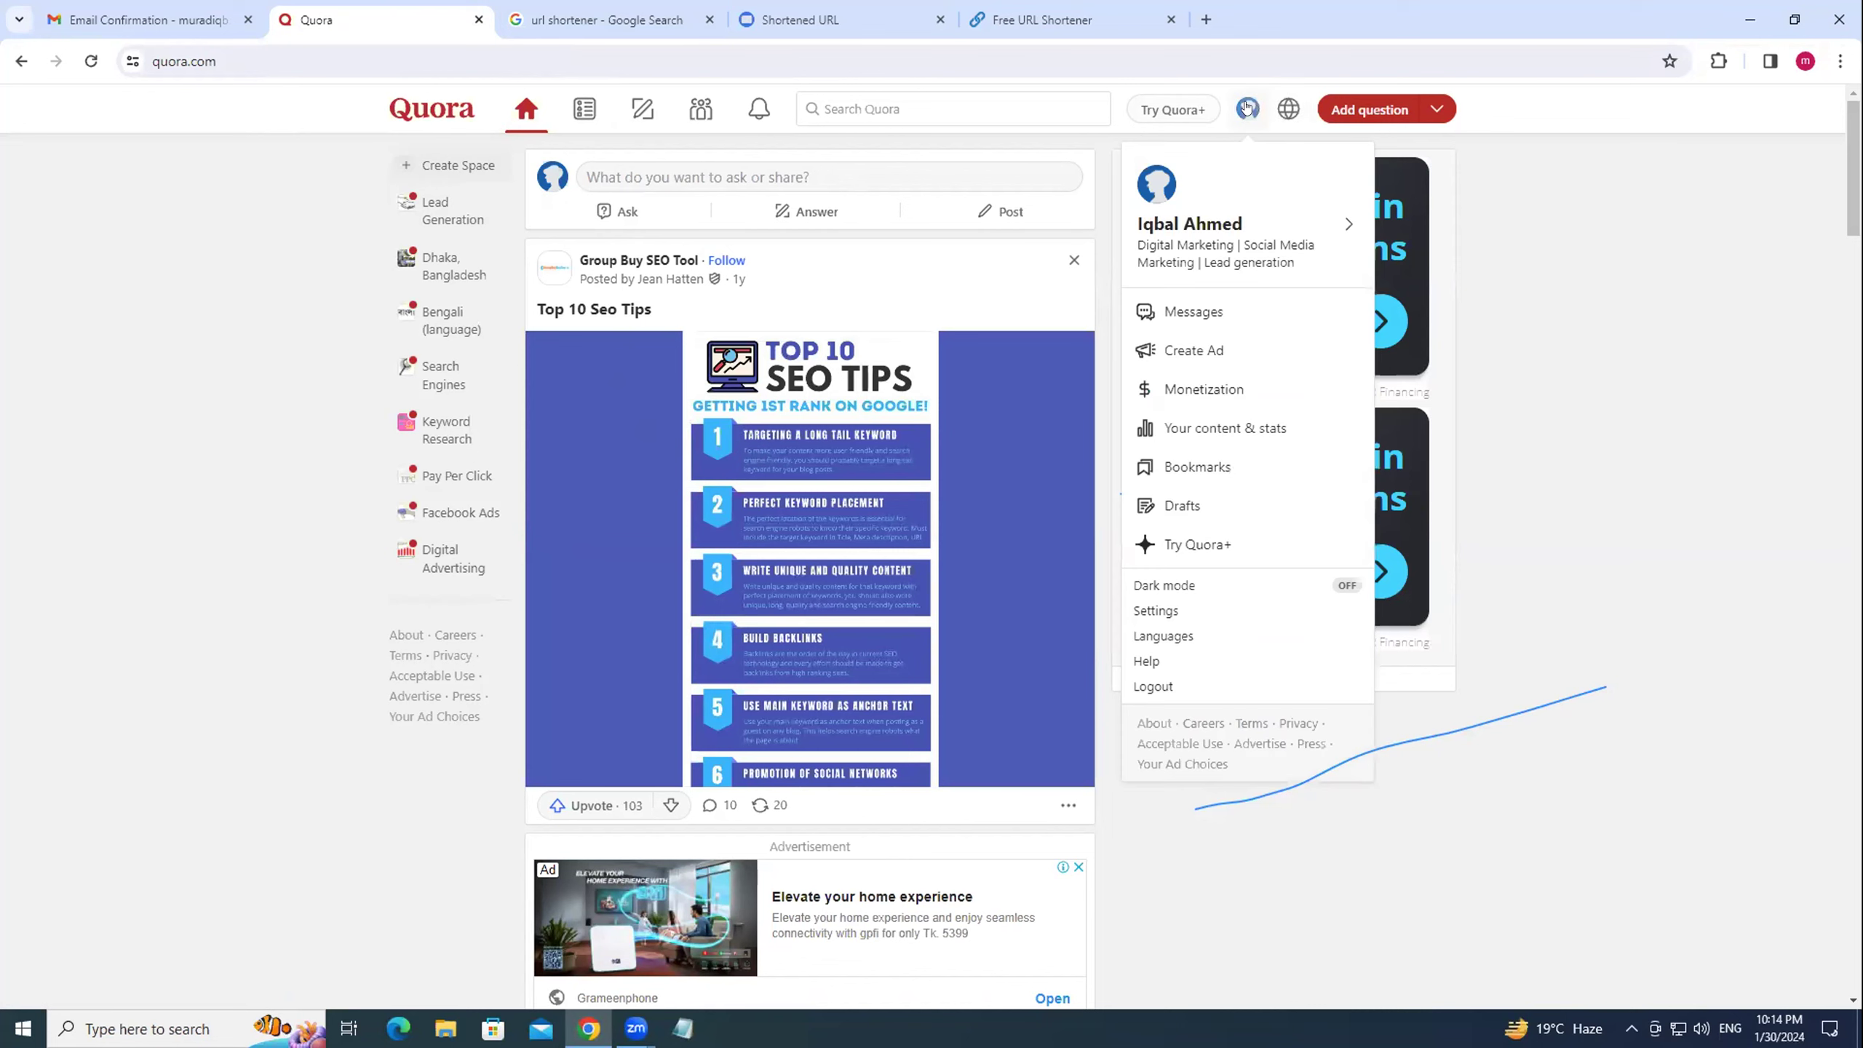
key(F5)
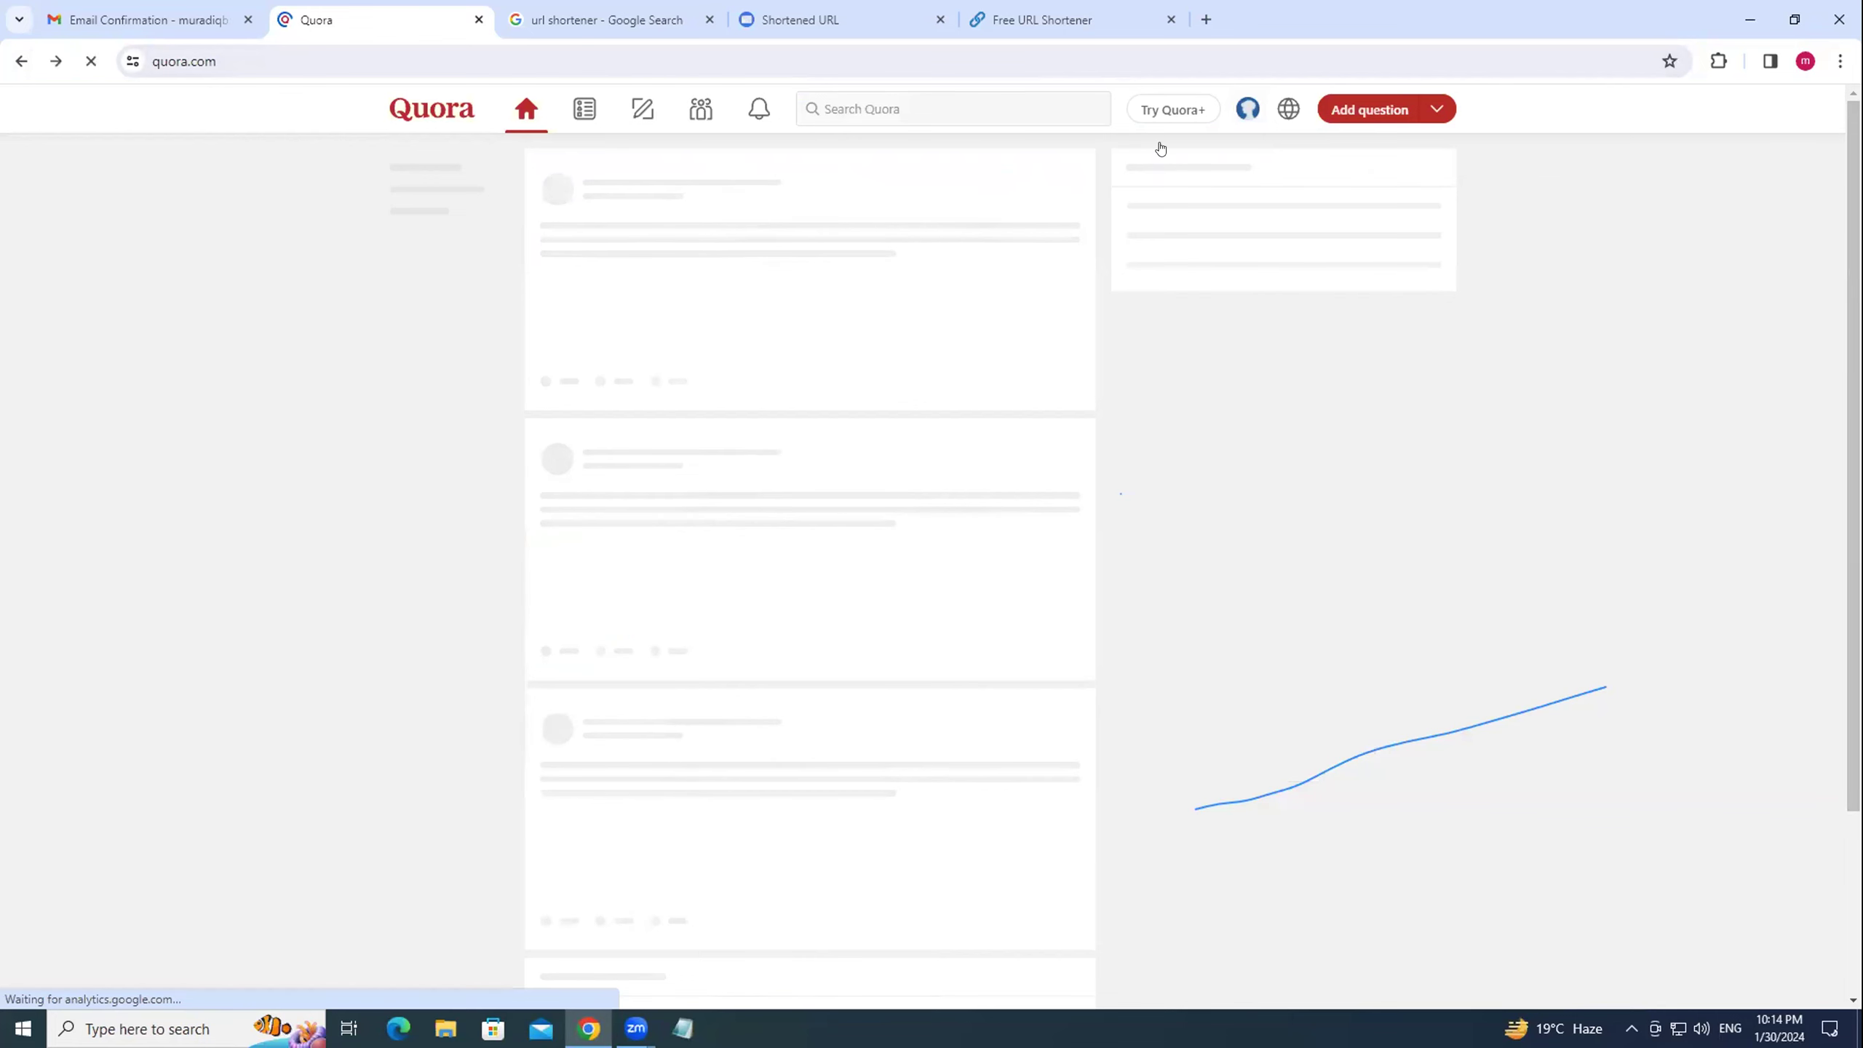
click(1240, 111)
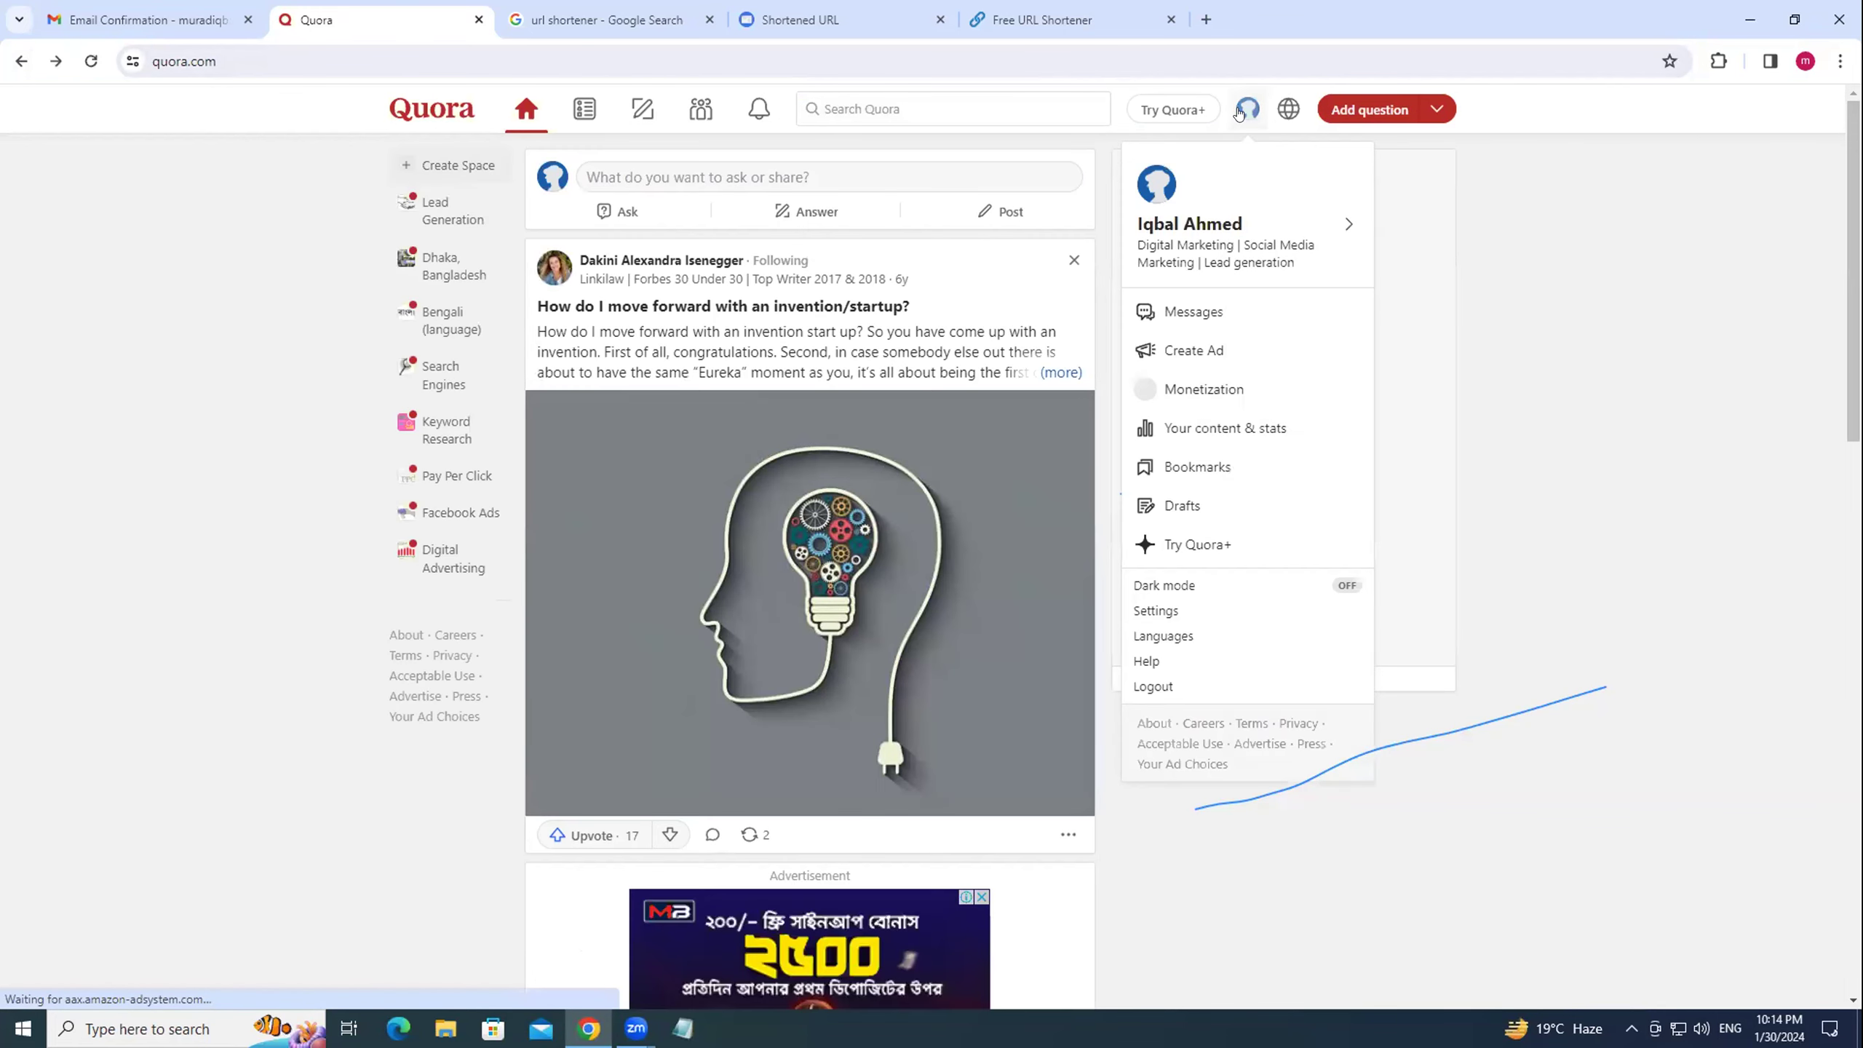
click(1217, 226)
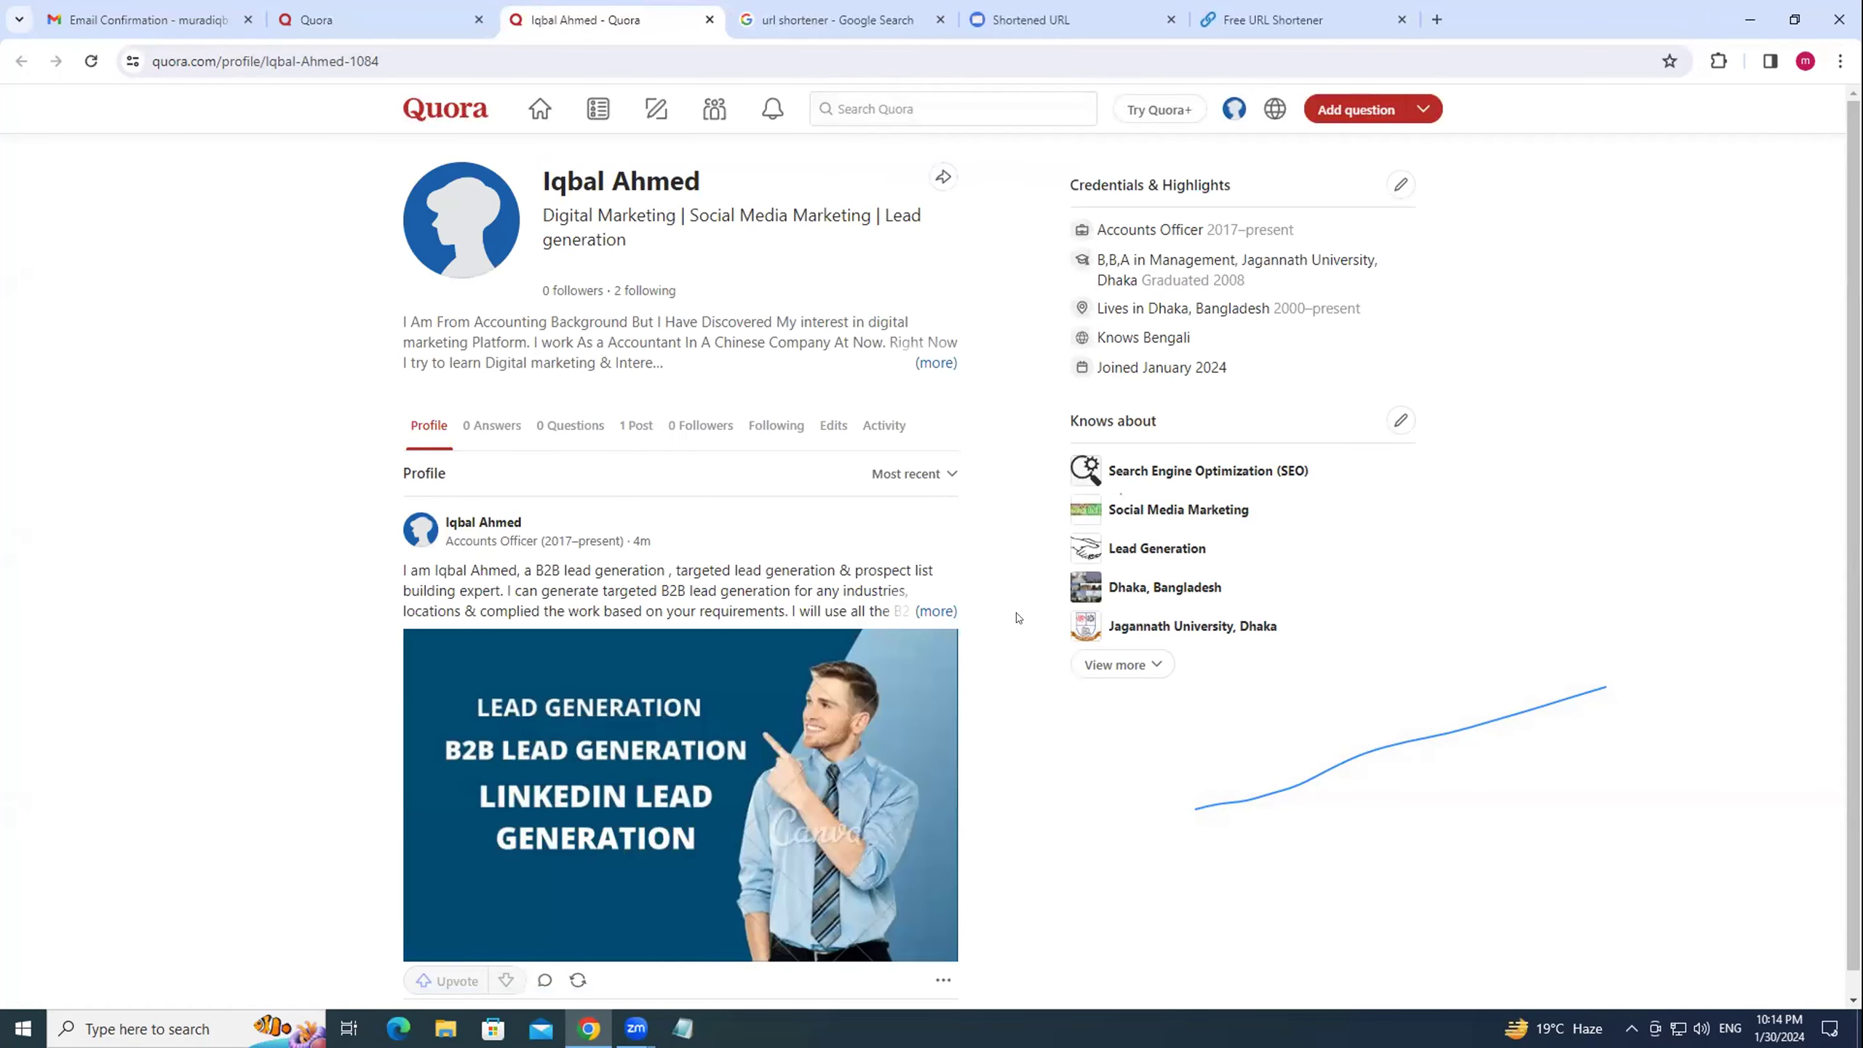
scroll(622, 678, down, 1)
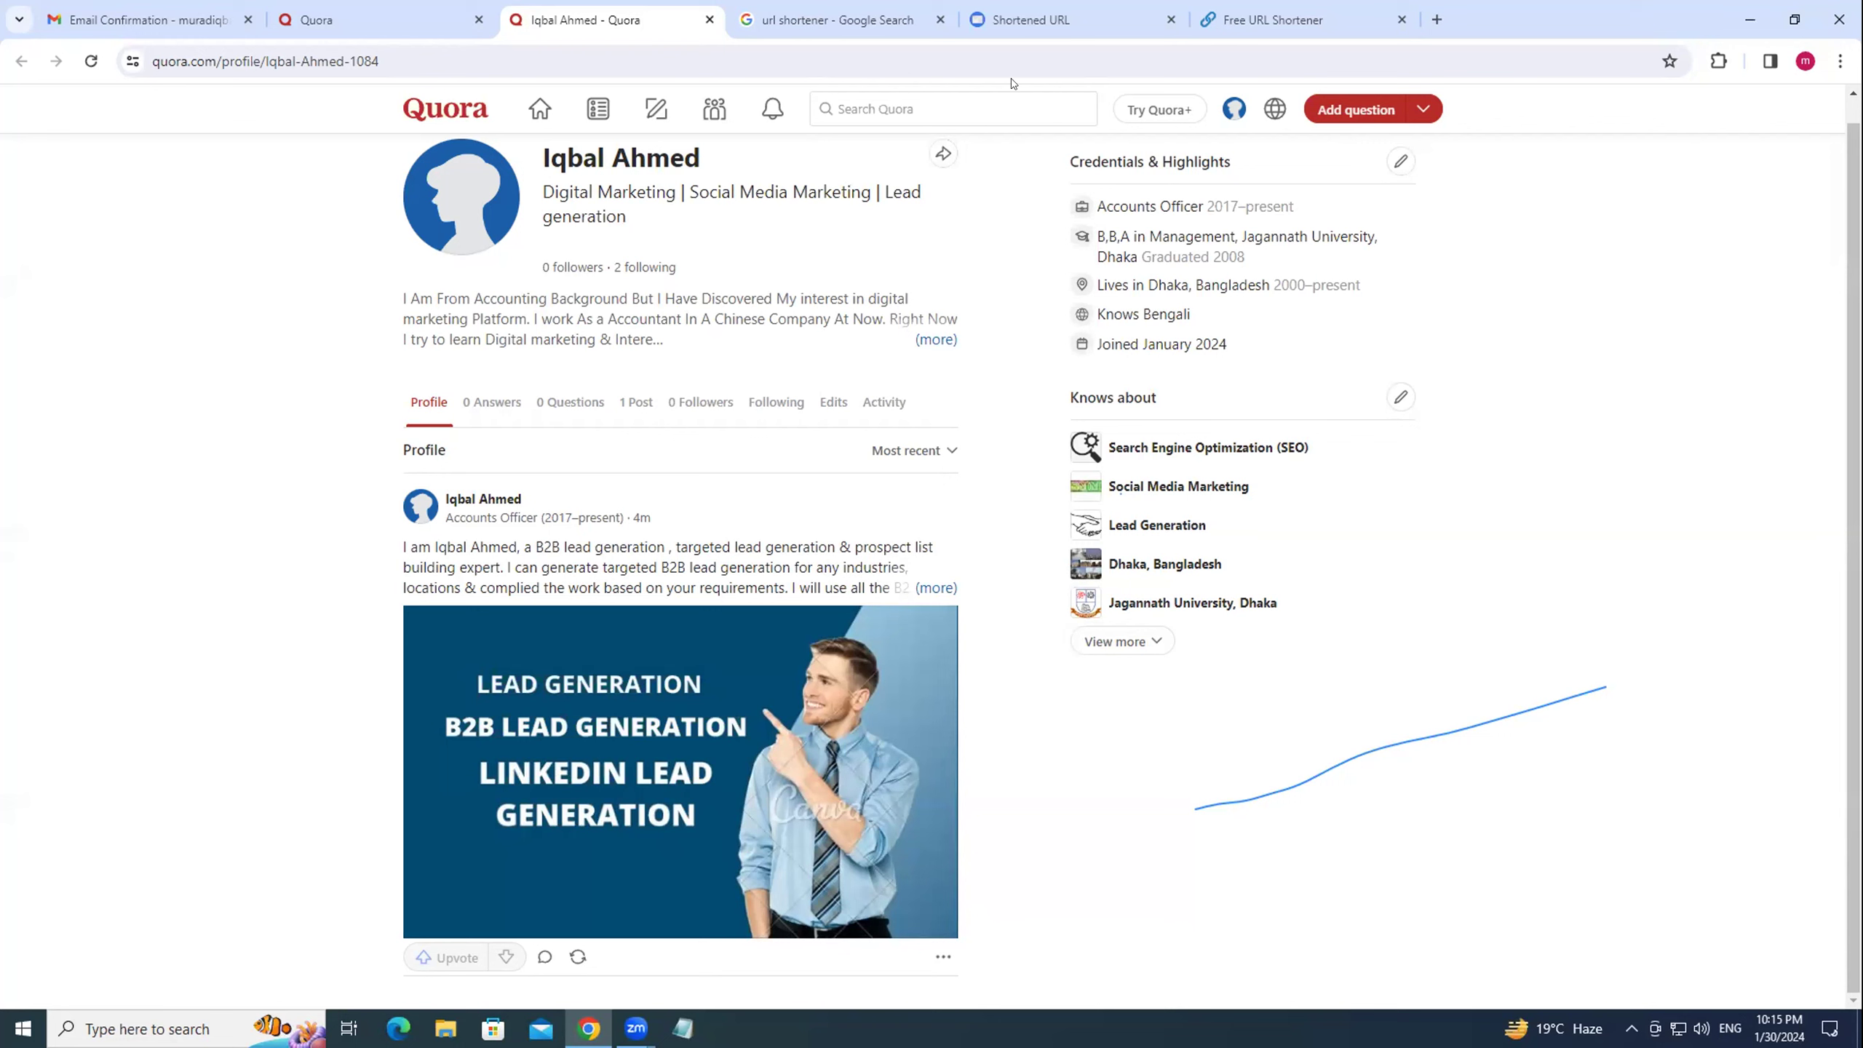
Open a new tab and close the URL shortener, profile, email confirmation and Quora tabs.
click(1006, 99)
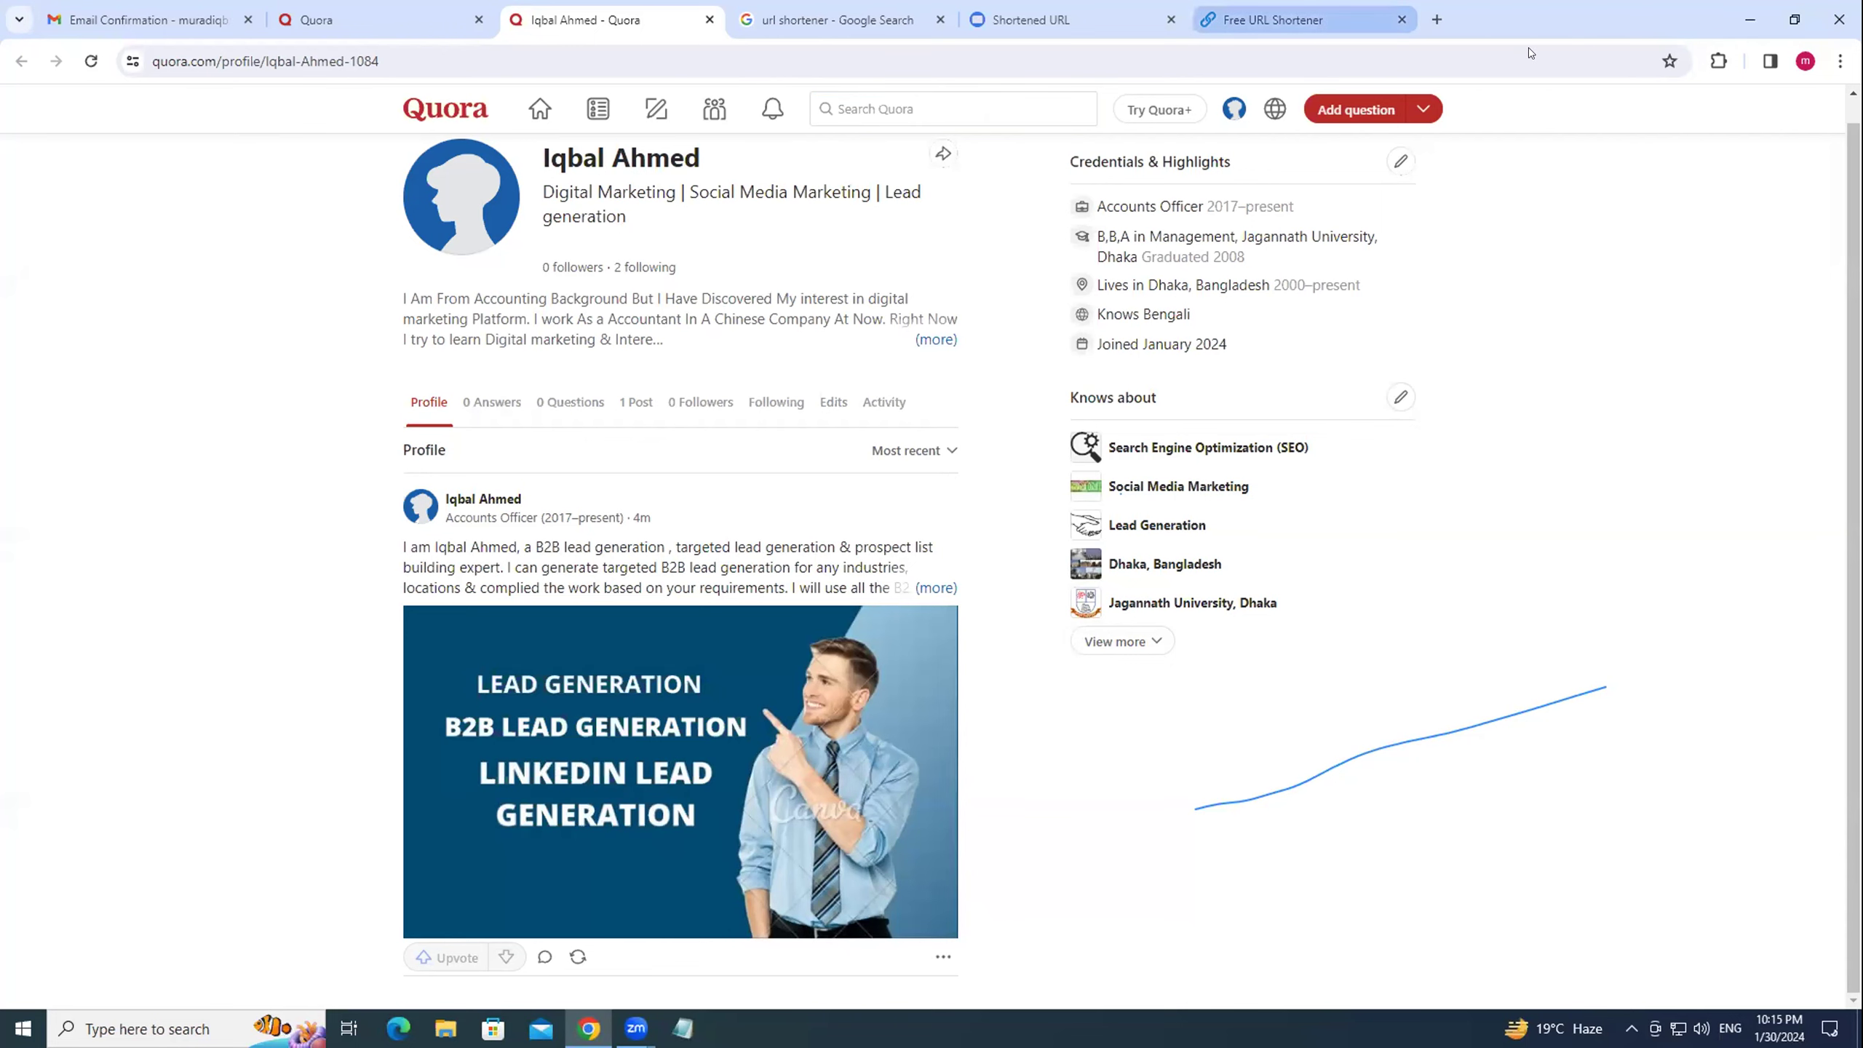
click(1432, 21)
click(938, 20)
click(938, 19)
click(938, 19)
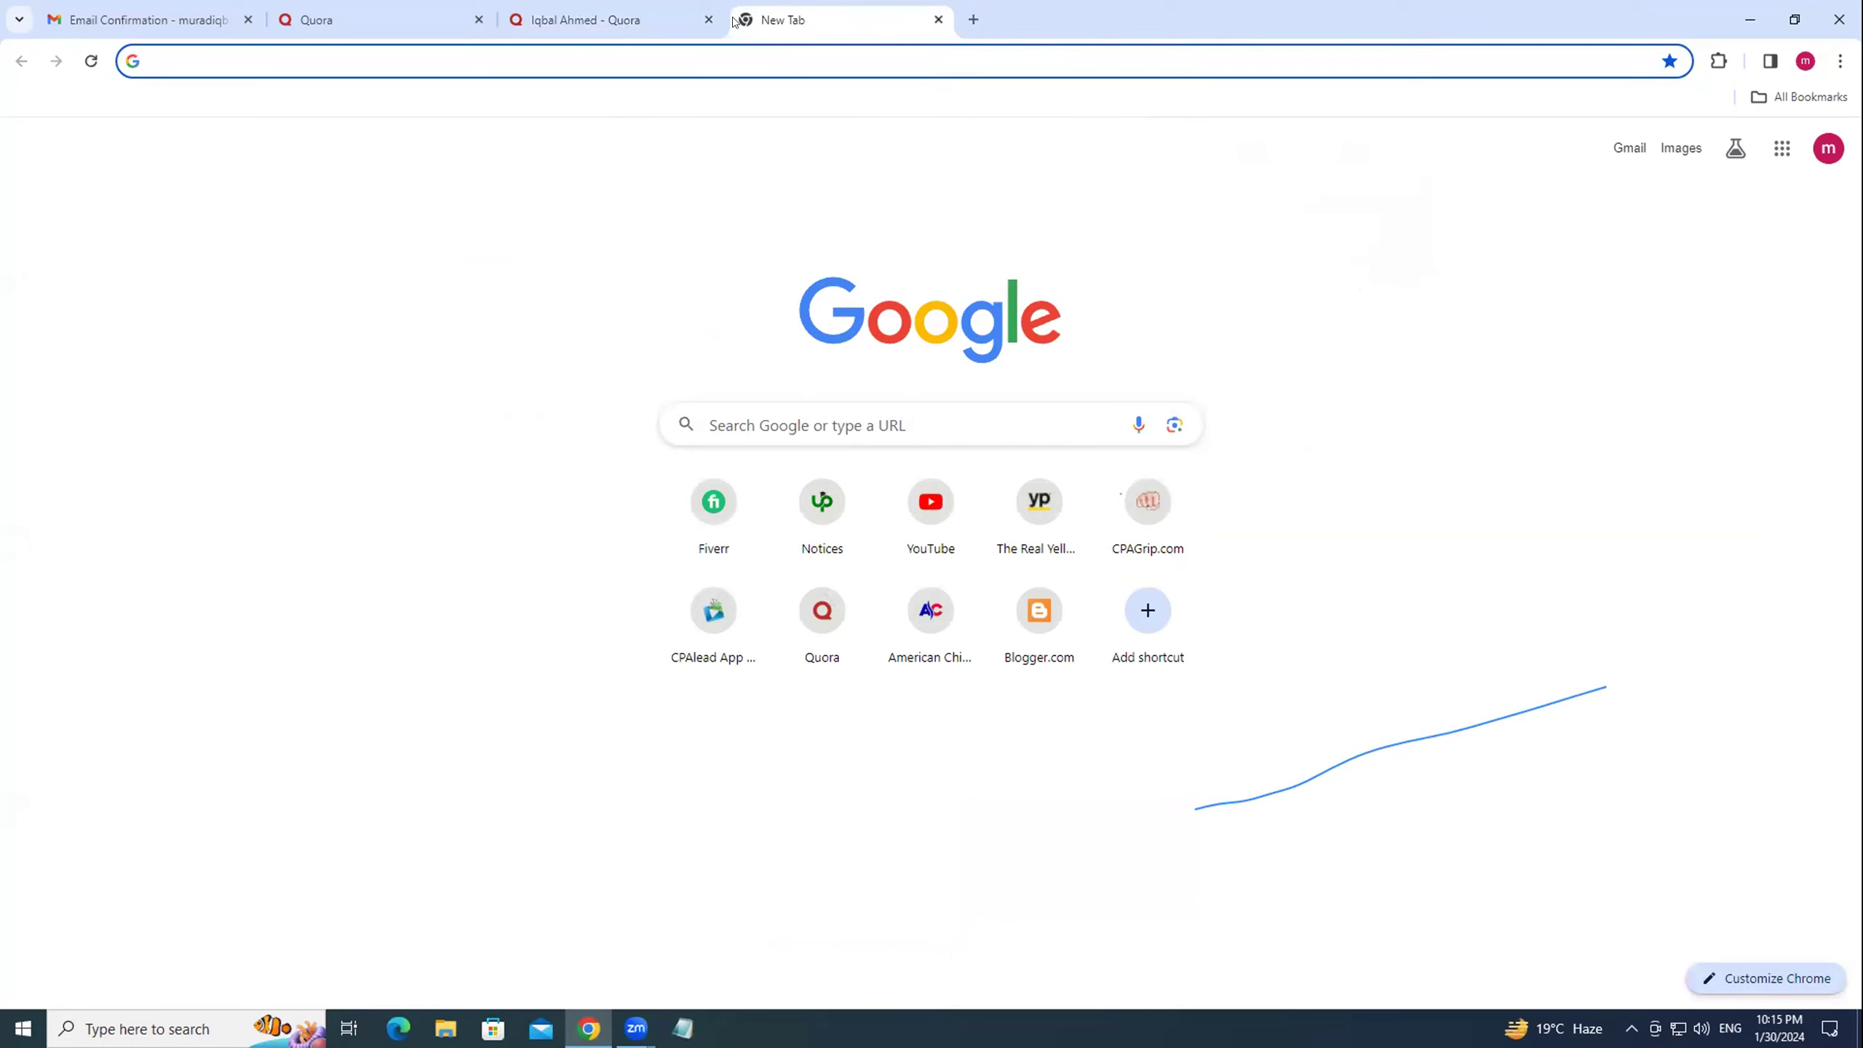
click(708, 20)
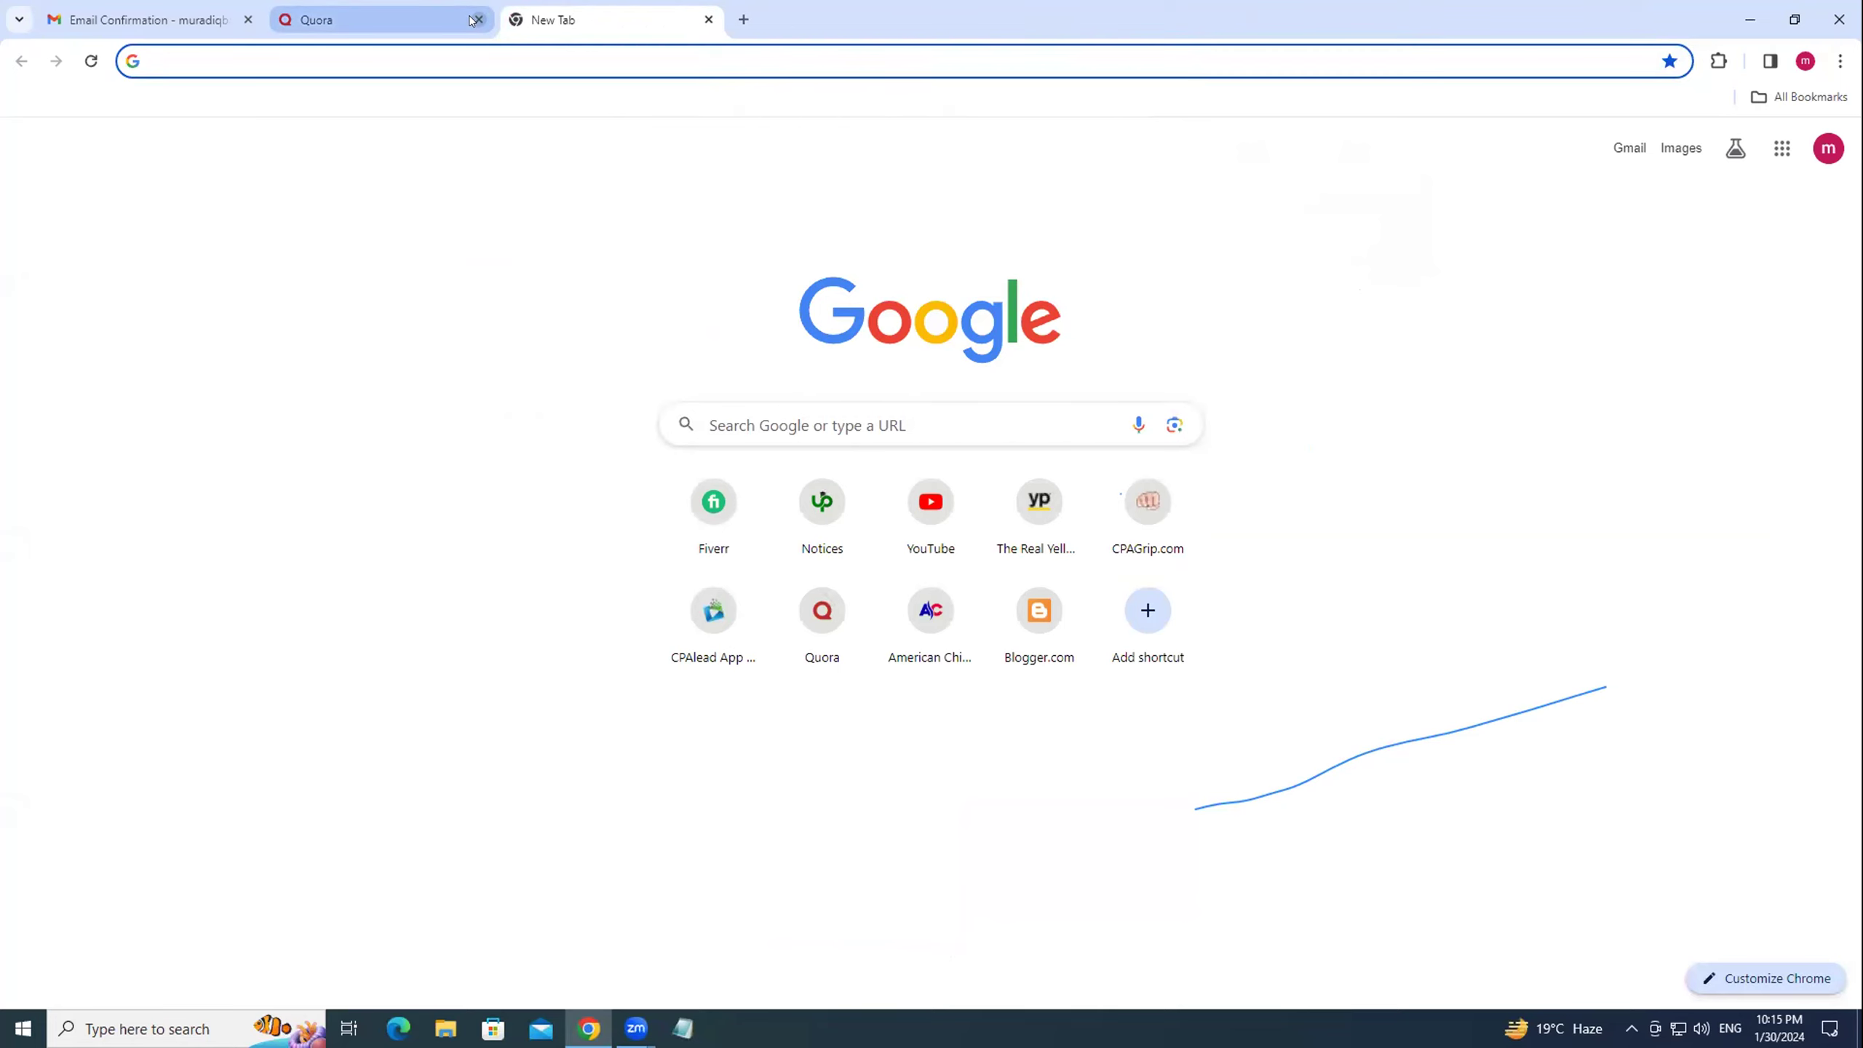
click(248, 19)
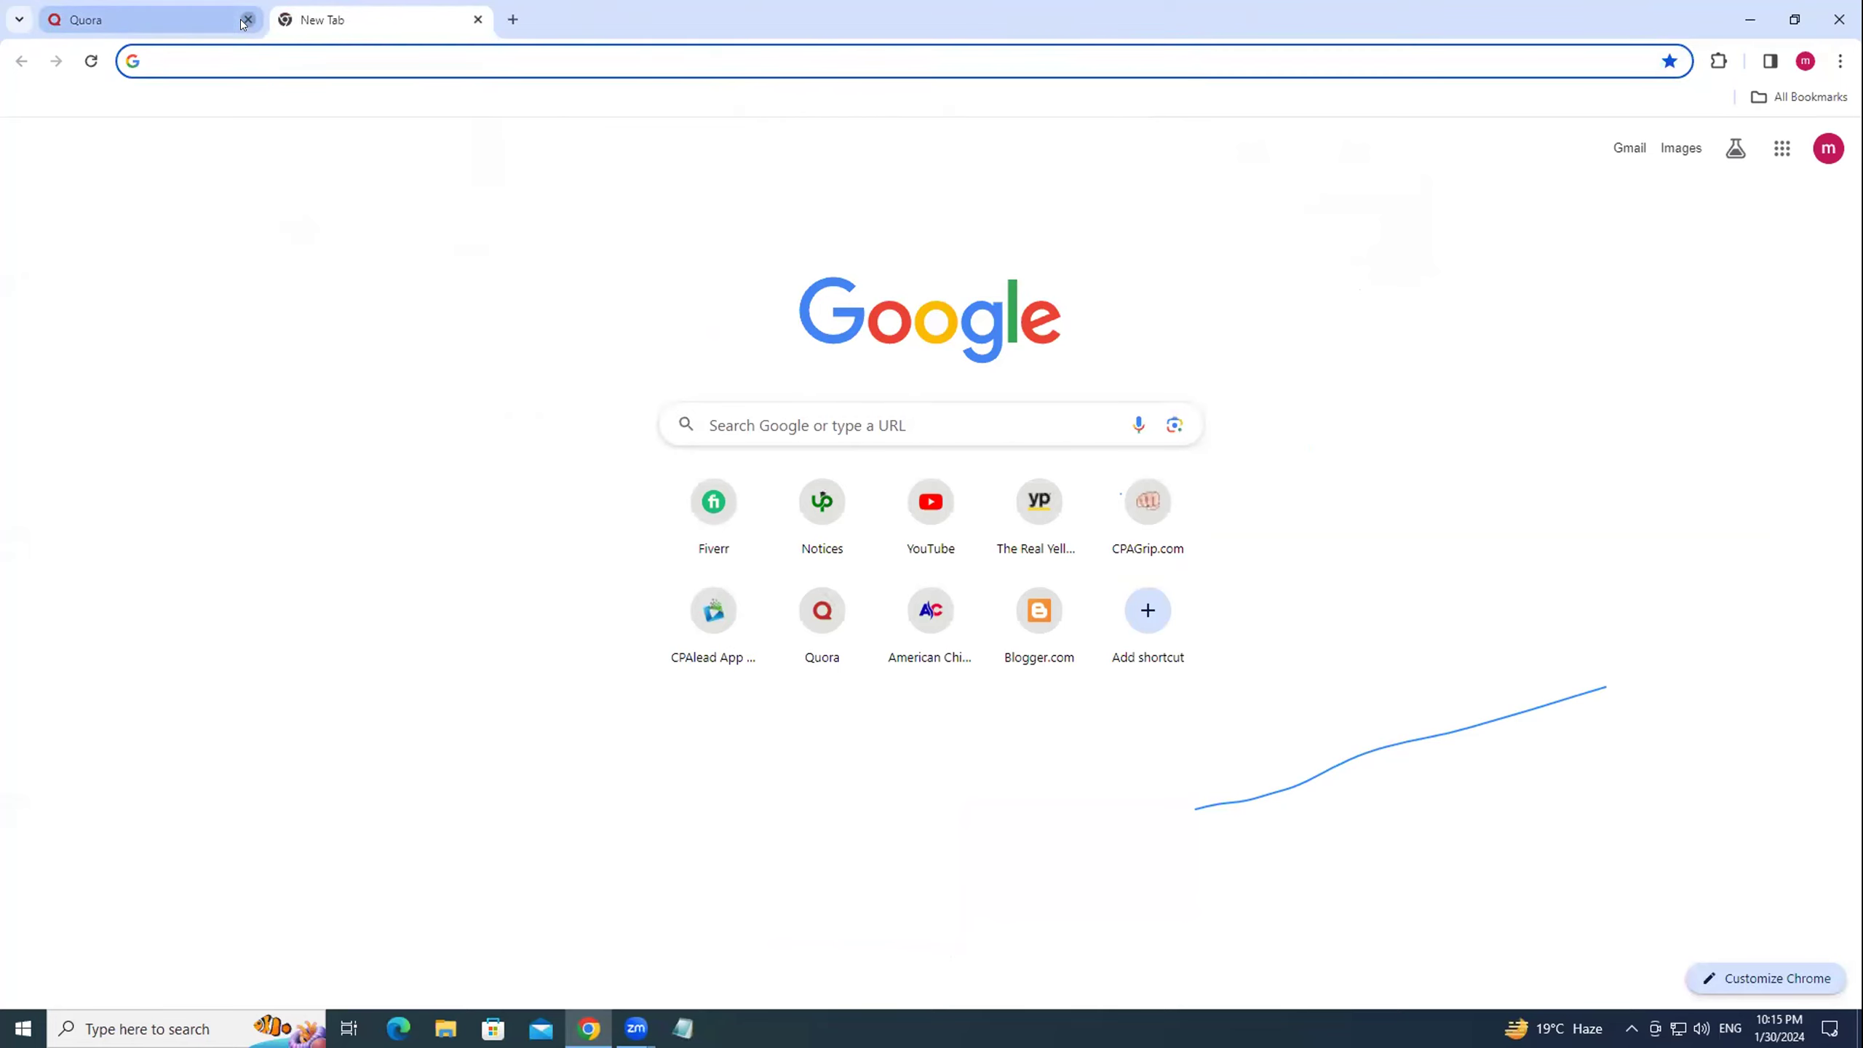
click(248, 20)
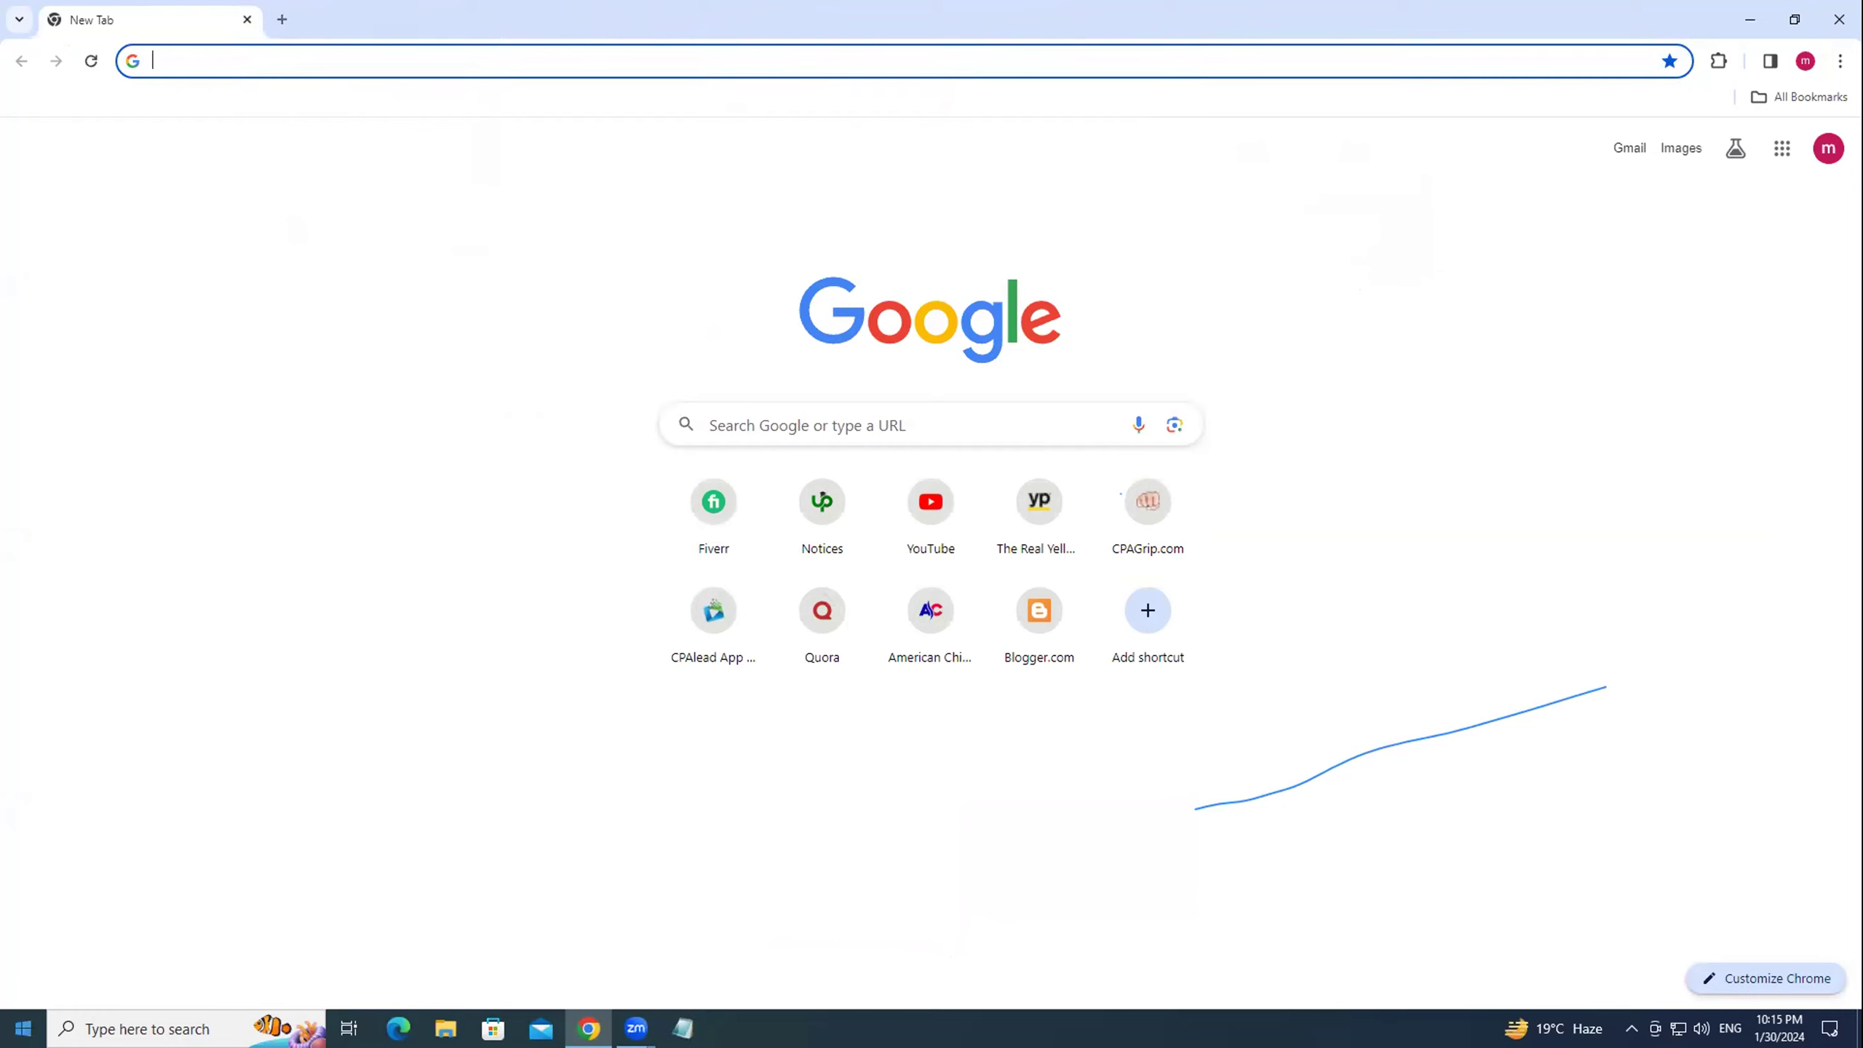
click(1417, 382)
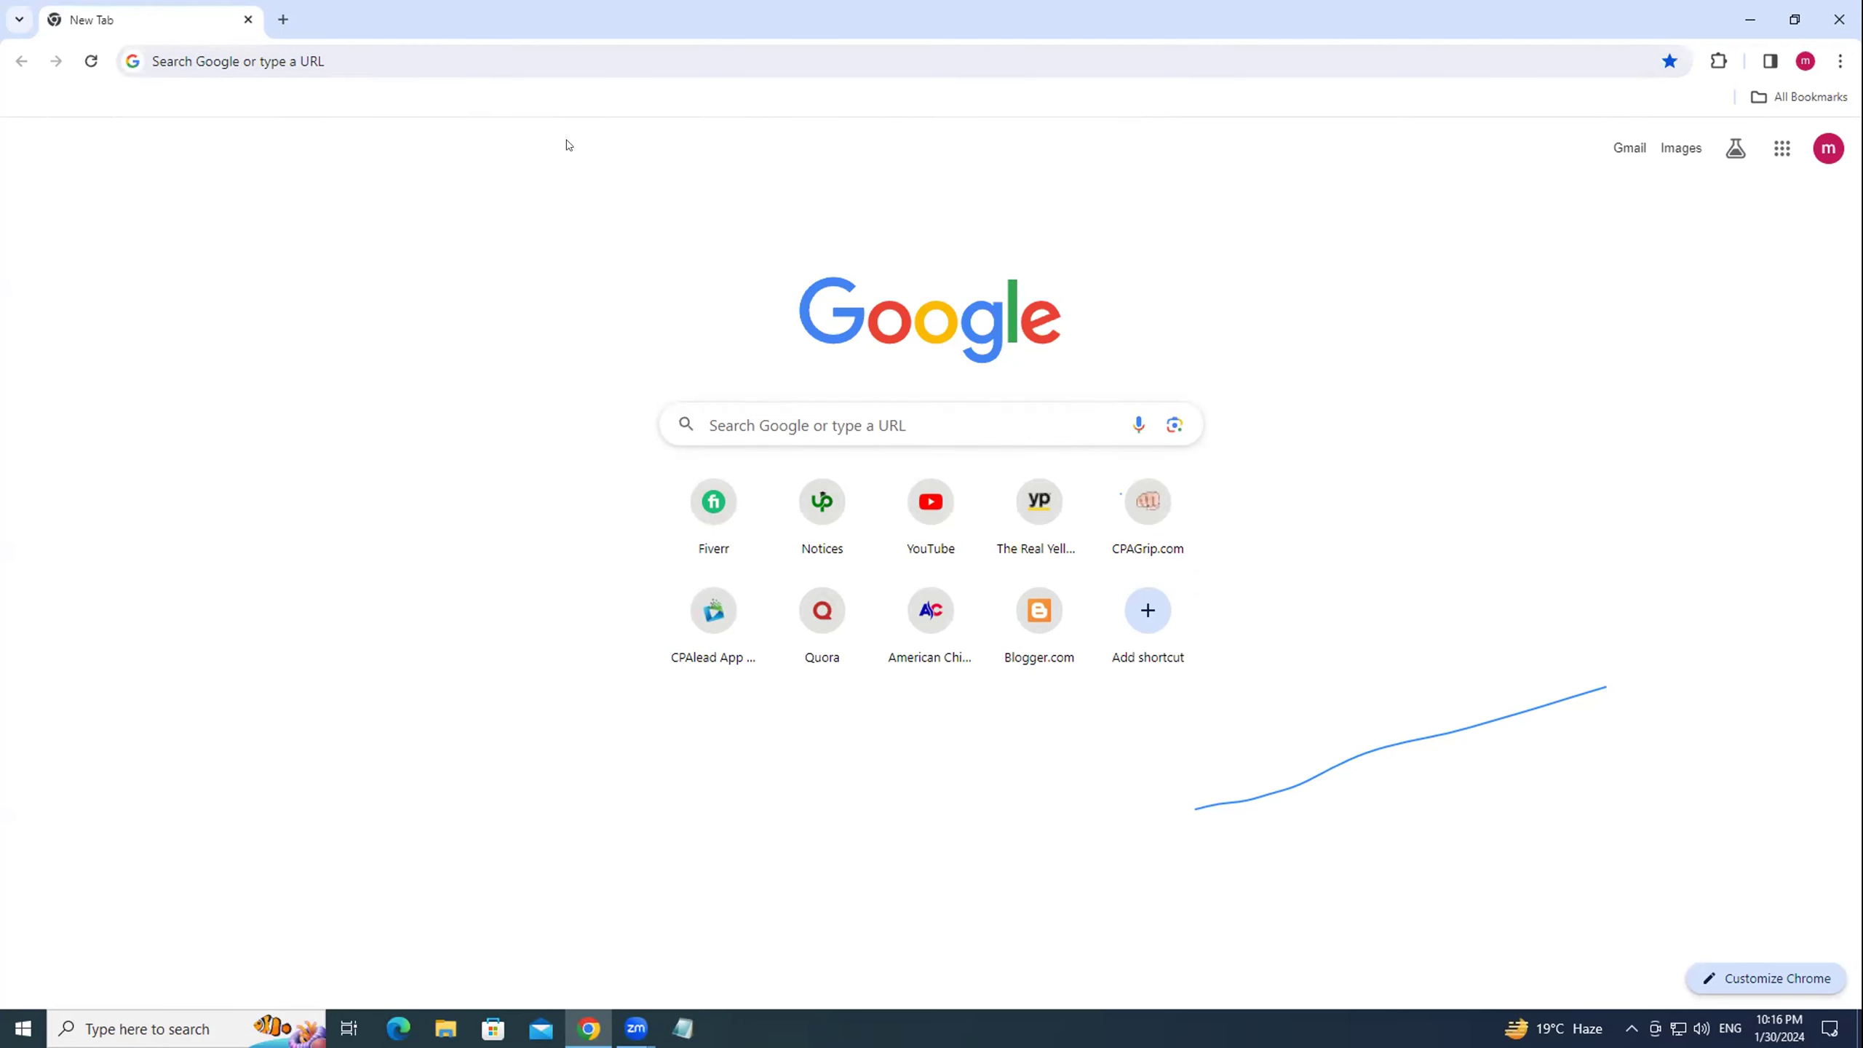
Go to twitter.com, dismiss the Google sign-in suggestion, and choose Create account.
click(259, 47)
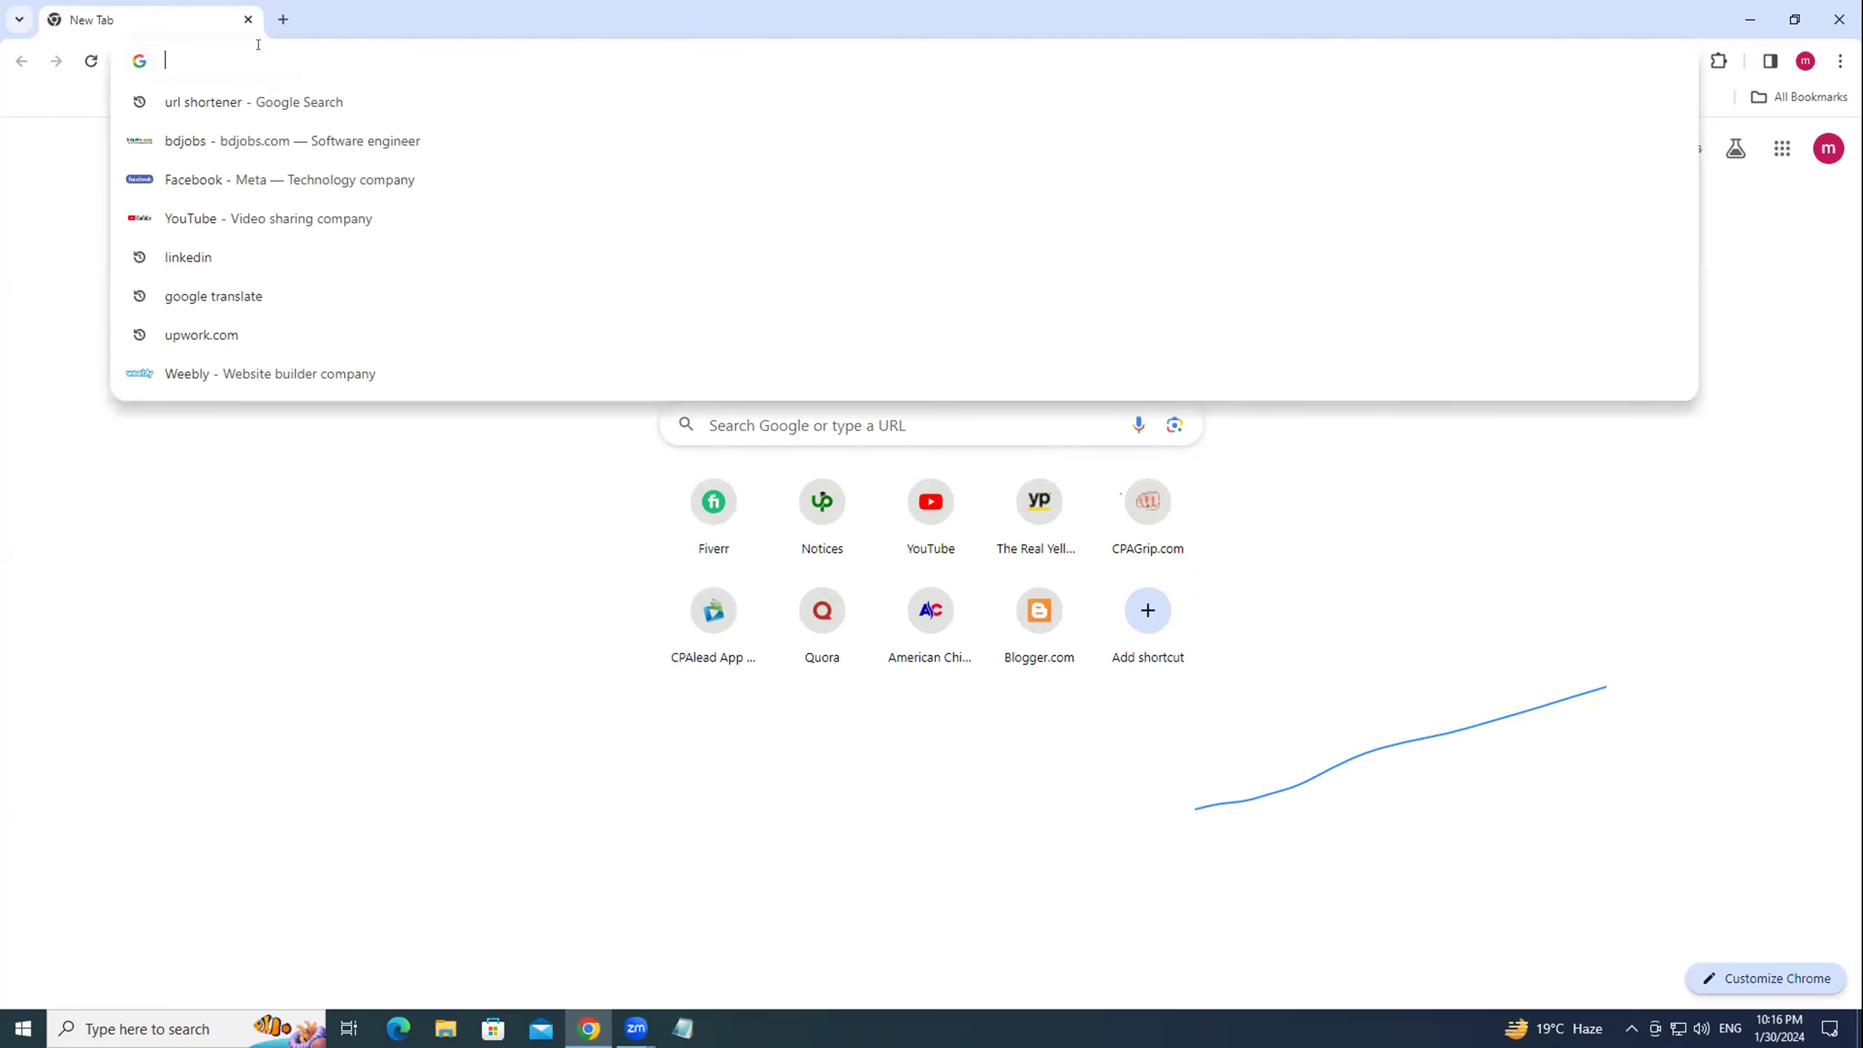
text(t)
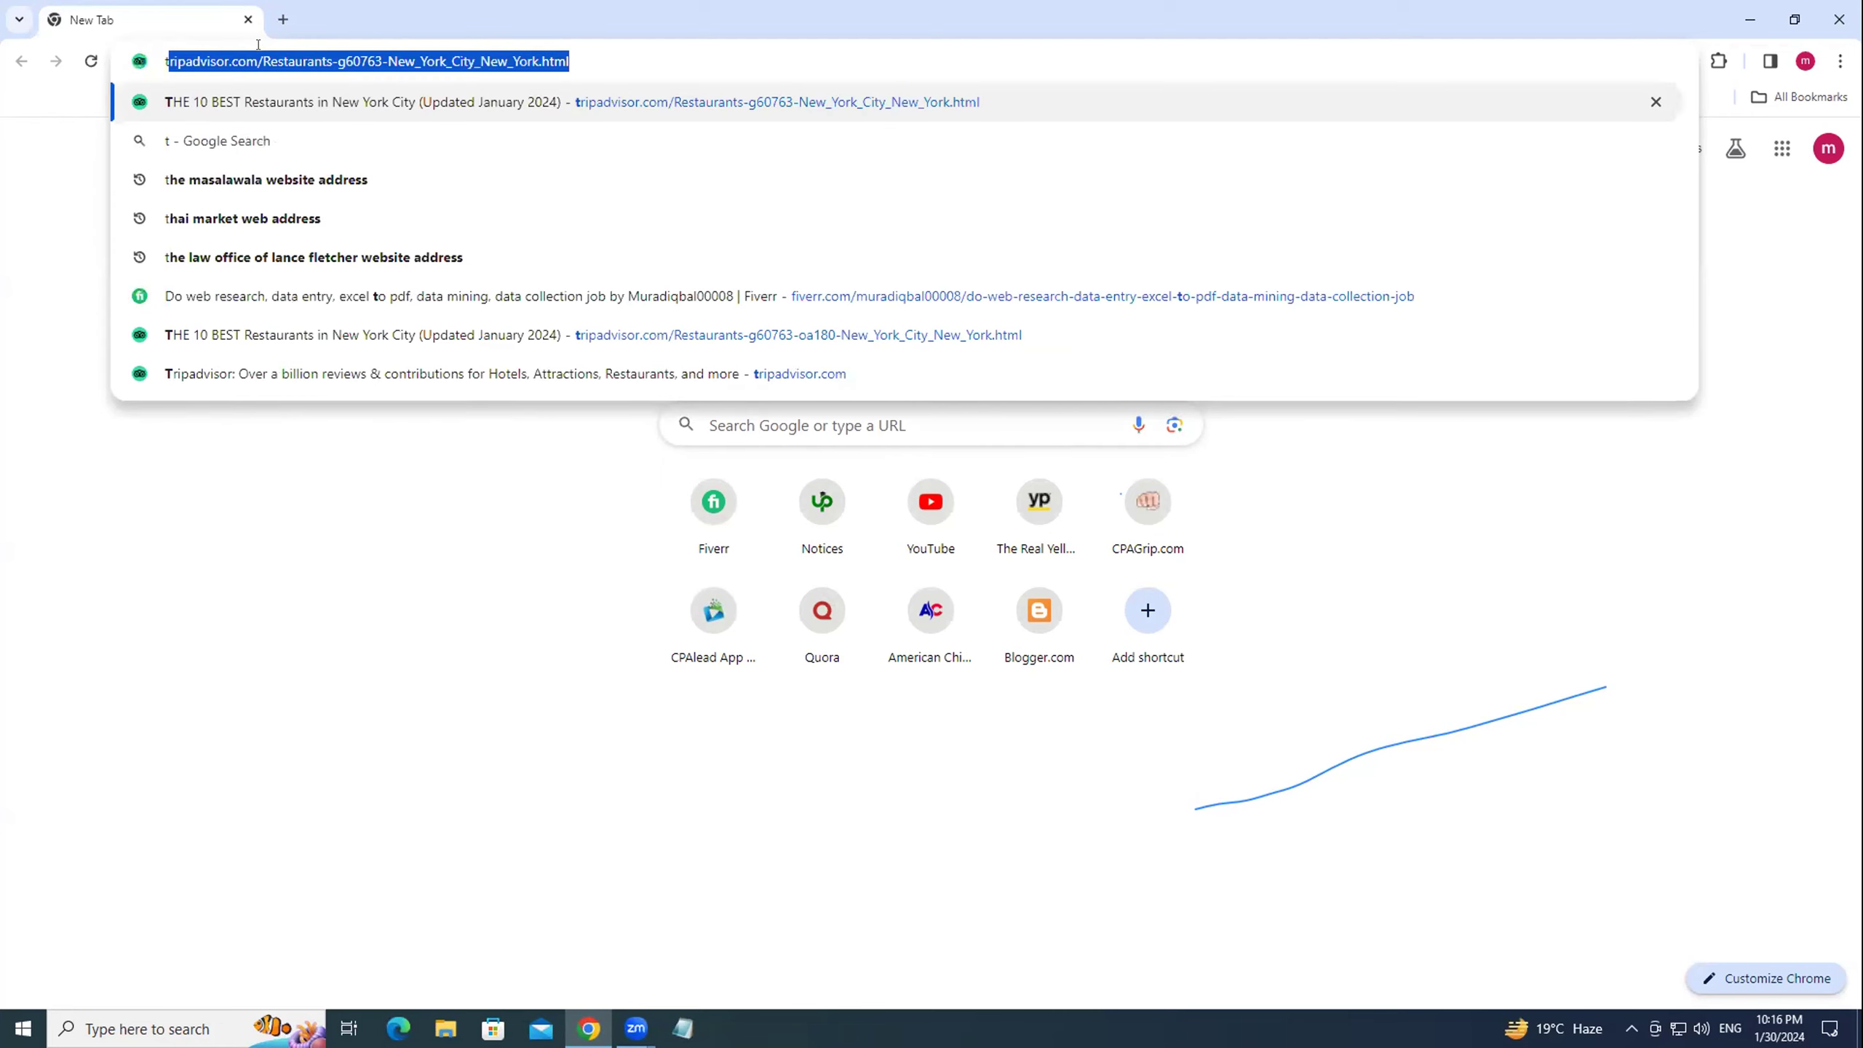
text(witter)
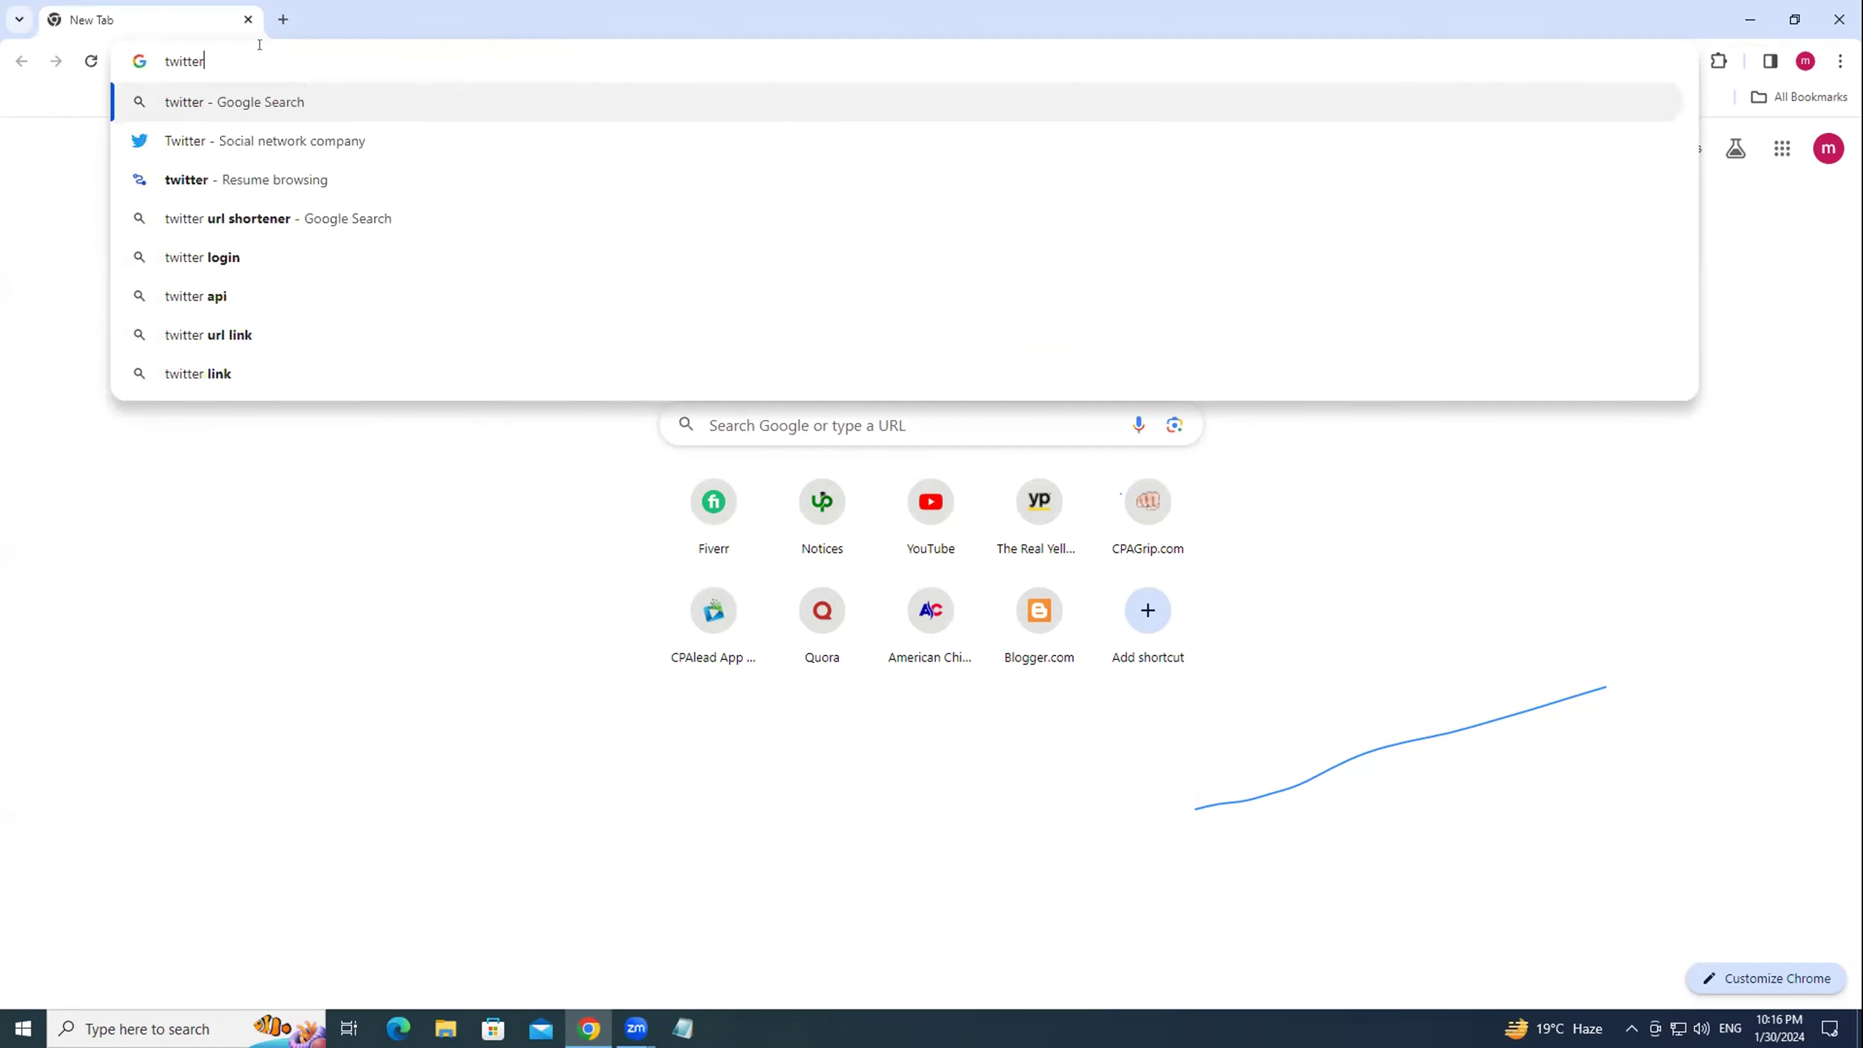
text(.com)
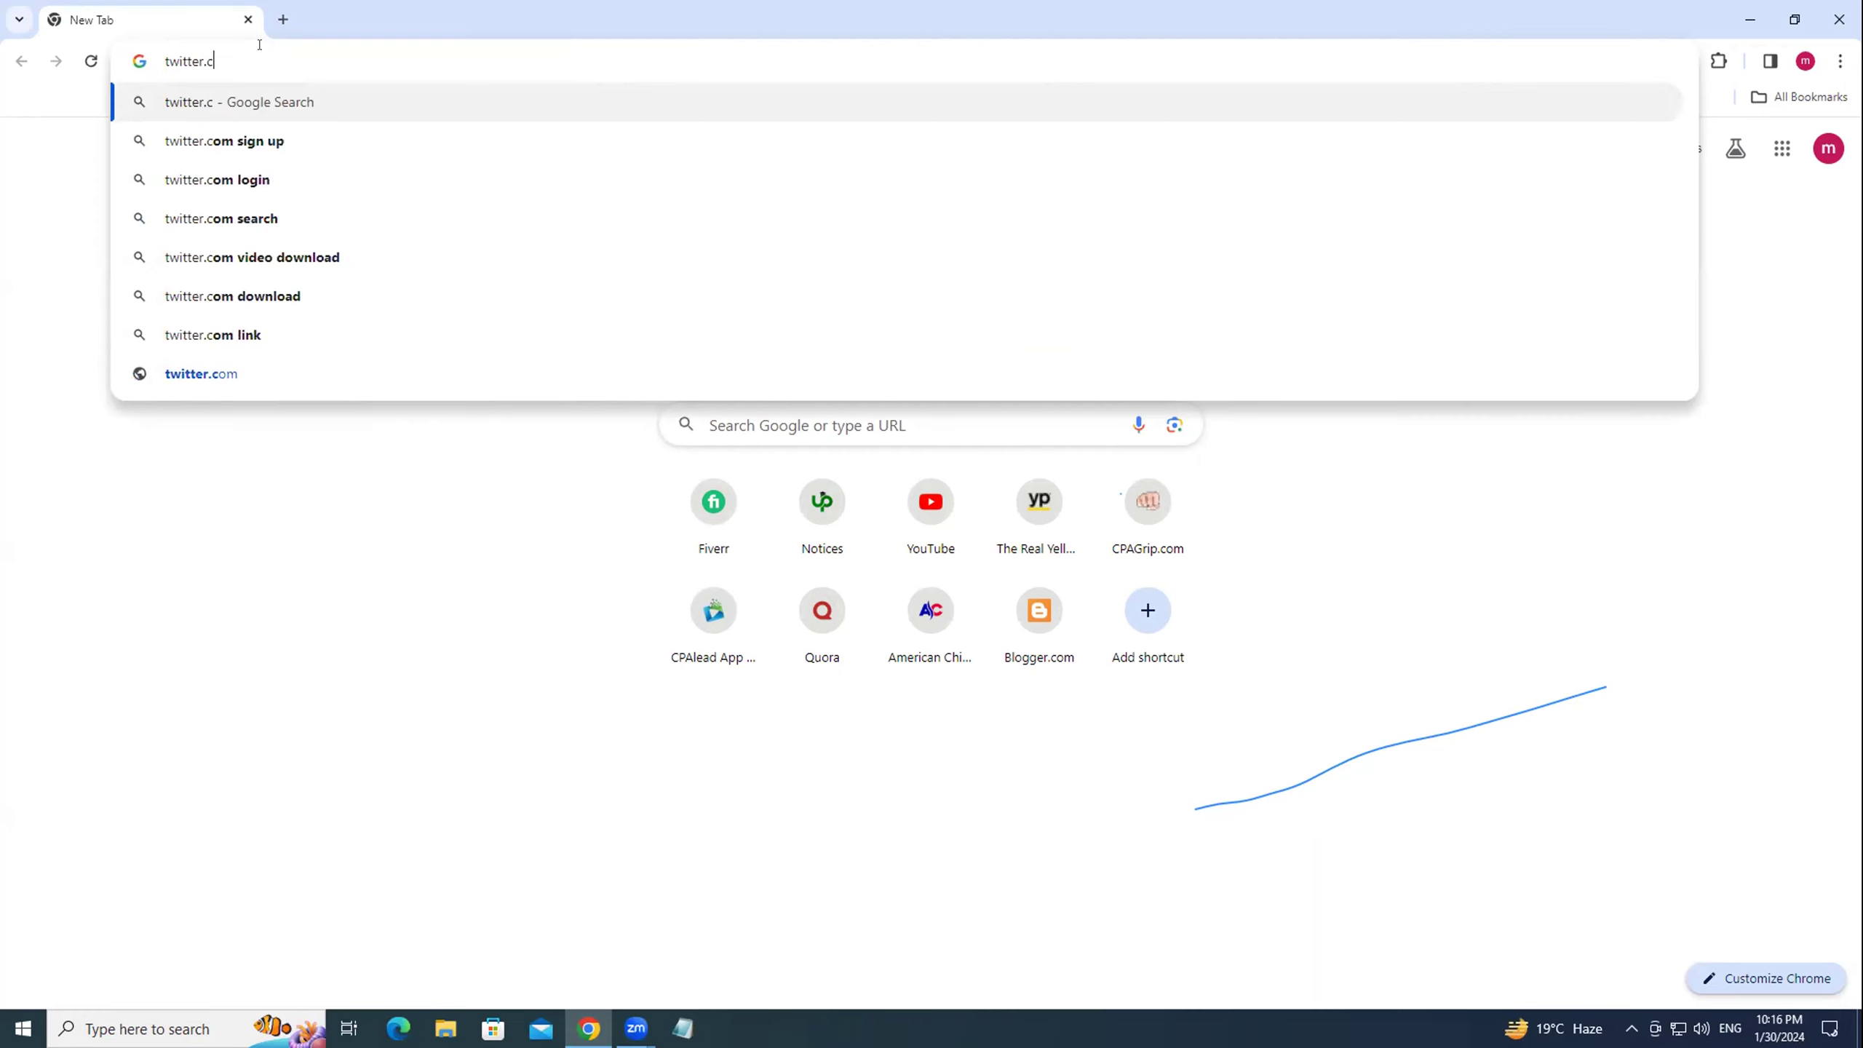
key(Return)
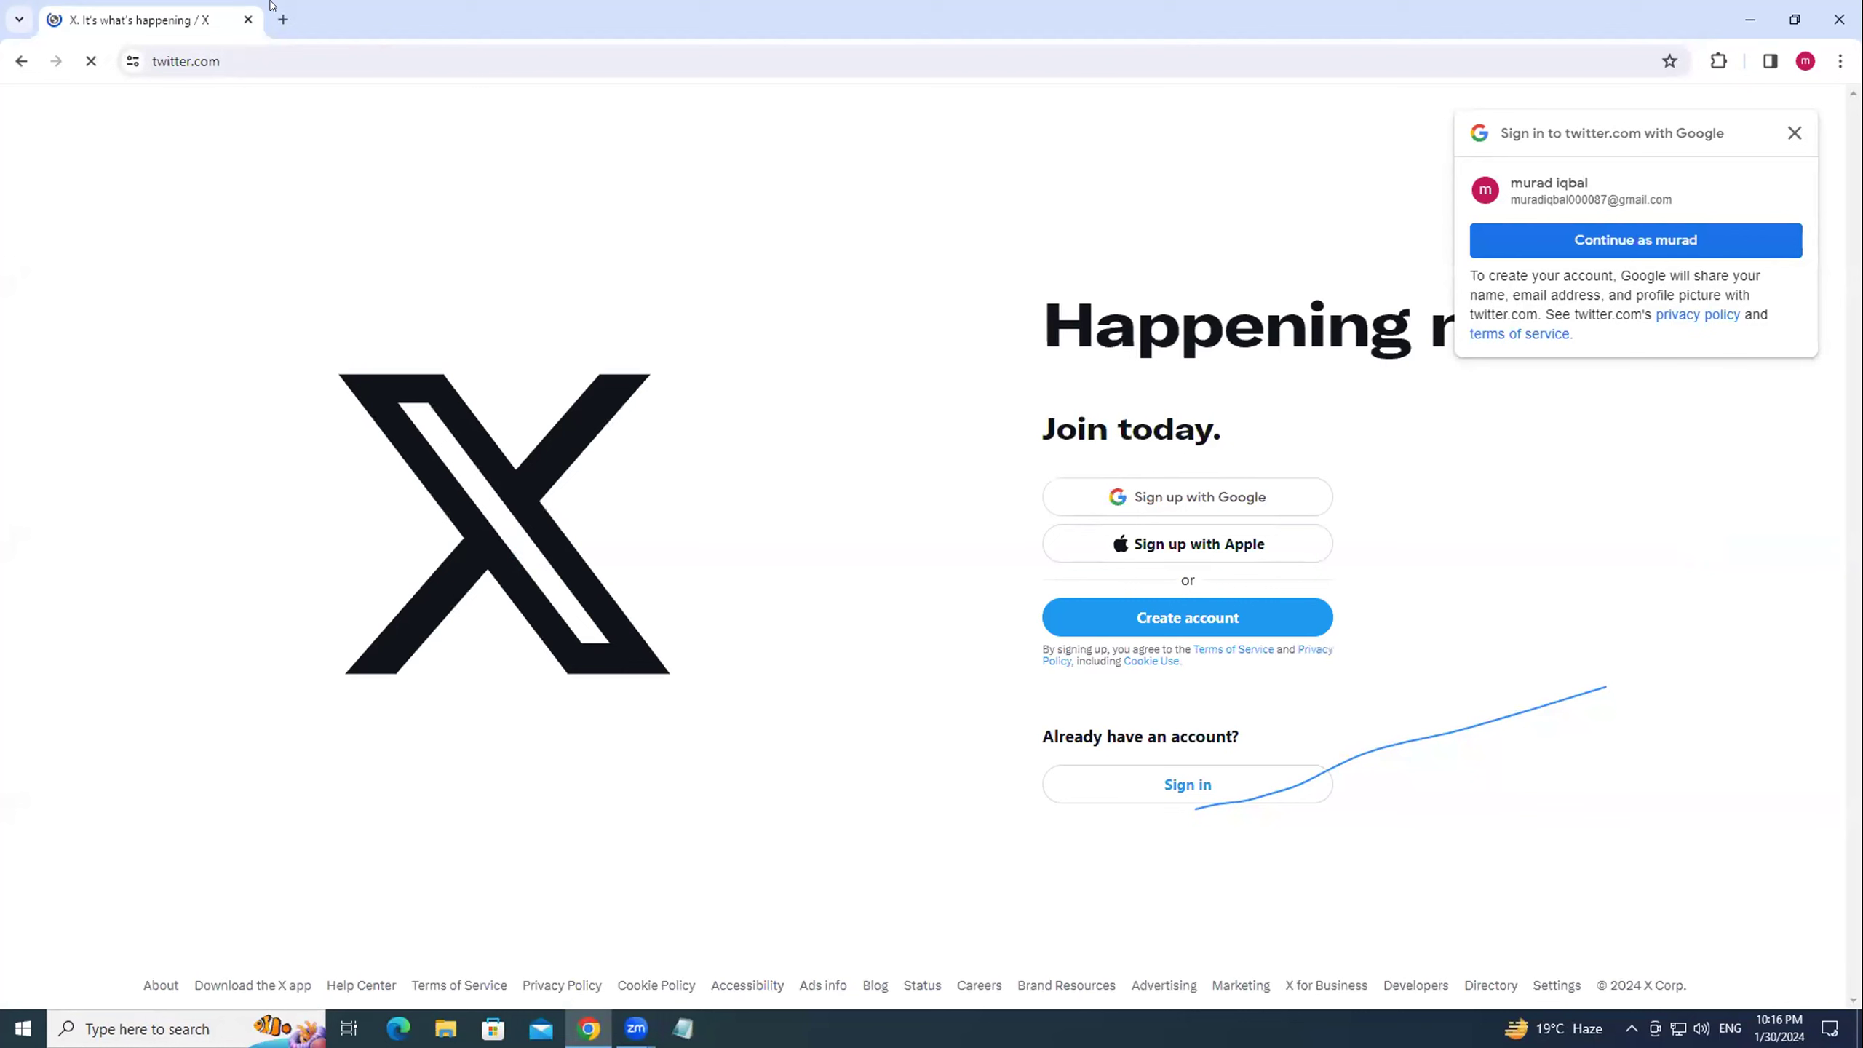
click(1793, 133)
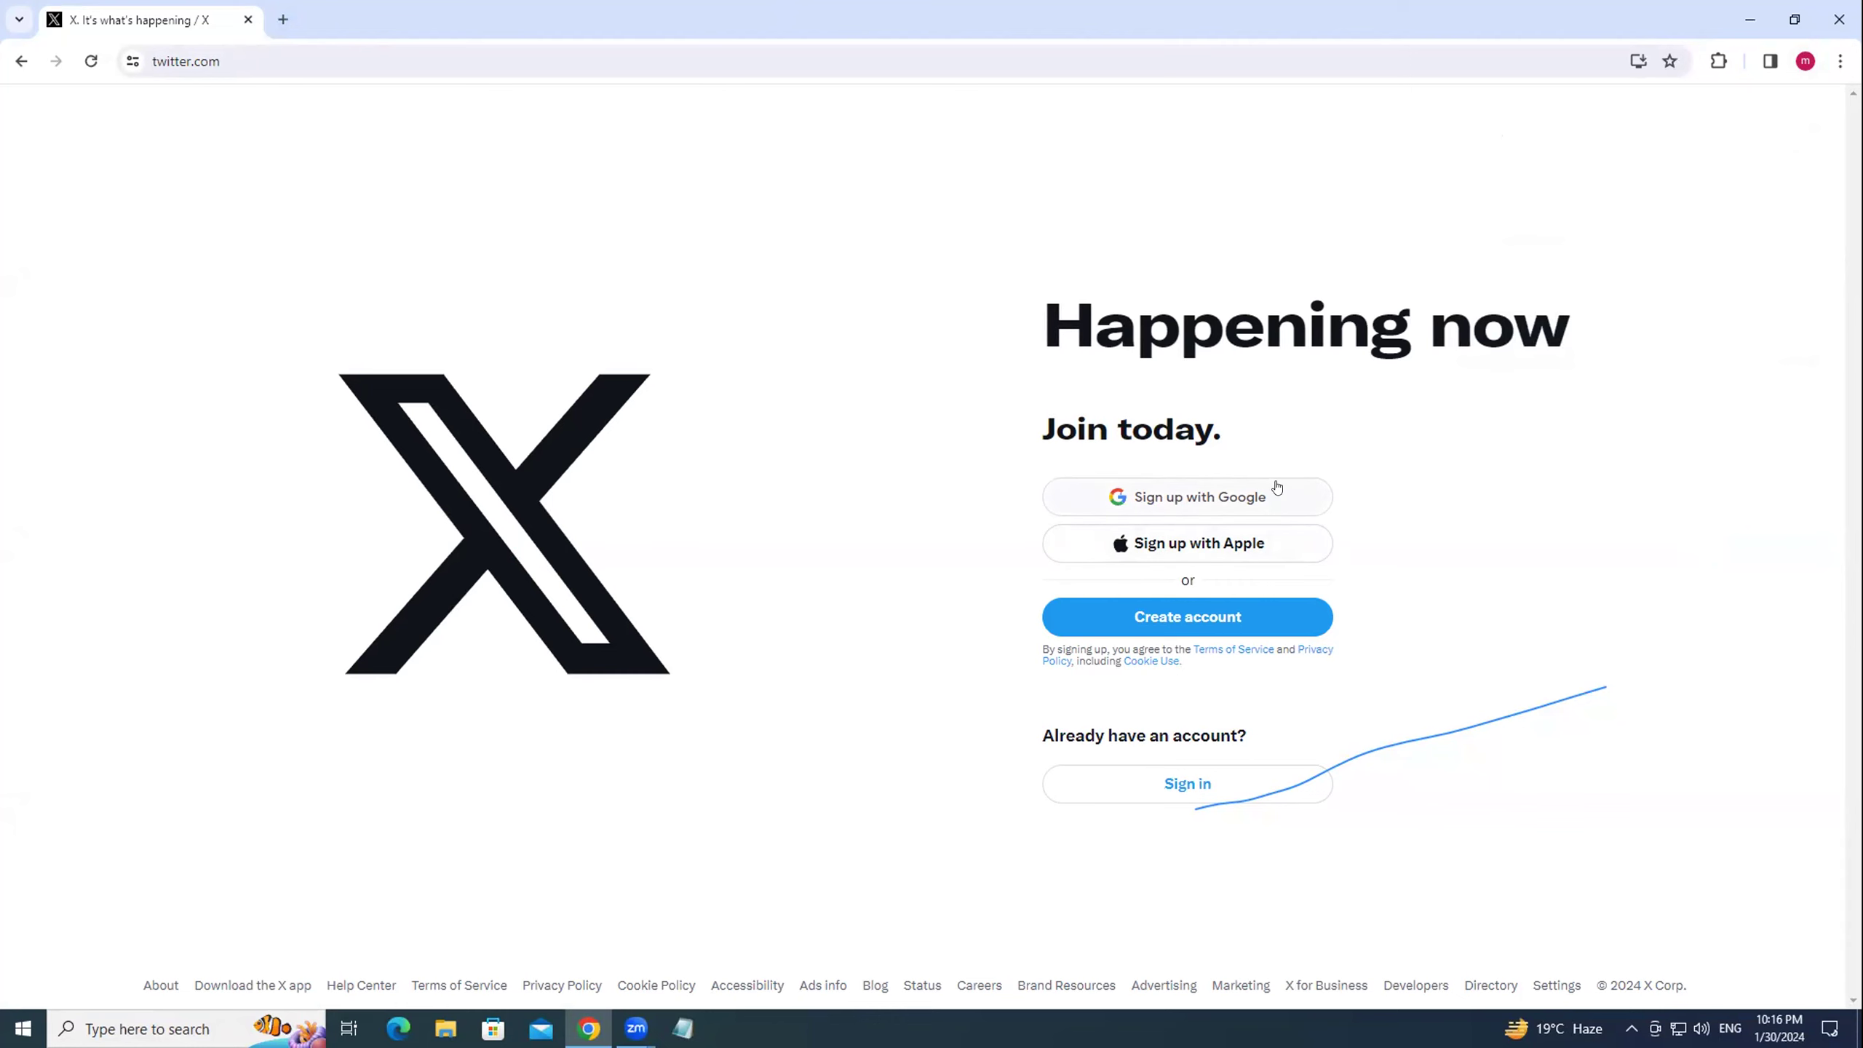
click(1188, 618)
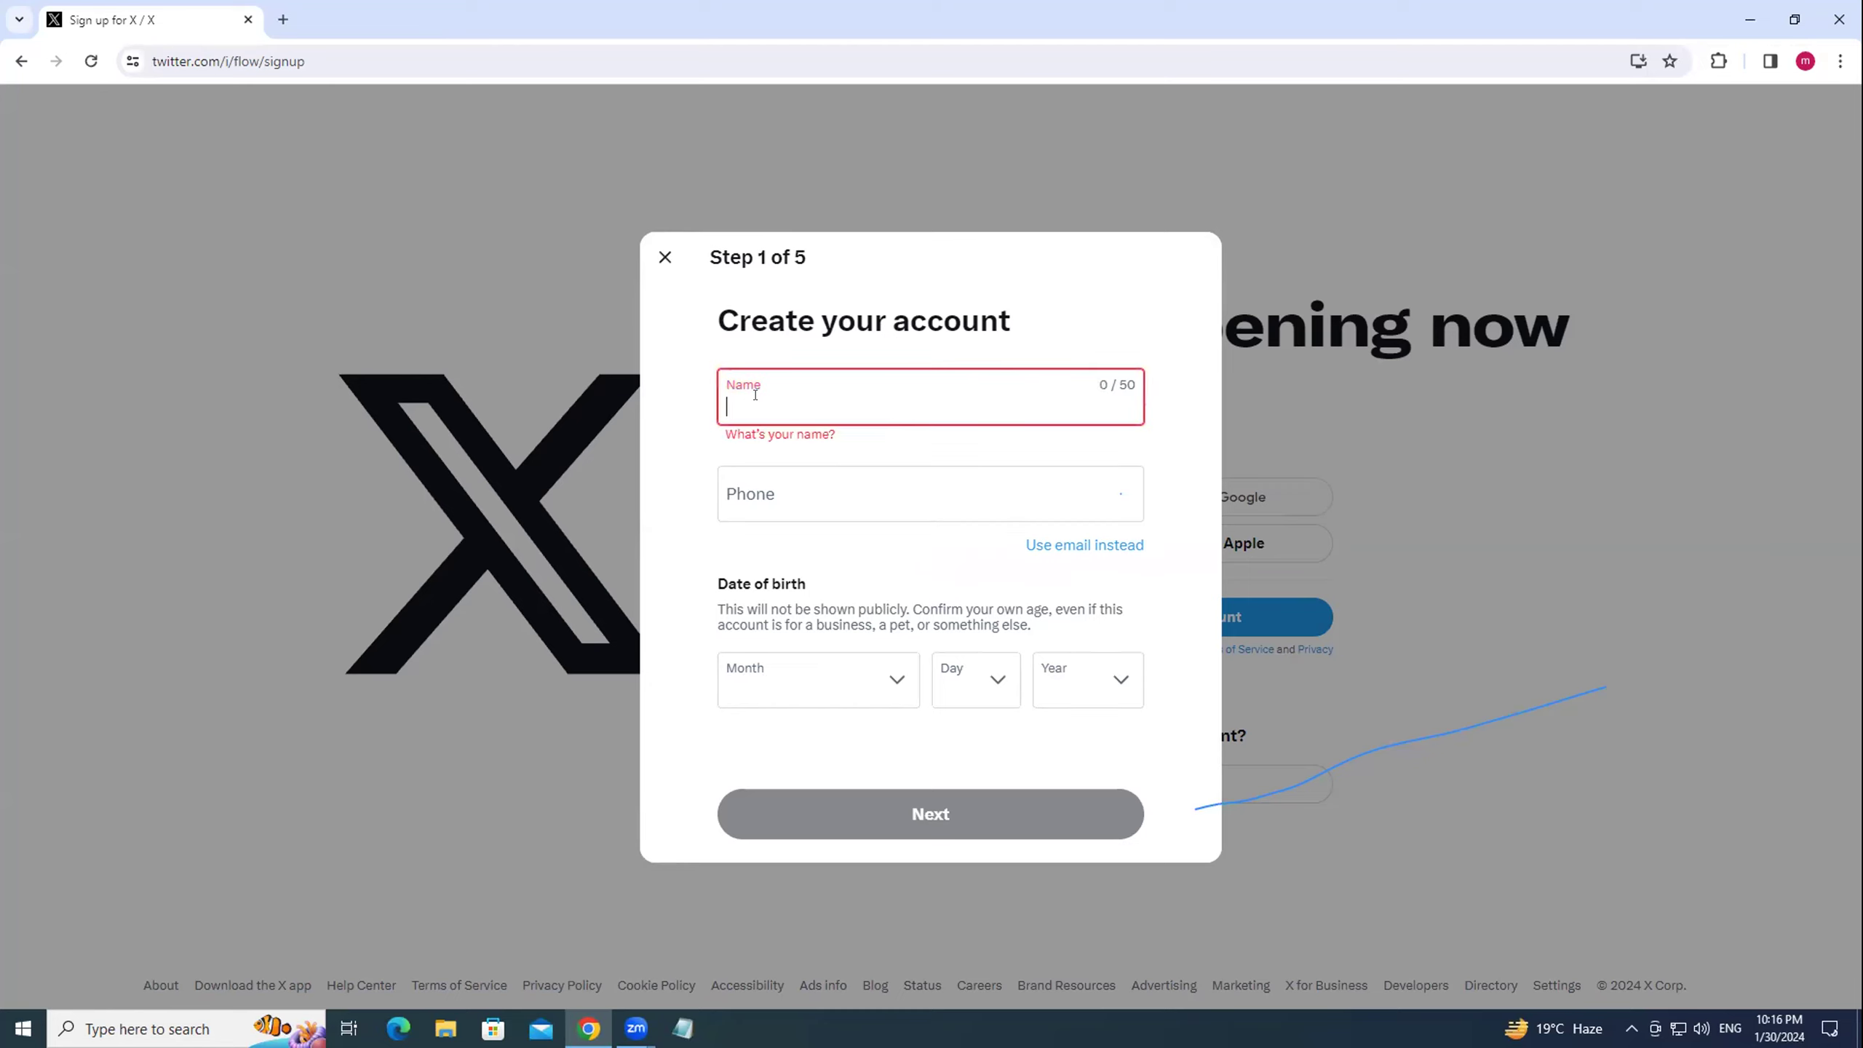
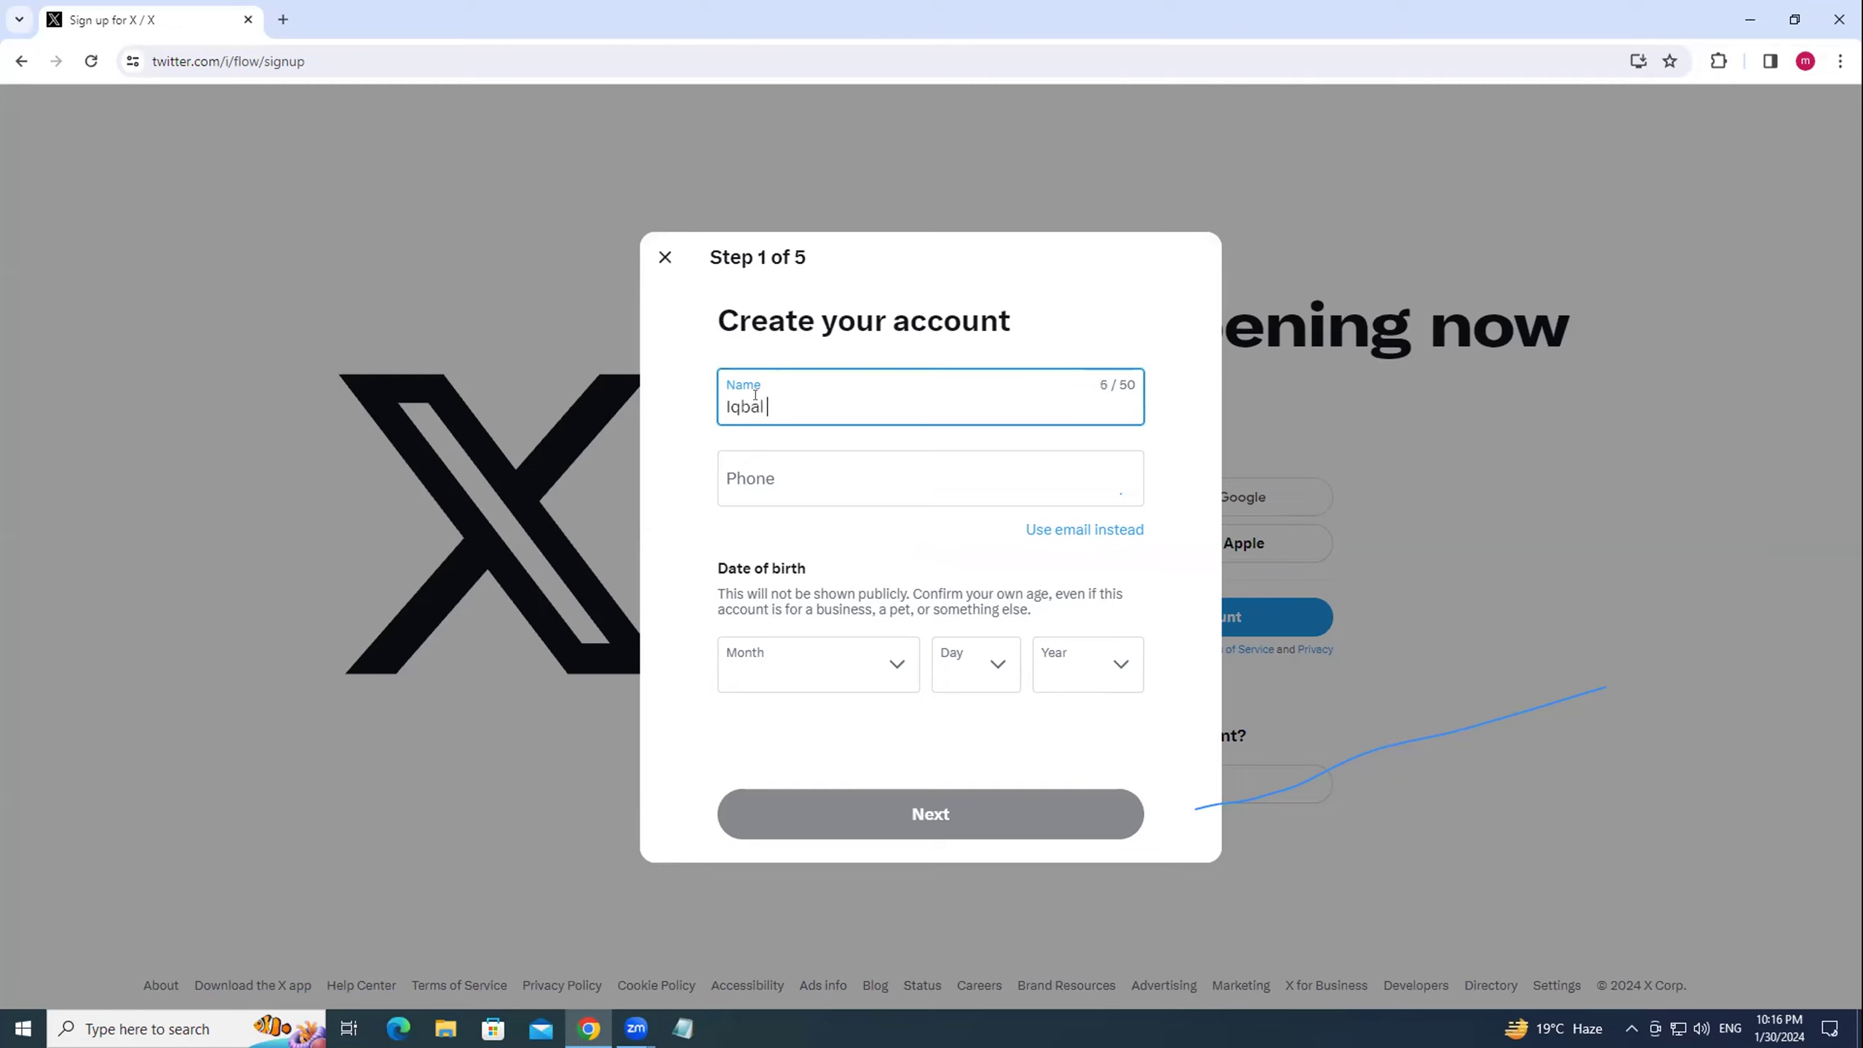
Enter the account holder's name and switch to email, filling in the saved email address.
click(1108, 525)
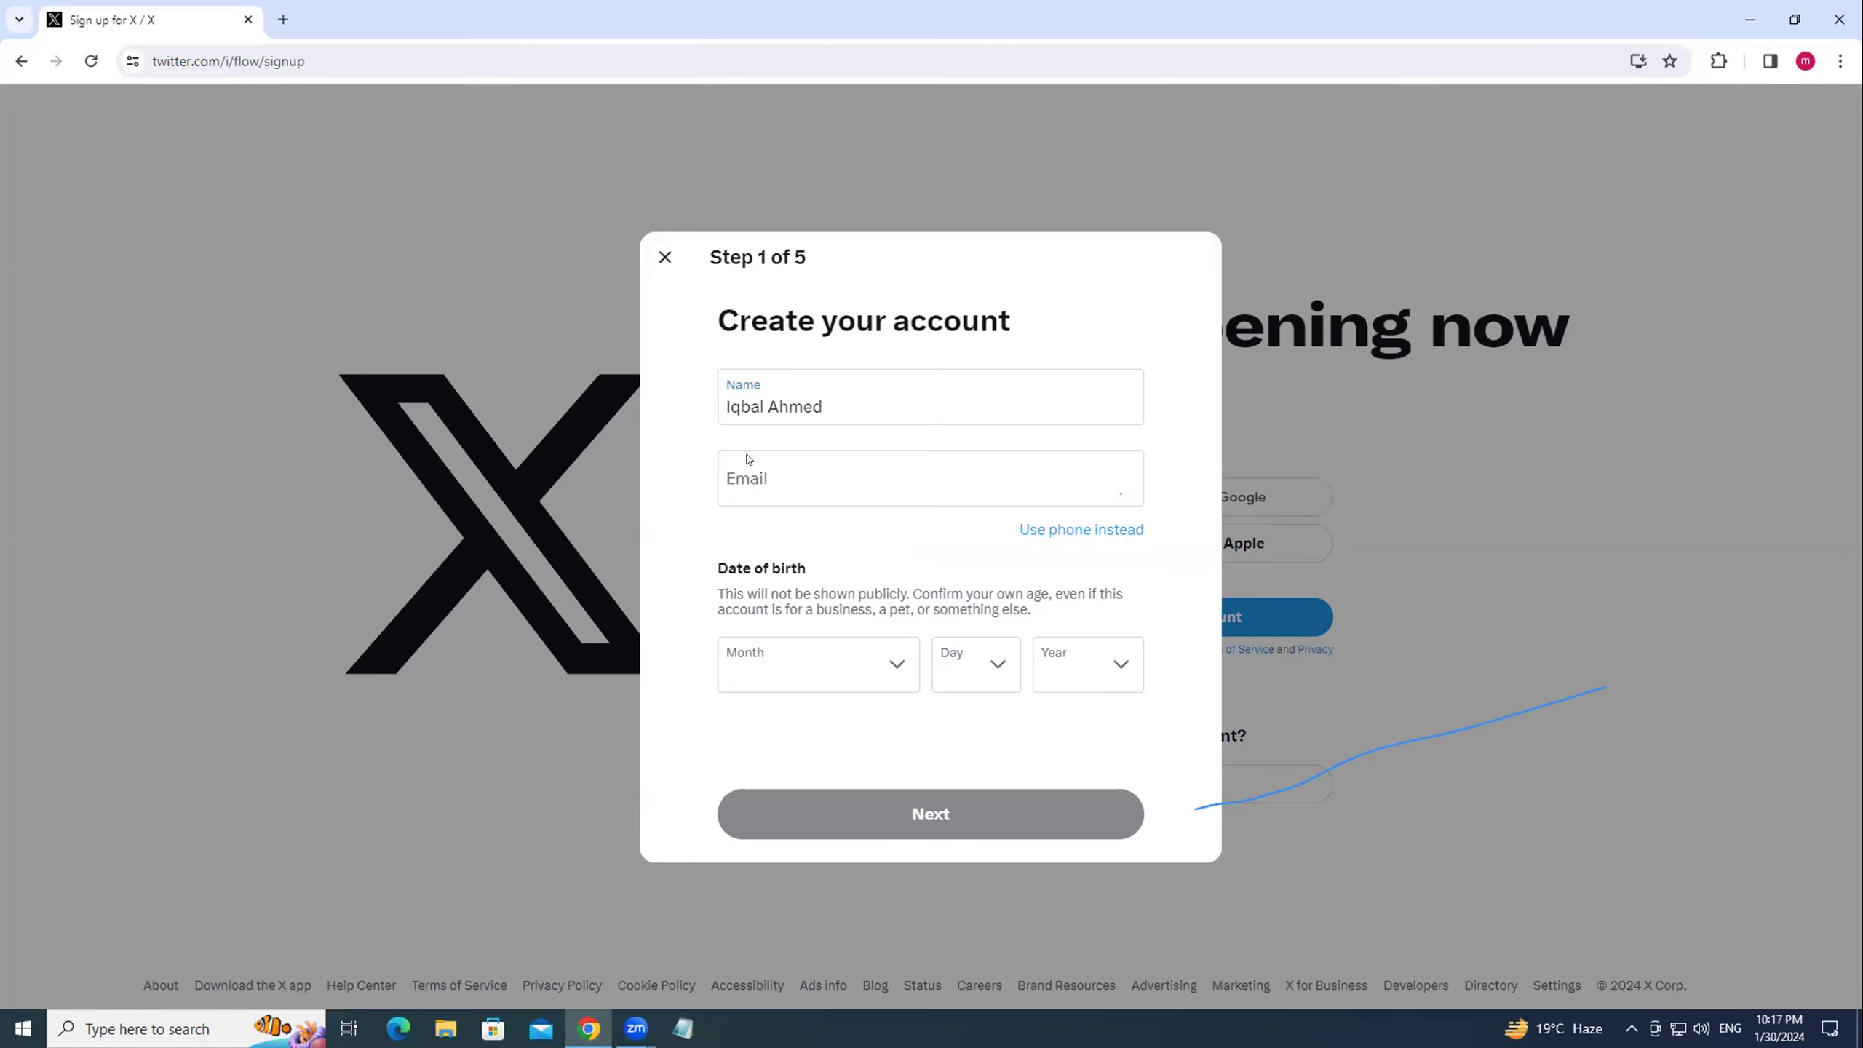
click(738, 477)
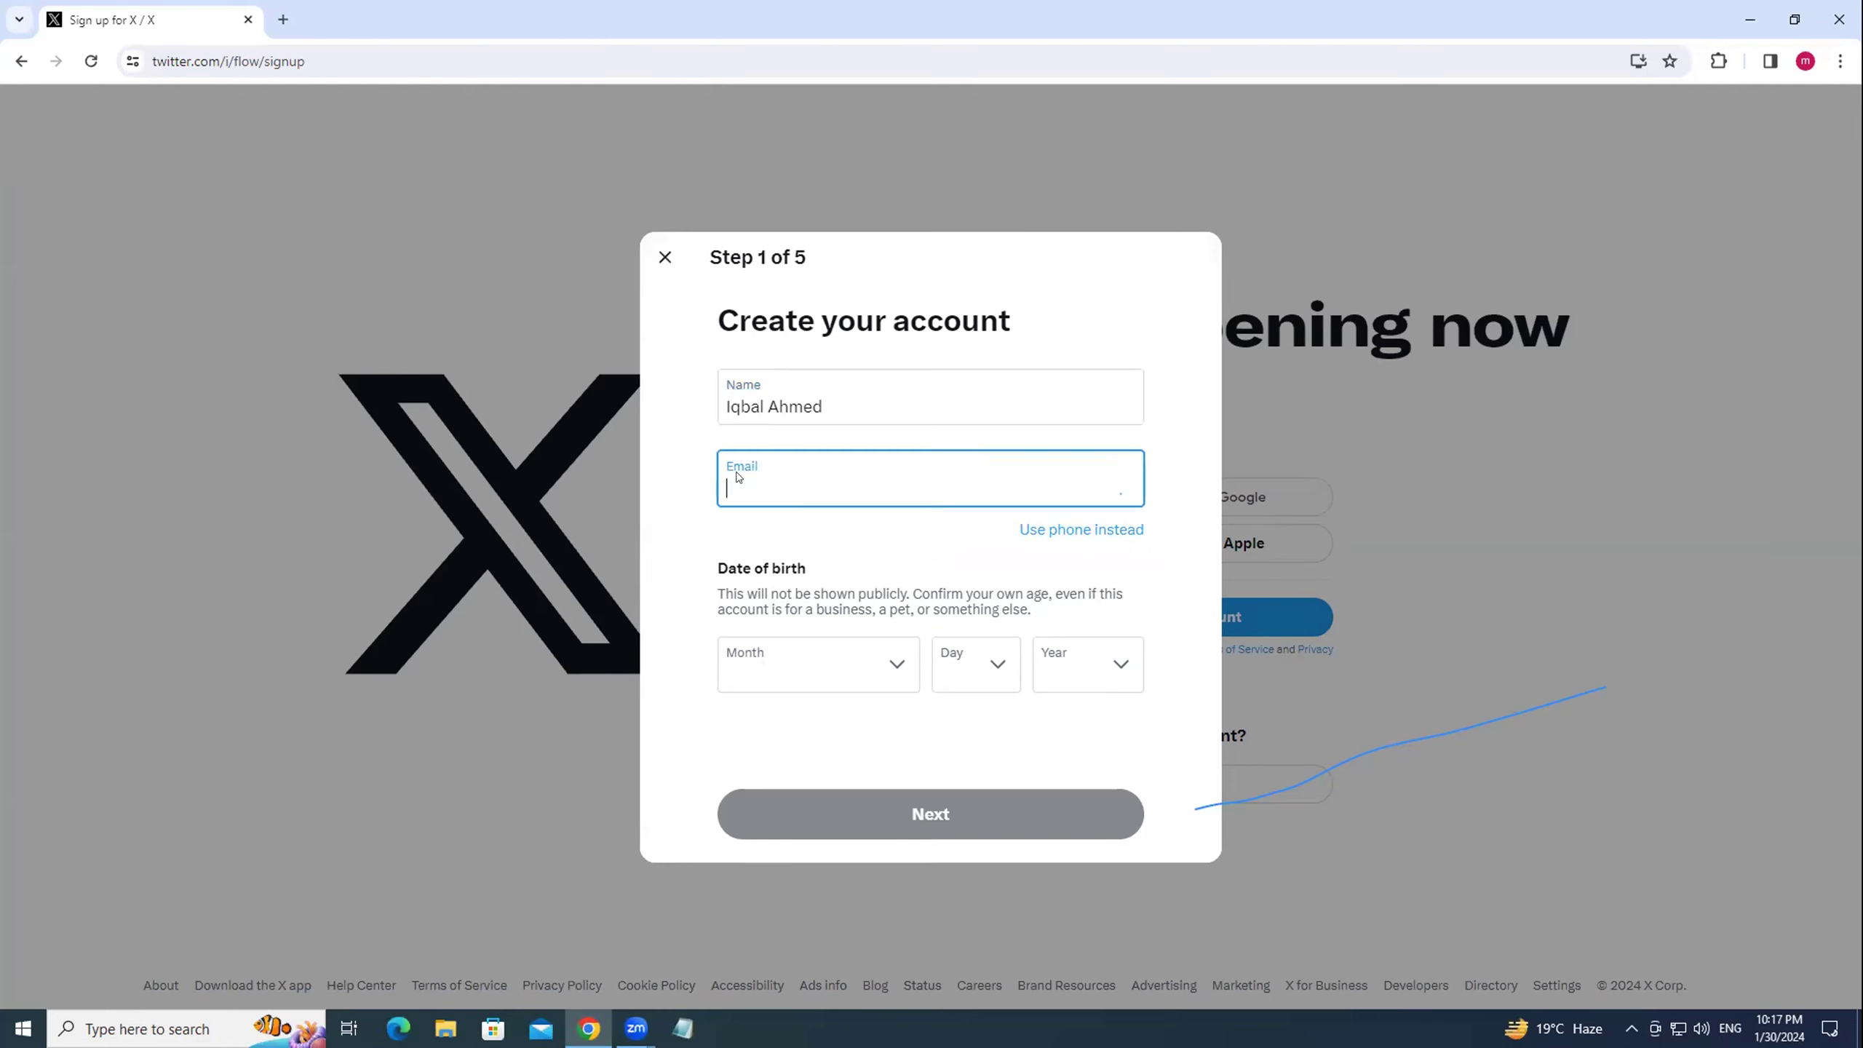
text(m)
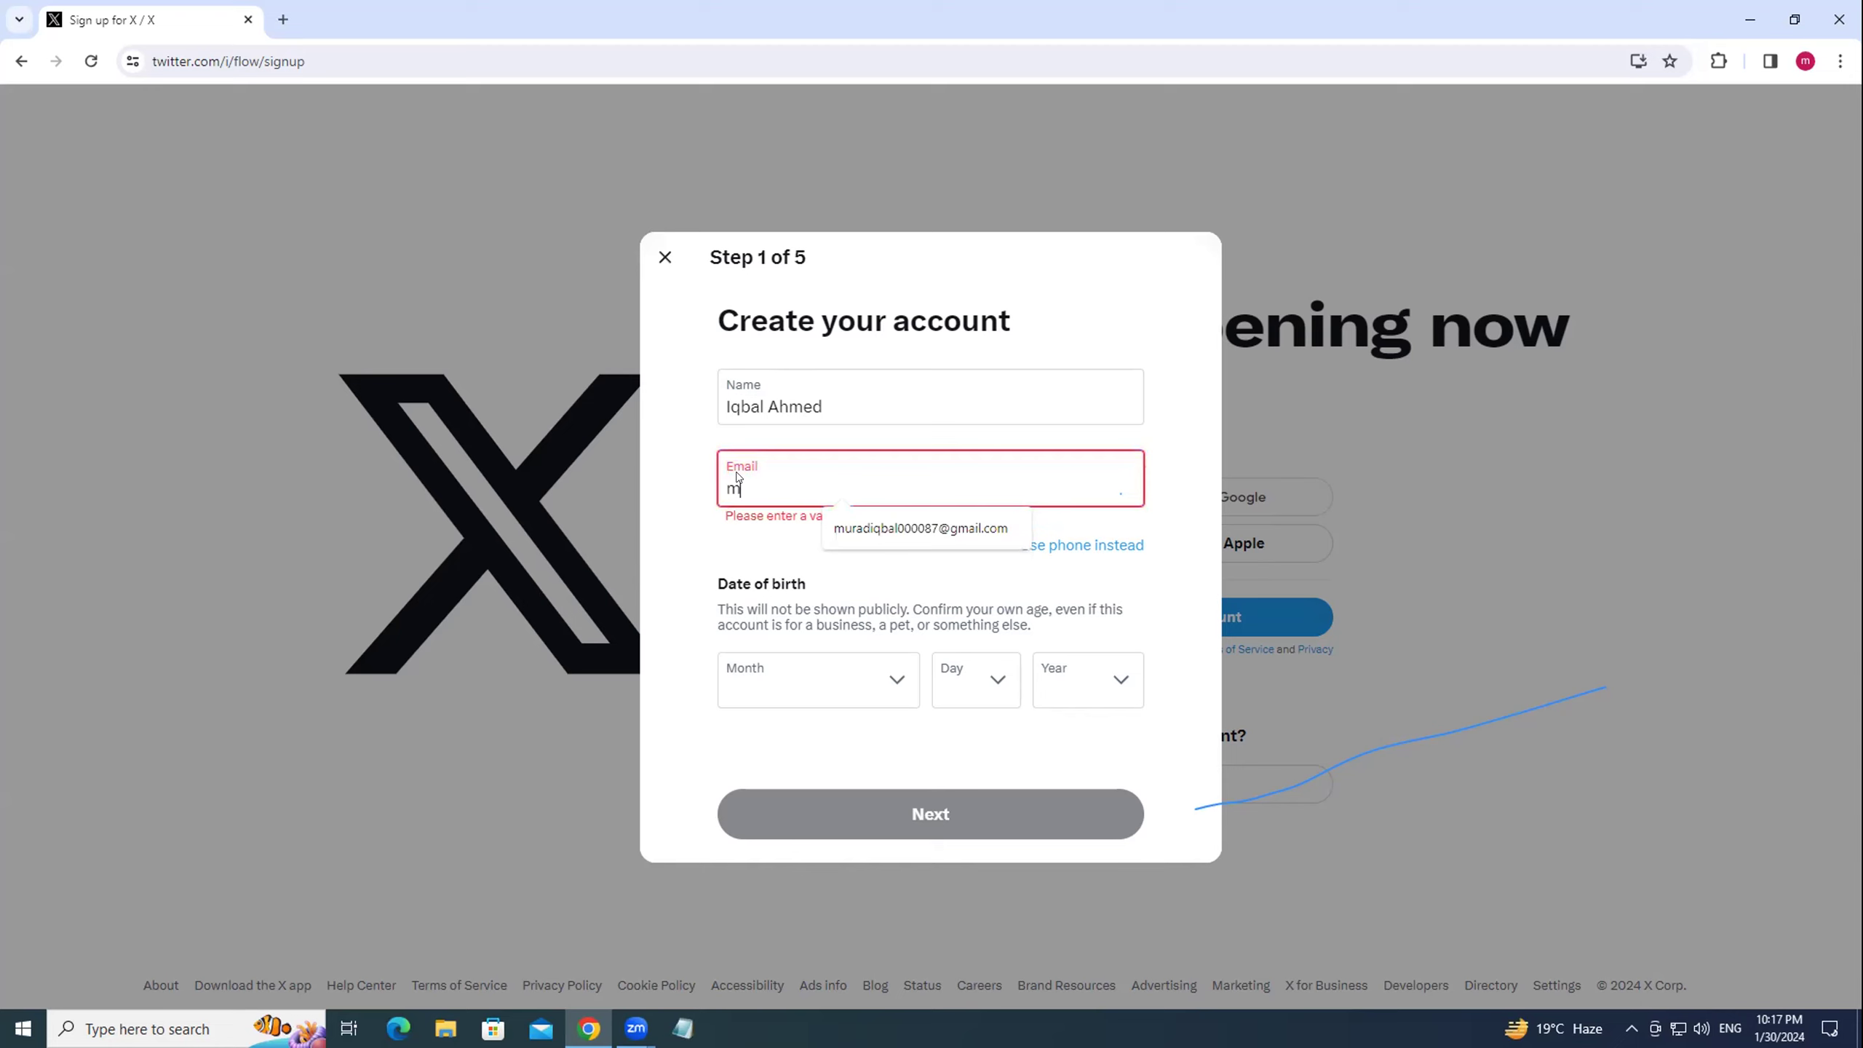
click(845, 534)
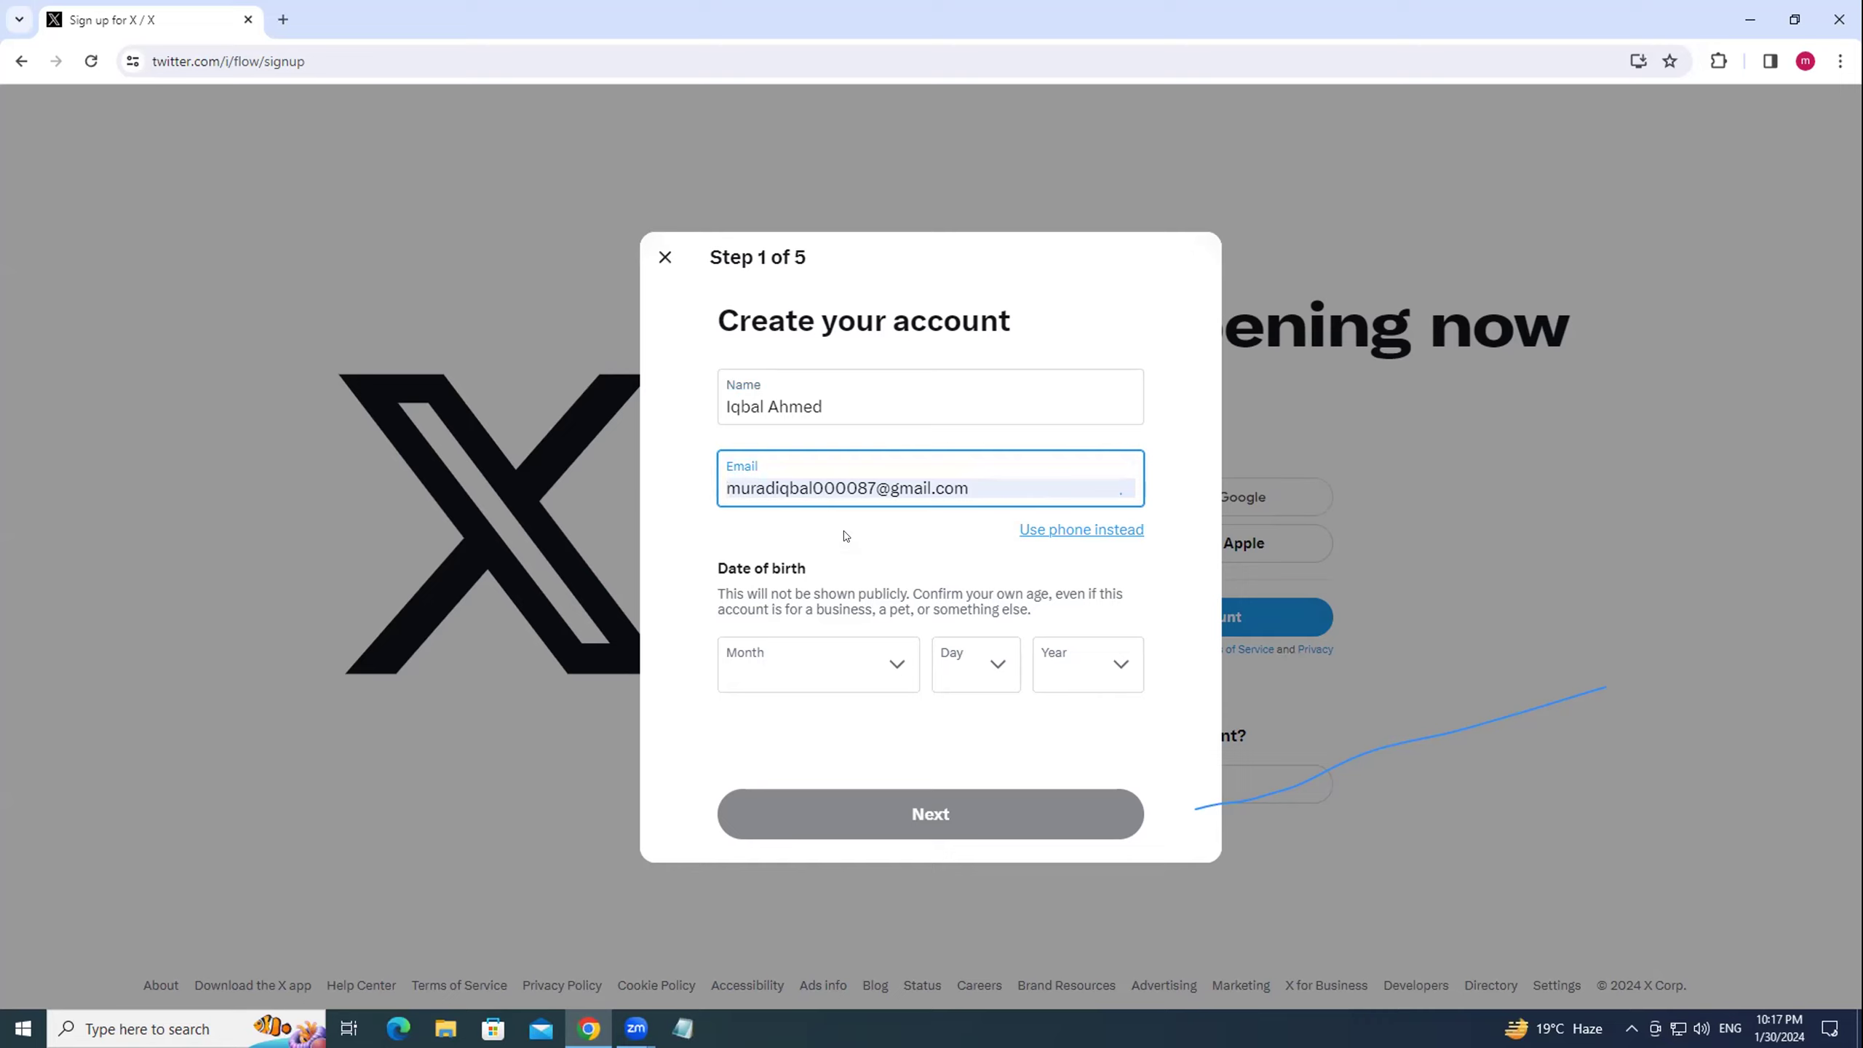
Set the birth month, day and year in the date-of-birth dropdowns.
click(893, 664)
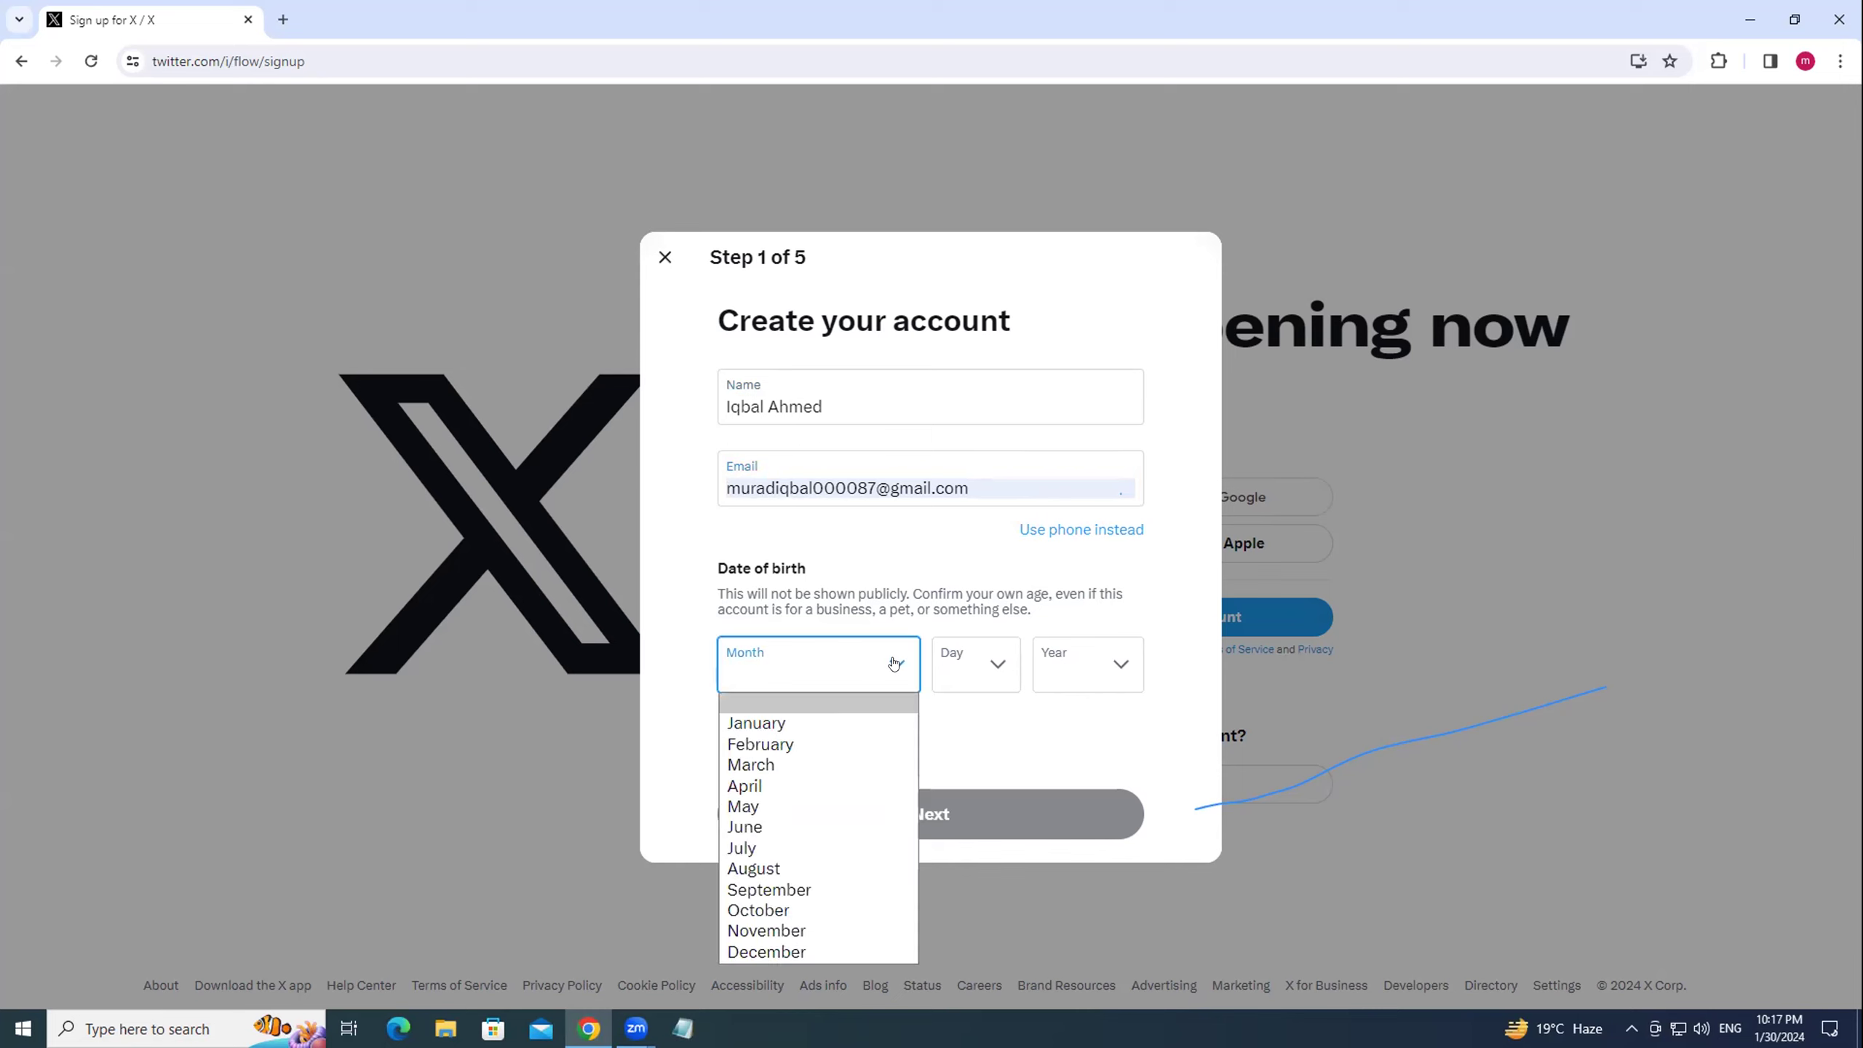
click(754, 827)
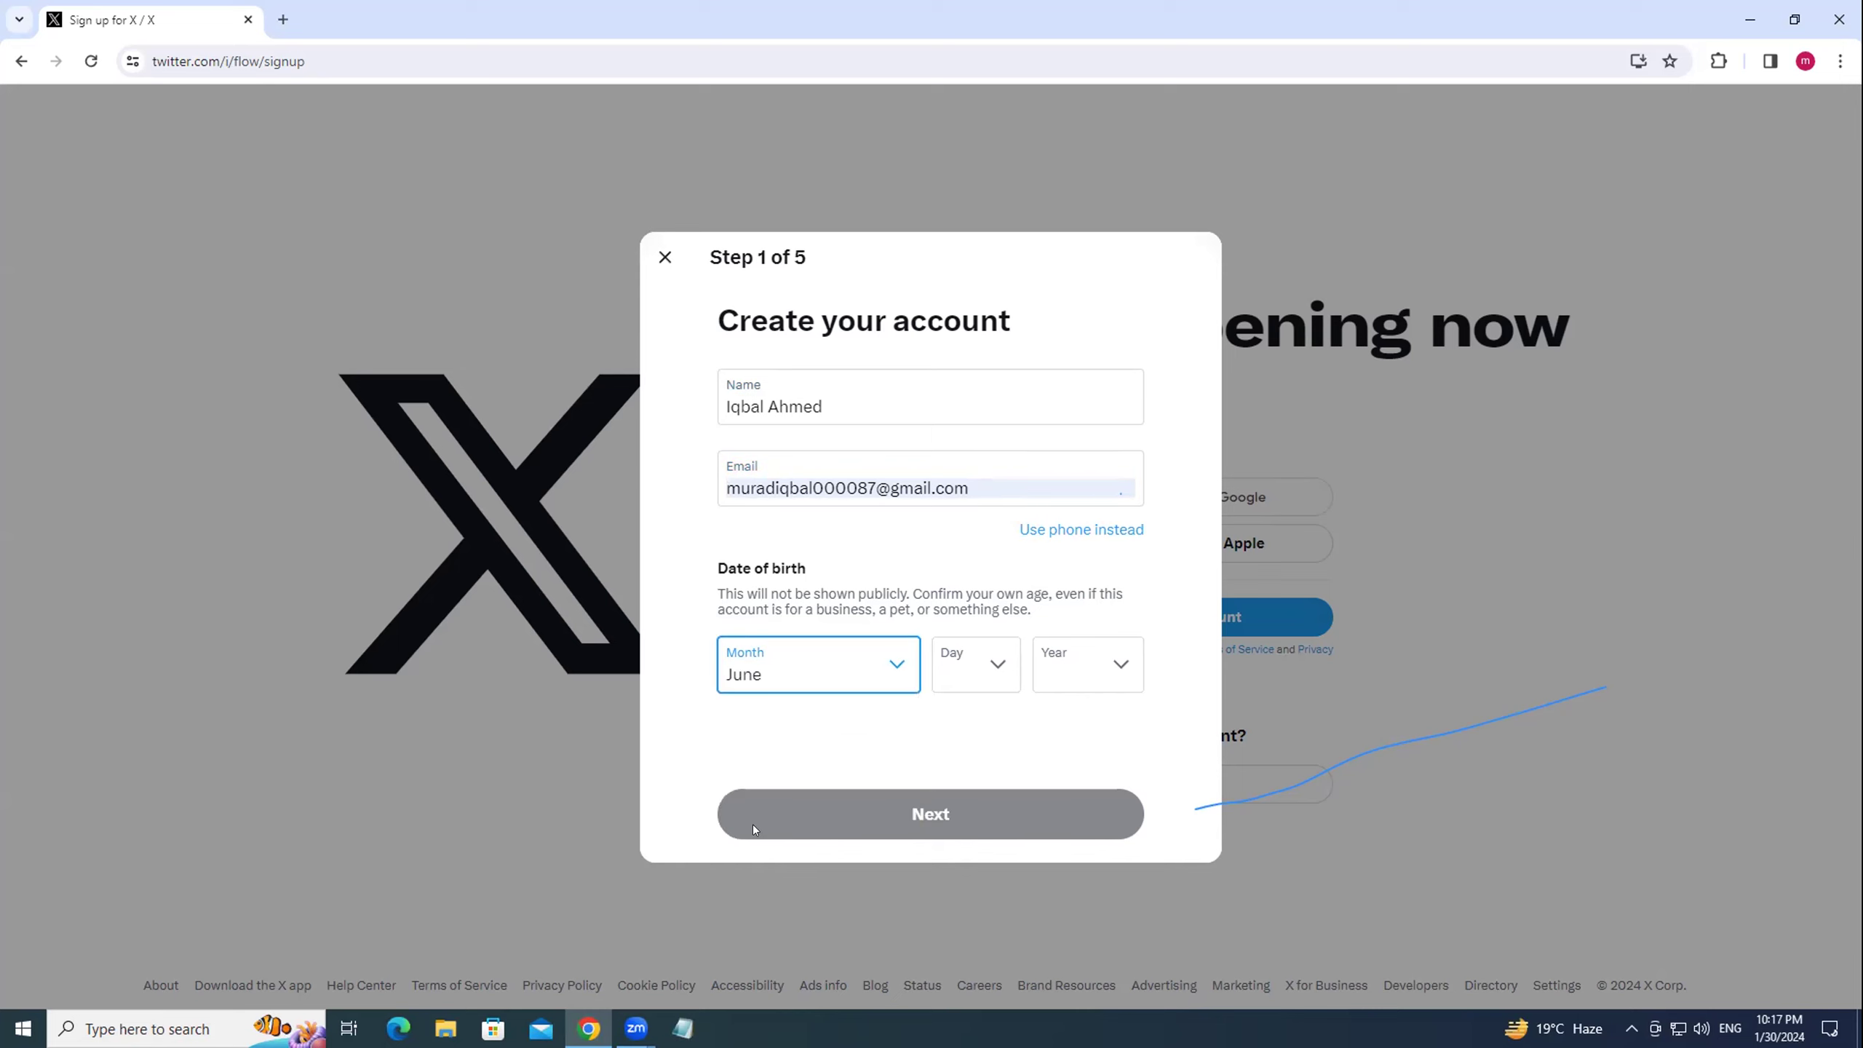
click(1002, 672)
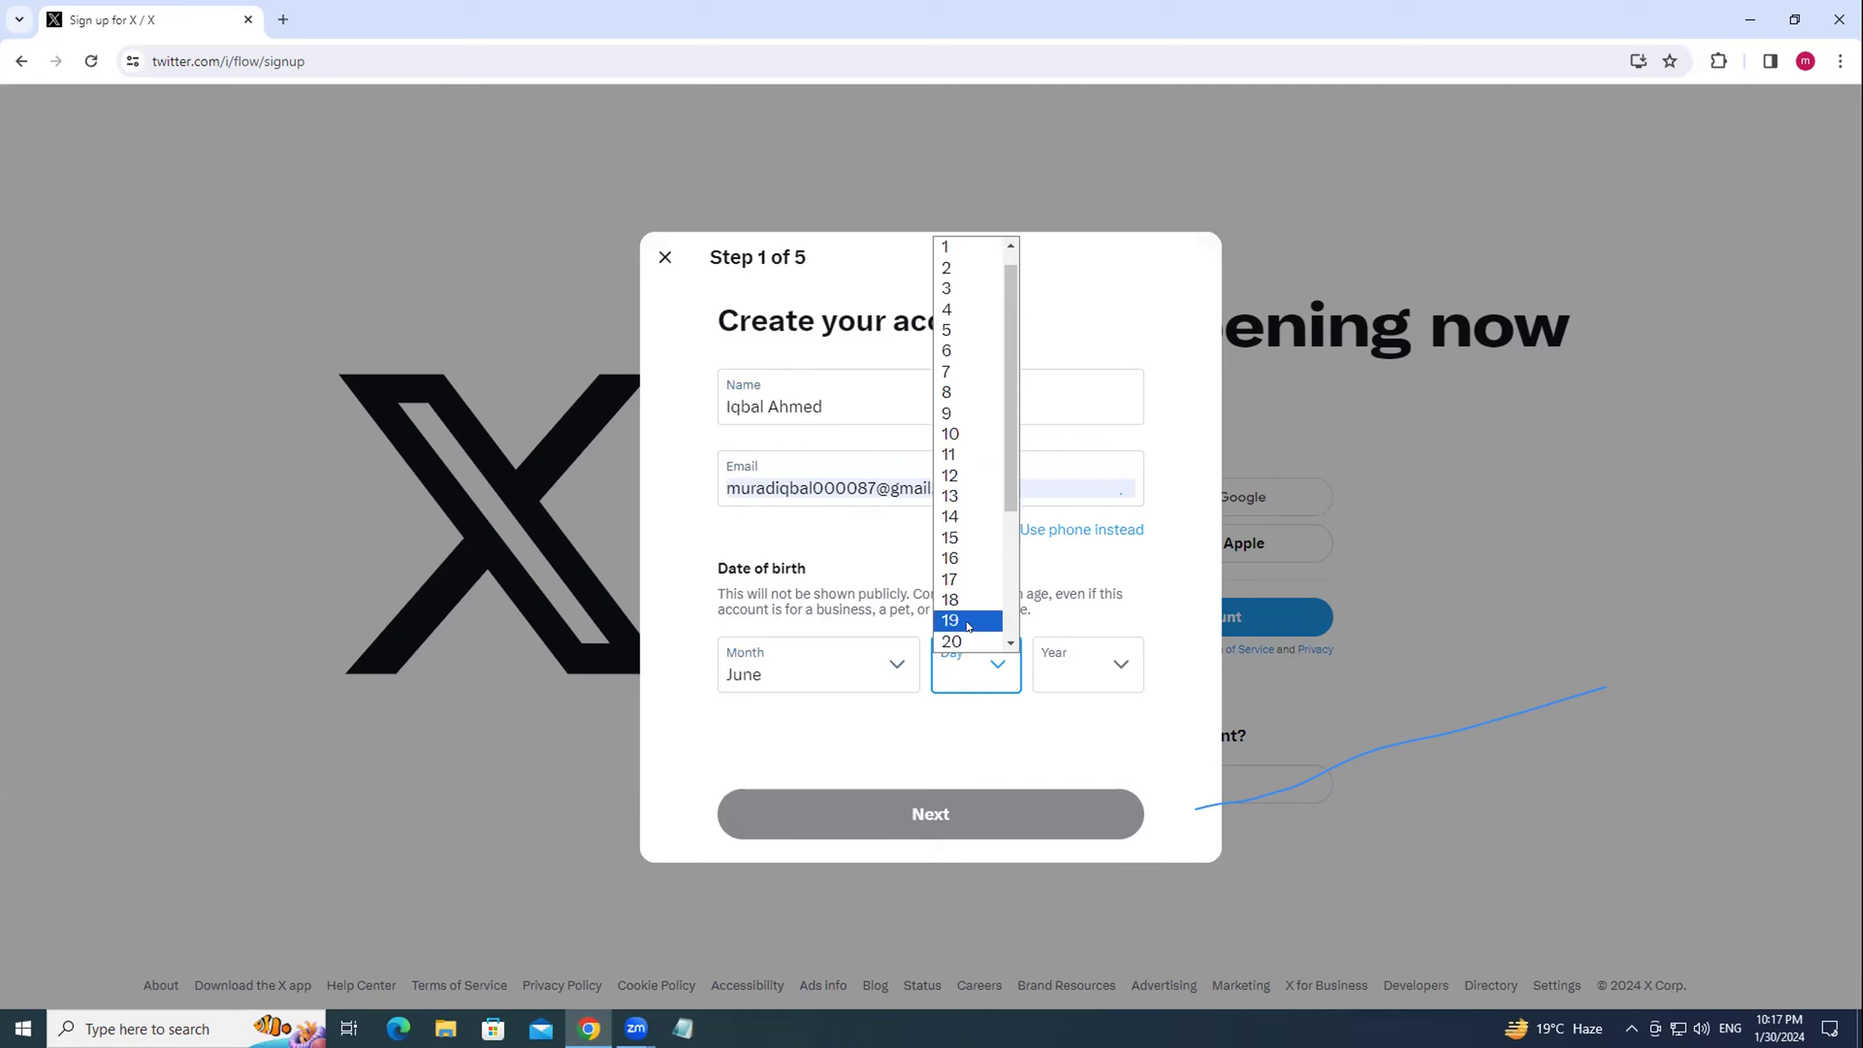
scroll(968, 624, down, 3)
click(966, 587)
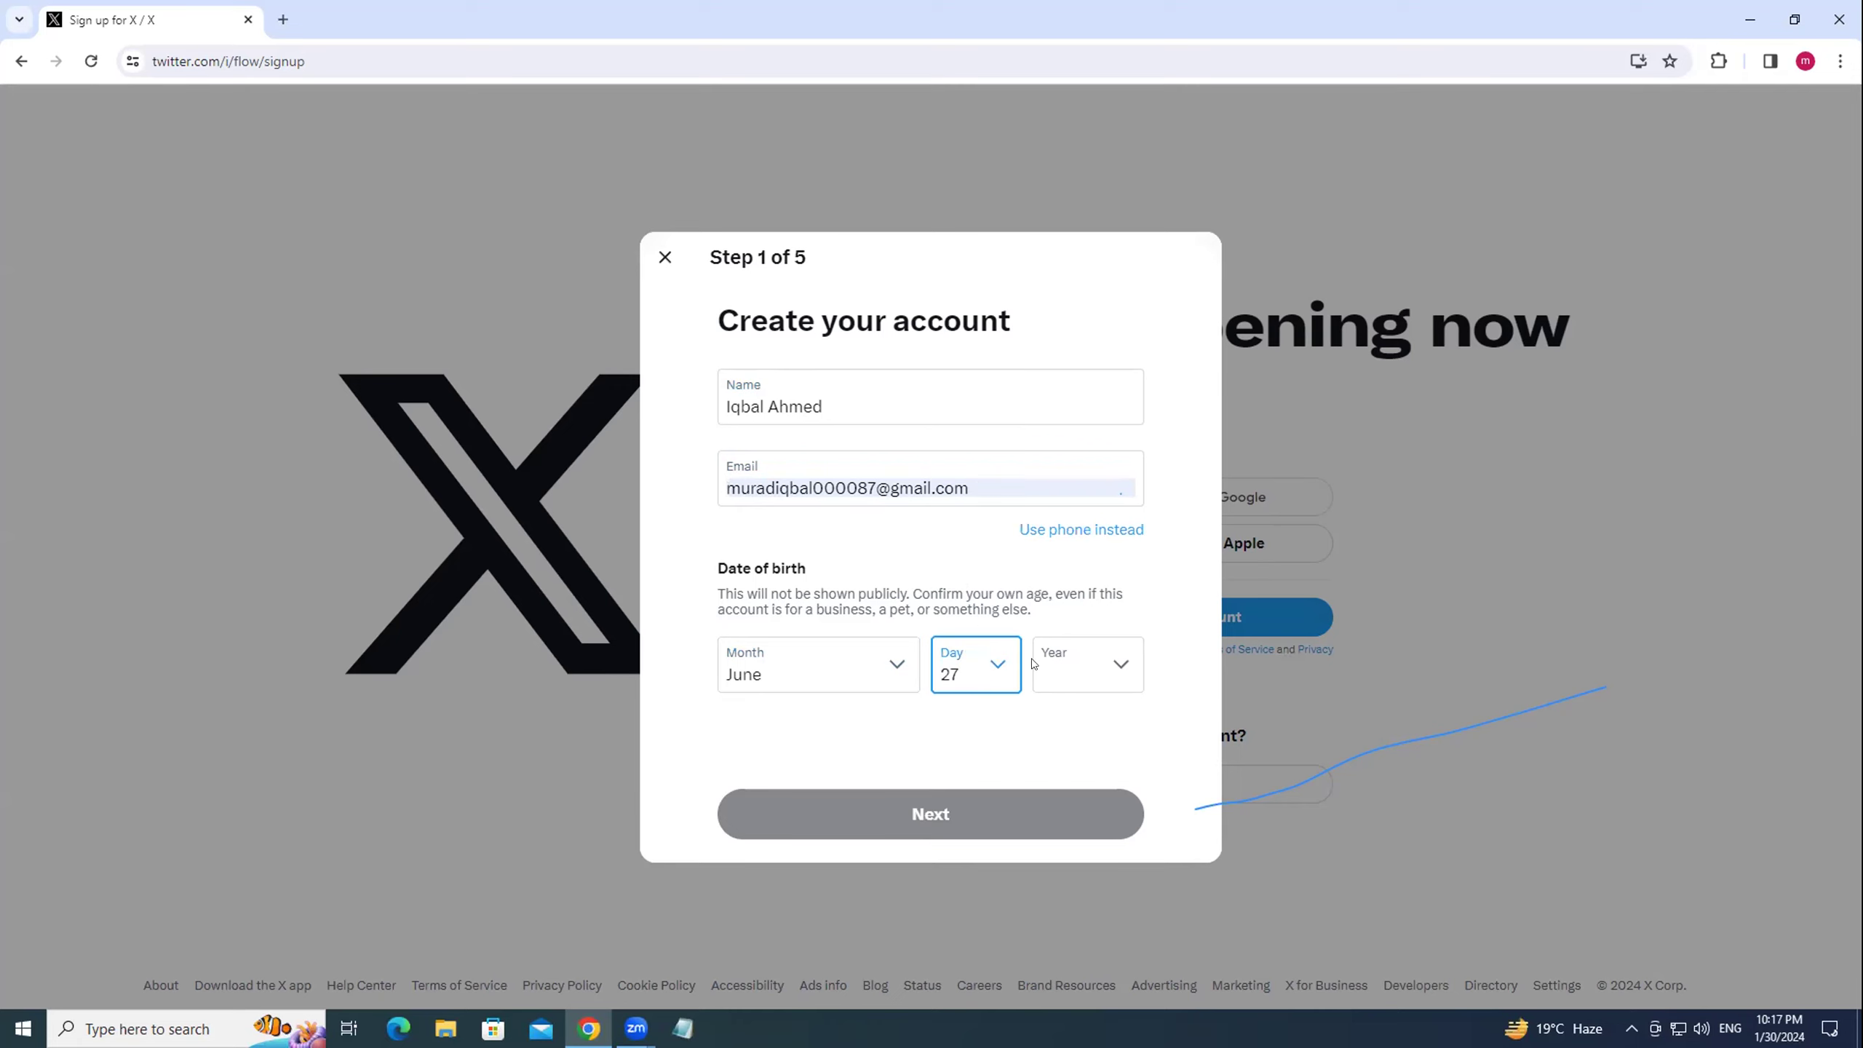
click(1107, 665)
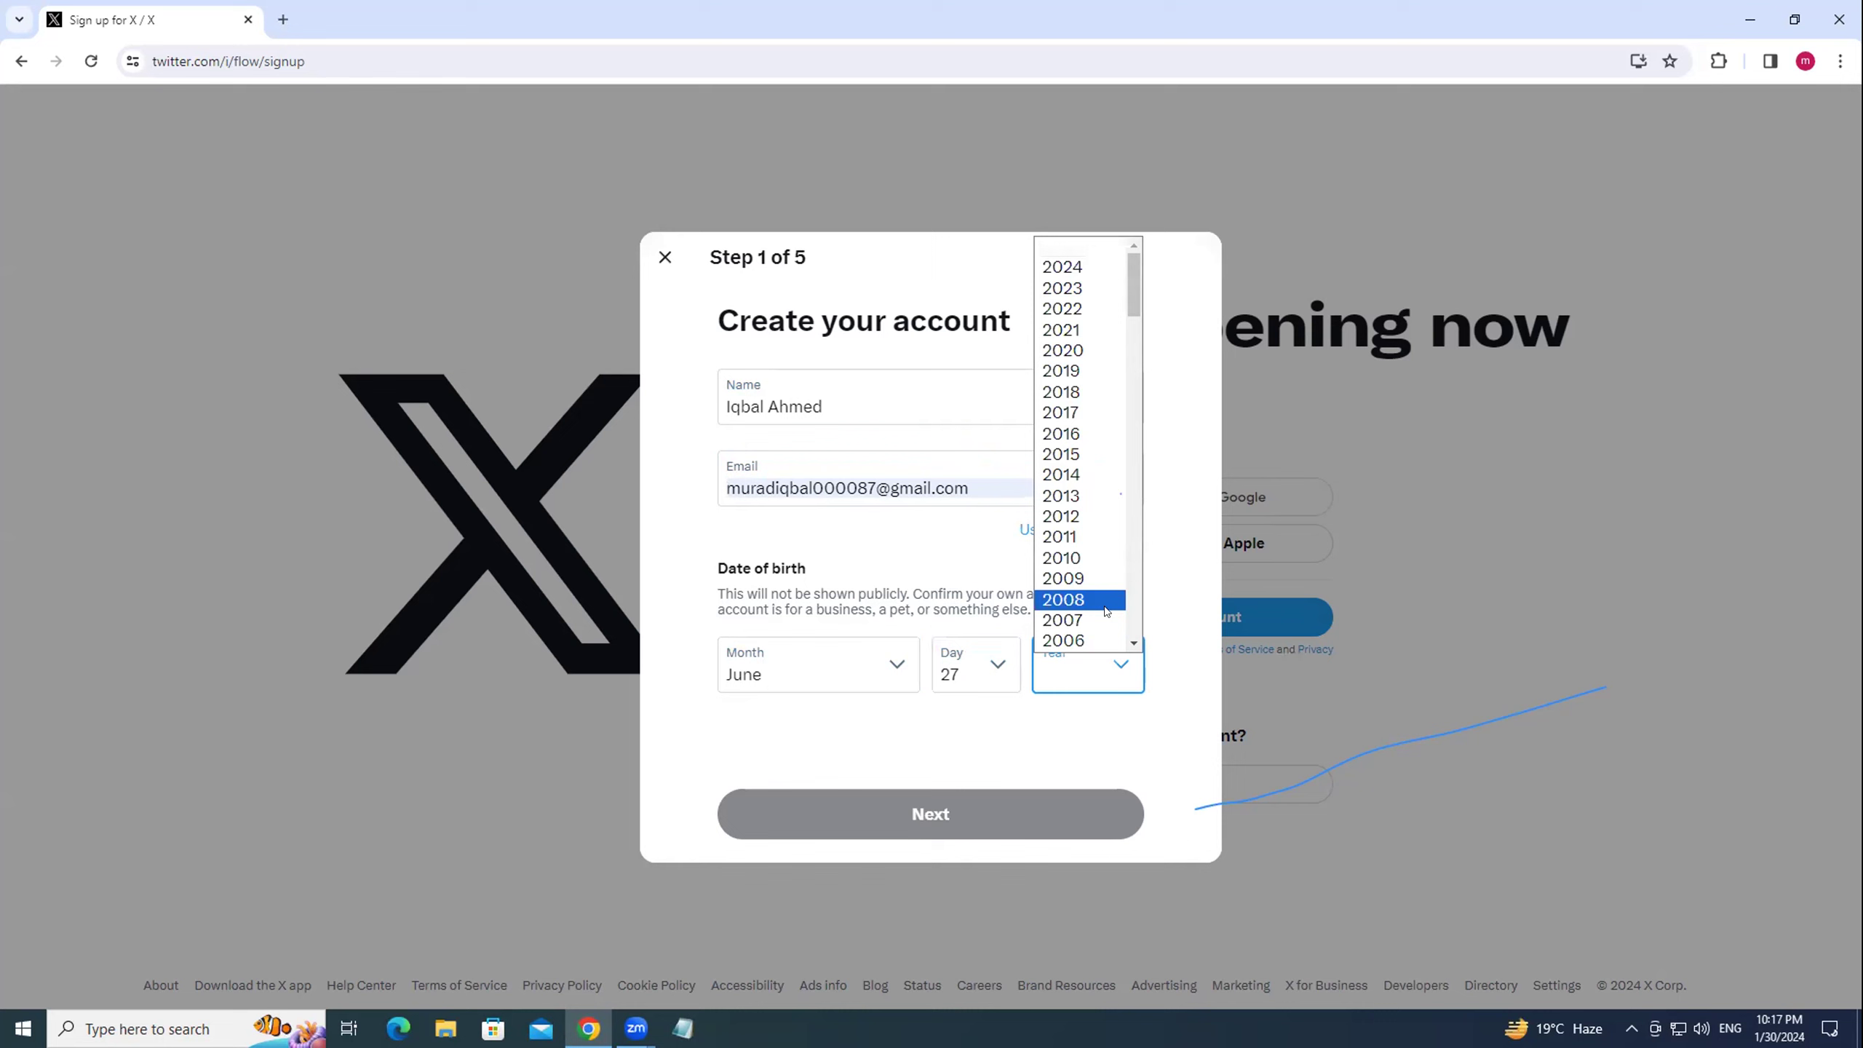
scroll(1105, 611, down, 4)
scroll(1089, 609, down, 2)
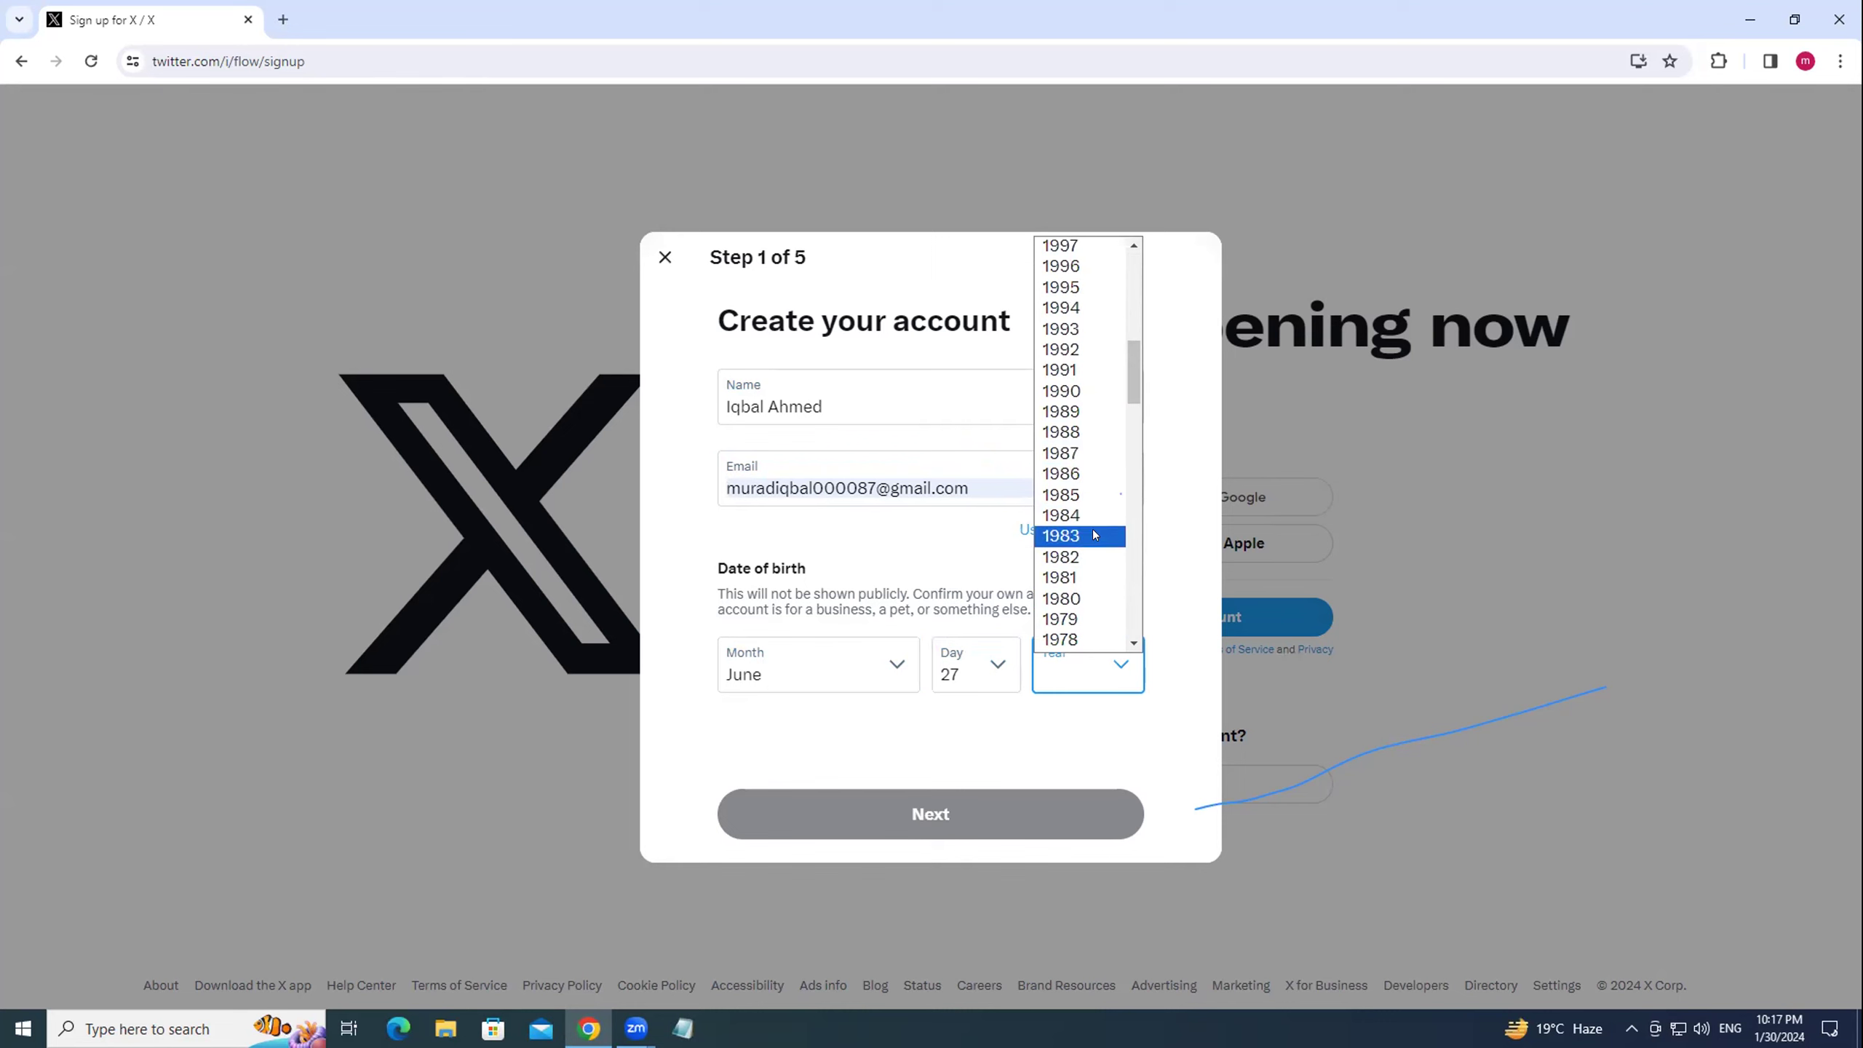
click(1086, 453)
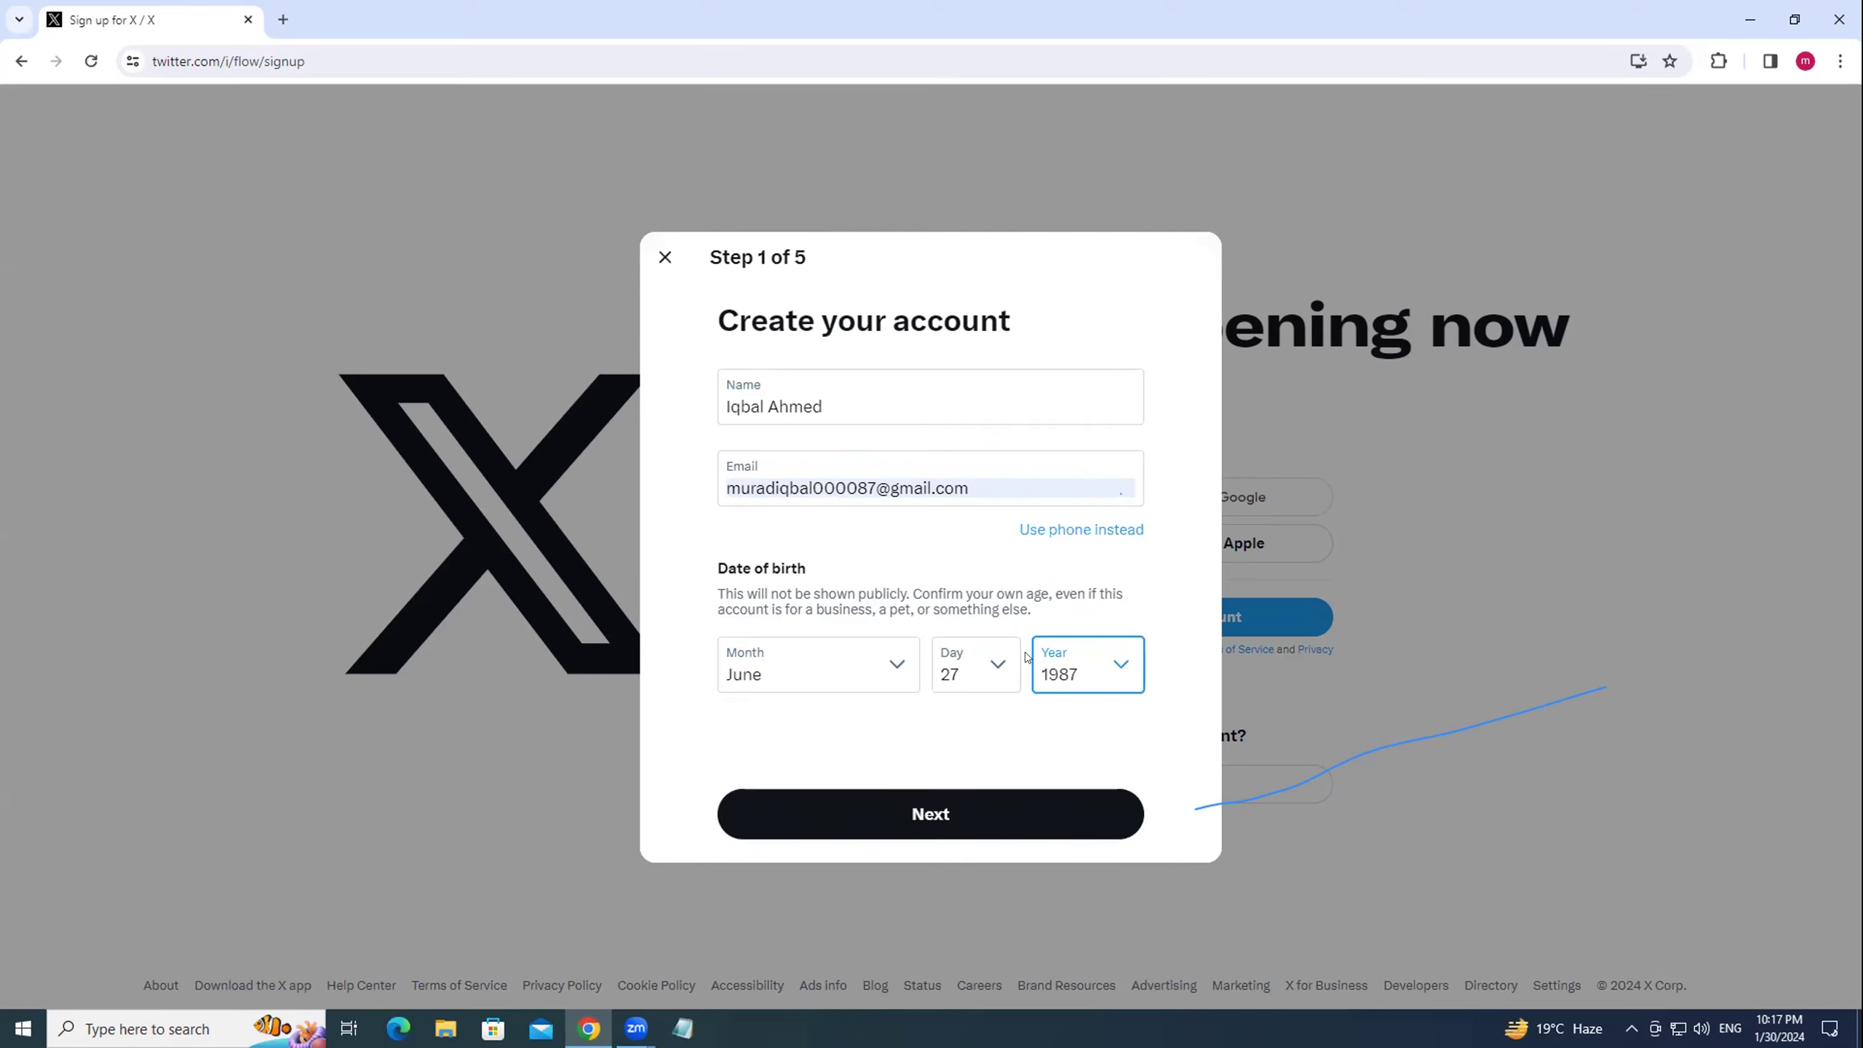
Continue past the personalization step and submit the sign-up.
click(907, 806)
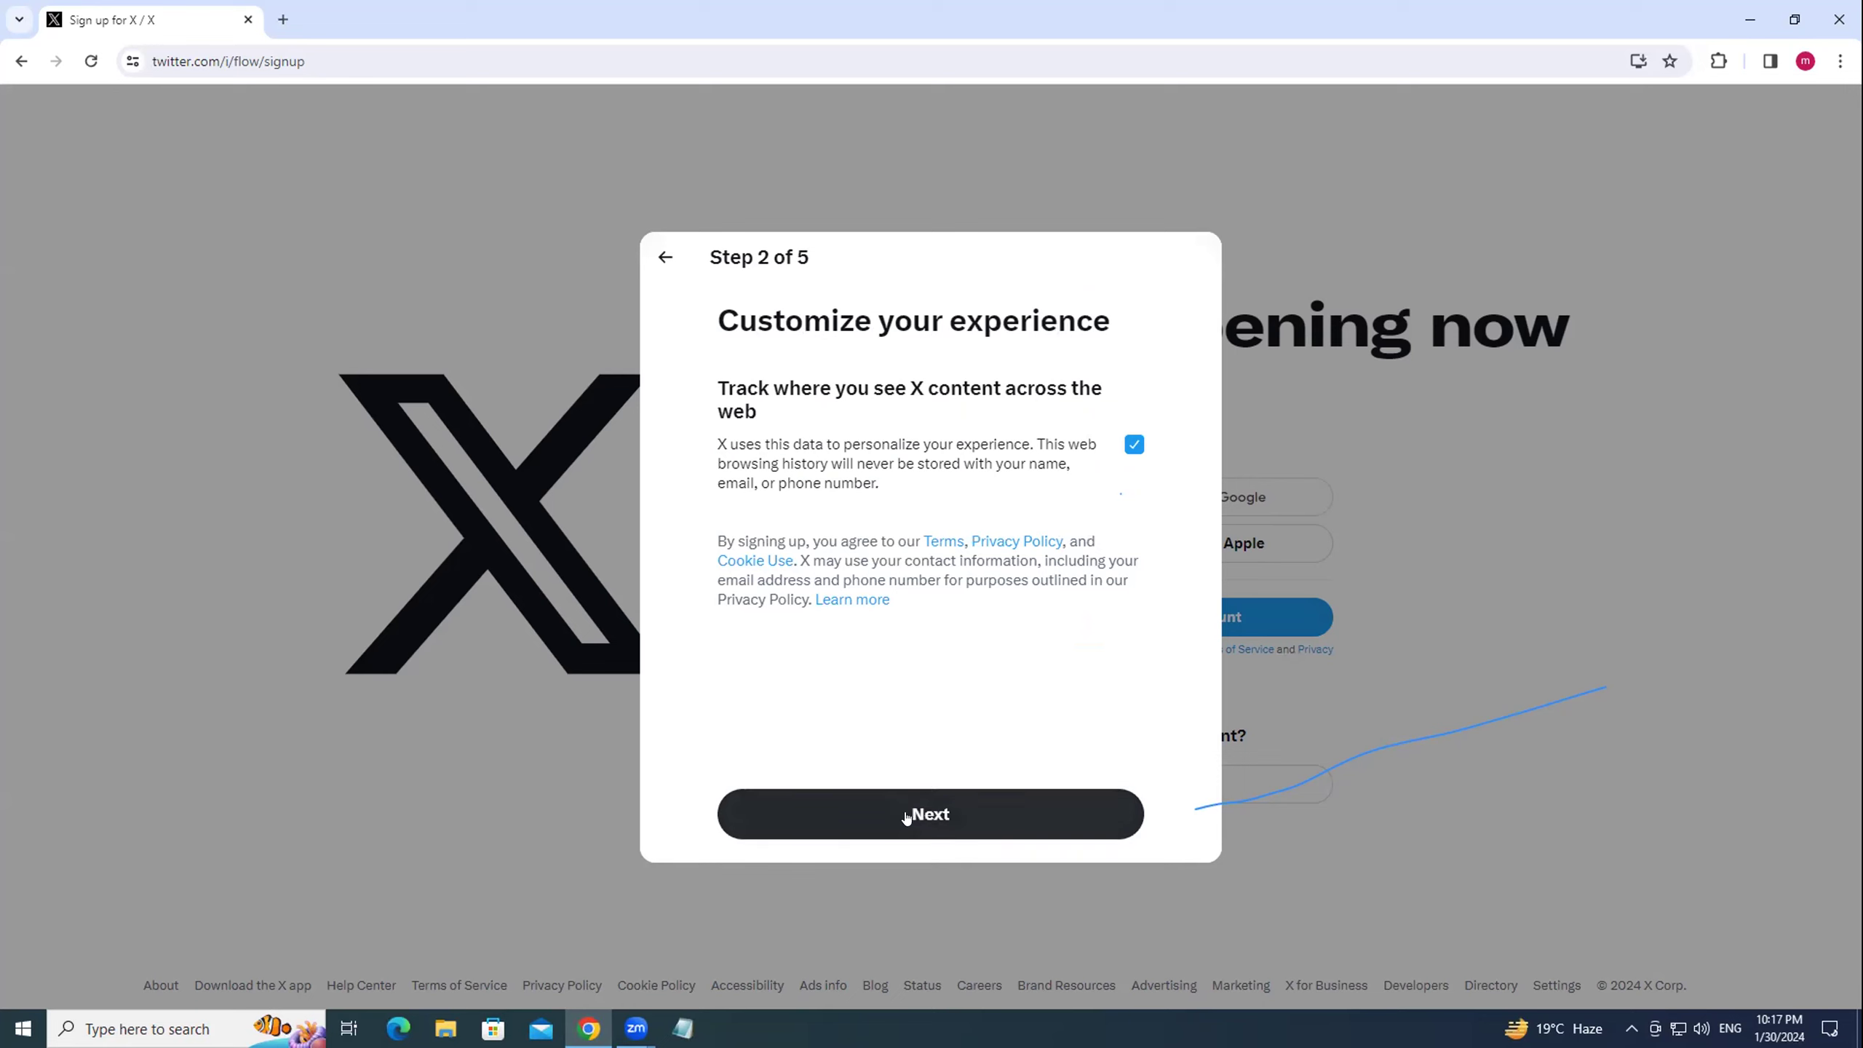
click(907, 814)
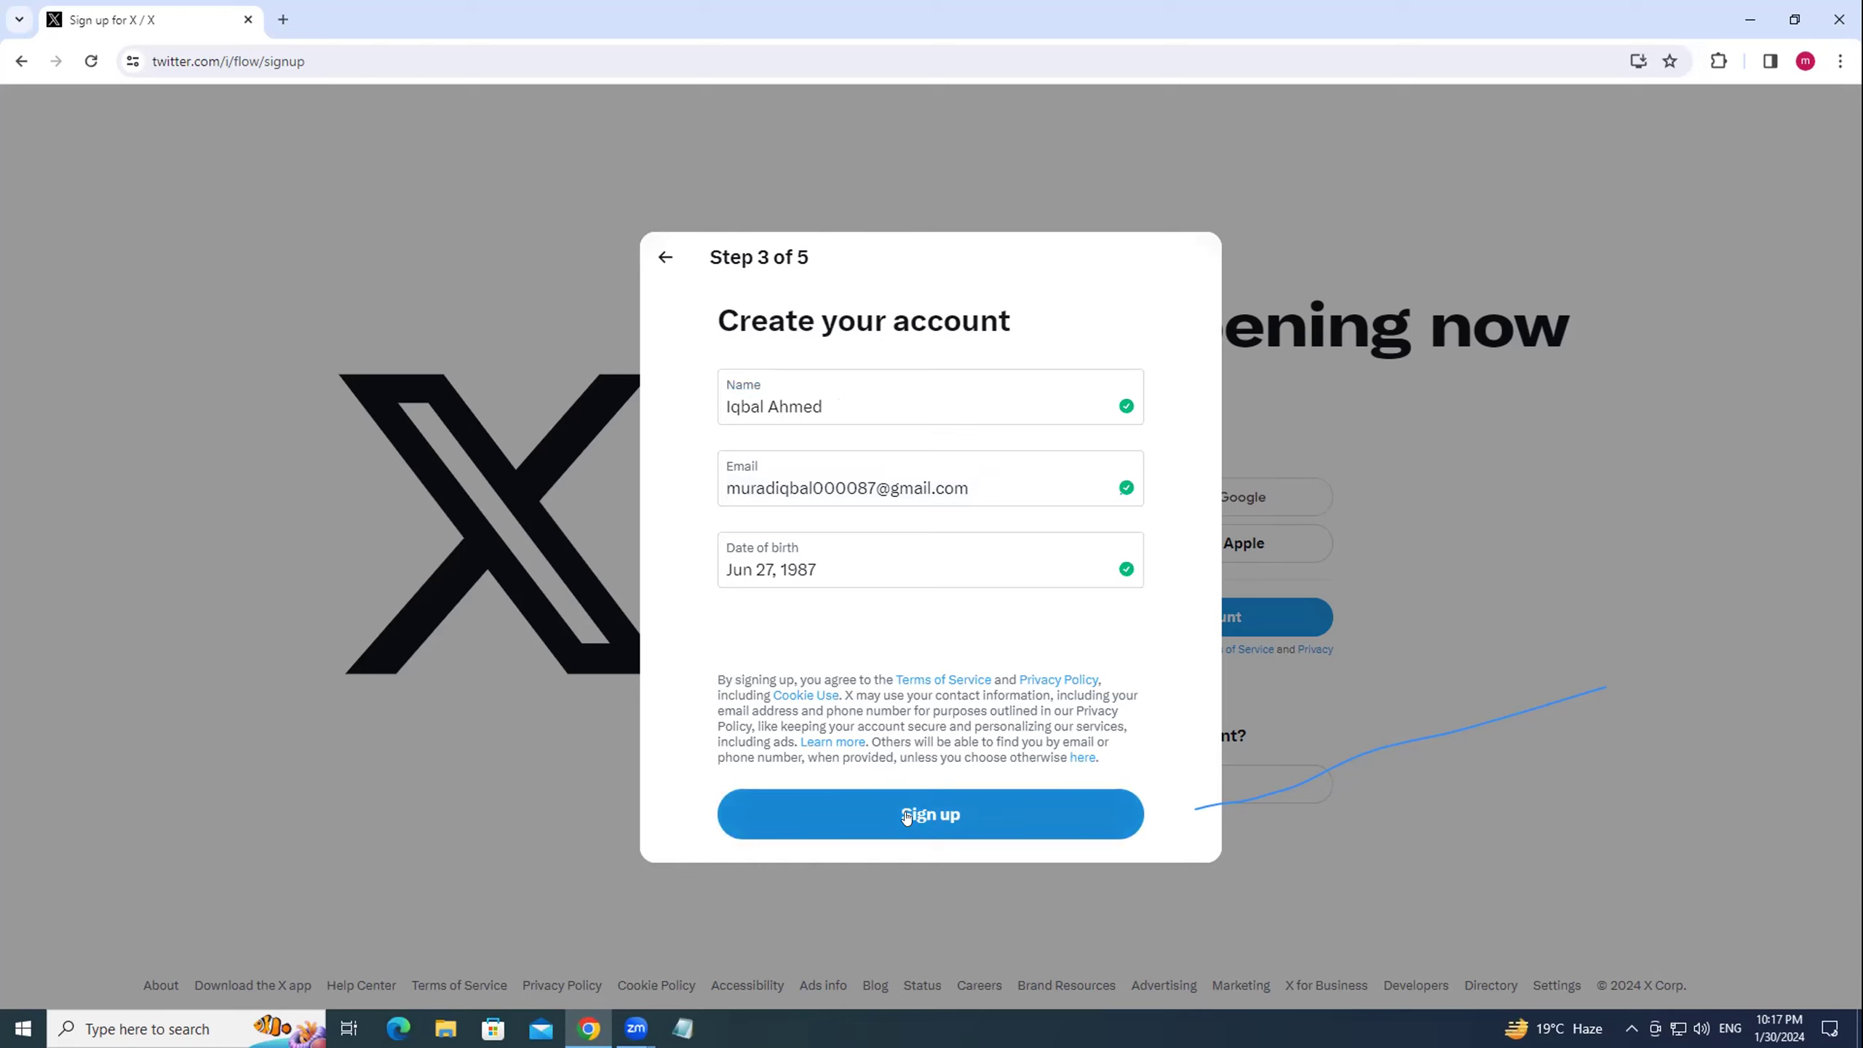
click(907, 815)
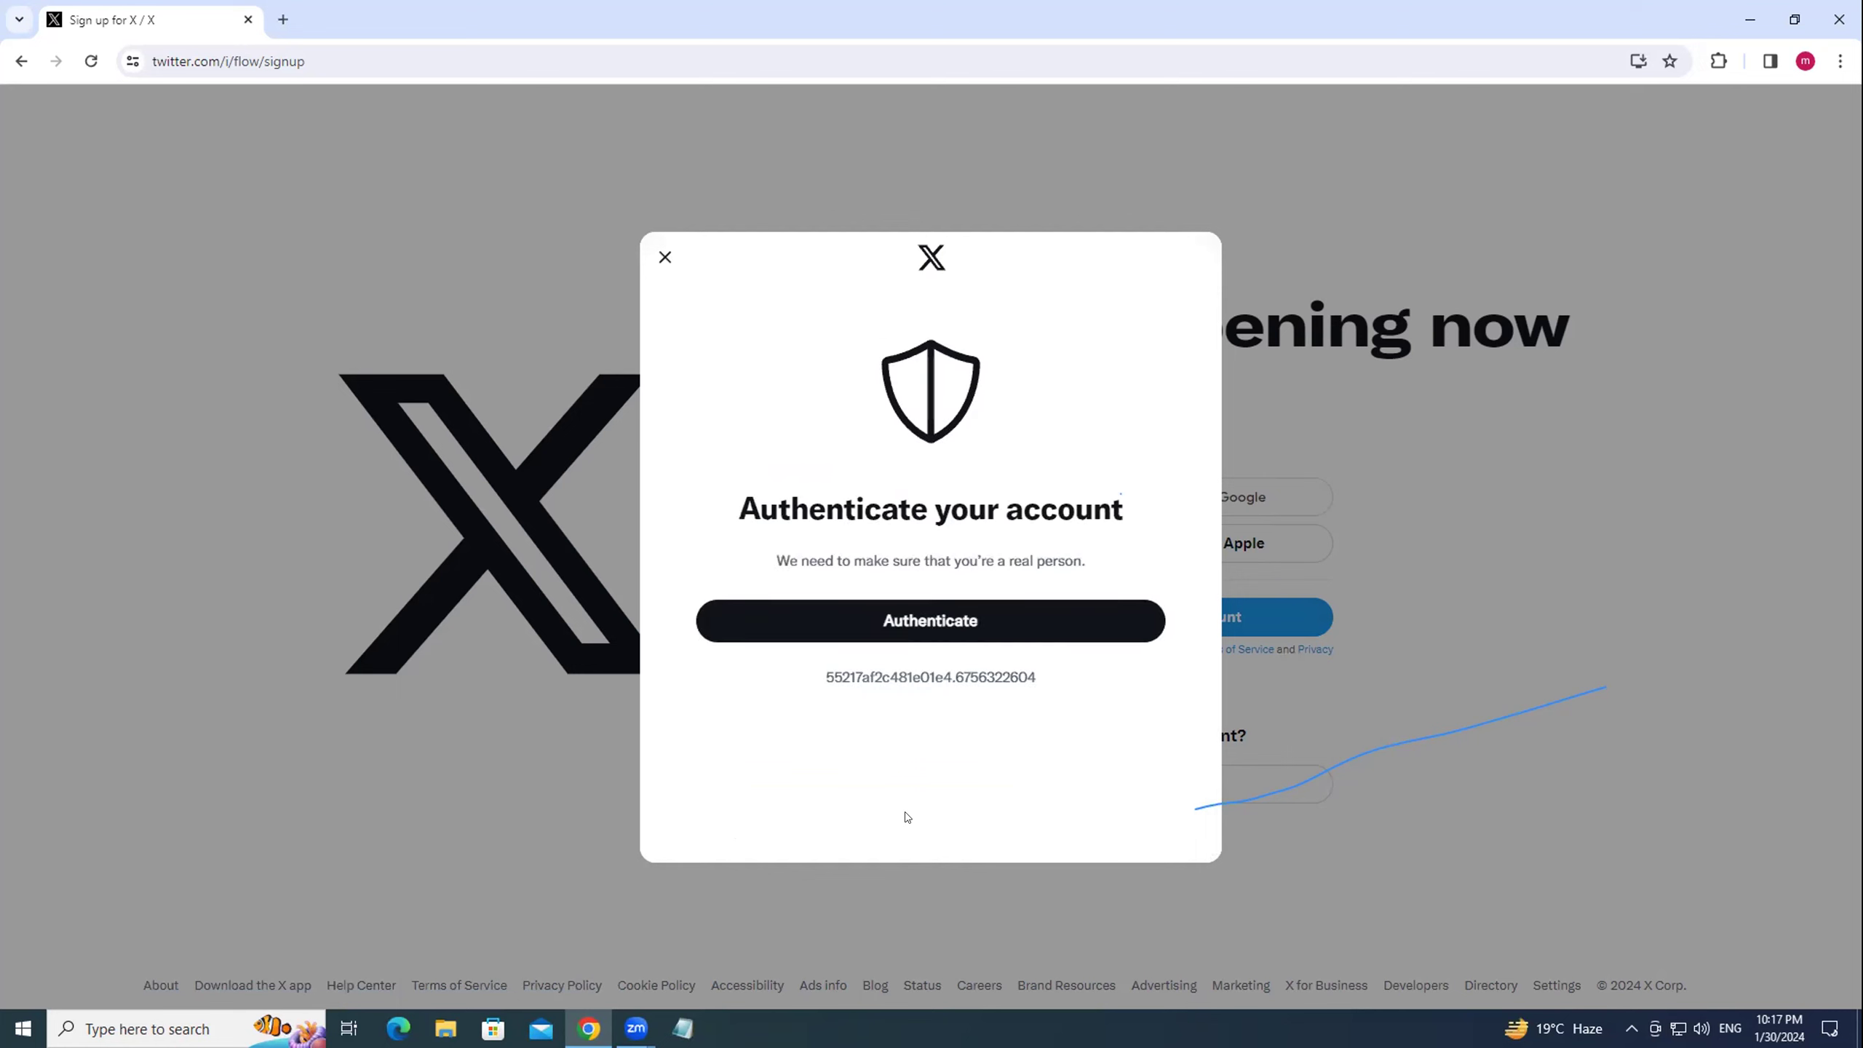
Start the verification puzzle and pick the split-icon cube in rounds one and two.
click(983, 620)
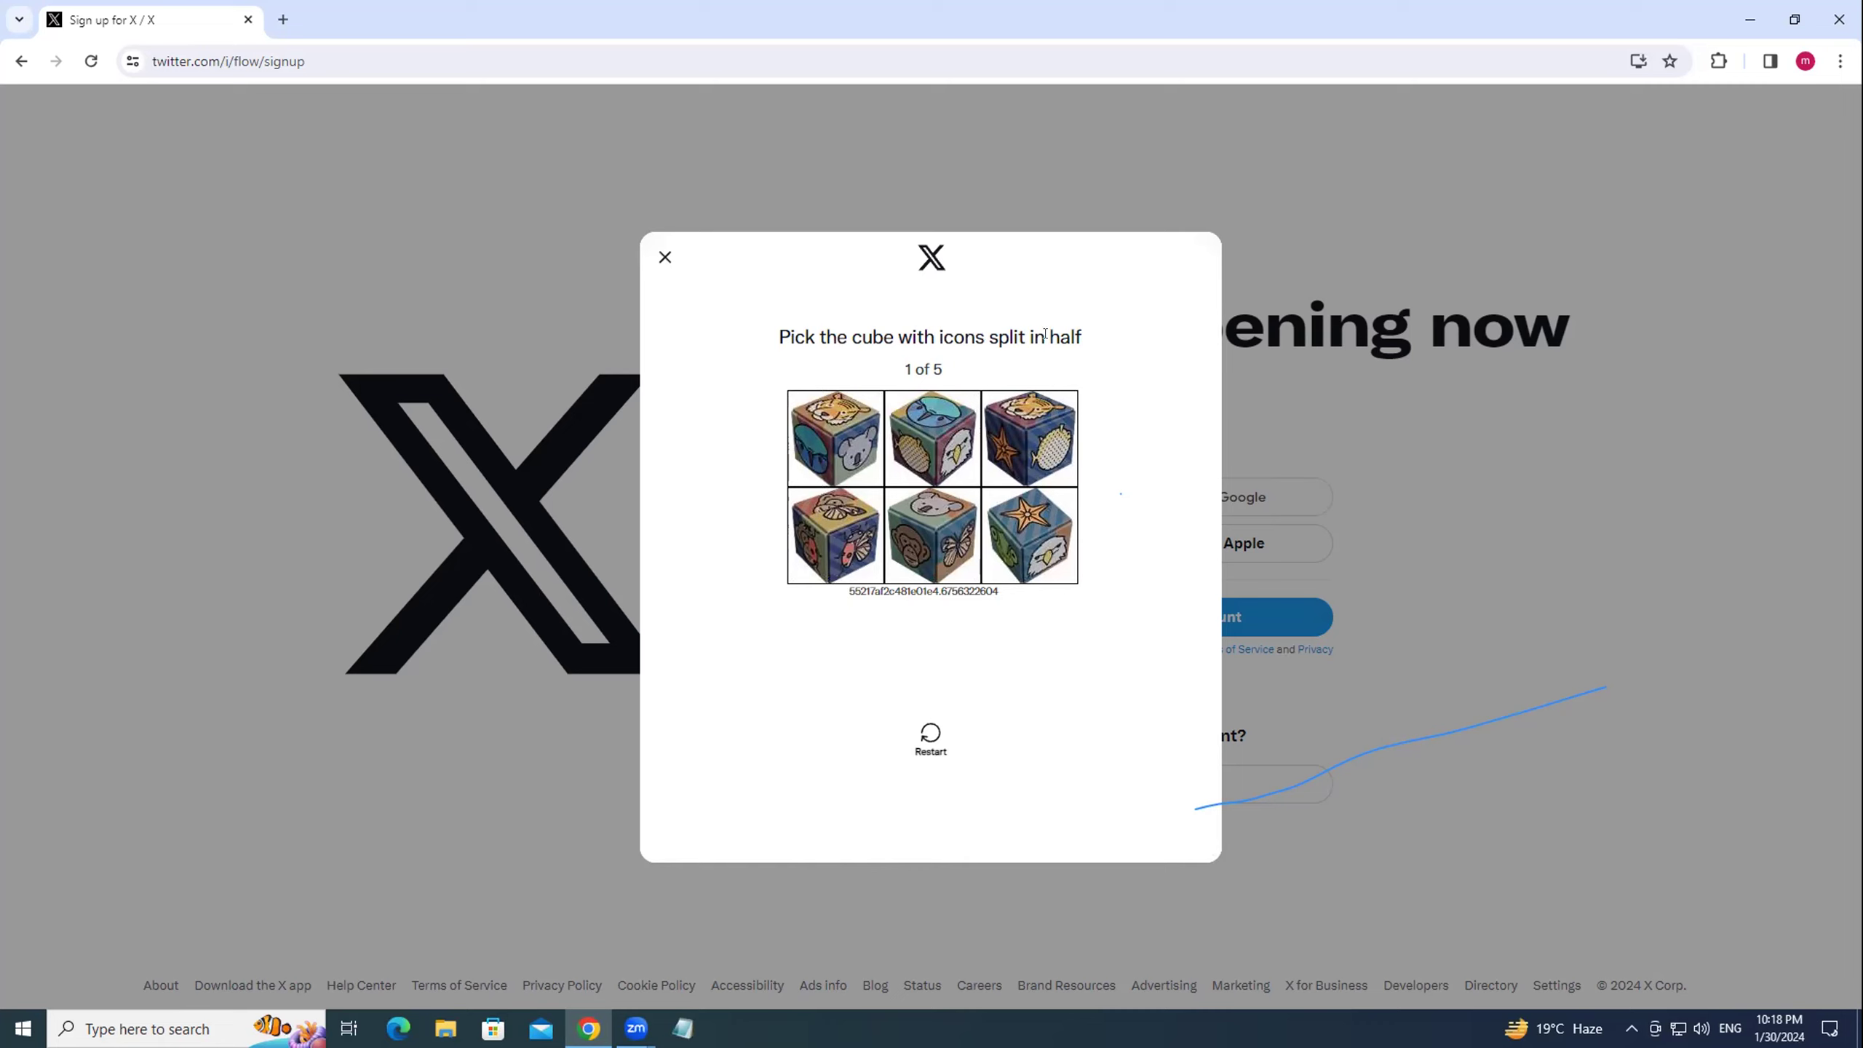
click(800, 526)
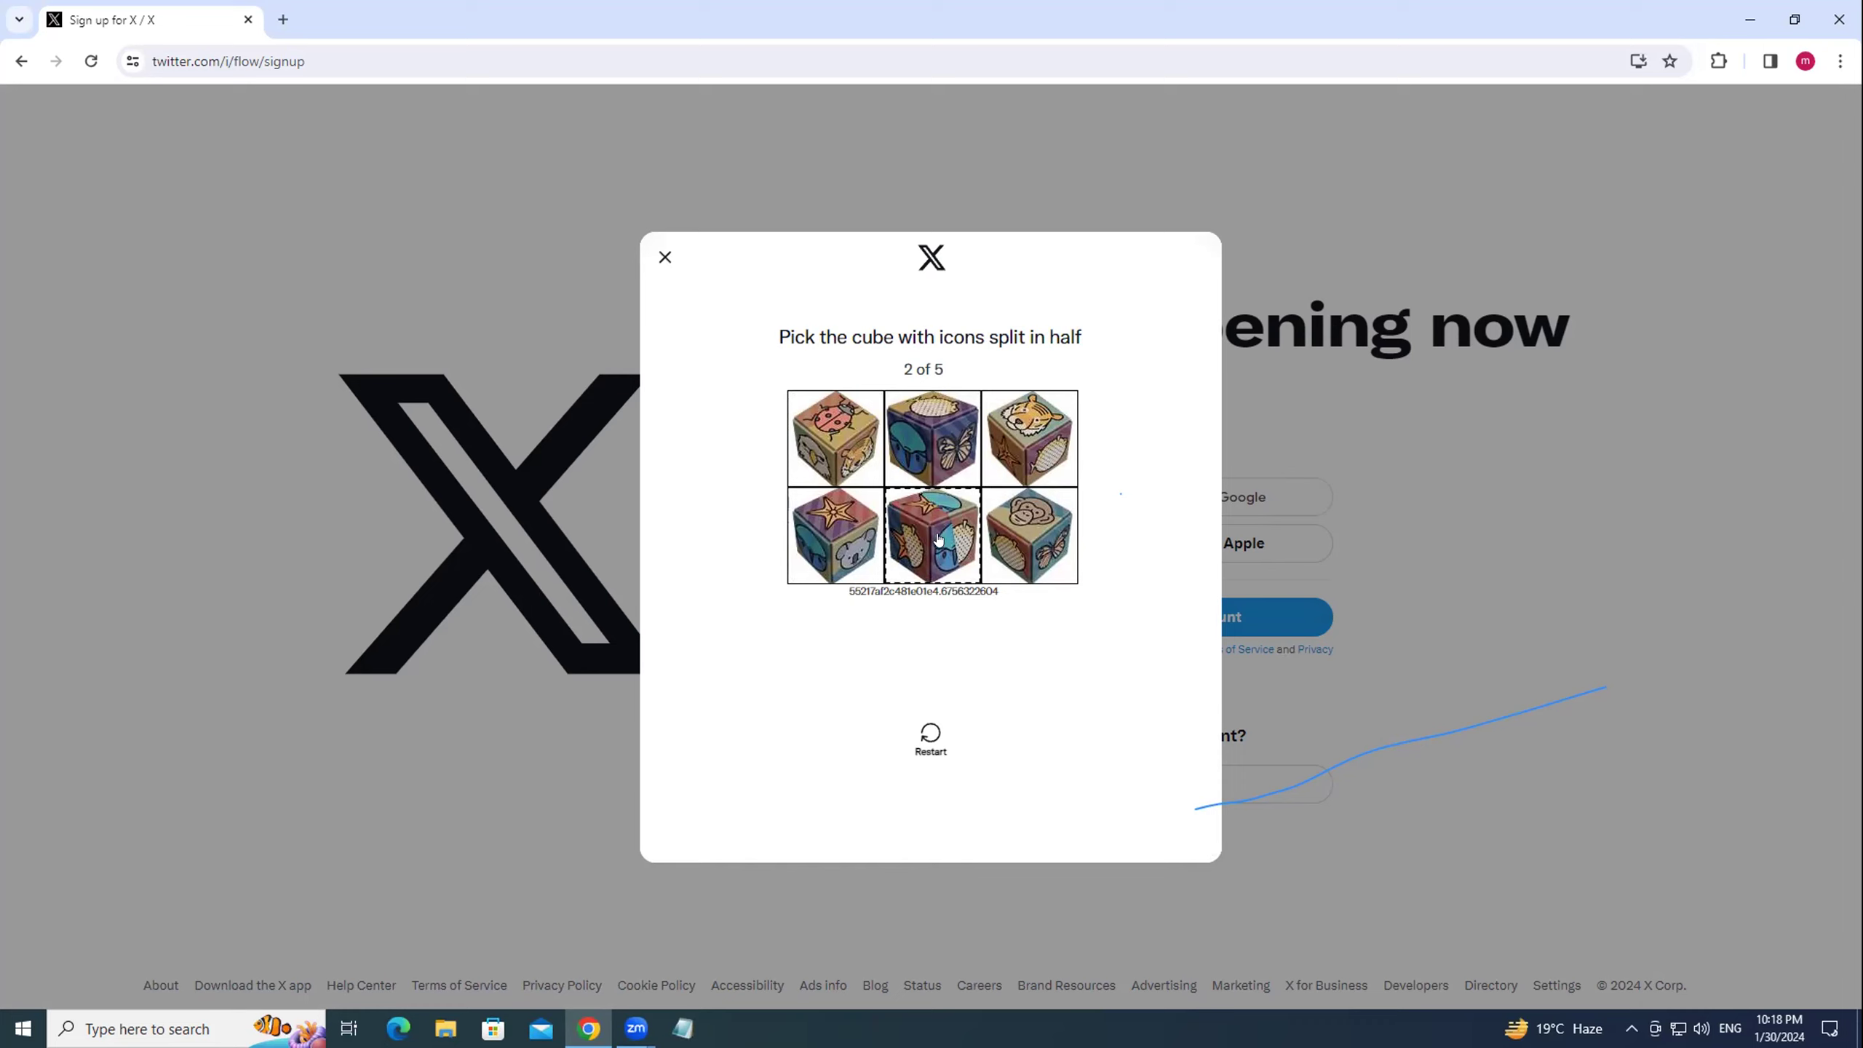
click(939, 539)
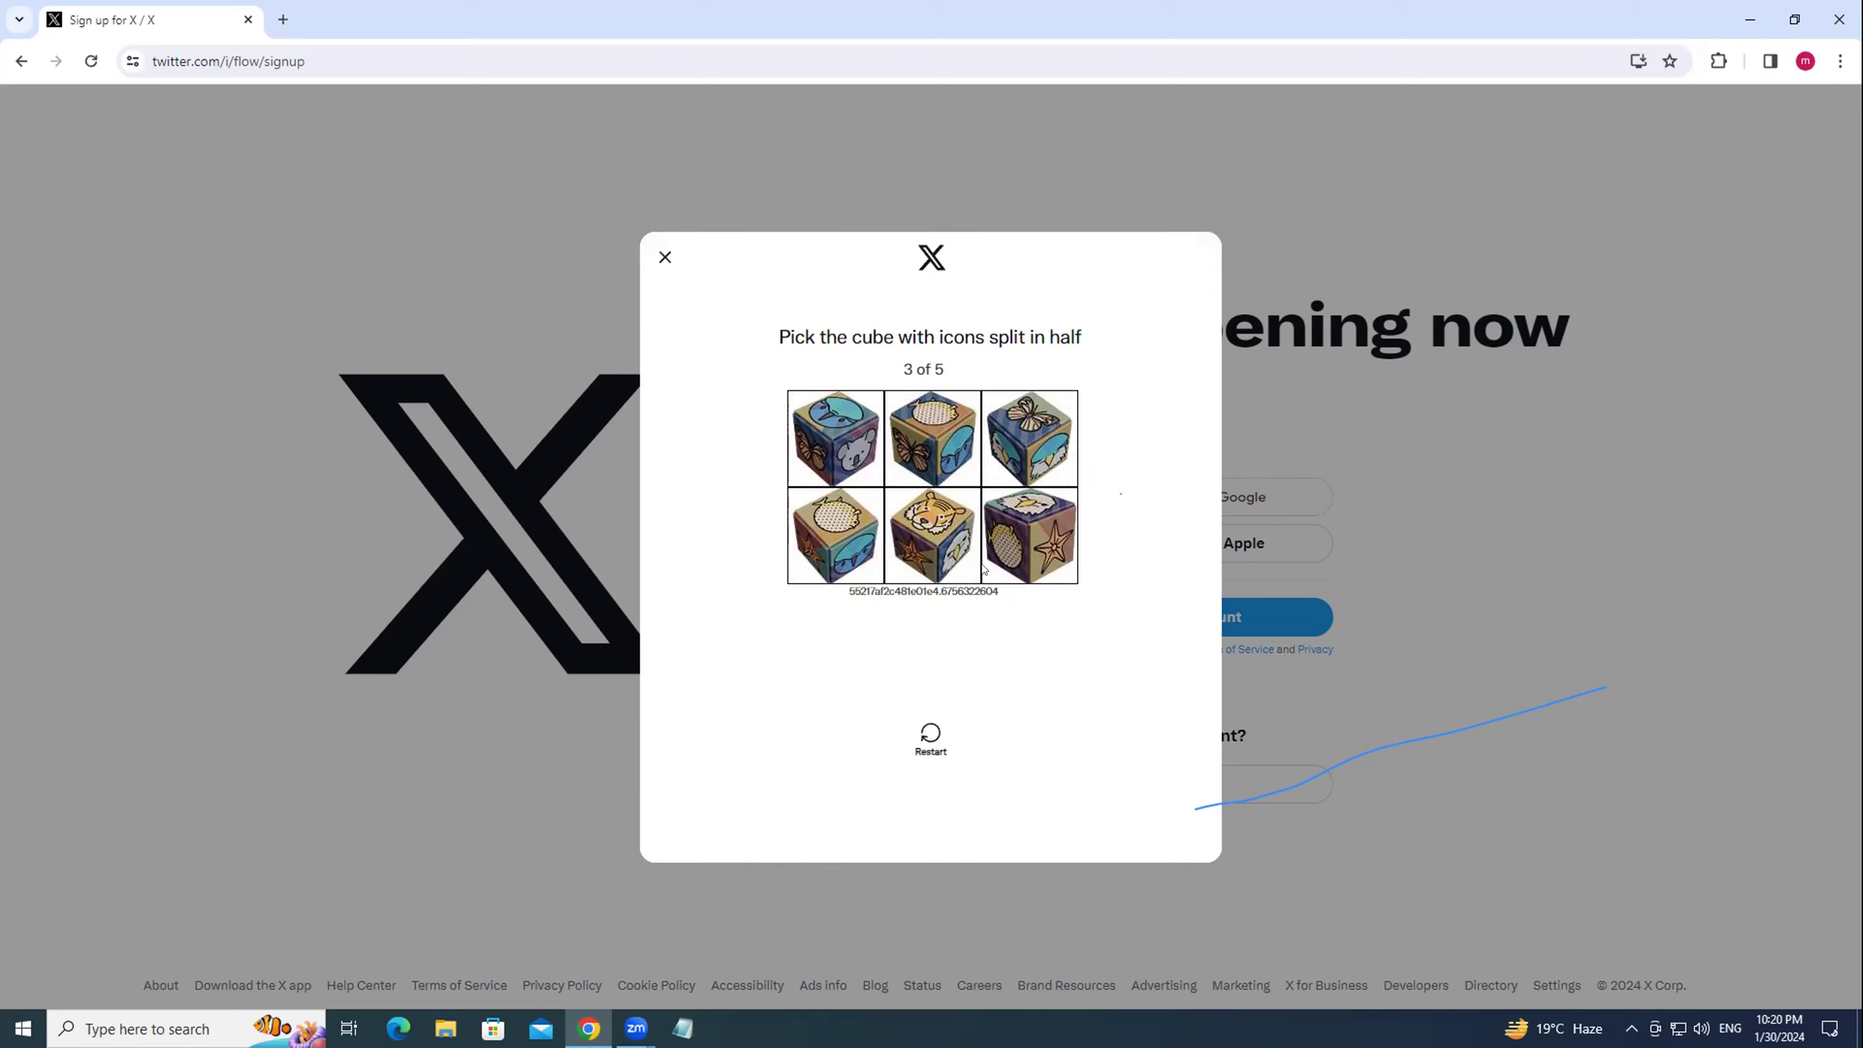
Pick the split-icon cube in rounds three to five, then retry the failed verification.
click(932, 438)
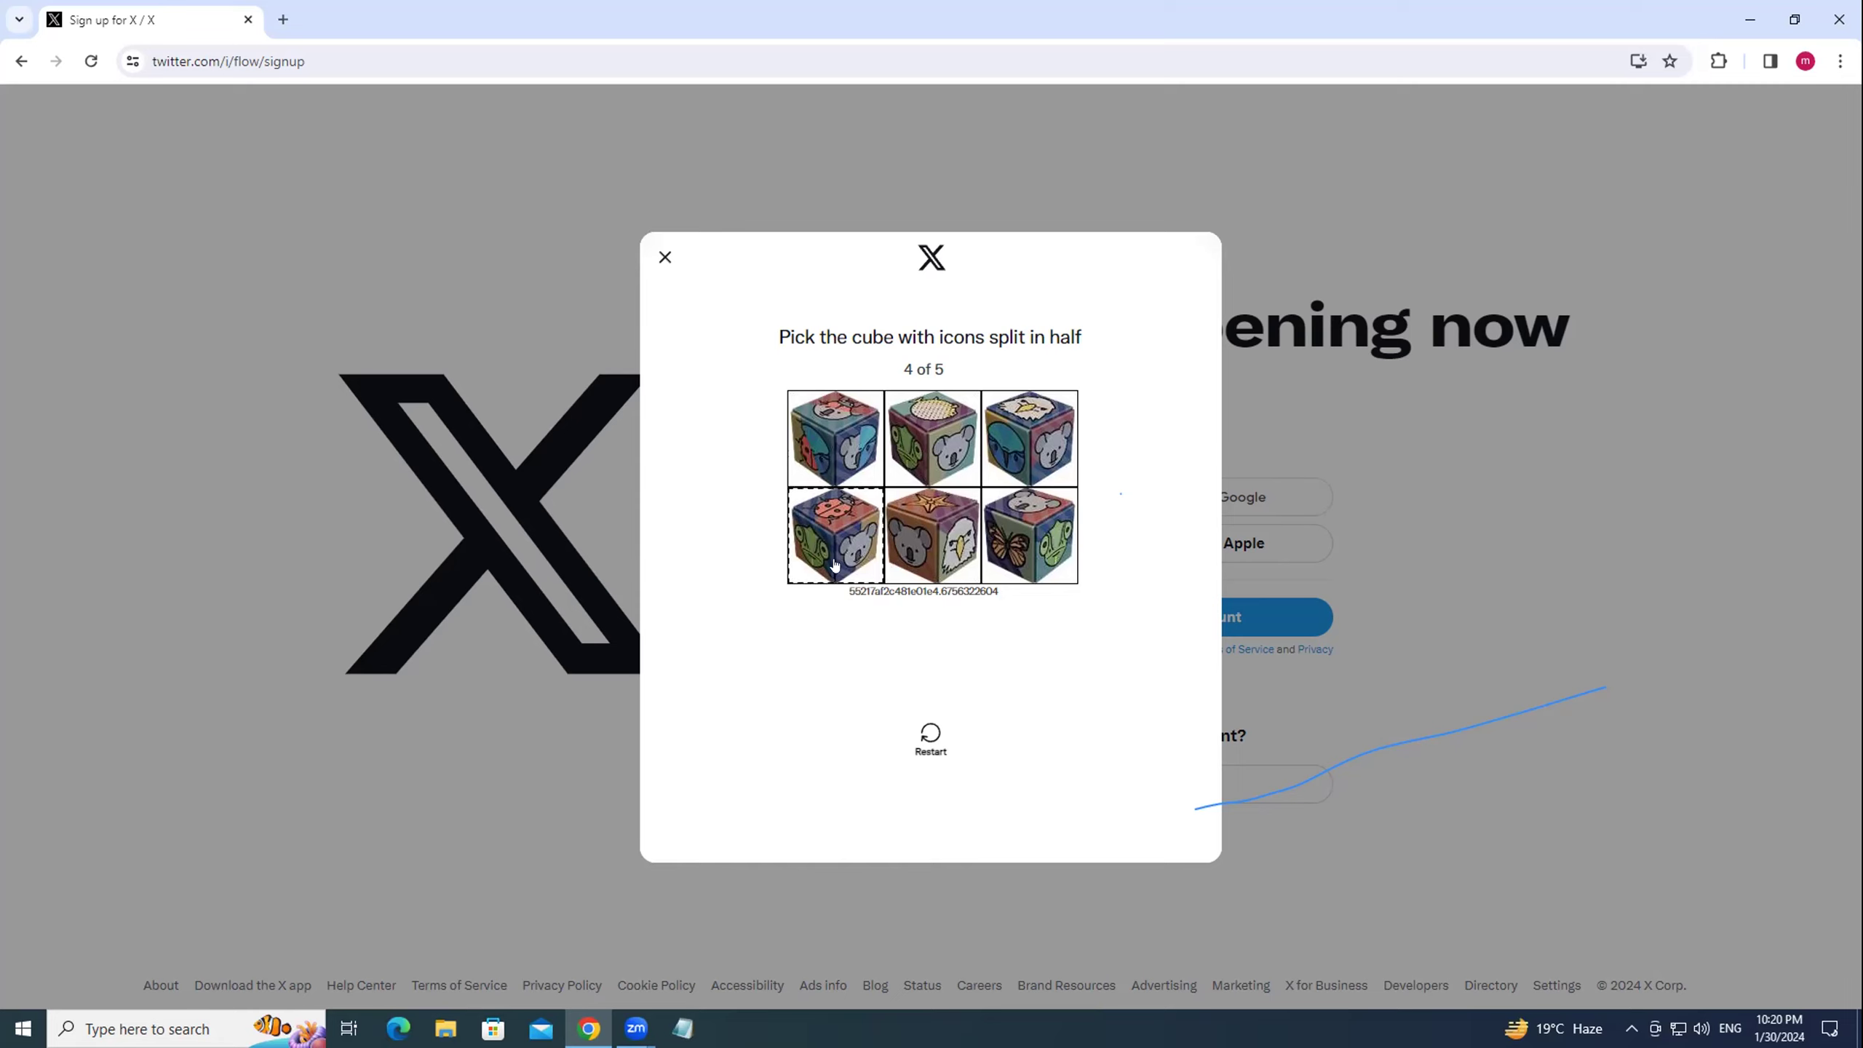
click(820, 533)
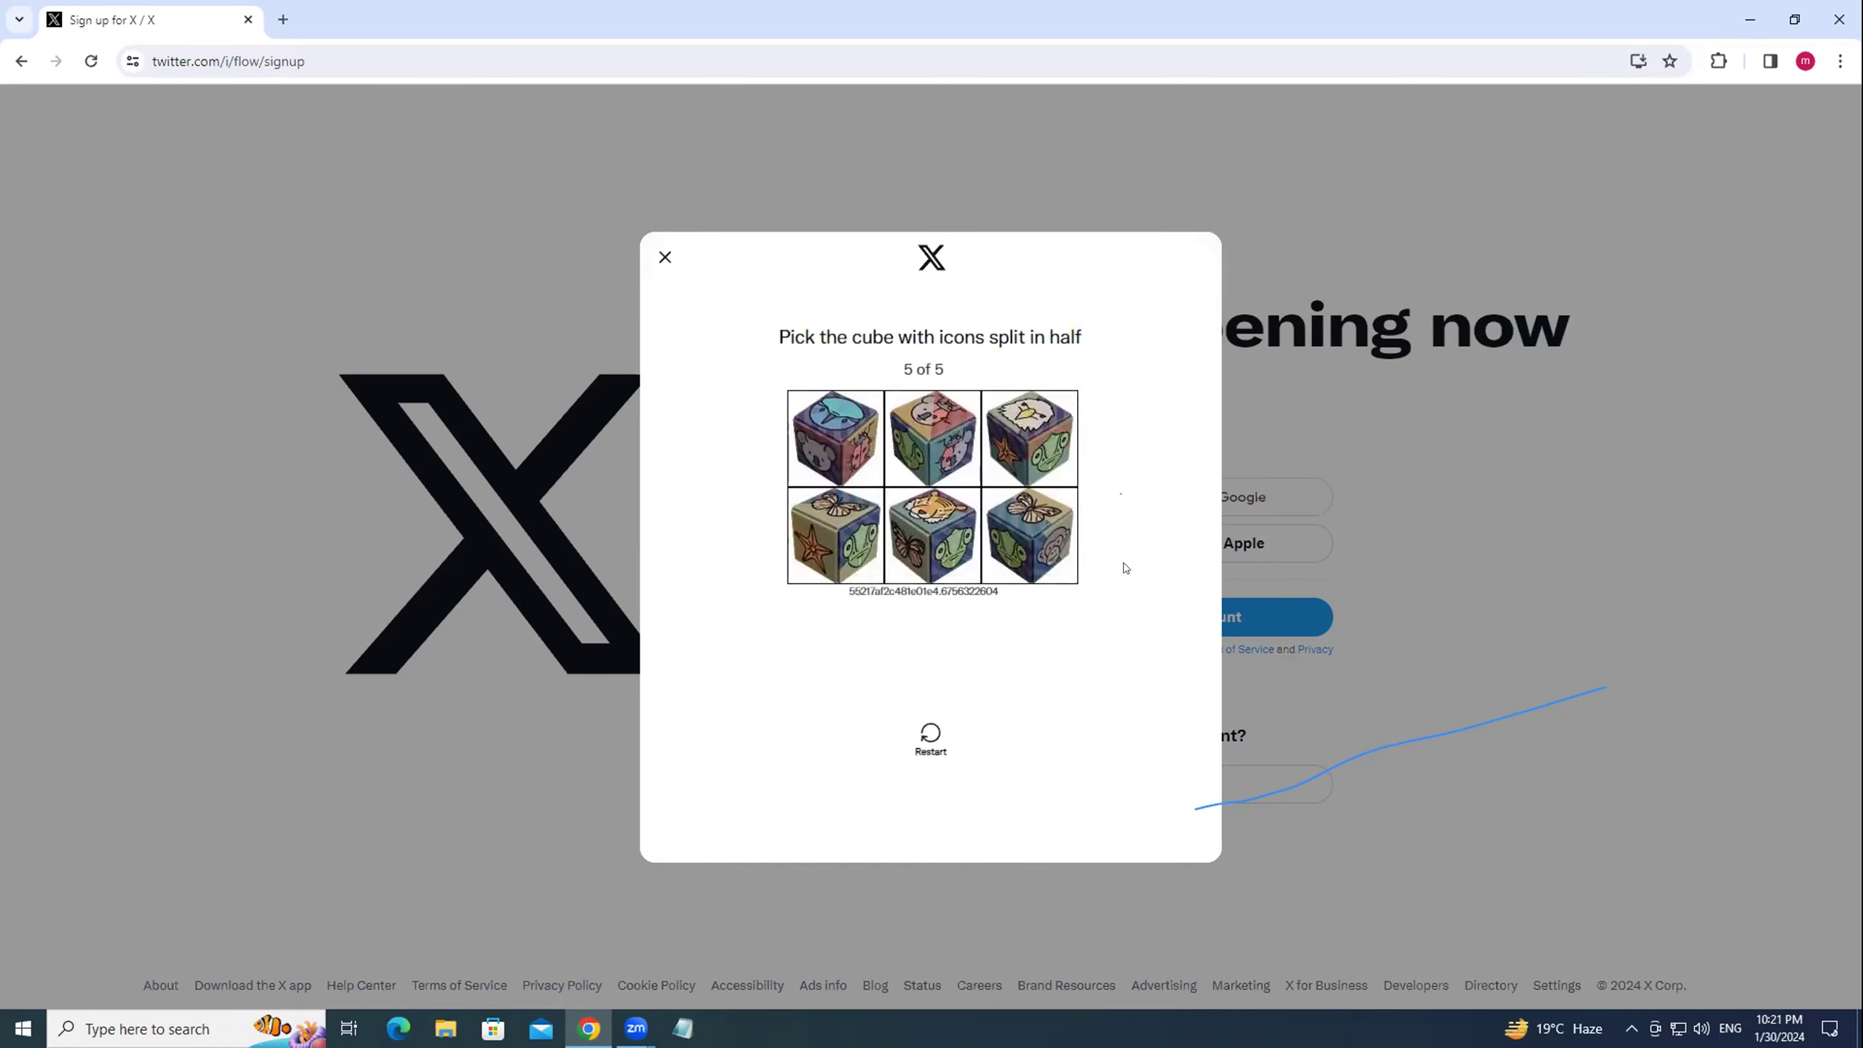
click(931, 426)
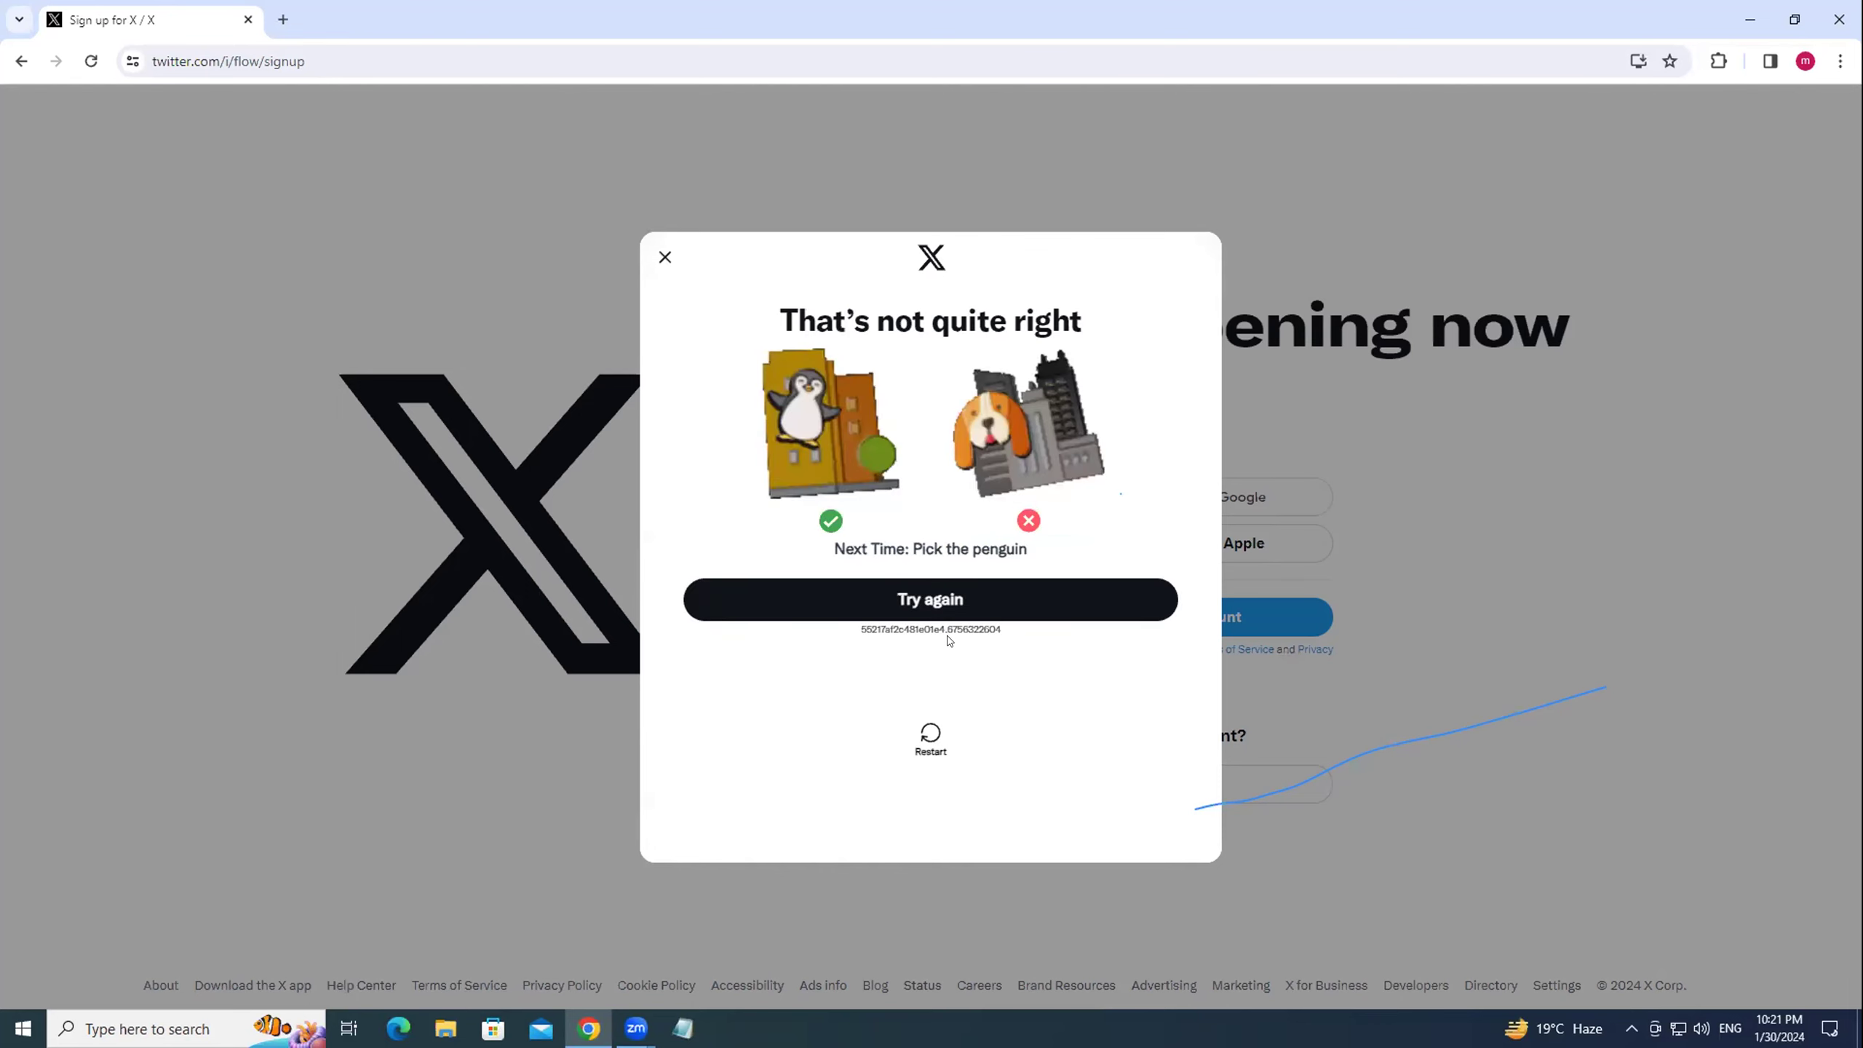
click(930, 734)
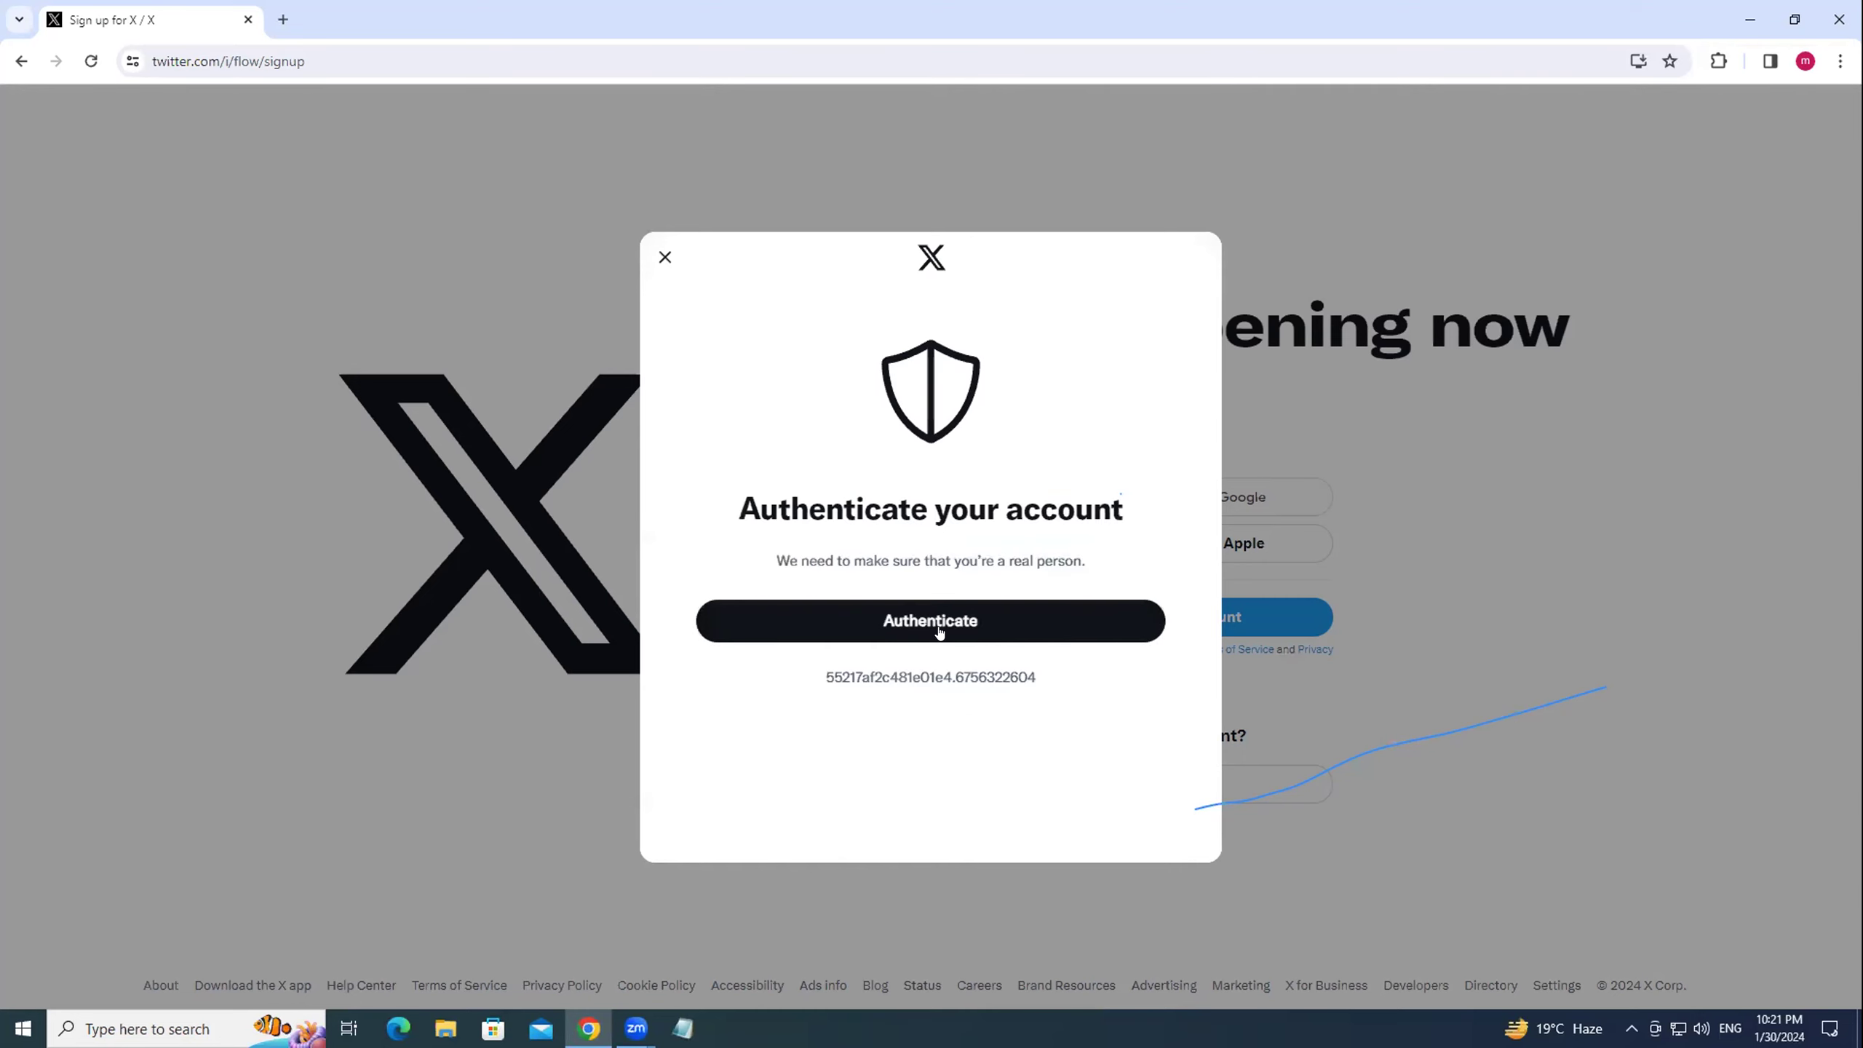
Restart the puzzle and pick the penguin in all five rounds to pass verification.
click(983, 622)
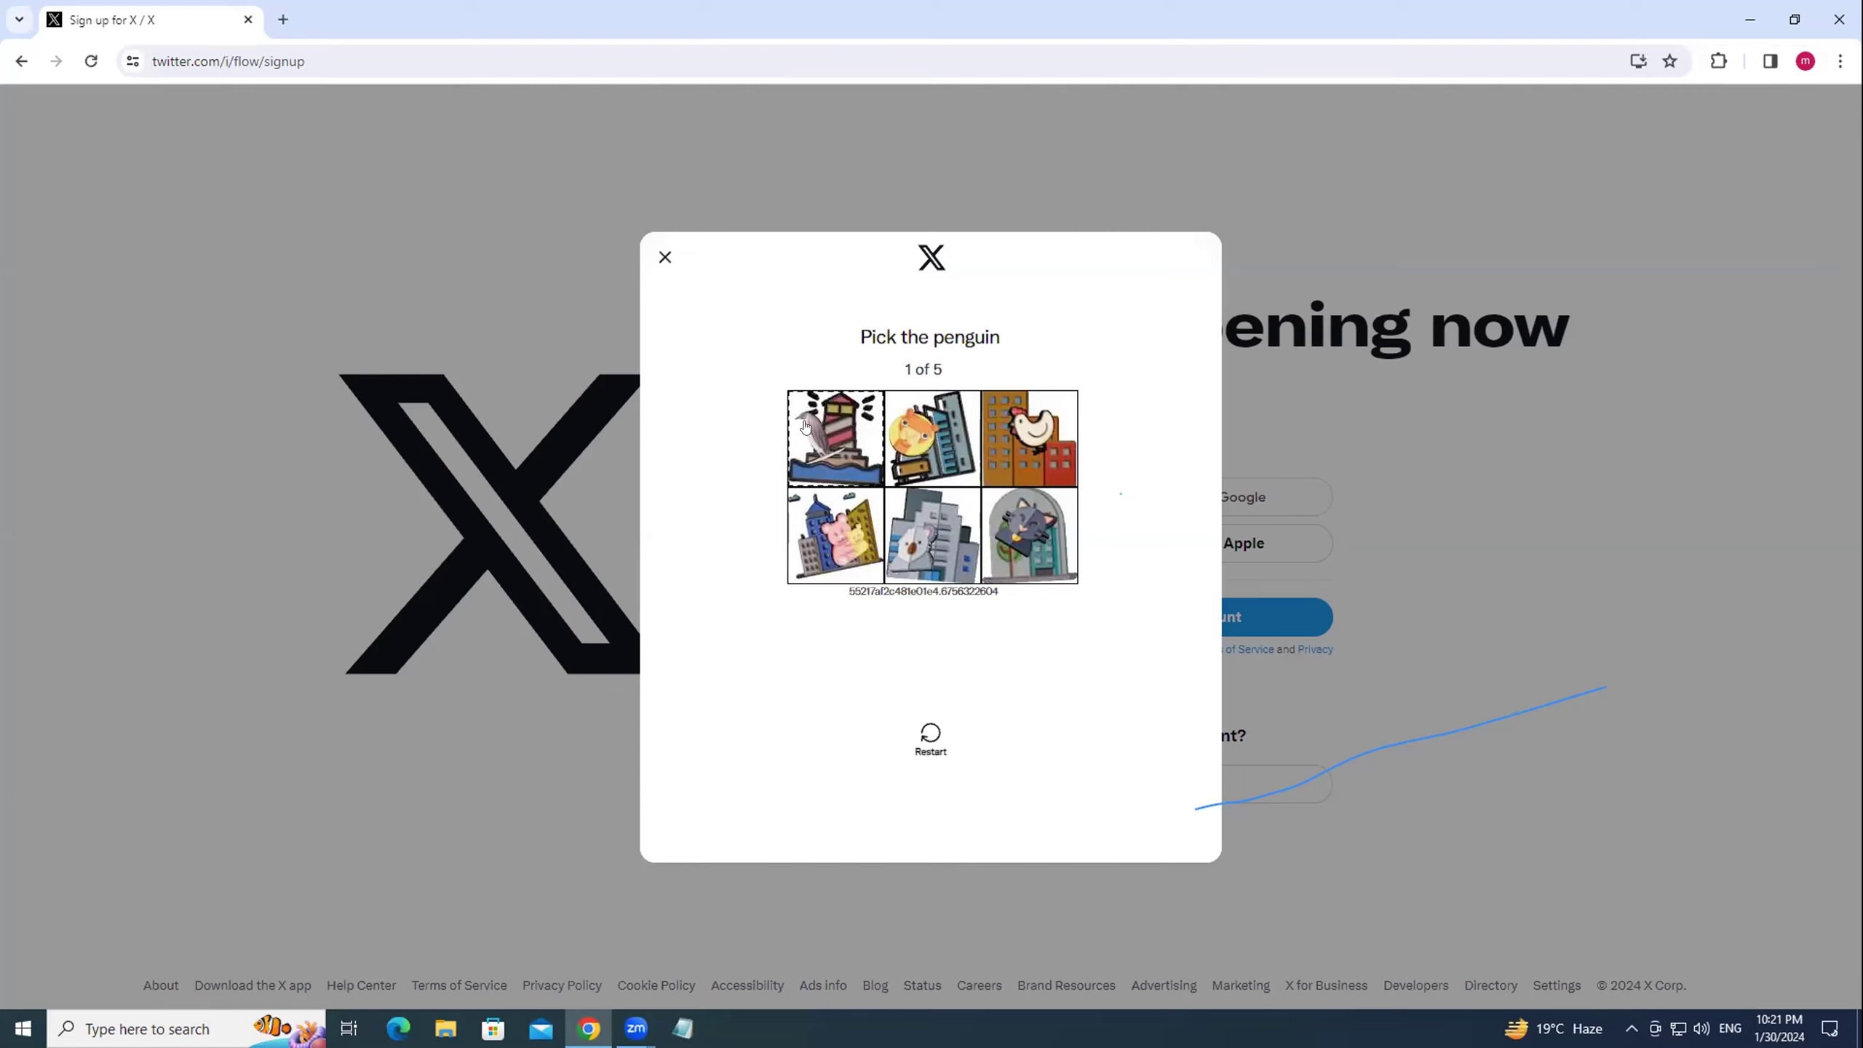
click(805, 426)
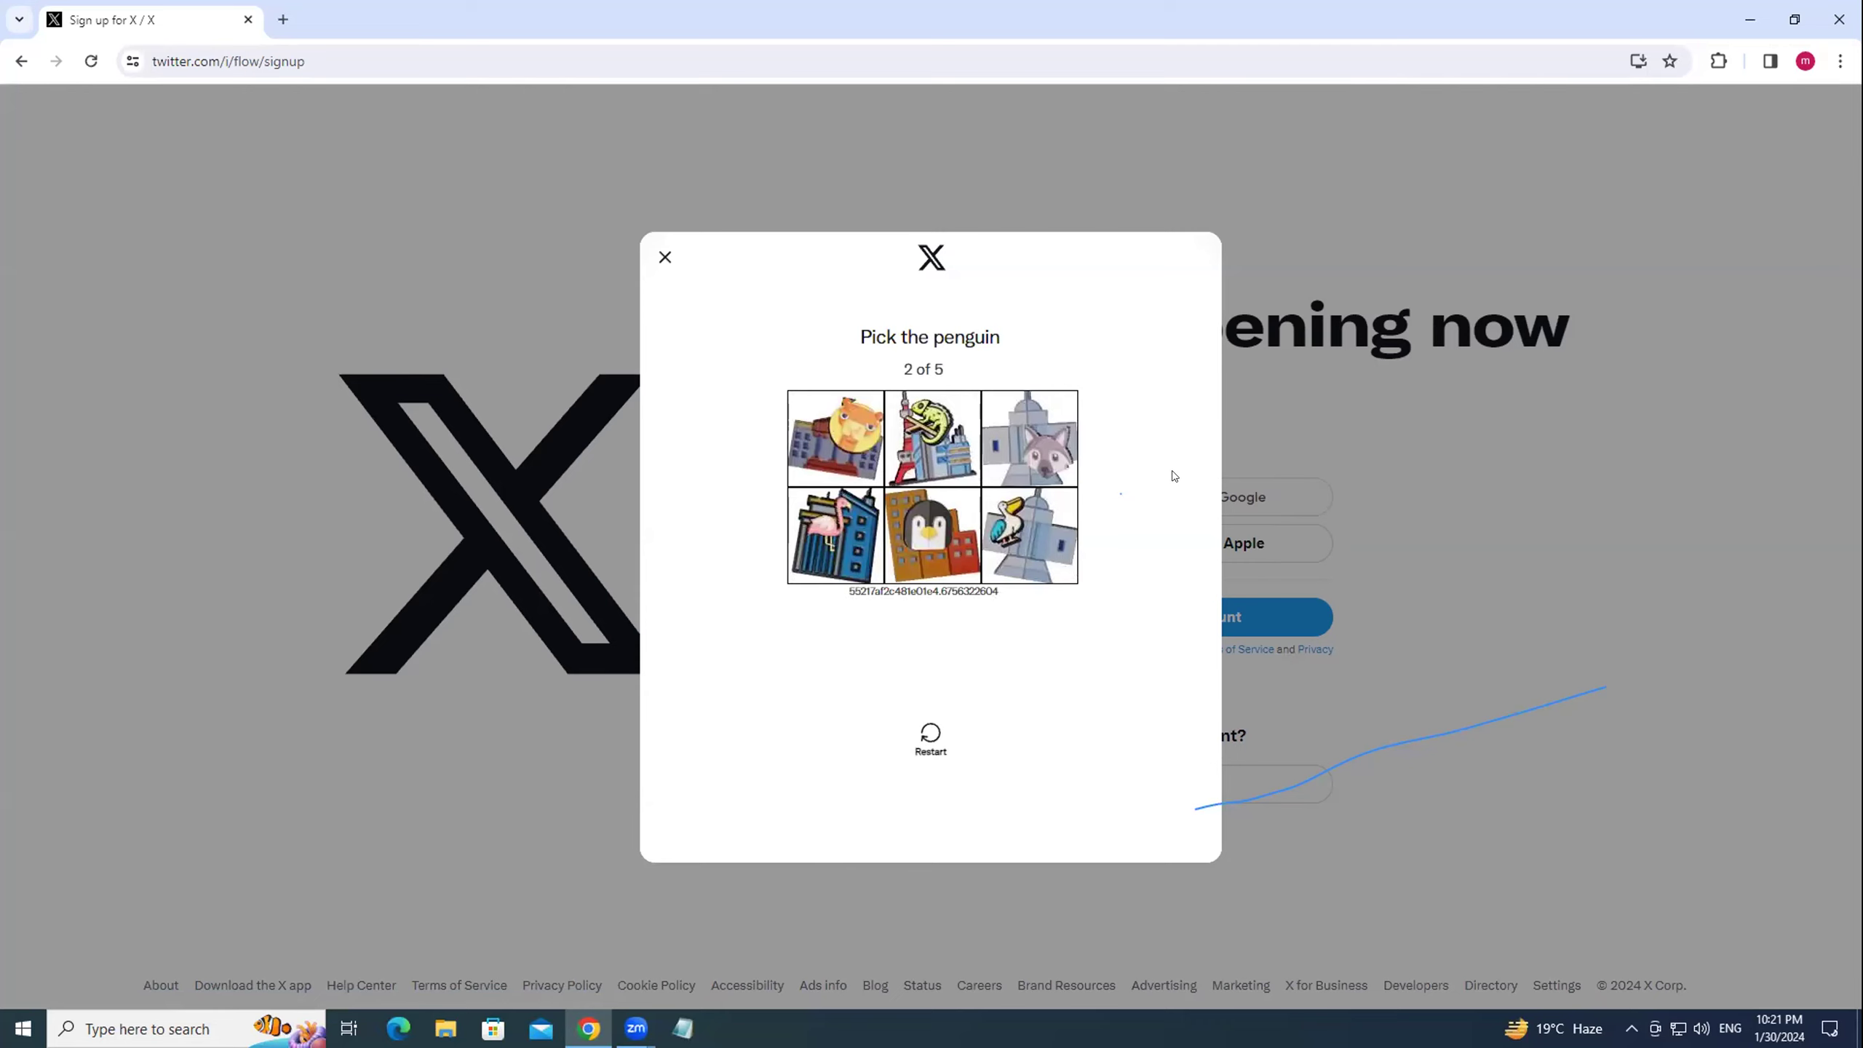
click(909, 526)
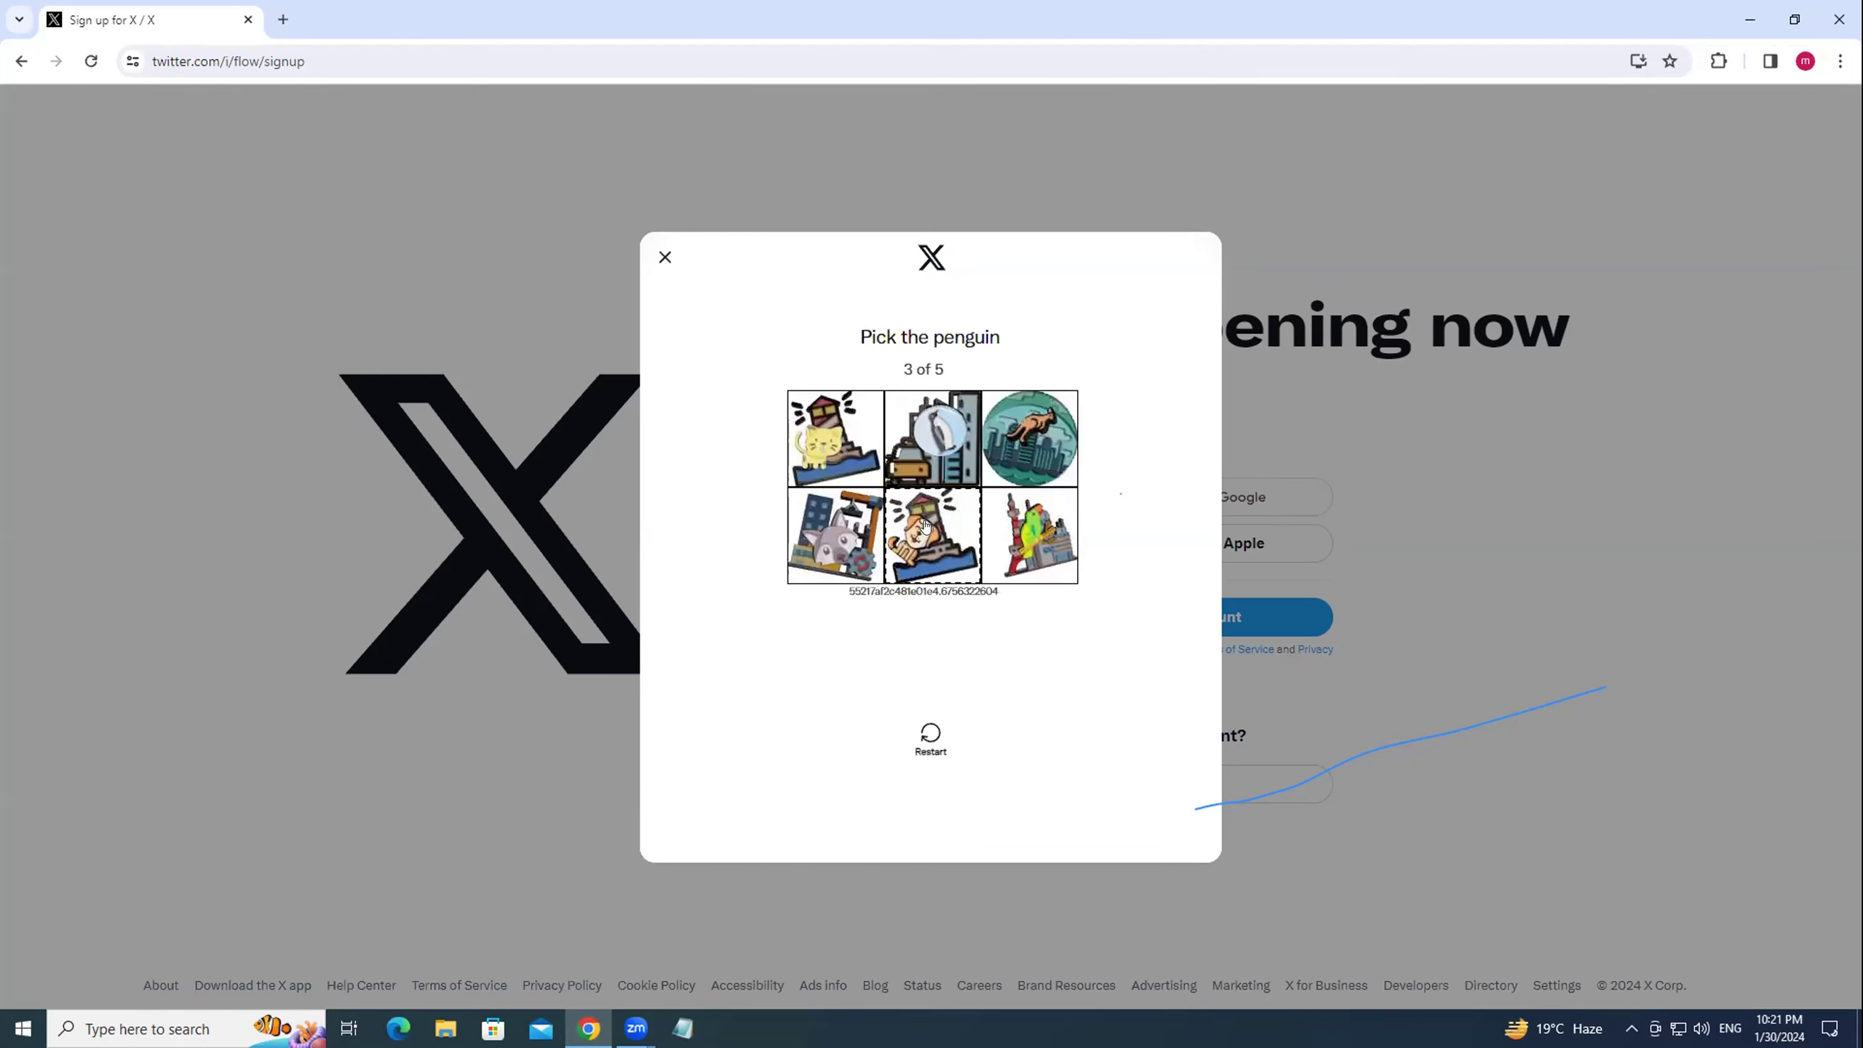
click(921, 432)
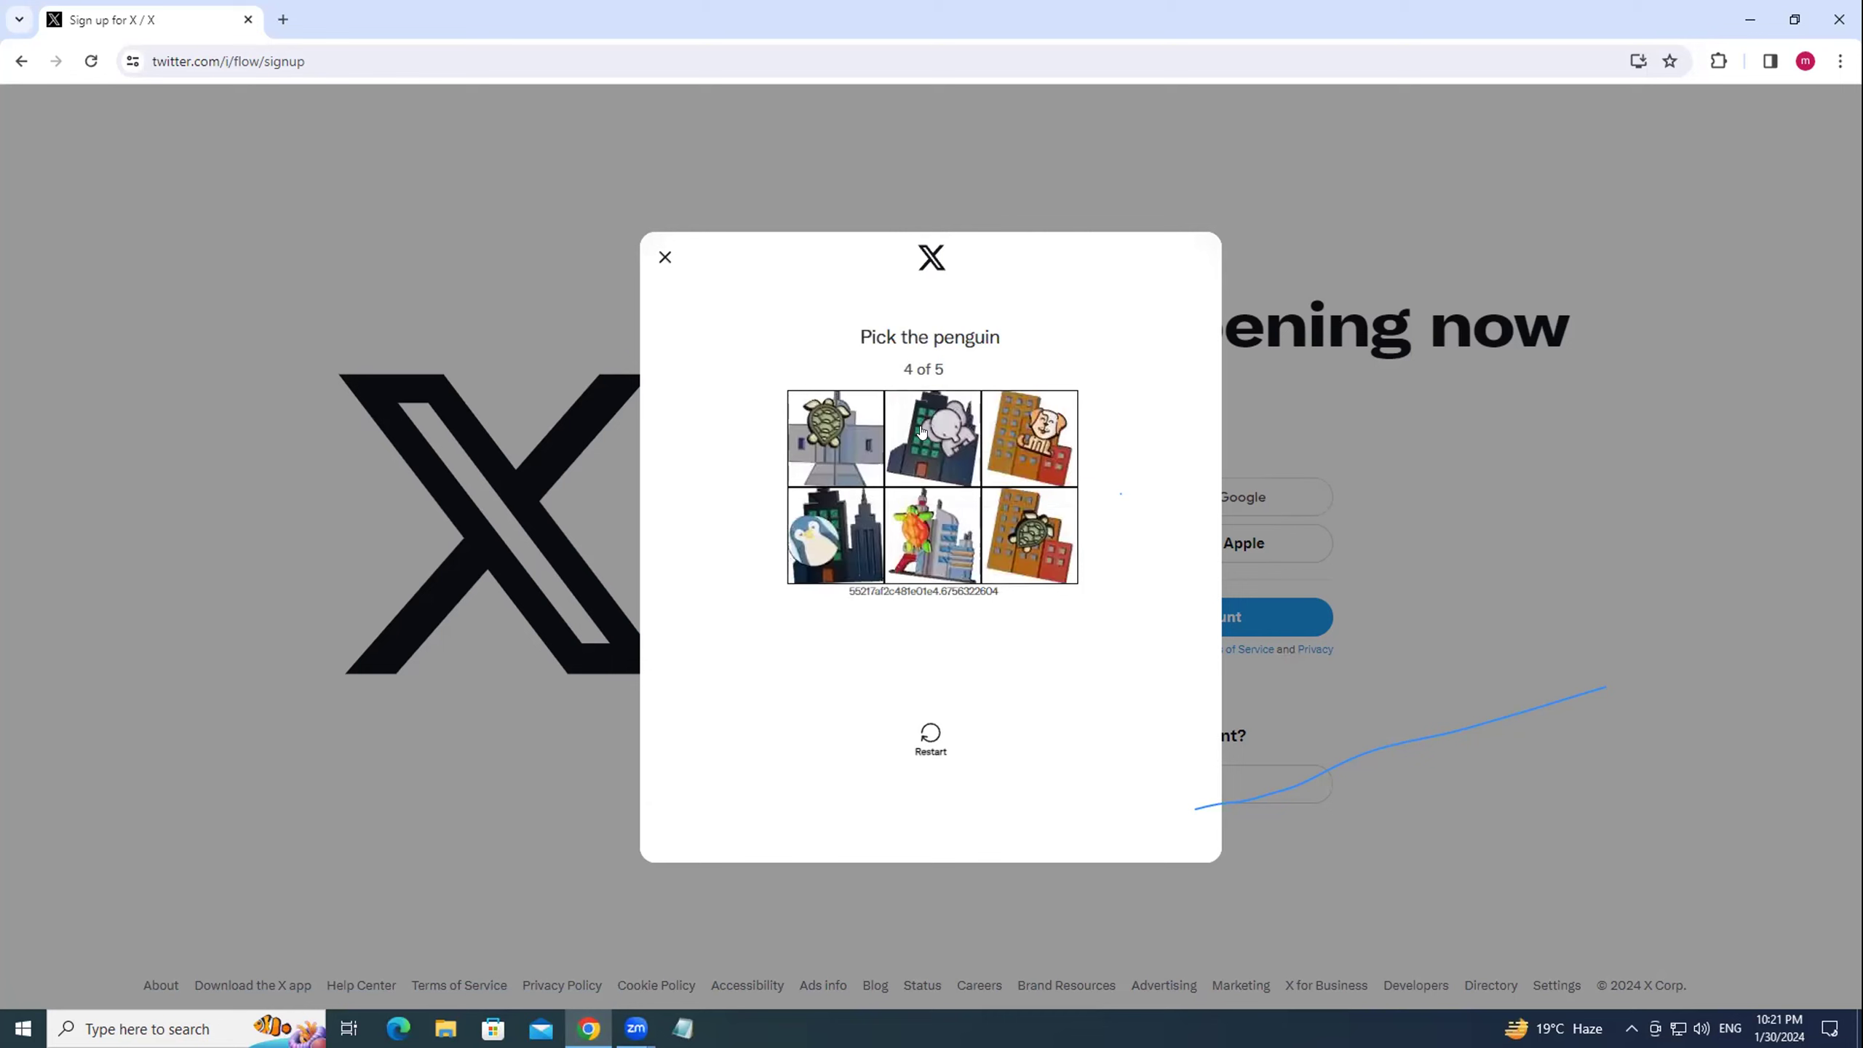
click(821, 520)
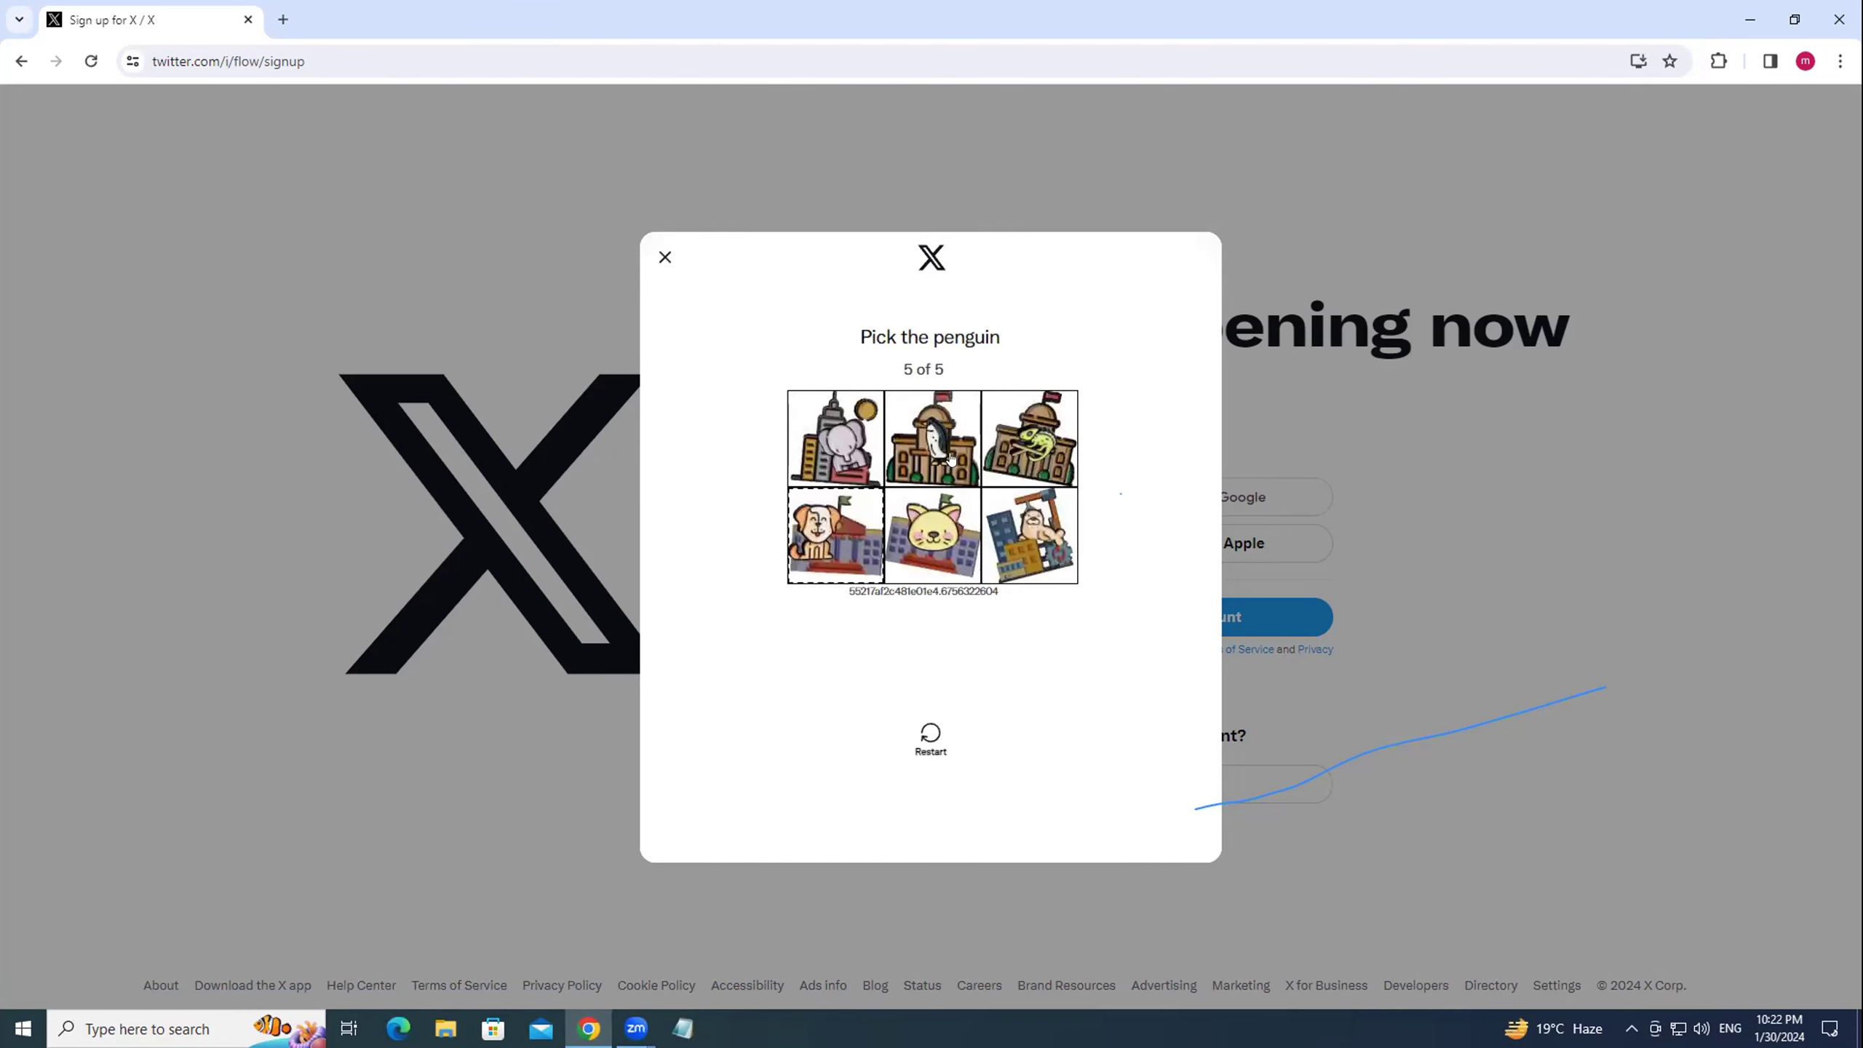
click(934, 439)
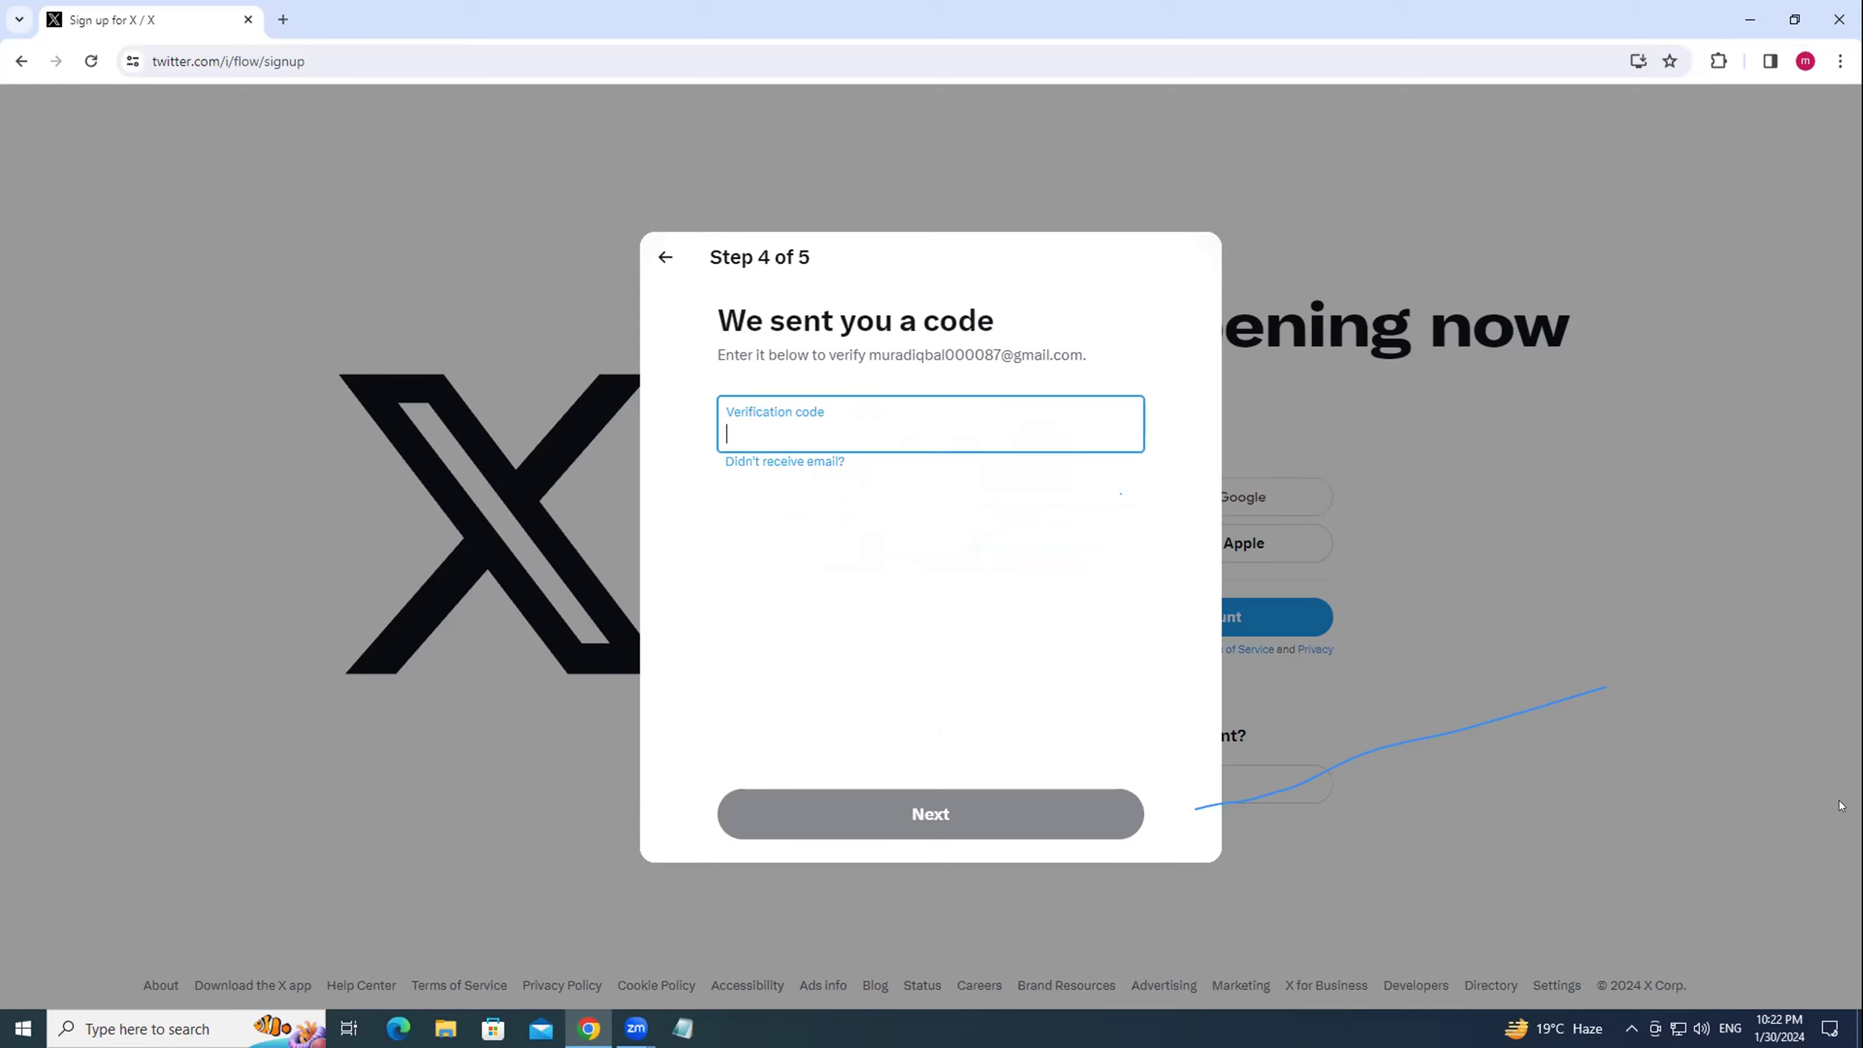
Open the X verification email in Gmail from a new browser tab.
click(284, 19)
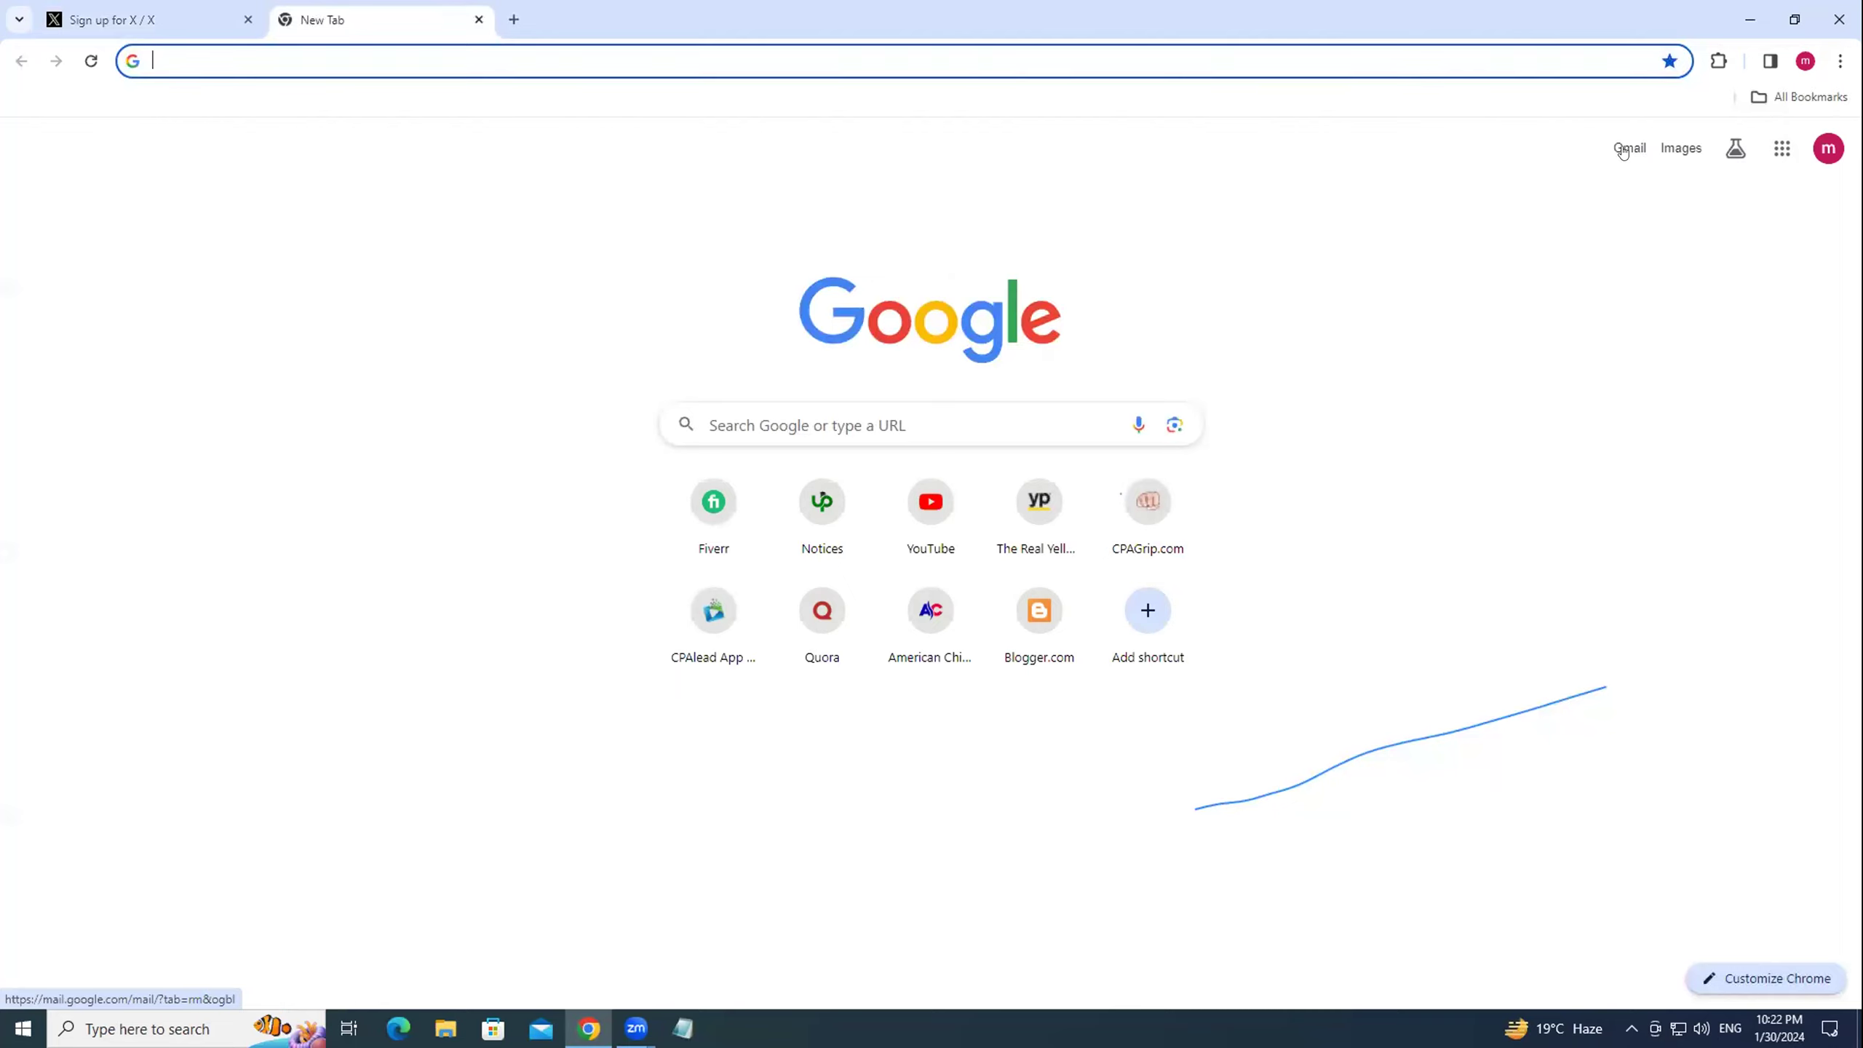
click(1627, 148)
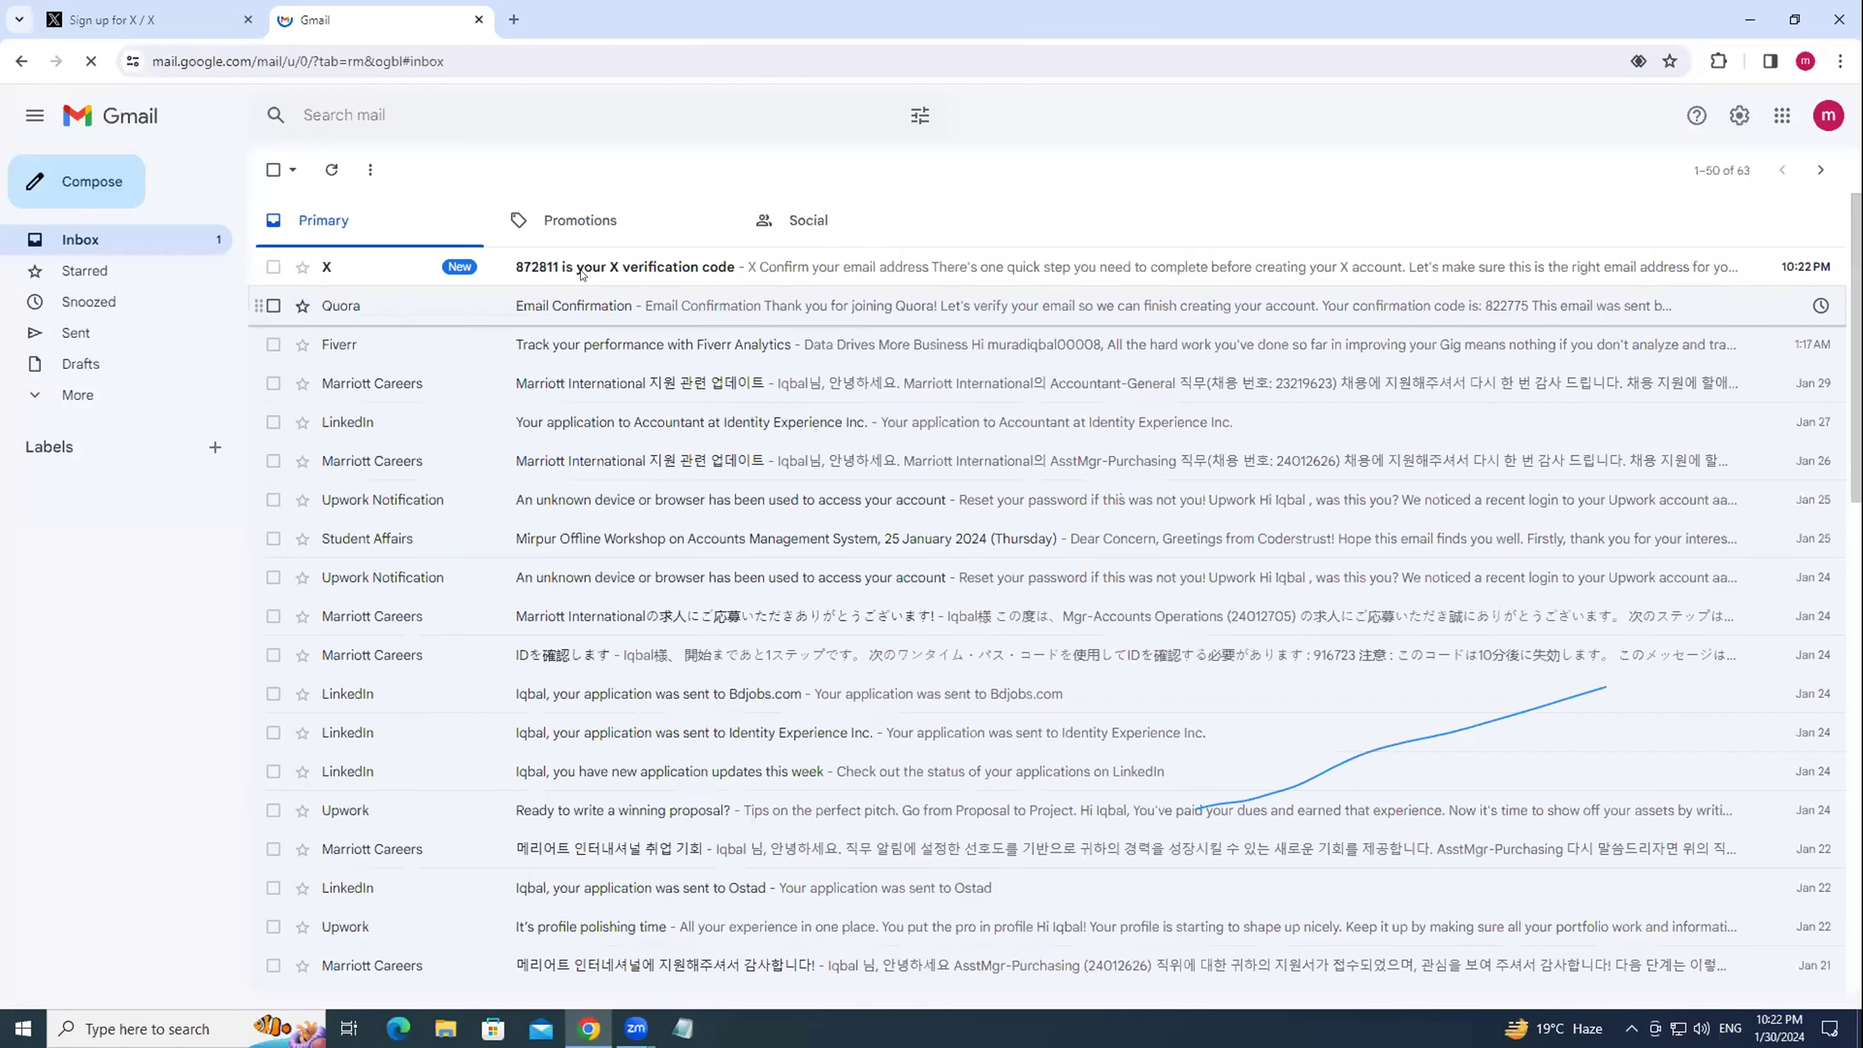
click(579, 273)
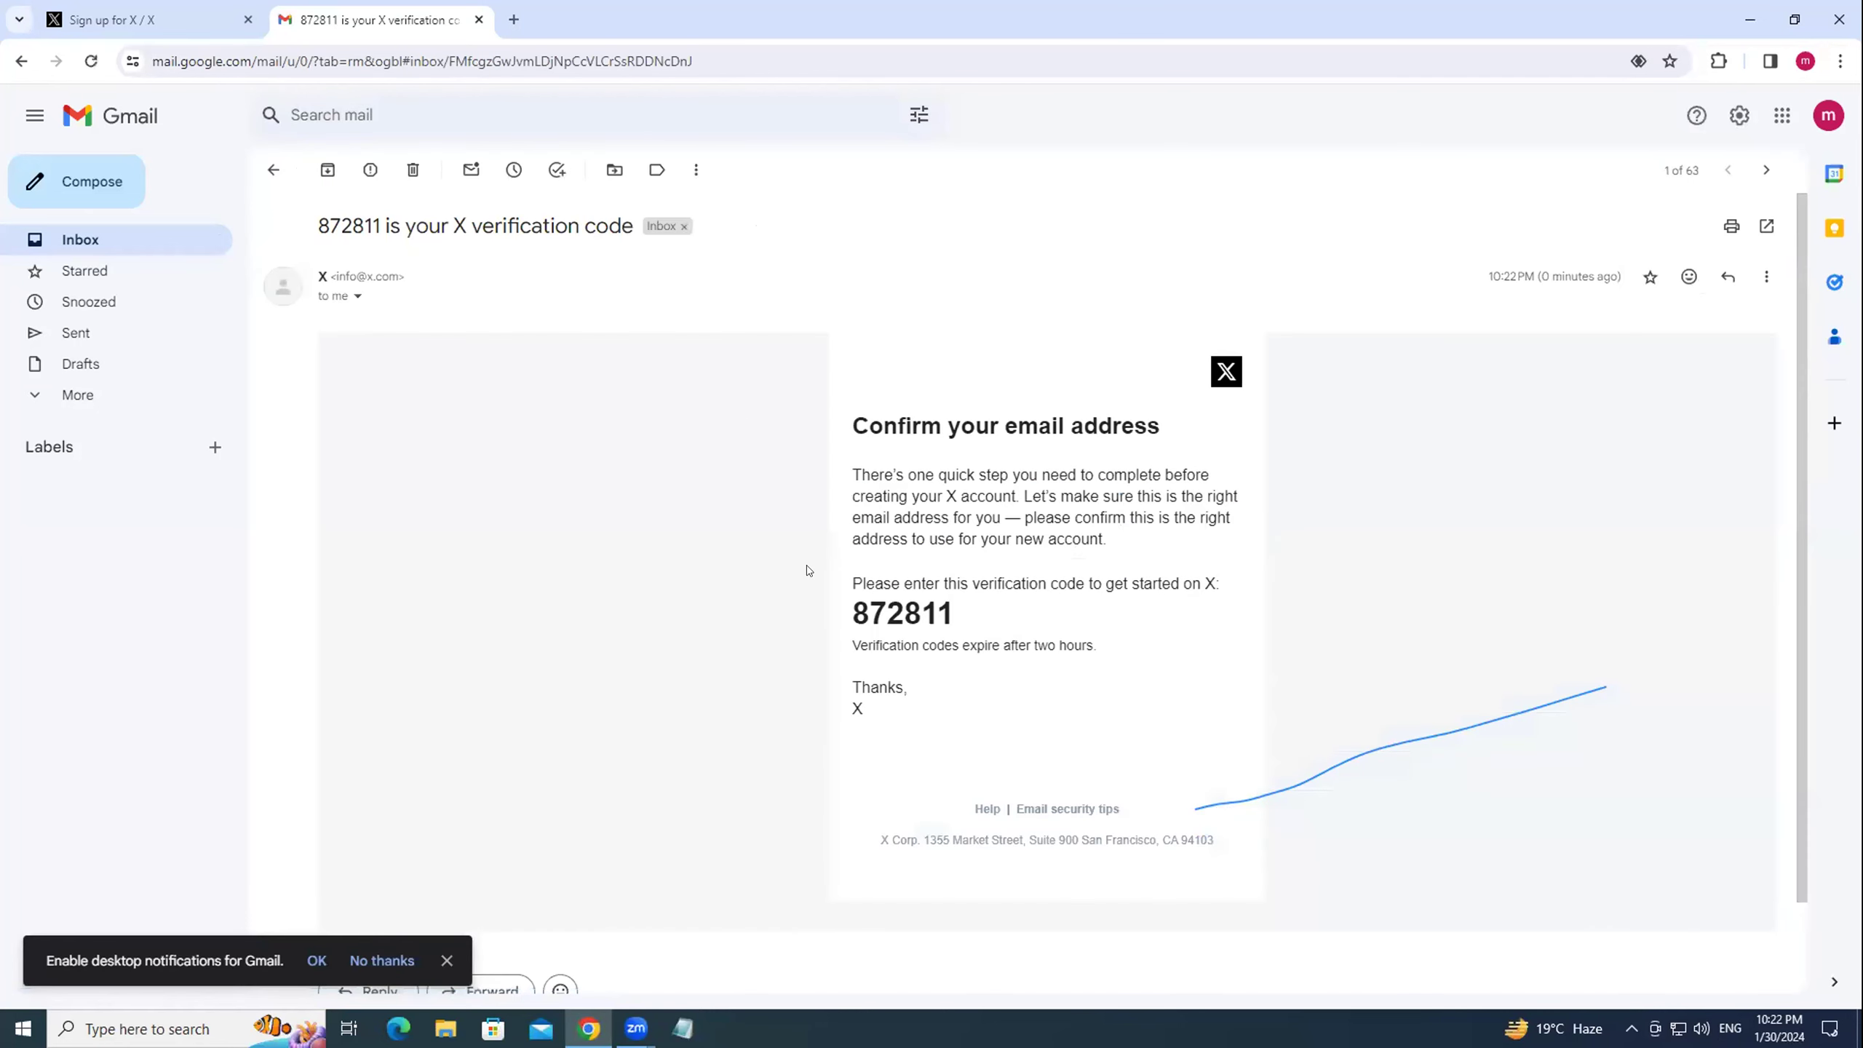
Copy the verification code and return to the X sign-up tab's code field.
drag(852, 615, 946, 614)
right_click(939, 616)
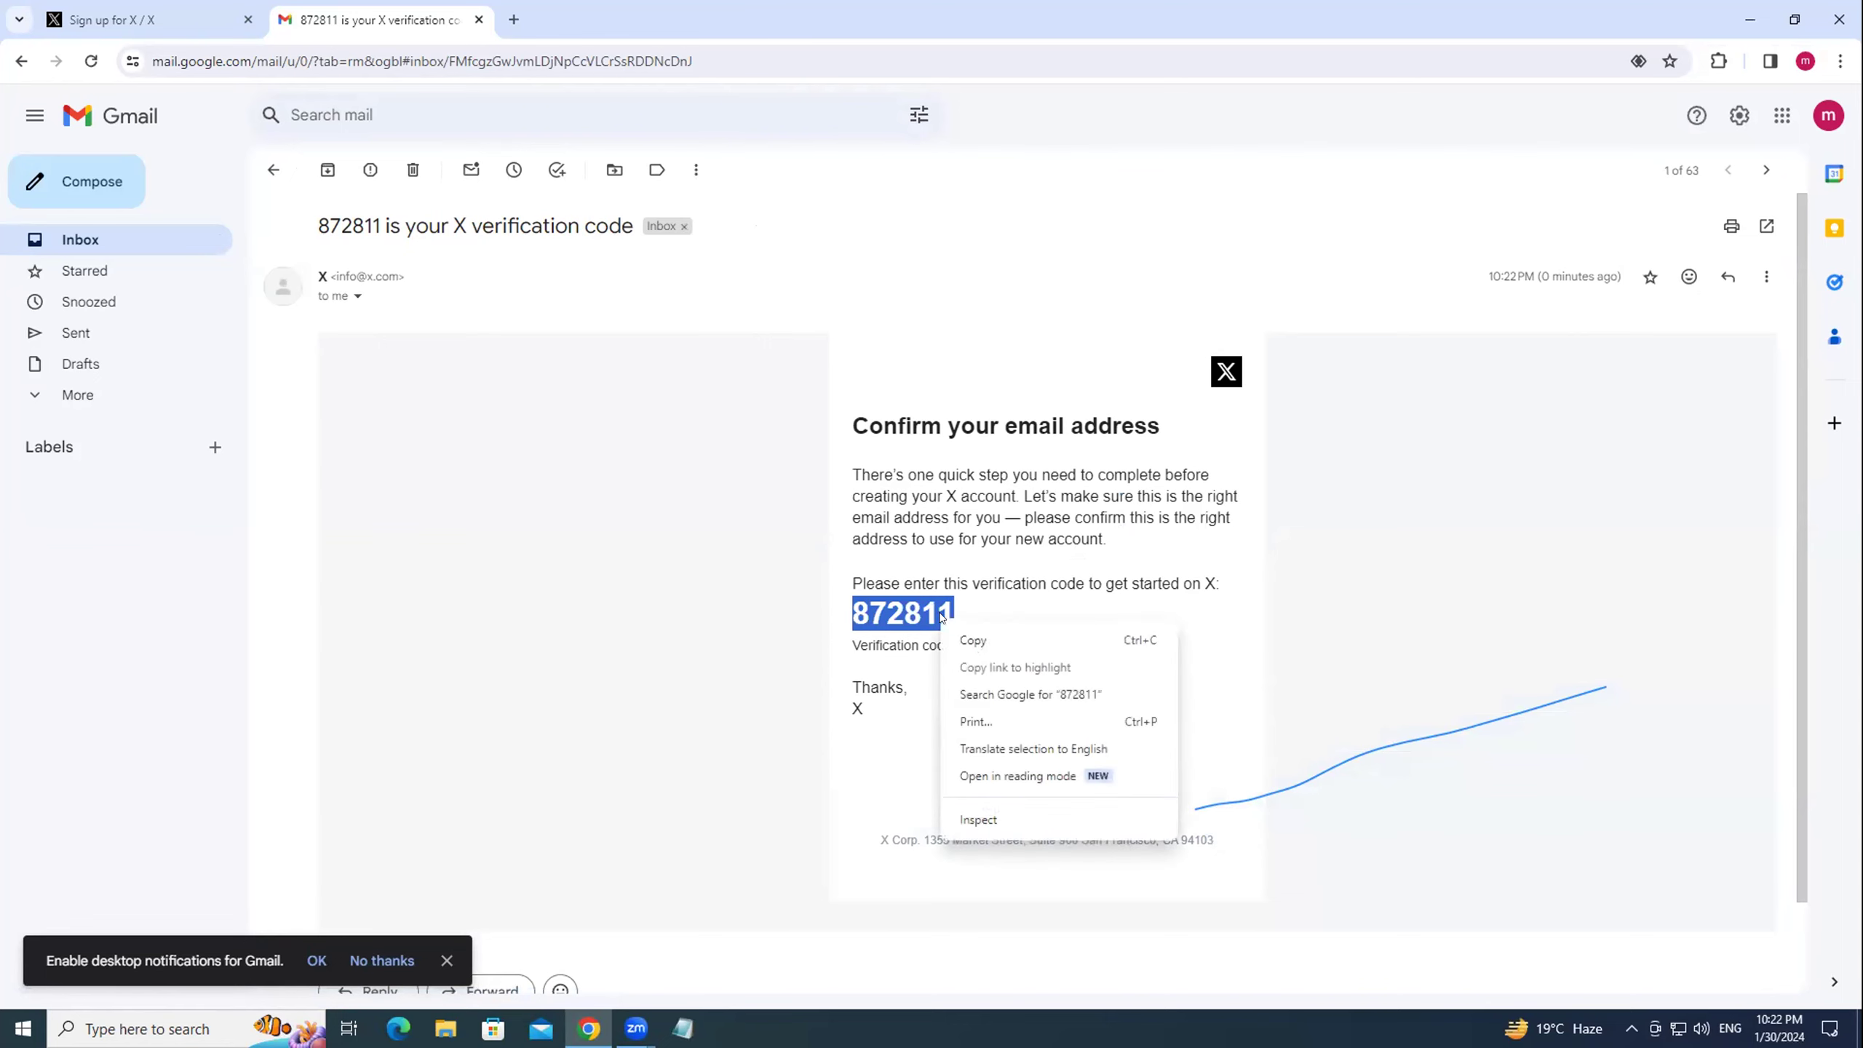
click(973, 639)
click(147, 20)
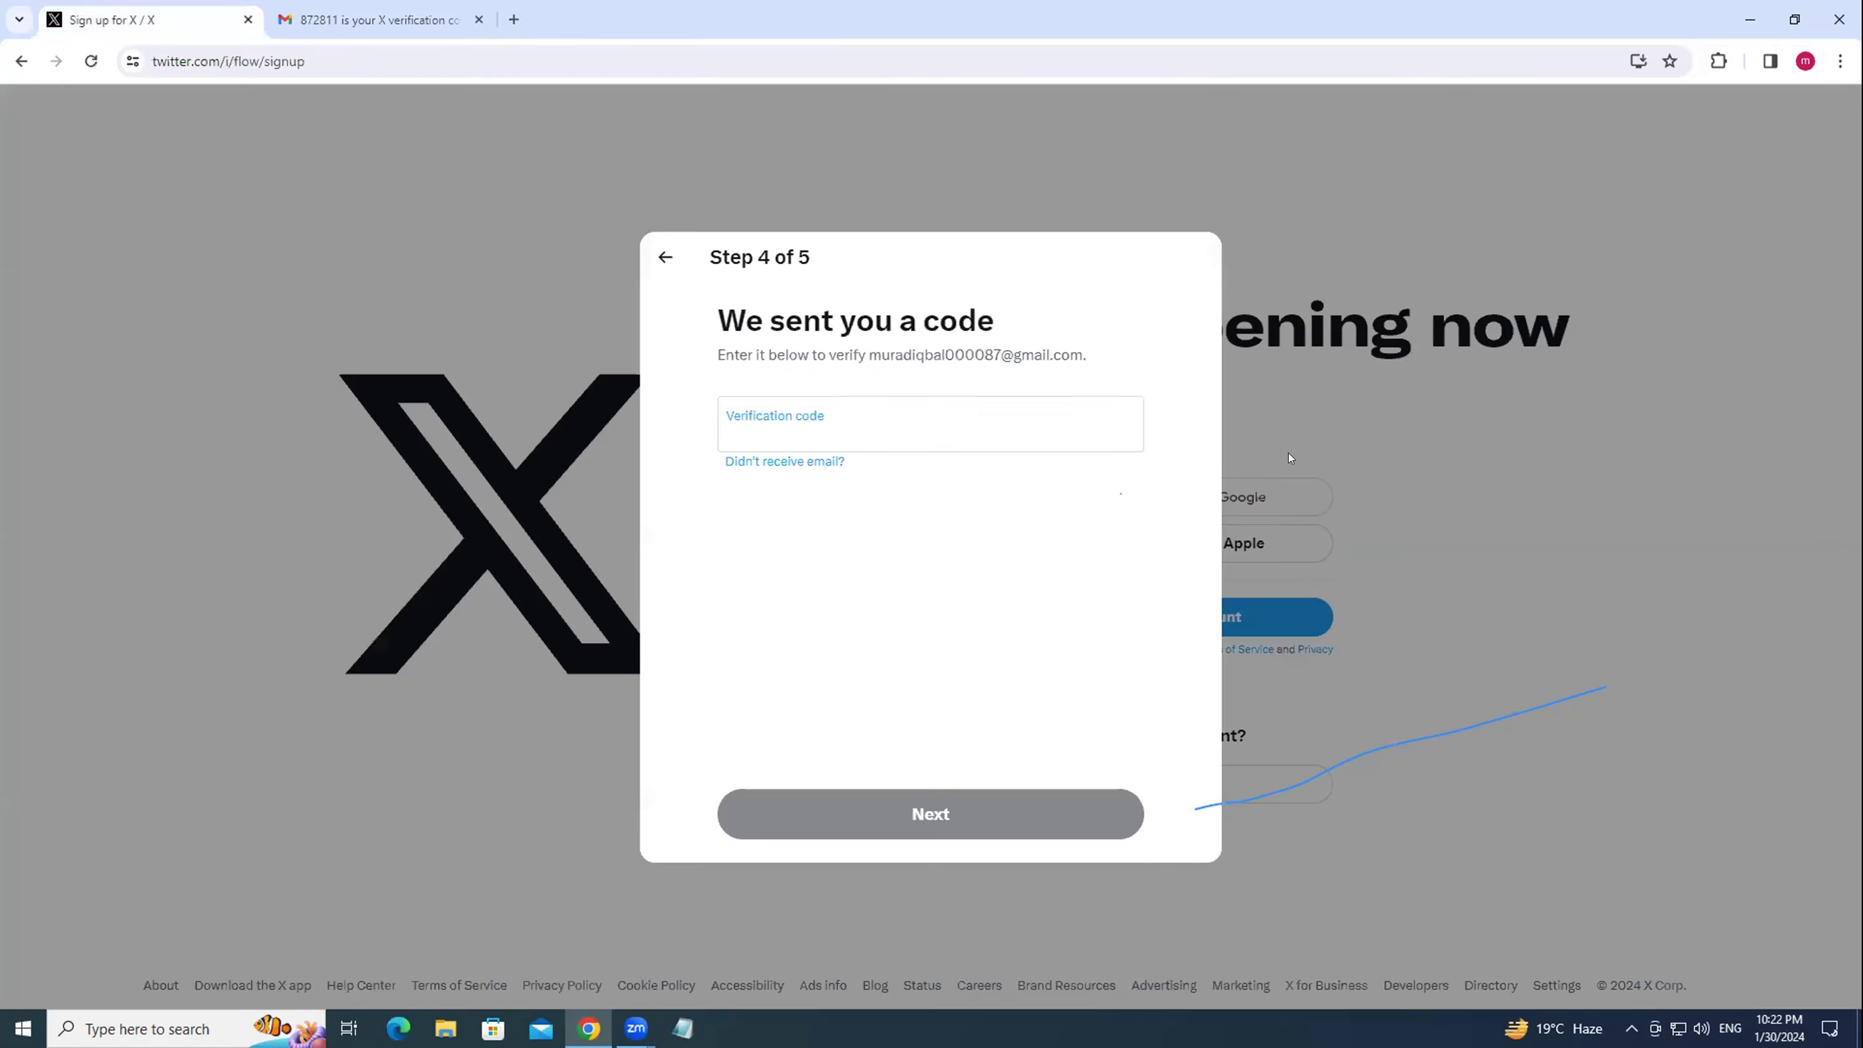
right_click(773, 425)
Paste the verification code, then enter an account password and continue.
click(853, 618)
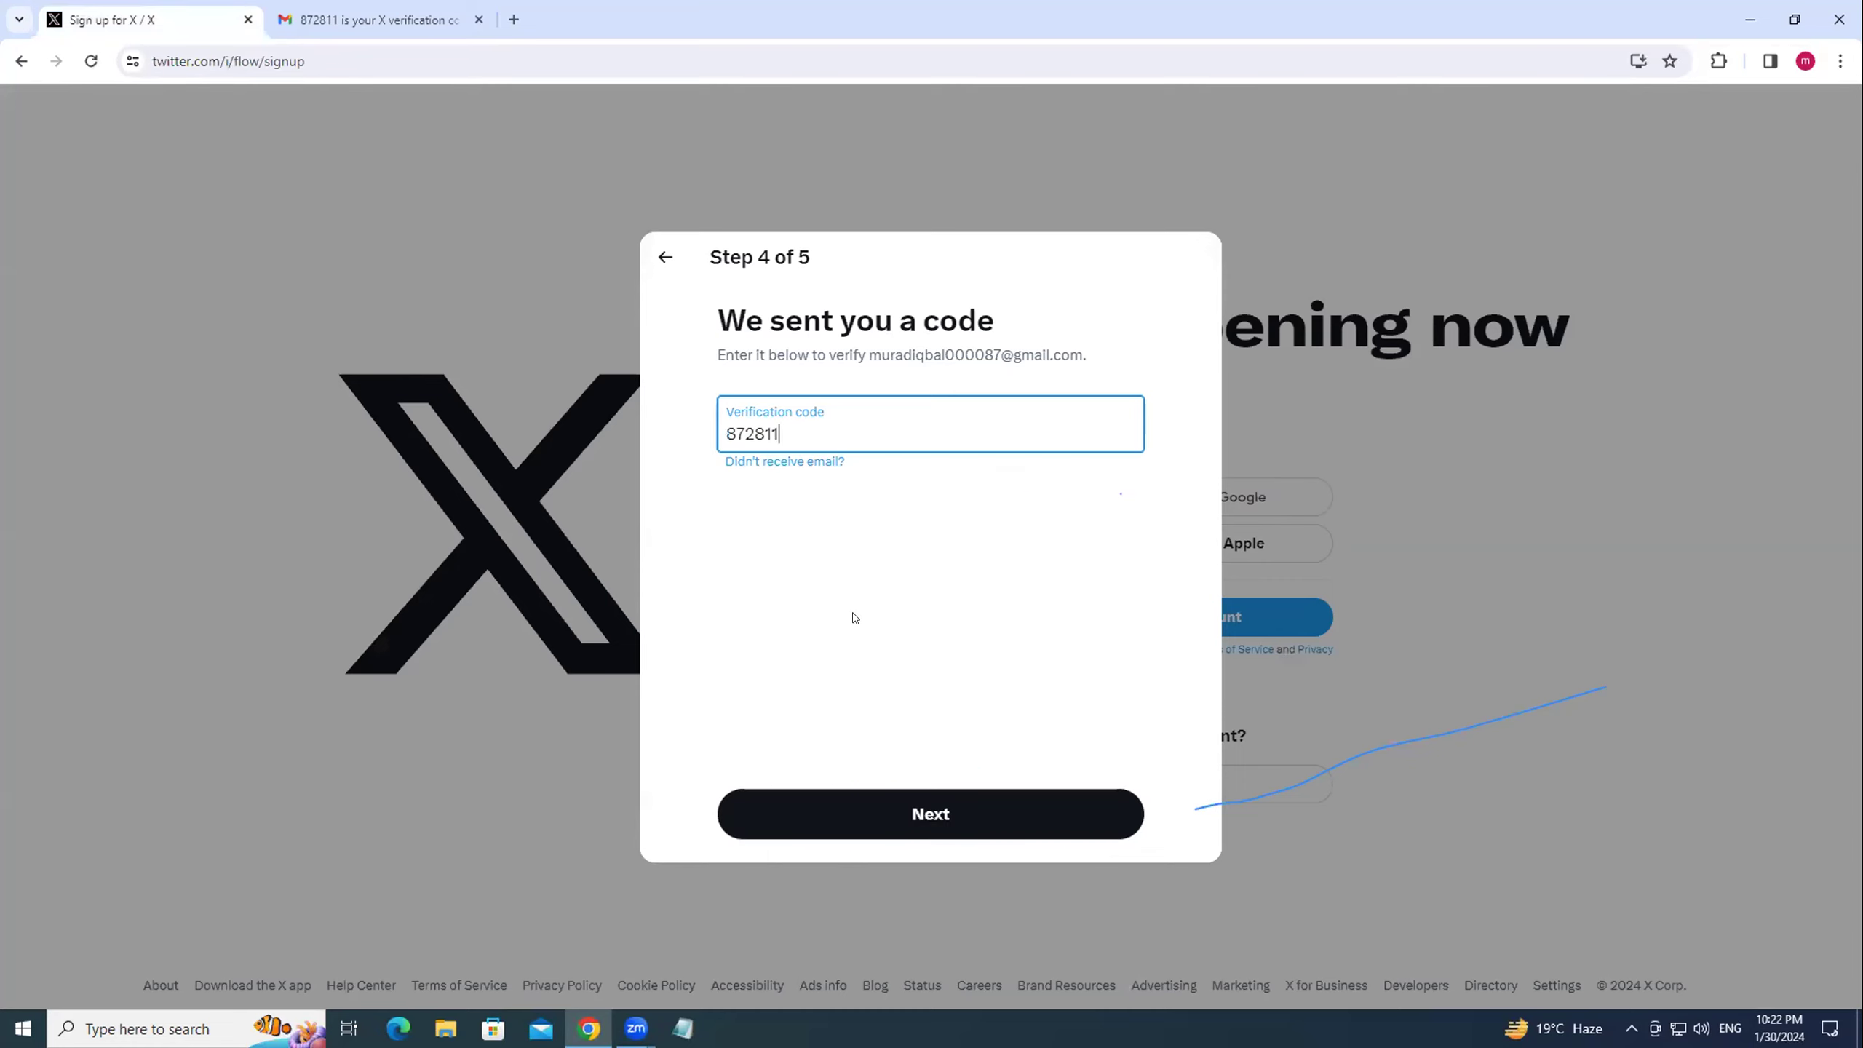
click(923, 814)
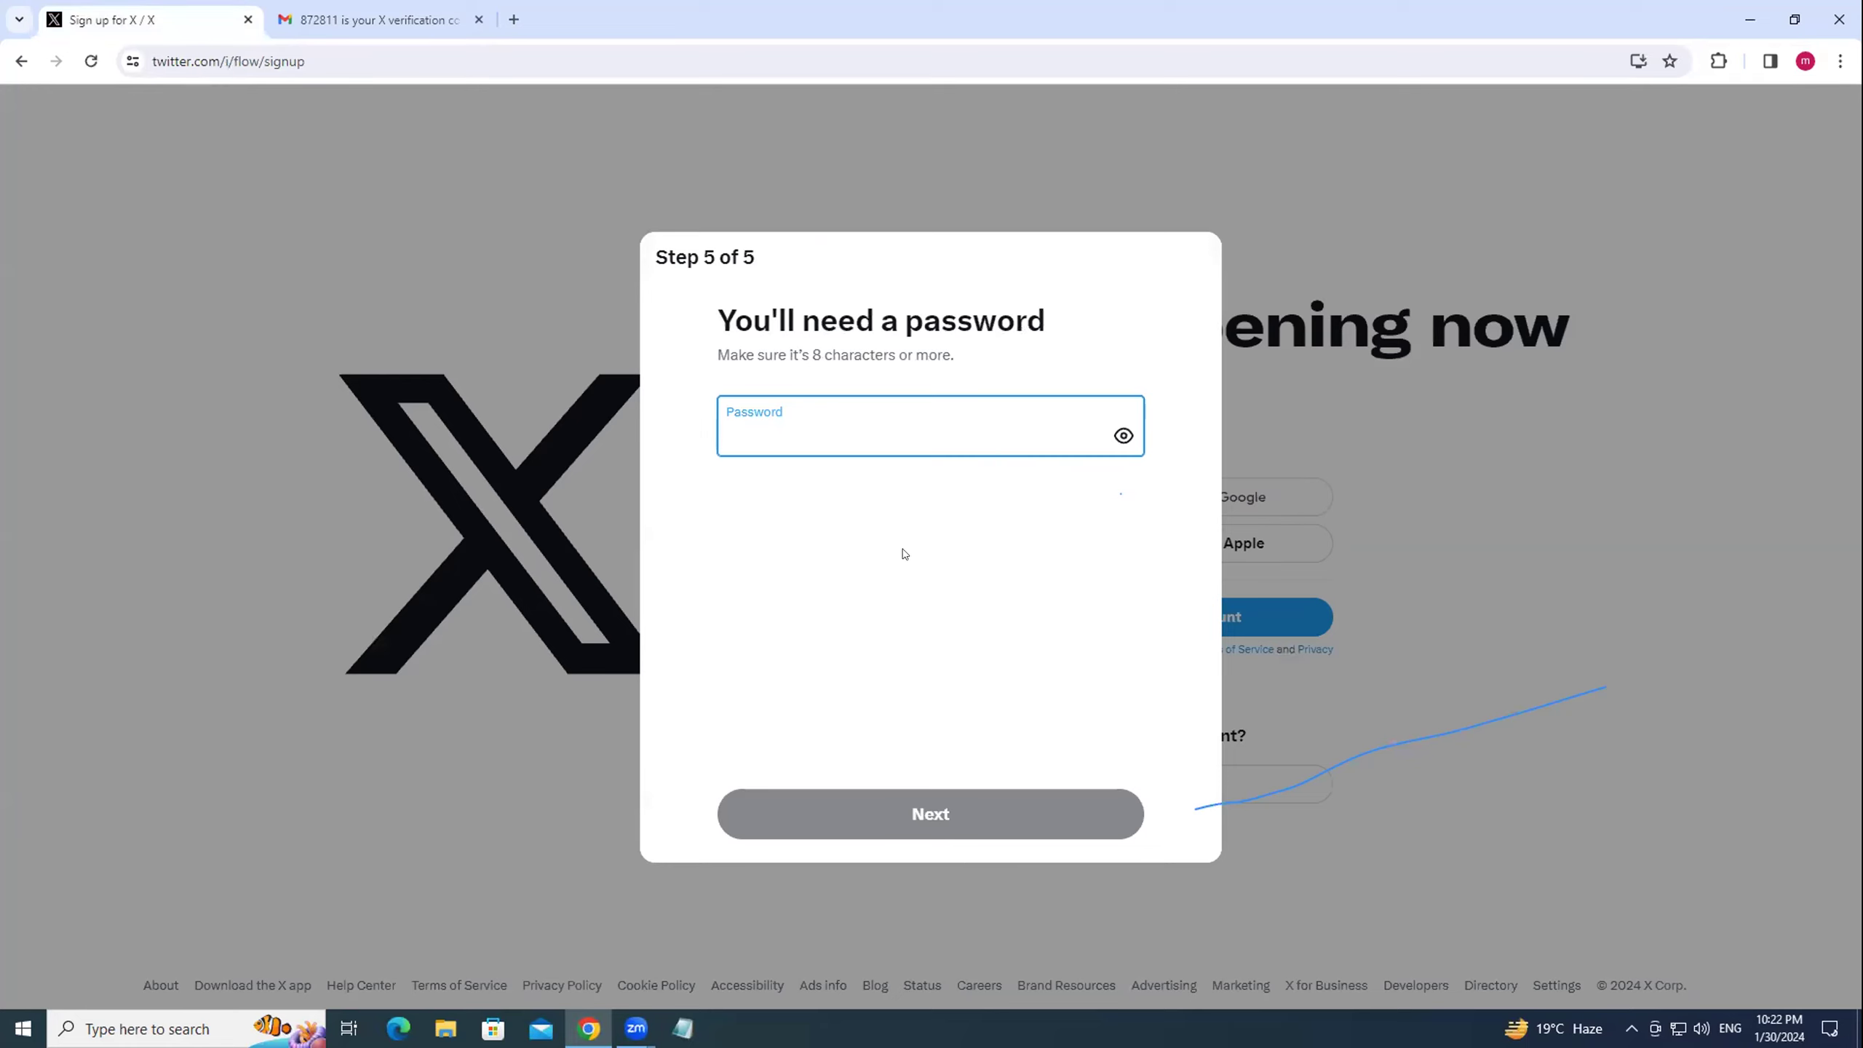
click(791, 426)
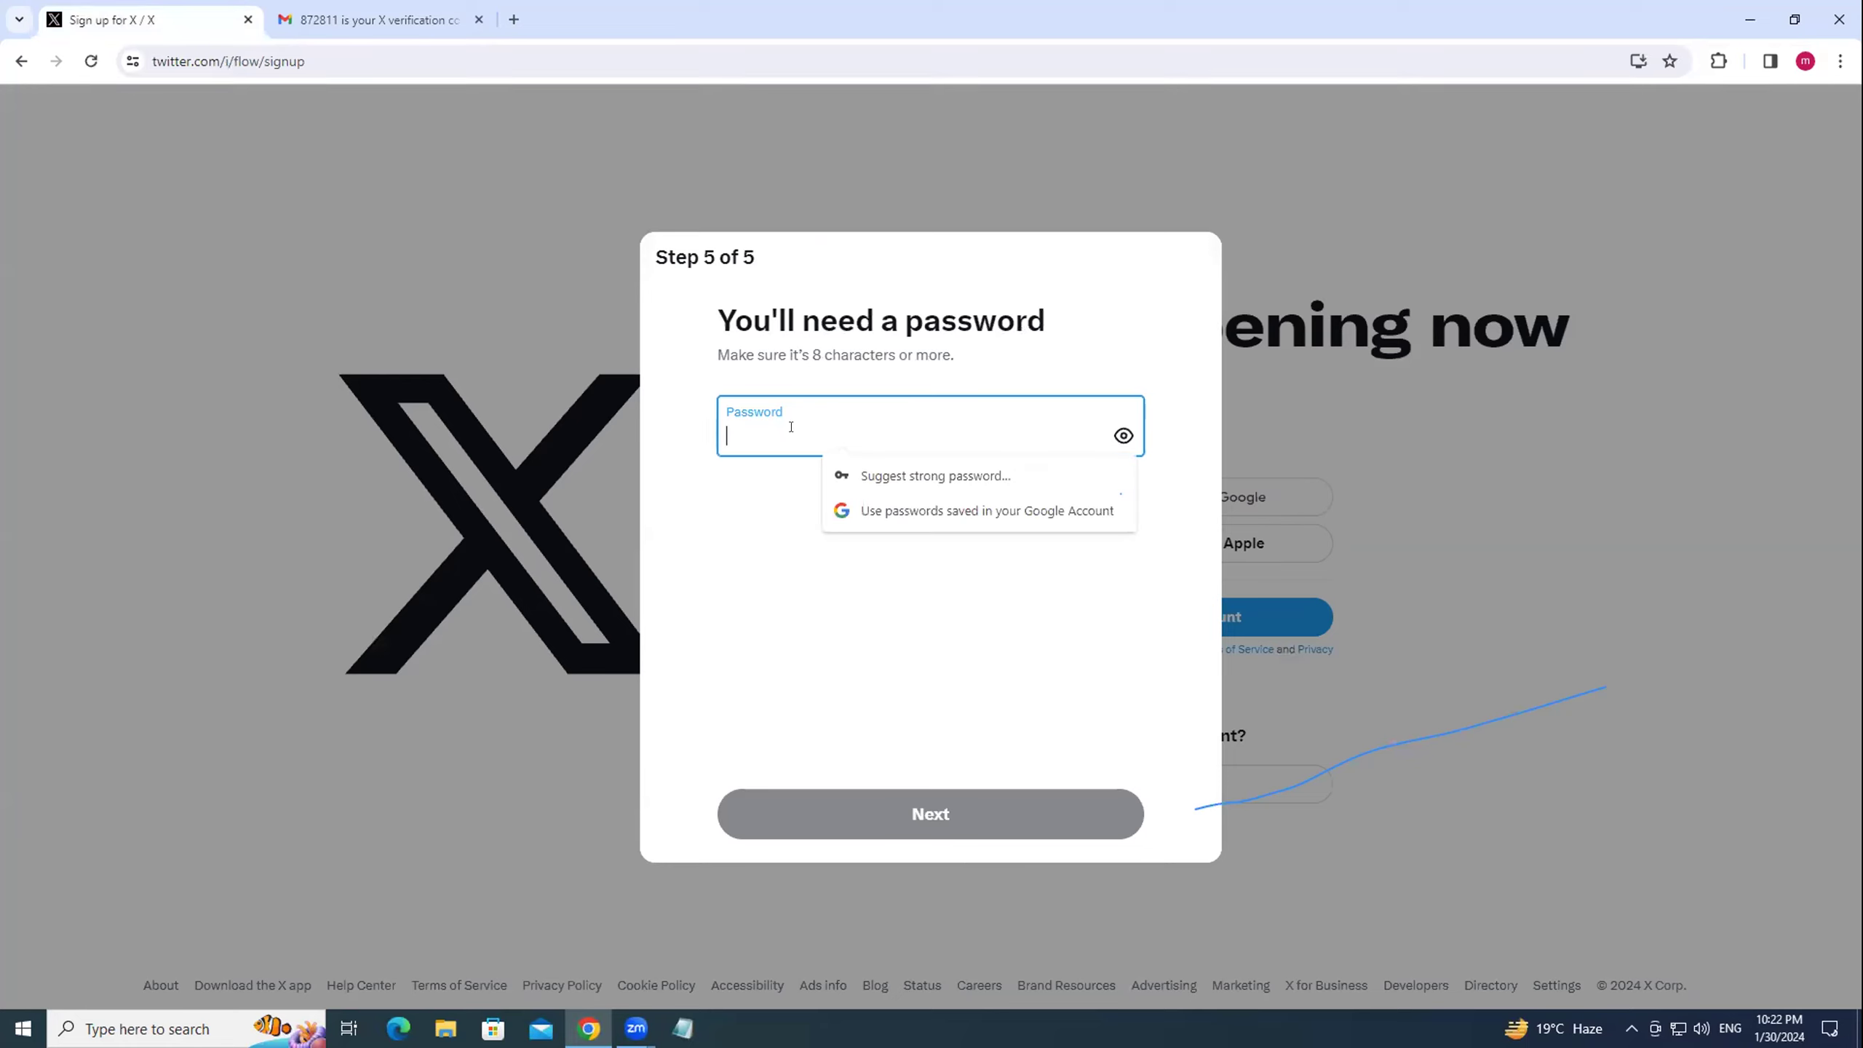
text(aaaa)
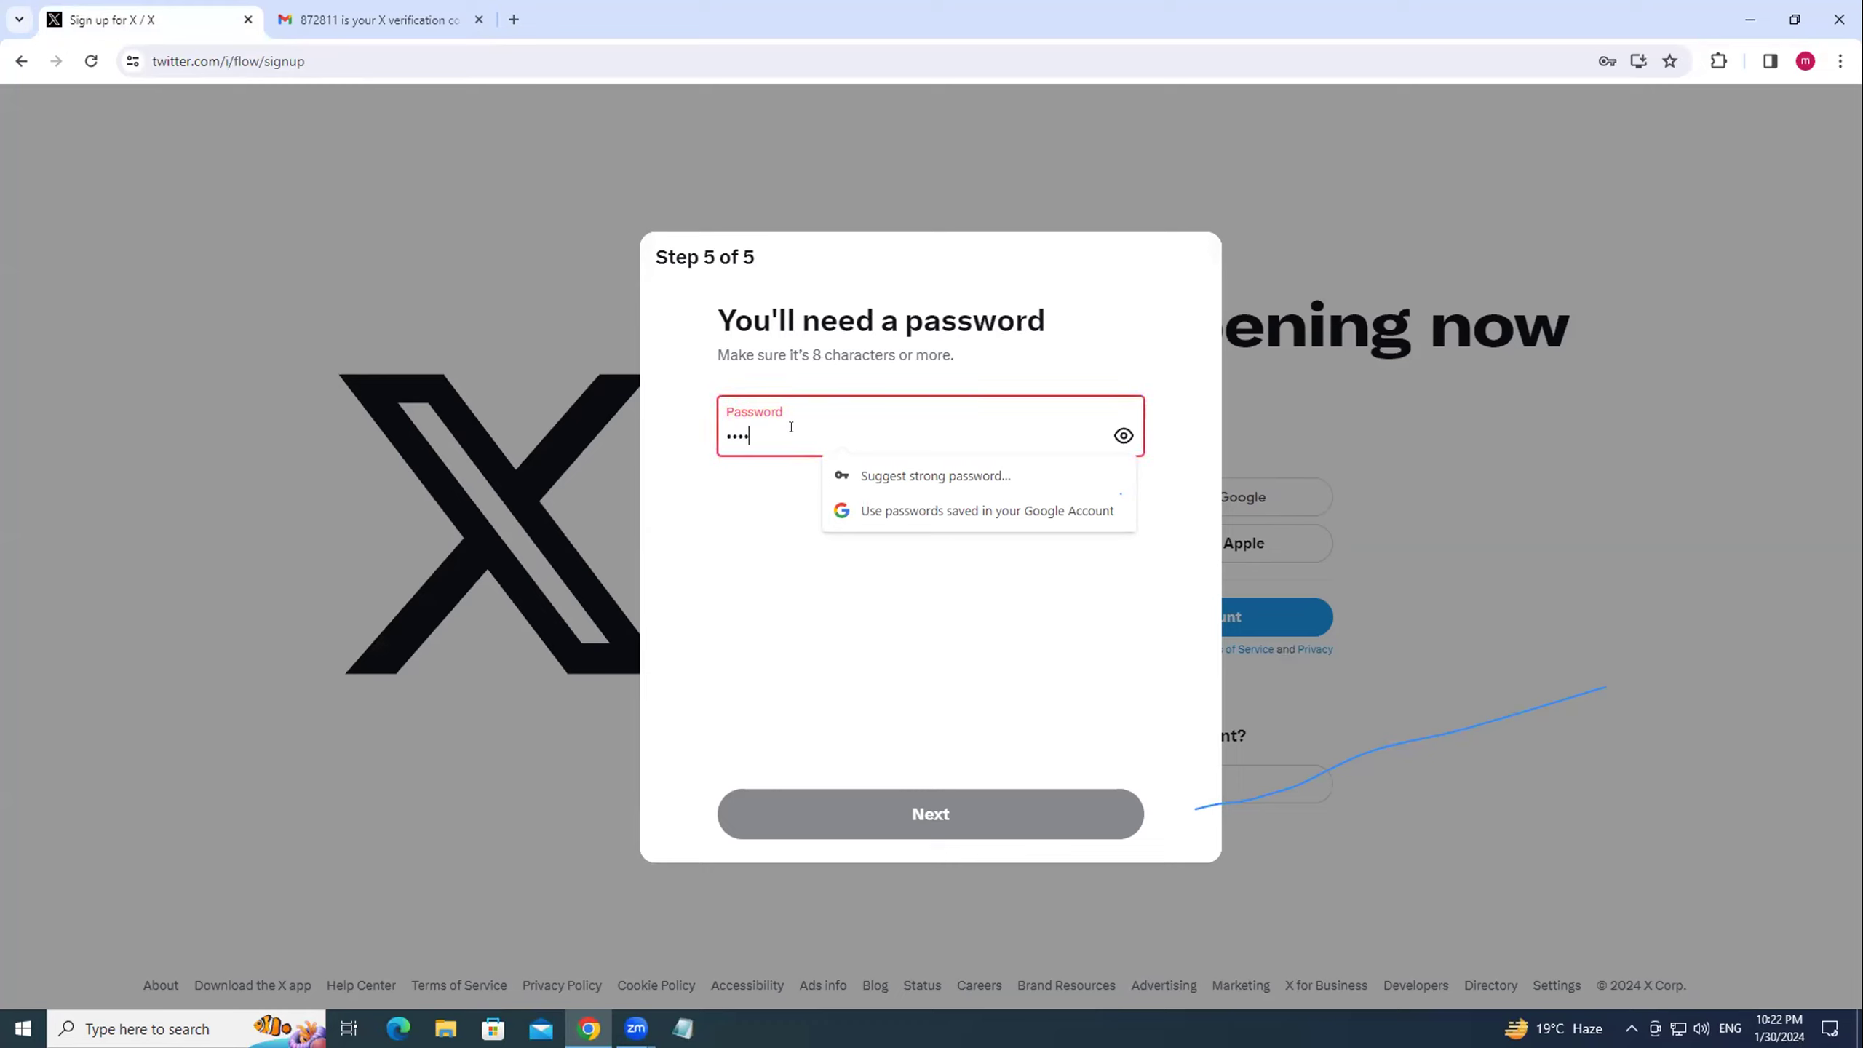
text(aaaa)
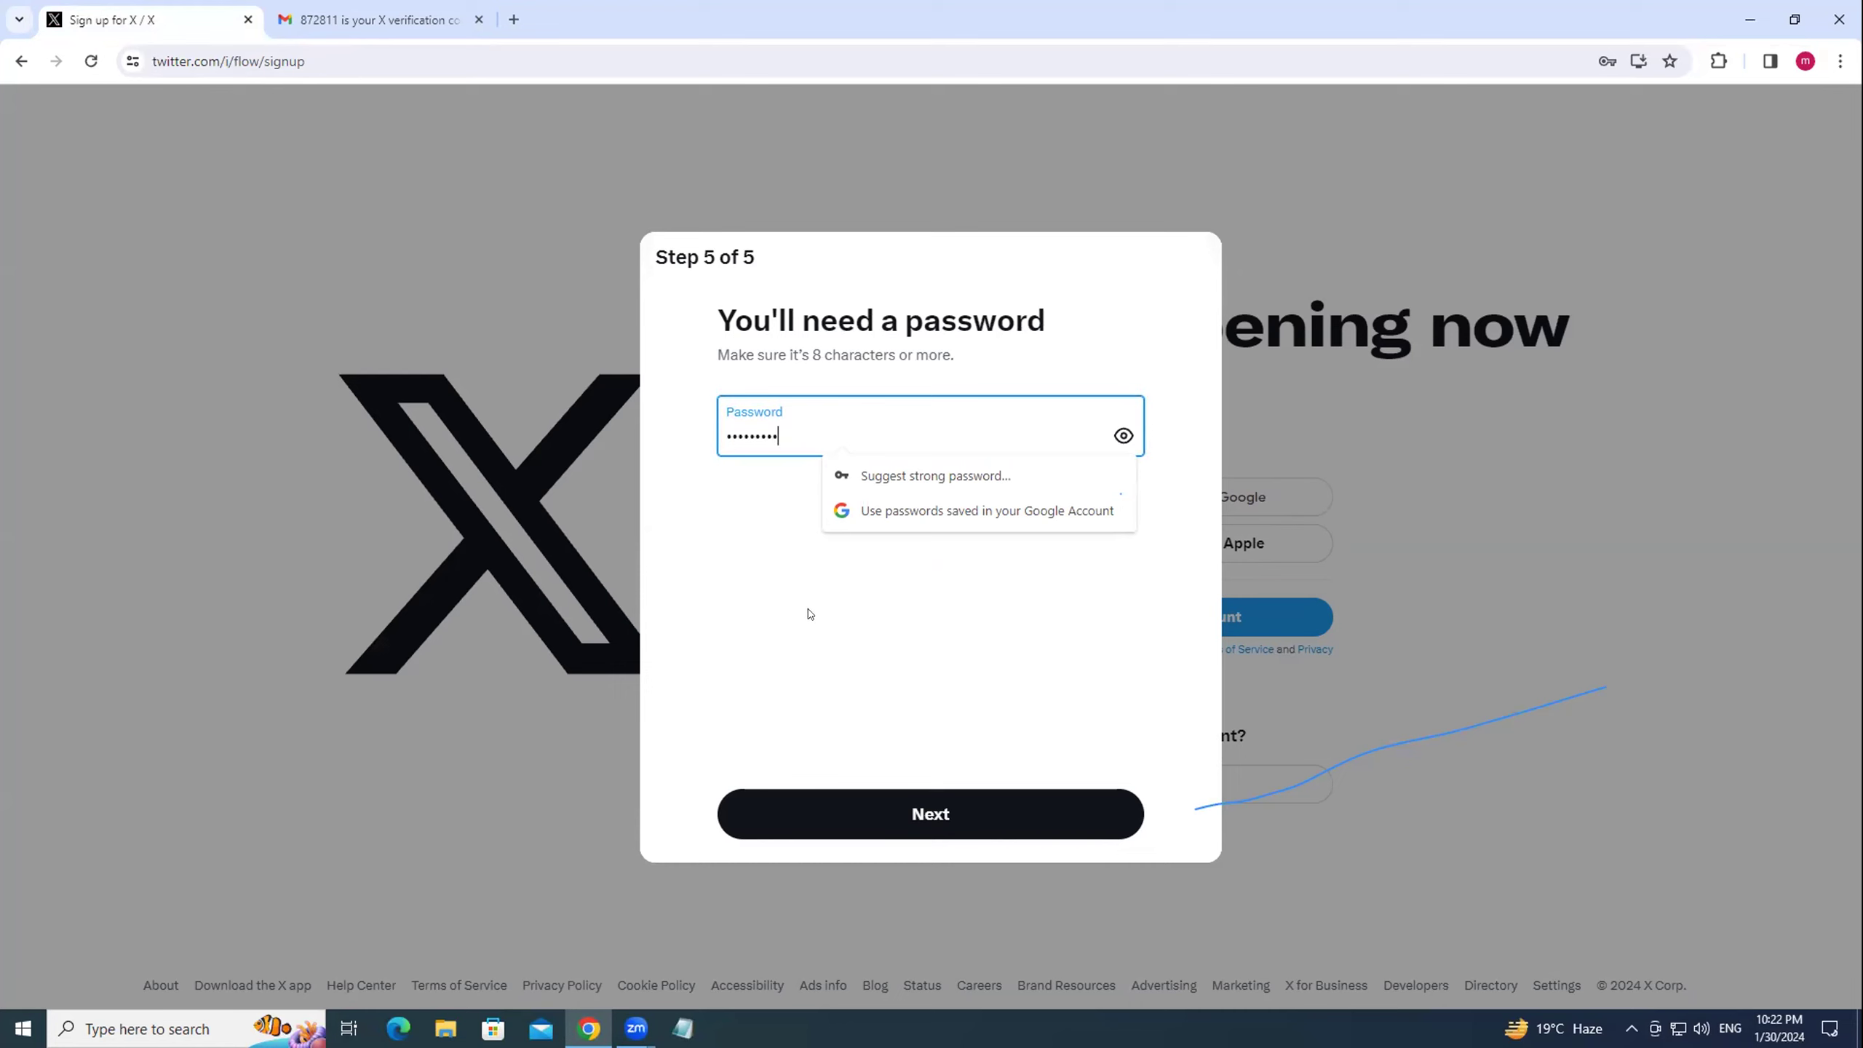
click(924, 815)
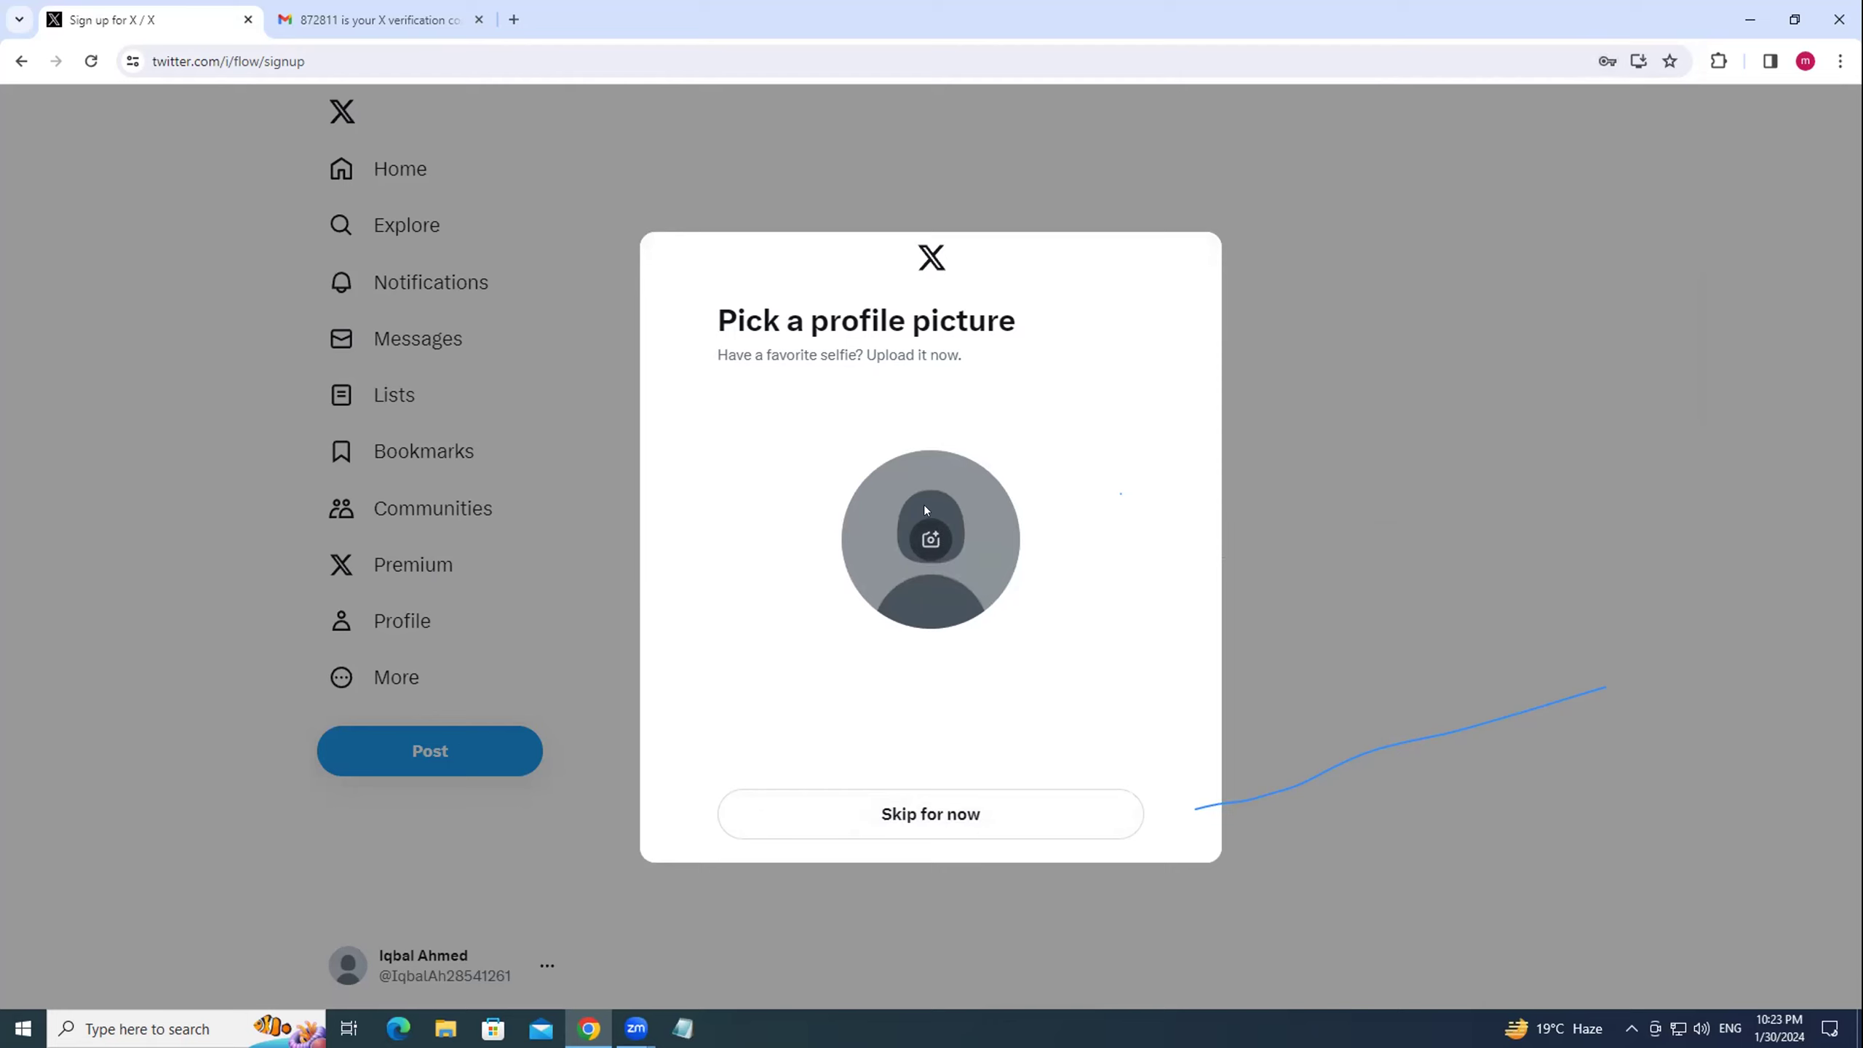
Upload pic-1-22.01.24 from E:\Others\own as the profile photo.
click(922, 533)
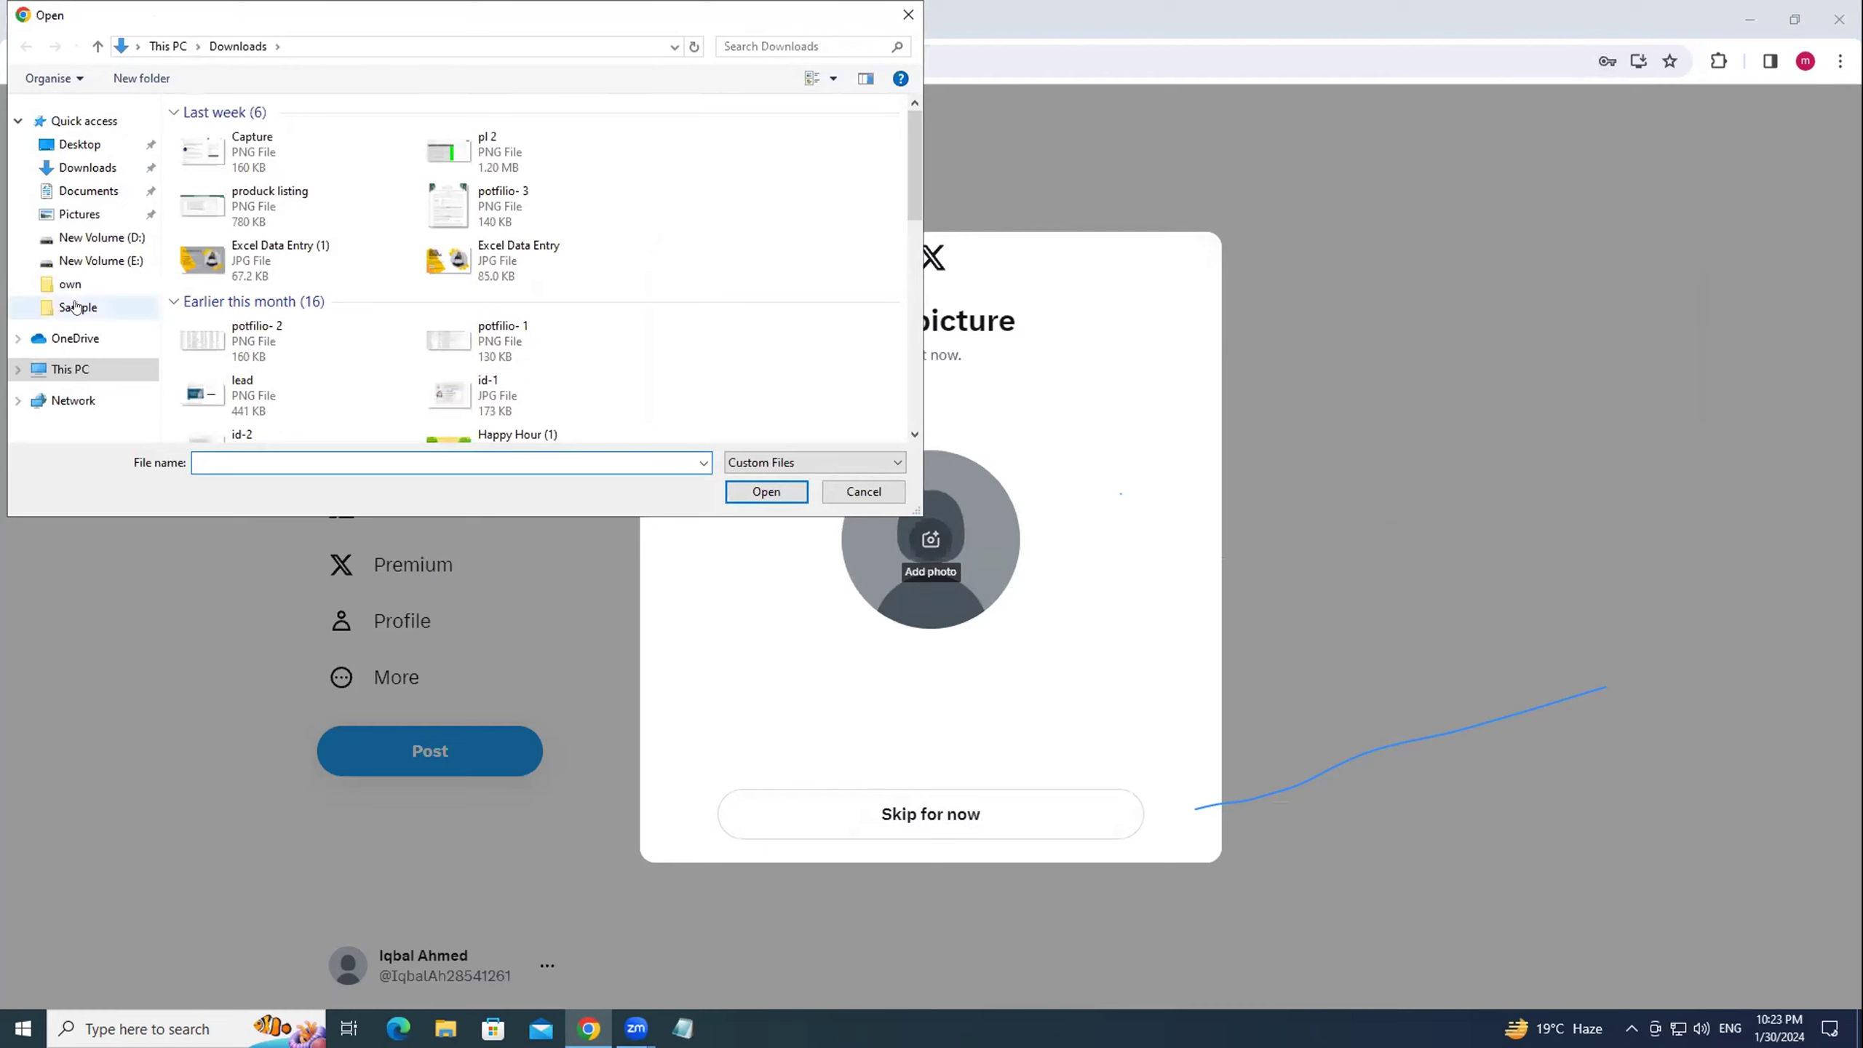
click(112, 262)
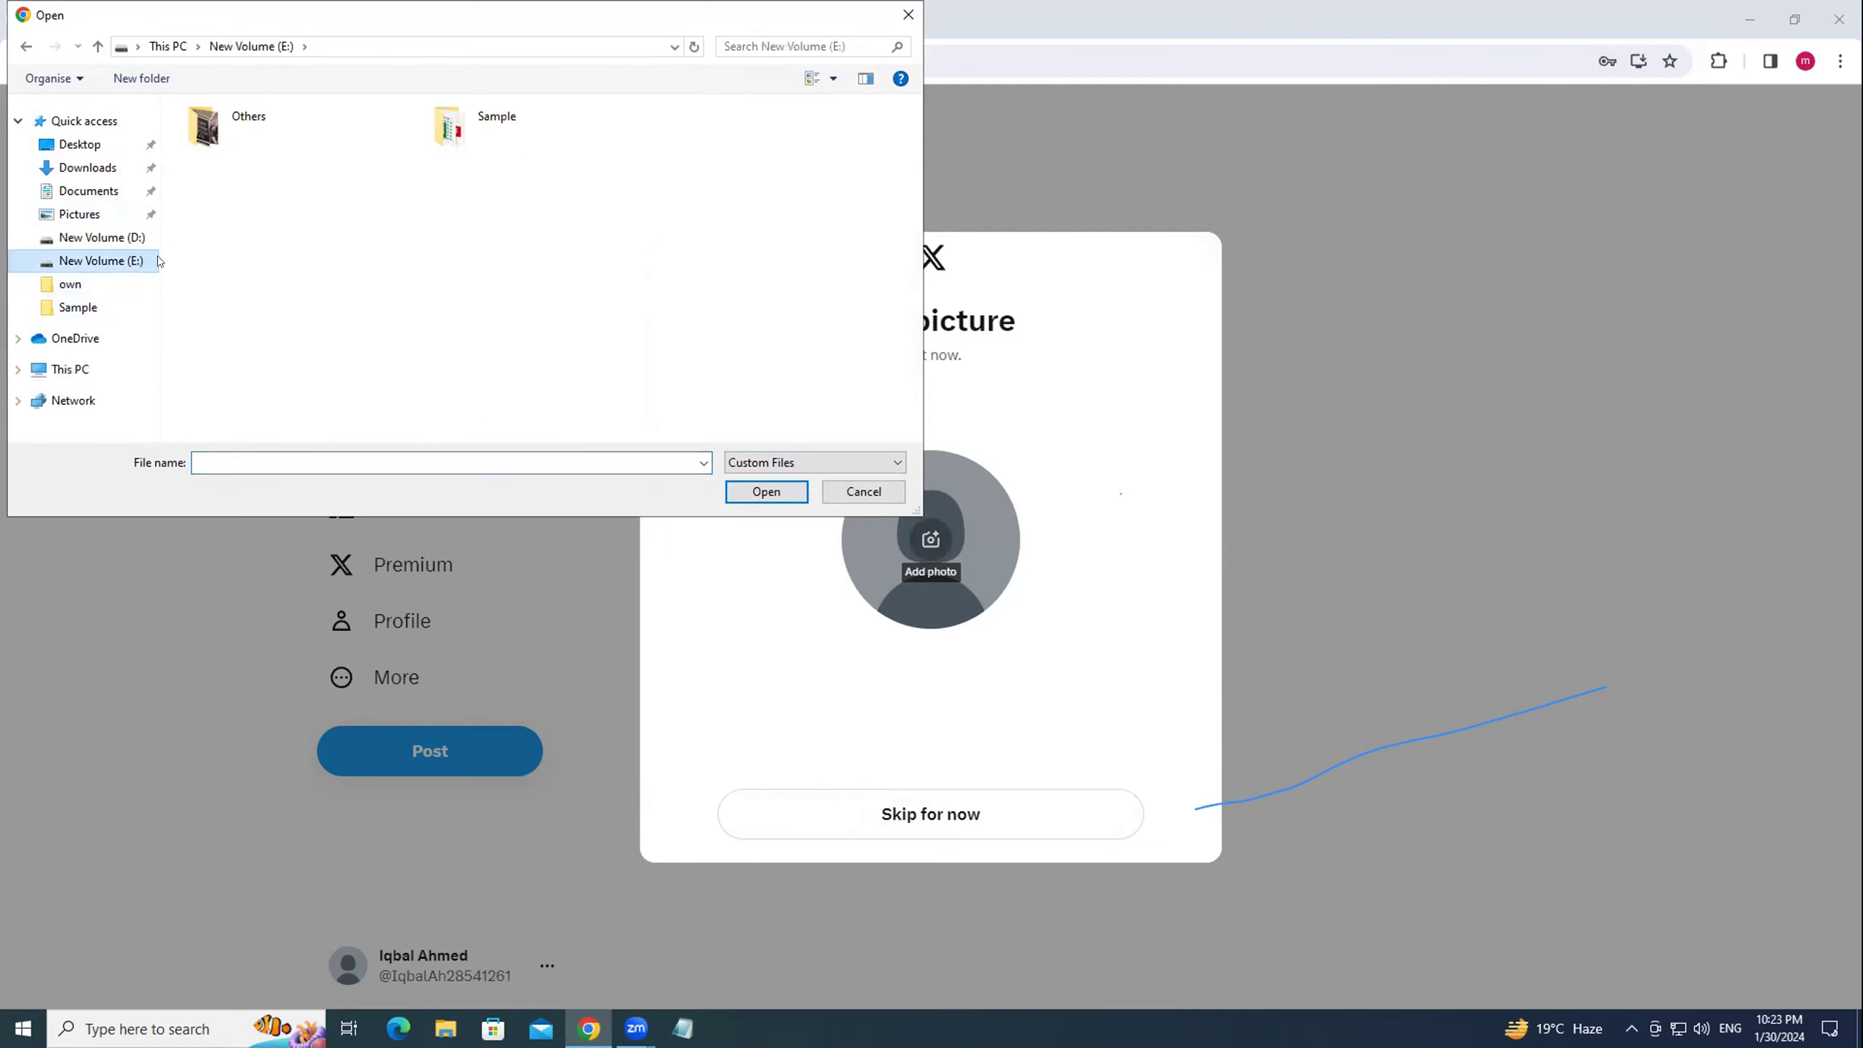
double_click(252, 134)
scroll(288, 402, down, 2)
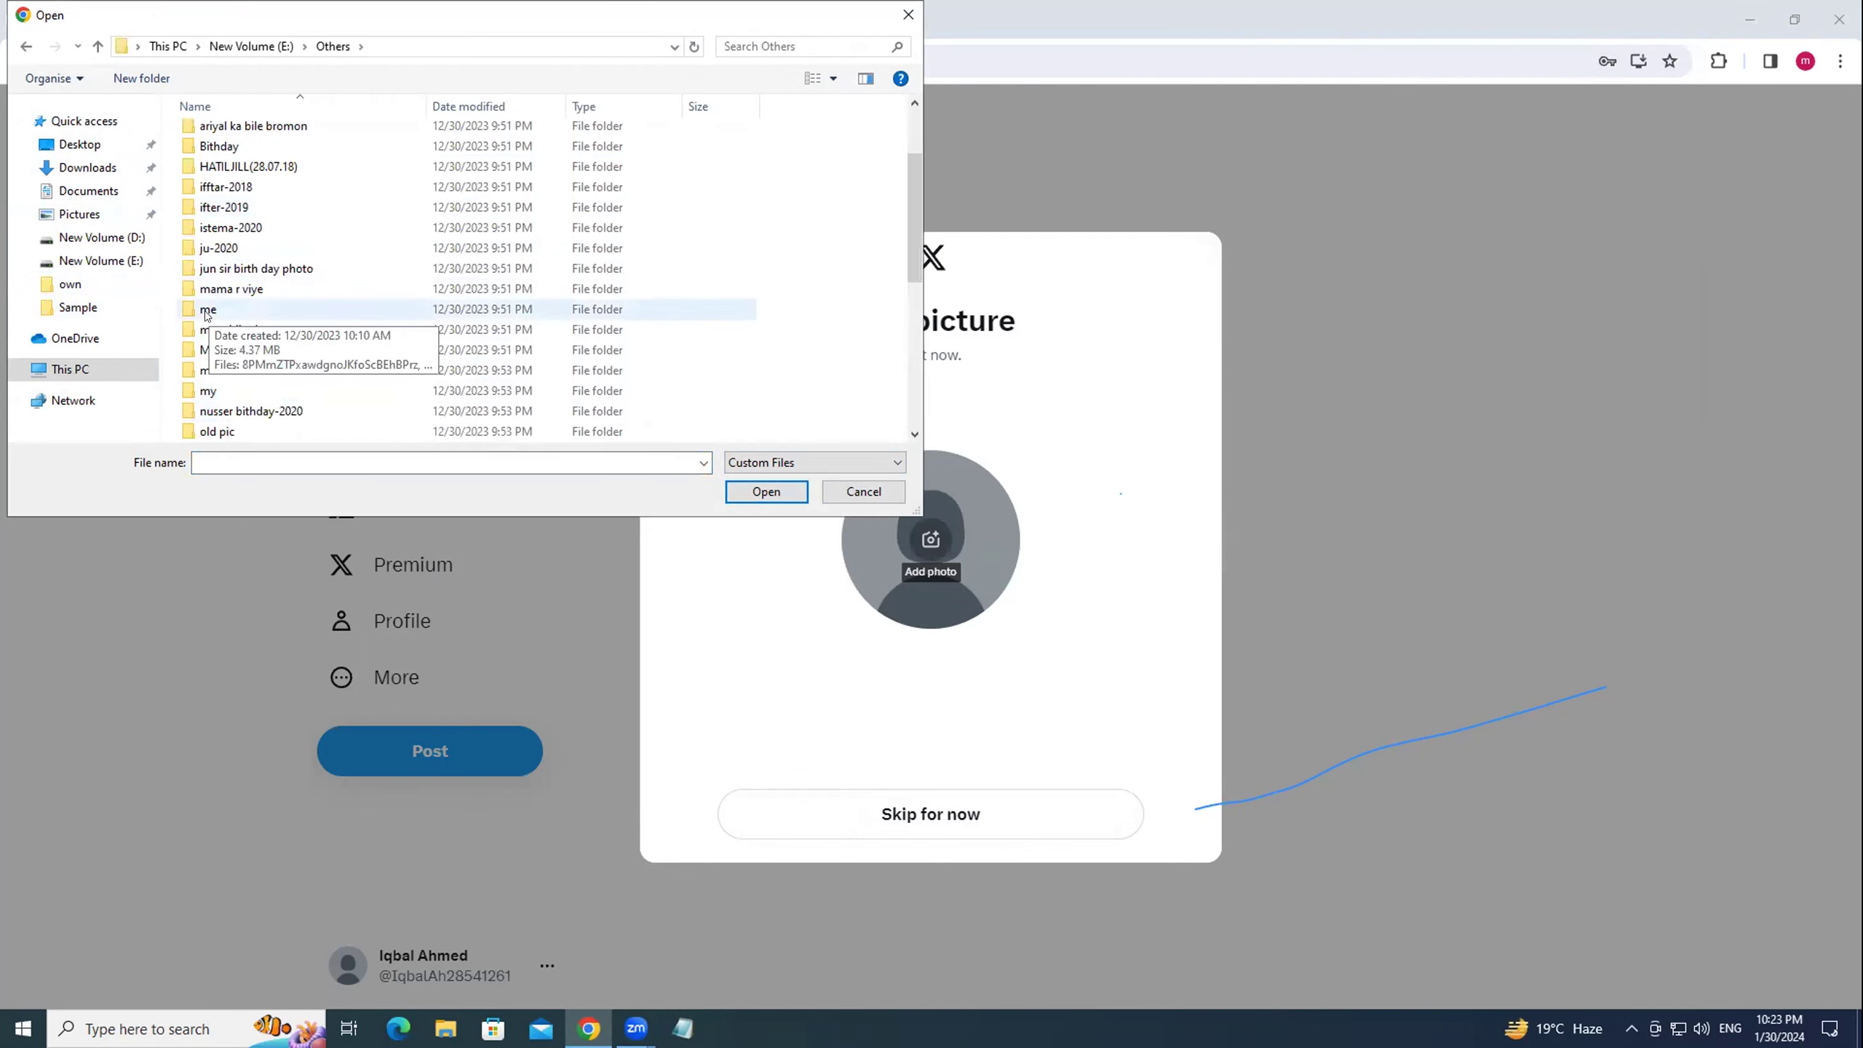
scroll(208, 314, down, 2)
click(211, 350)
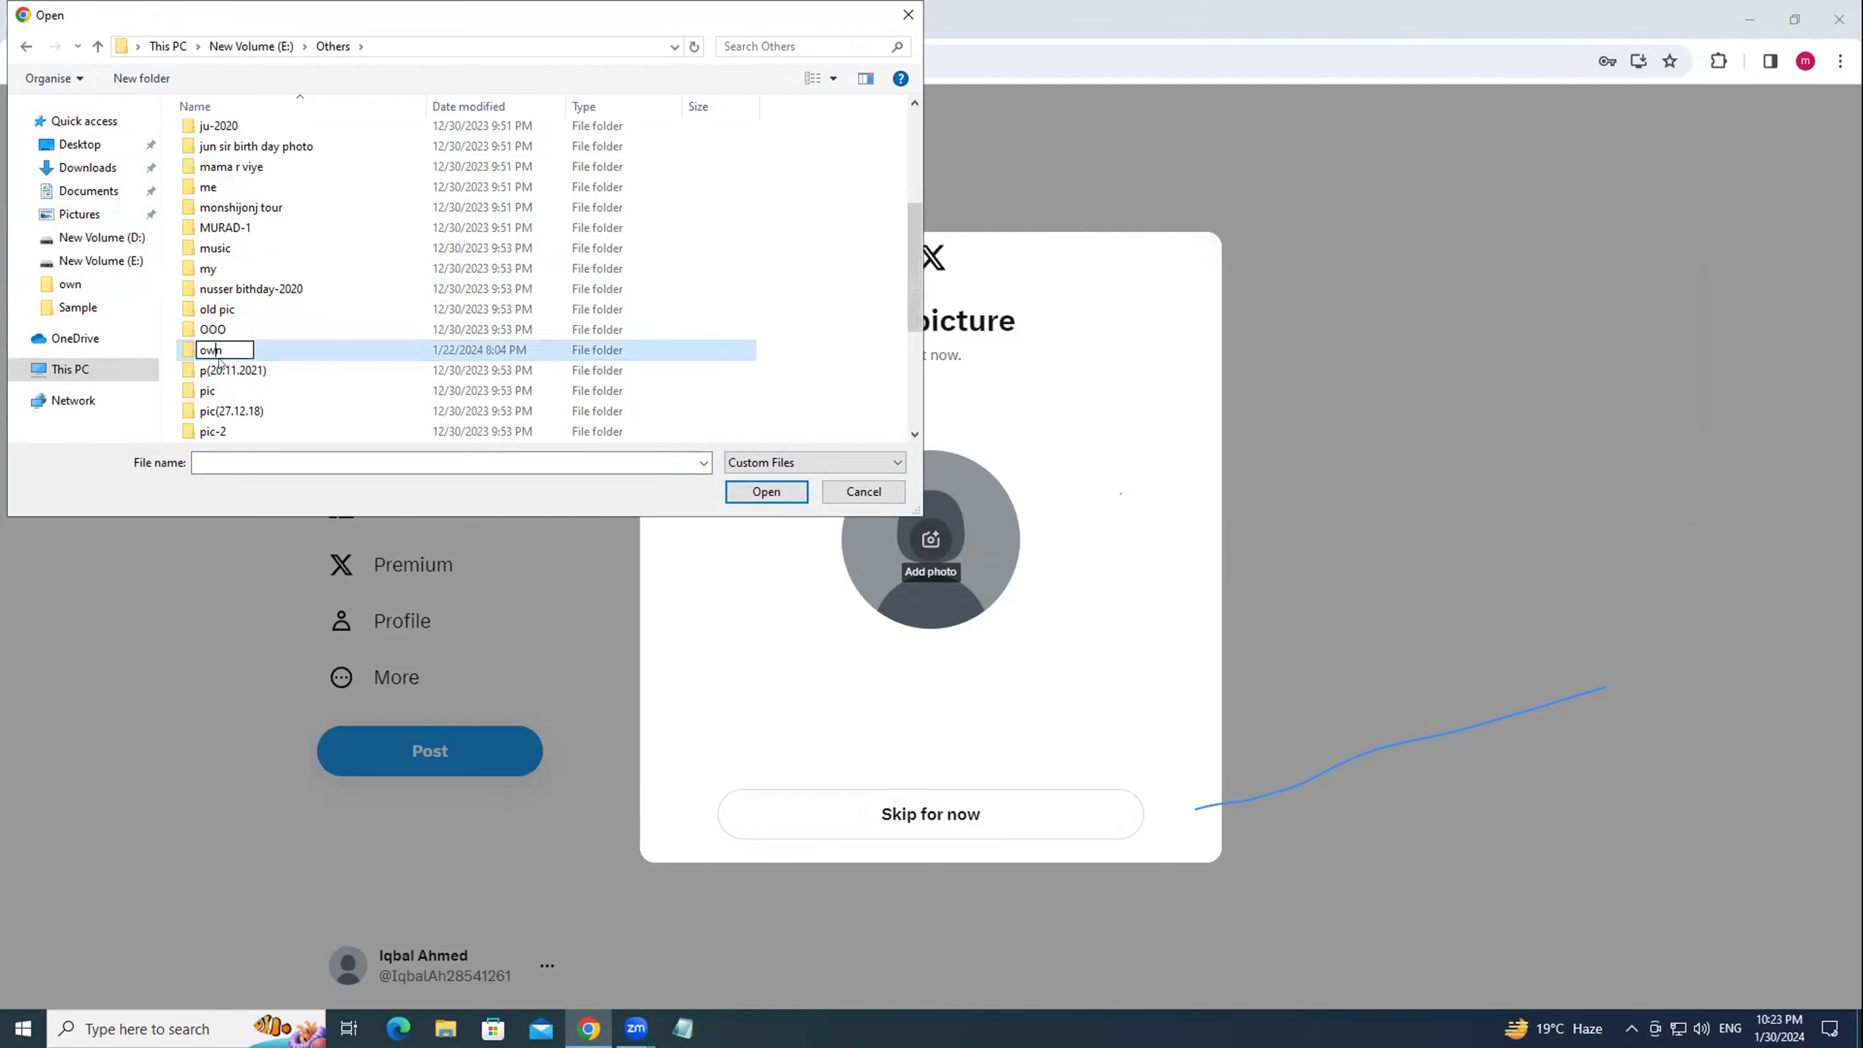
key(Down)
double_click(219, 352)
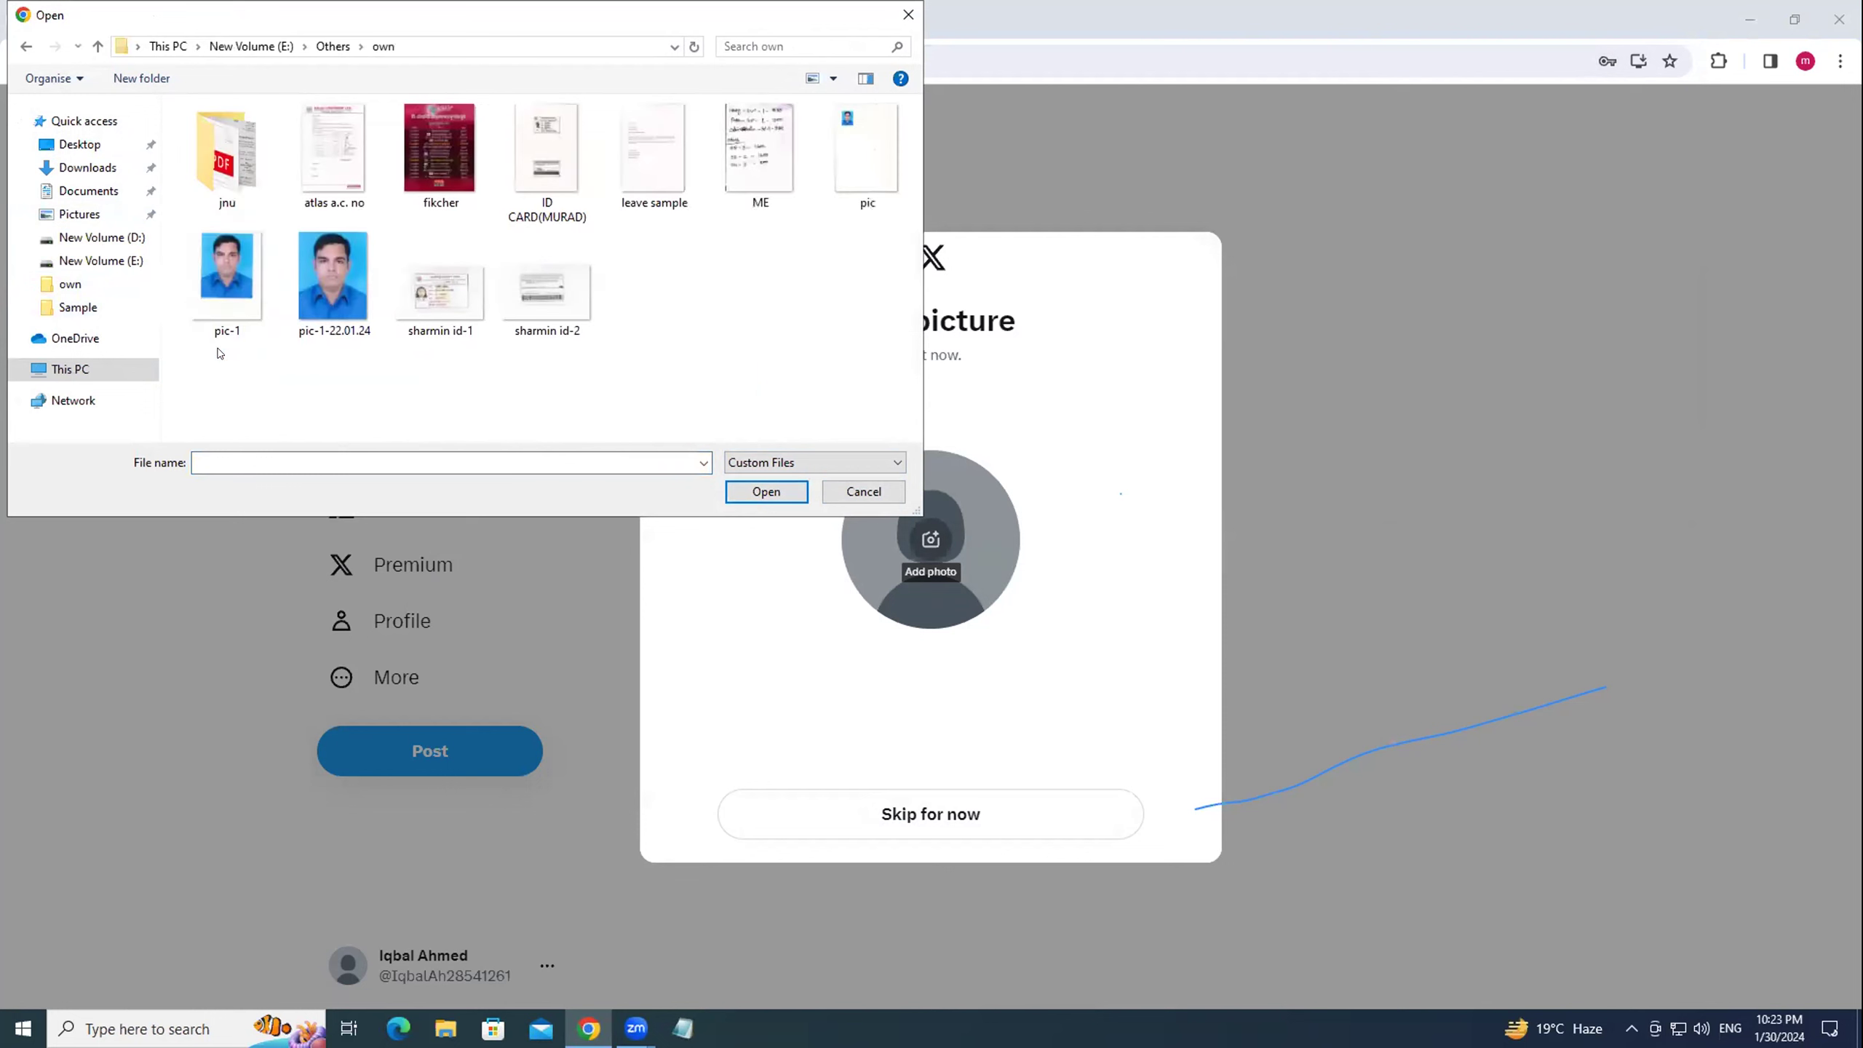
click(317, 294)
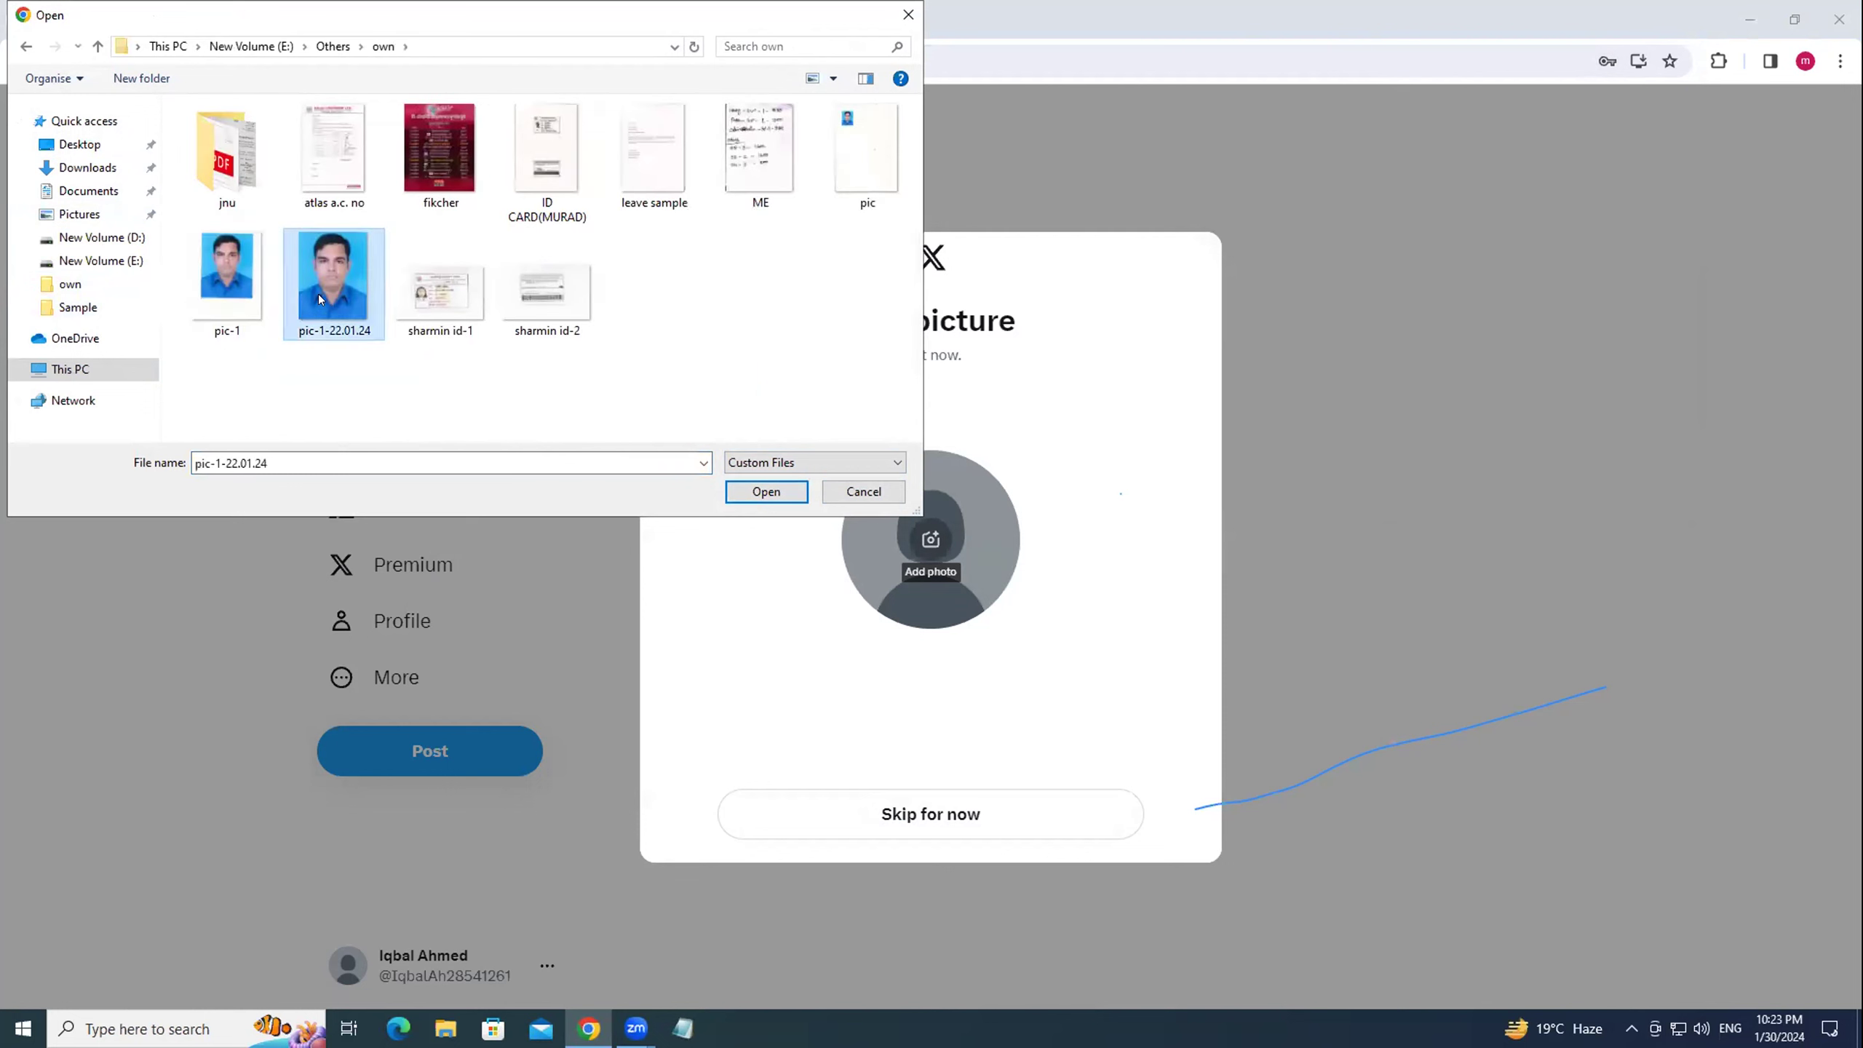
click(767, 486)
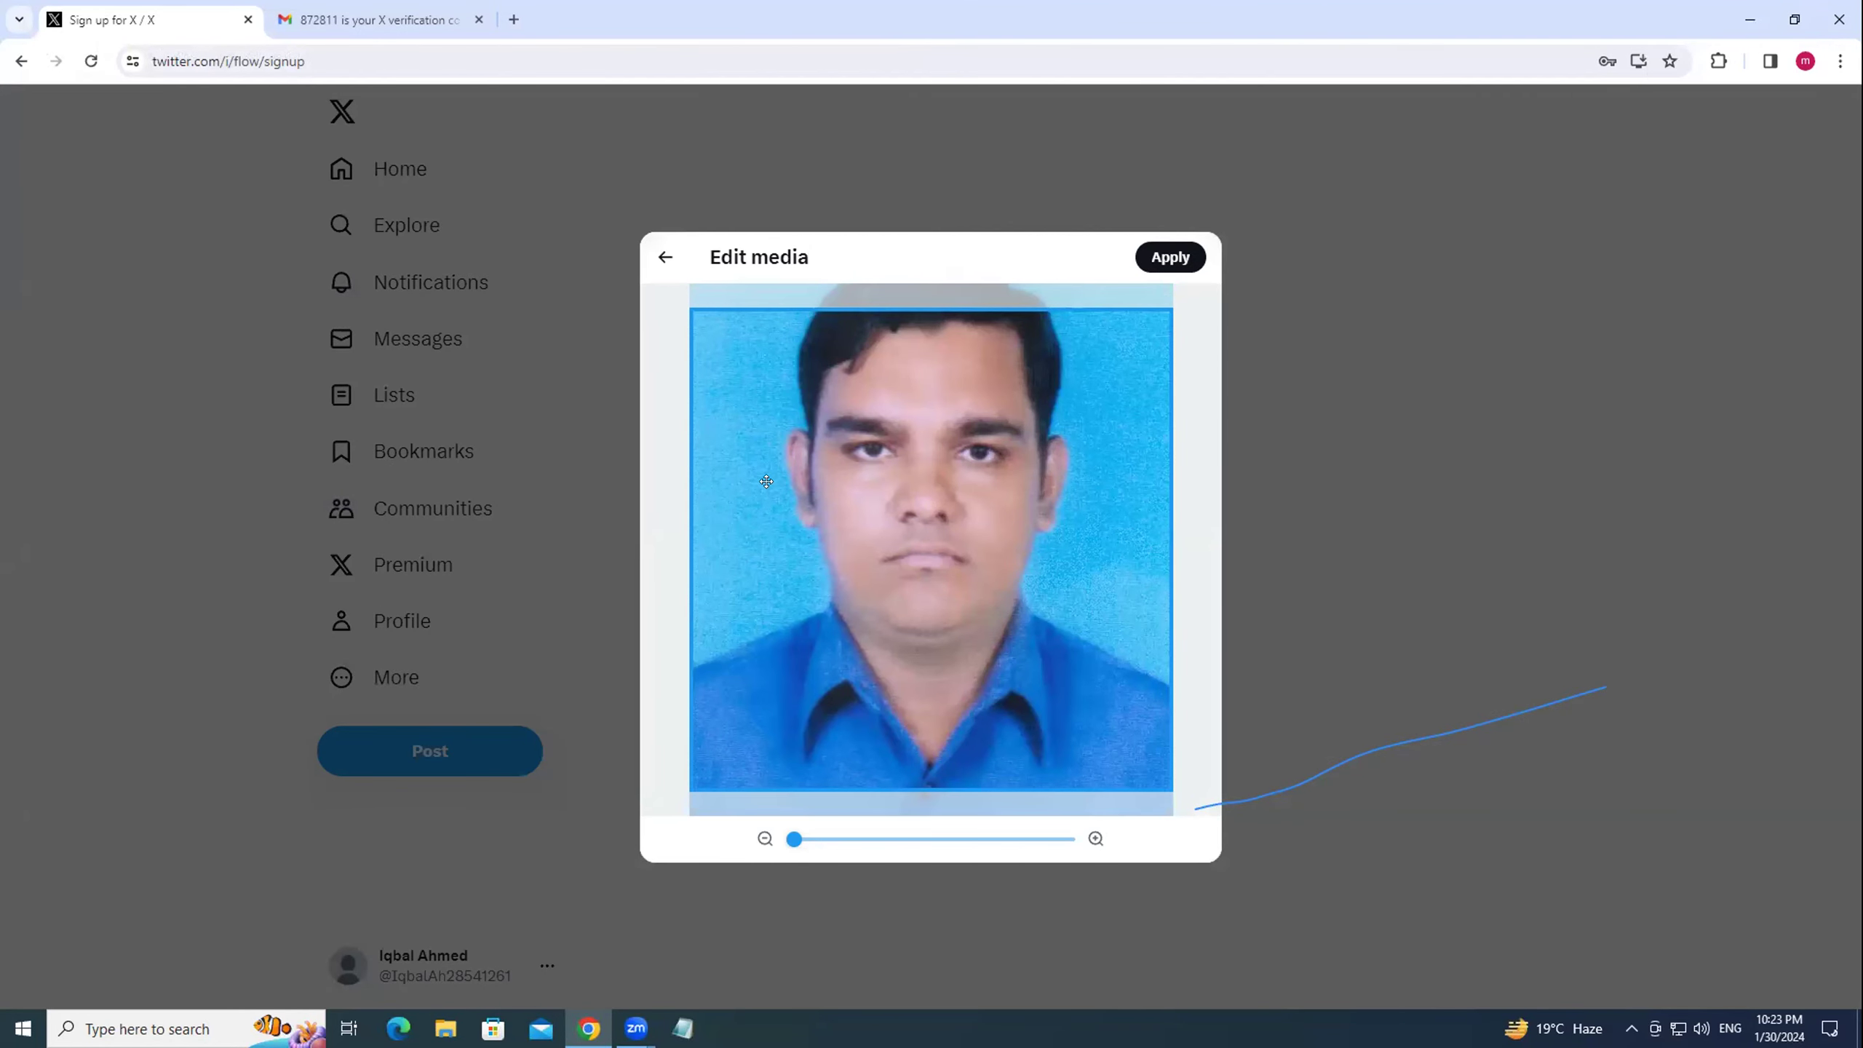
Shift the photo down in the crop frame to show more hair, then apply it.
drag(926, 462, 914, 586)
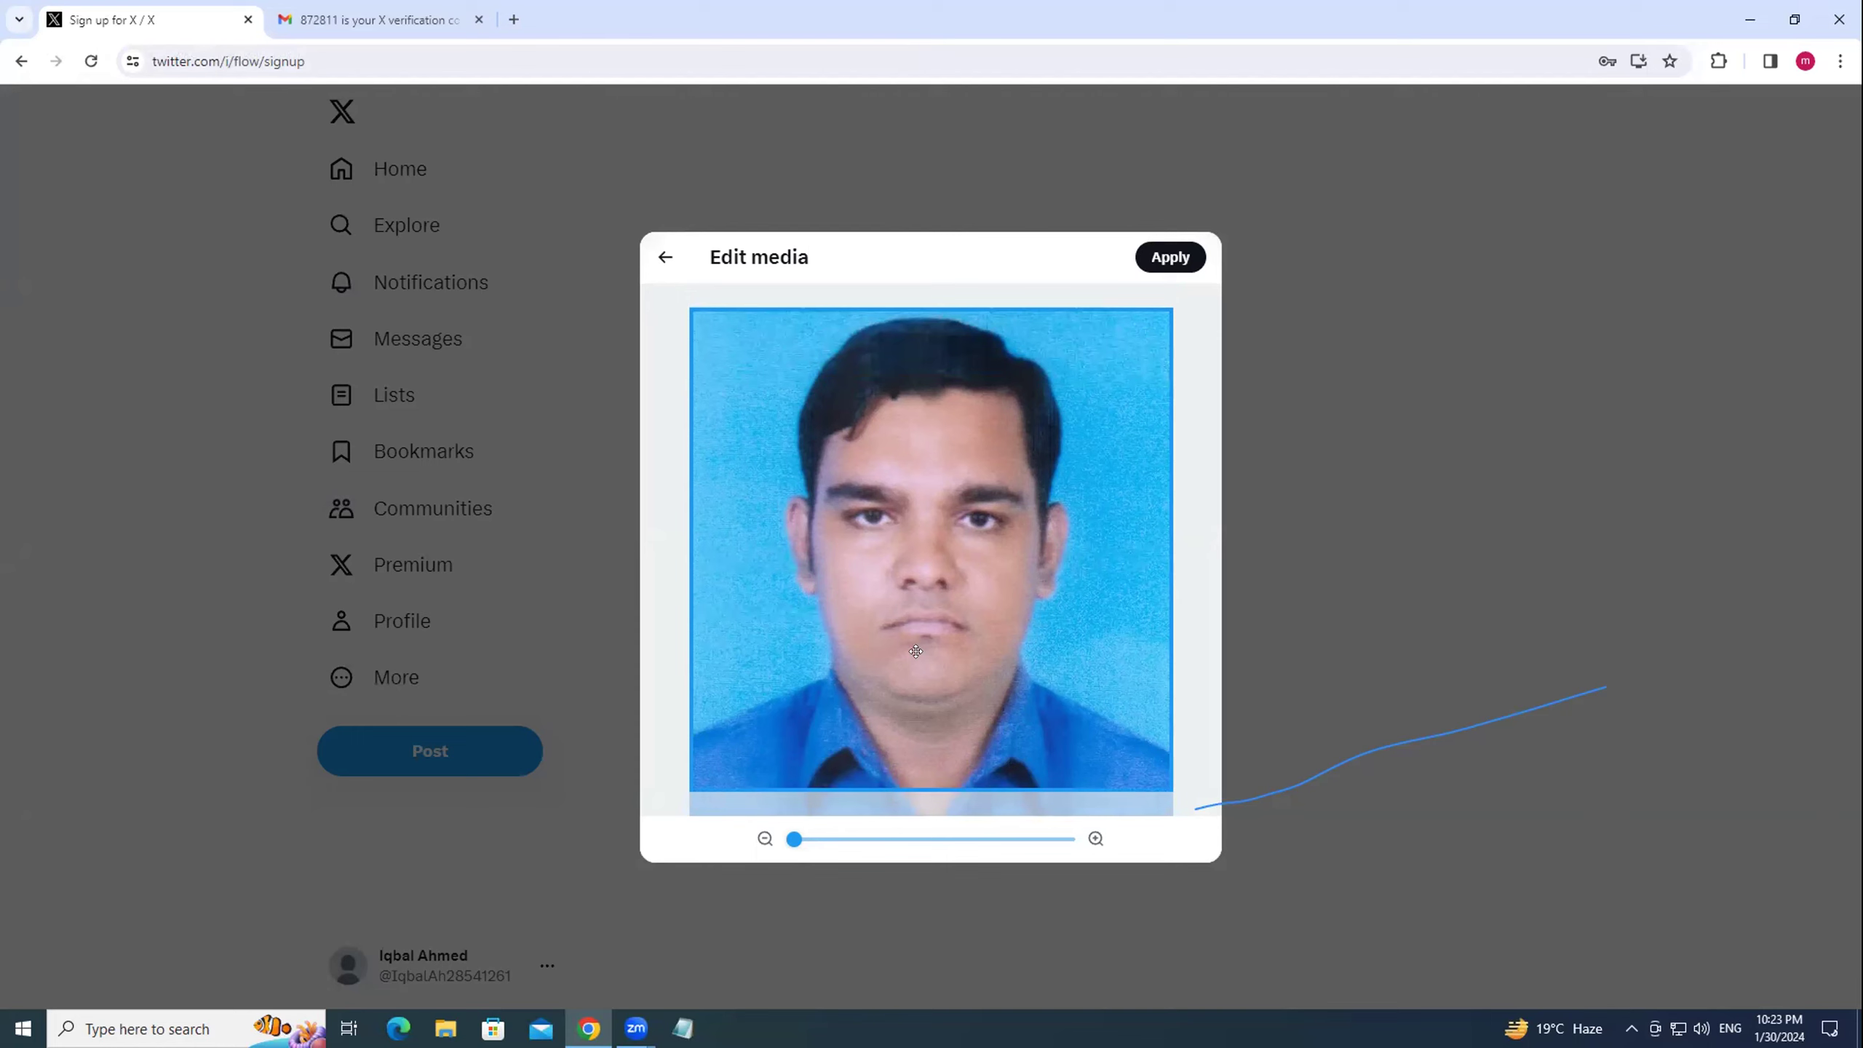
click(1170, 257)
click(927, 814)
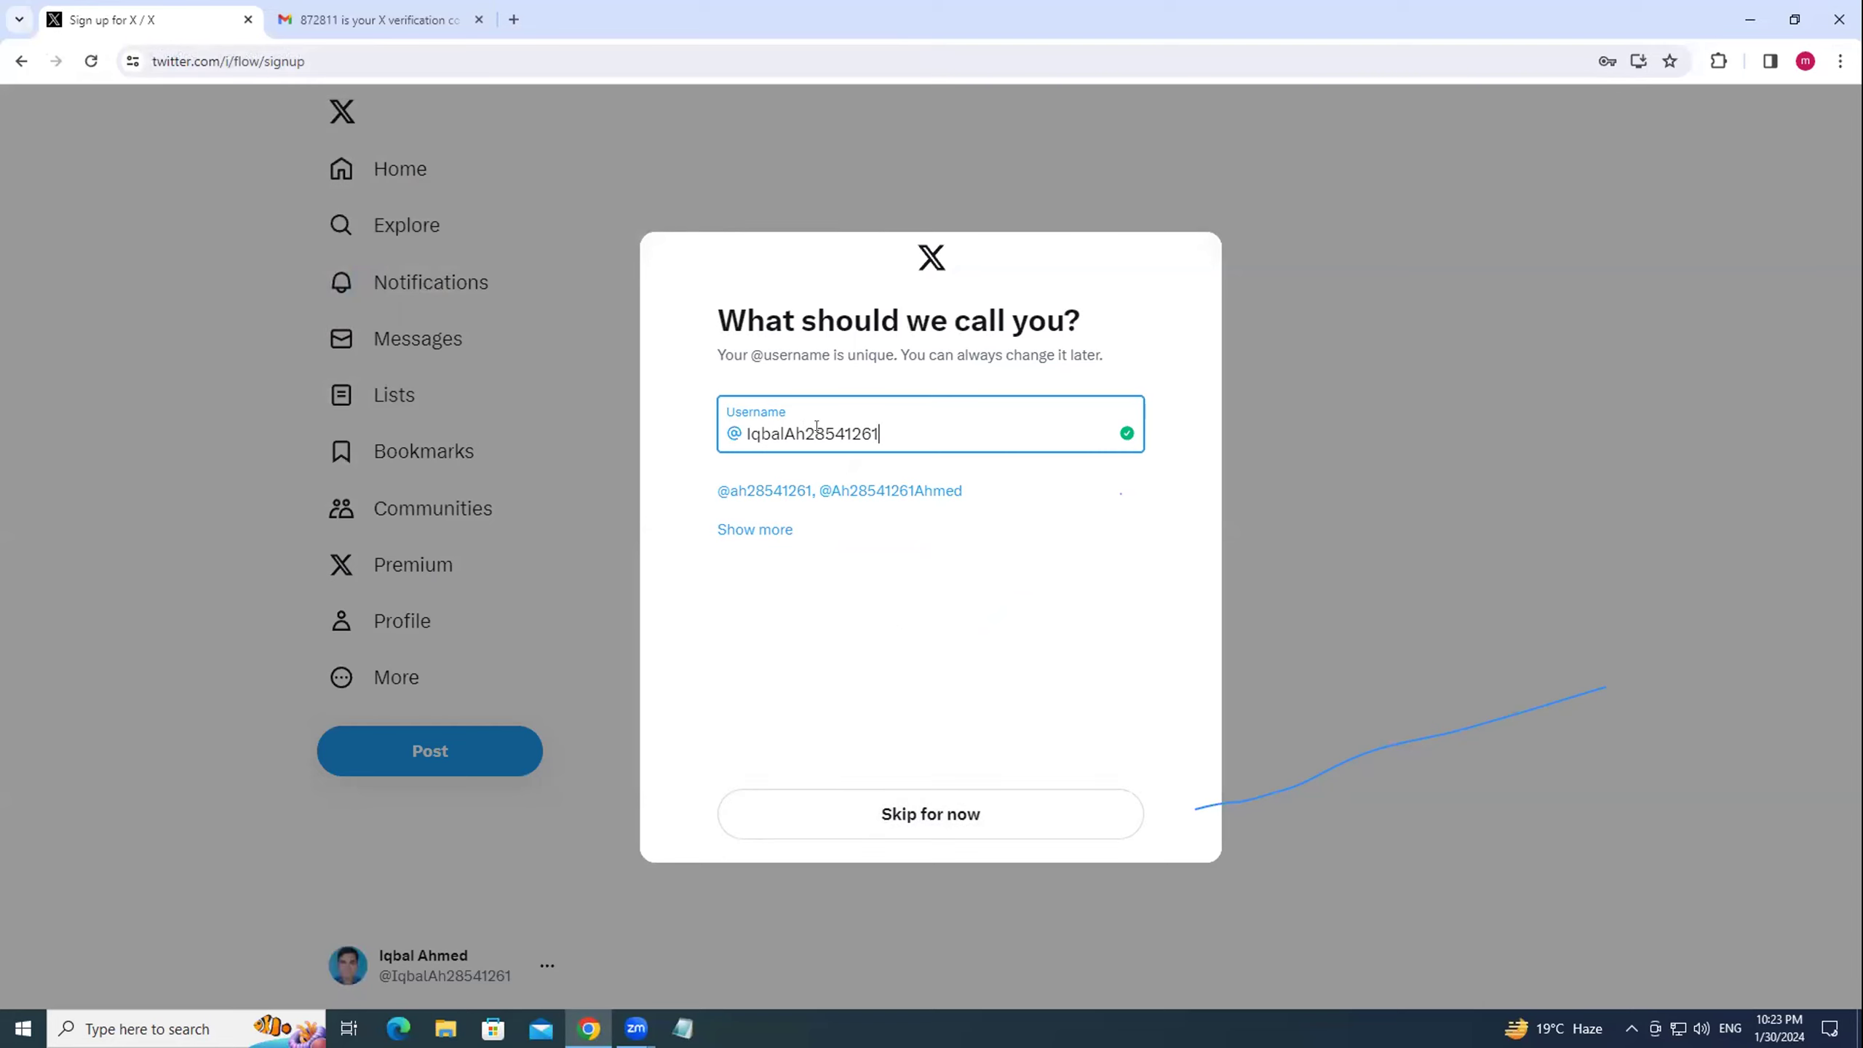
Retype the suggested username's letters and trailing digits, ending in 0005, until X accepts it.
drag(805, 432, 896, 426)
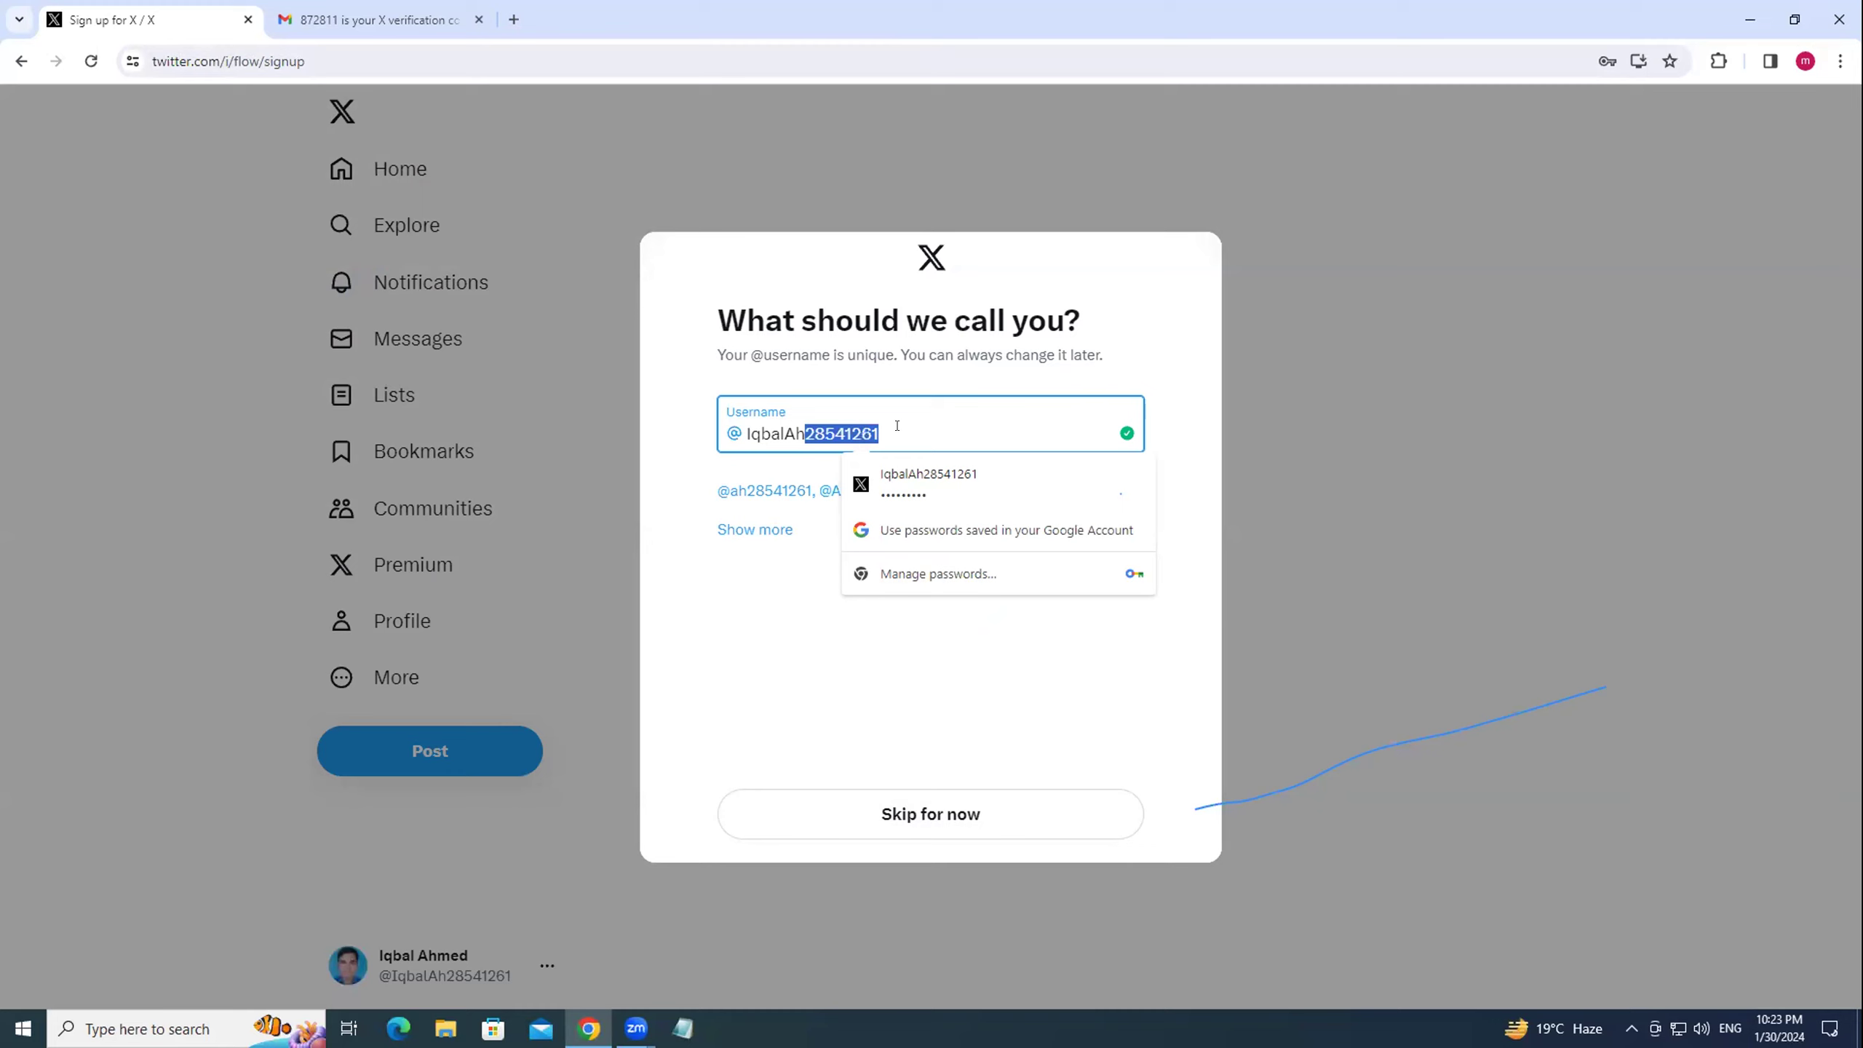
text(005)
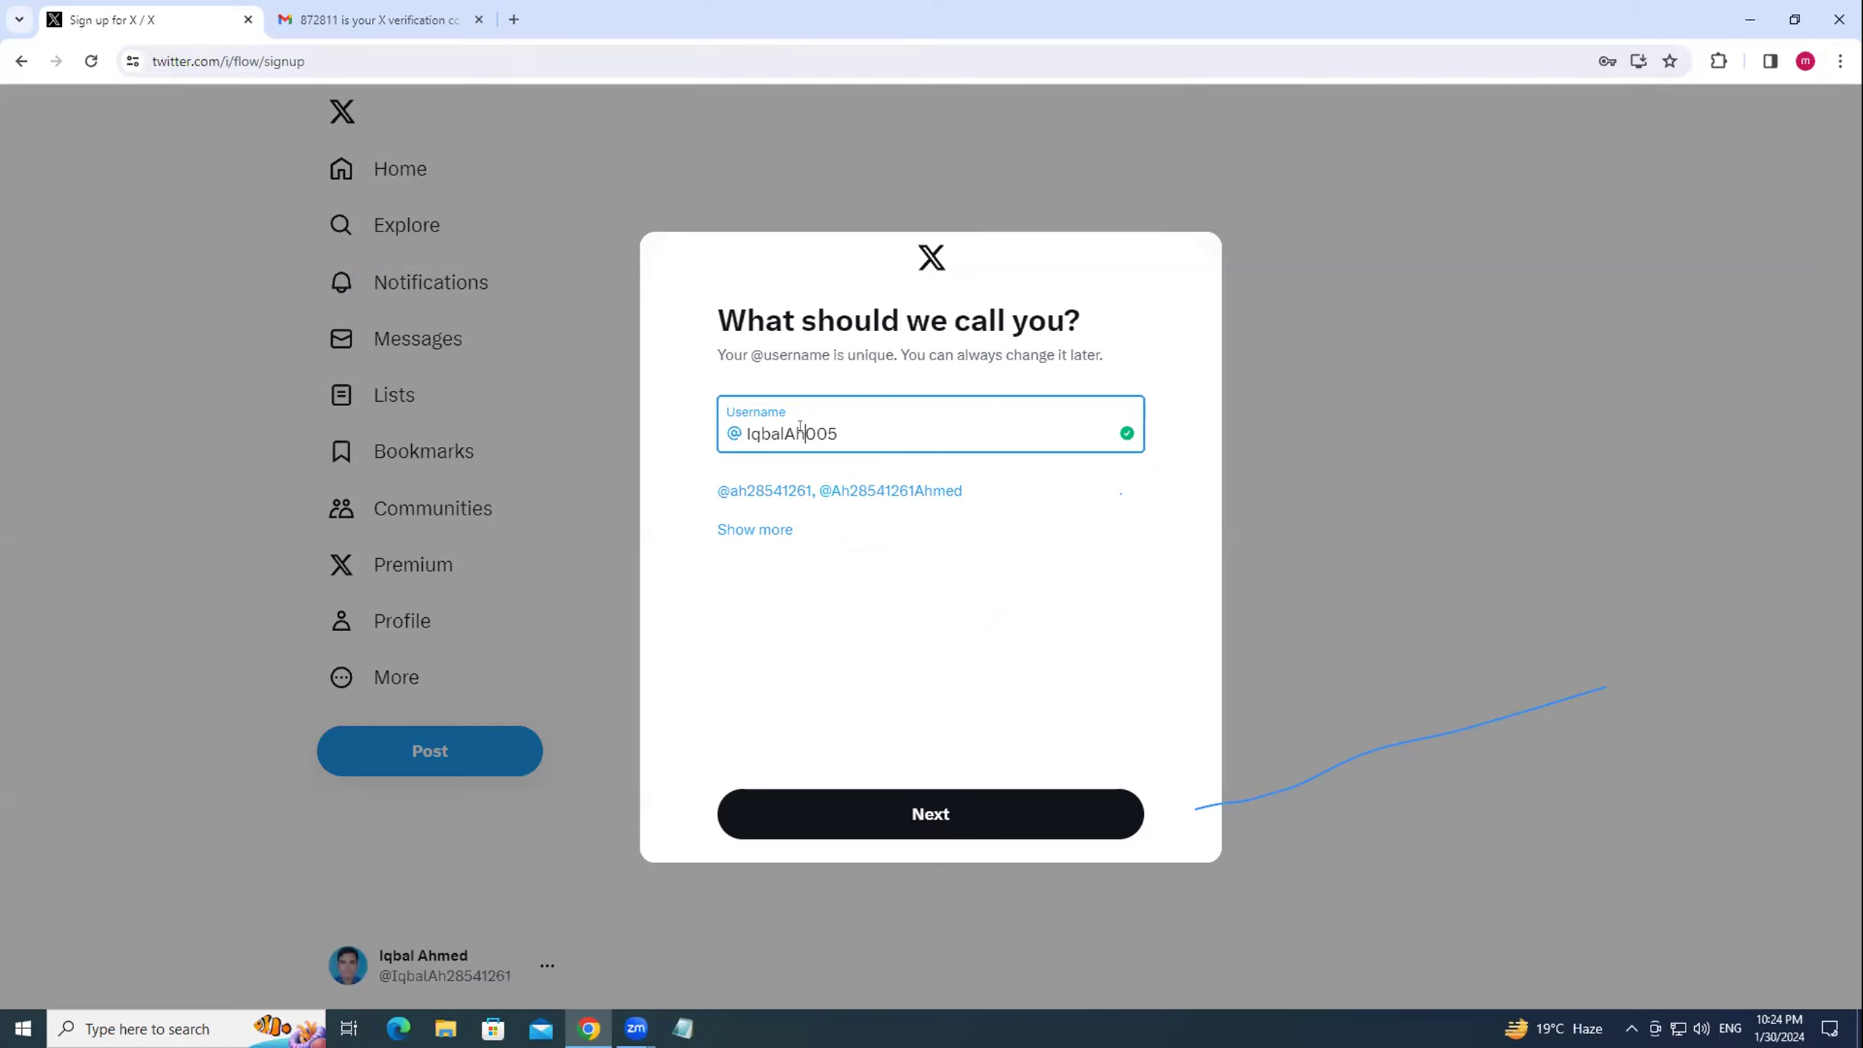
key(BackSpace)
key(BackSpace)
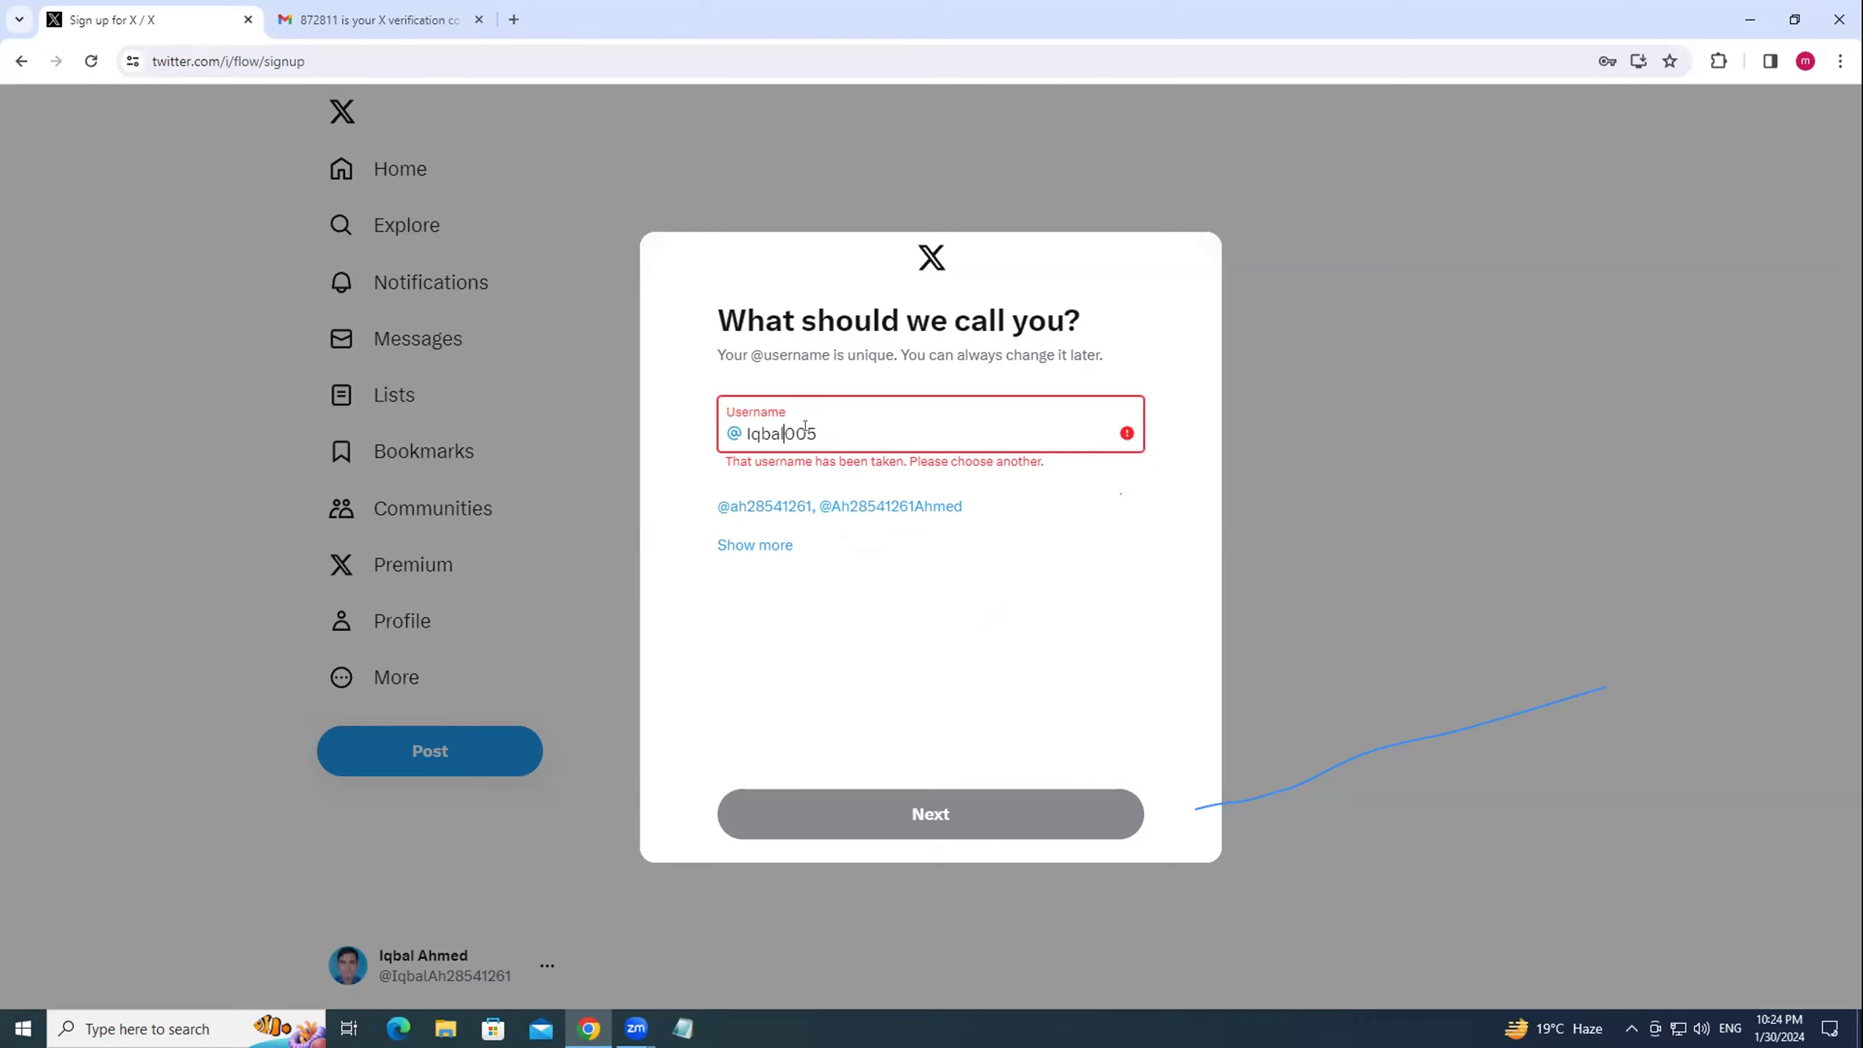
text(AH)
key(BackSpace)
text(h)
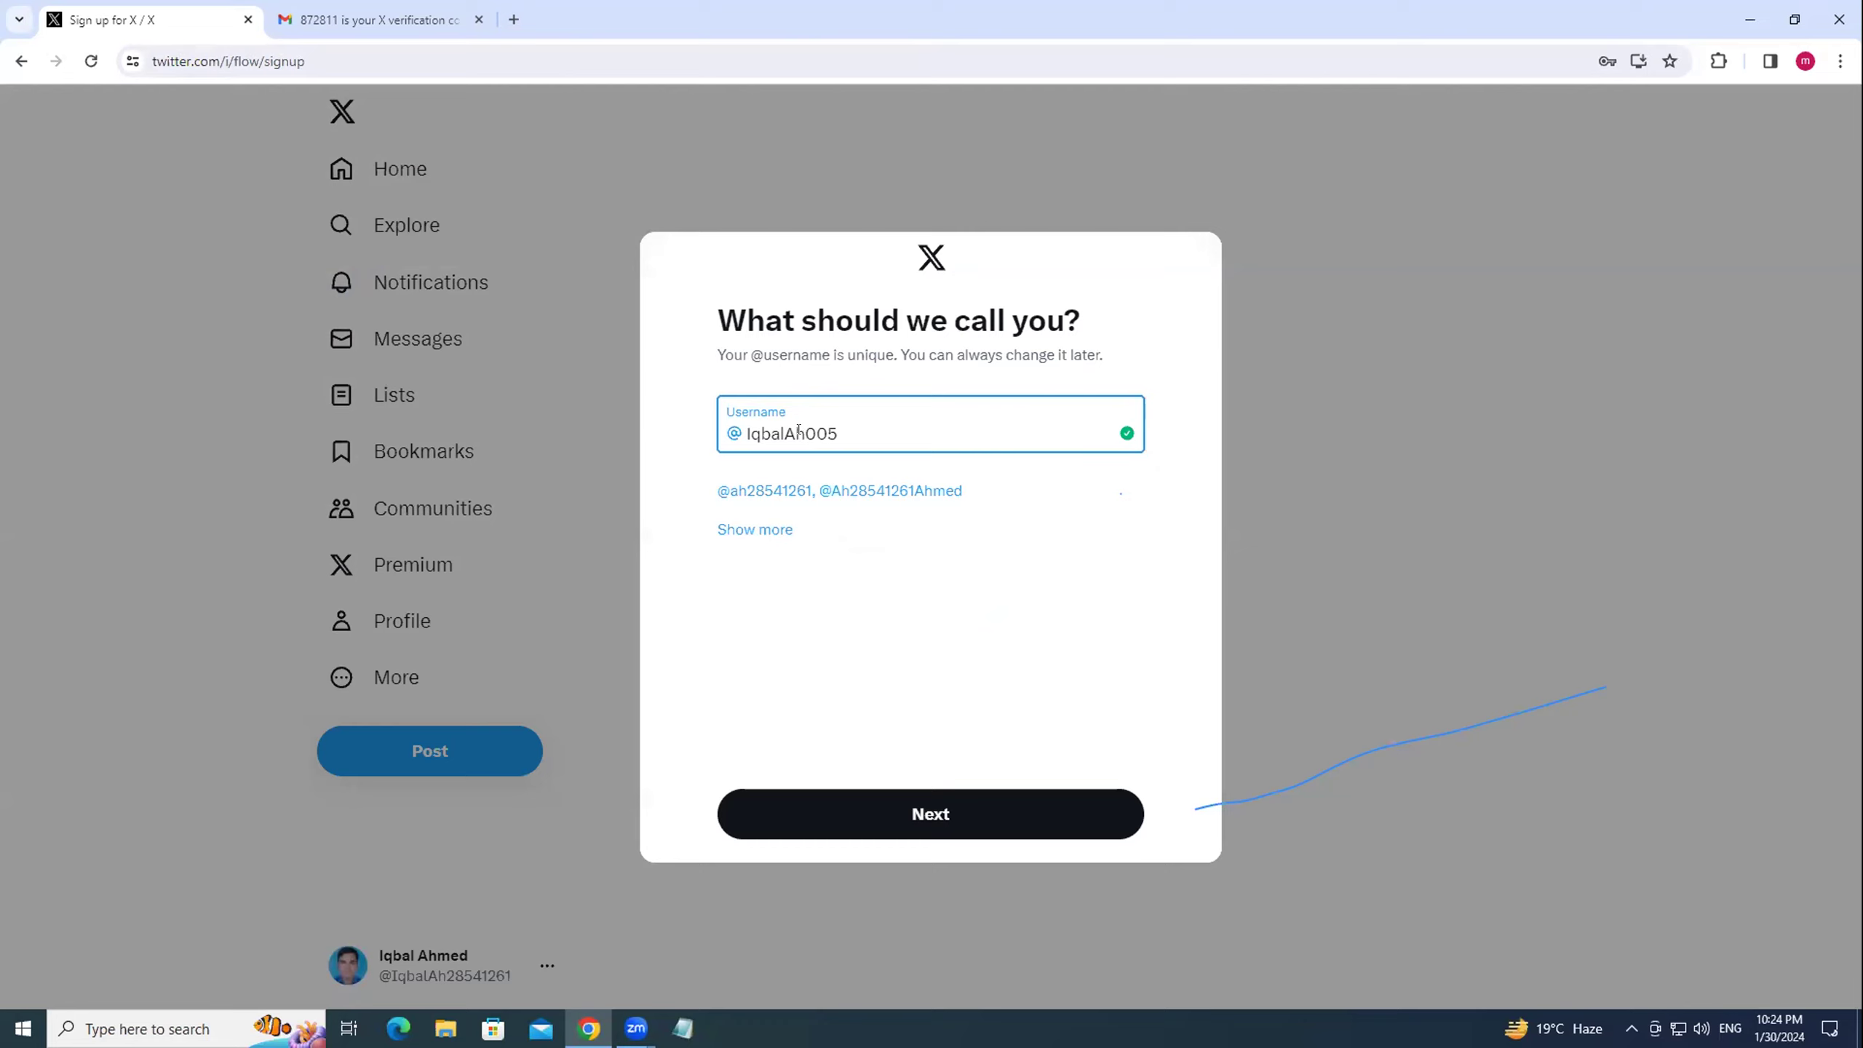
text(med007)
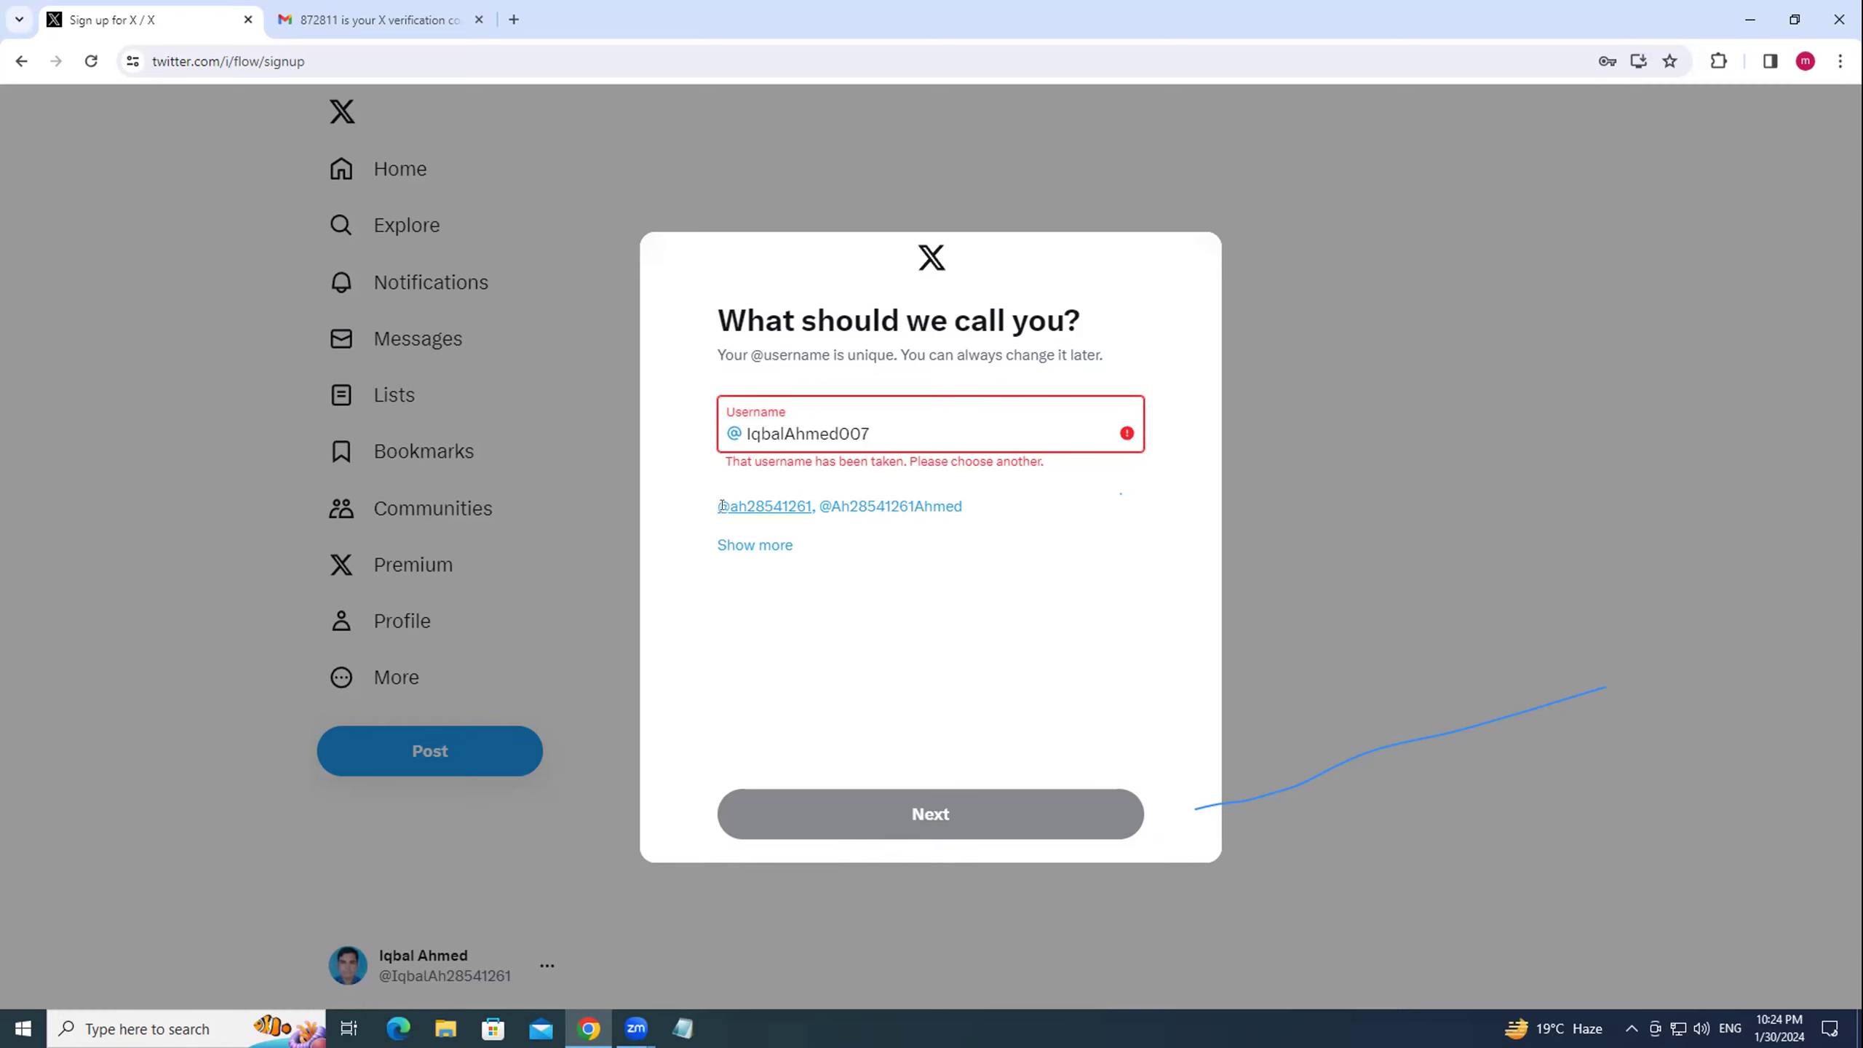
click(748, 542)
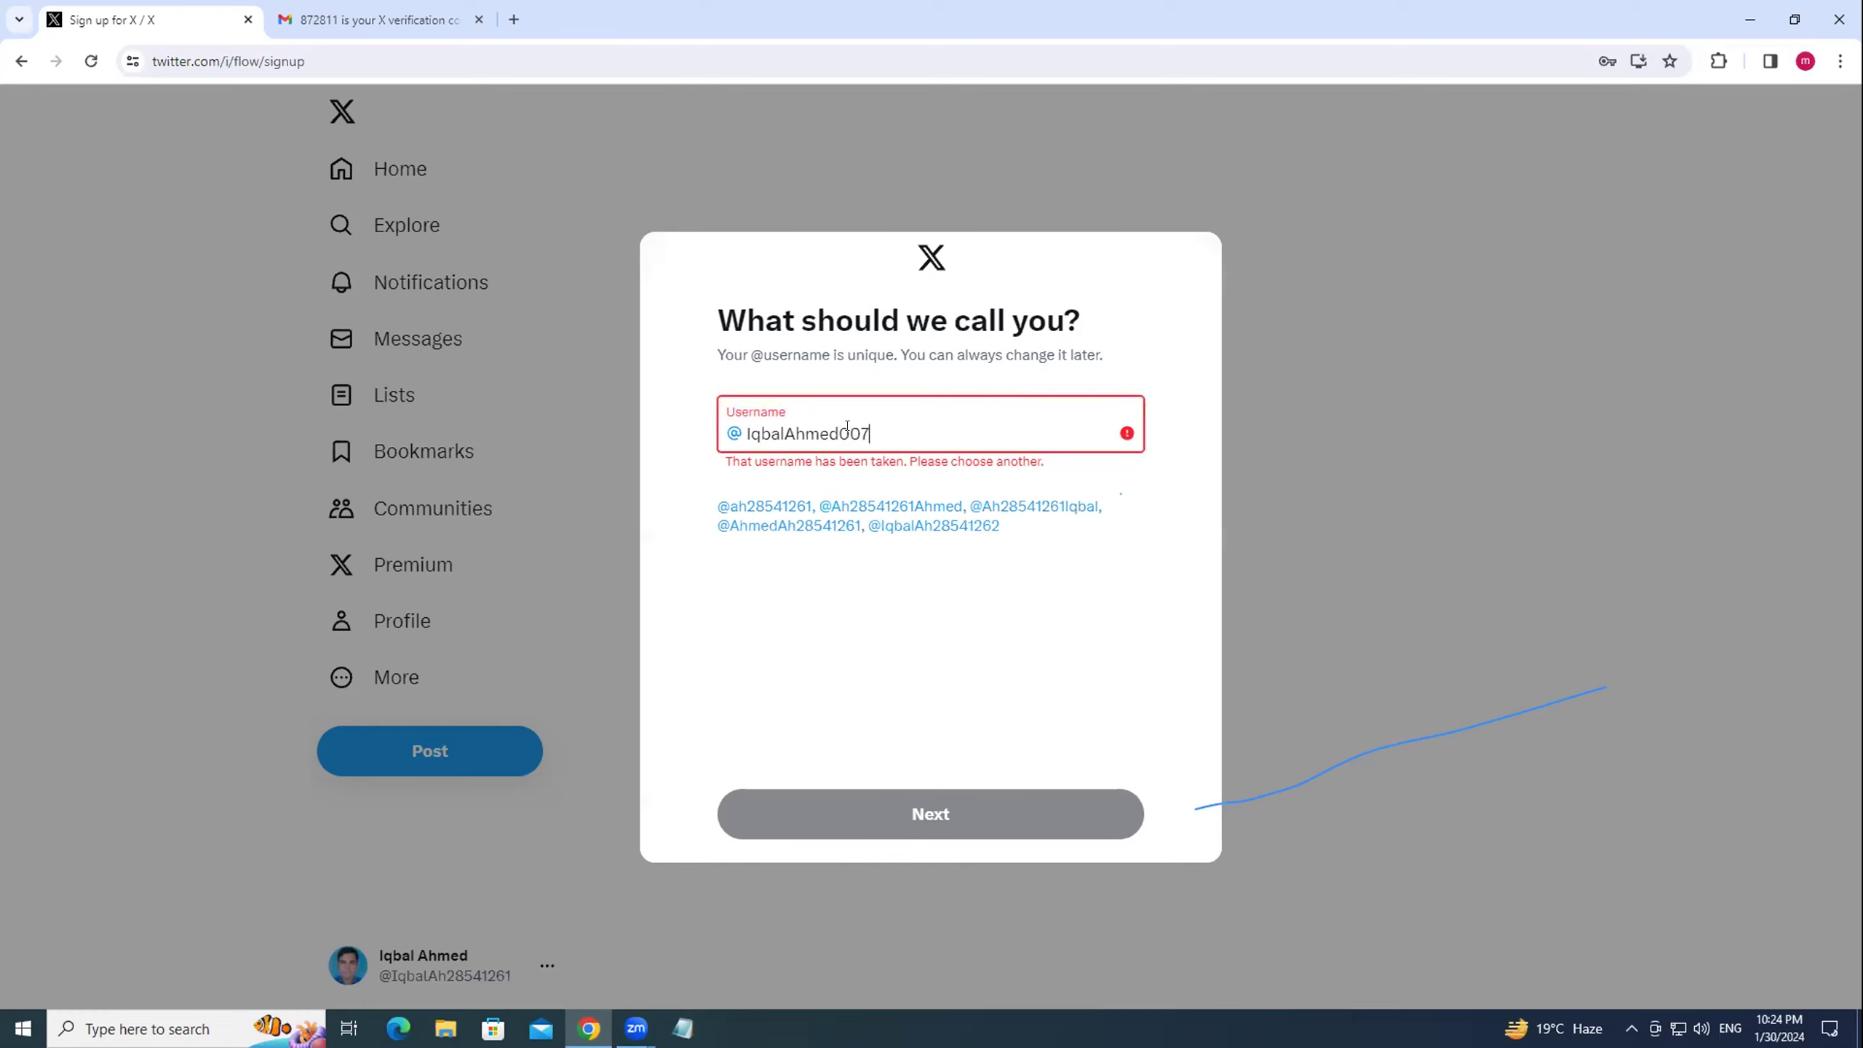
key(BackSpace)
text(5)
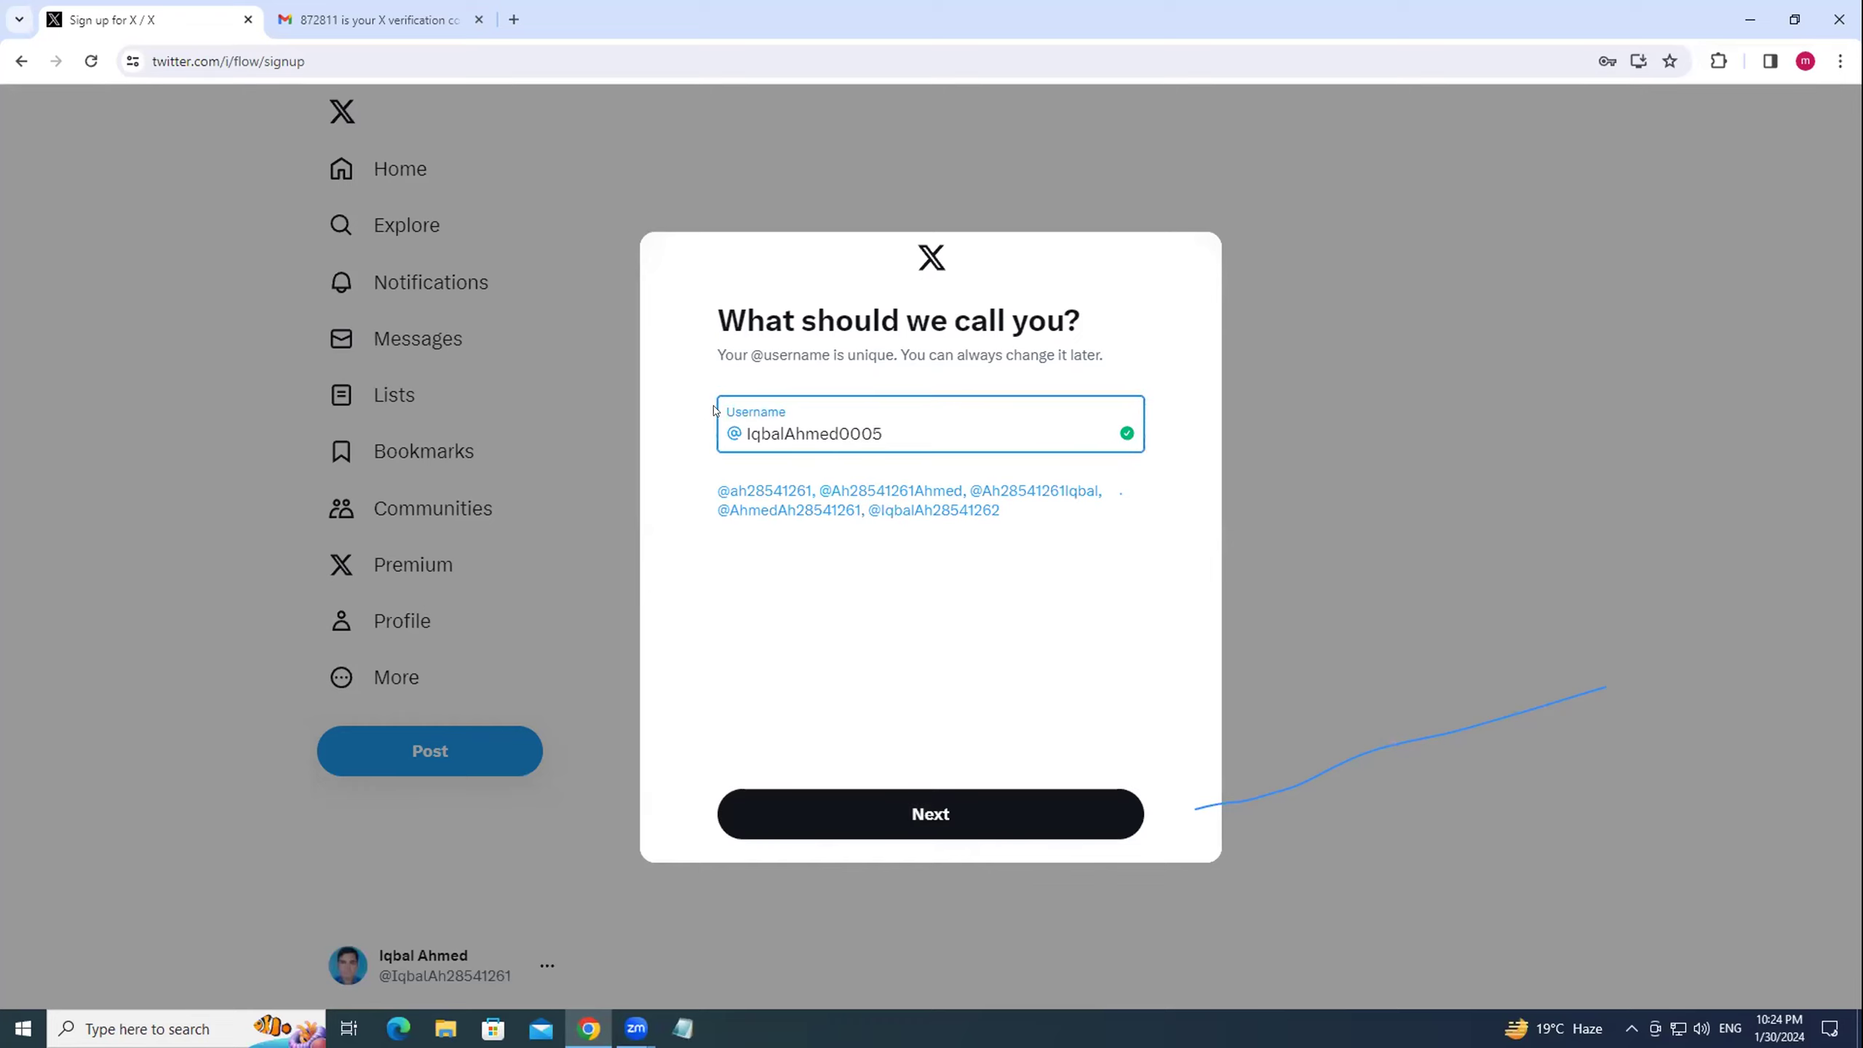
drag(838, 431, 890, 426)
Confirm the username, try Allow notifications, then choose Skip for now.
click(951, 820)
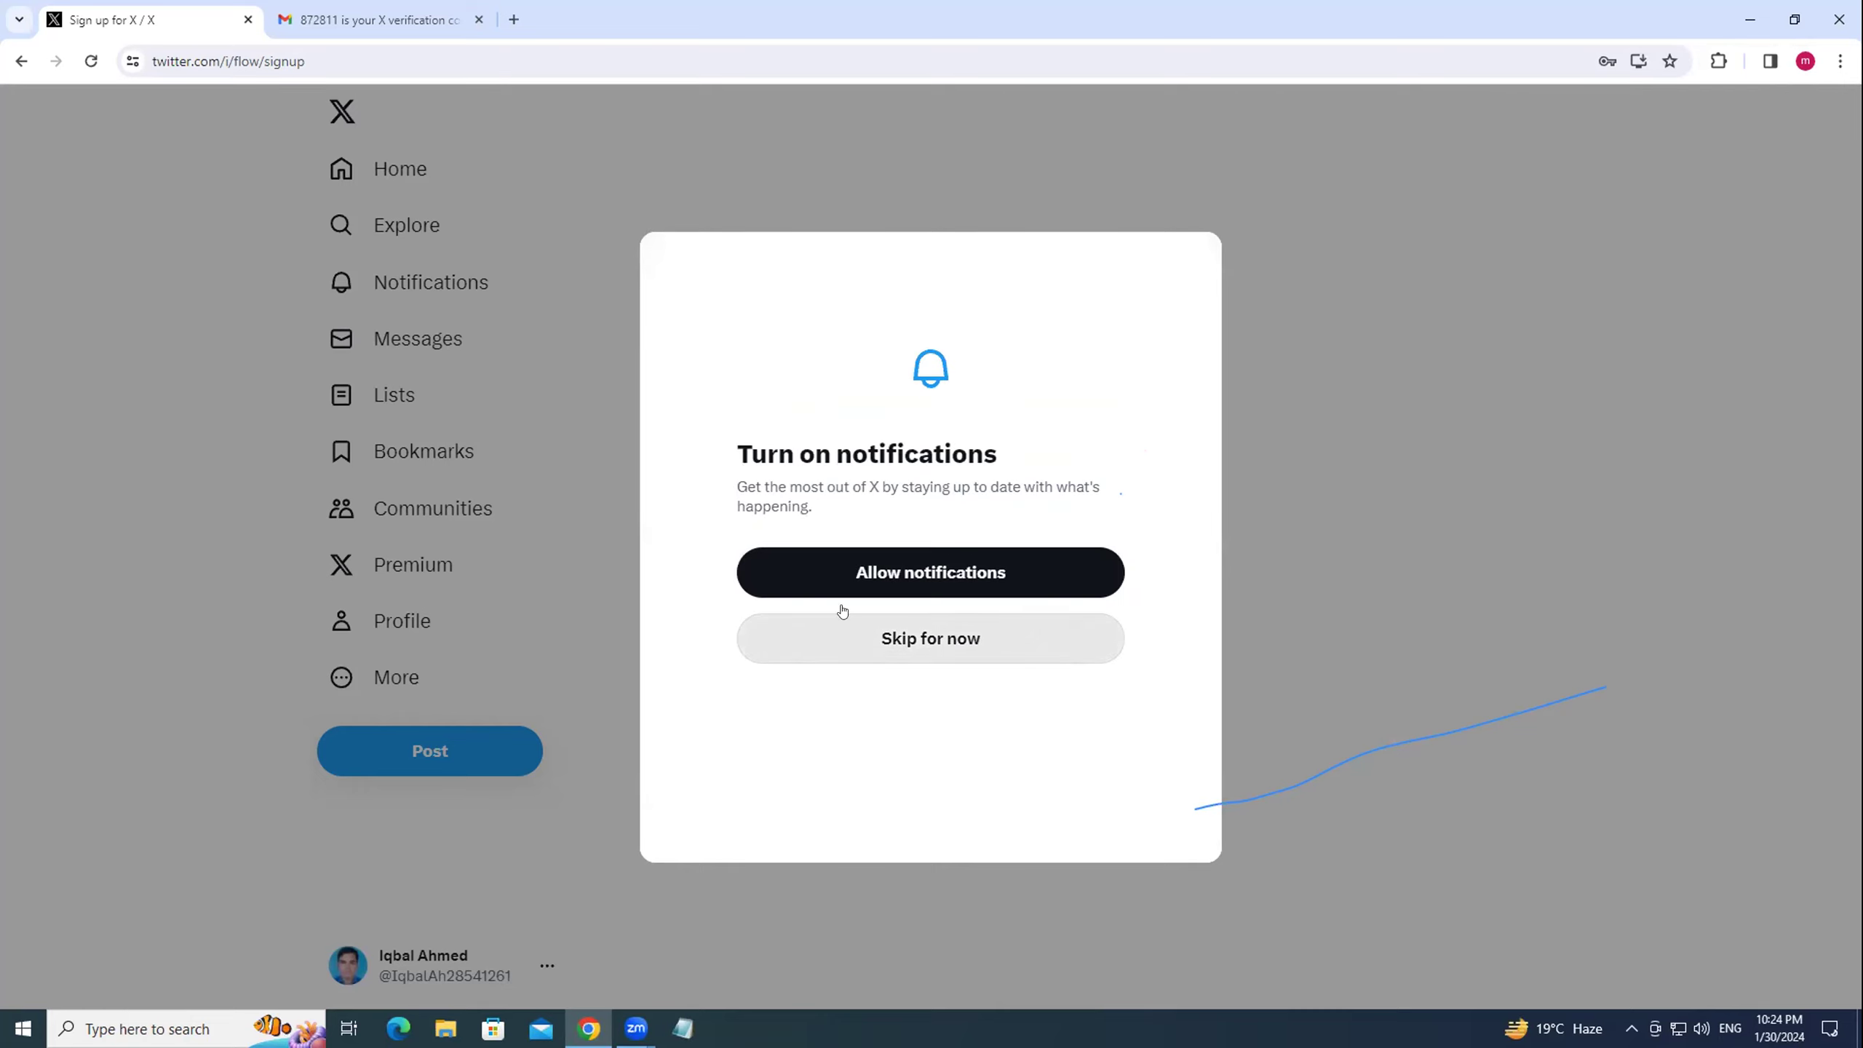
click(953, 575)
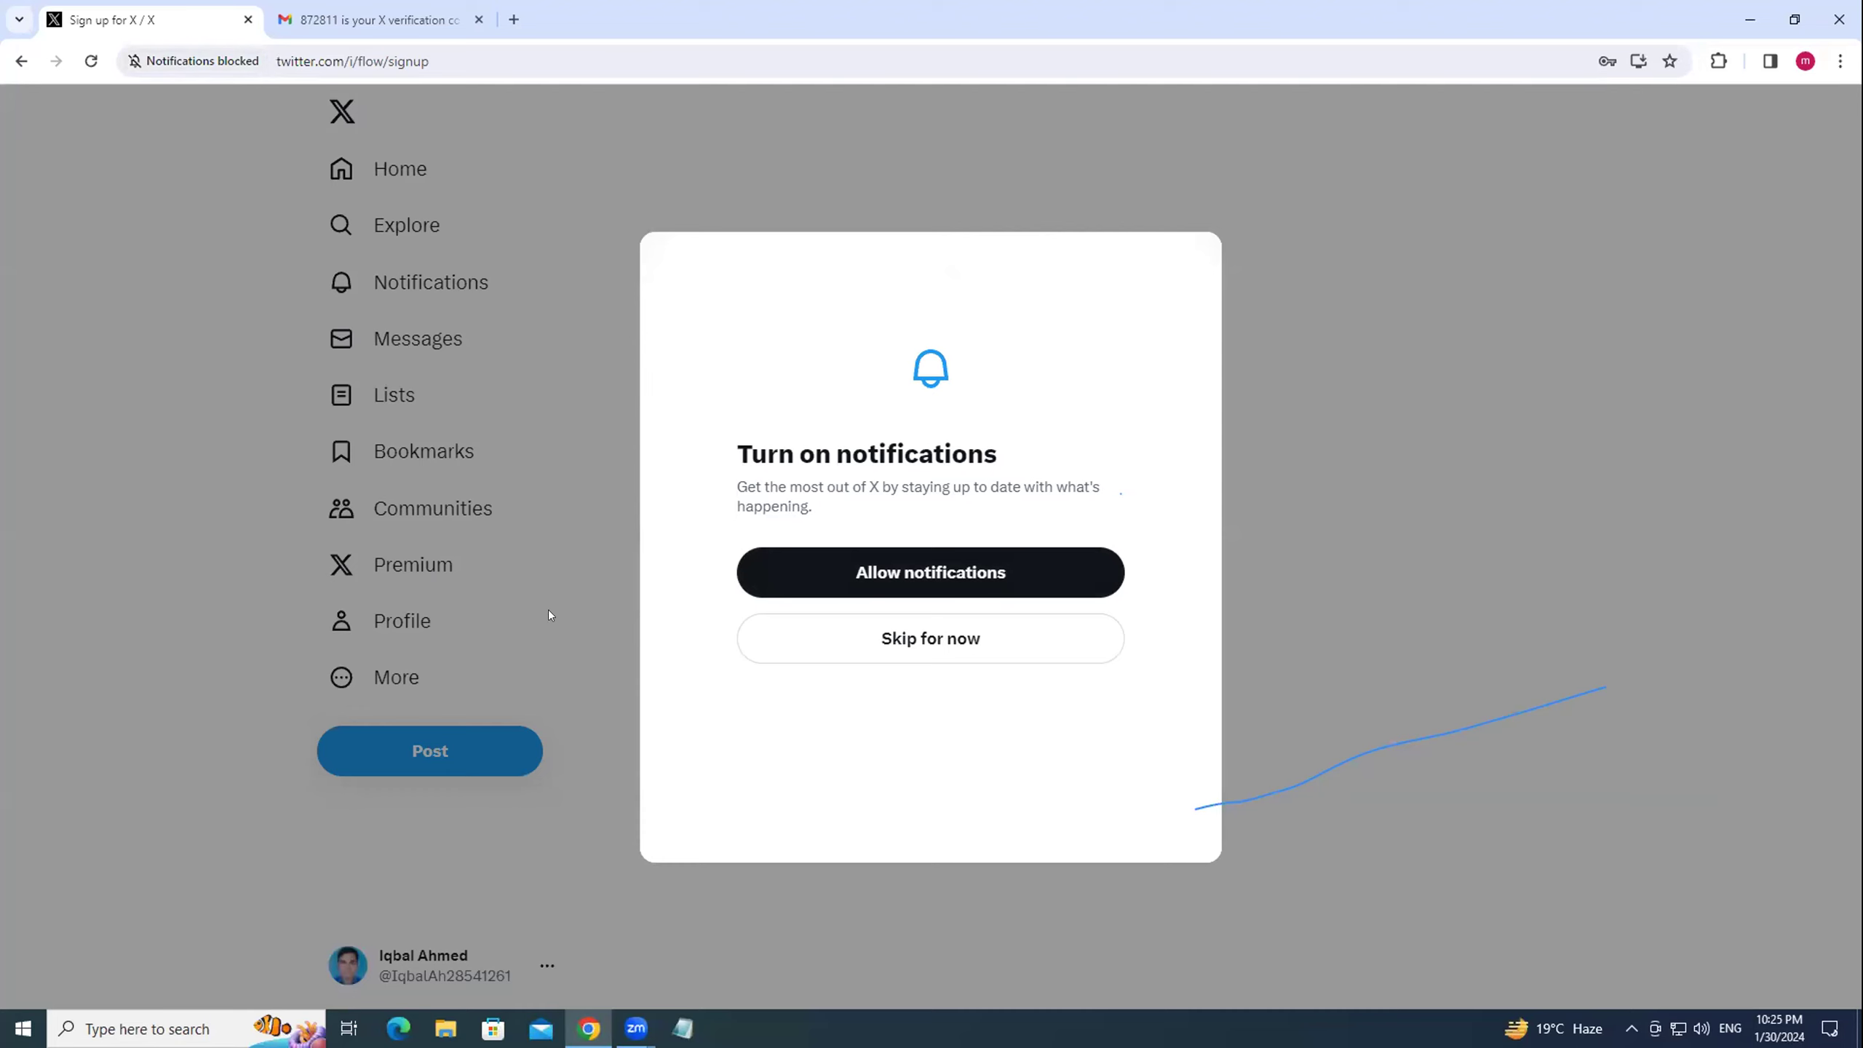
click(897, 636)
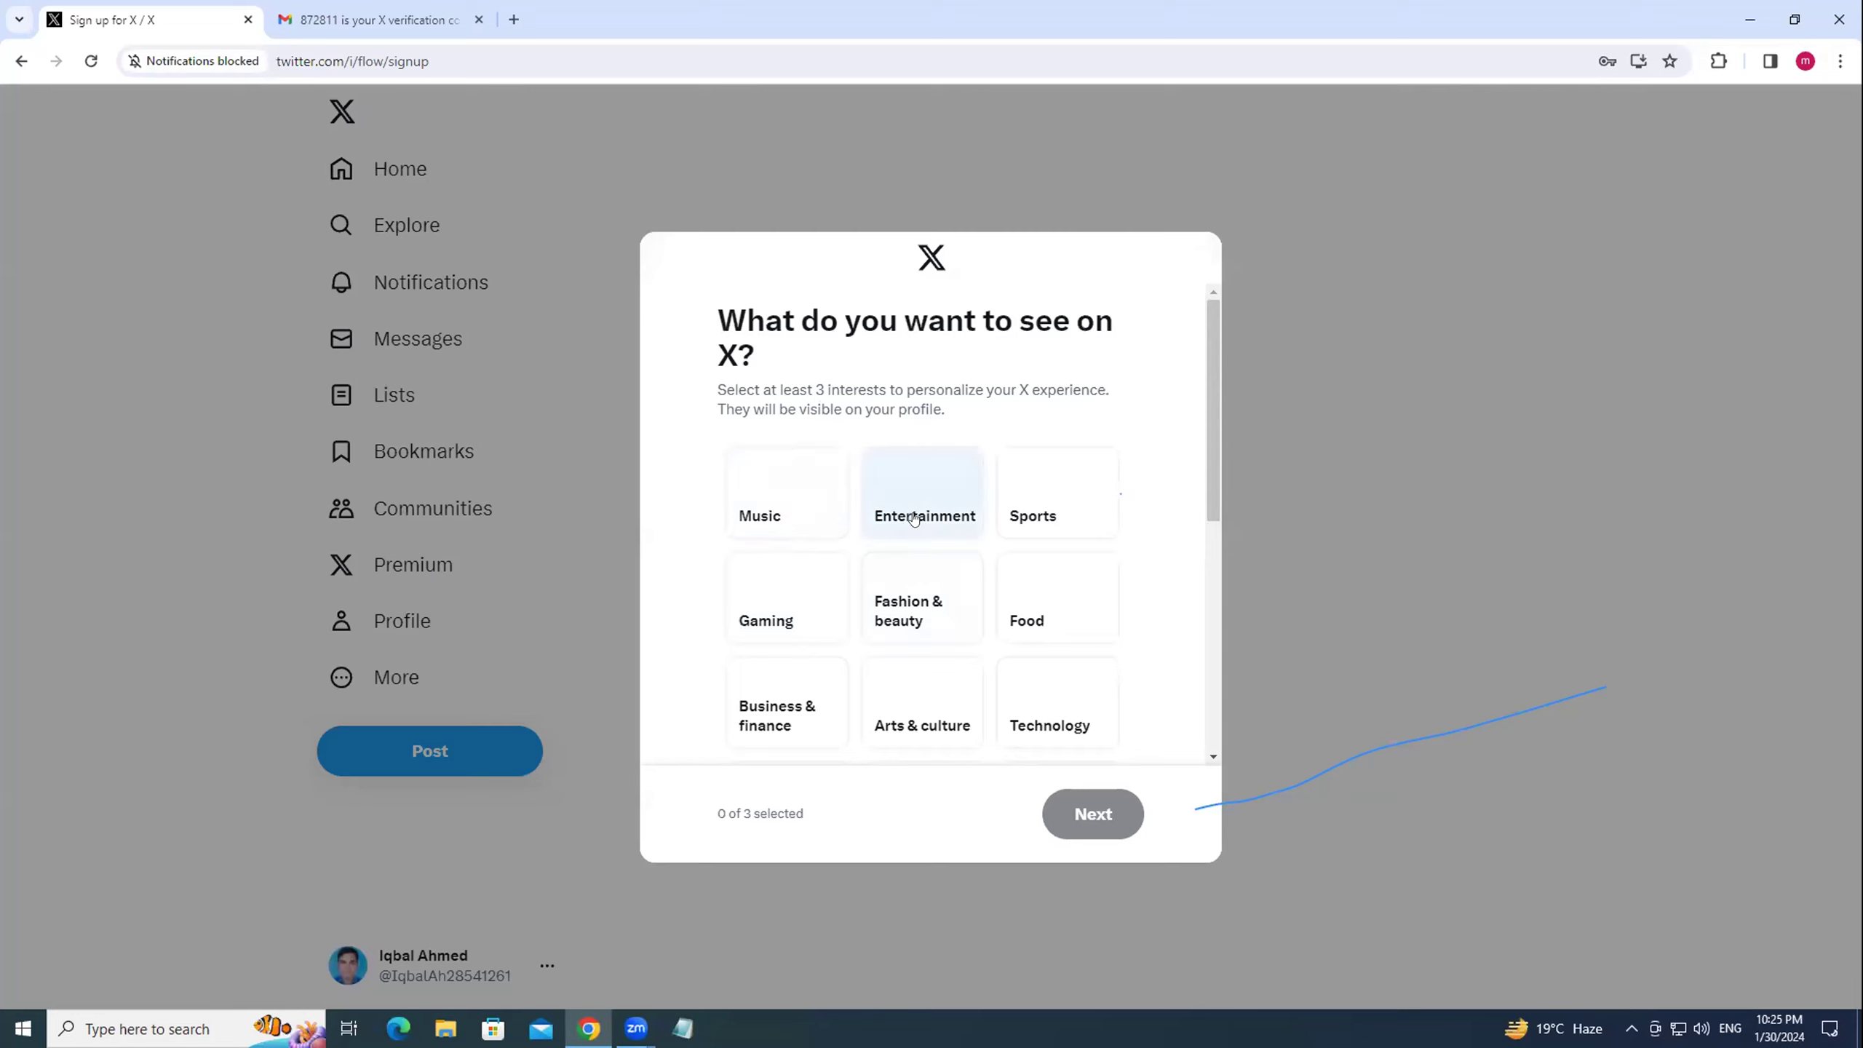
Select Fashion & beauty, Entertainment, Food, Business & finance, Fitness and Outdoors as interests.
click(906, 601)
click(908, 516)
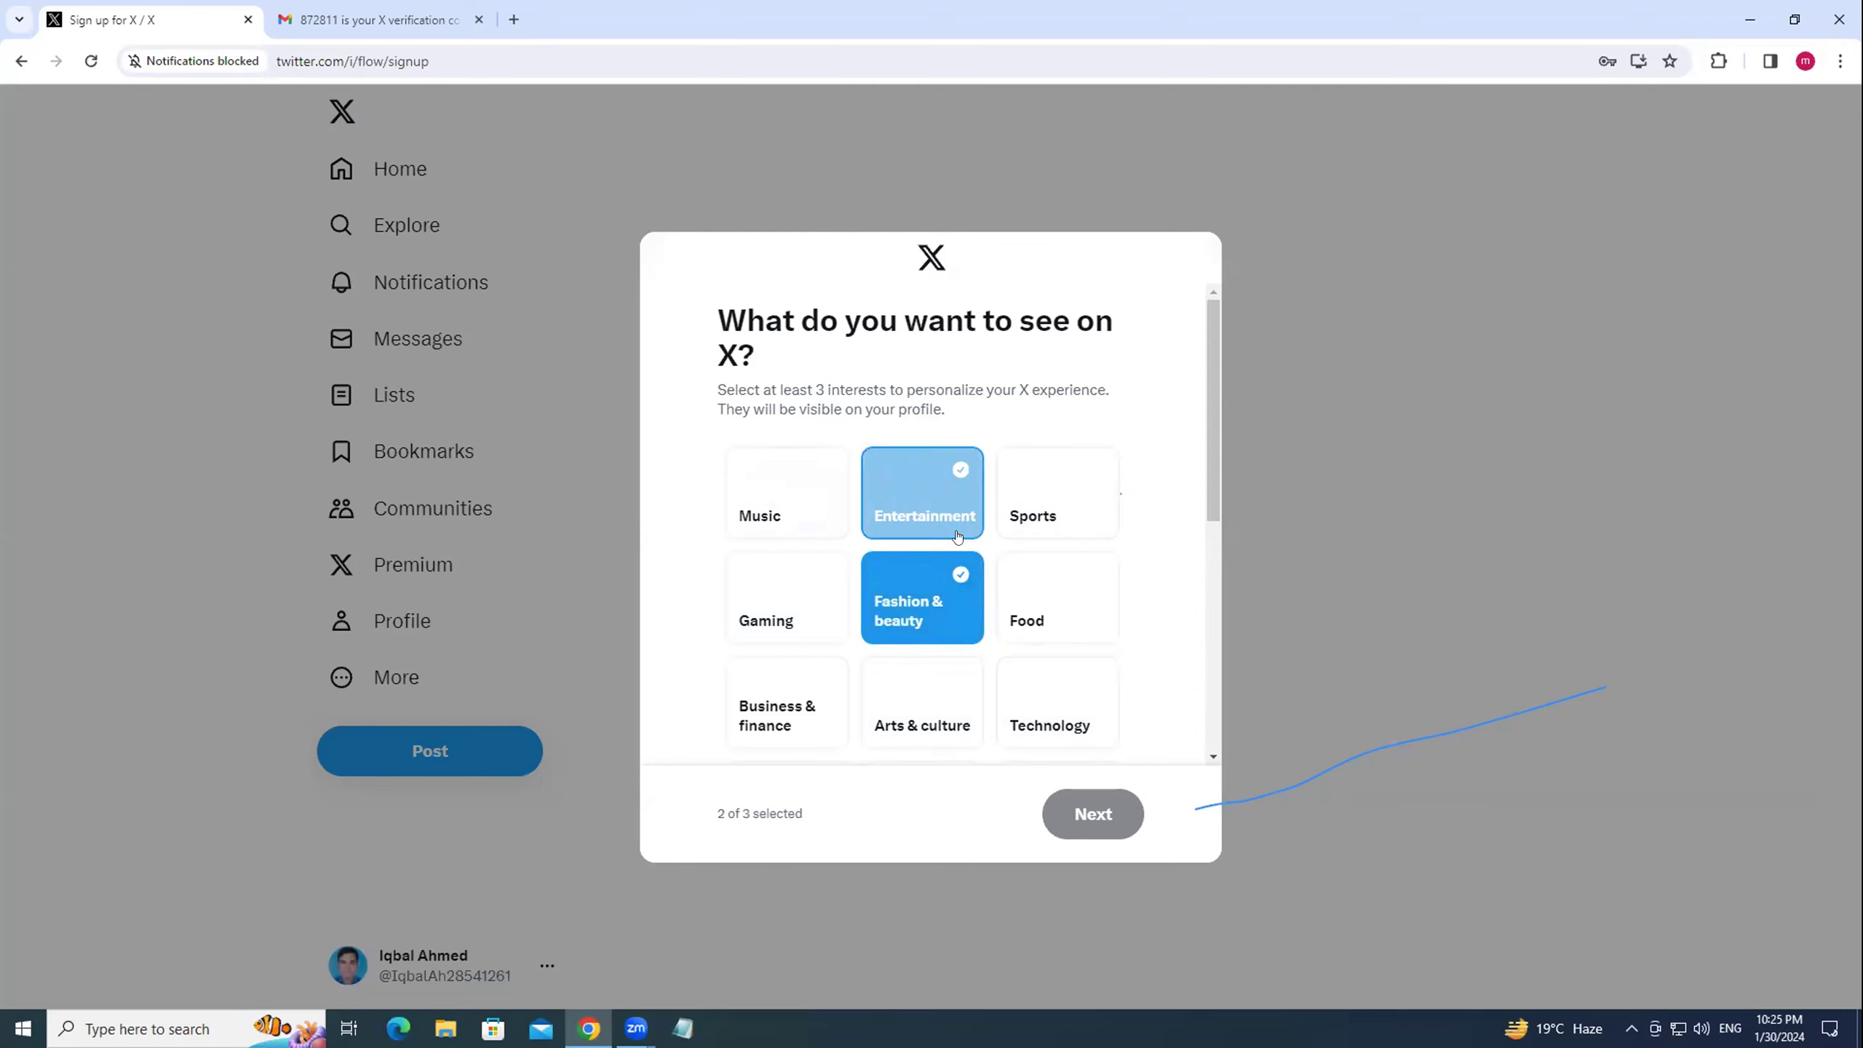
click(1056, 609)
click(765, 721)
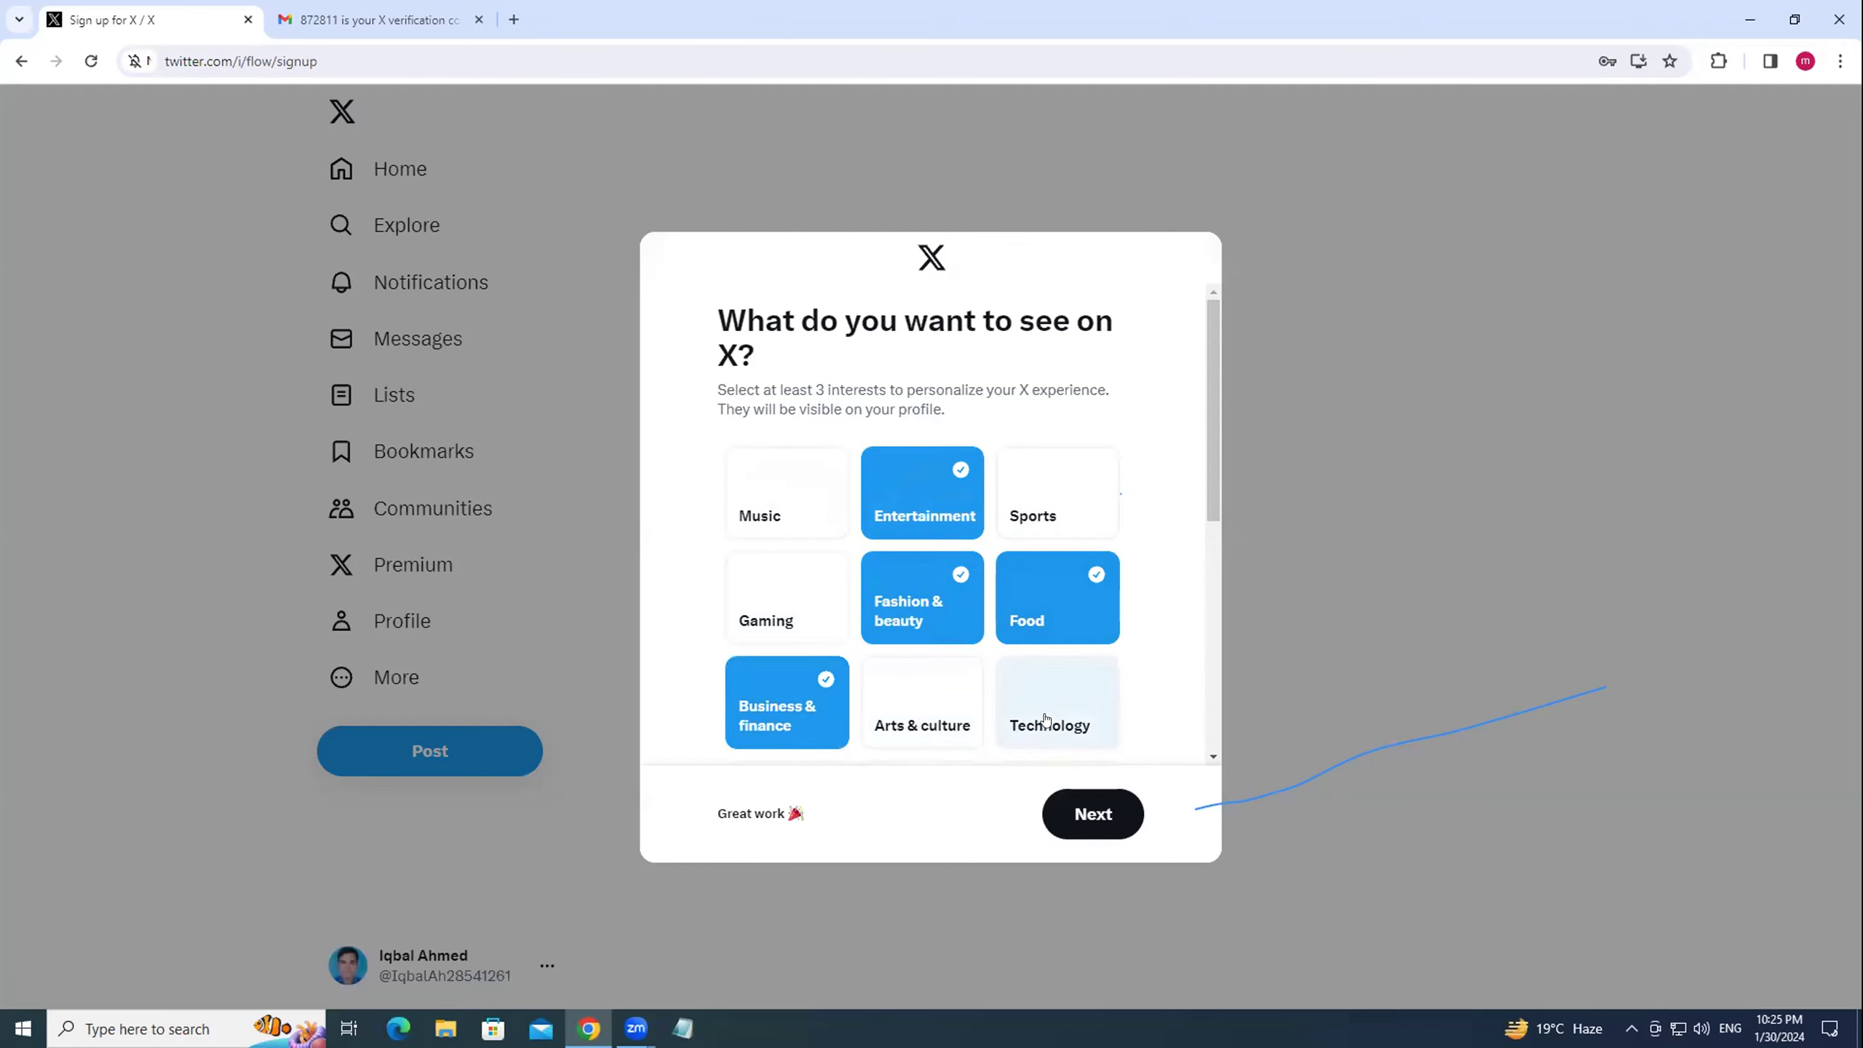
scroll(1086, 704, down, 1)
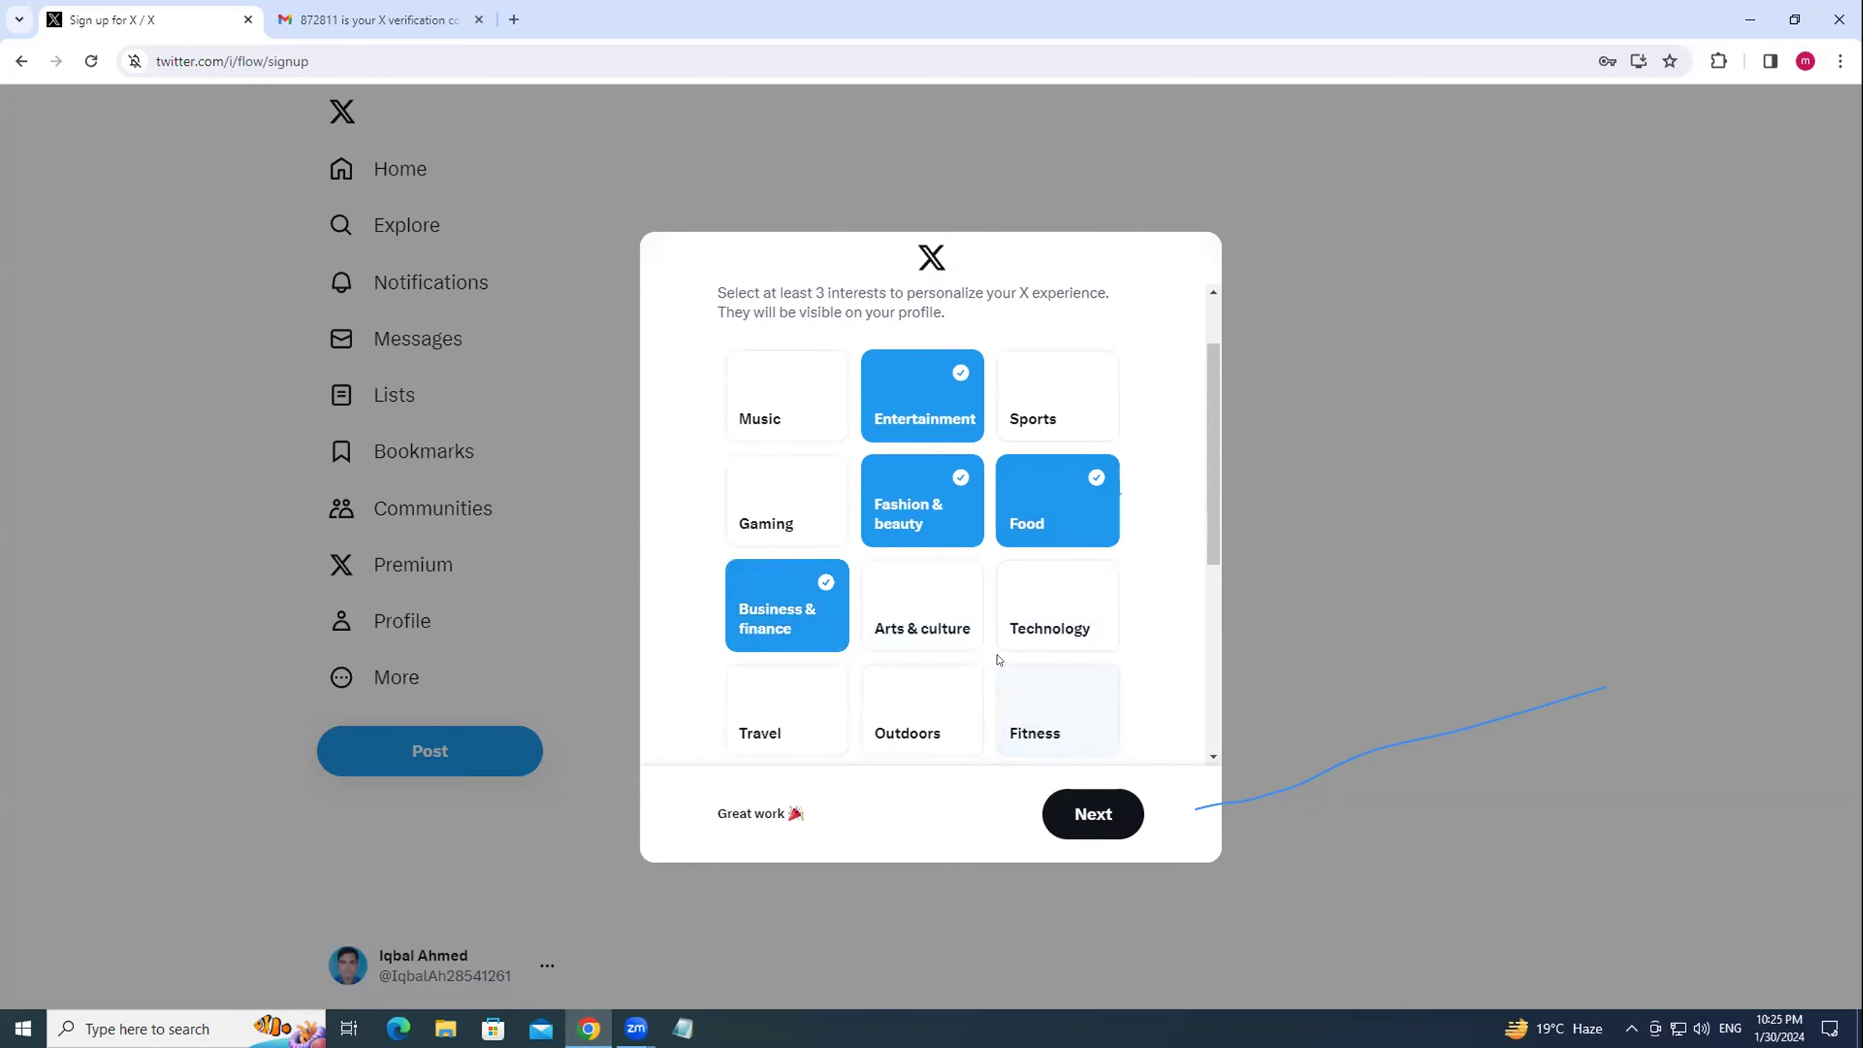
scroll(953, 697, down, 1)
click(1037, 630)
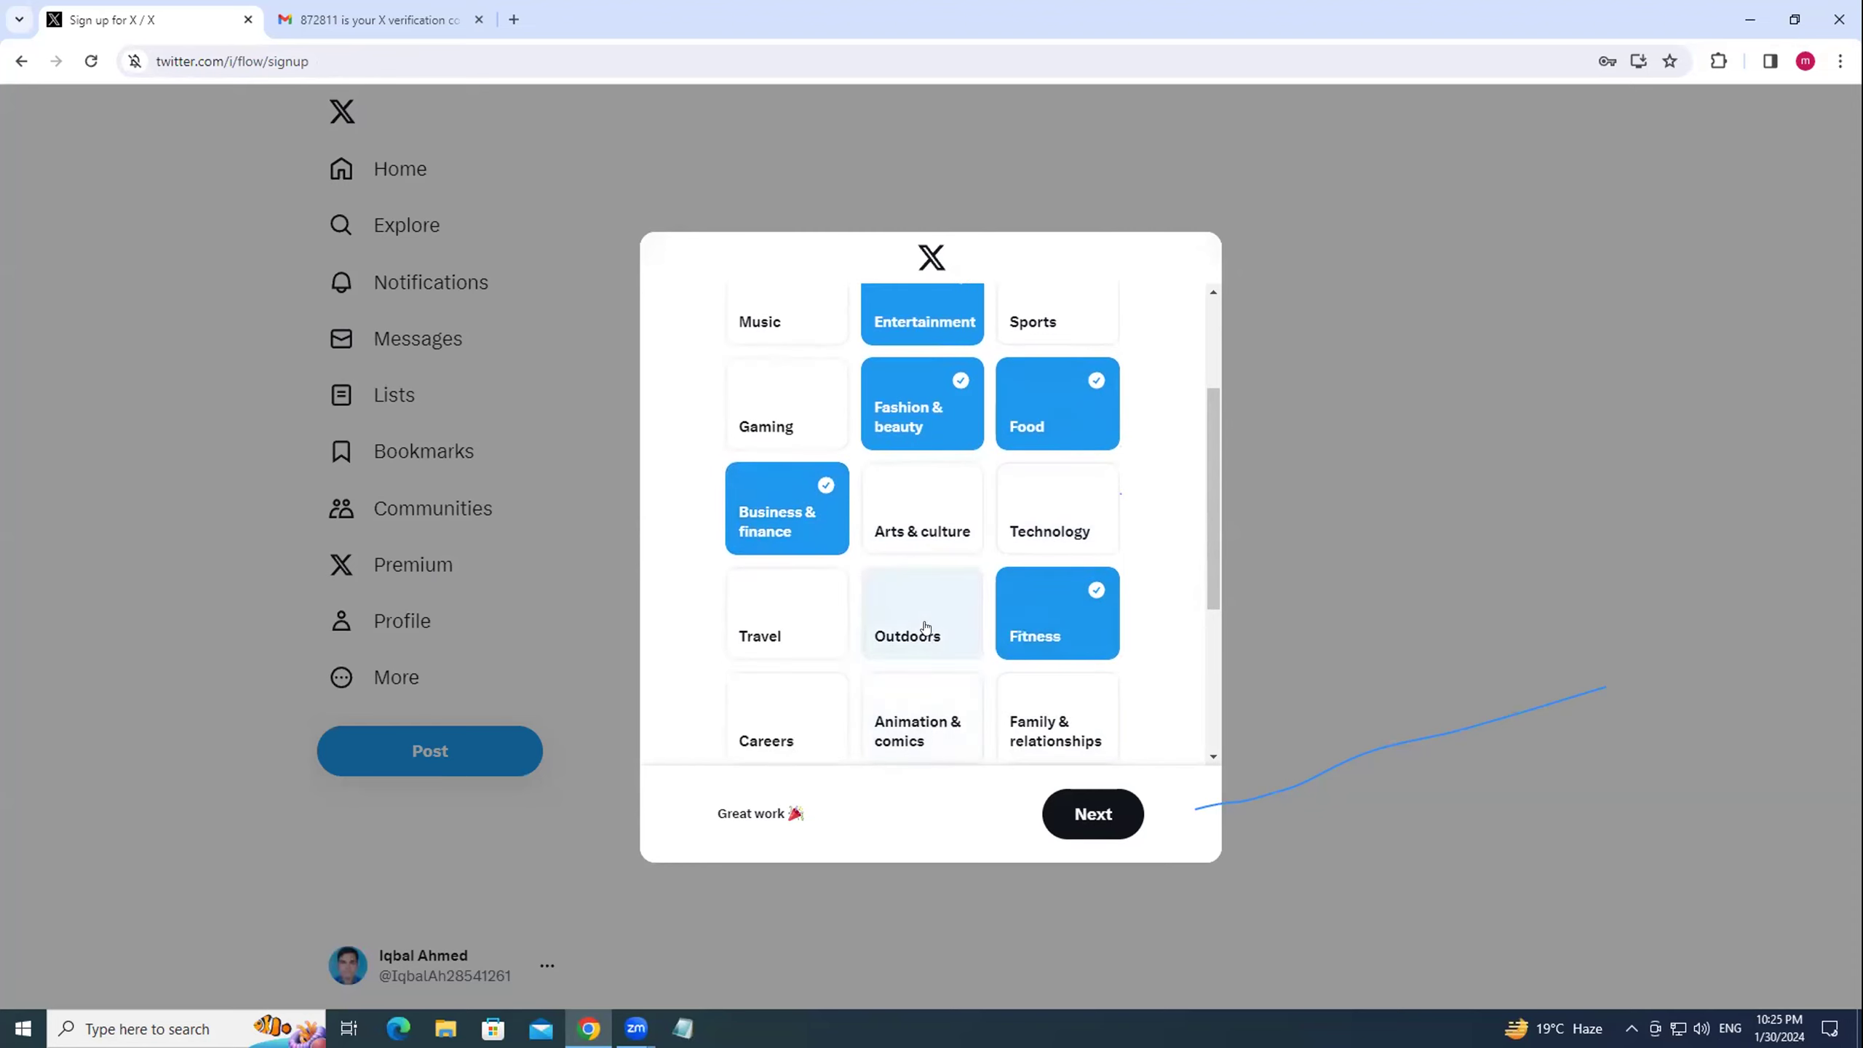
click(904, 628)
Follow Prothom Alo, ICC and Somoy TV, then finish onto the home feed.
scroll(1144, 627, down, 1)
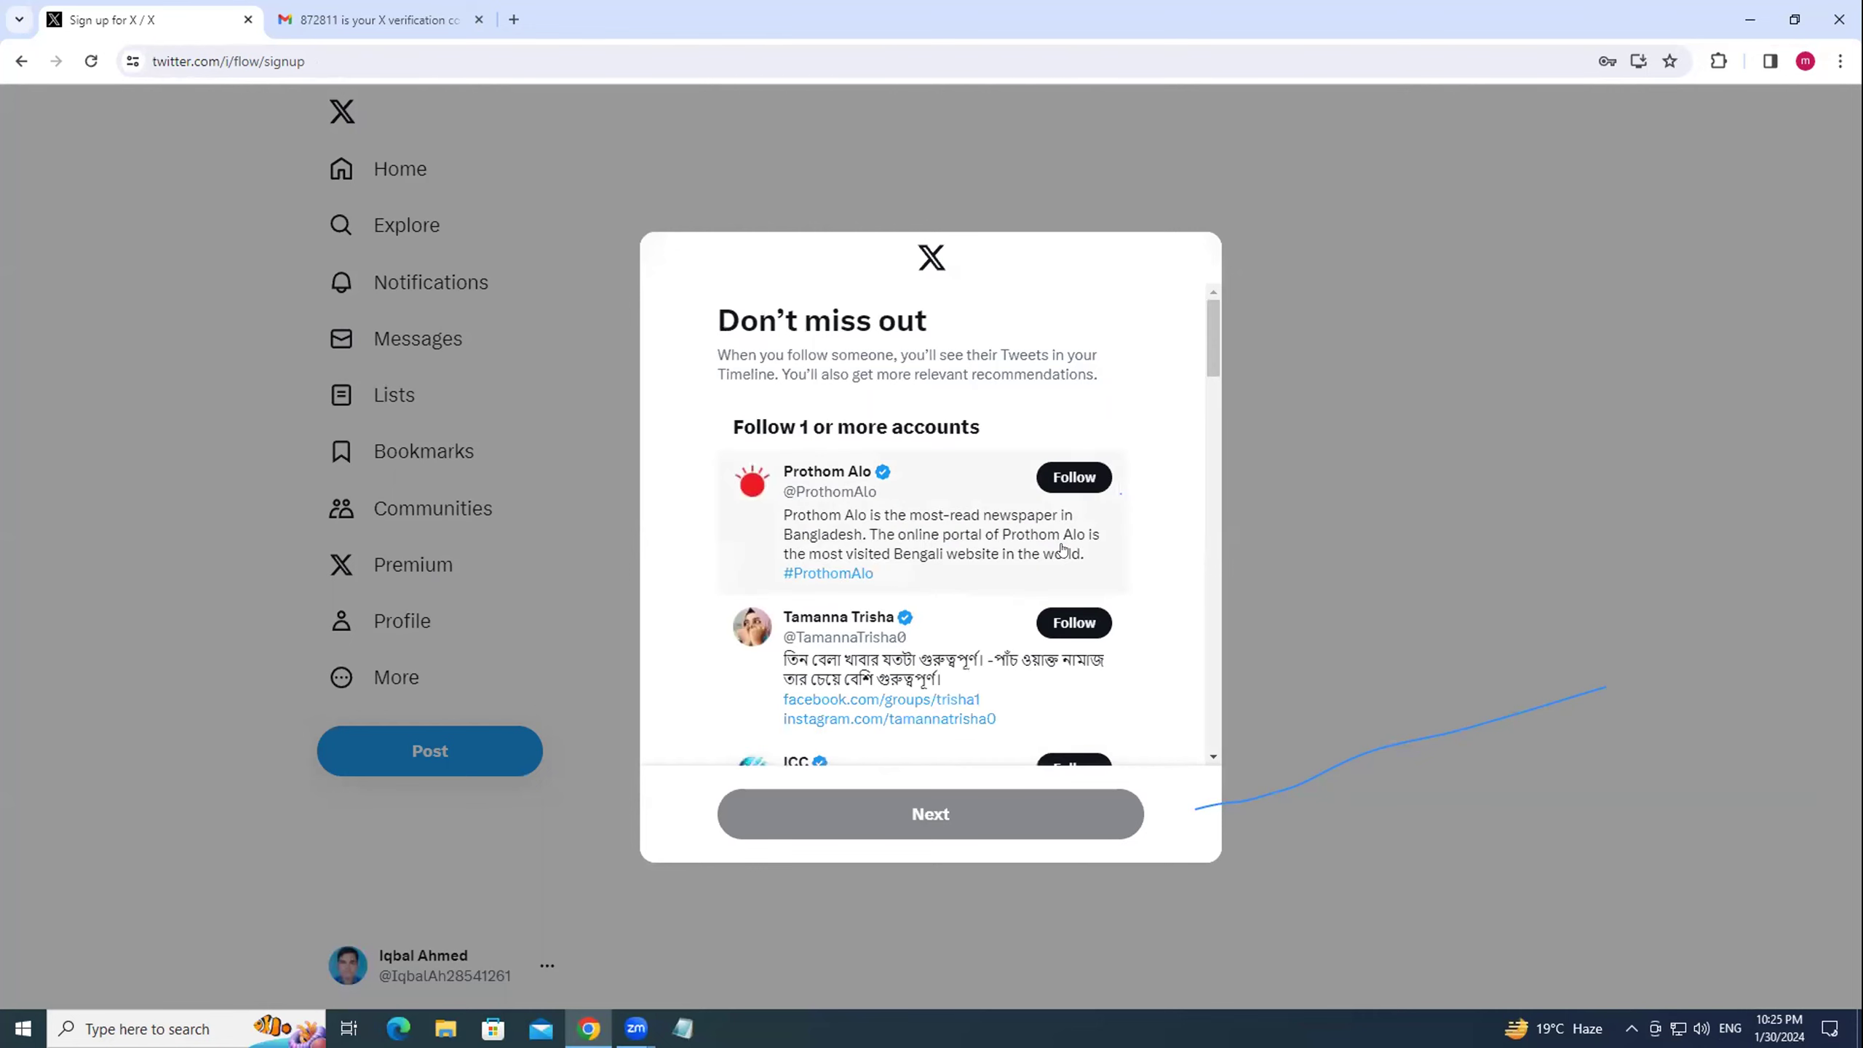
click(1076, 476)
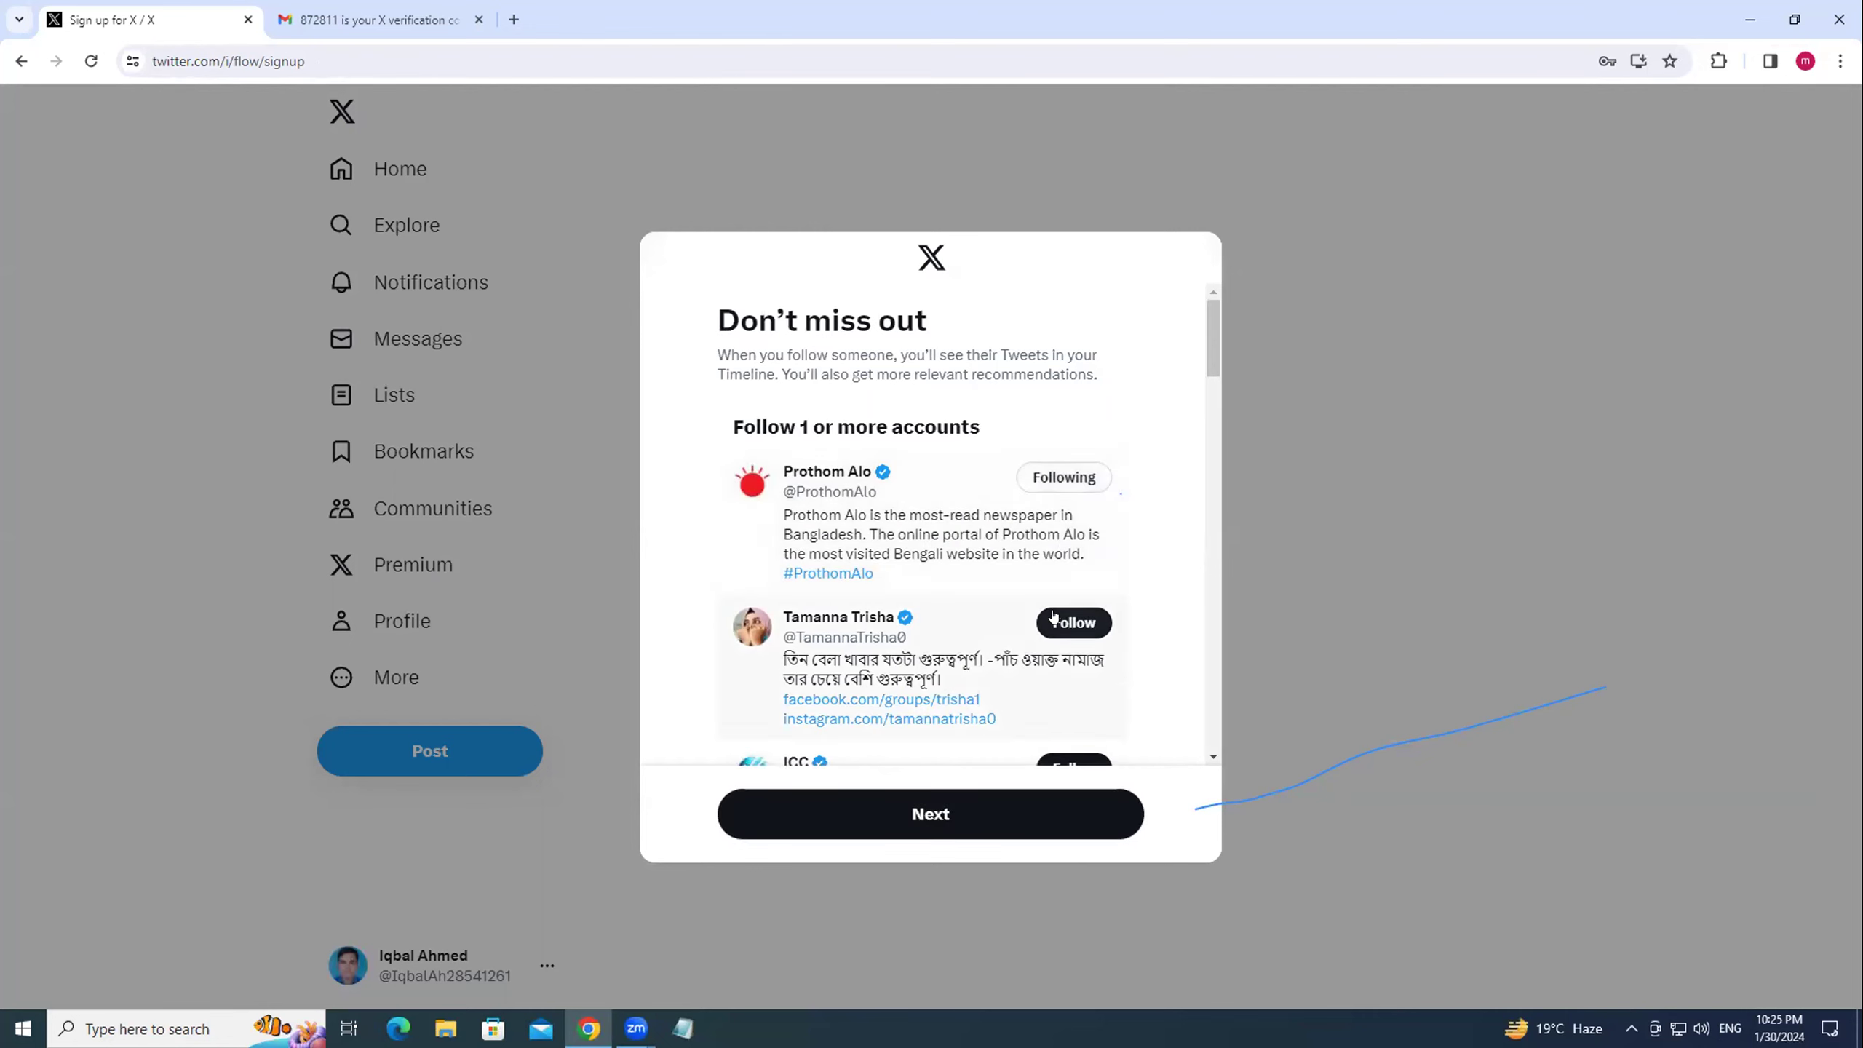
scroll(1186, 678, down, 1)
click(1092, 660)
scroll(1123, 641, down, 2)
click(1074, 583)
scroll(1155, 631, down, 1)
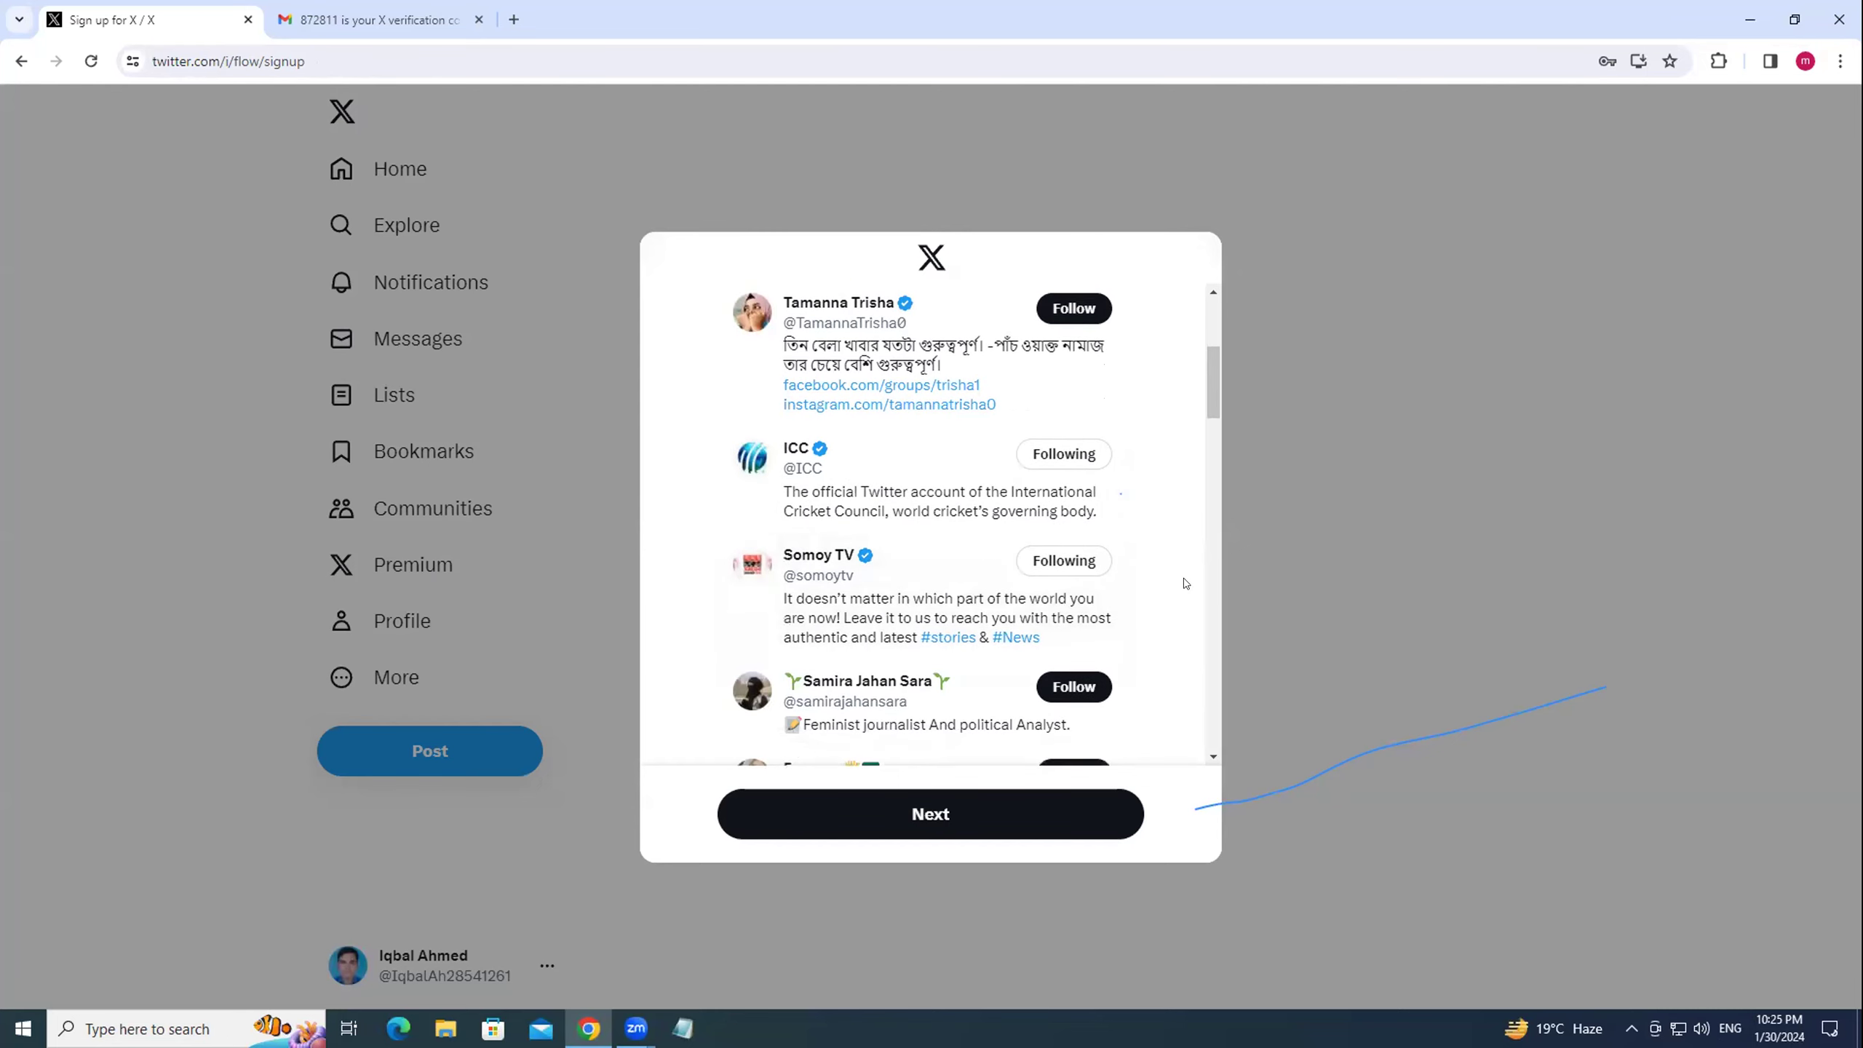
click(907, 813)
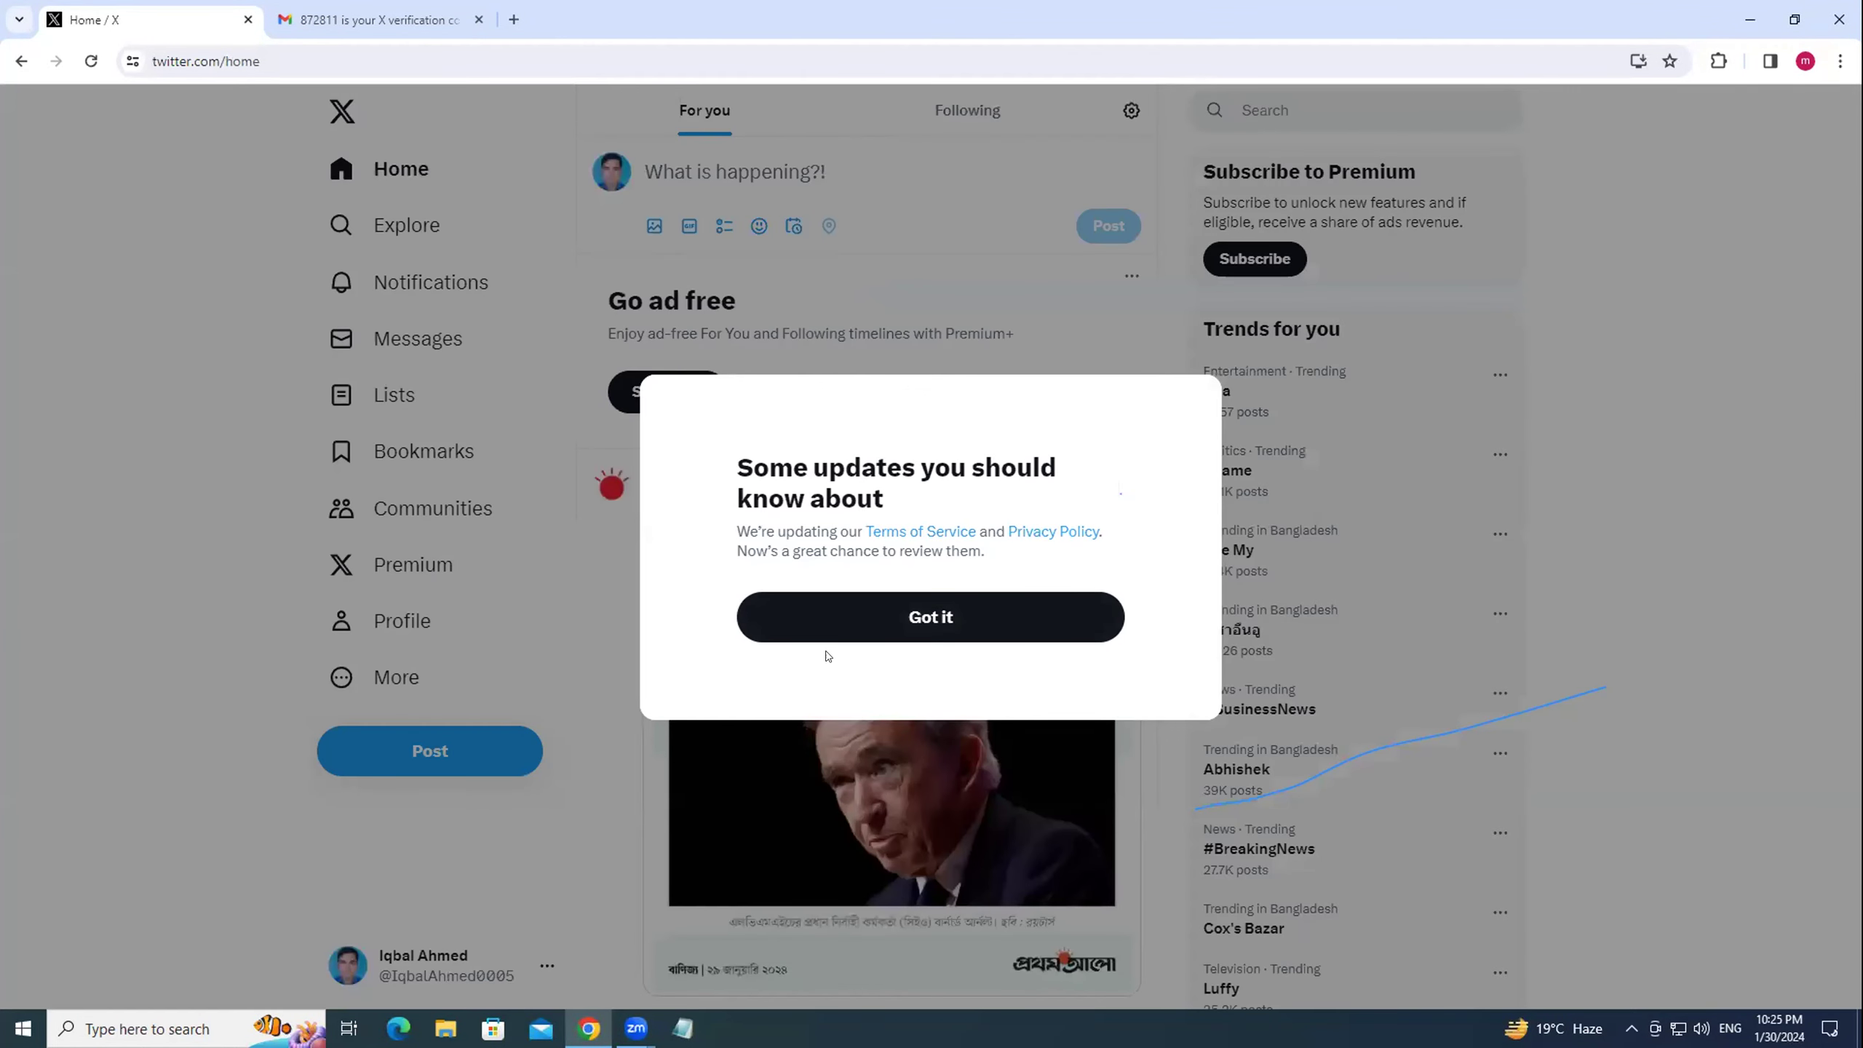
Dismiss the terms notice, then choose Switch to professional from the profile editor.
click(836, 624)
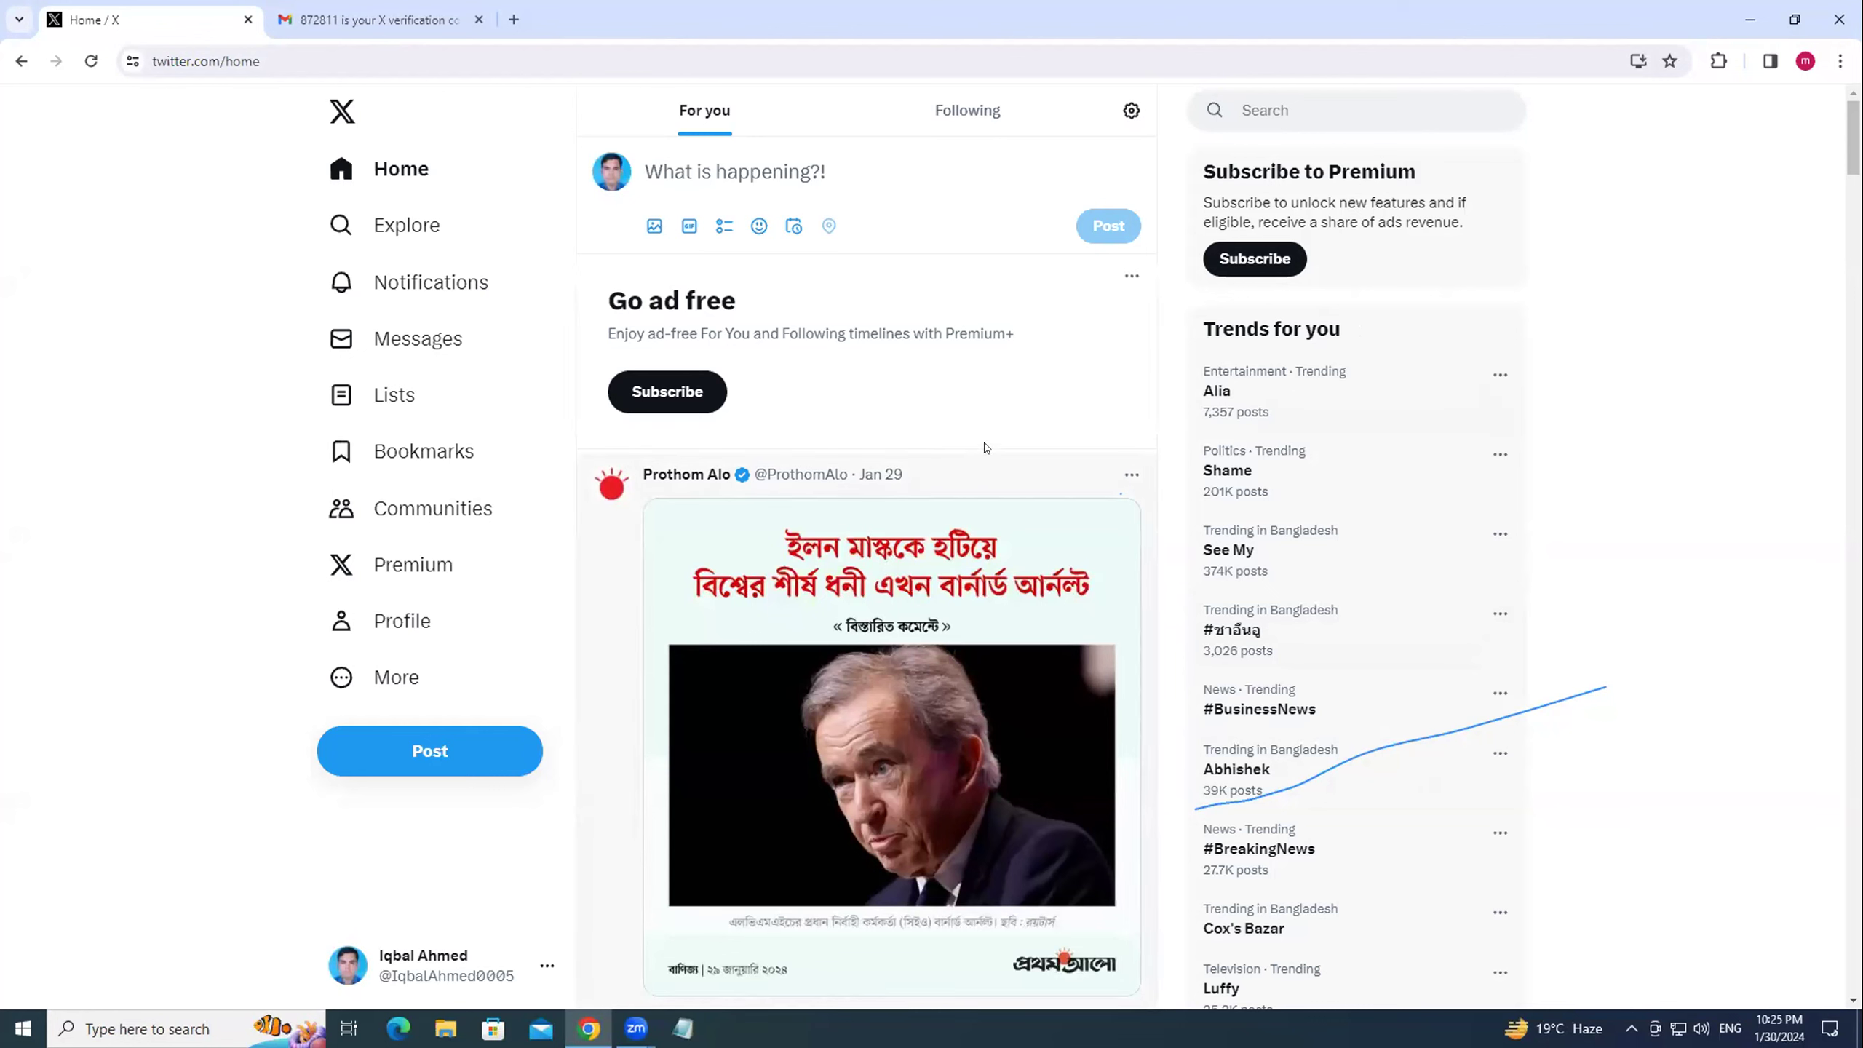
click(382, 631)
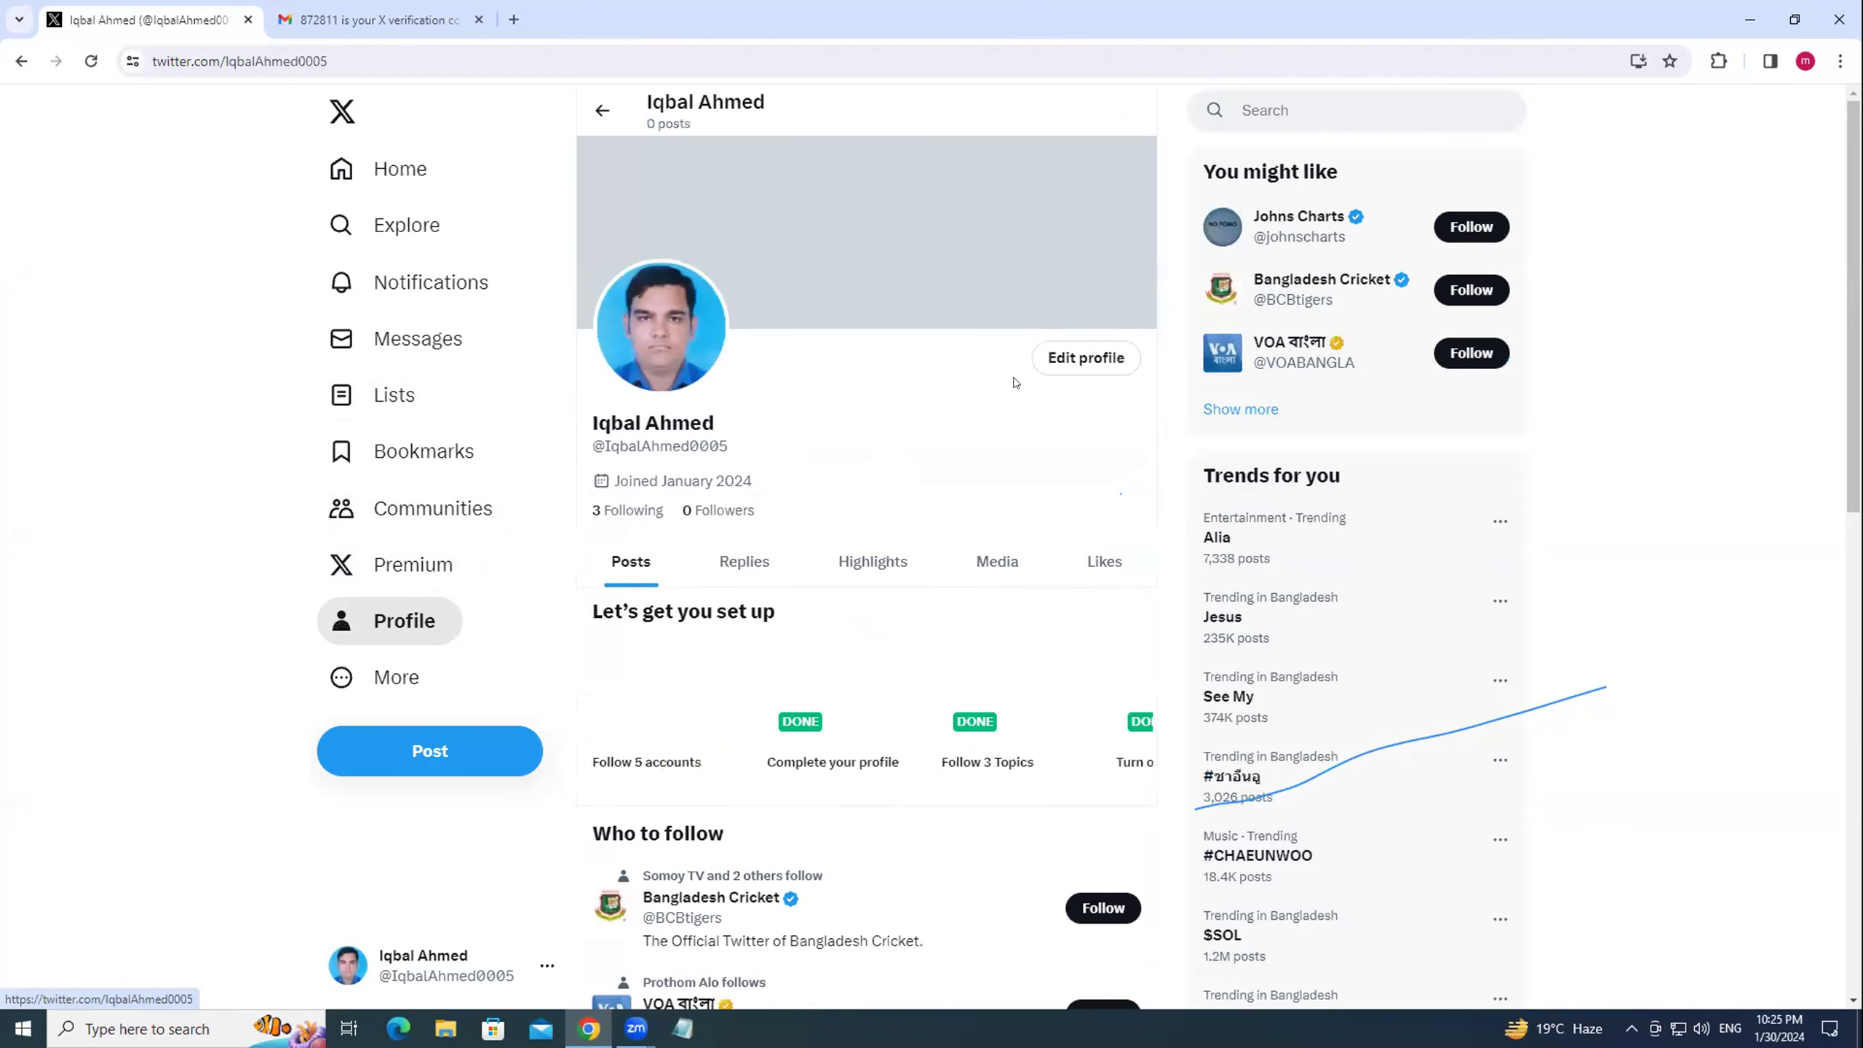
click(1086, 357)
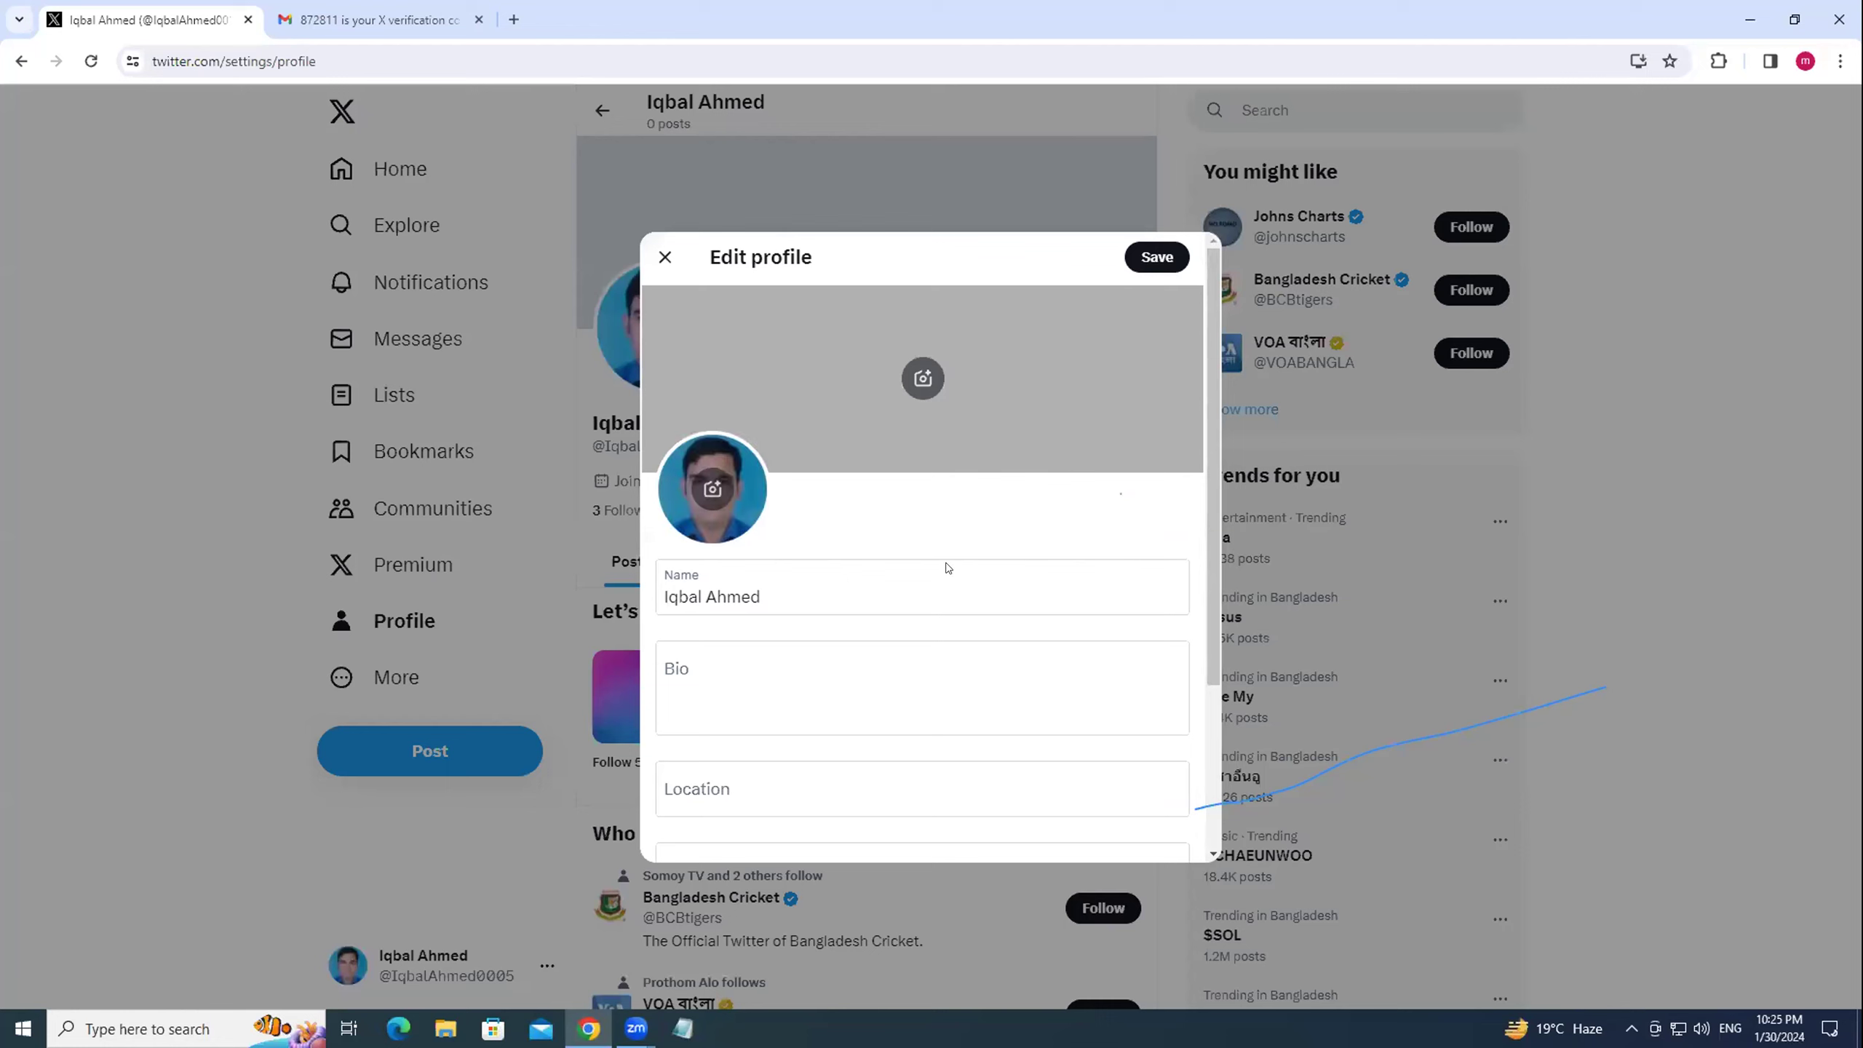
scroll(946, 566, down, 3)
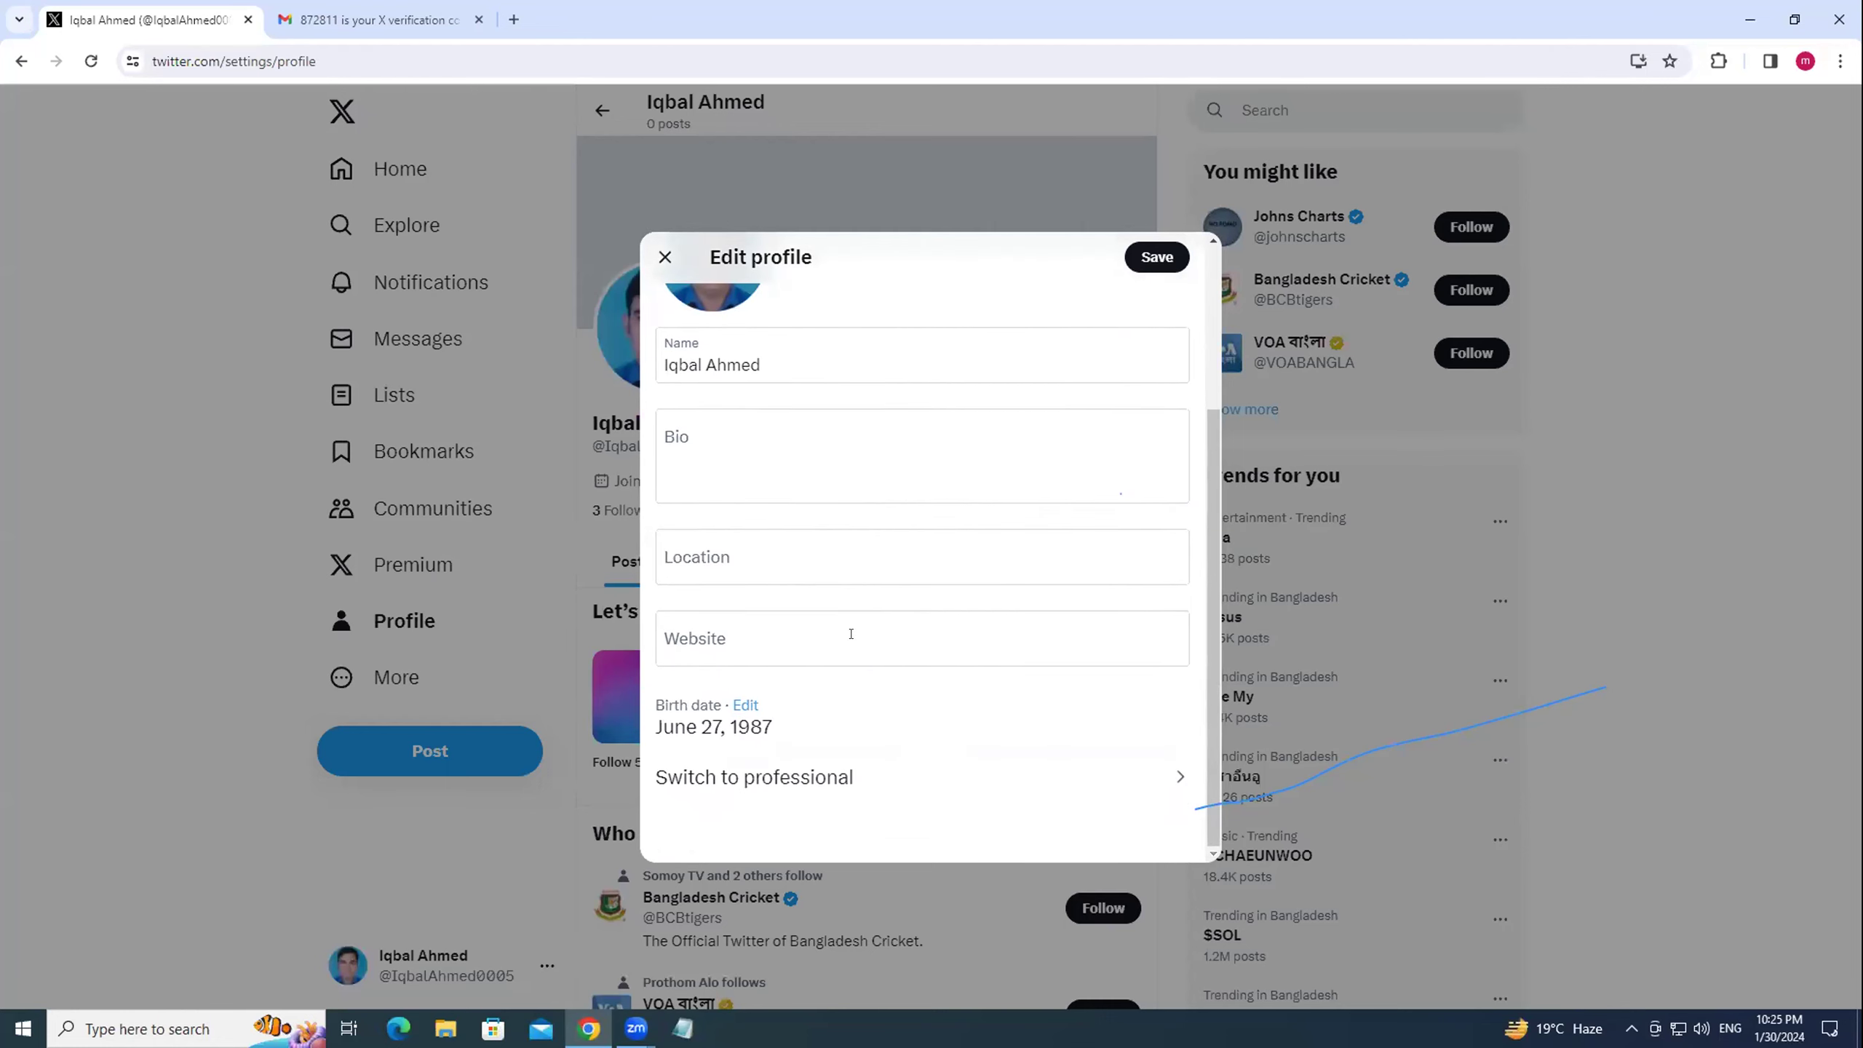
click(703, 779)
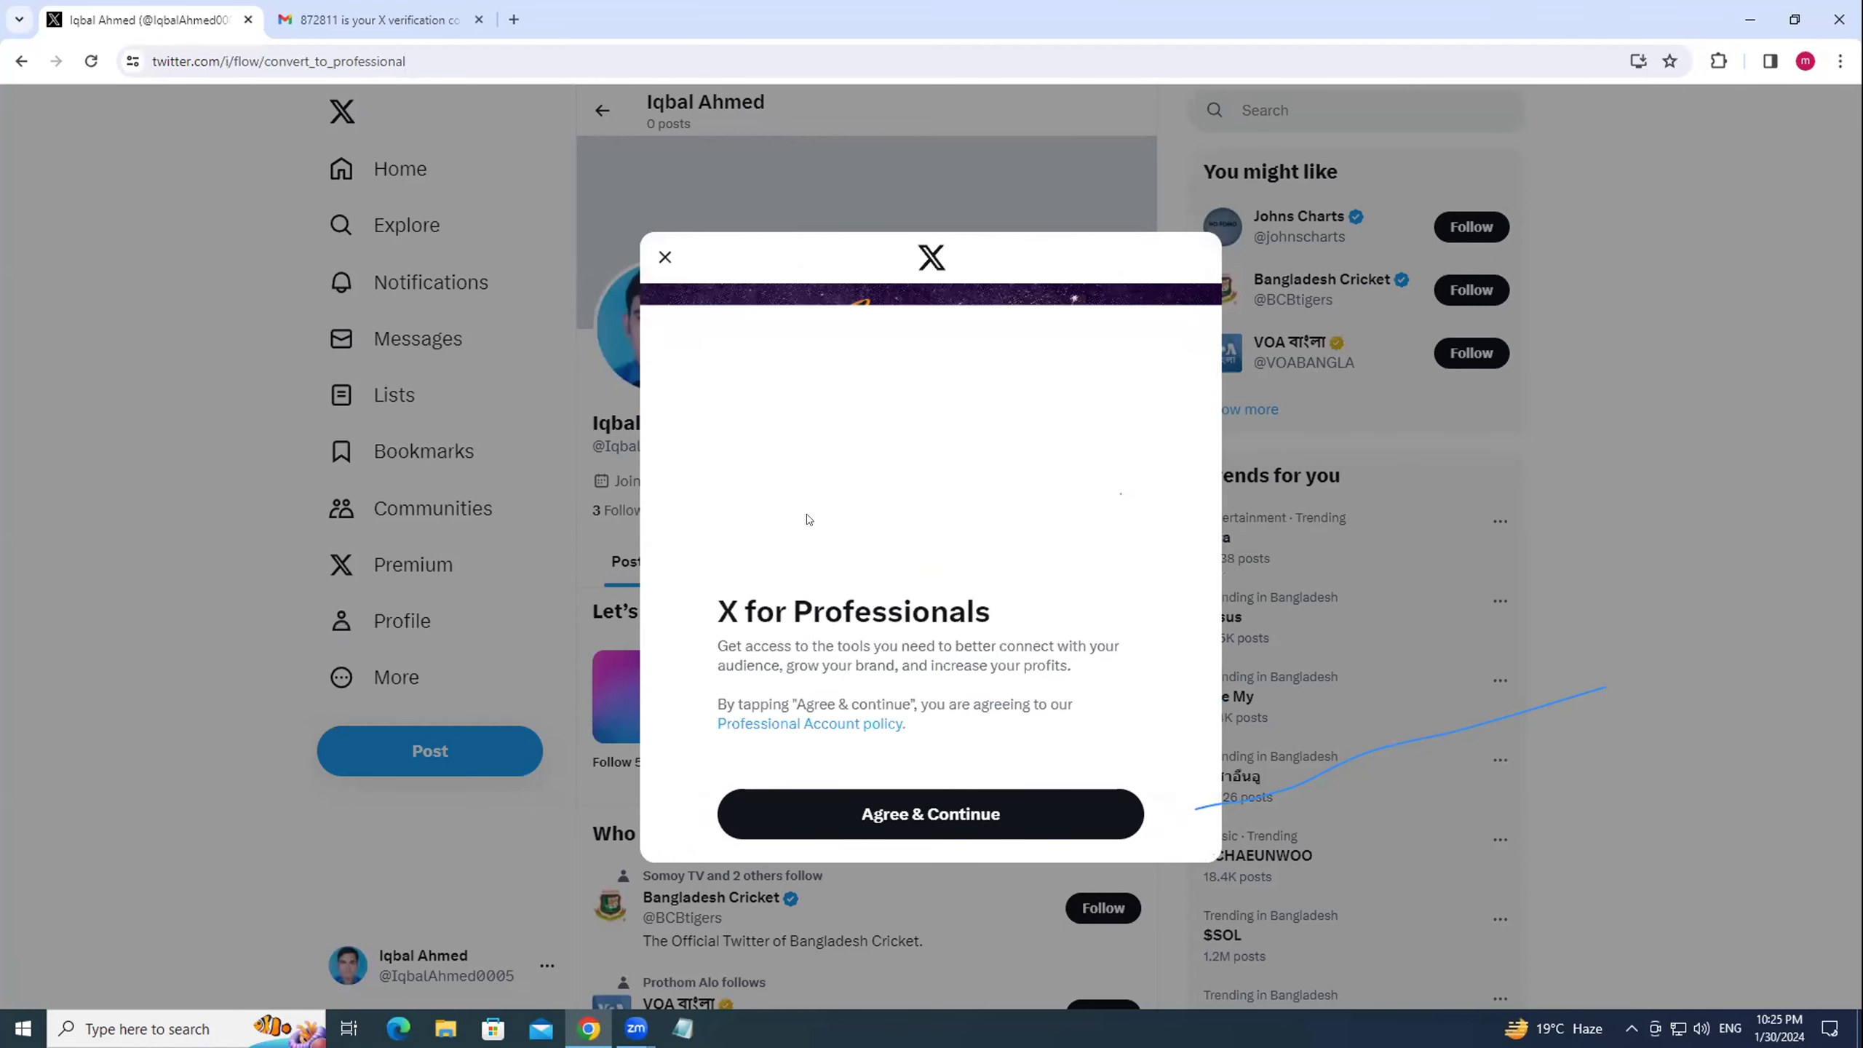
Accept the terms and enter the bio 'I'm a professionl Digital Marketing Expert'.
click(944, 815)
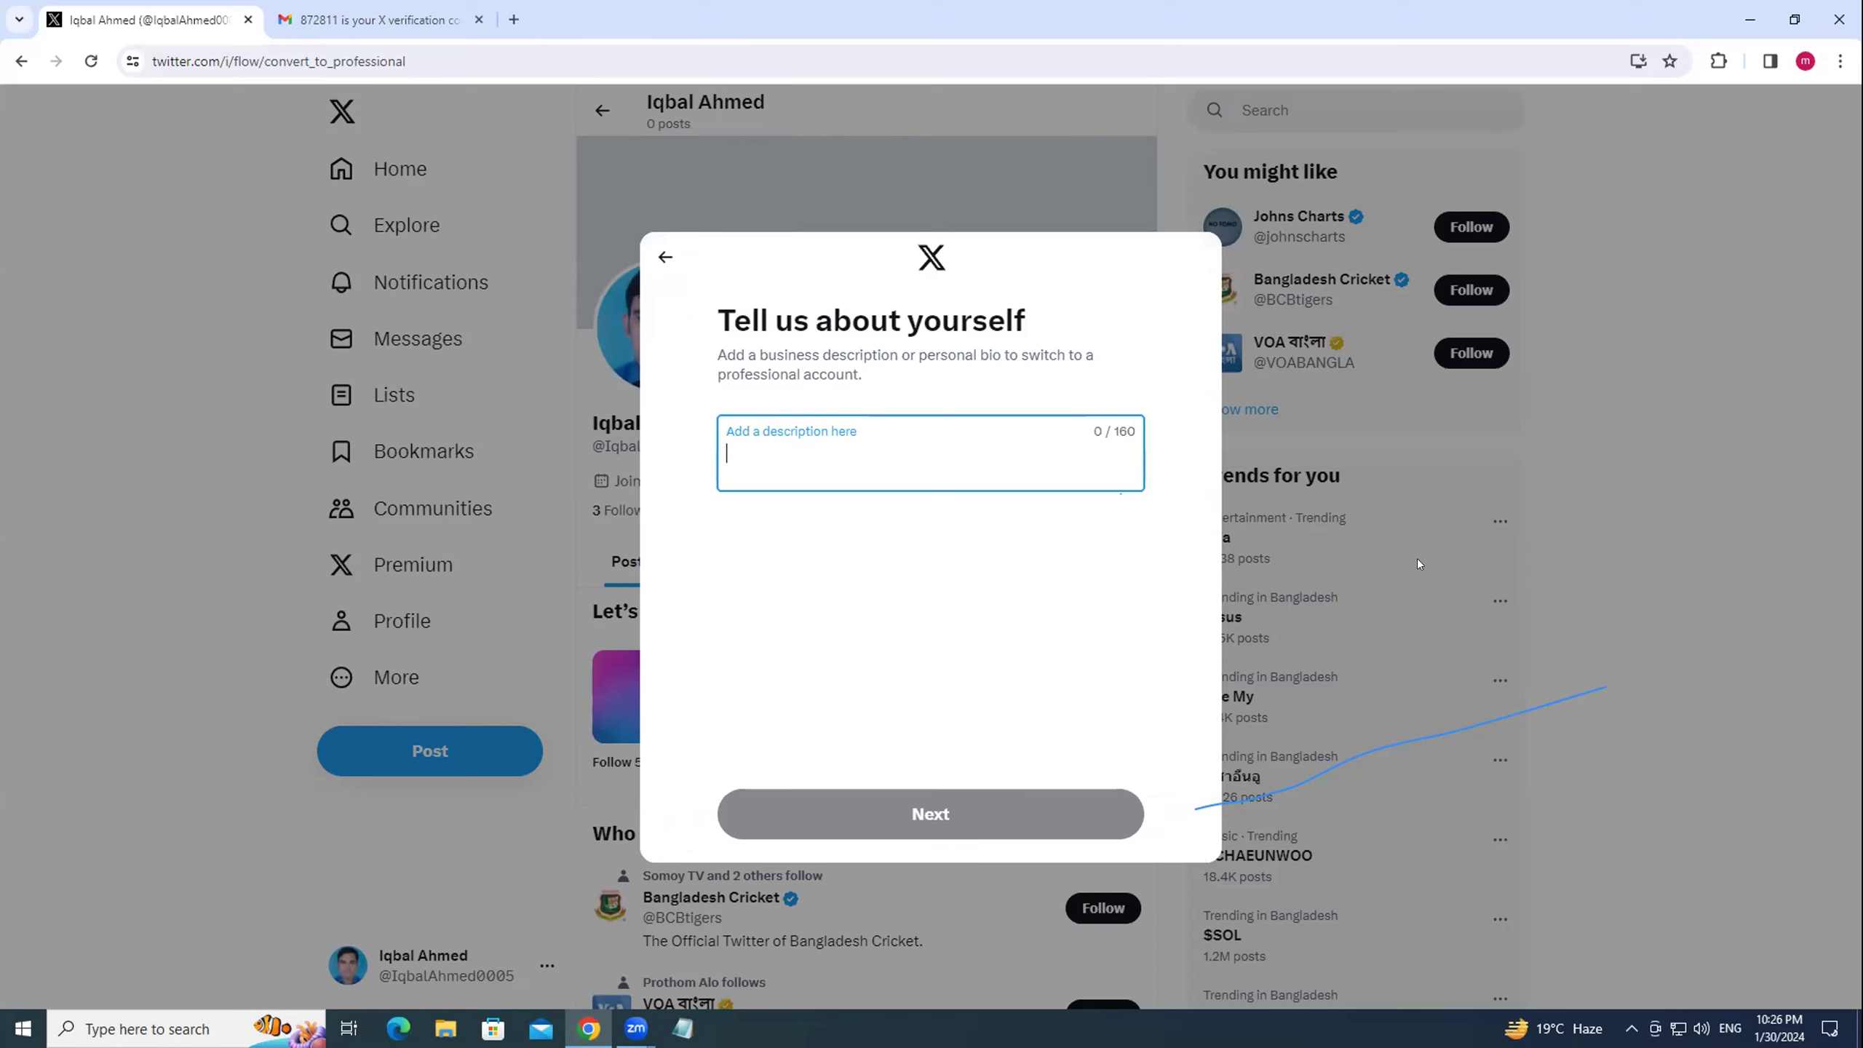
text(I)
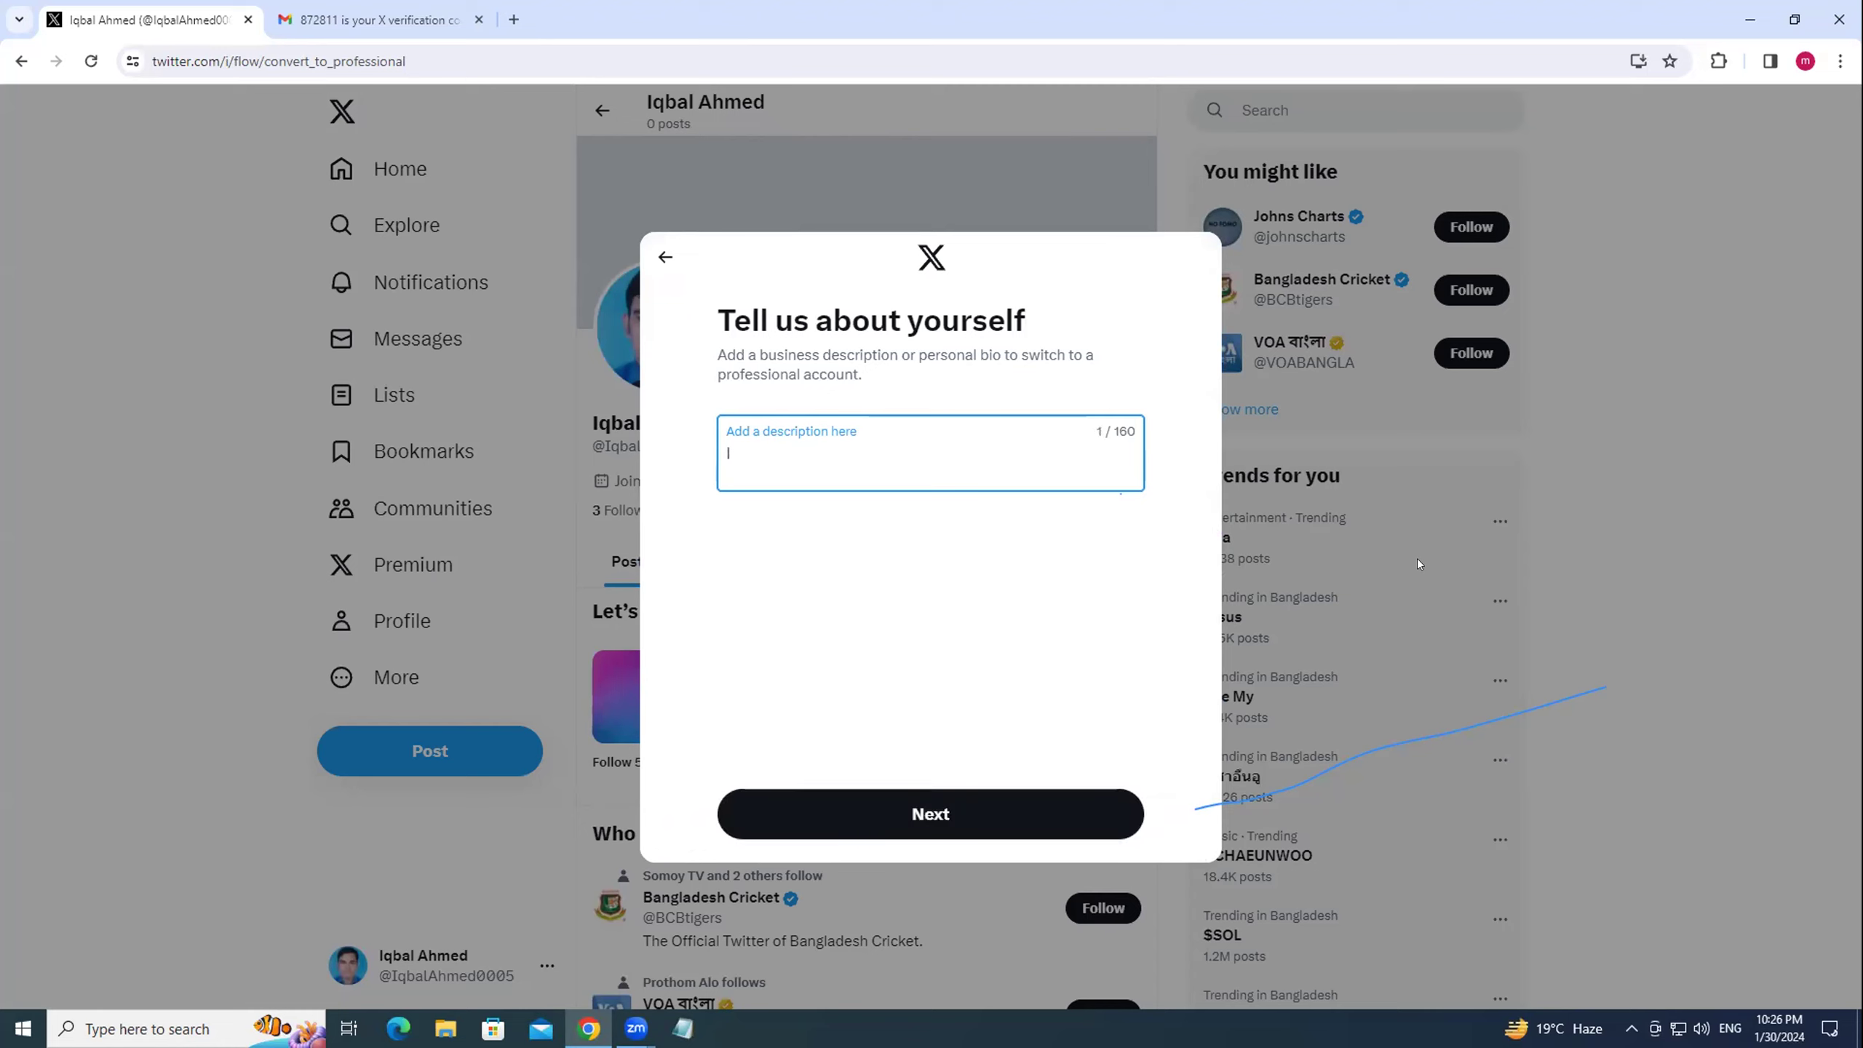
text('m a professionl Digital )
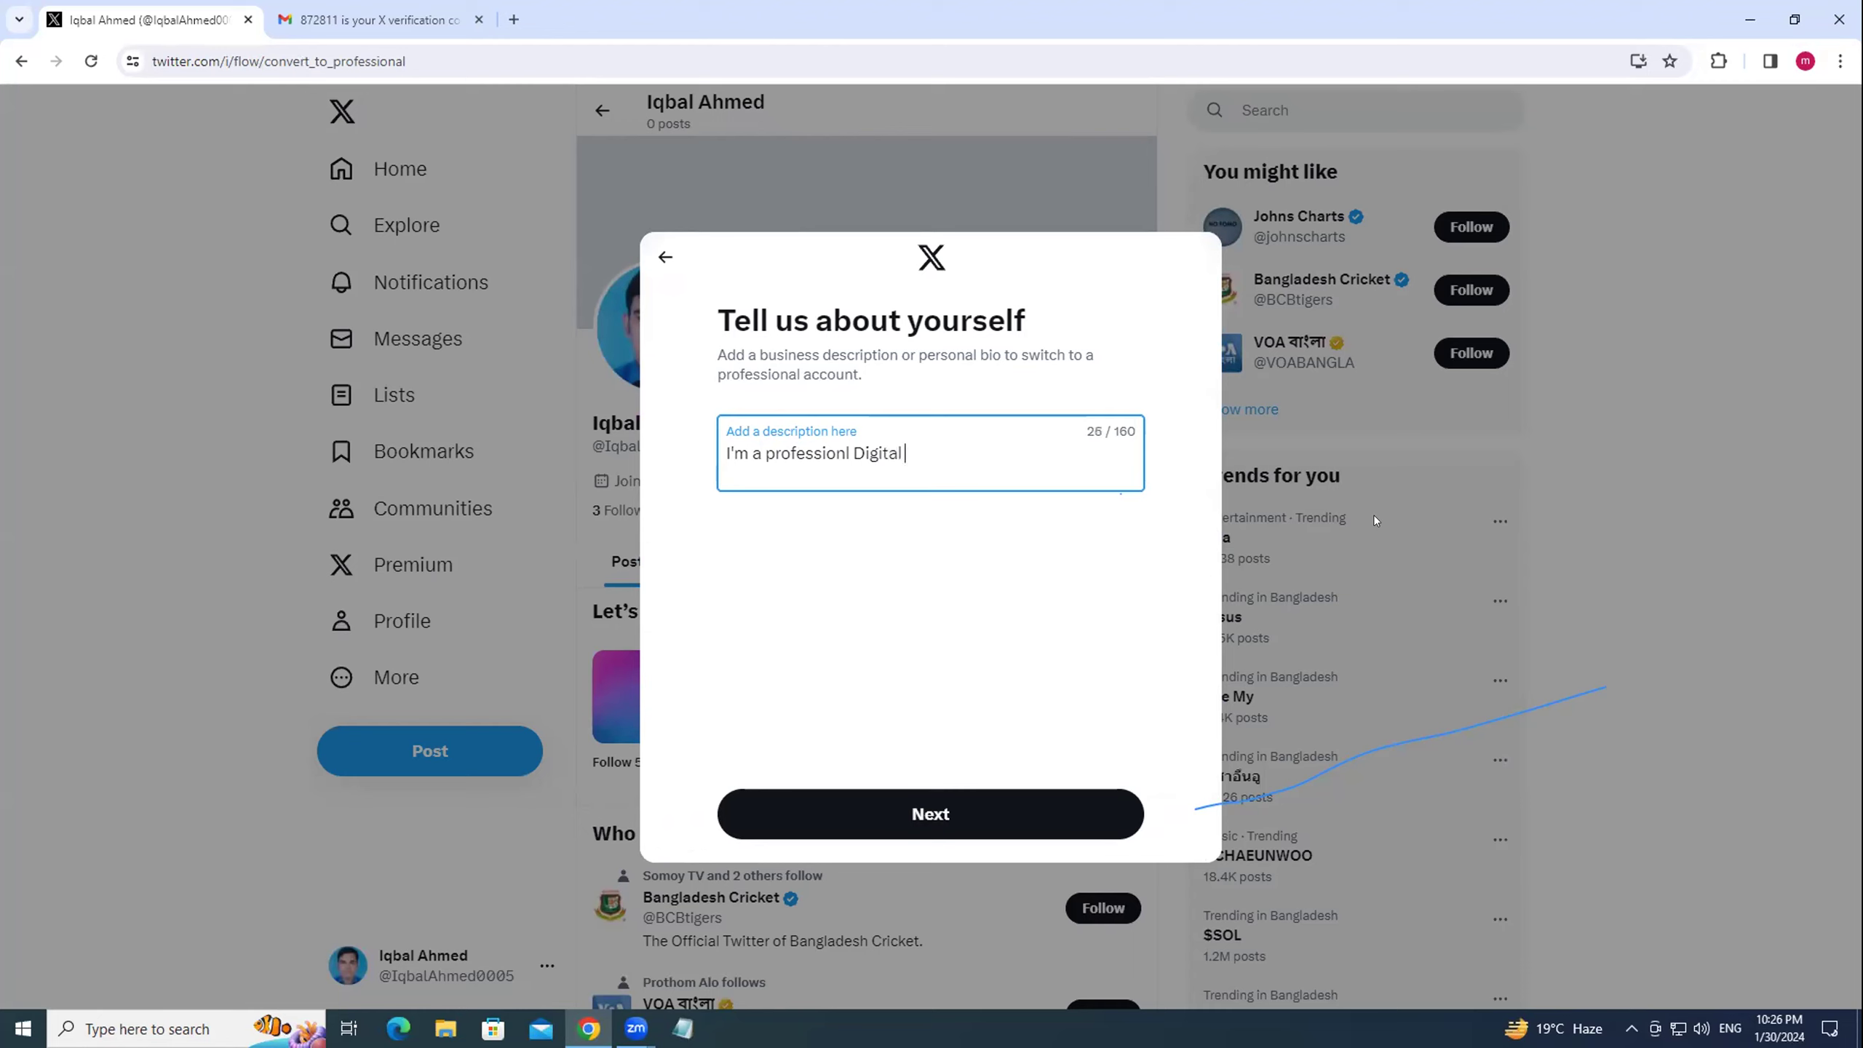
text(Marketing Speliest)
drag(985, 449, 1037, 446)
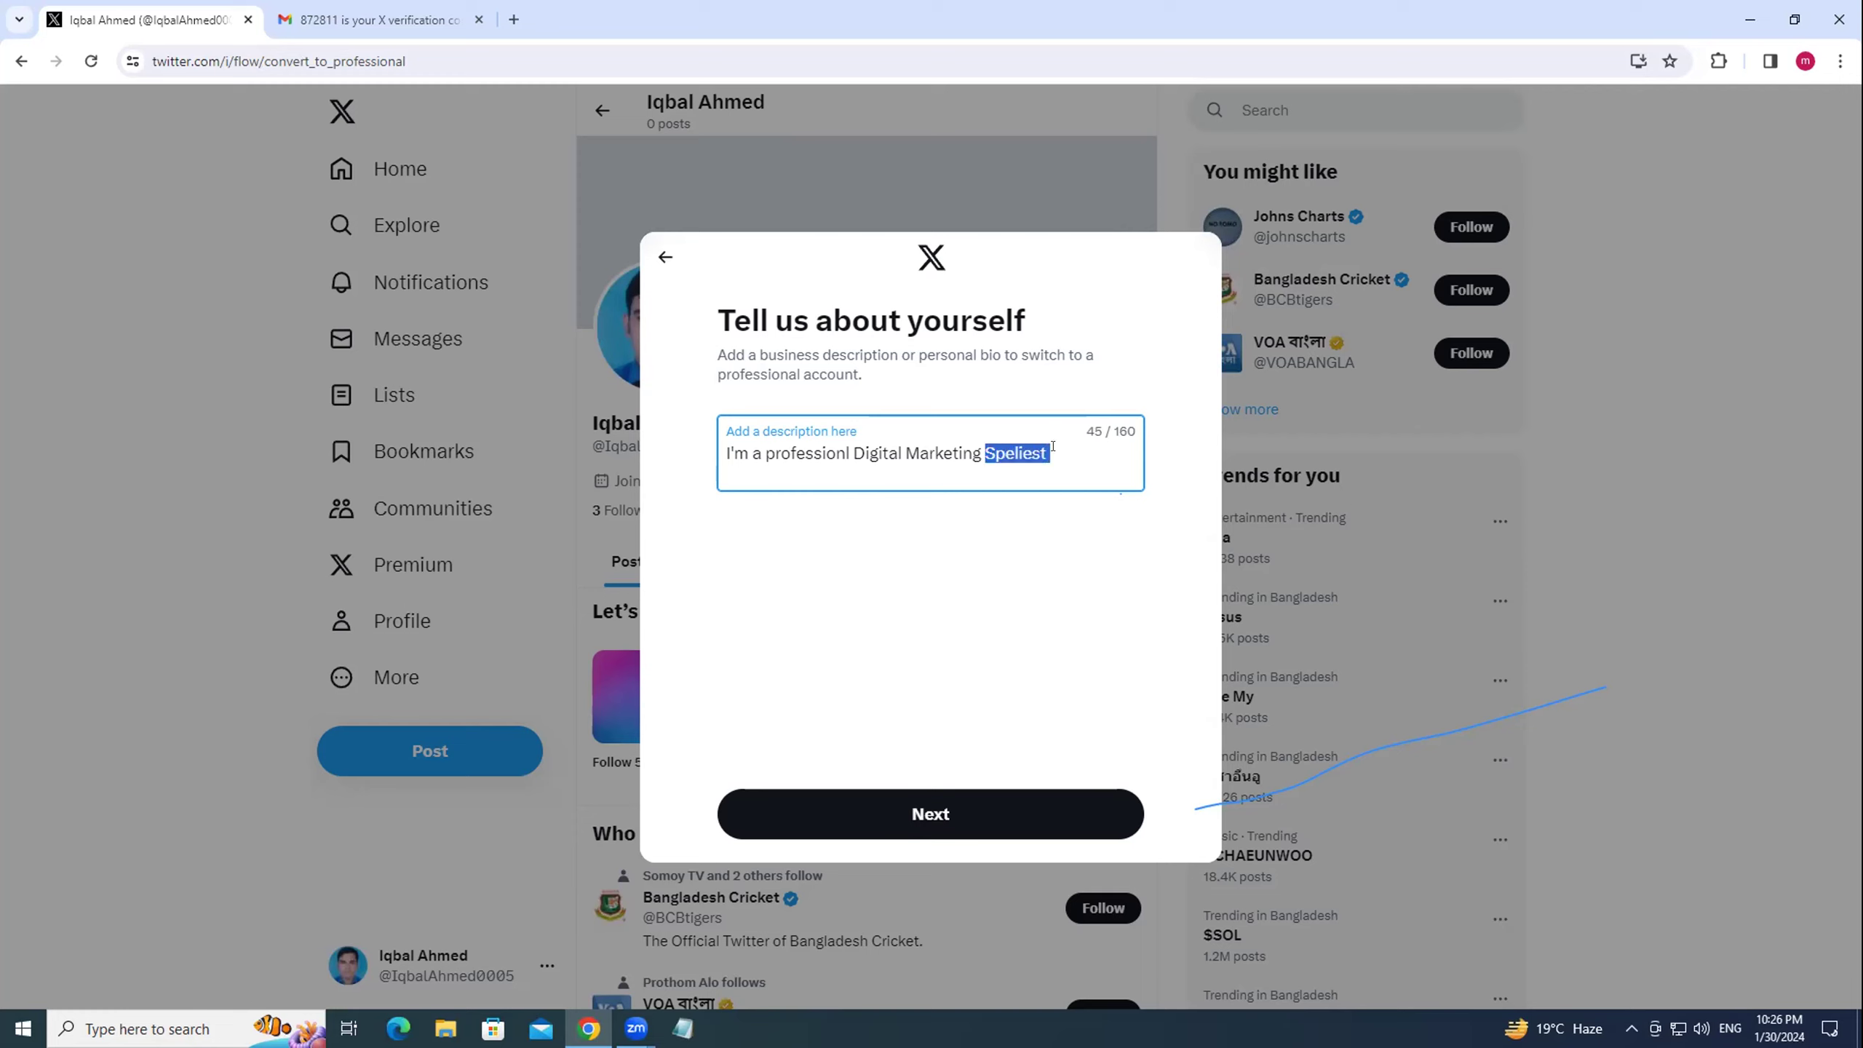
text(Expert)
click(926, 813)
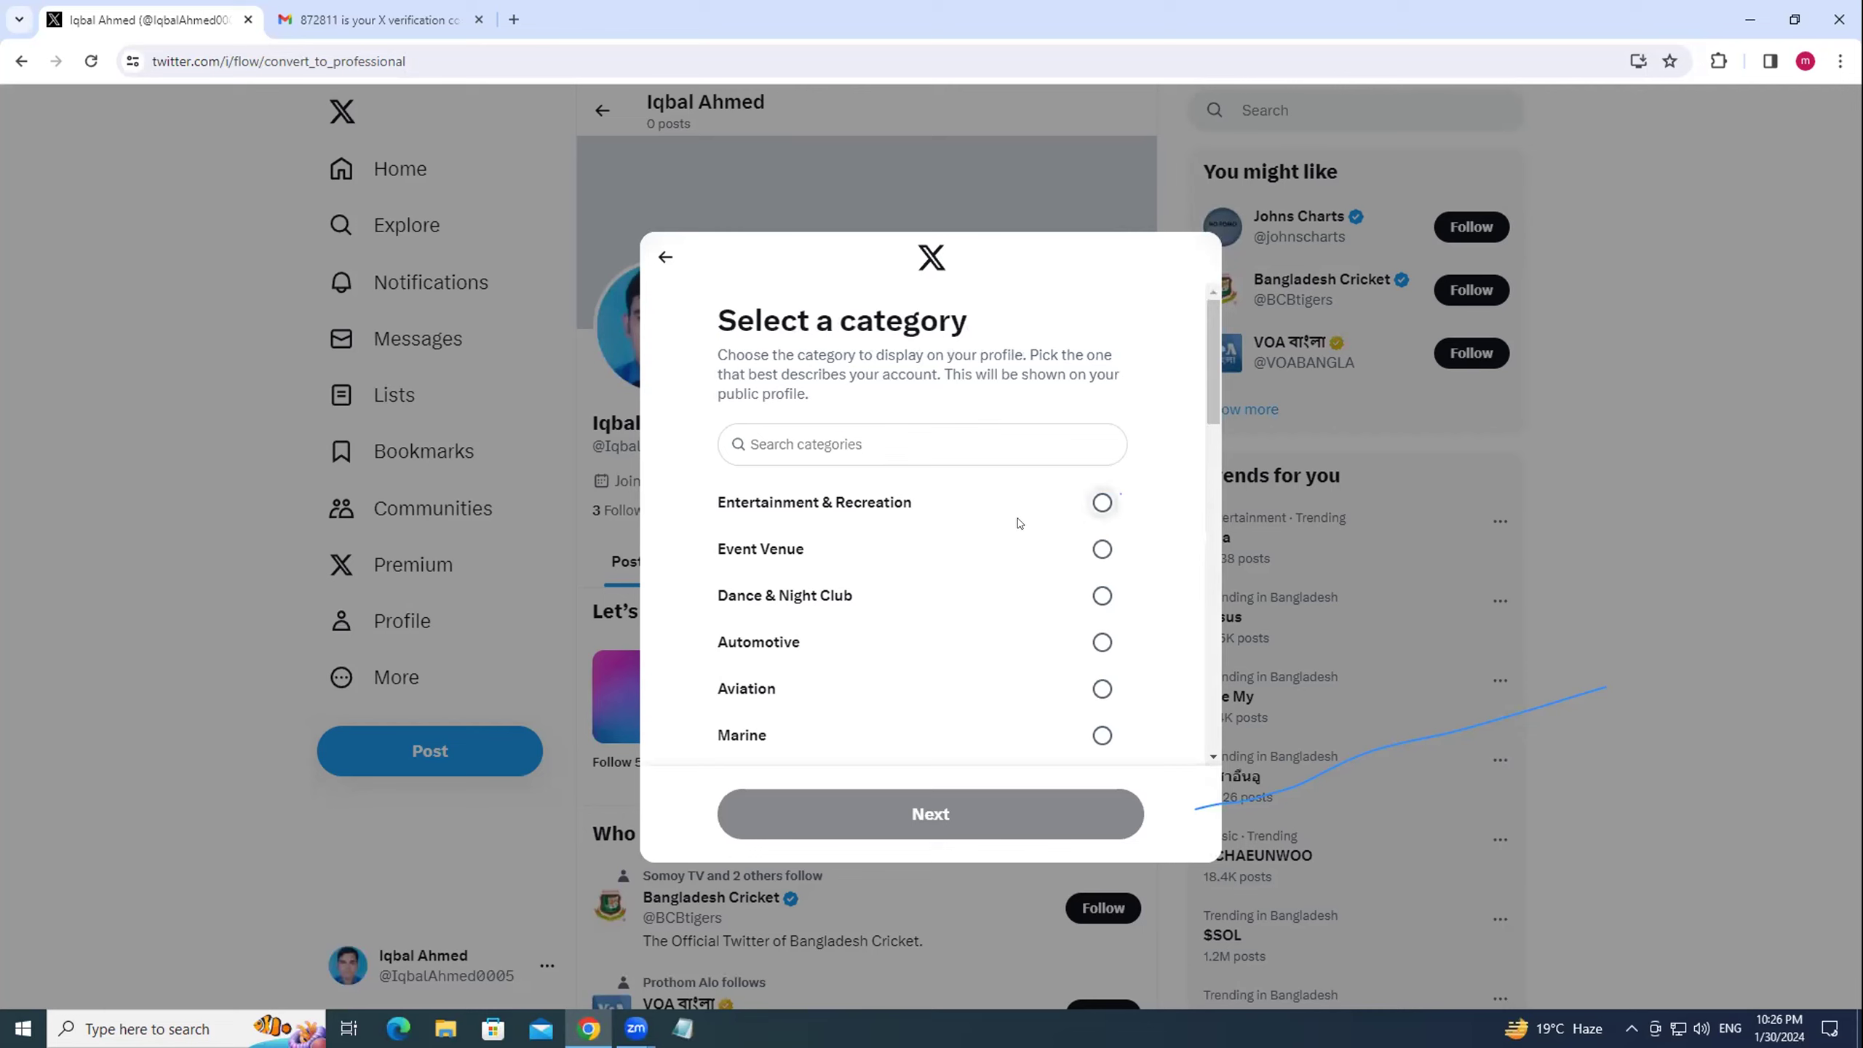
Pick the Advertising & Marketing Agency category and keep Business as the account type.
scroll(895, 550, down, 3)
scroll(909, 549, down, 1)
scroll(921, 549, down, 1)
scroll(922, 548, down, 1)
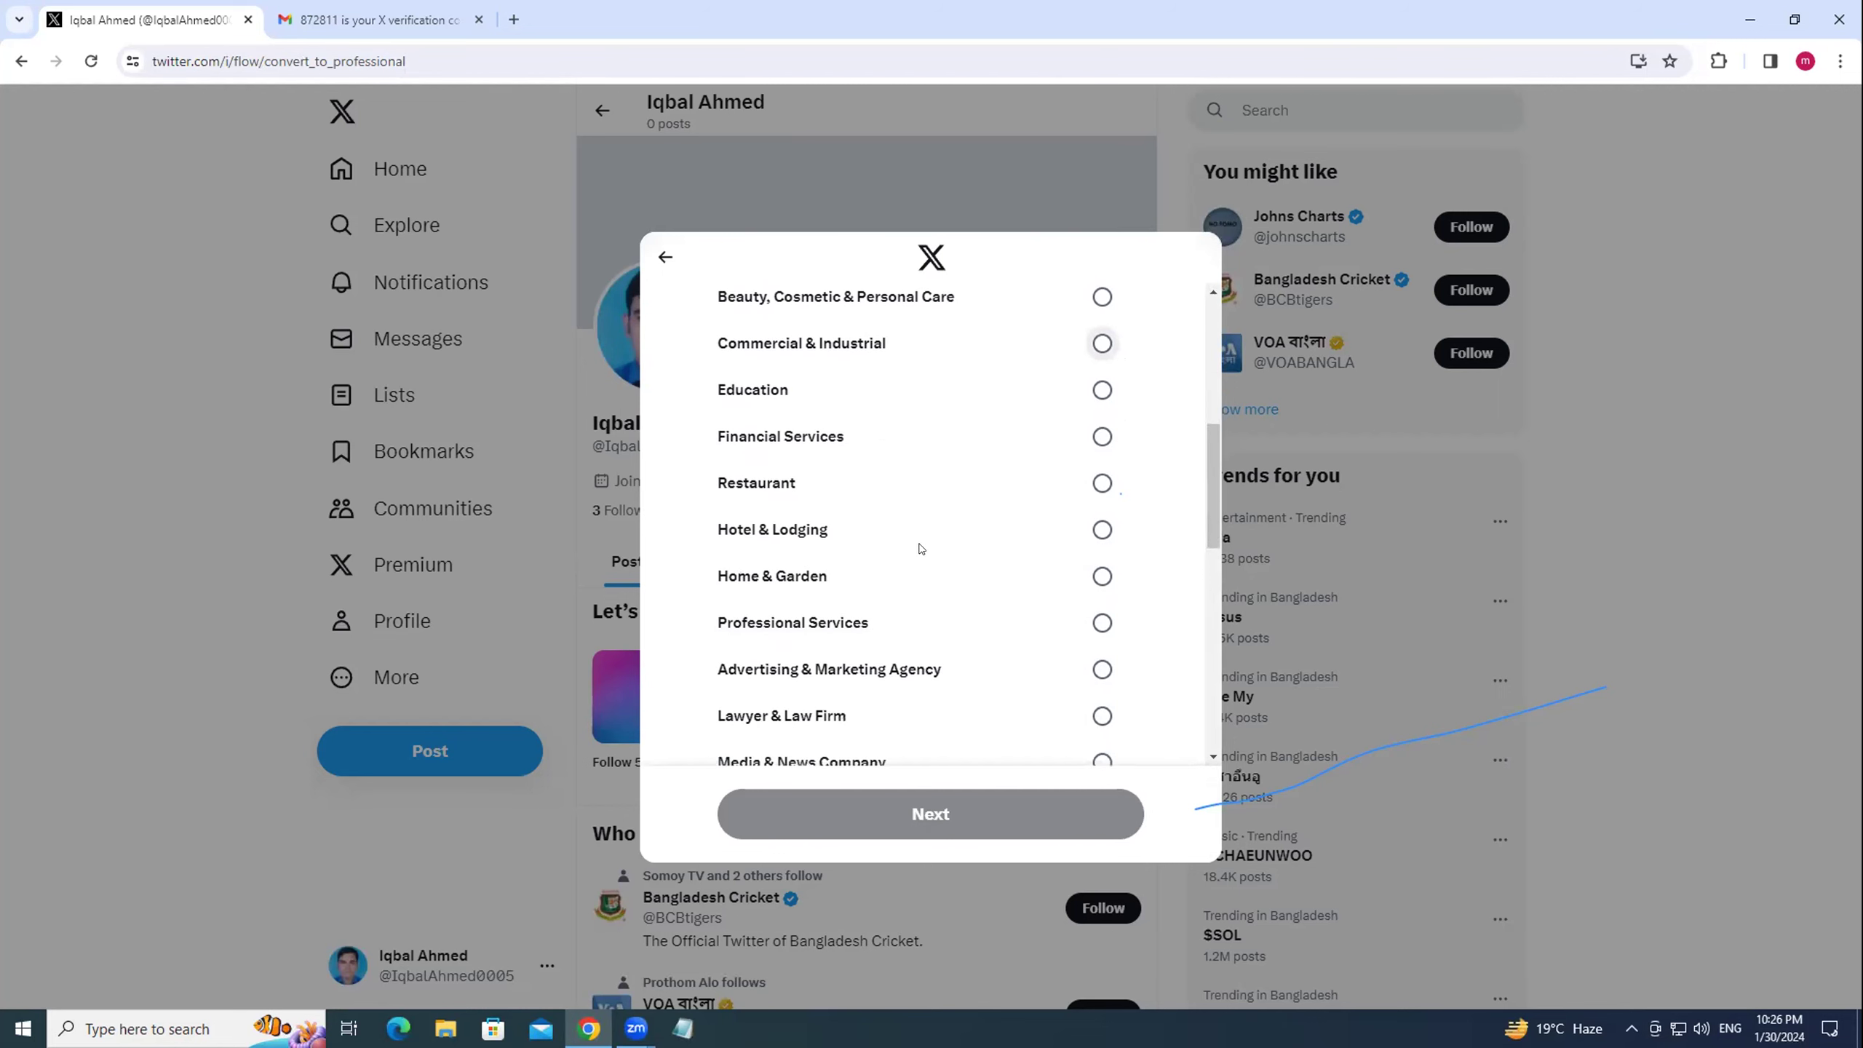
click(1102, 668)
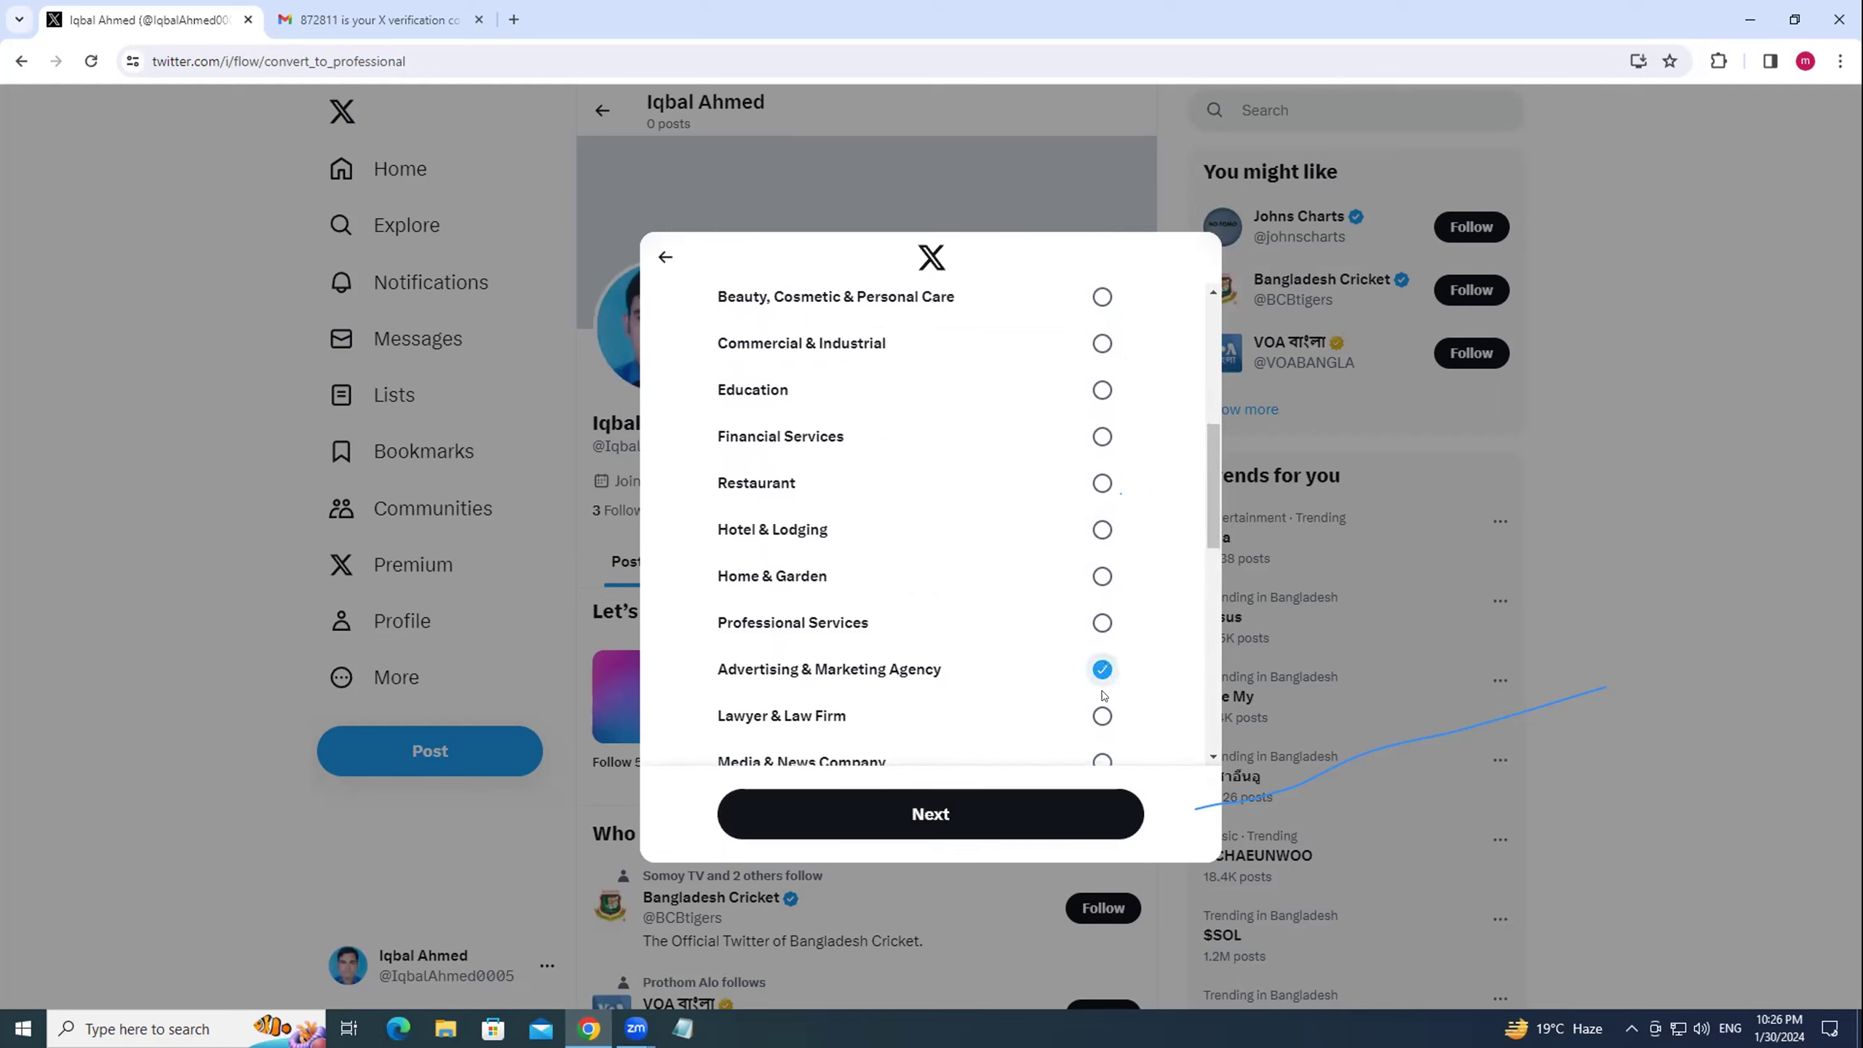
click(908, 828)
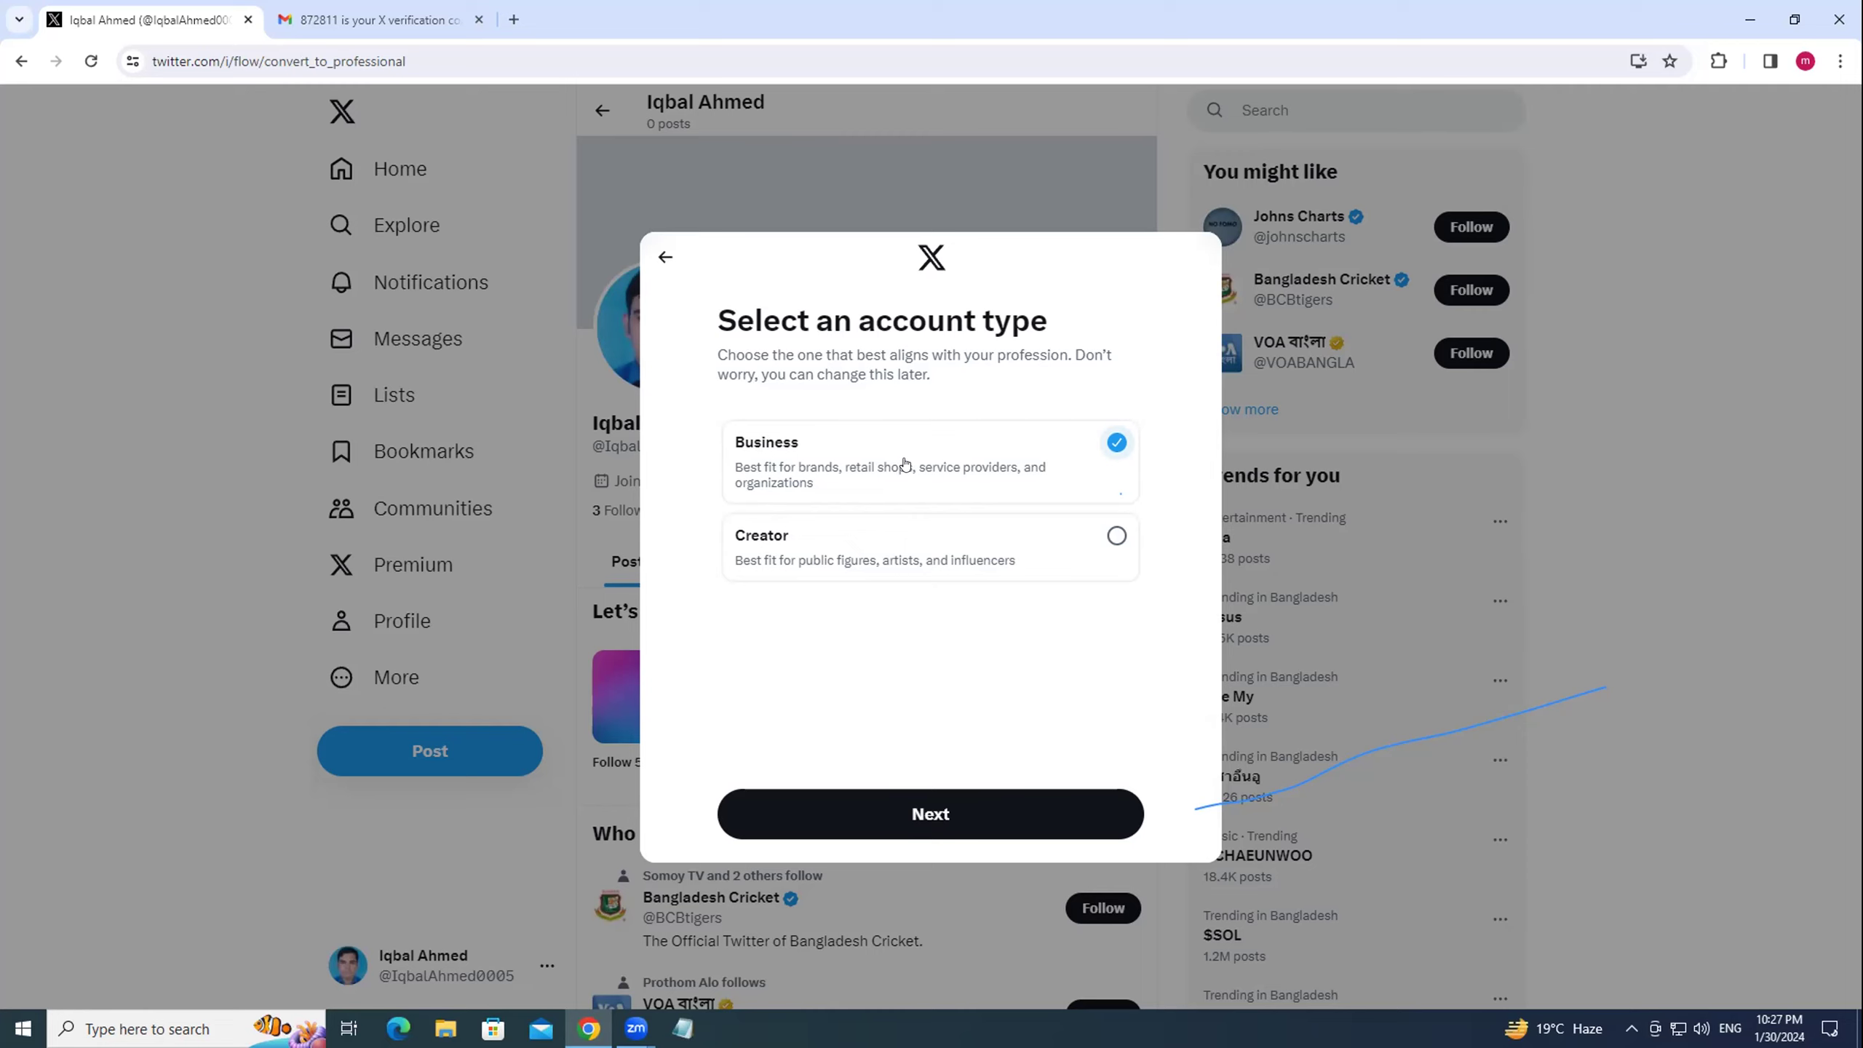
click(952, 815)
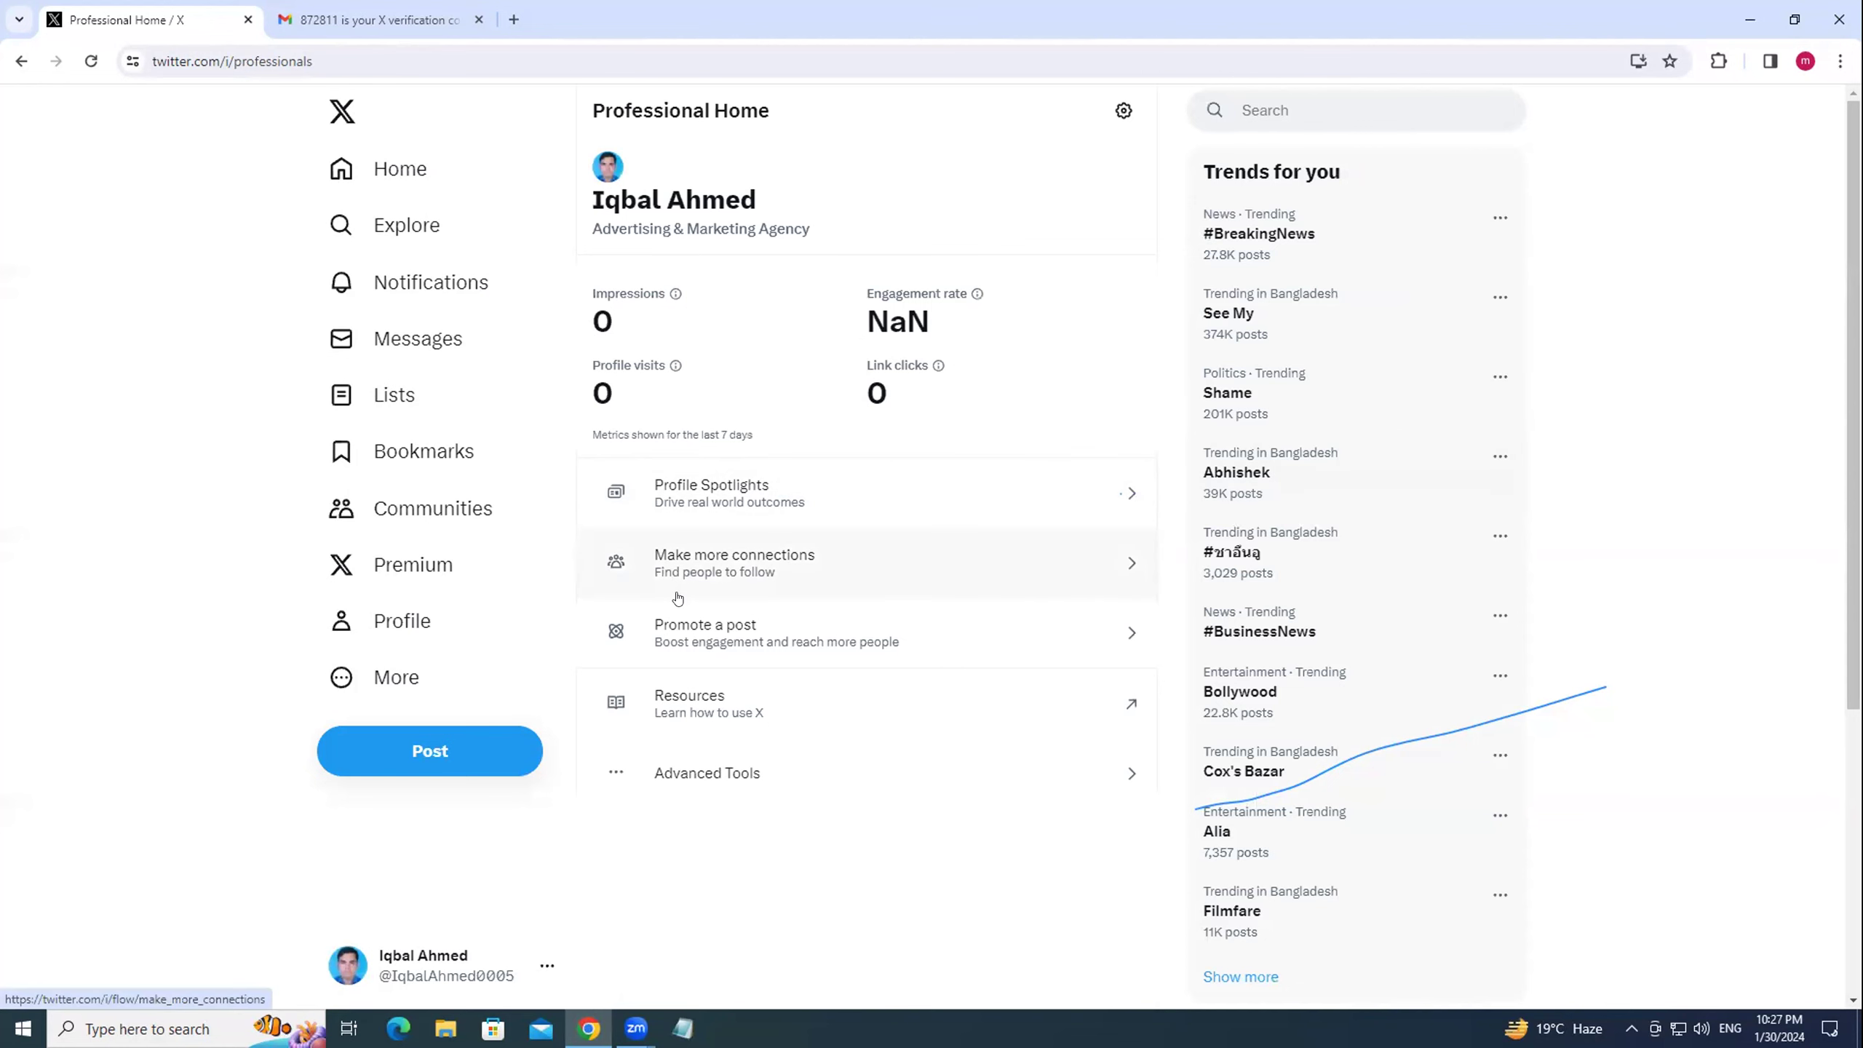
Set the profile location to Dhaka, save the profile, and go back to the Home feed.
click(402, 621)
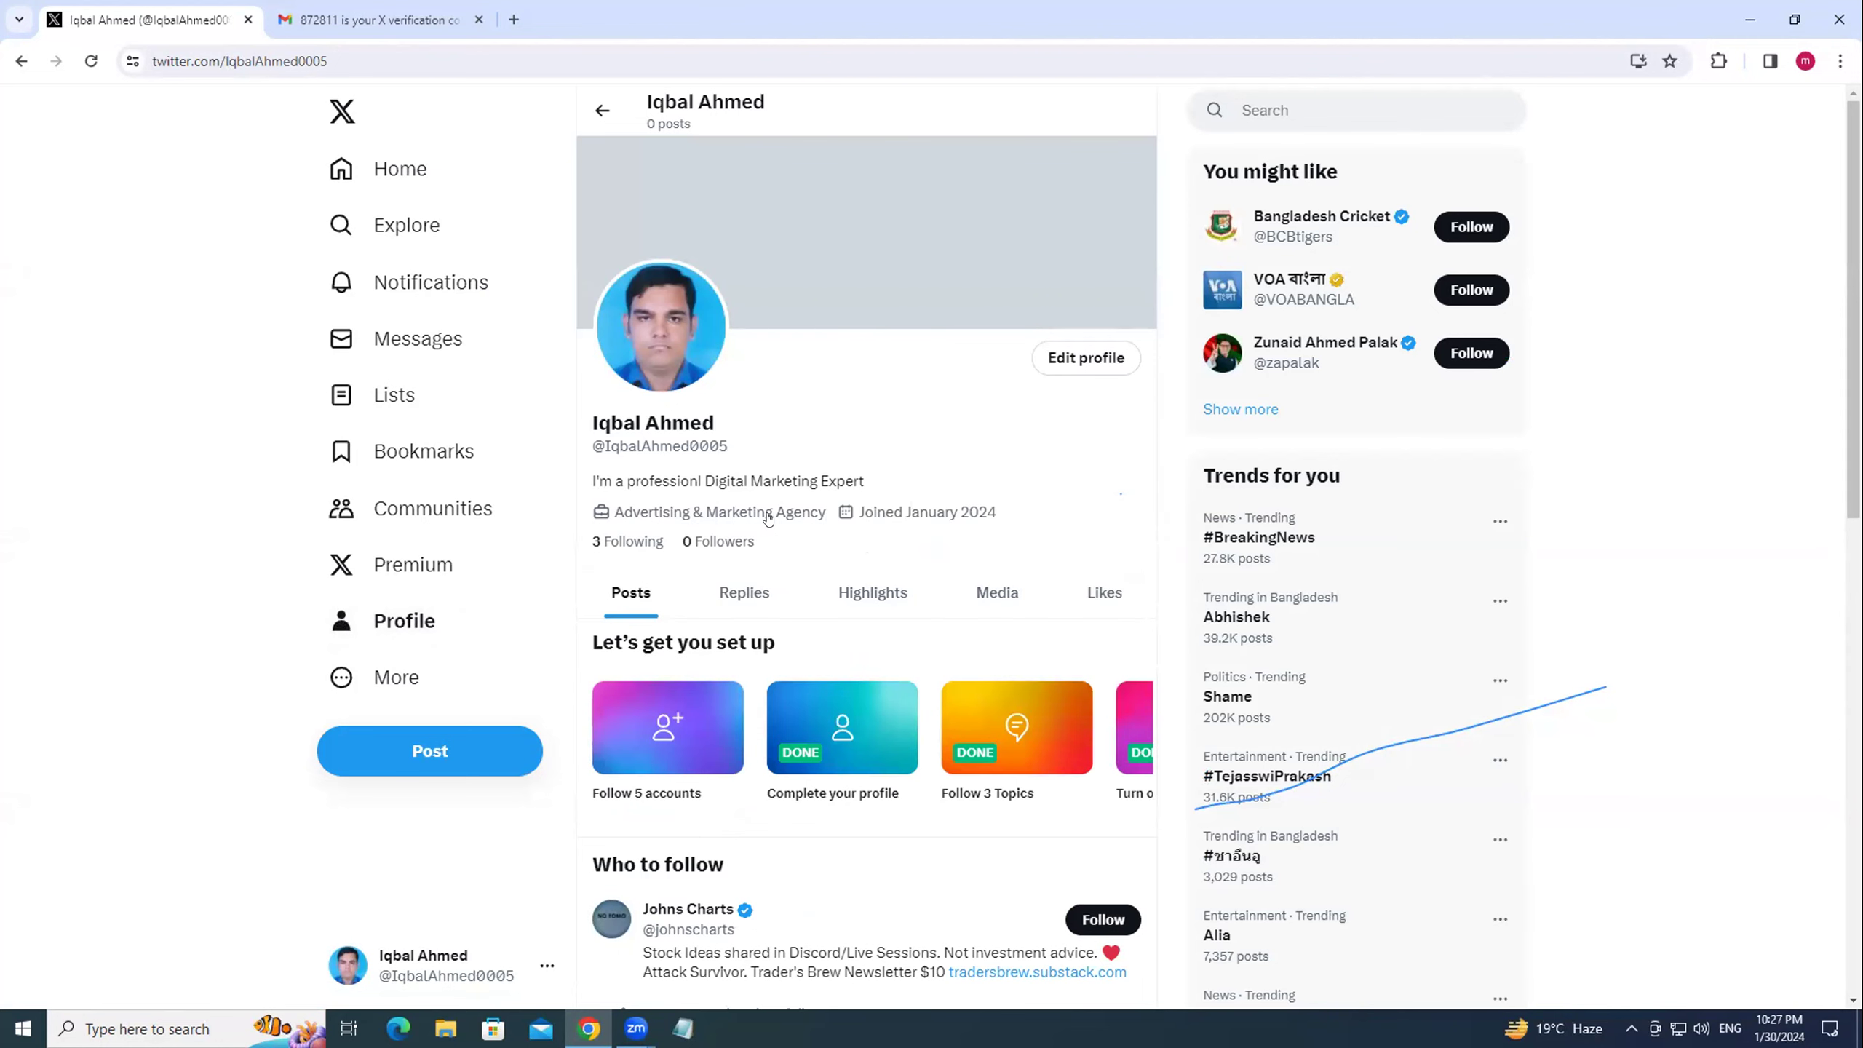
click(1133, 369)
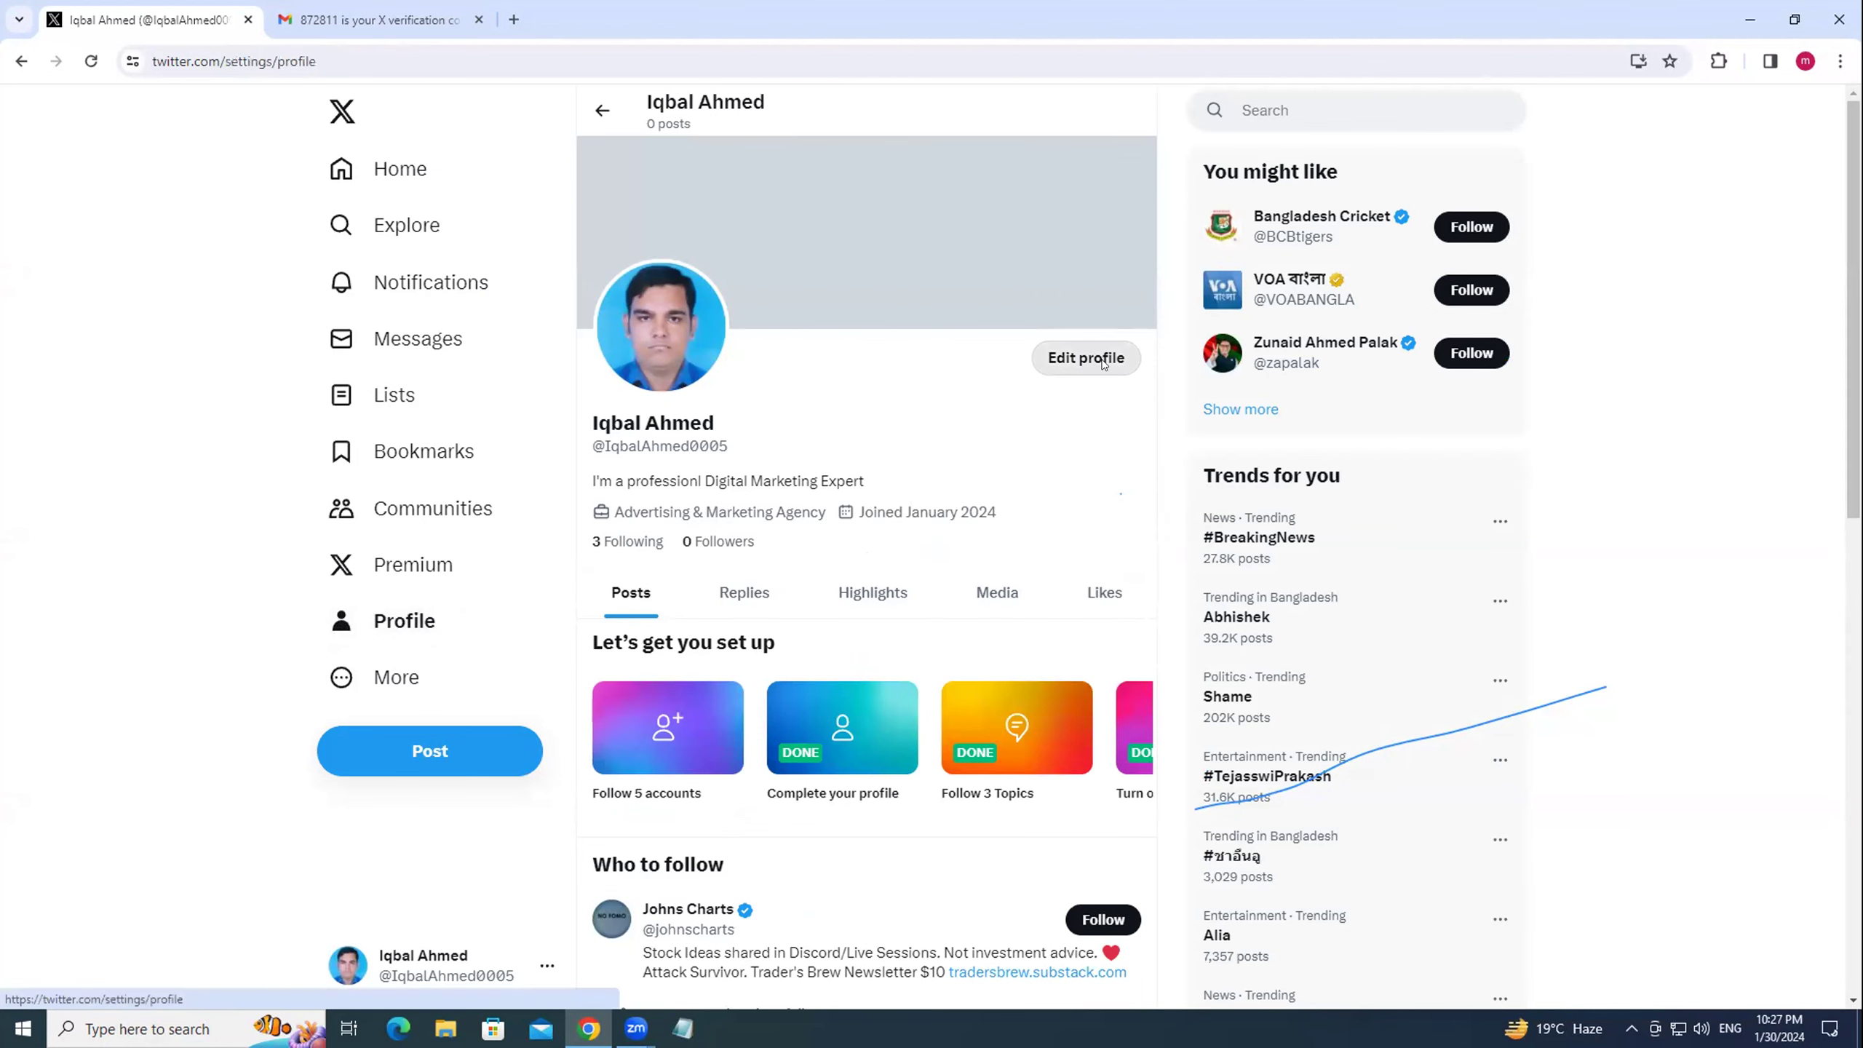
scroll(680, 556, down, 2)
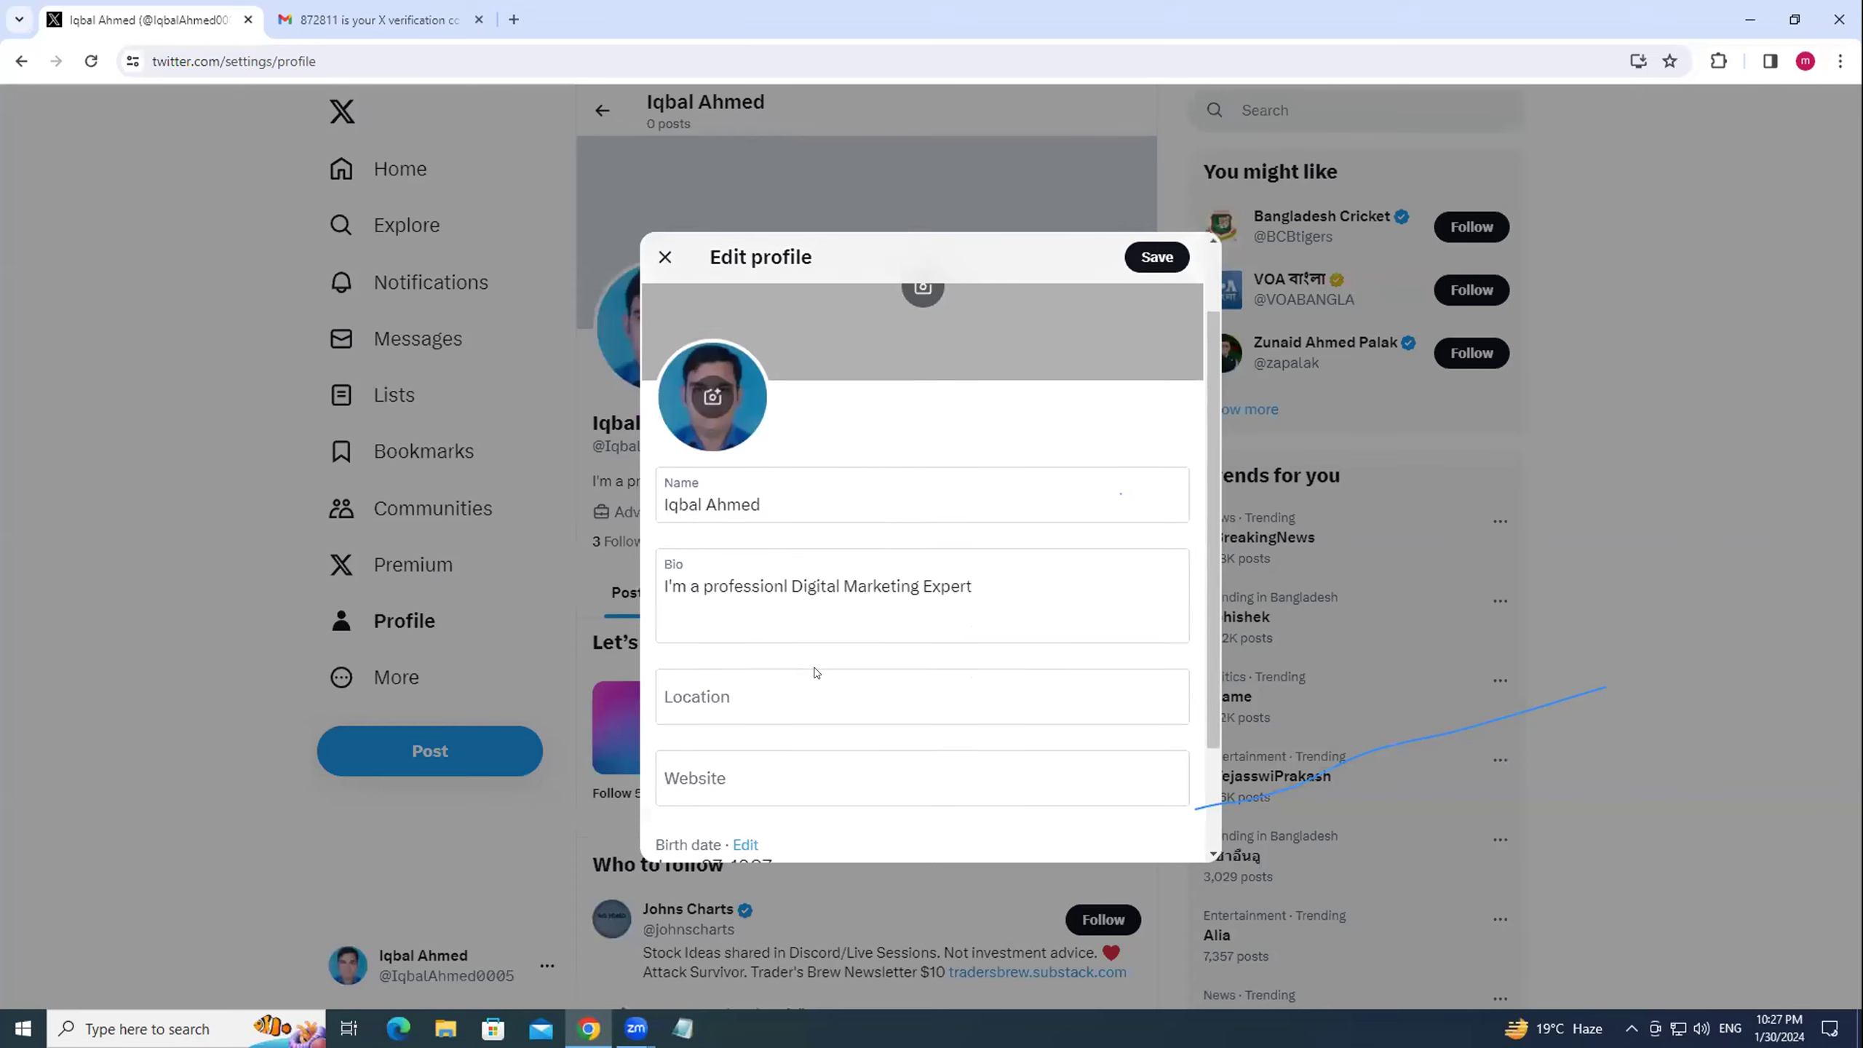
click(718, 588)
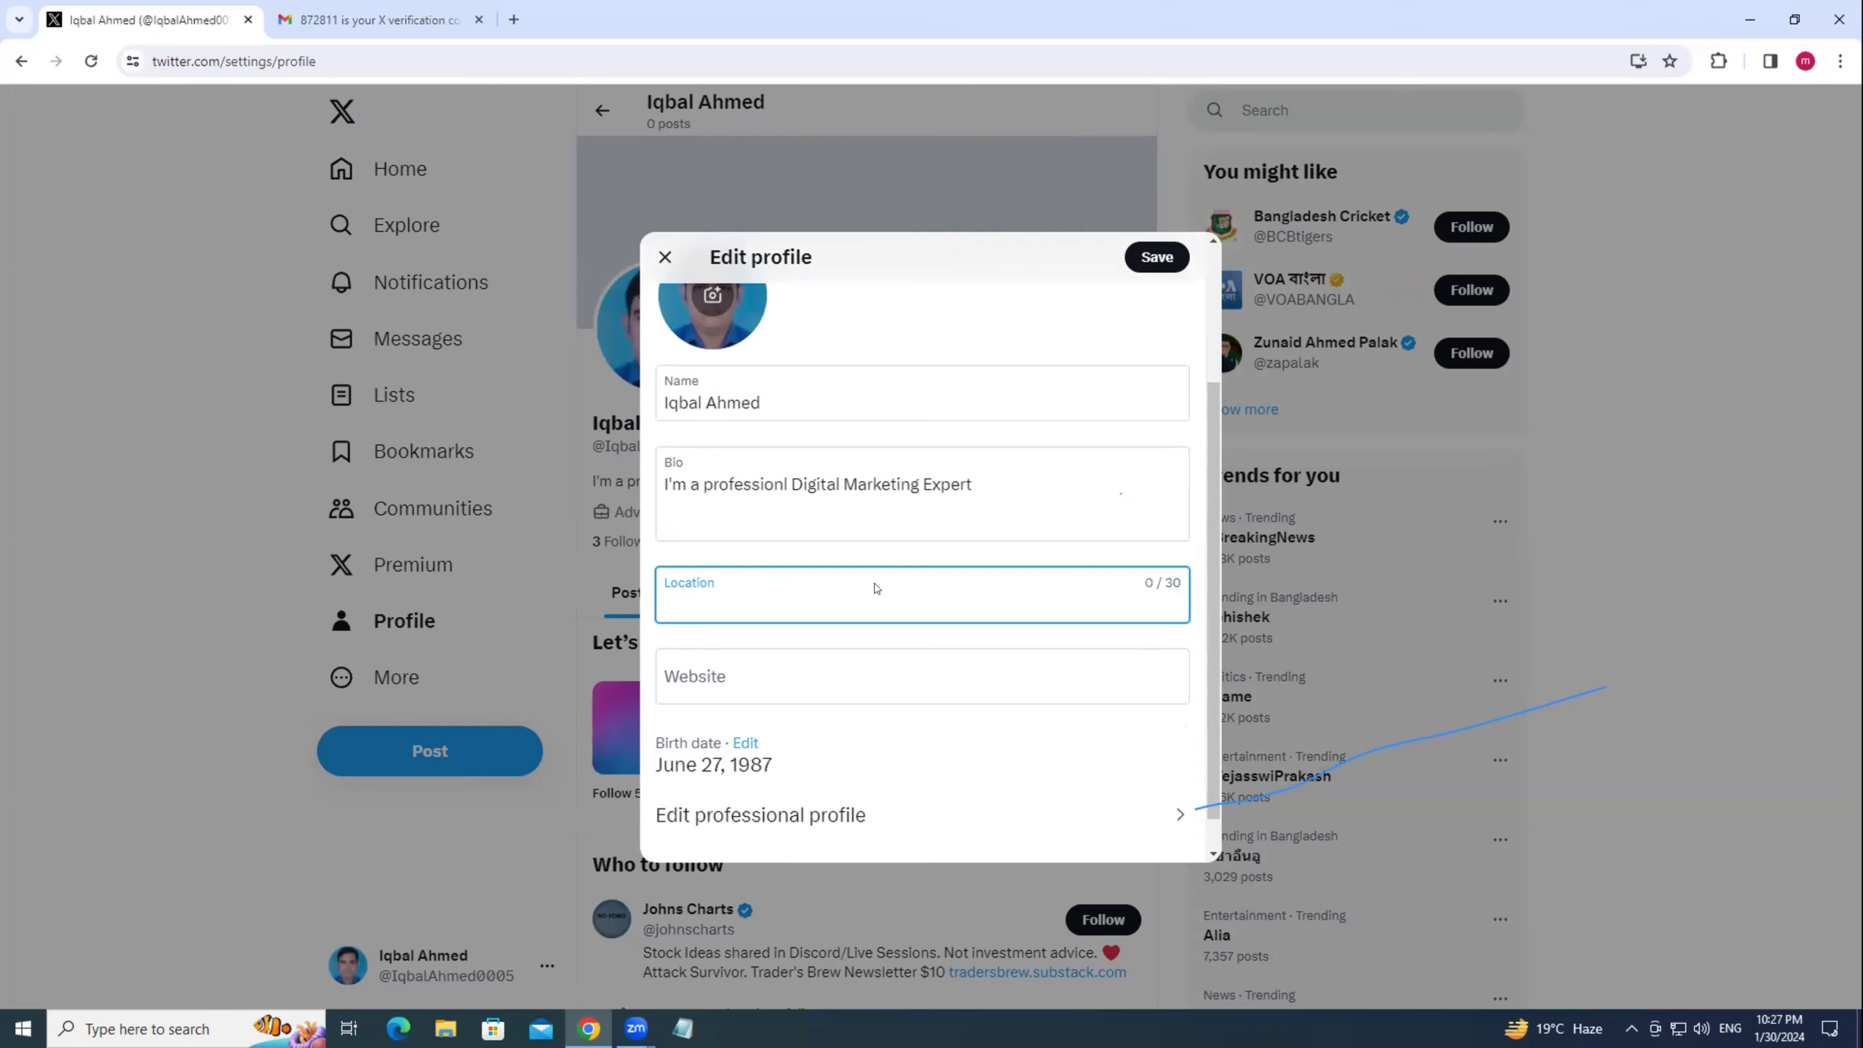
text(haka)
click(704, 689)
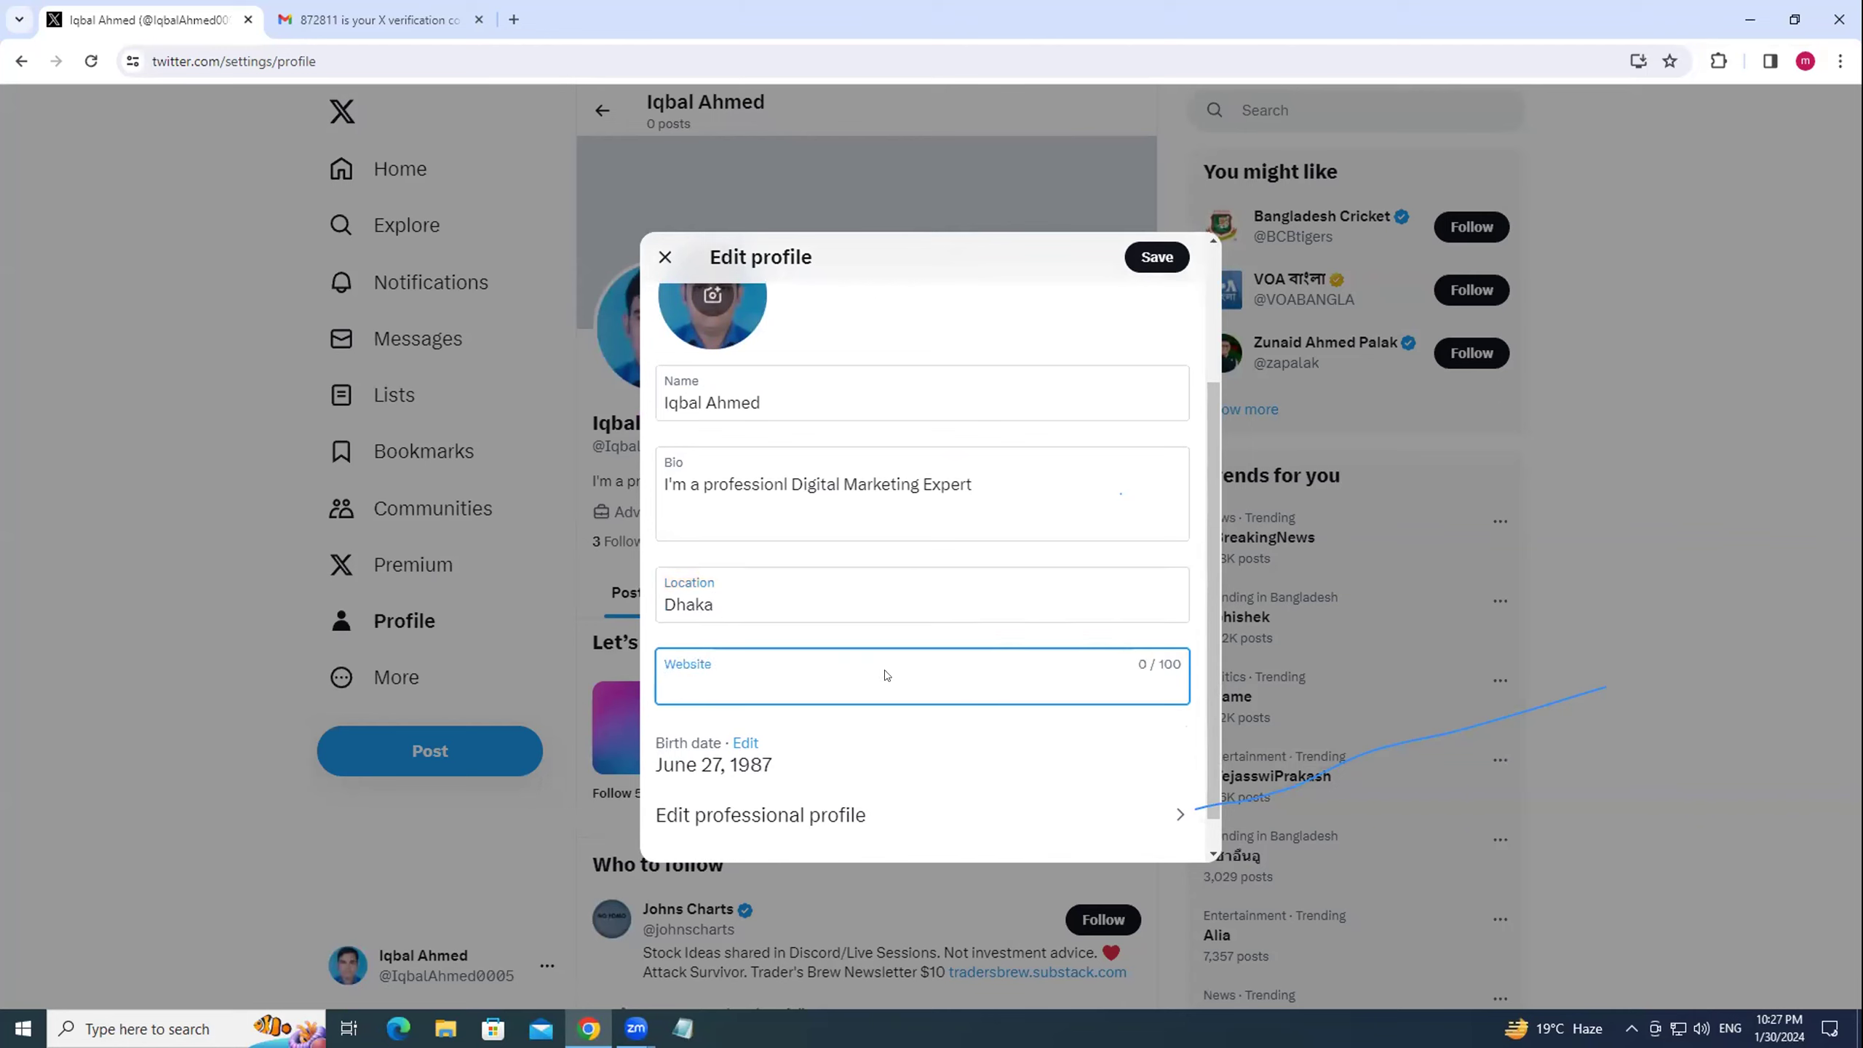
click(1157, 258)
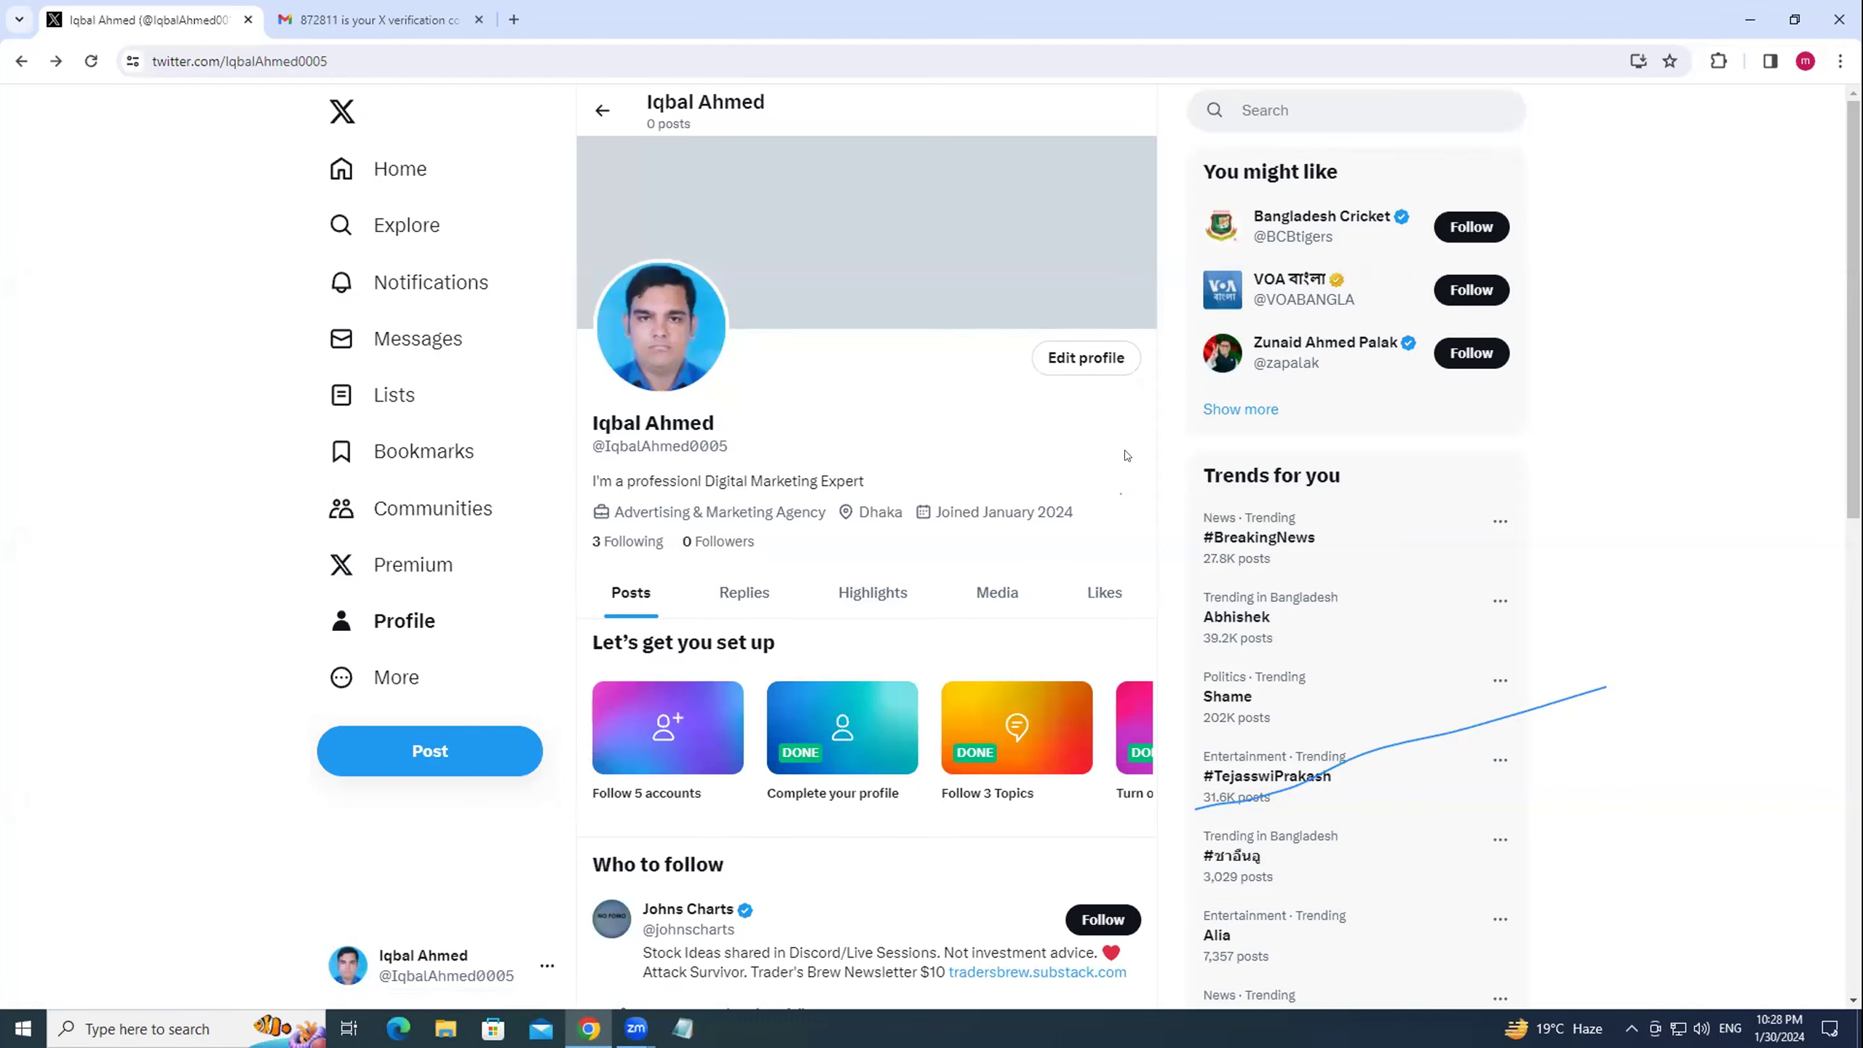
click(369, 176)
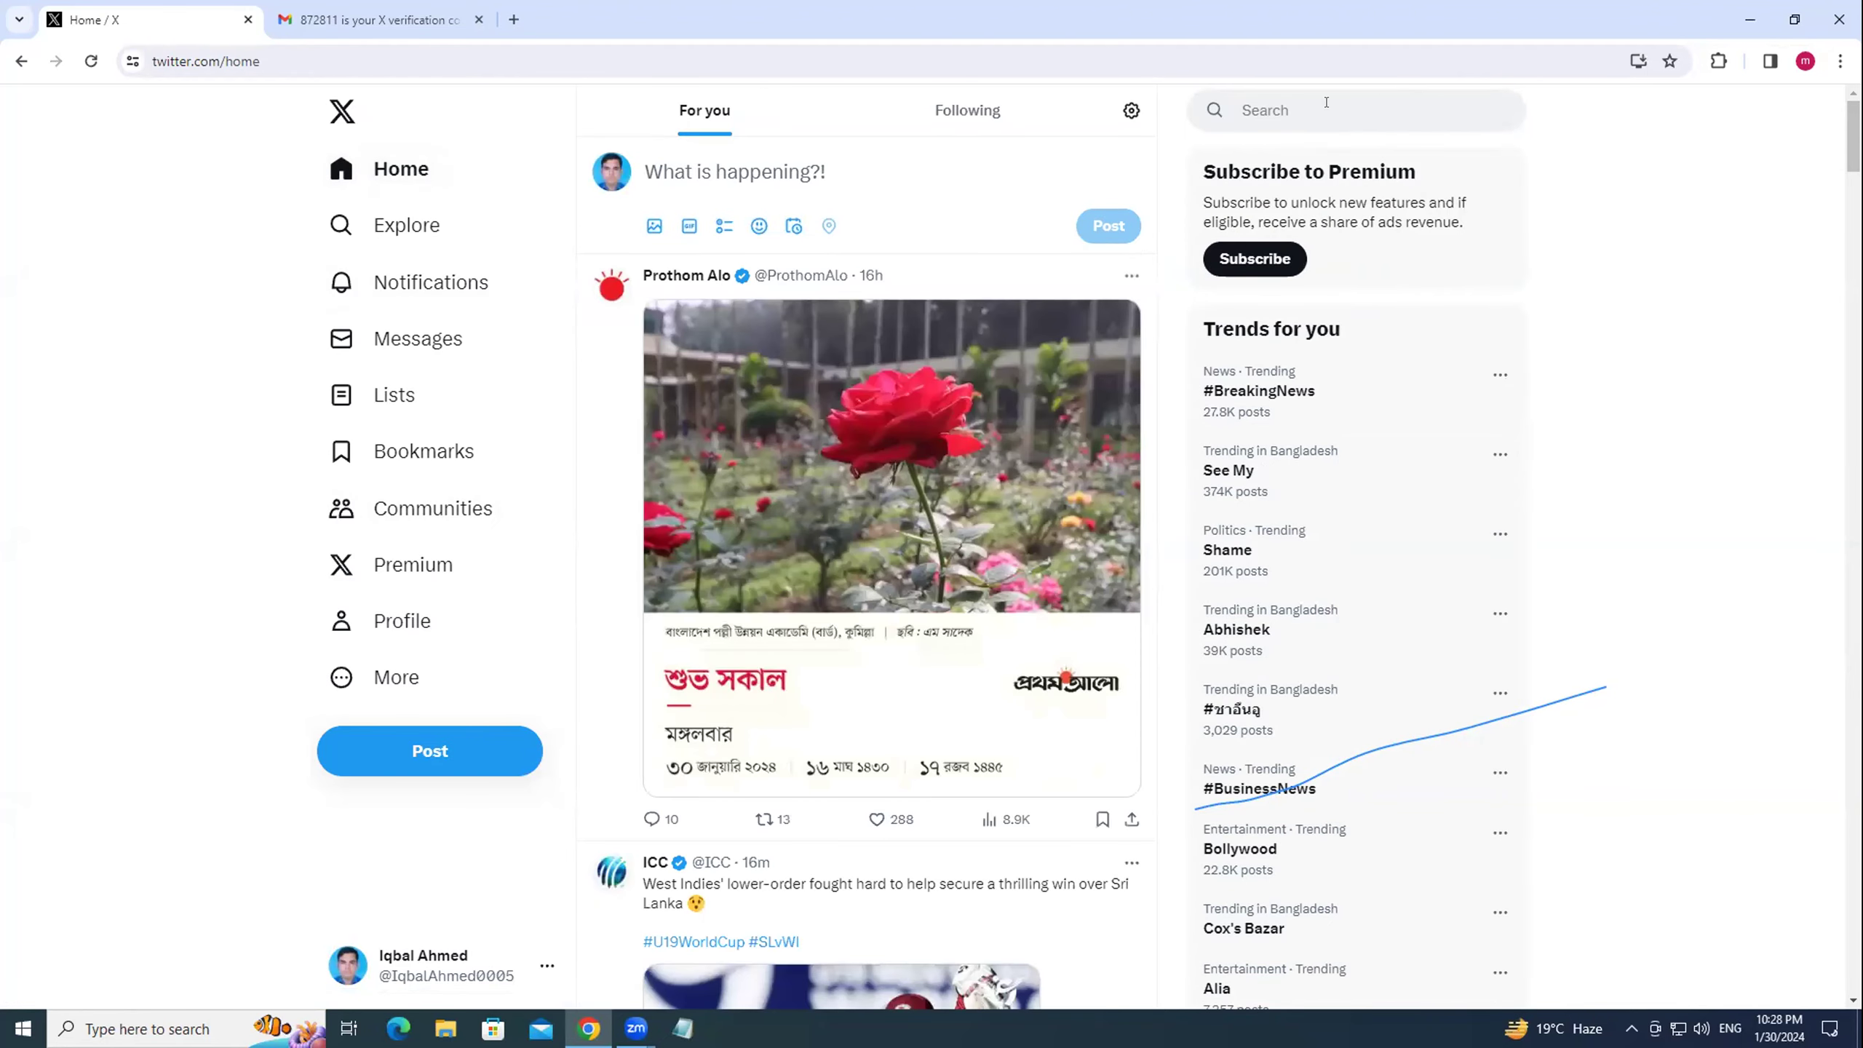
Search for 'fiverr' and follow the Fiverr and FiverrSupport accounts.
click(1326, 102)
text(fiverr)
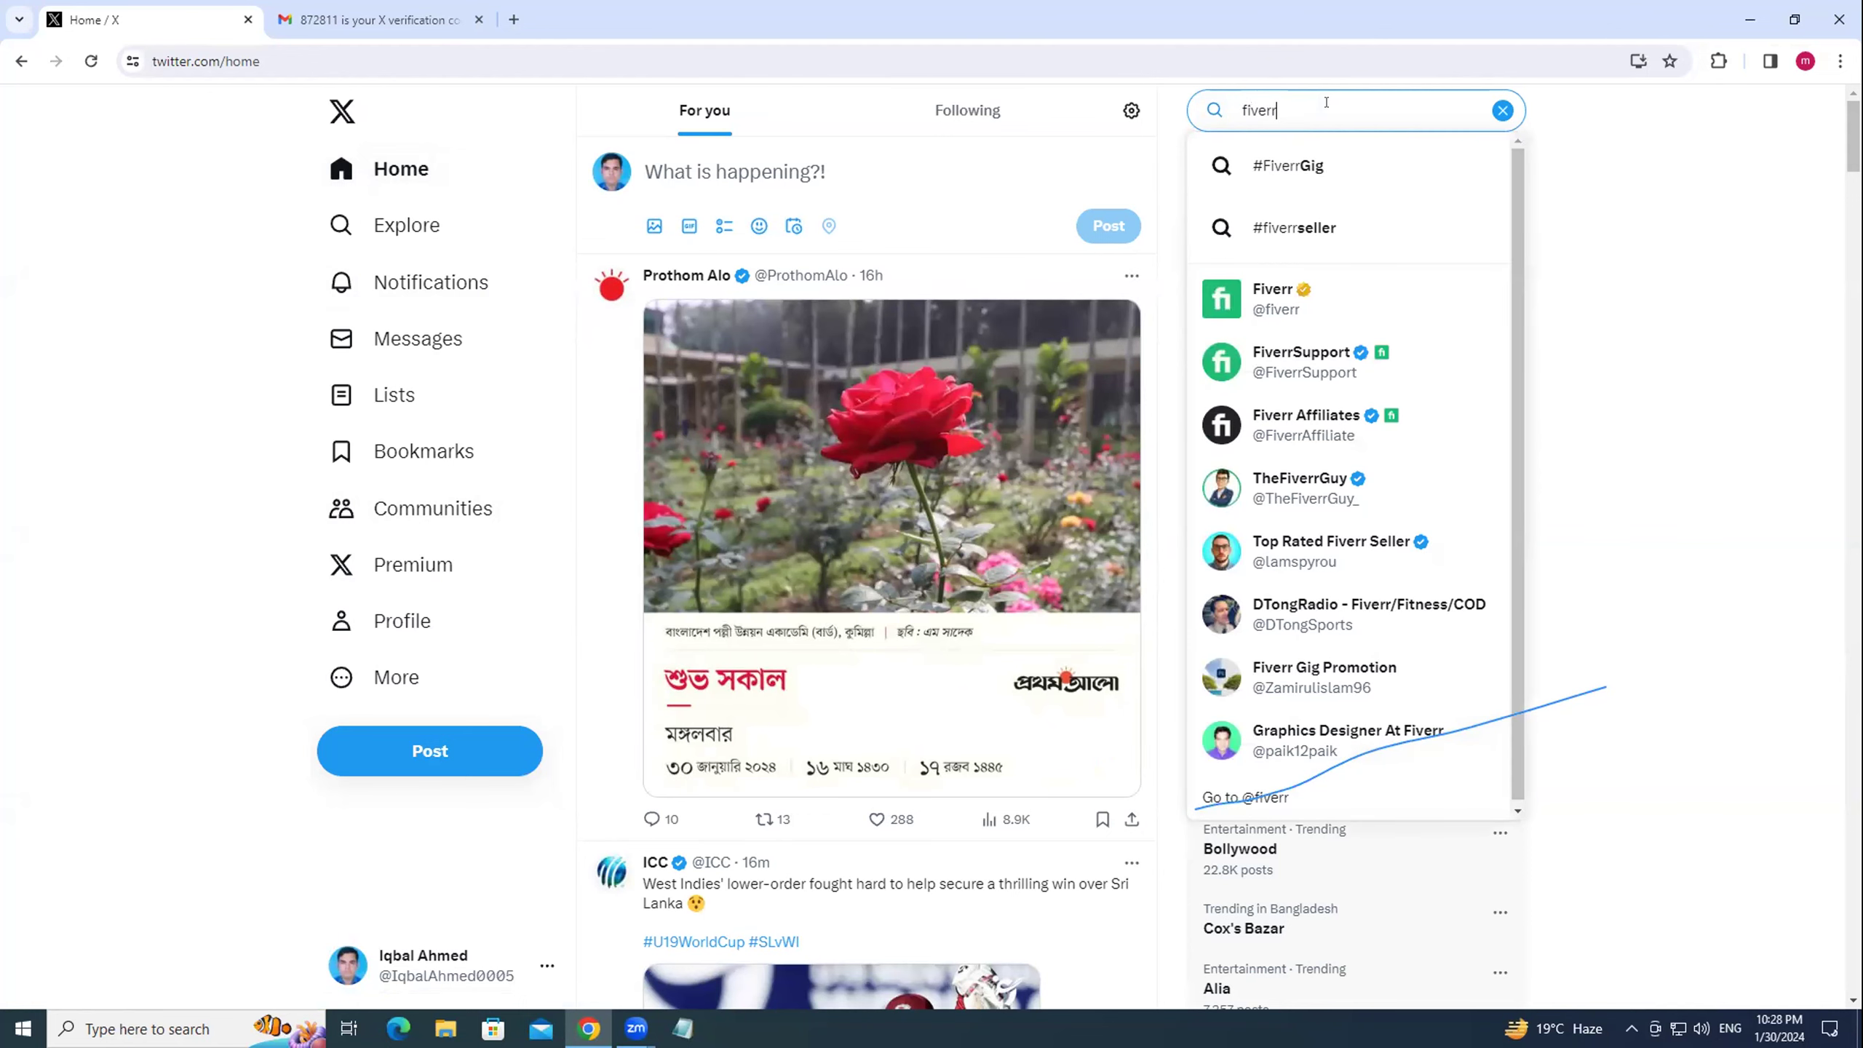
click(1266, 297)
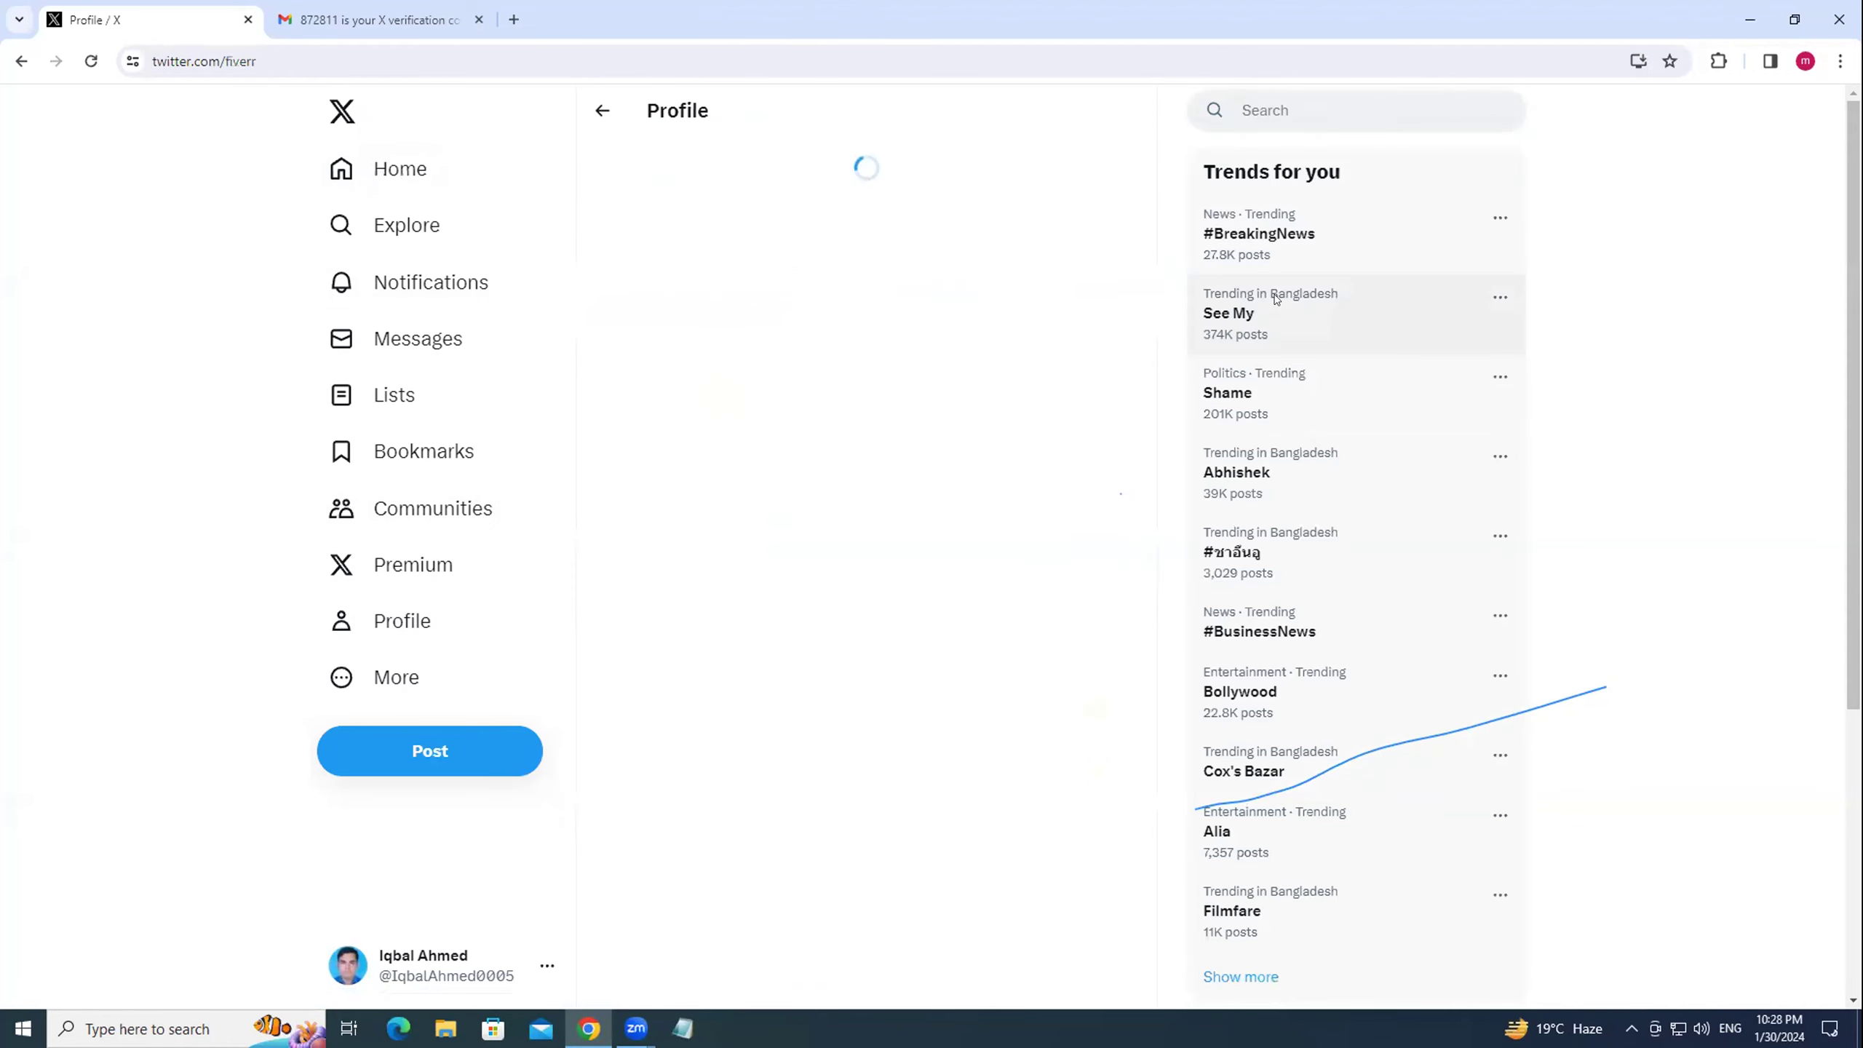
click(1086, 357)
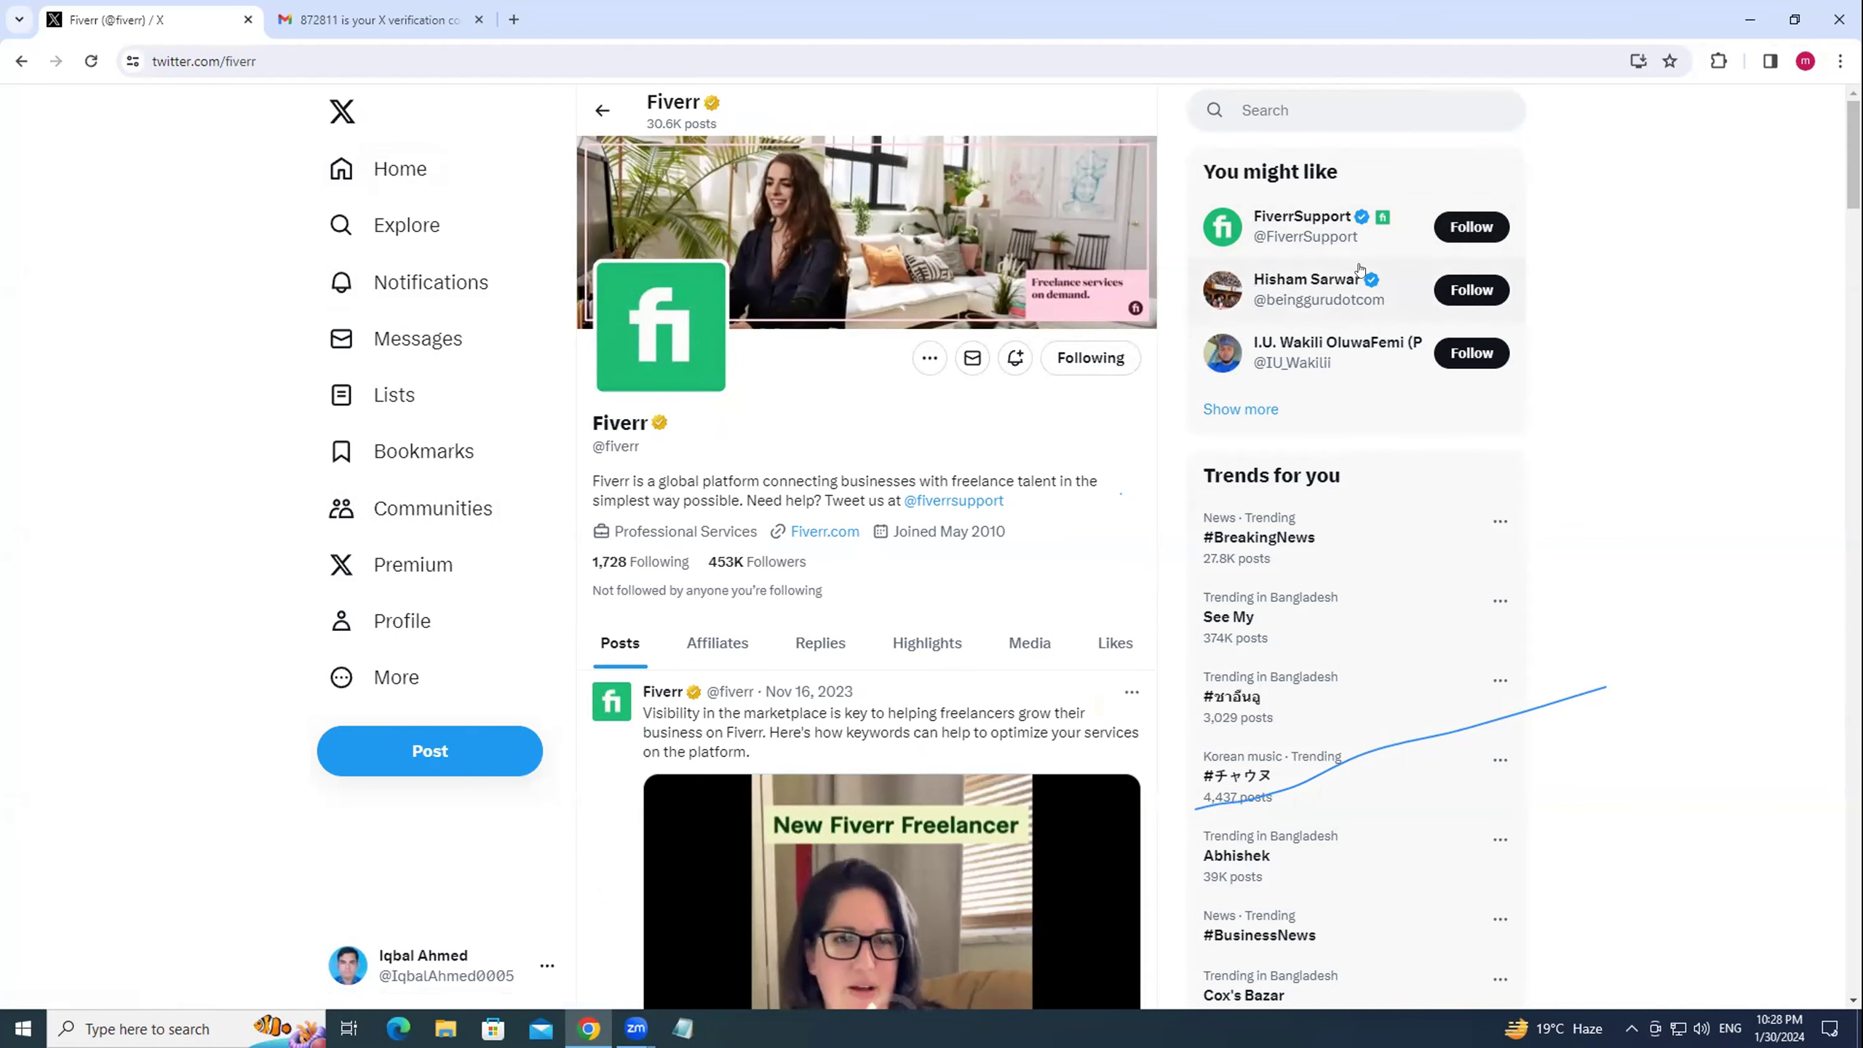
click(1471, 227)
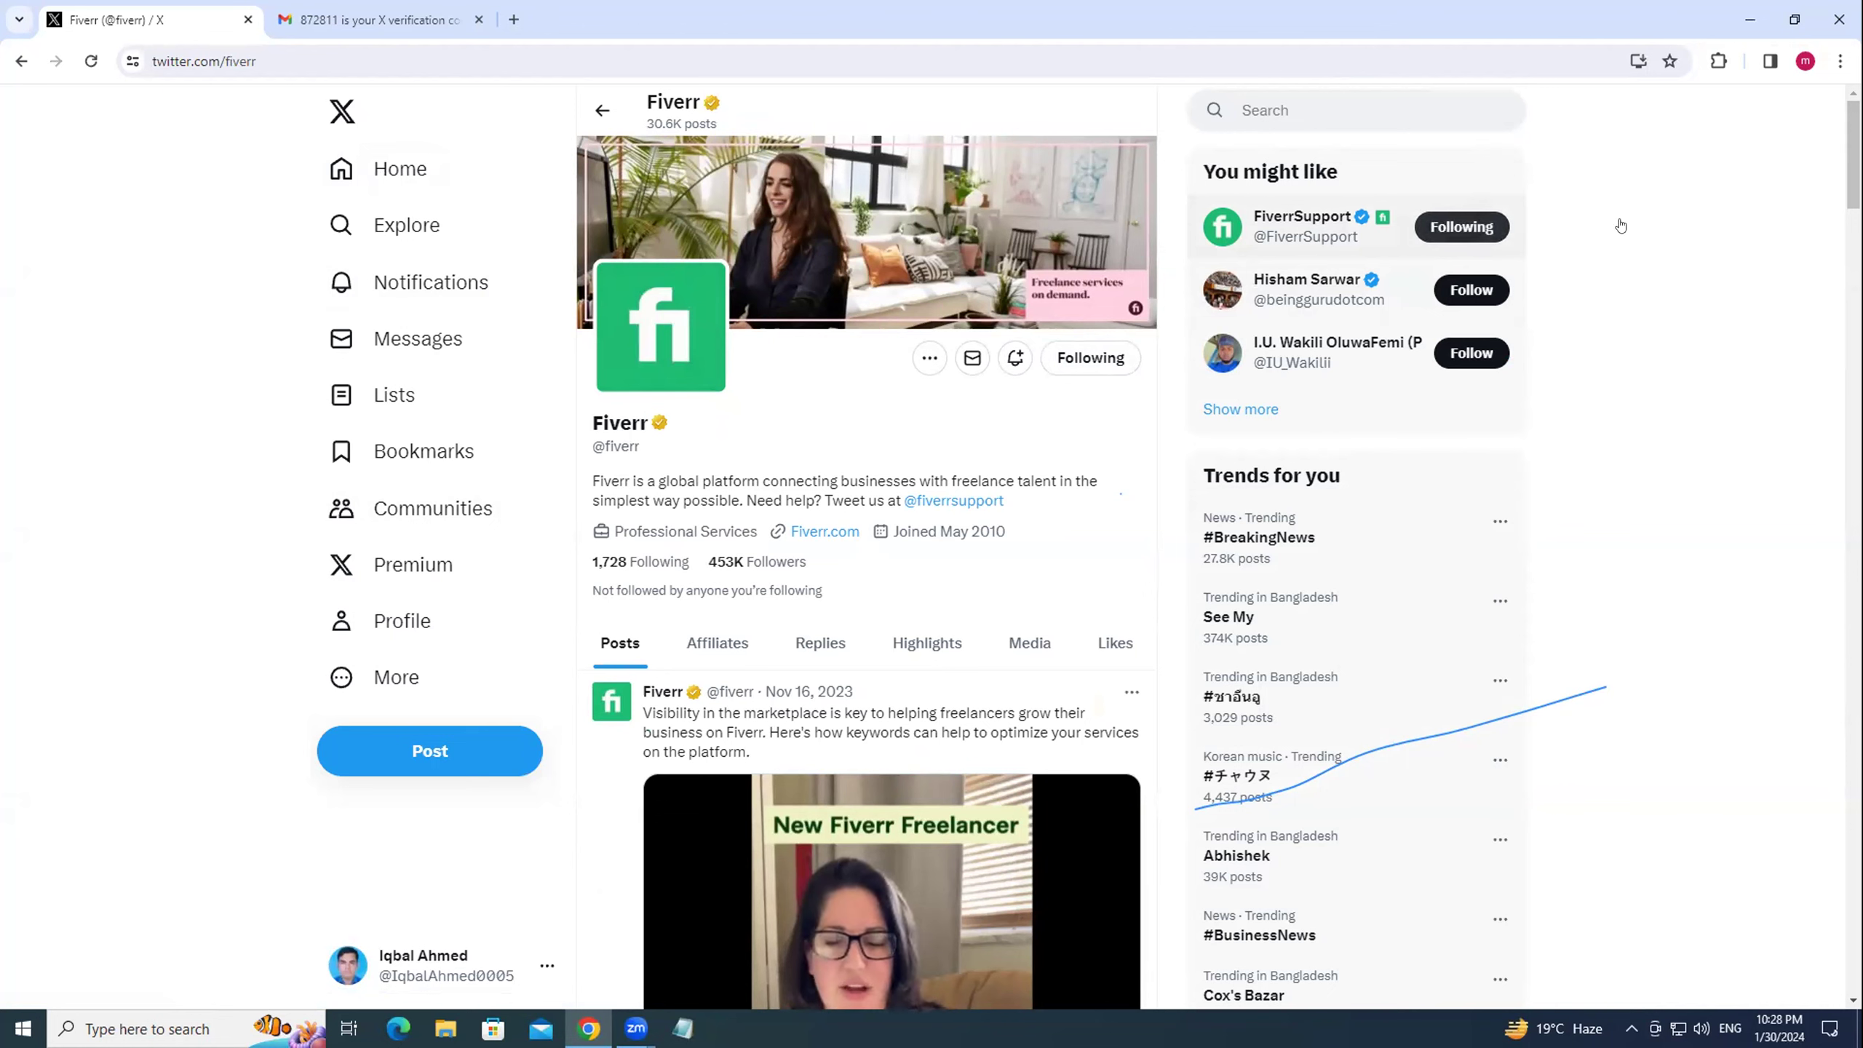
Search for 'upwork', follow Upwork, request to follow Upwork Help, then go Home.
click(1324, 106)
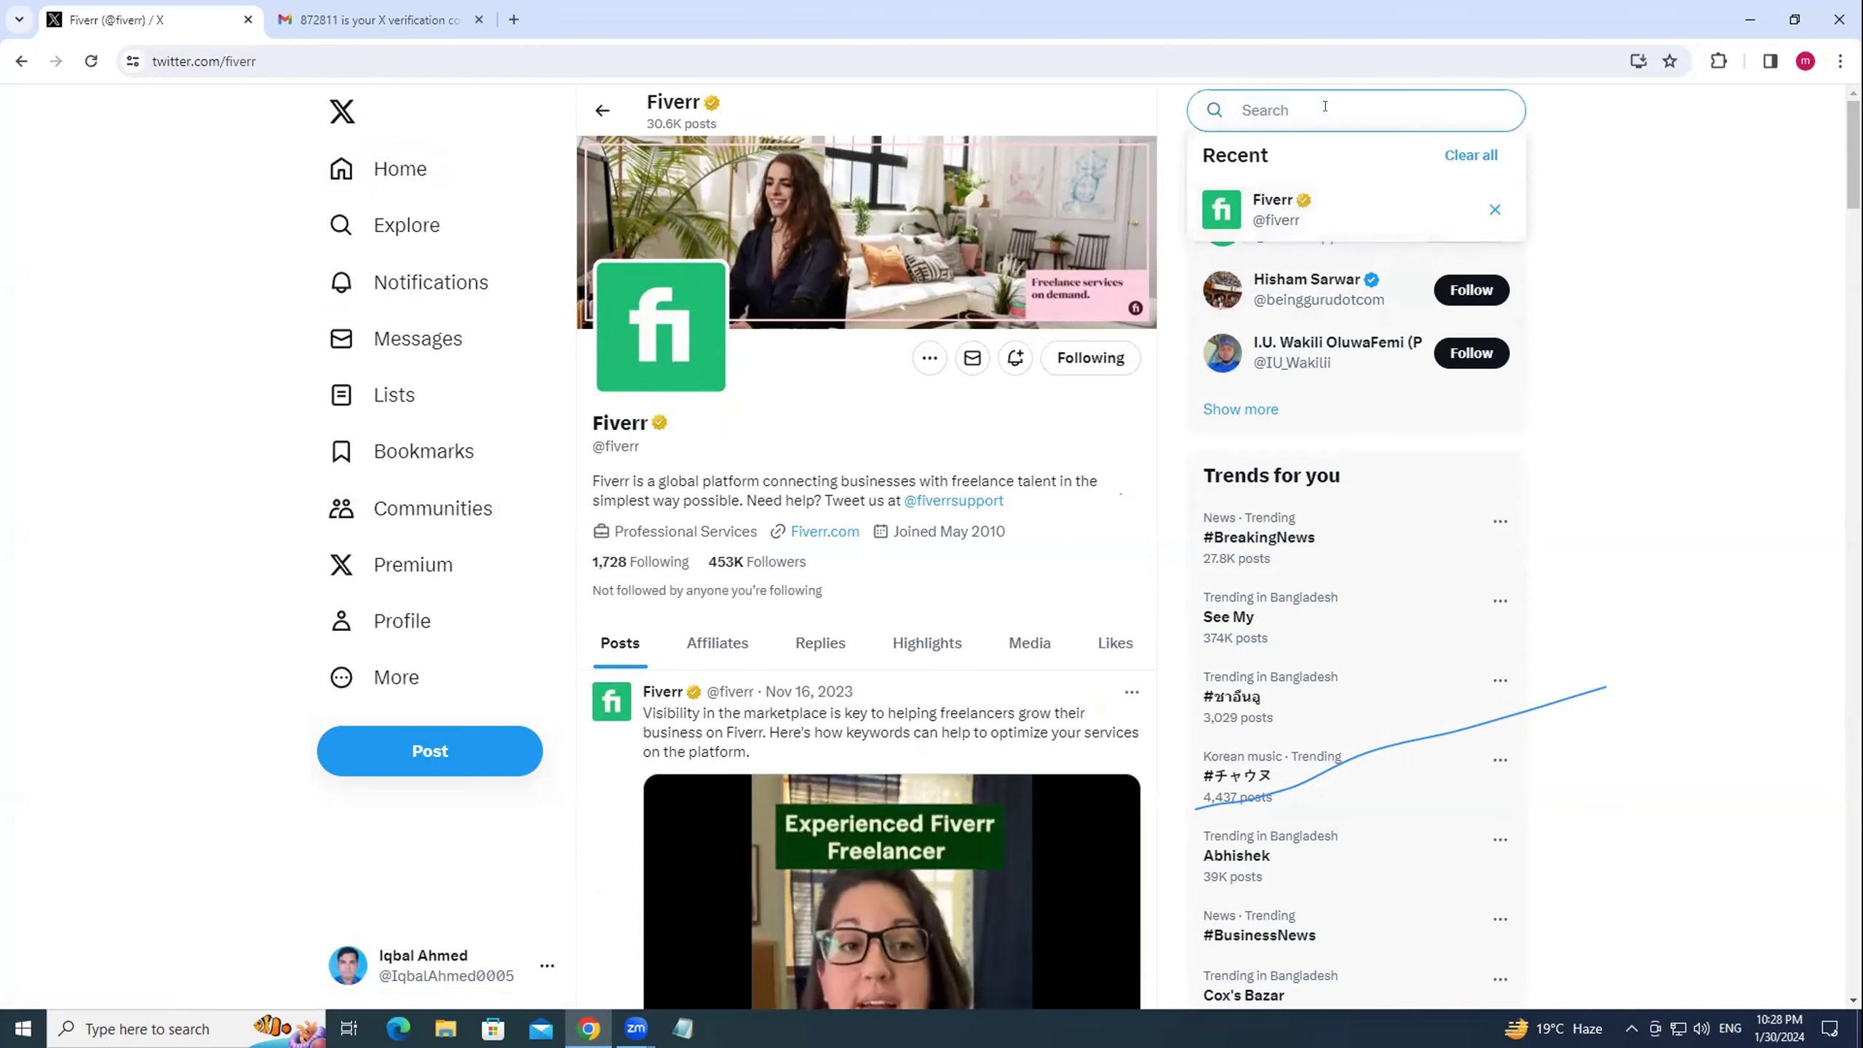
text(upwork)
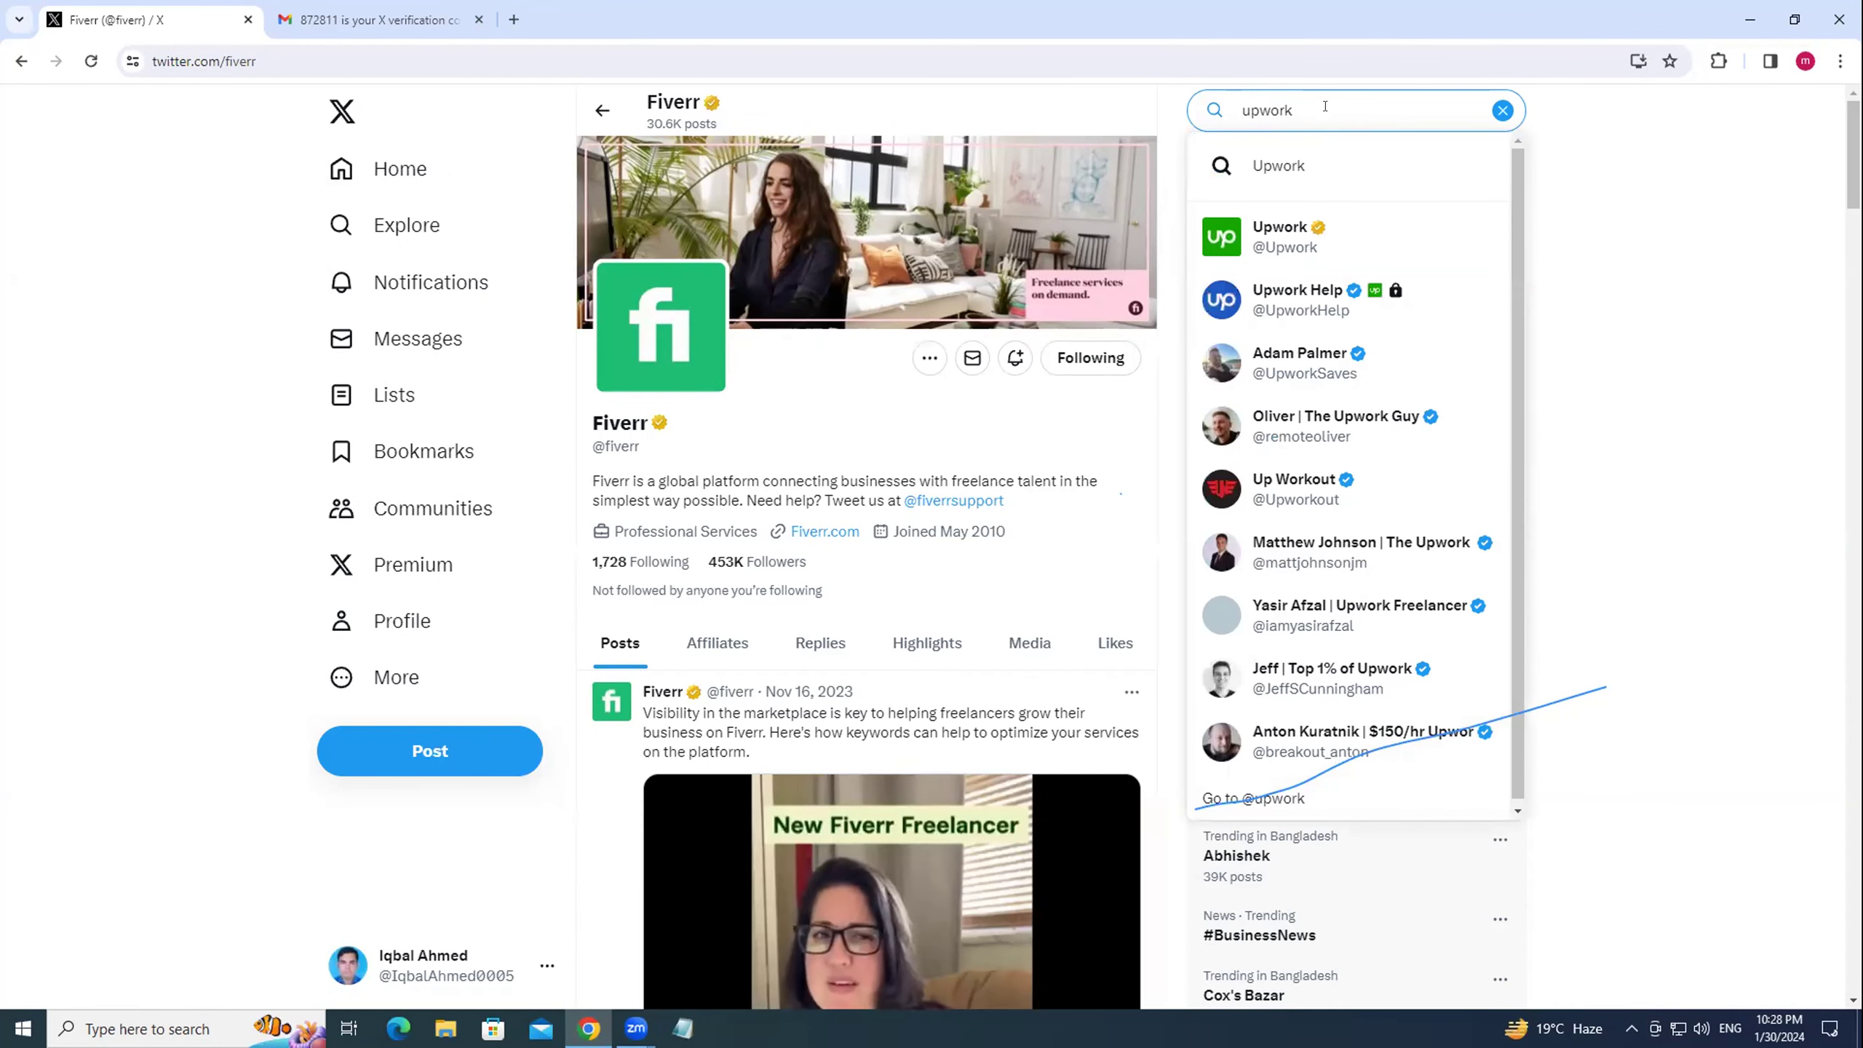
click(1276, 239)
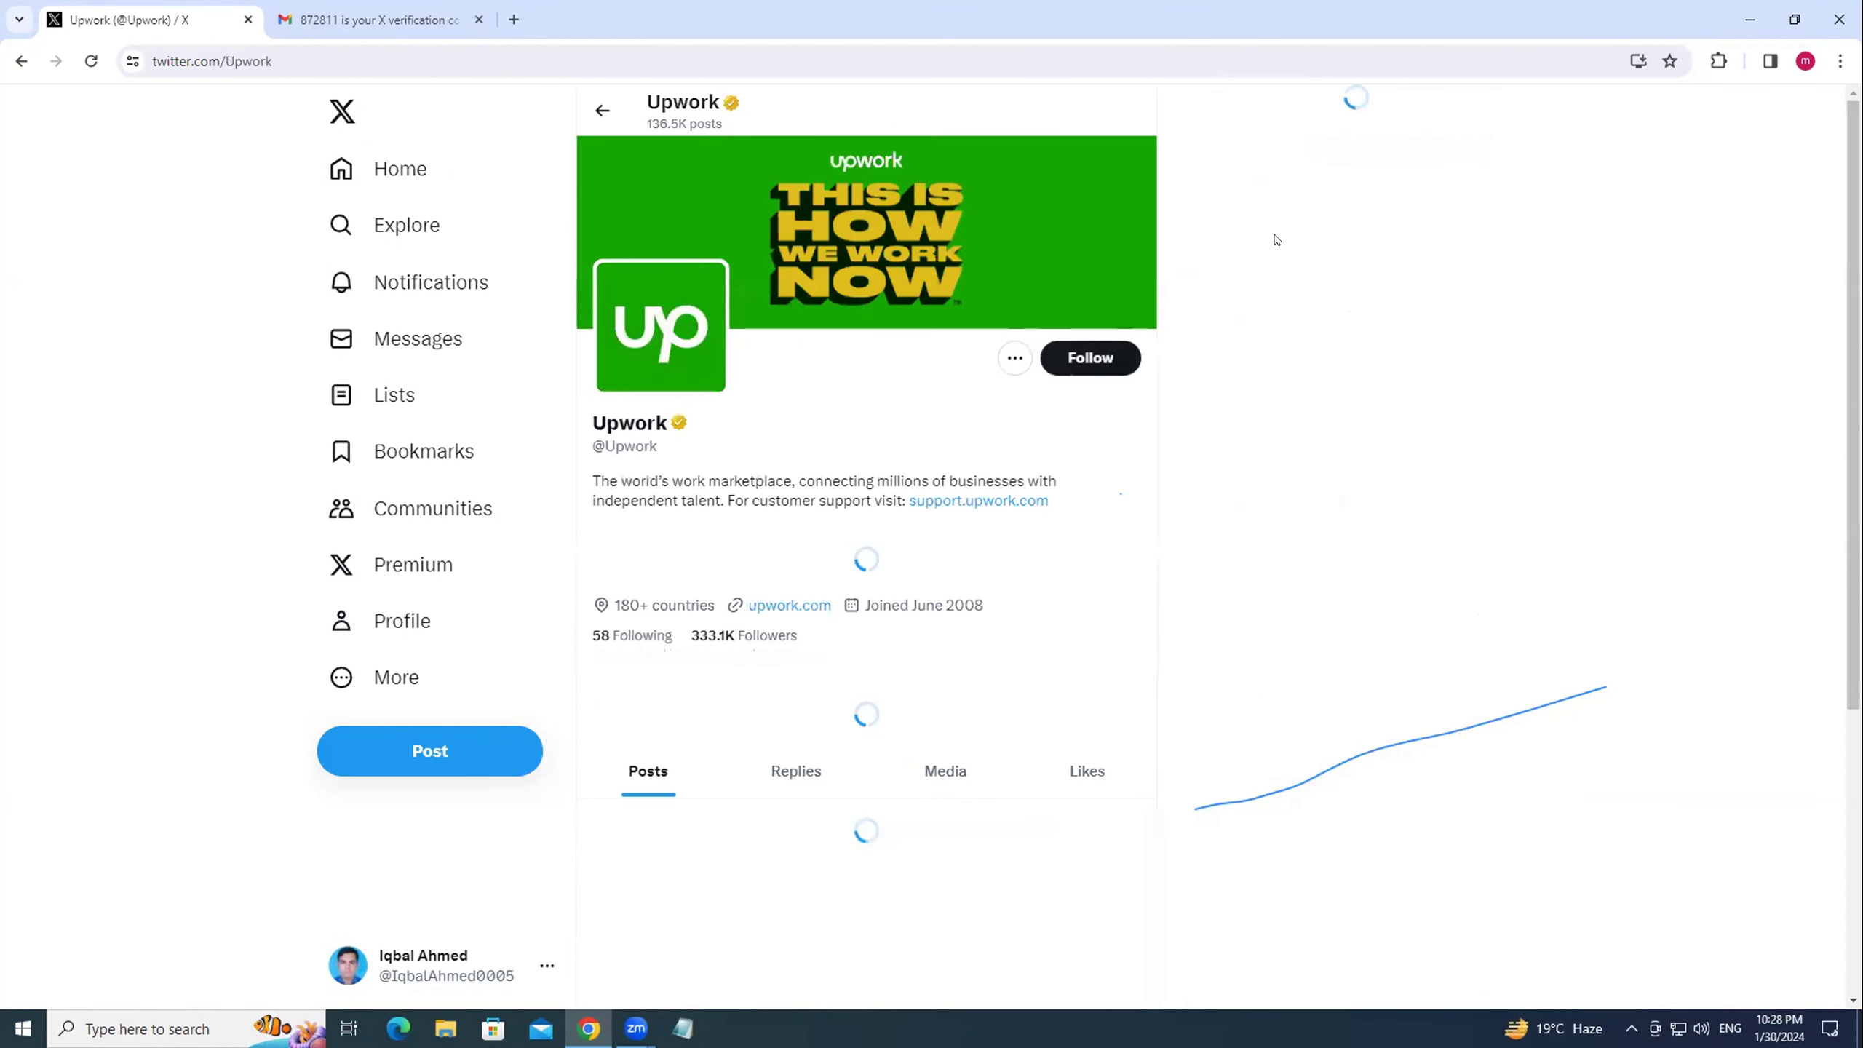
click(1077, 364)
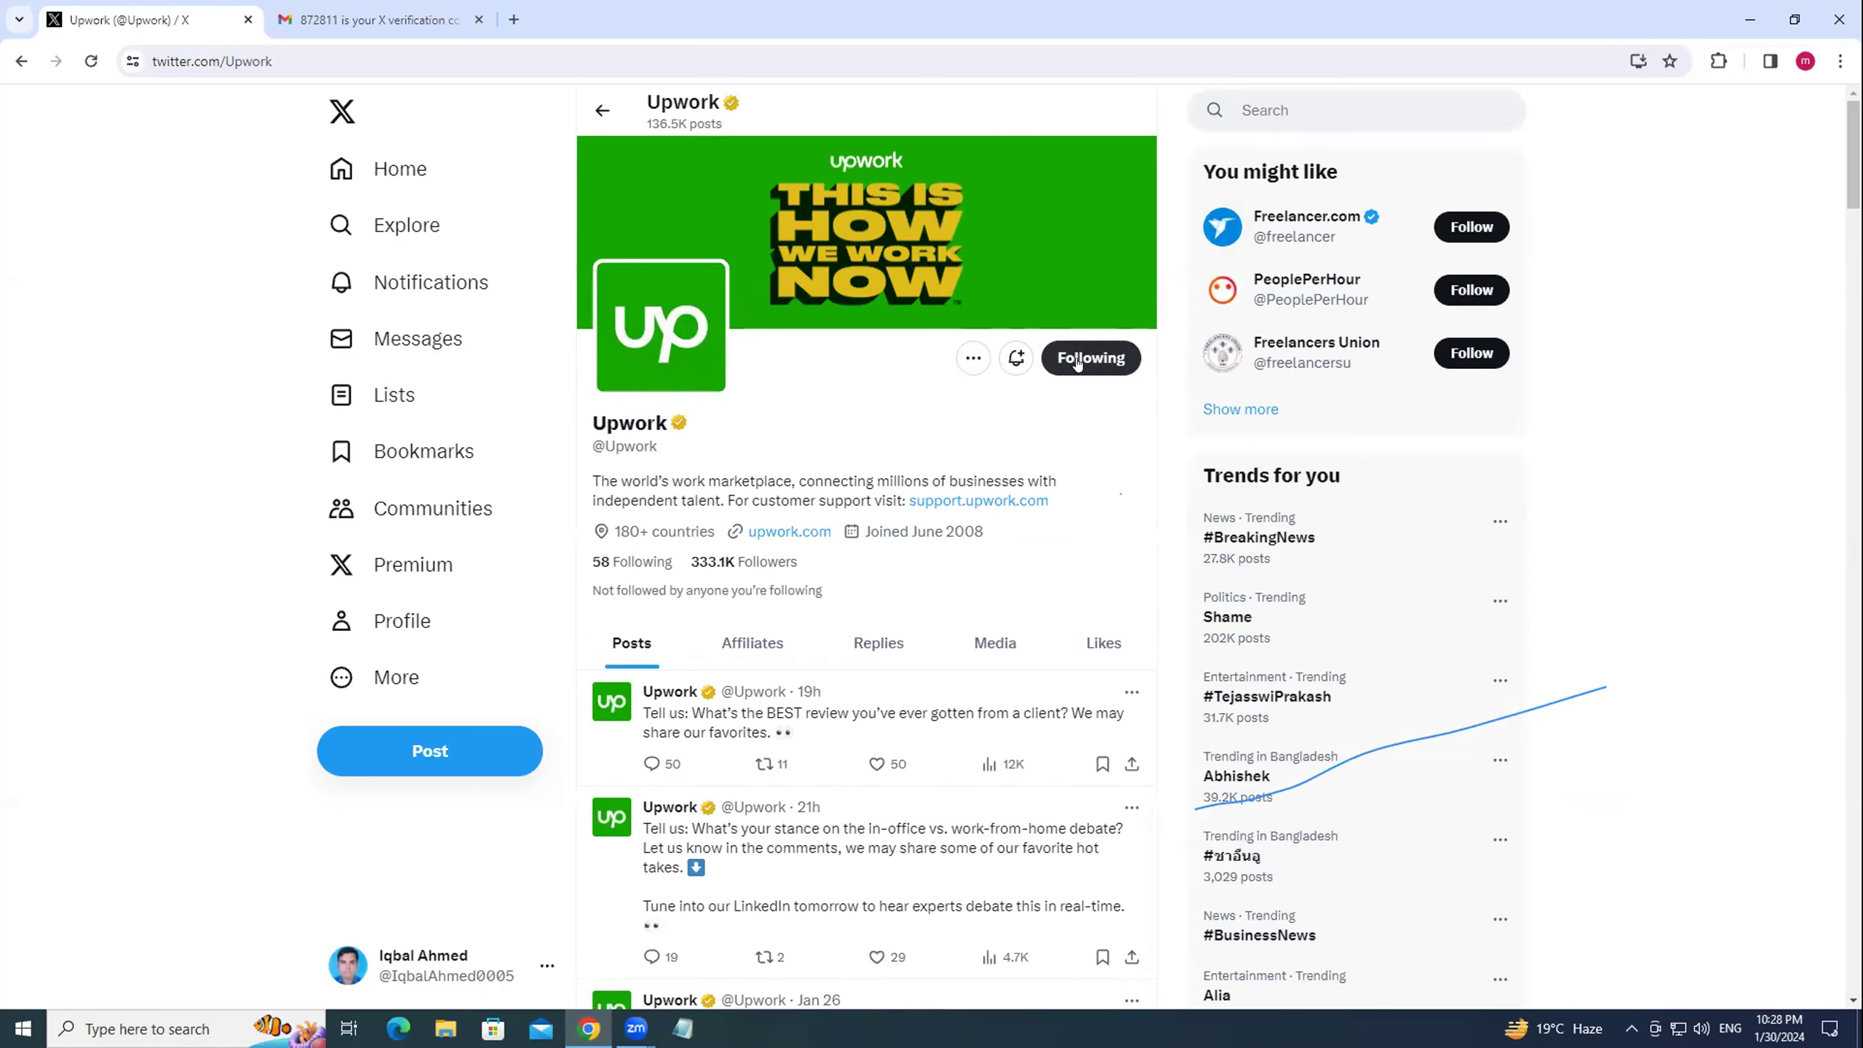
click(1293, 106)
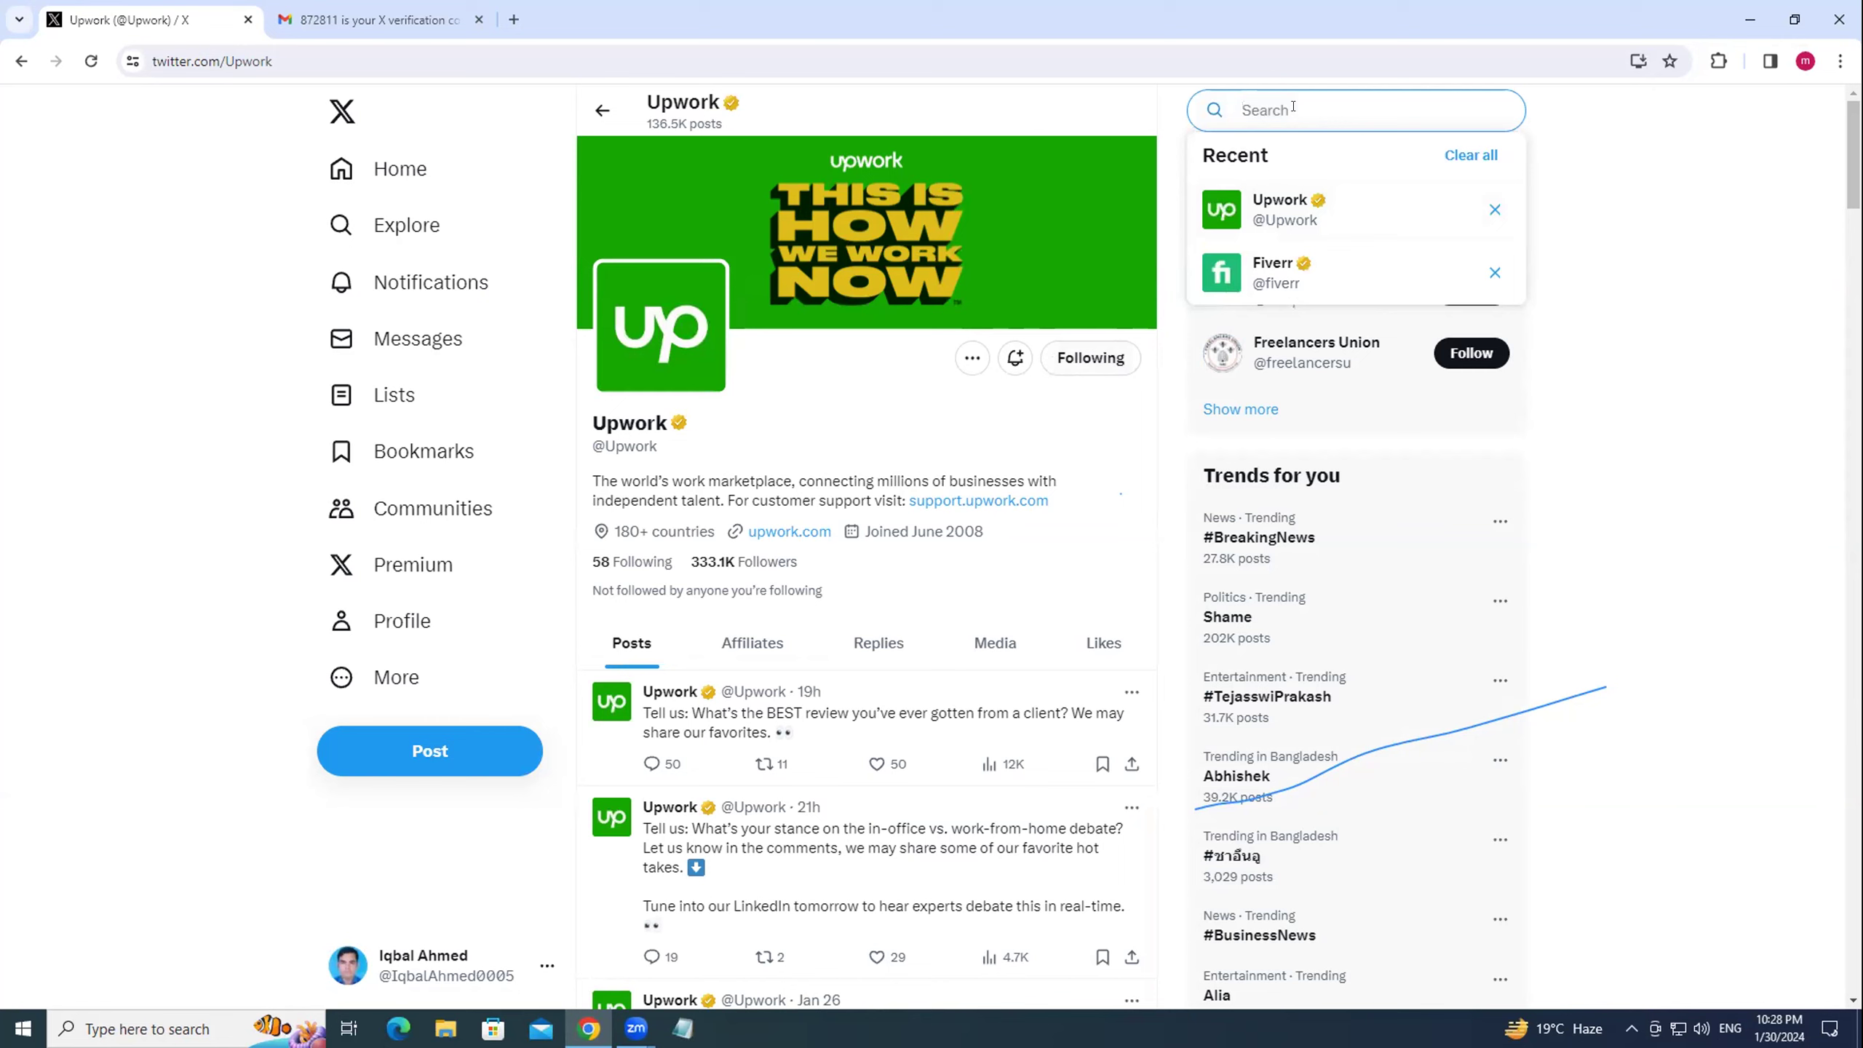
text(upw)
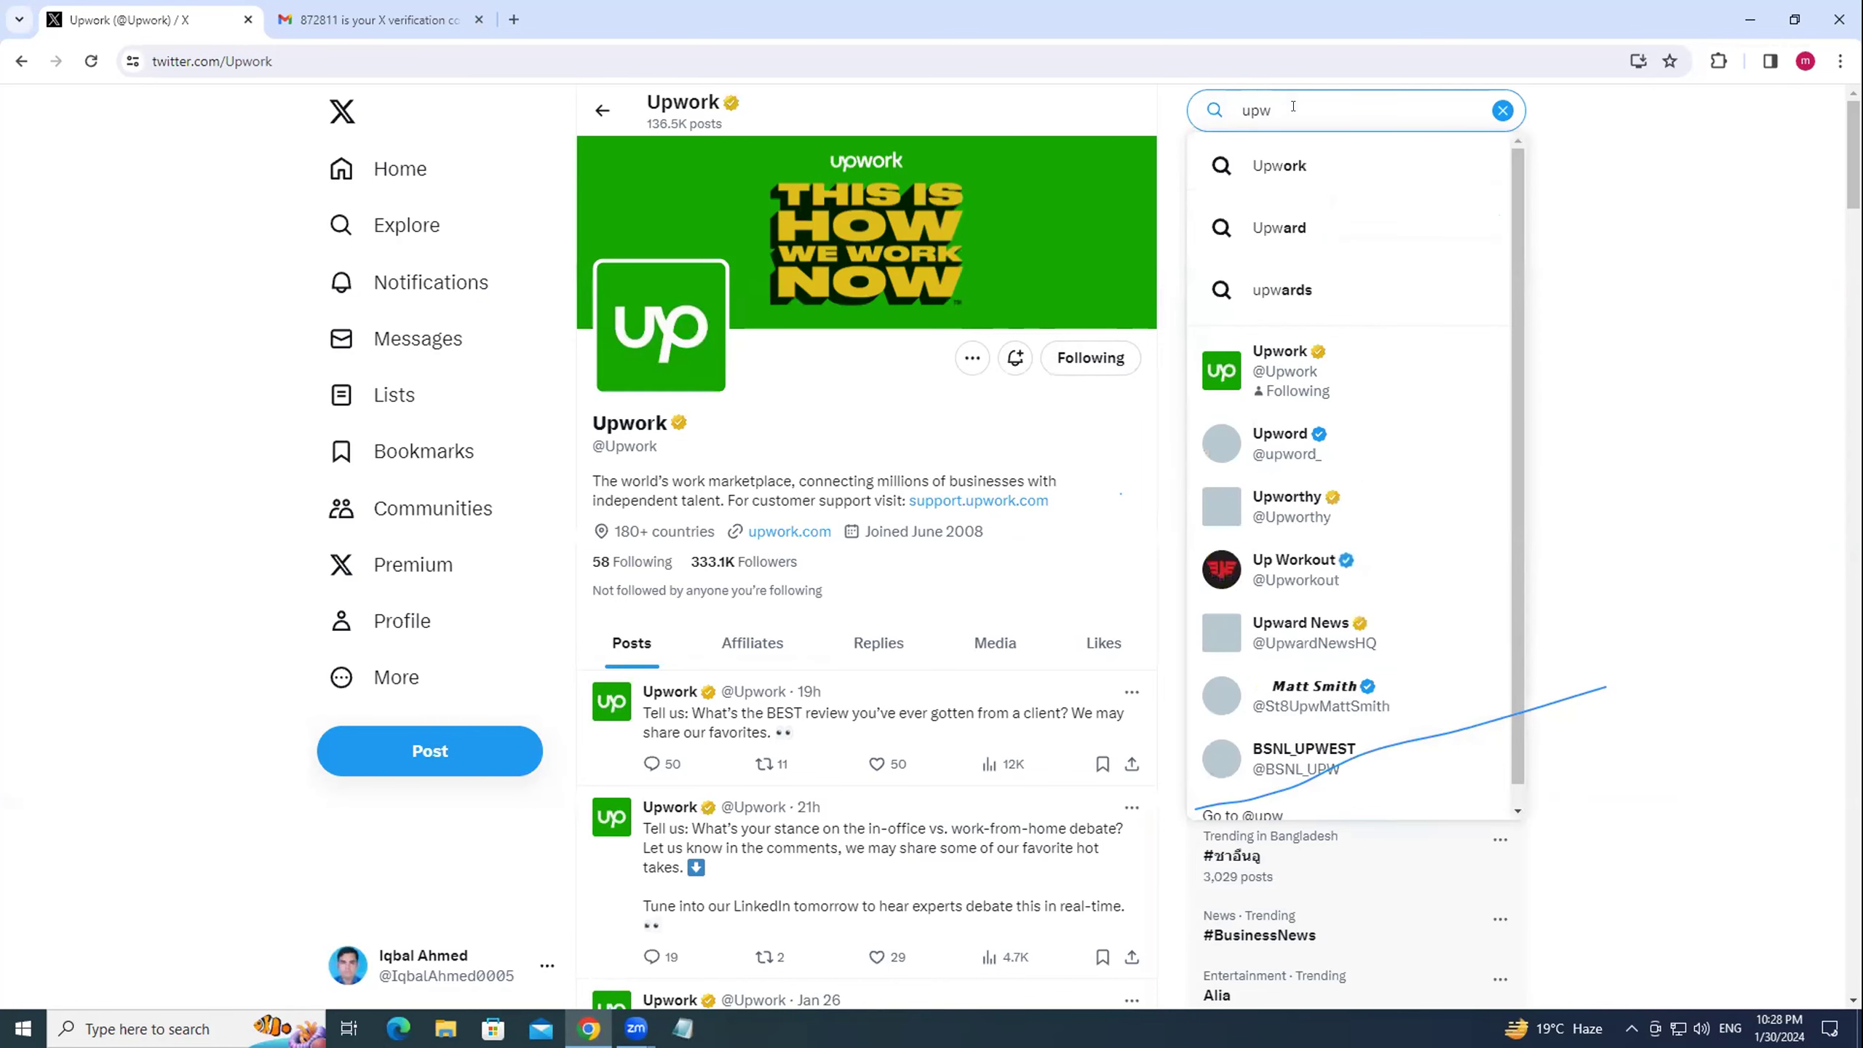
text(or)
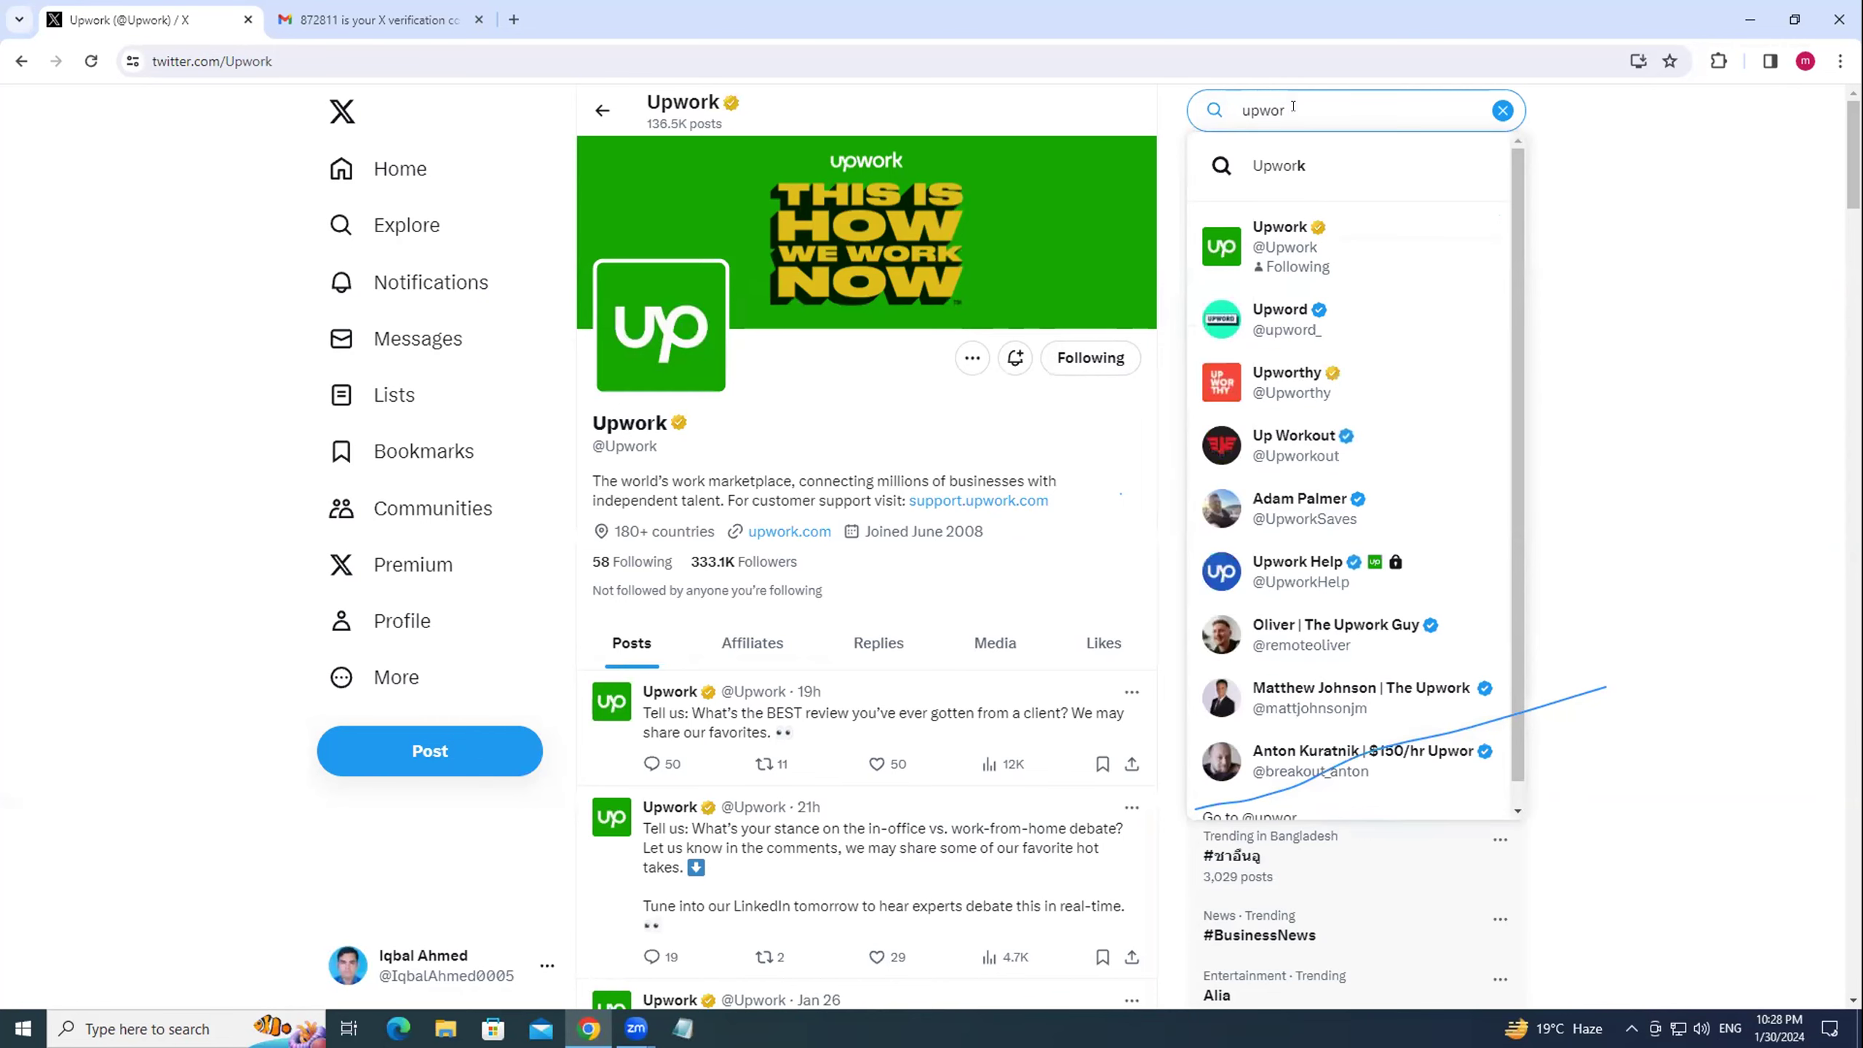
text(k)
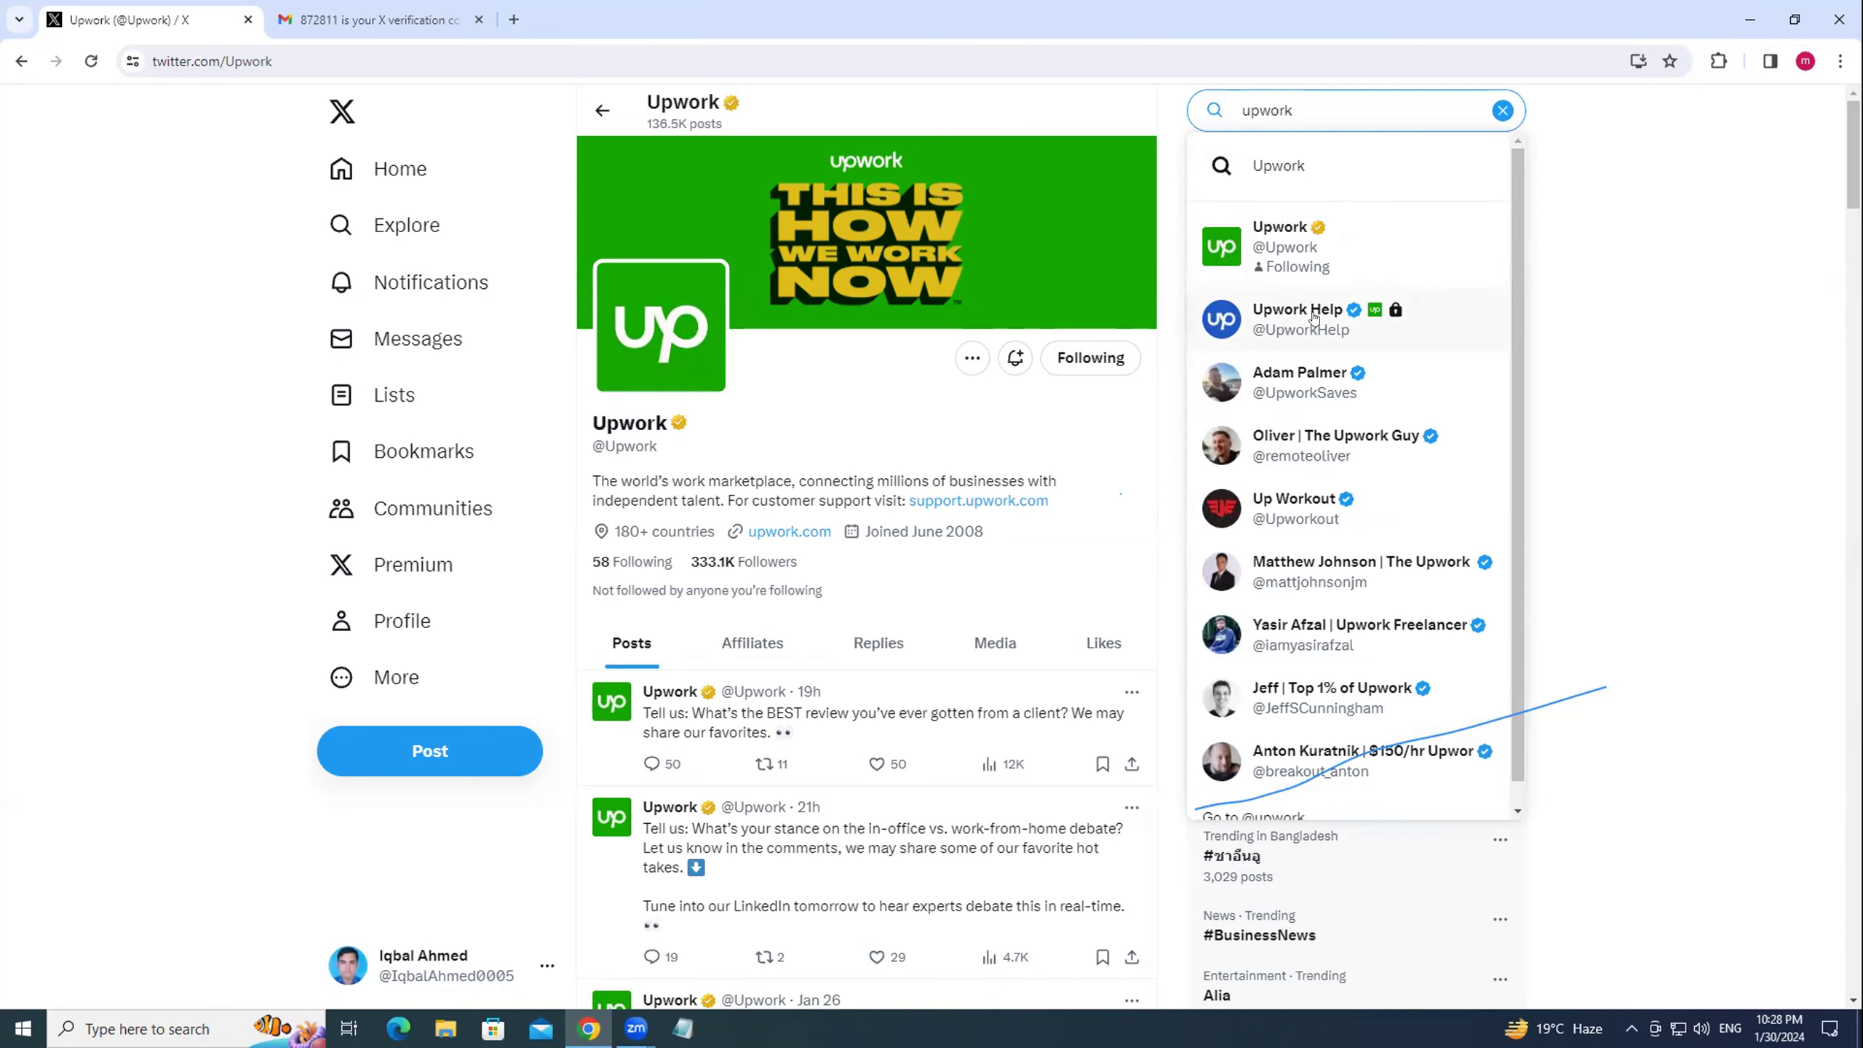
click(1313, 317)
click(1120, 366)
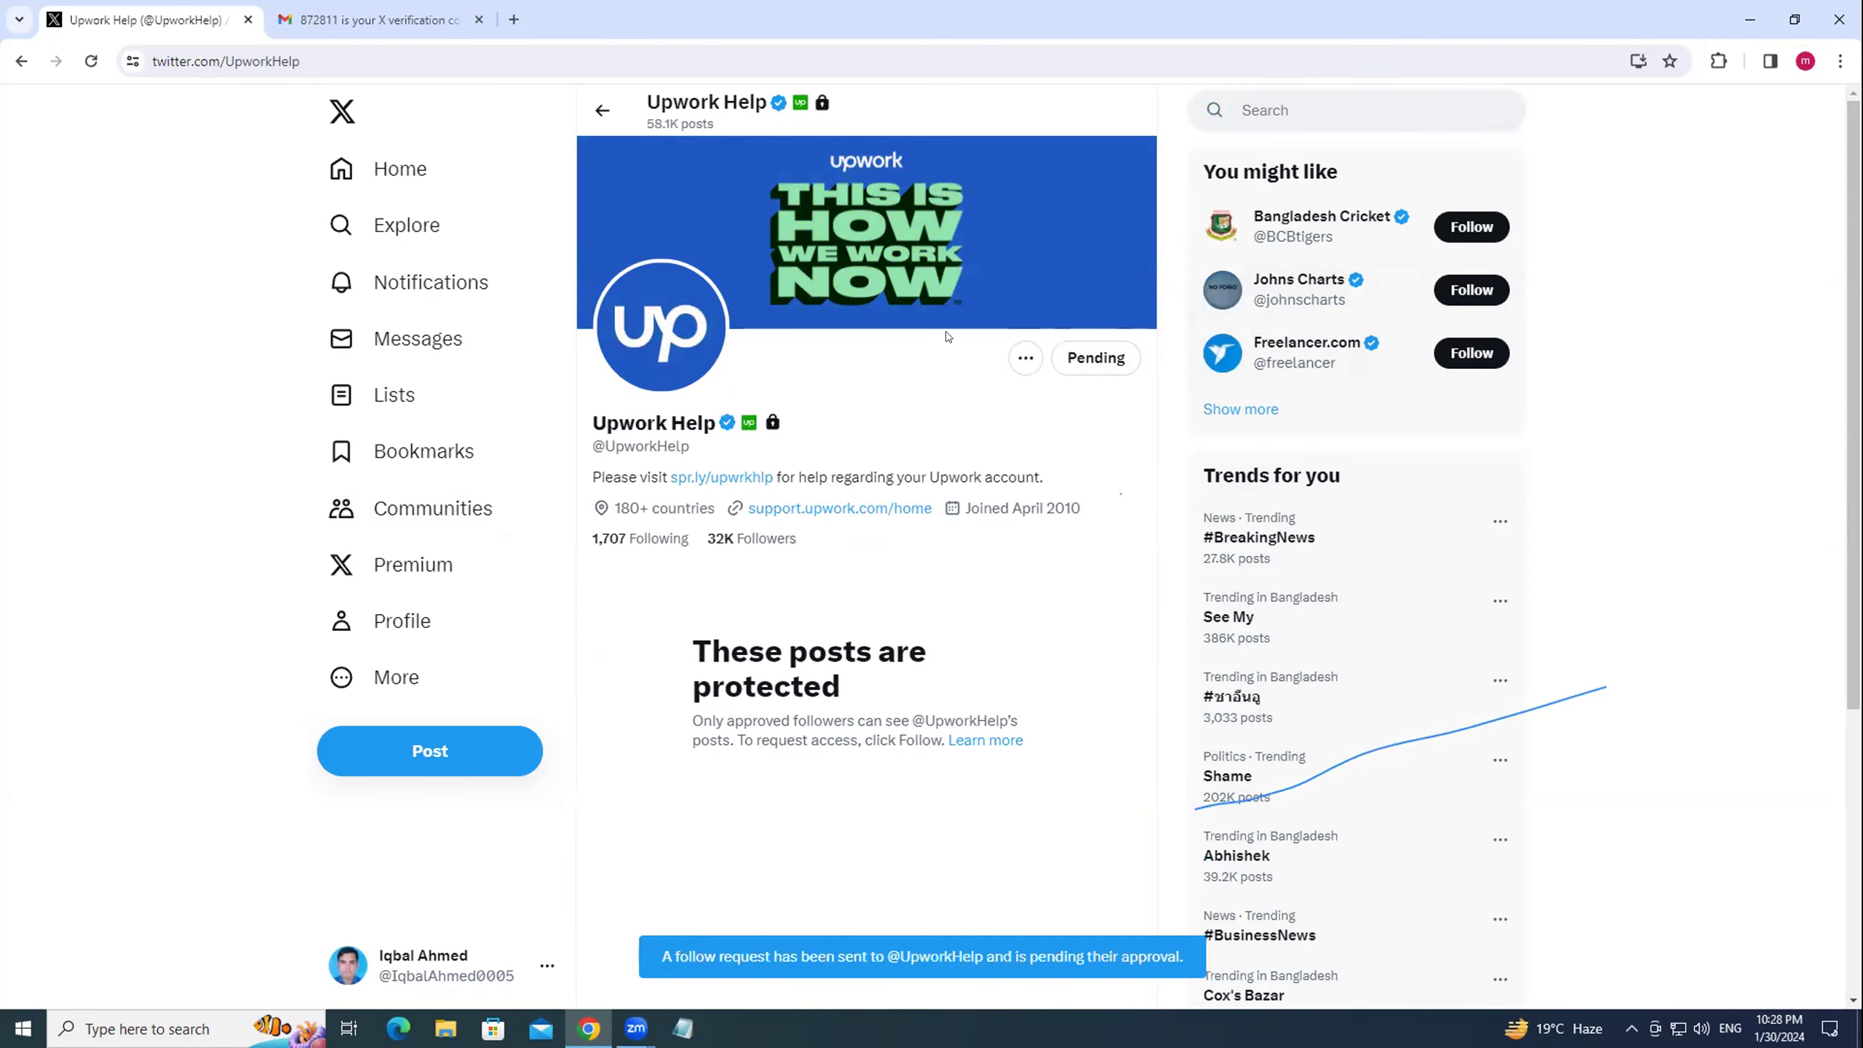
click(396, 169)
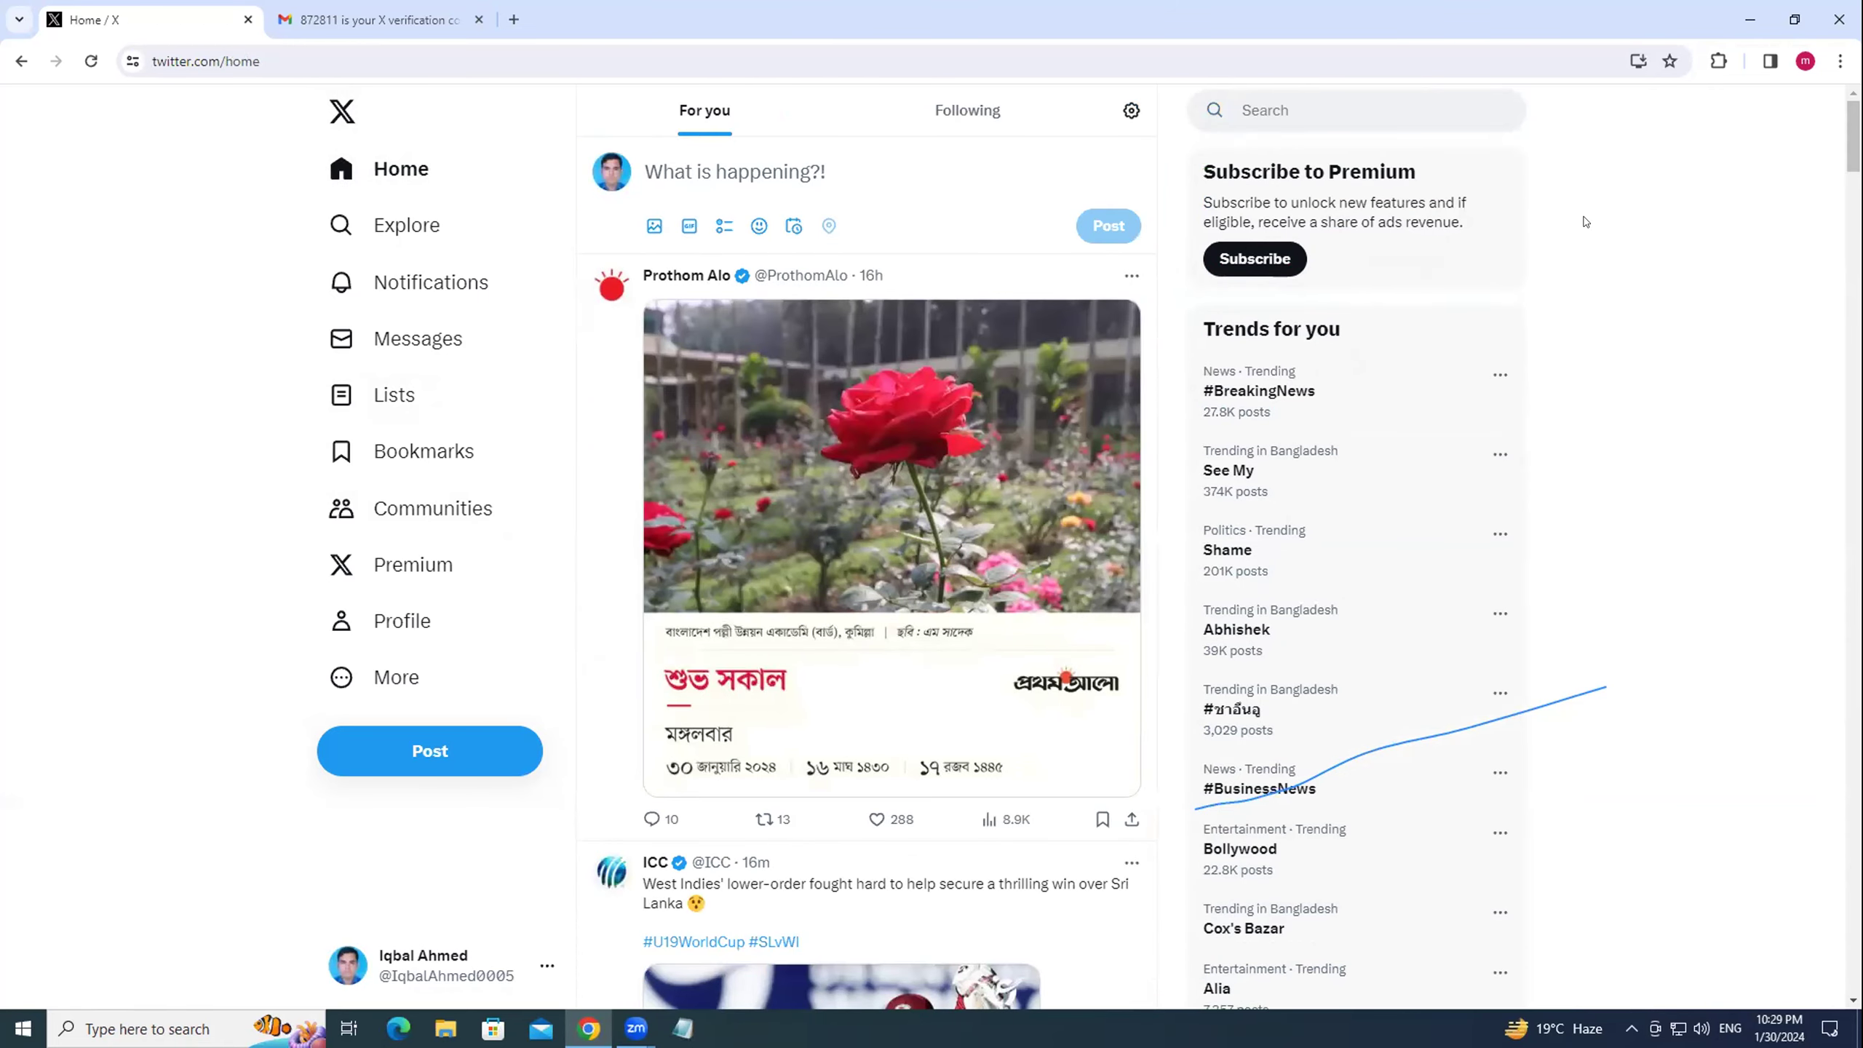
key(F5)
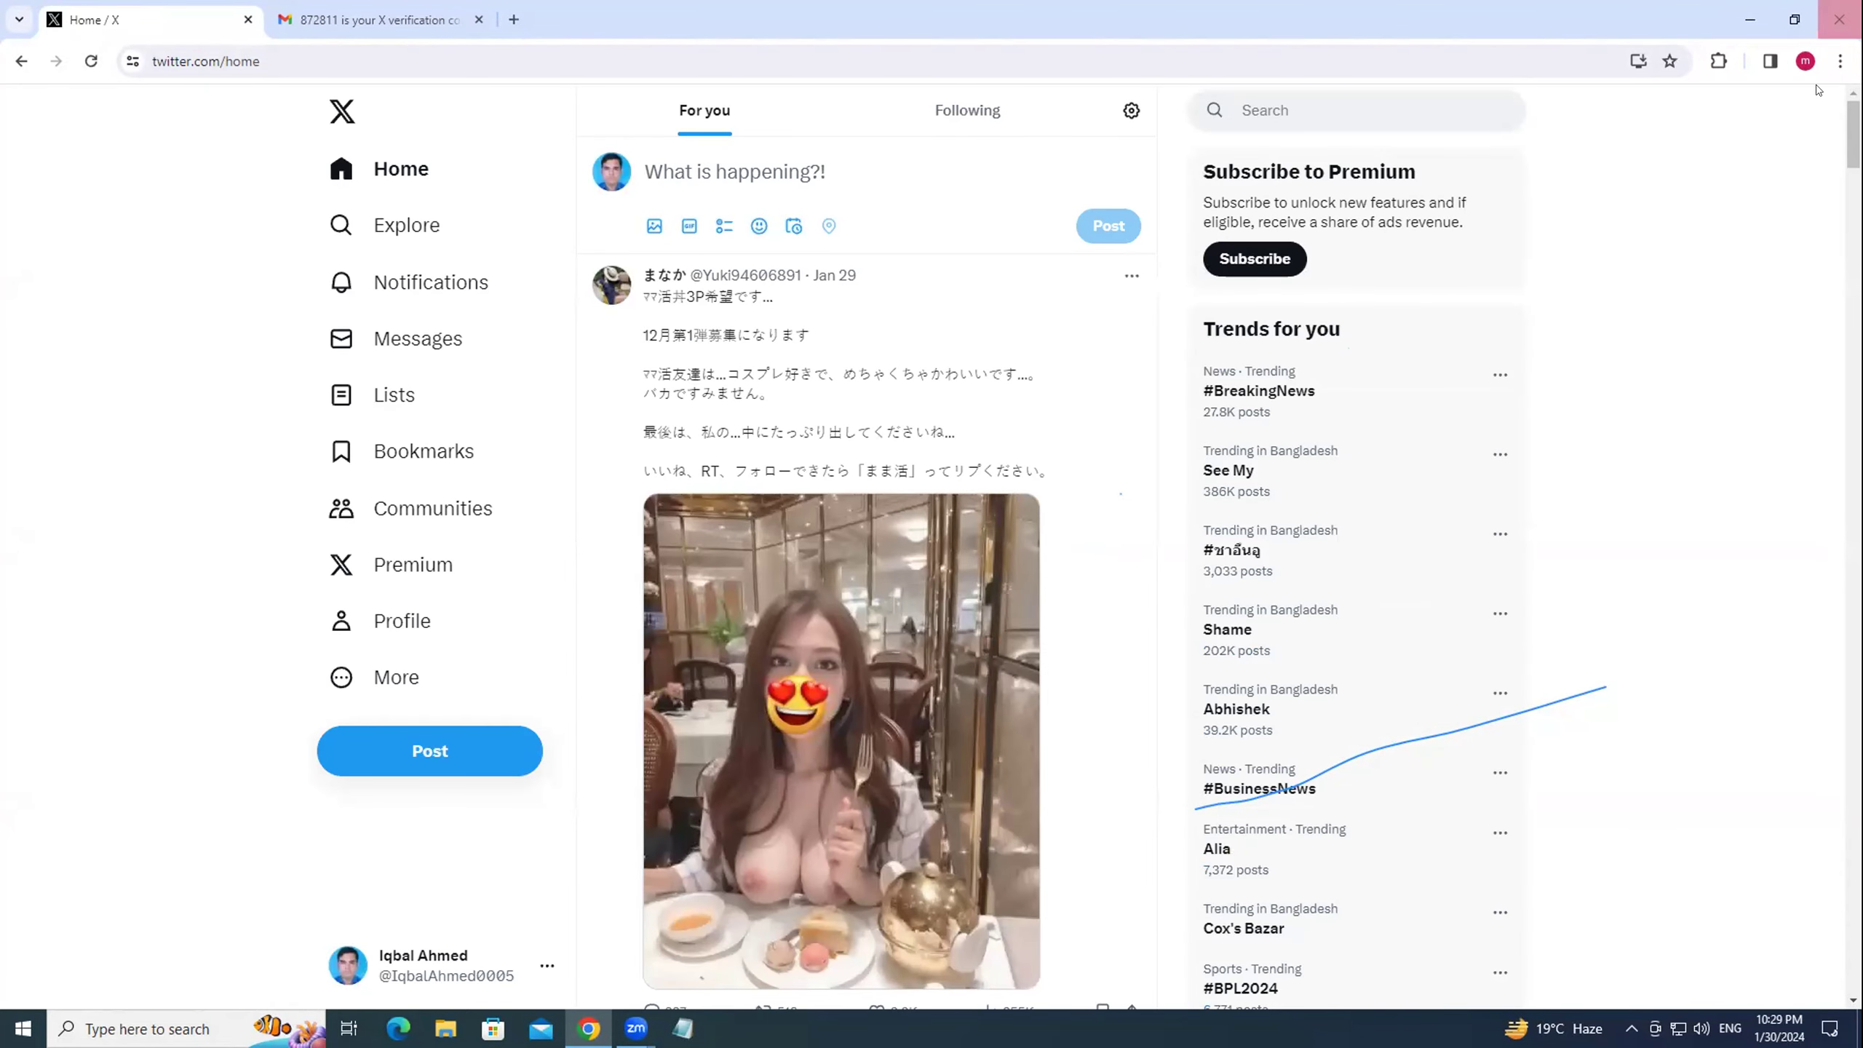
scroll(1517, 248, down, 5)
scroll(1517, 248, down, 6)
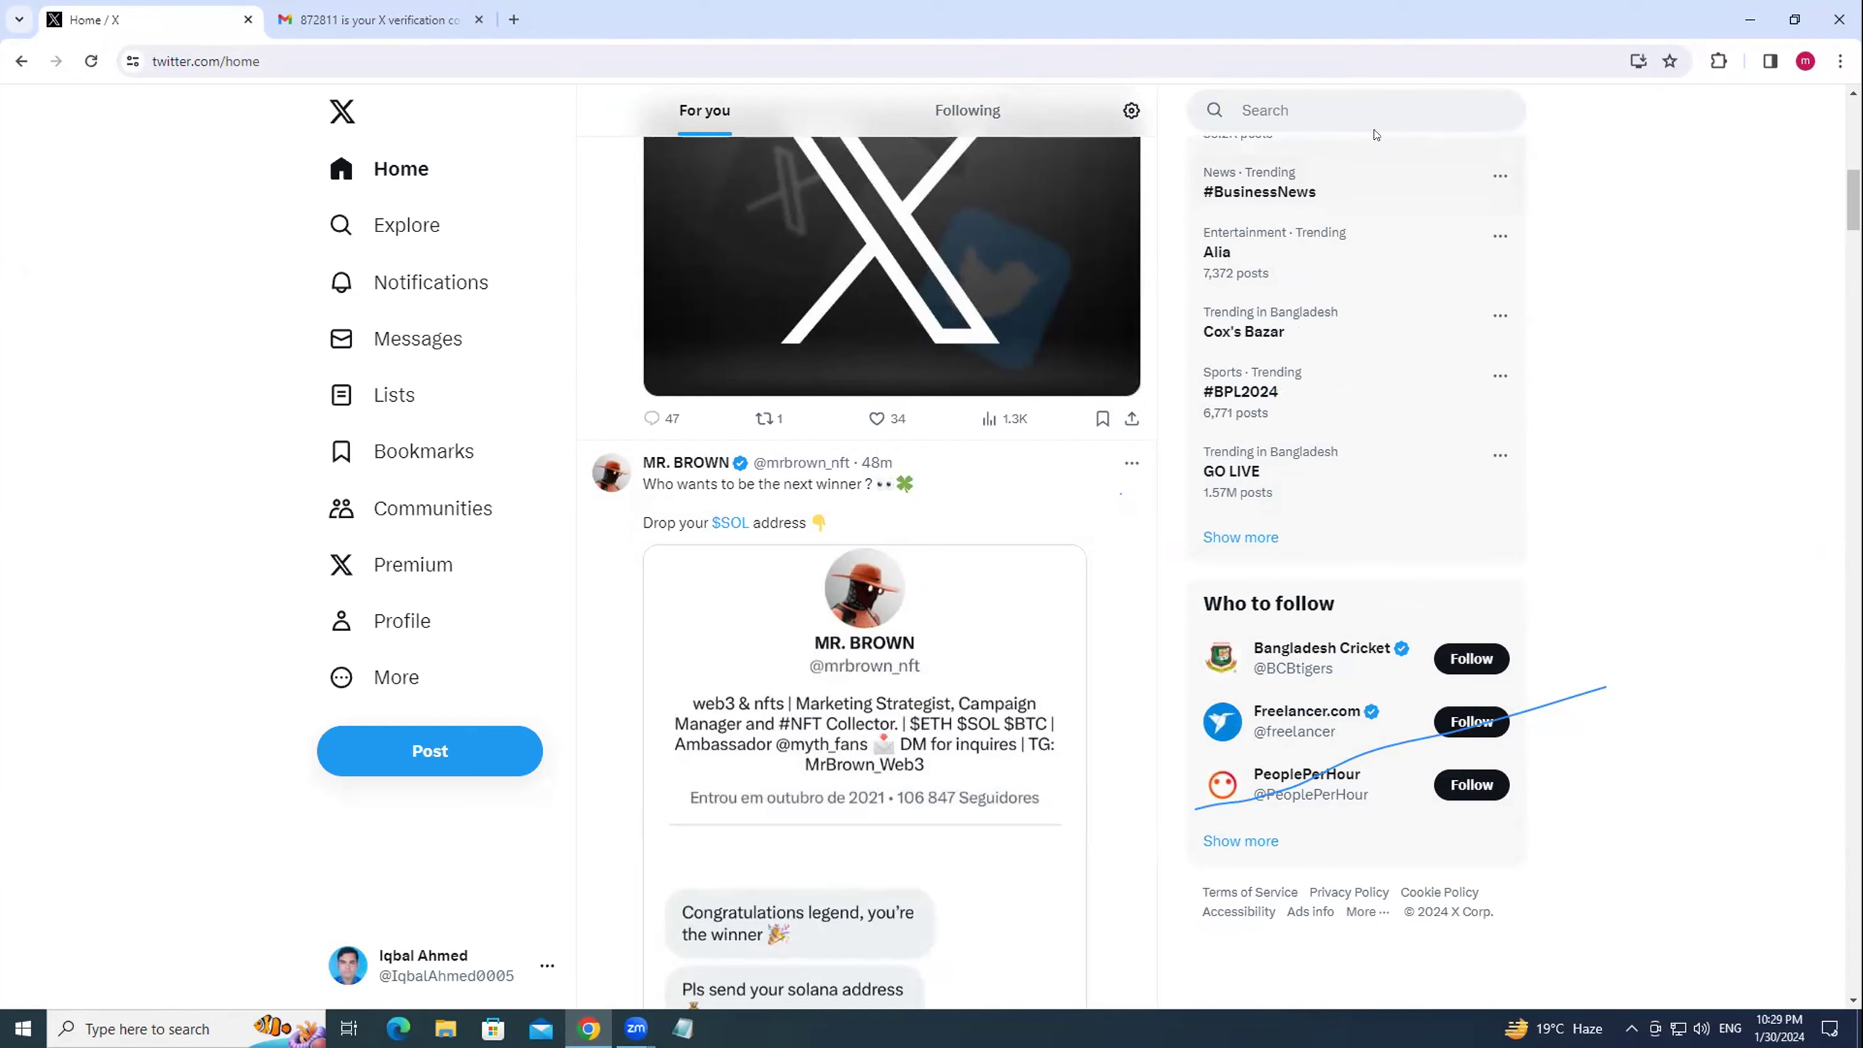
Search X for 'fiverr gig'.
click(1237, 101)
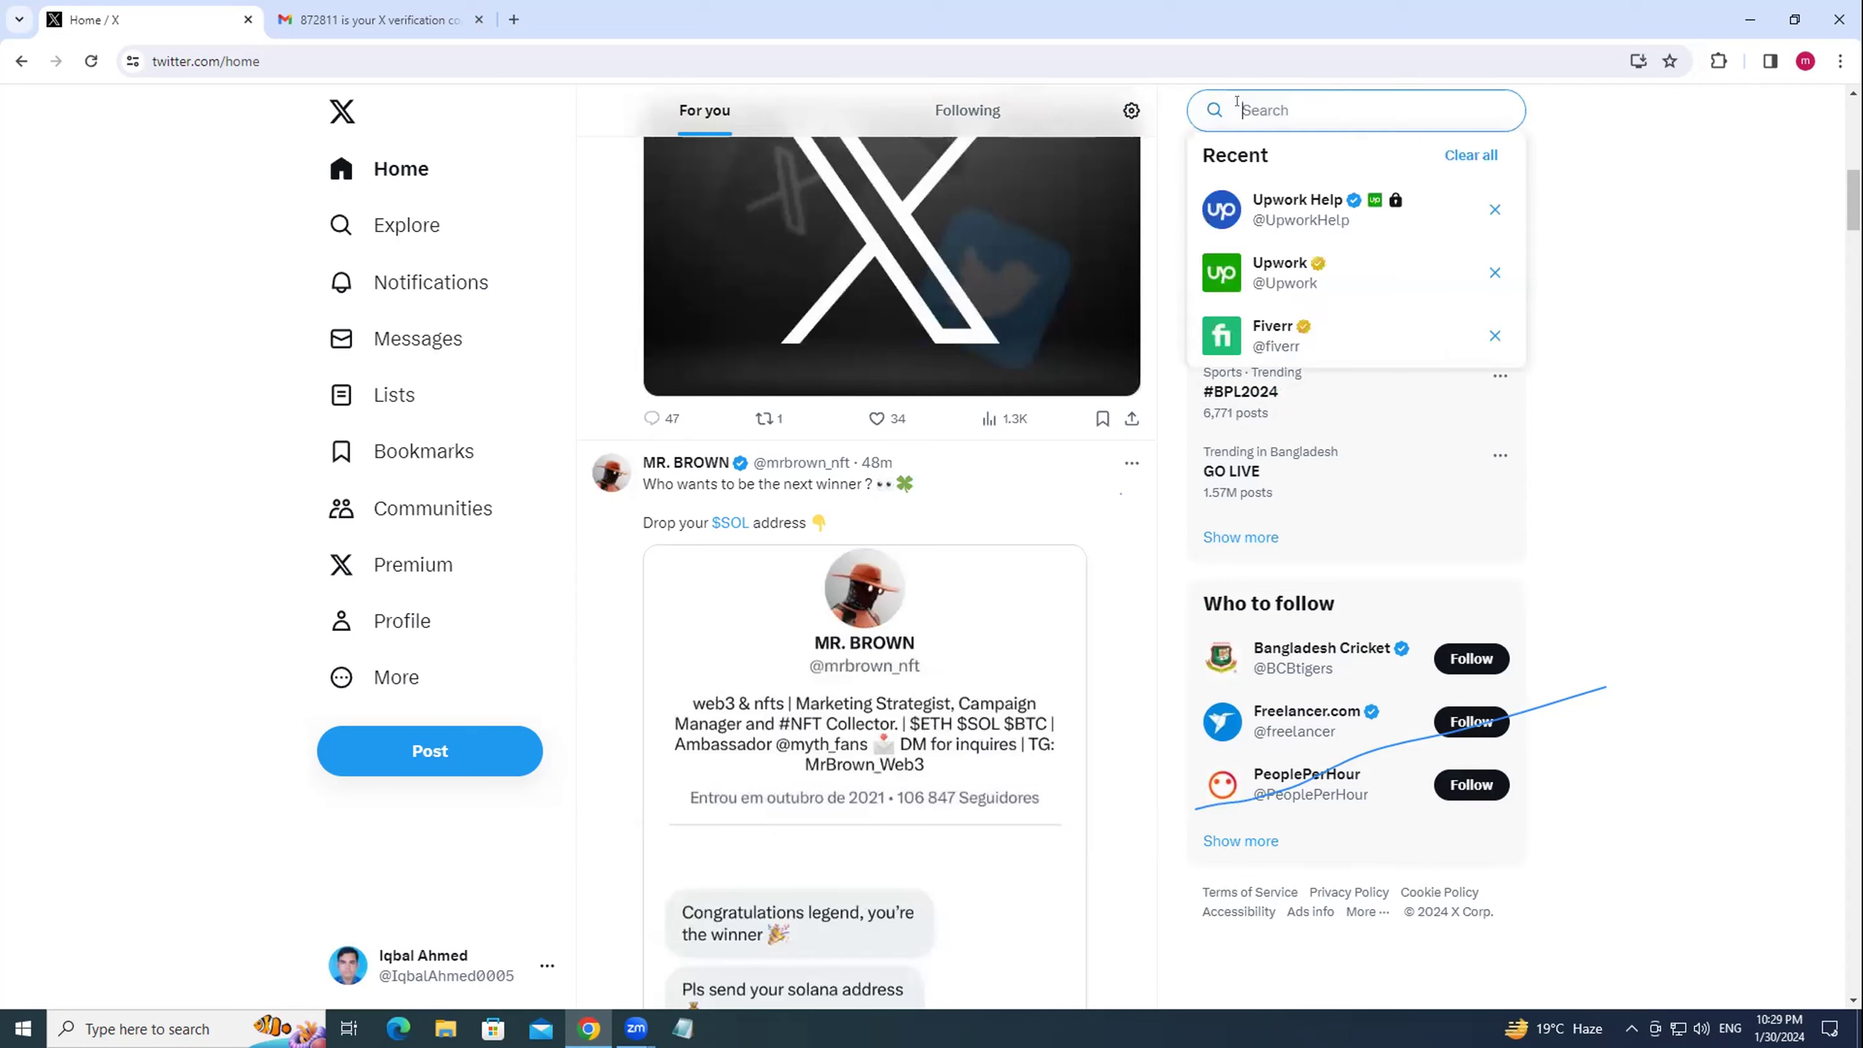
text(fiver)
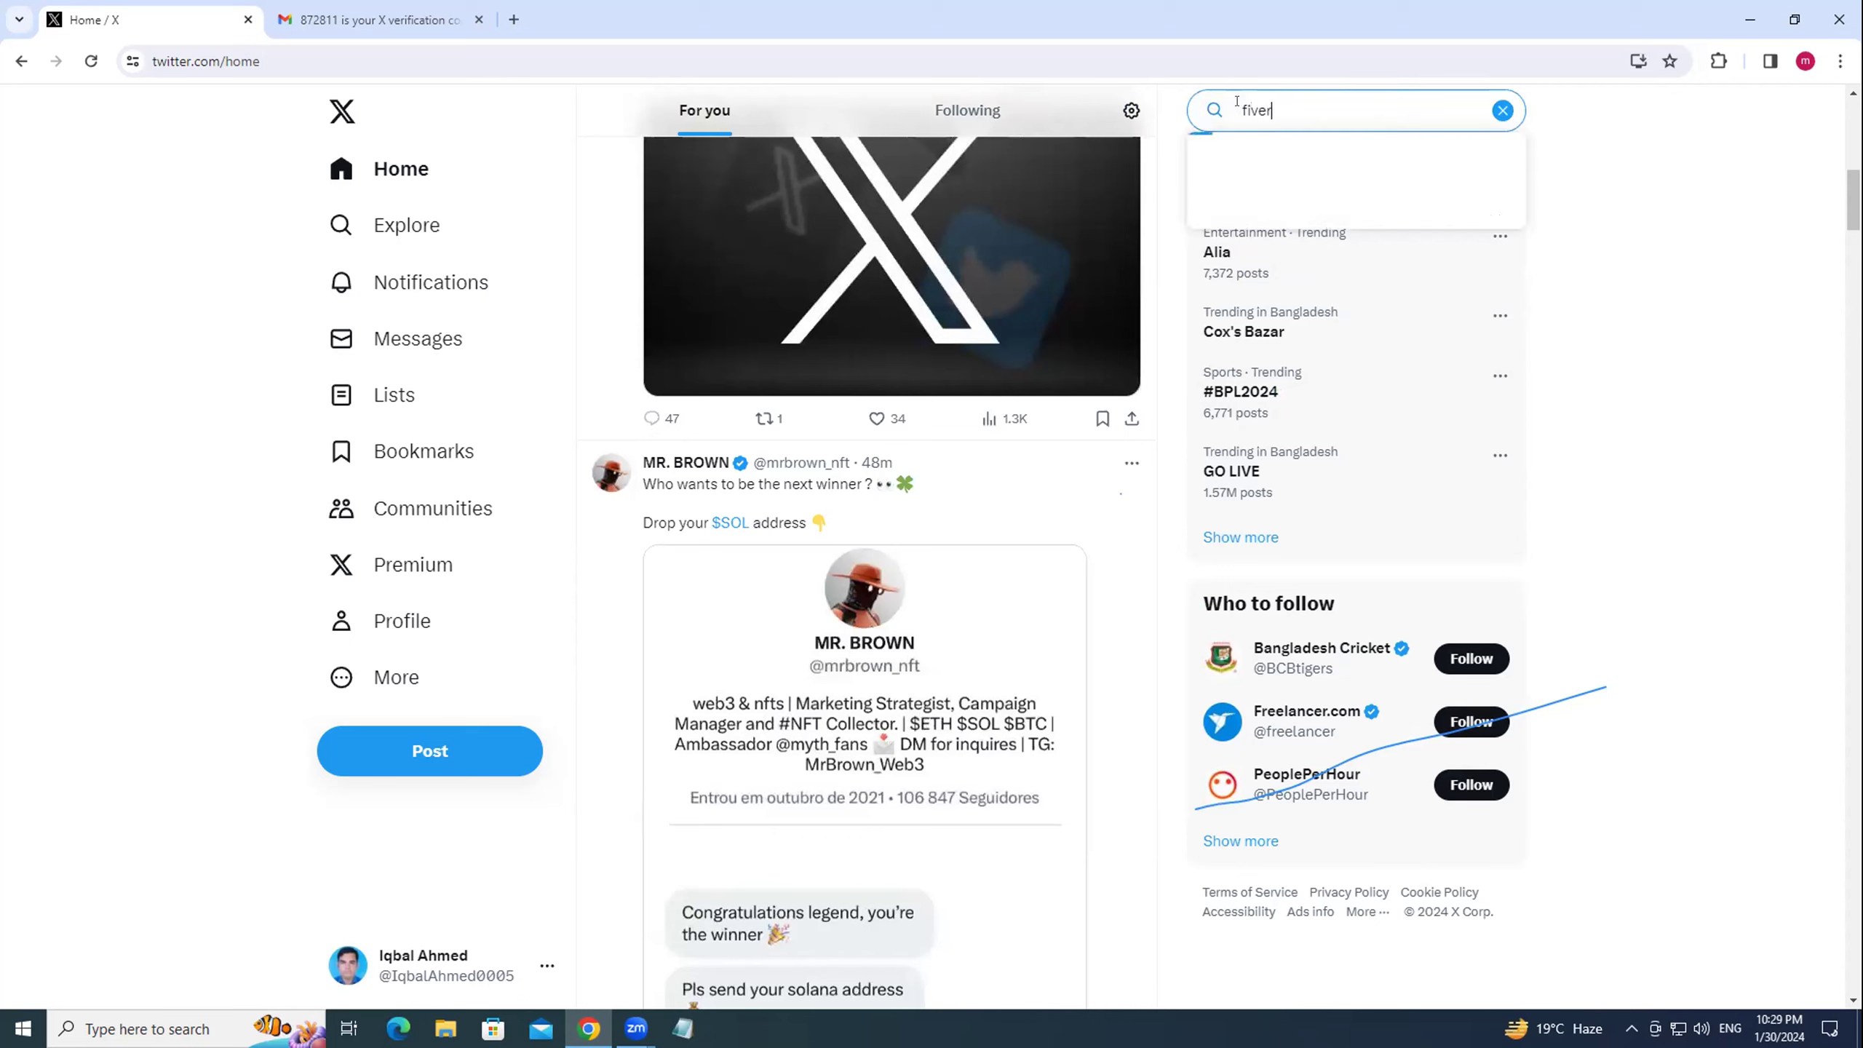
key(BackSpace)
key(BackSpace)
key(BackSpace)
key(BackSpace)
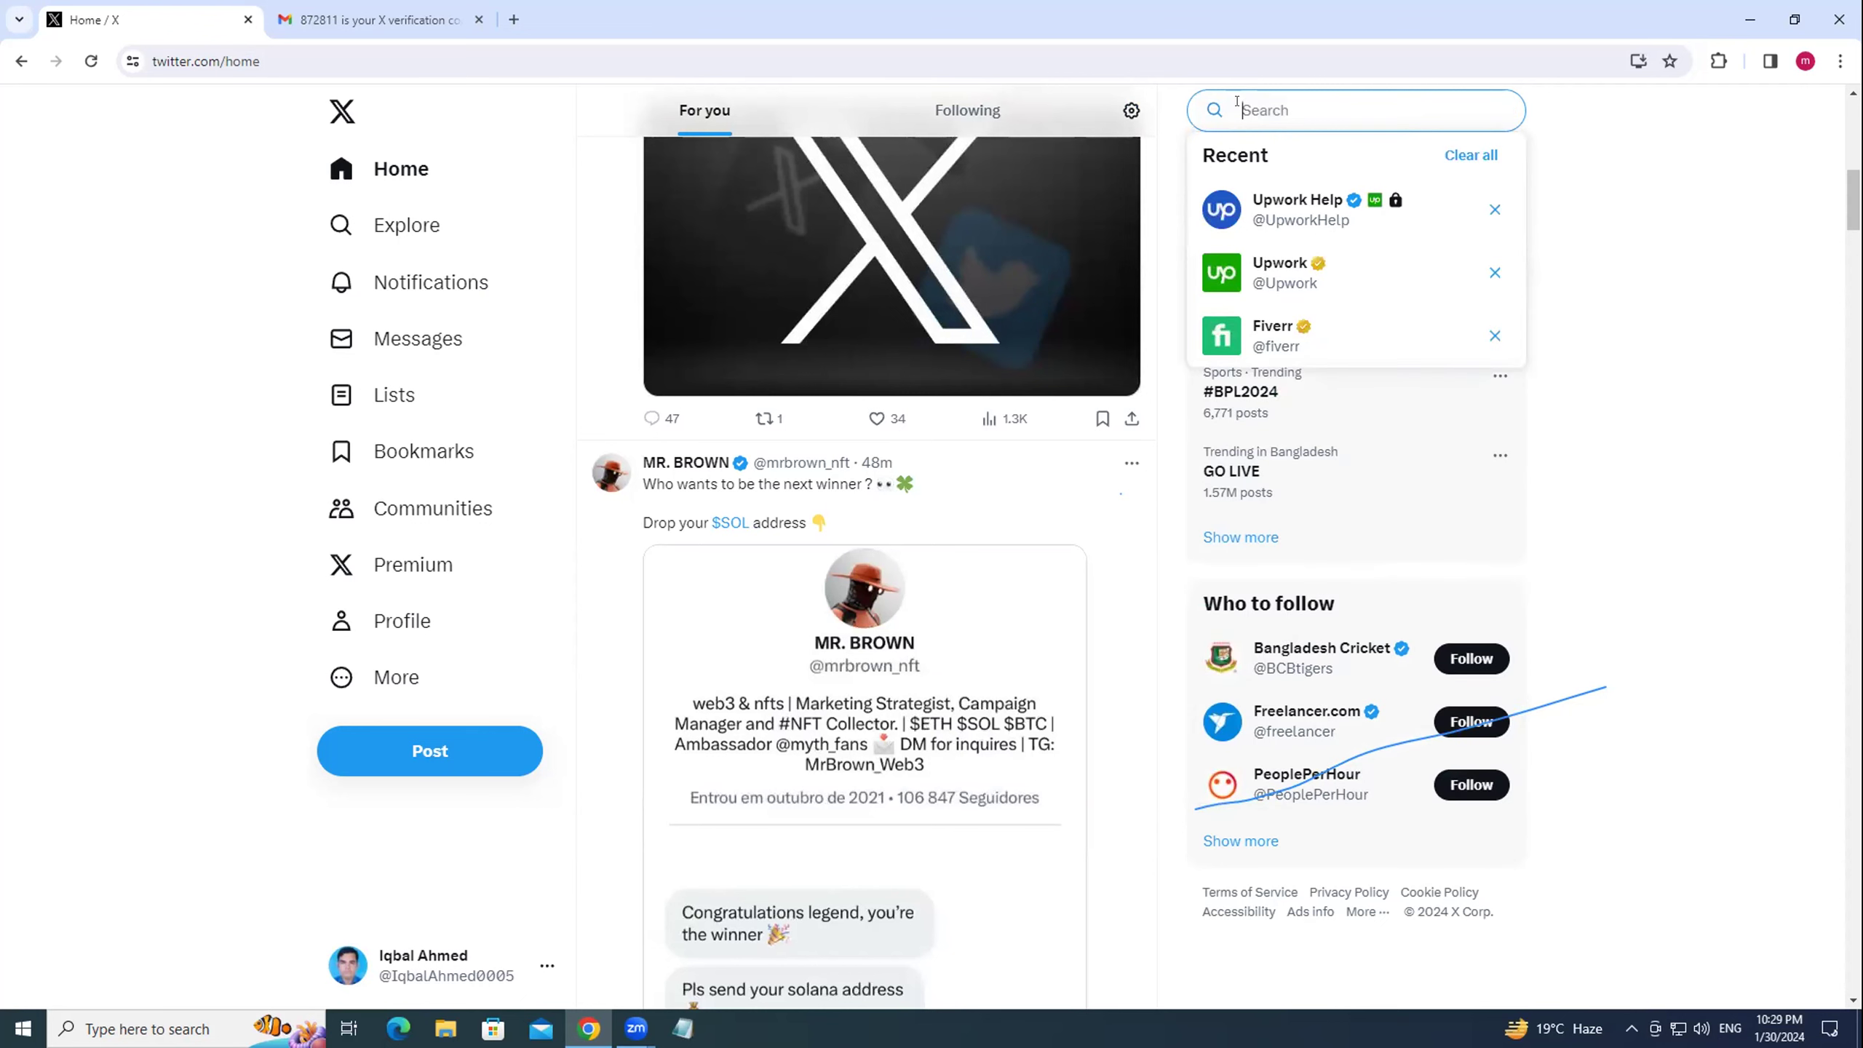
text(fiverr gig)
key(Return)
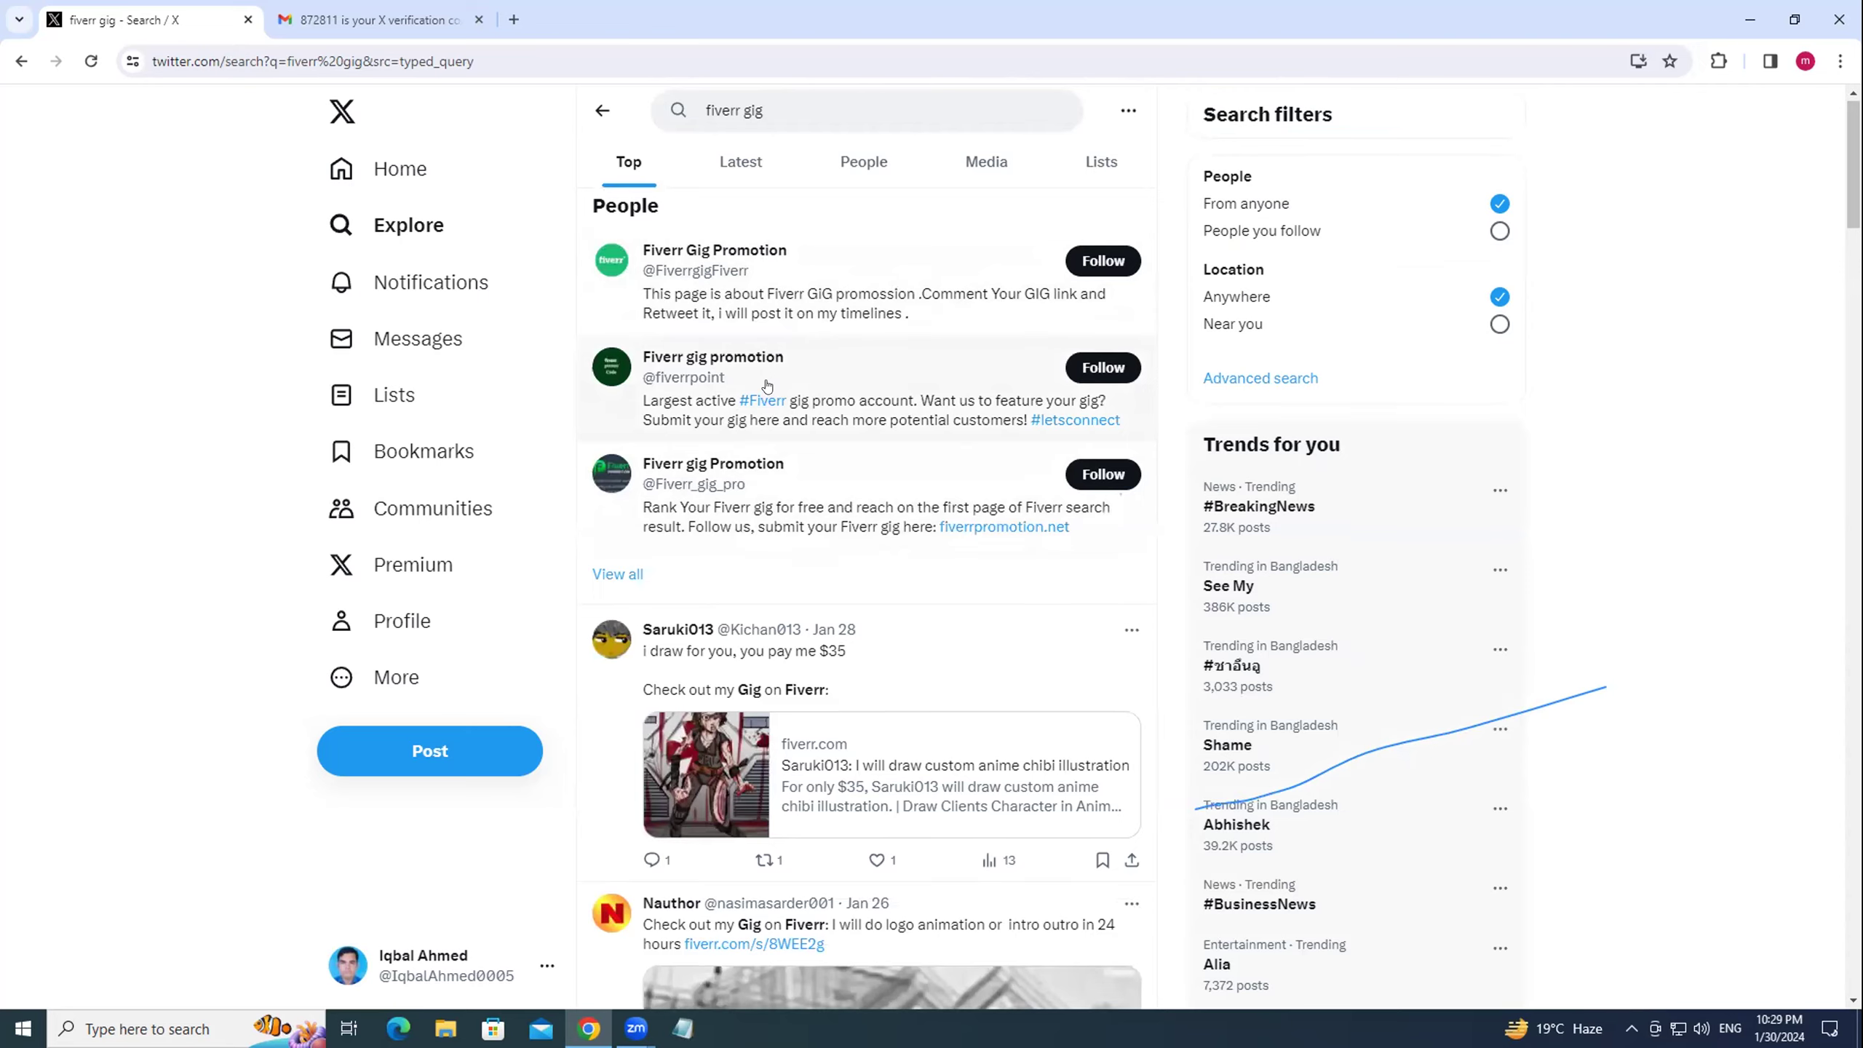
Open the fiverr.com logo animation gig link from Nauthor's post in the results.
scroll(662, 534, down, 1)
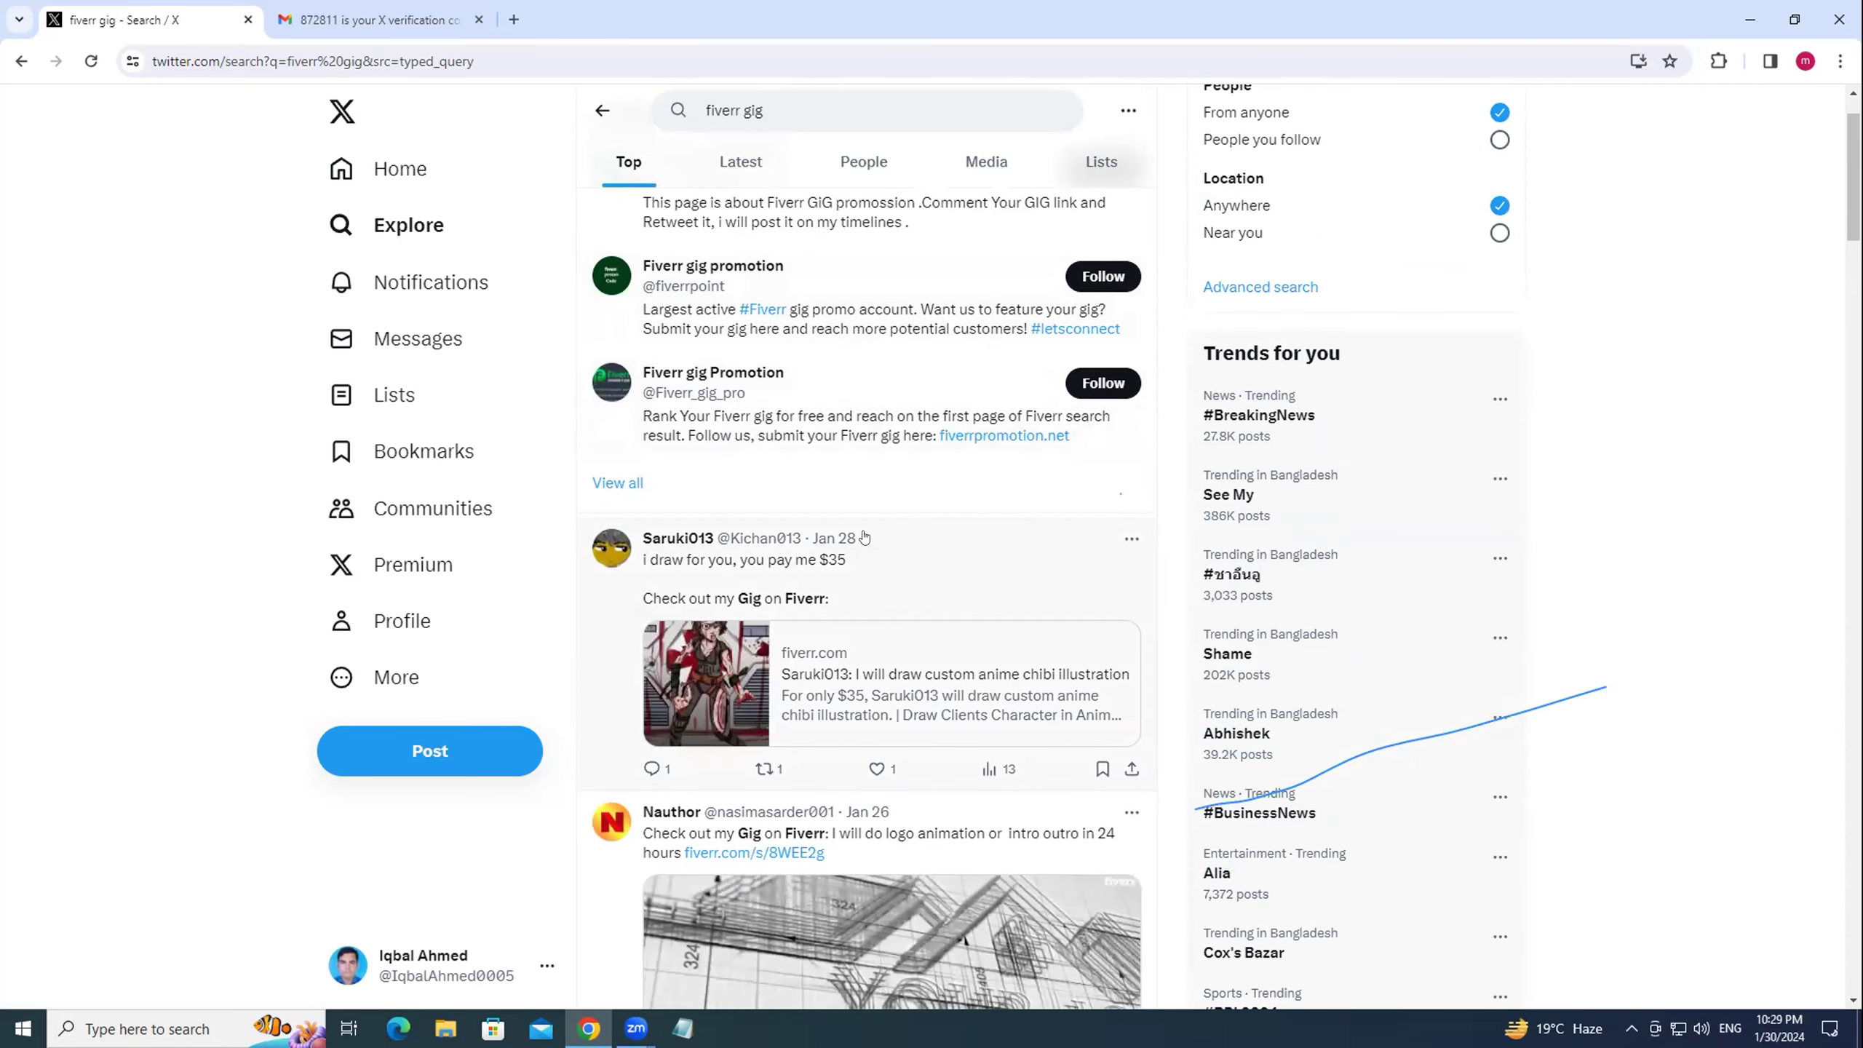
scroll(937, 525, down, 1)
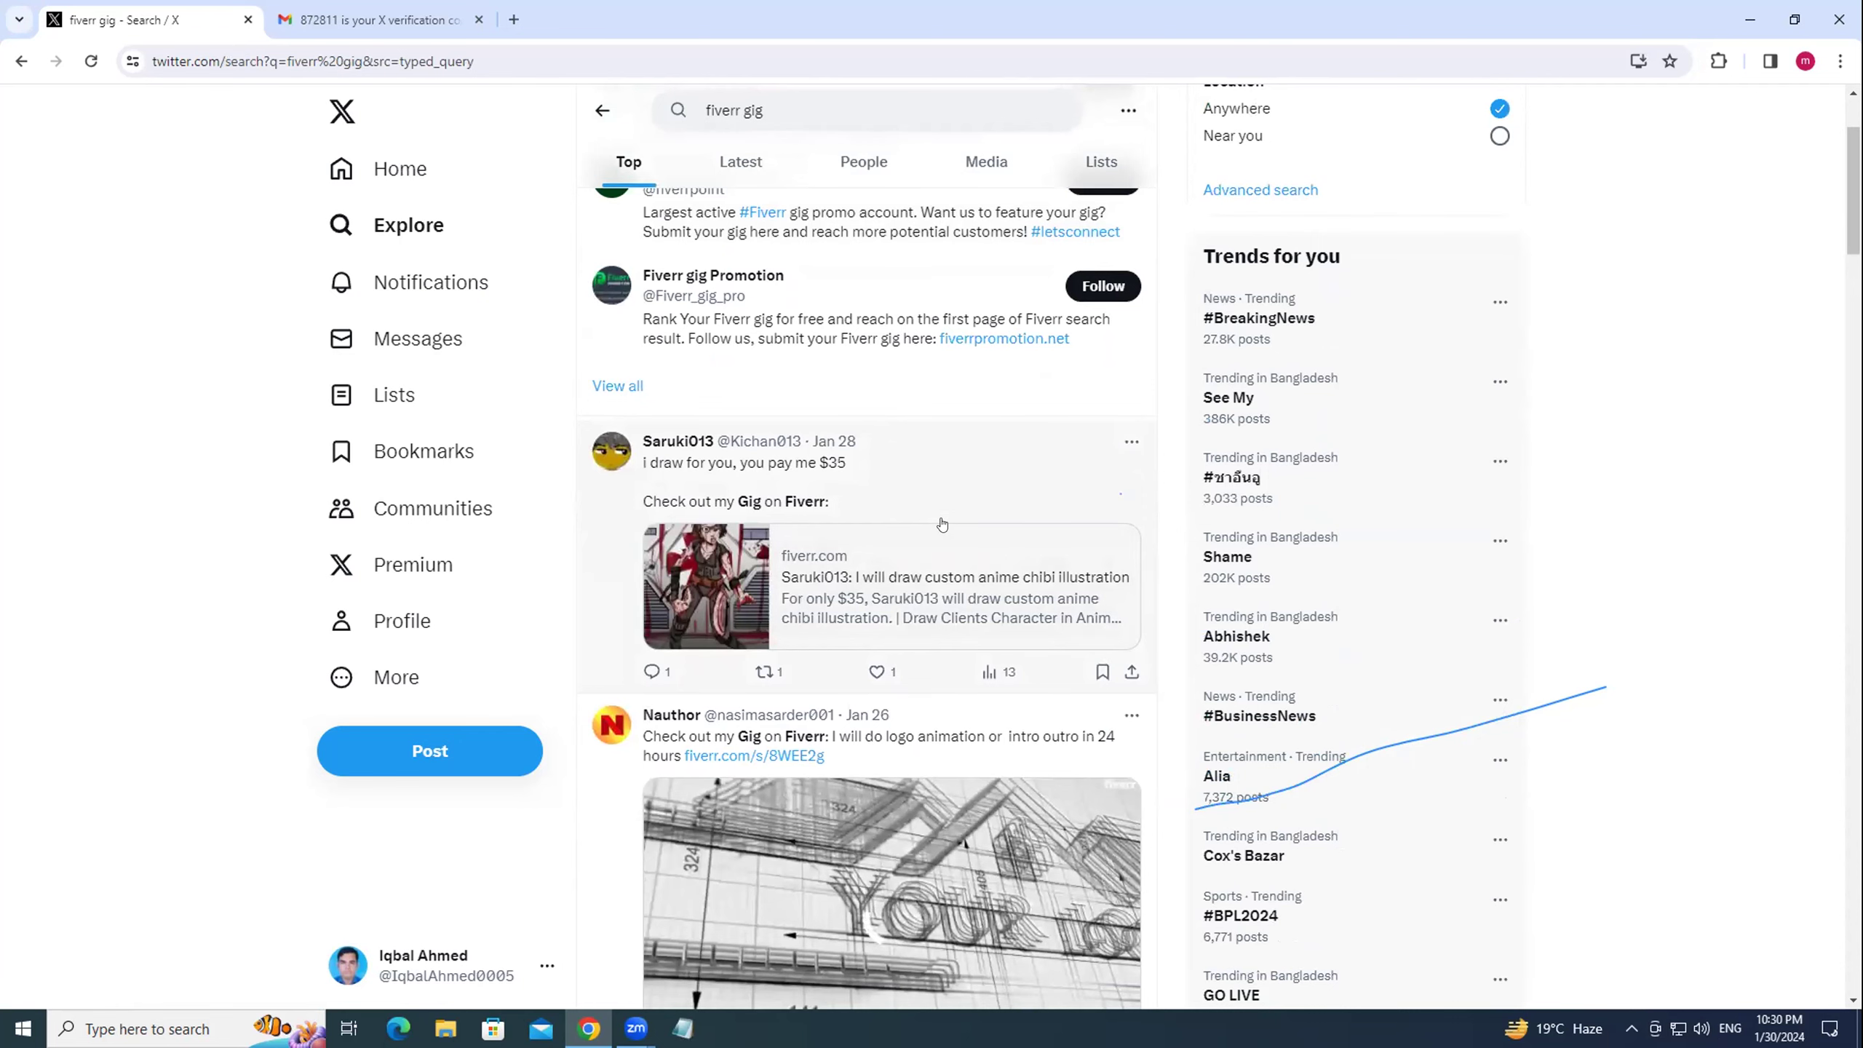
scroll(942, 524, down, 2)
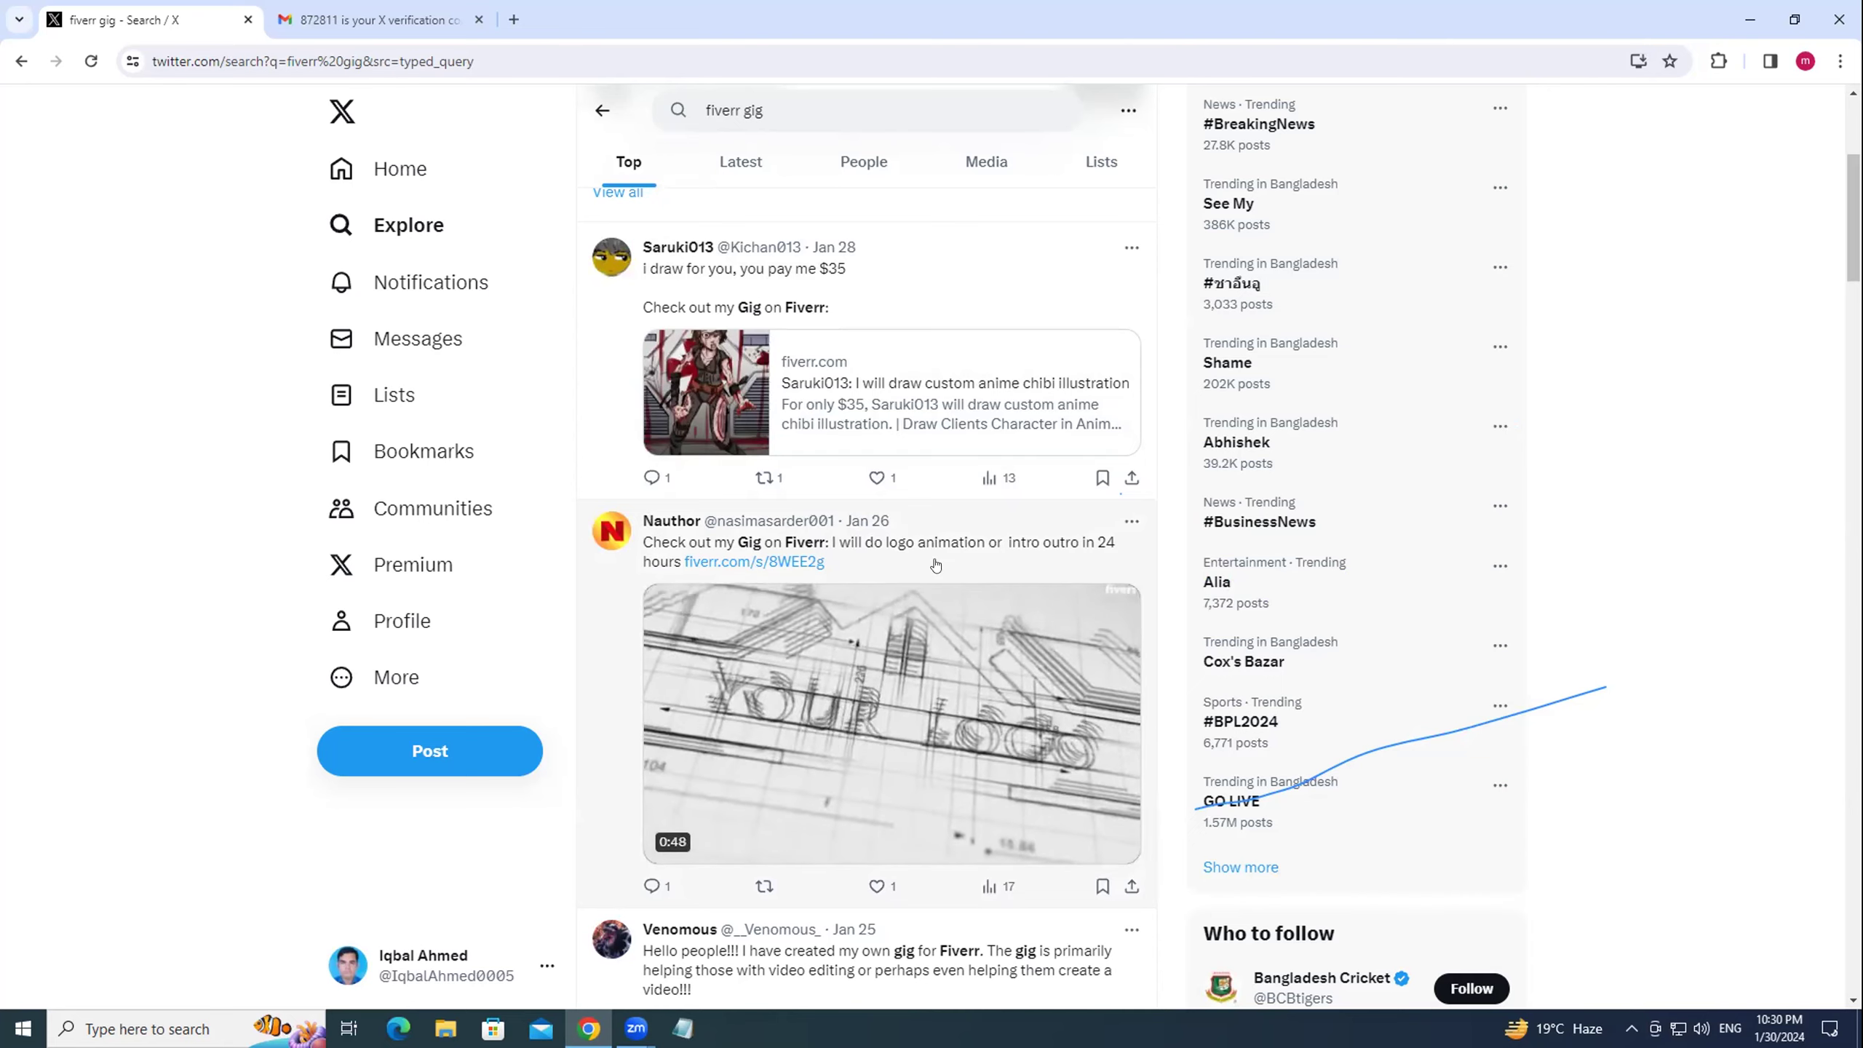
click(718, 566)
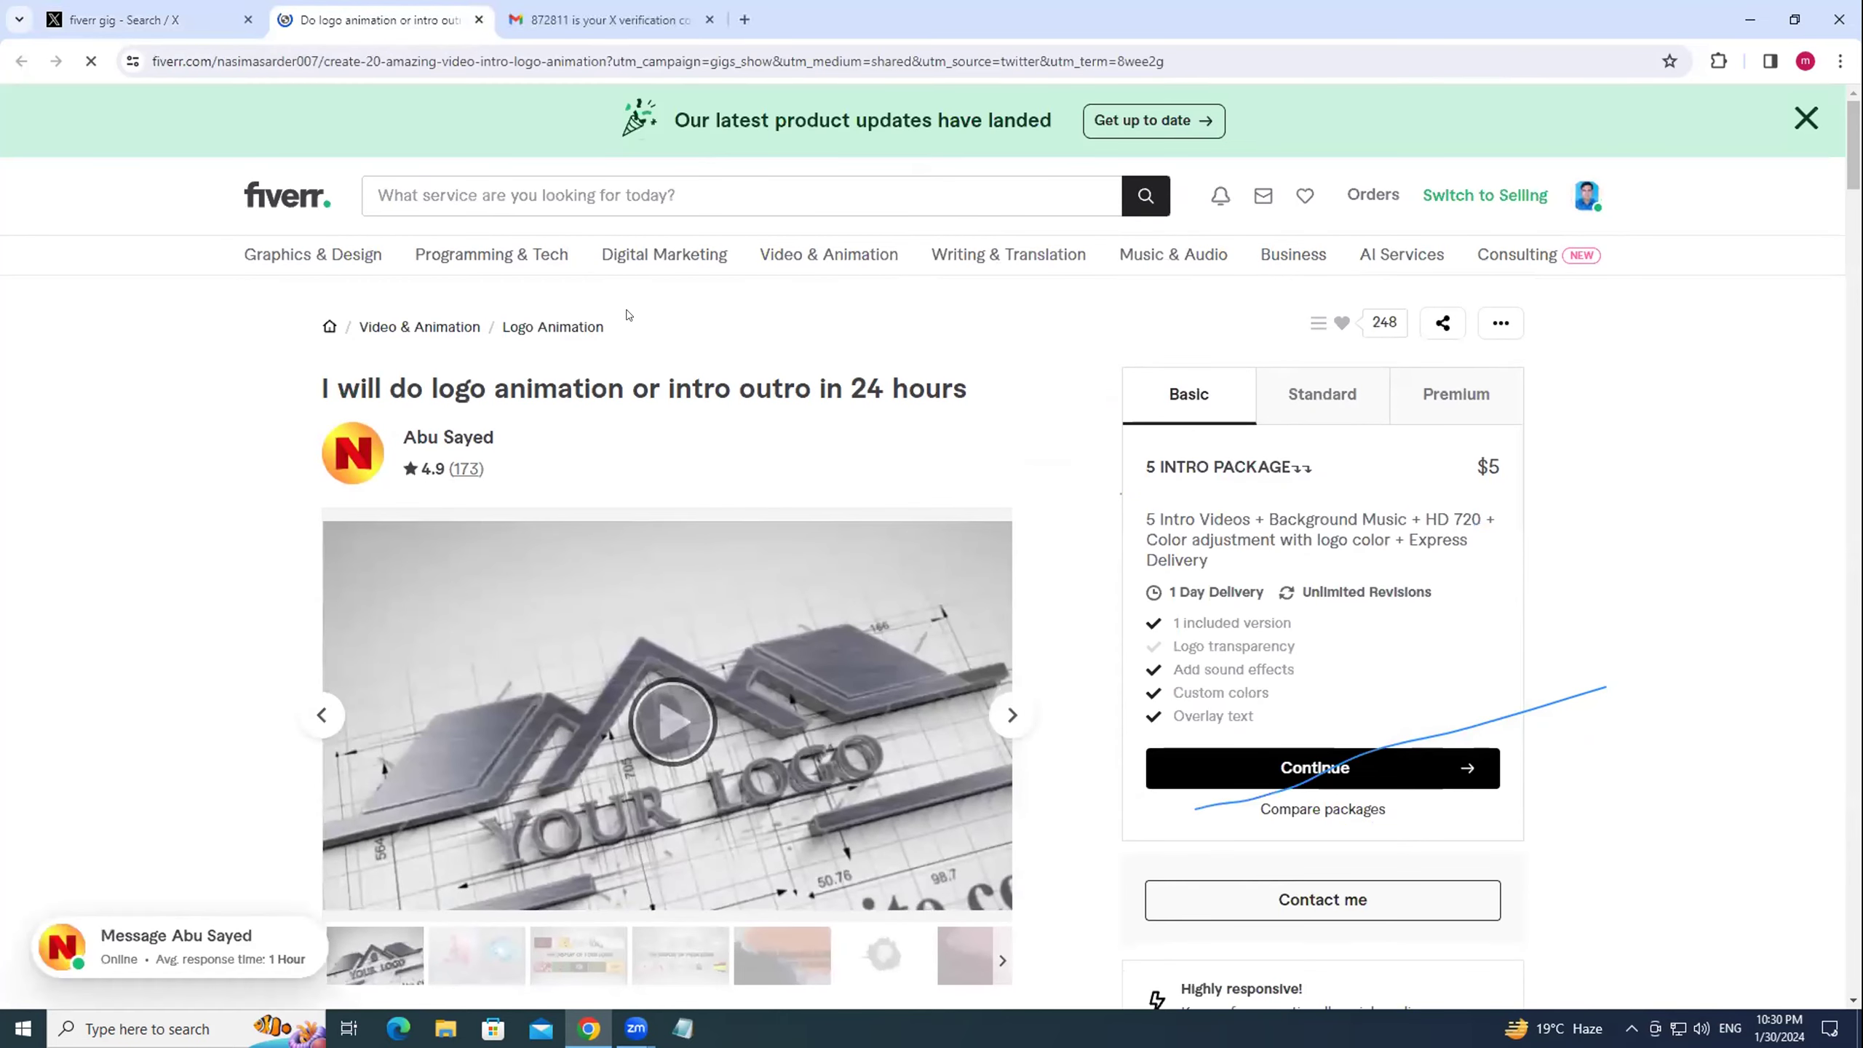
click(147, 16)
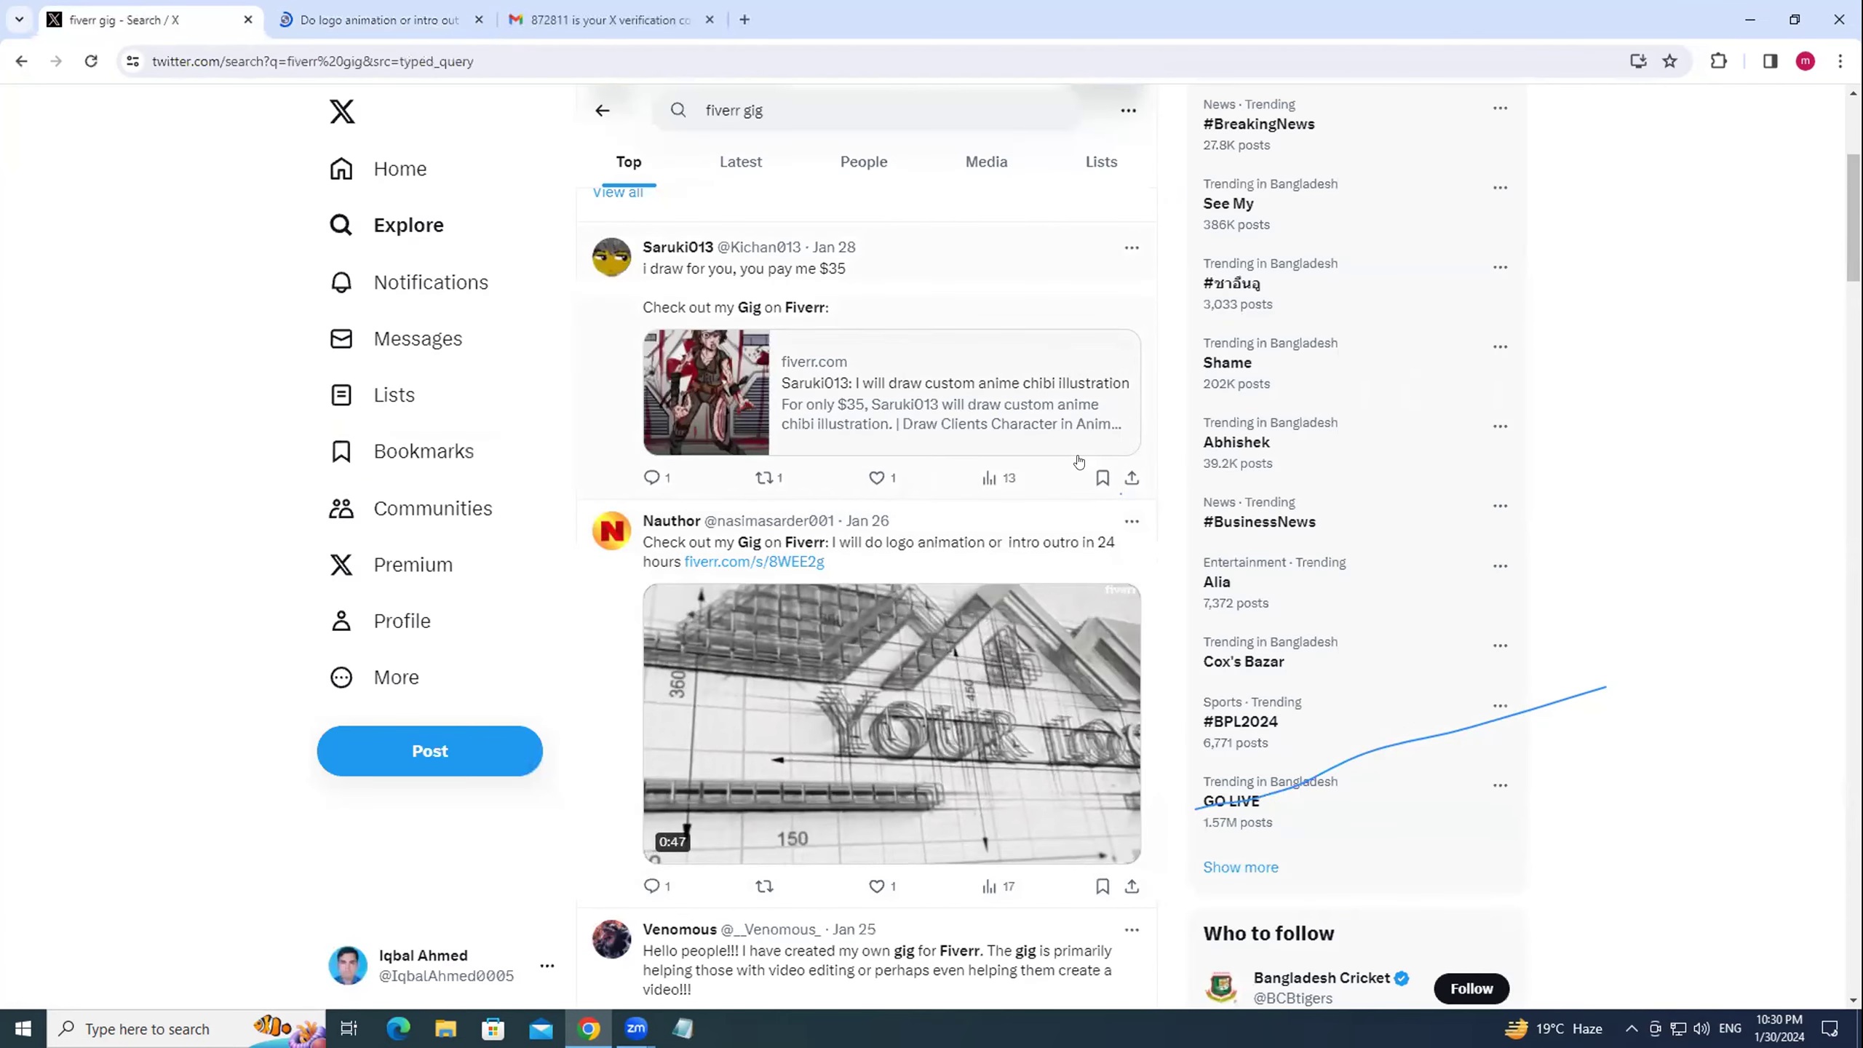
scroll(922, 481, down, 3)
scroll(922, 481, down, 3)
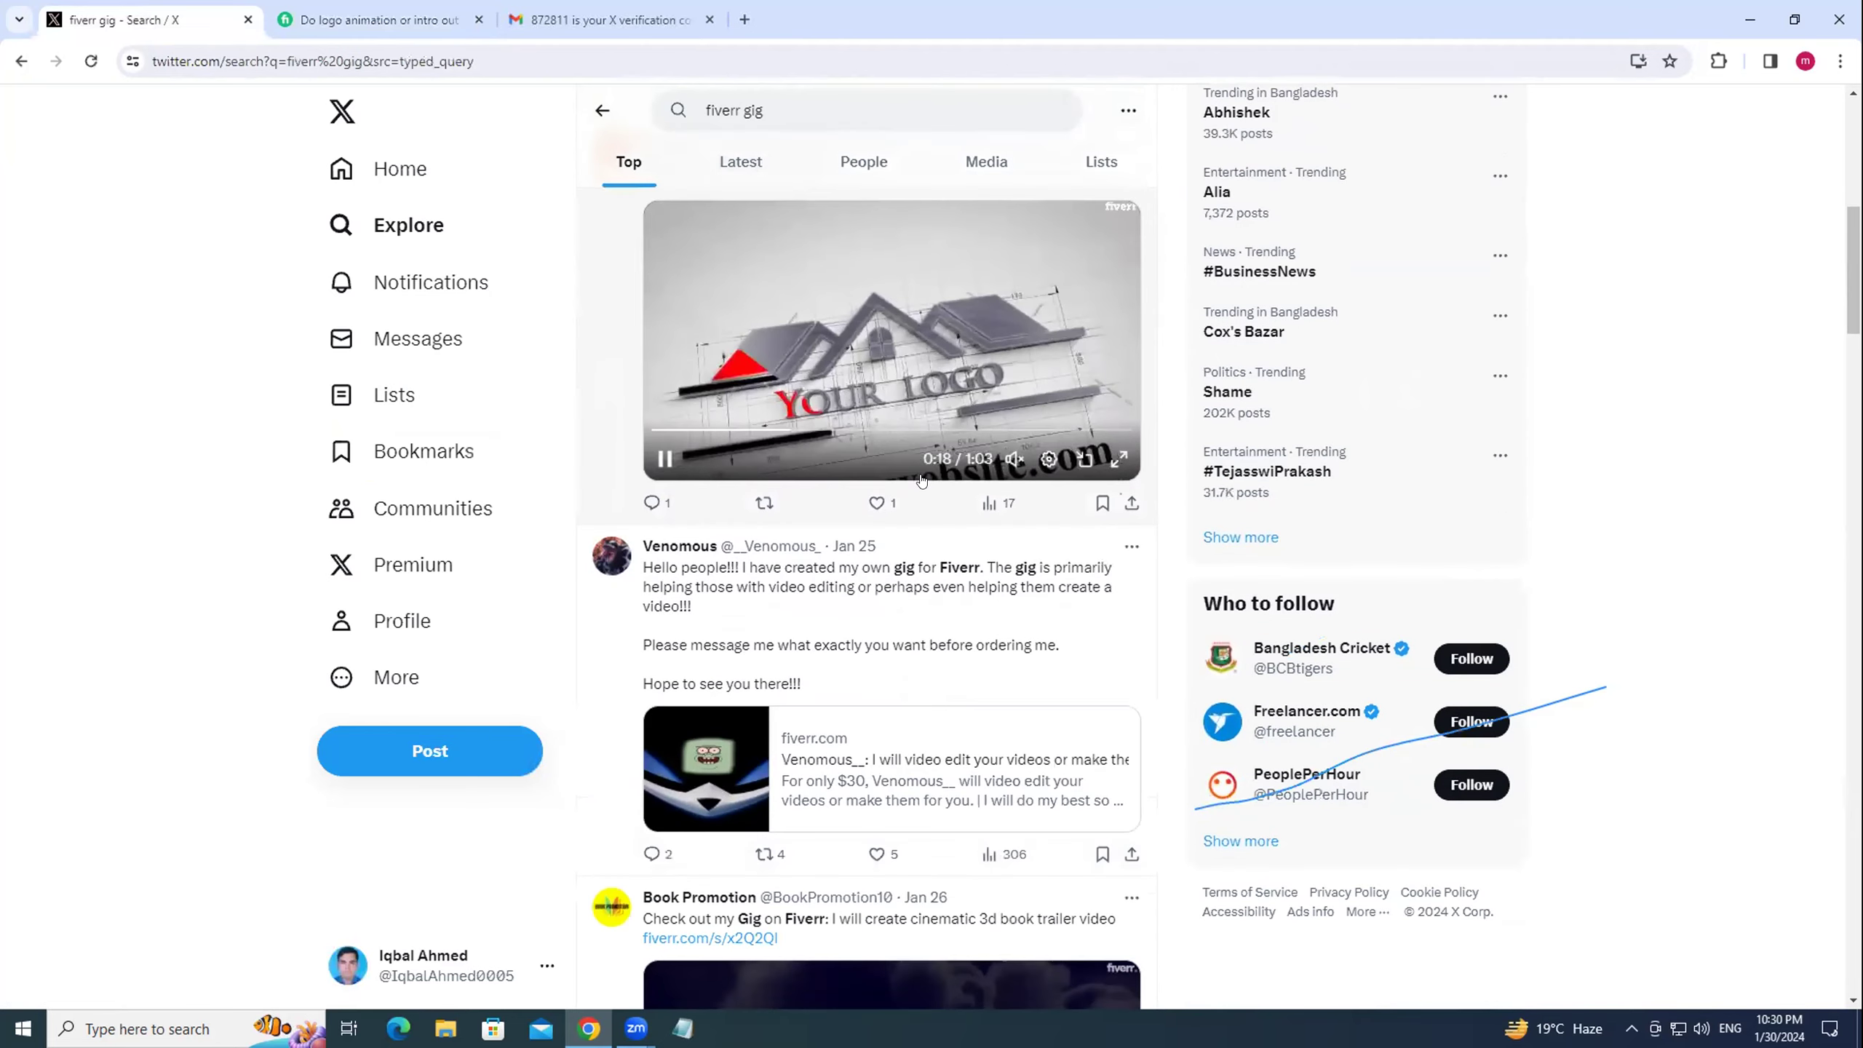
scroll(788, 518, down, 4)
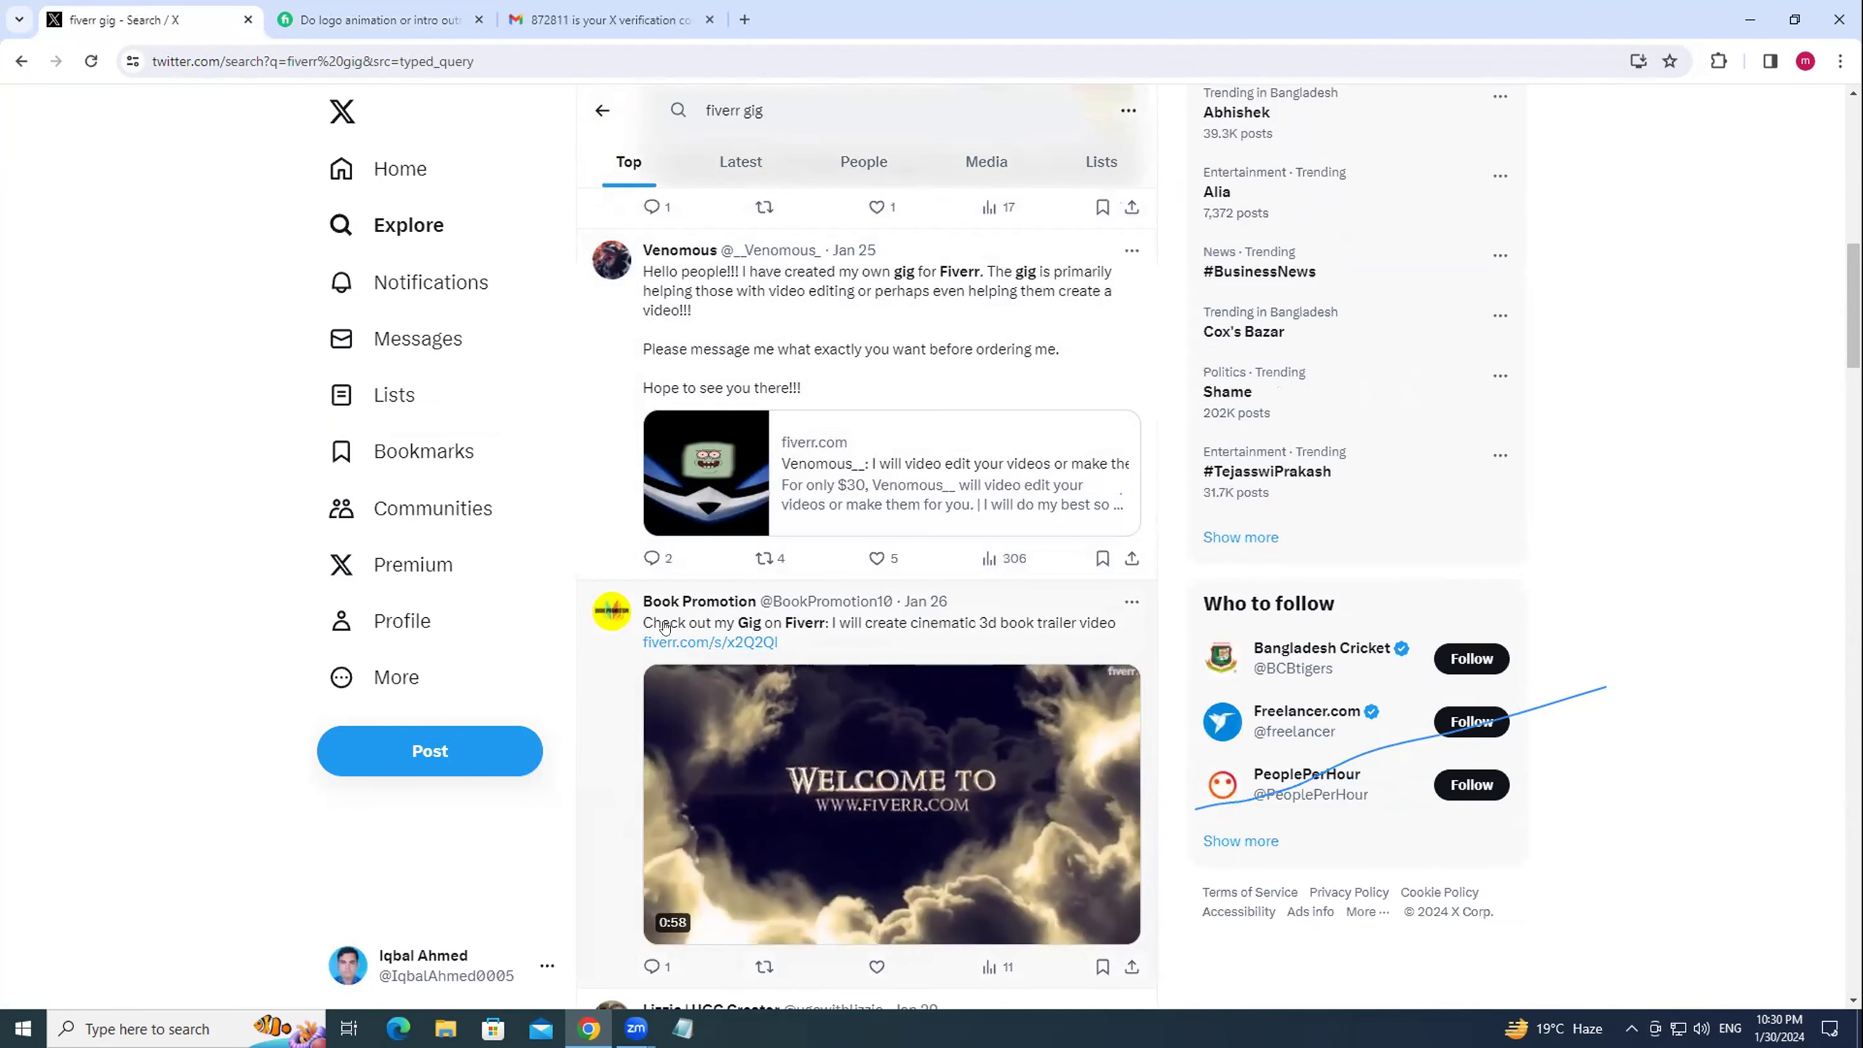
scroll(898, 589, down, 3)
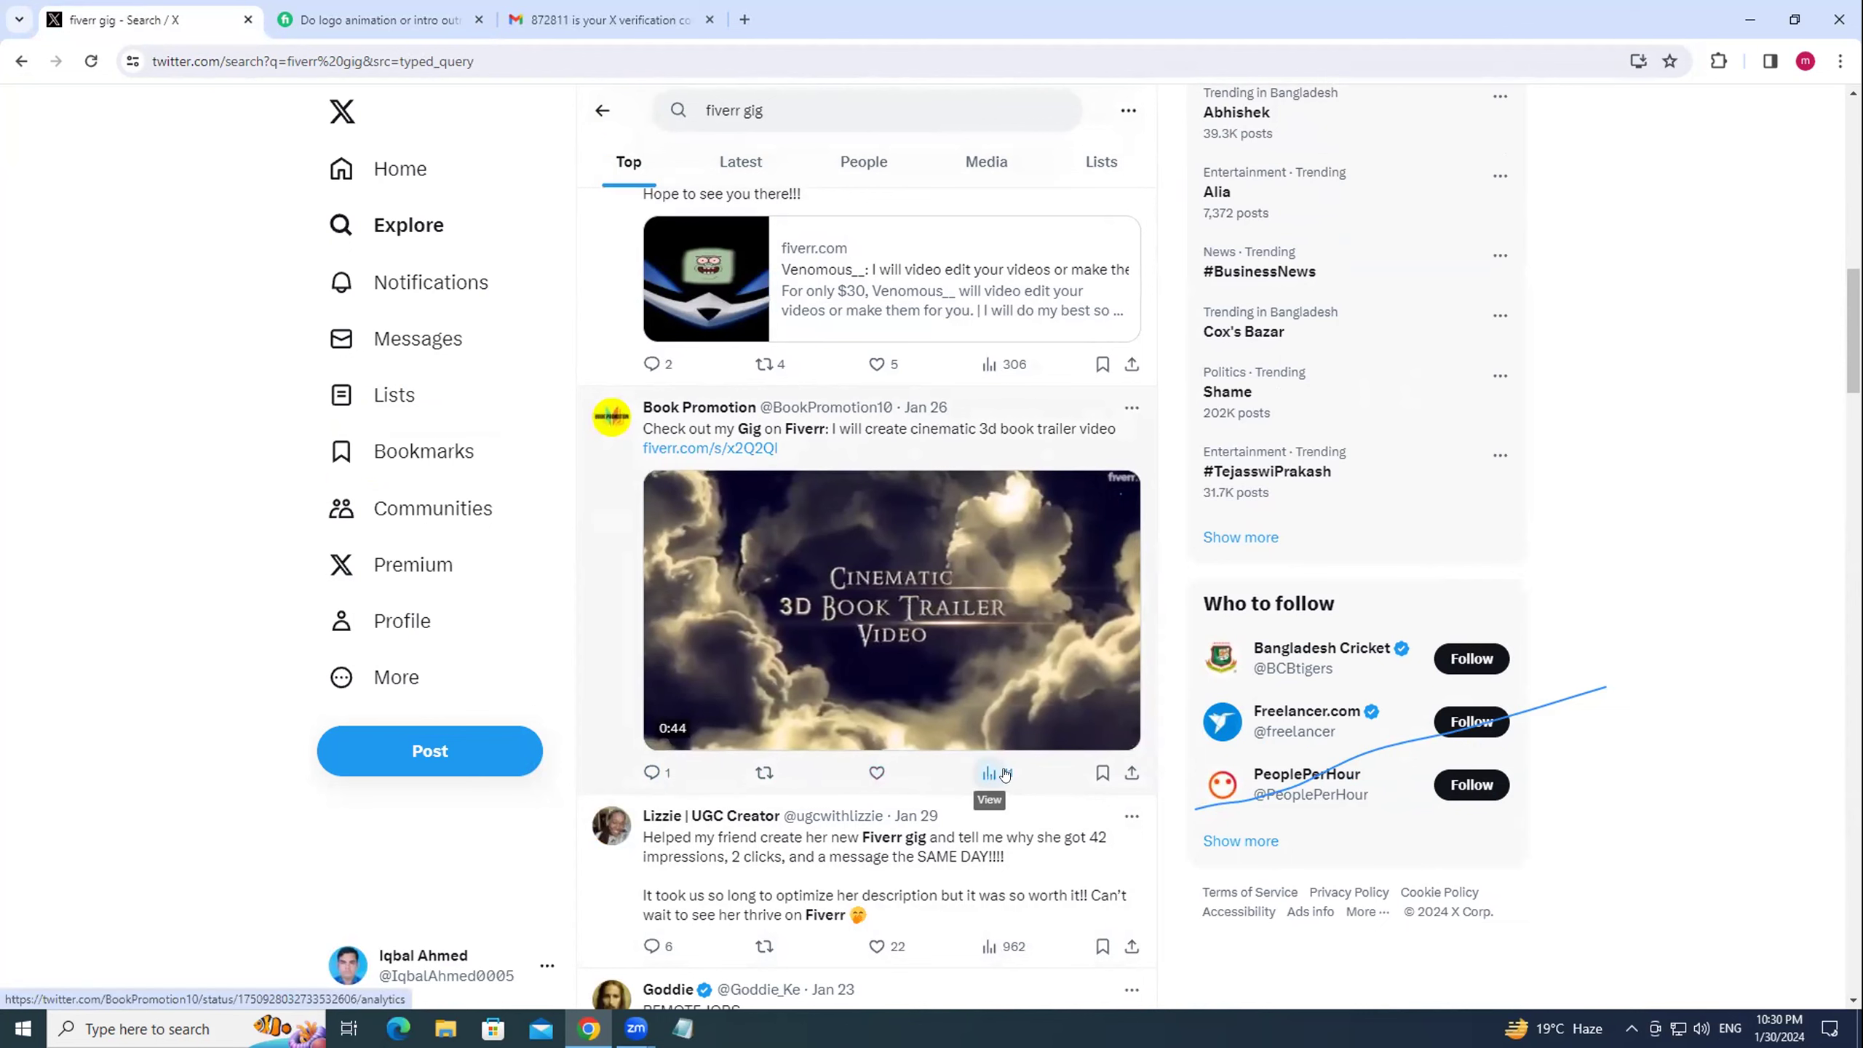
scroll(1009, 771, down, 4)
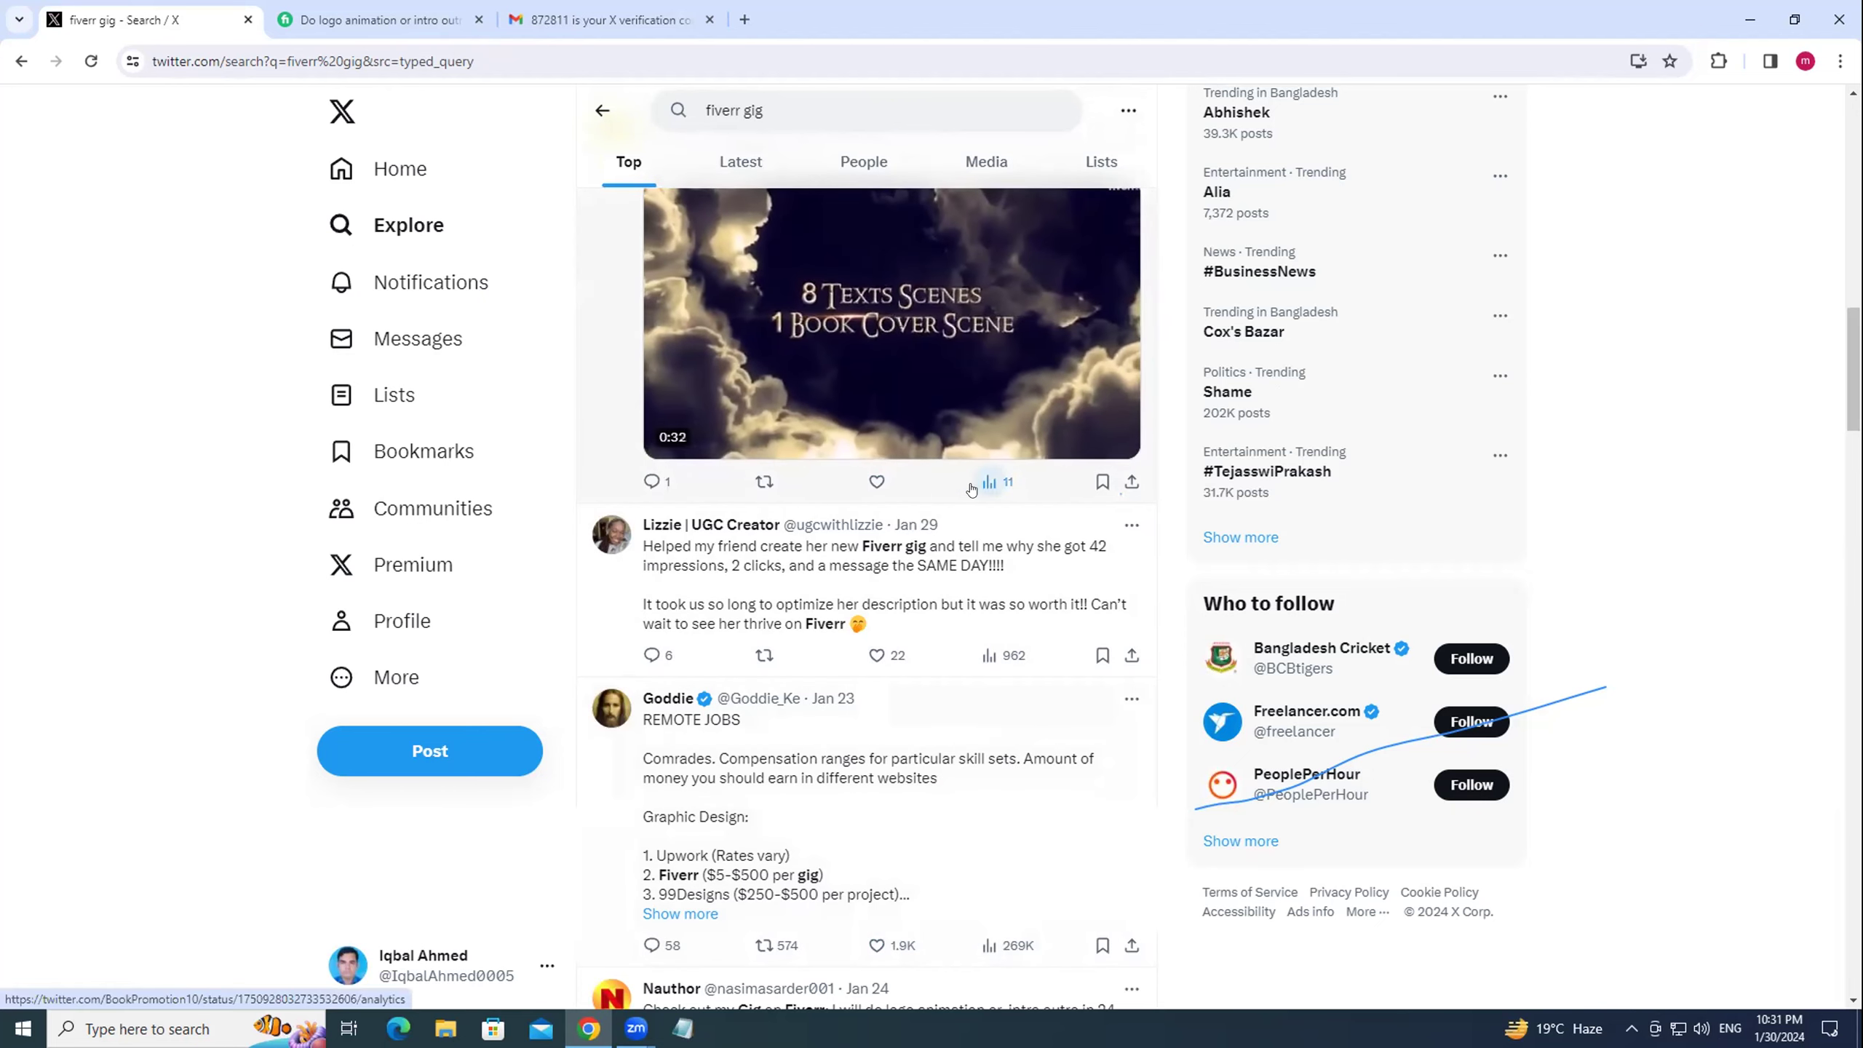
scroll(1005, 492, down, 2)
scroll(1005, 491, down, 4)
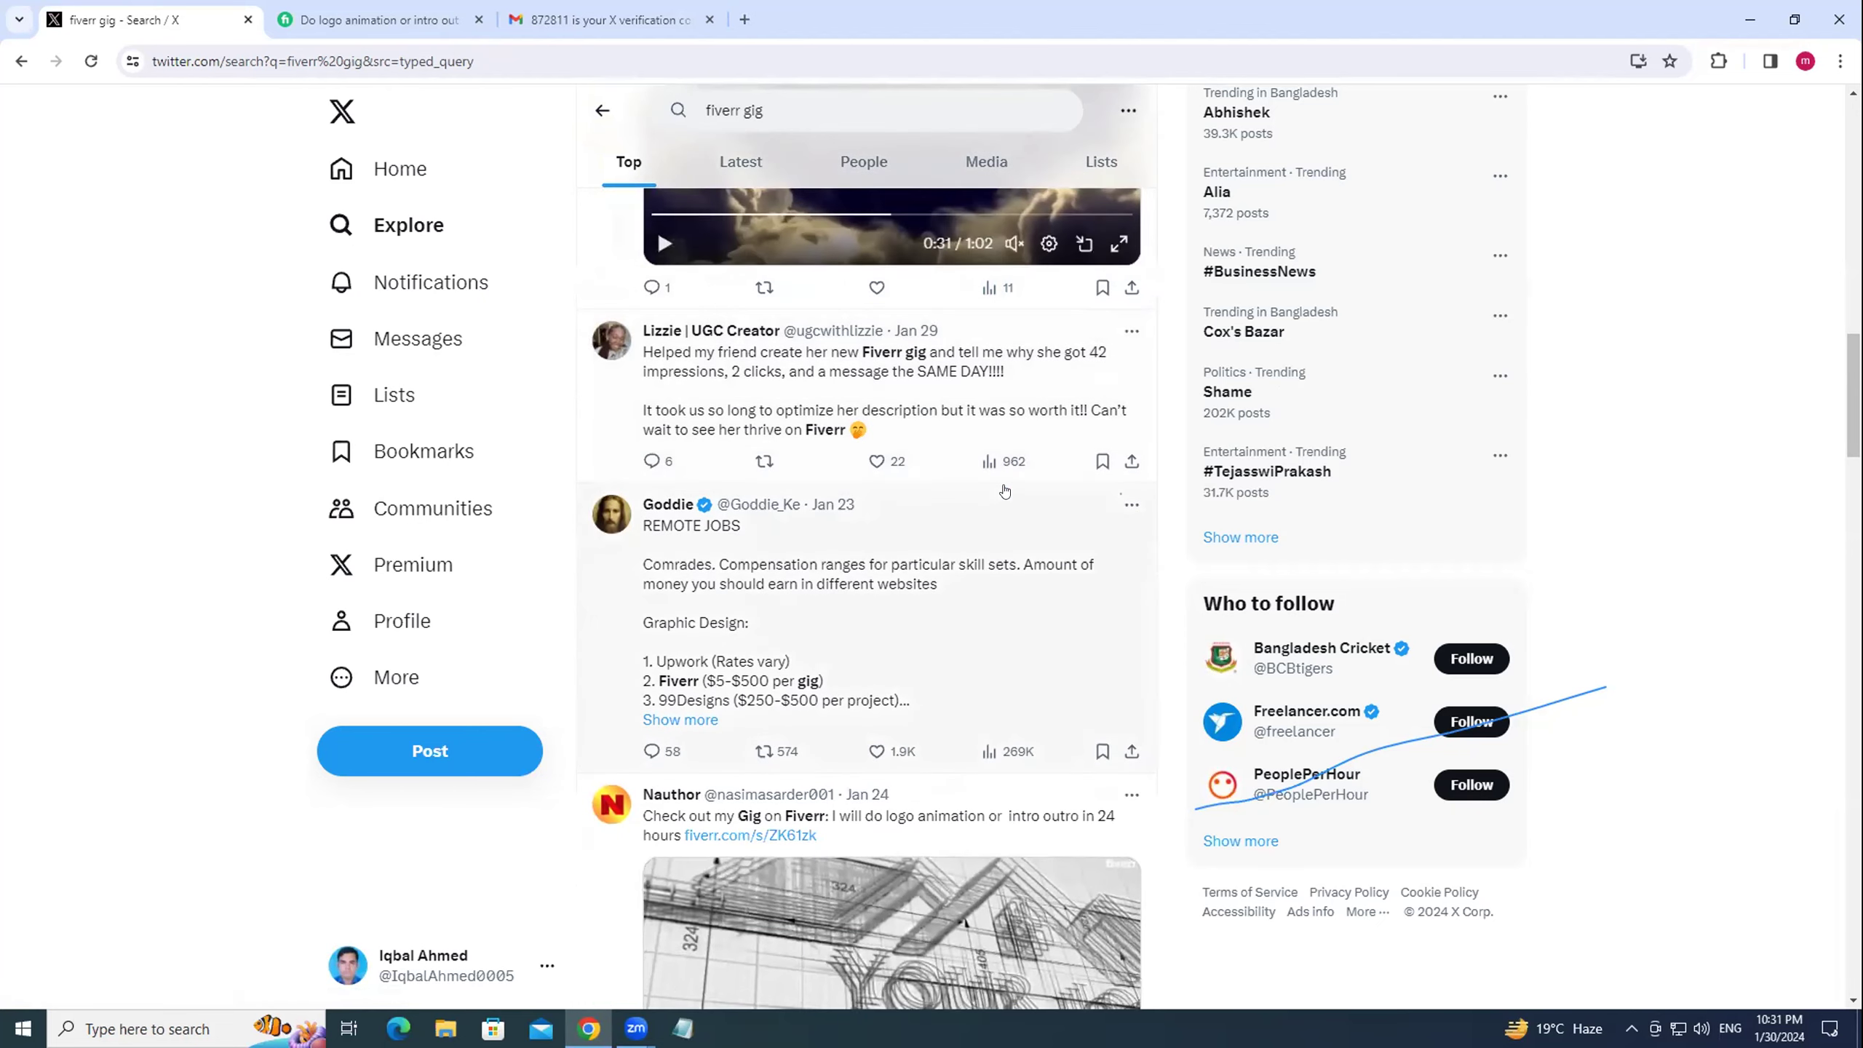
scroll(1005, 491, down, 5)
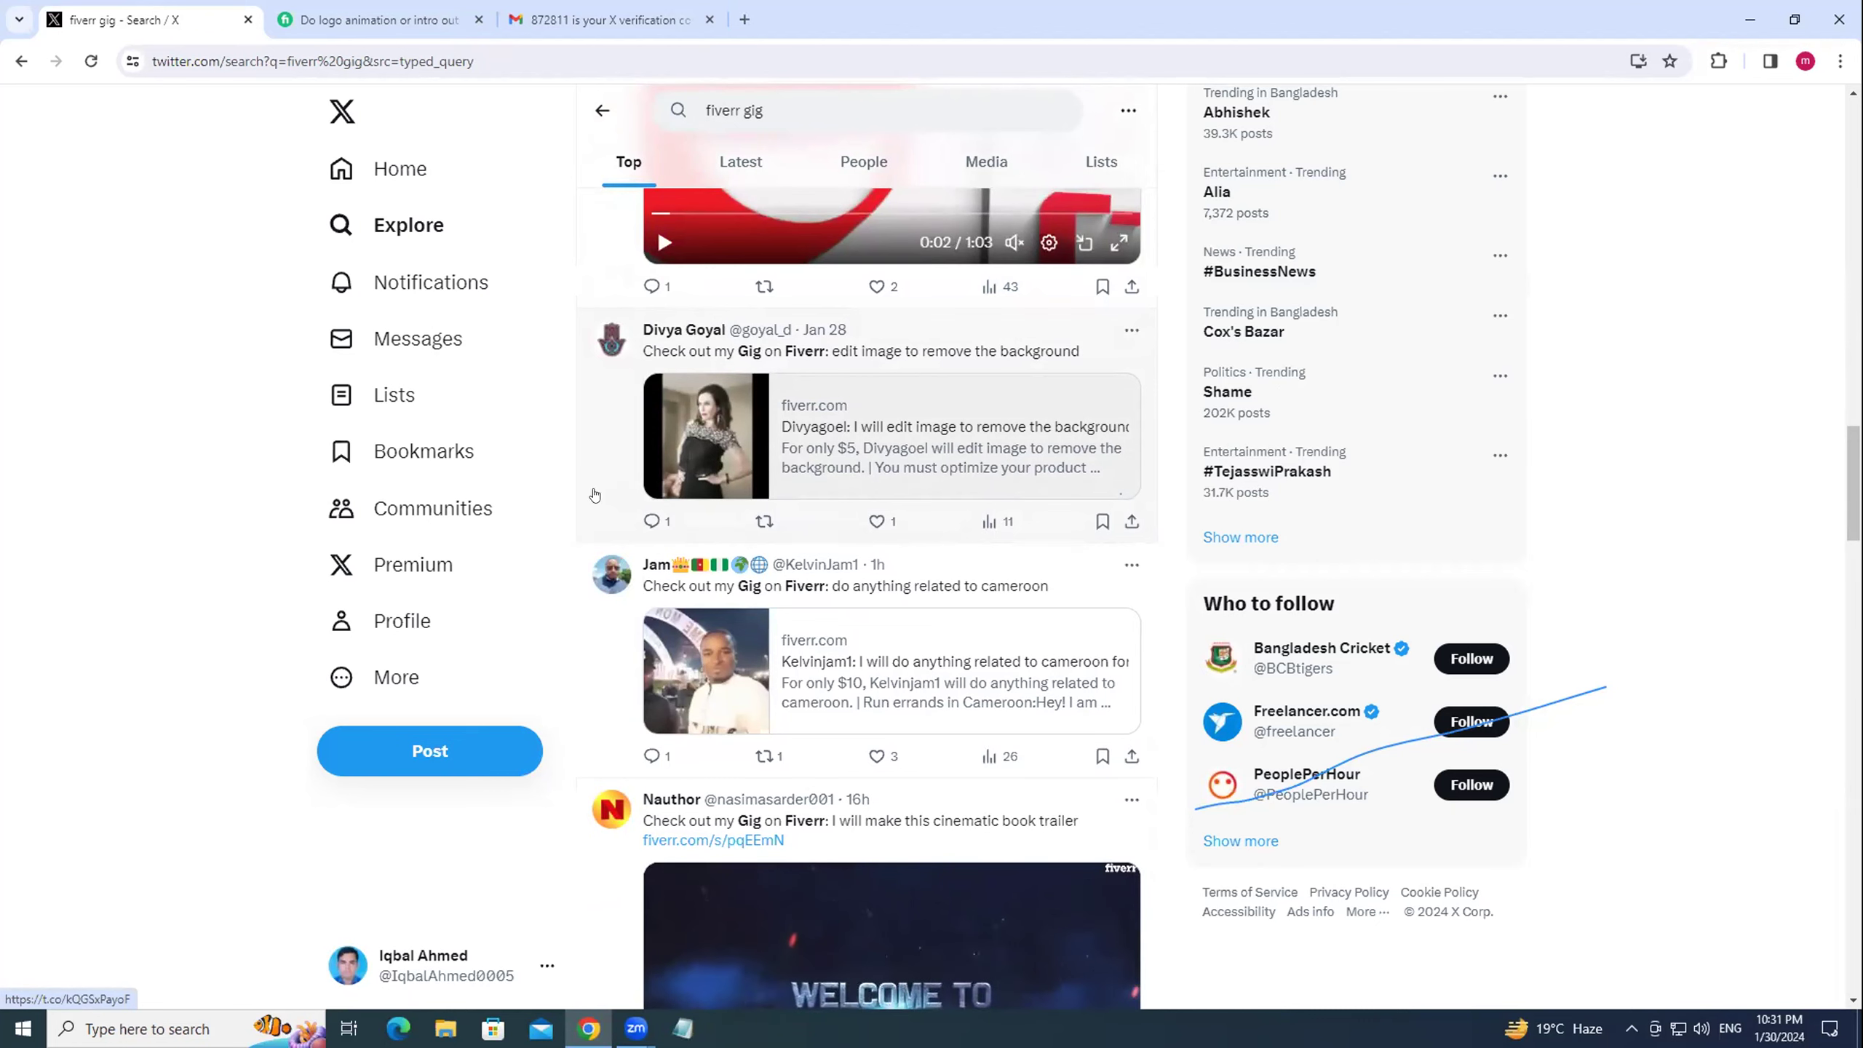
scroll(753, 629, down, 1)
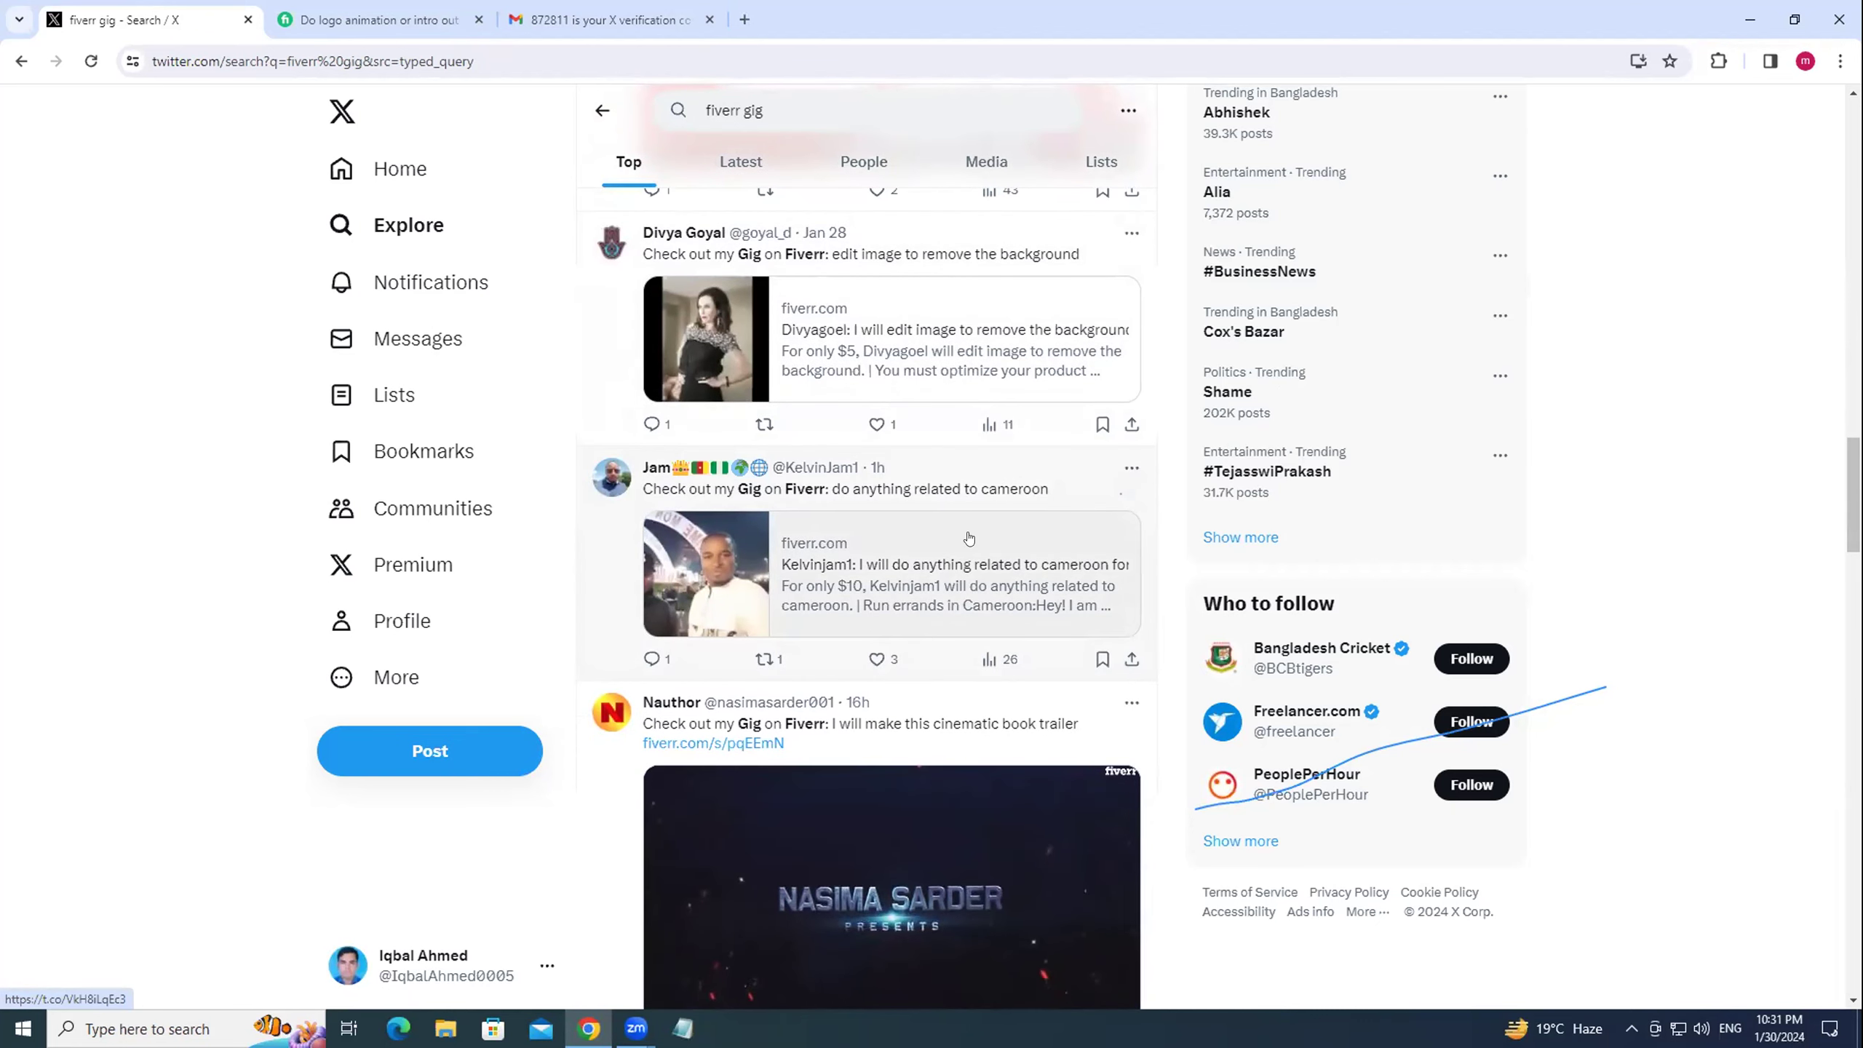
scroll(851, 558, down, 1)
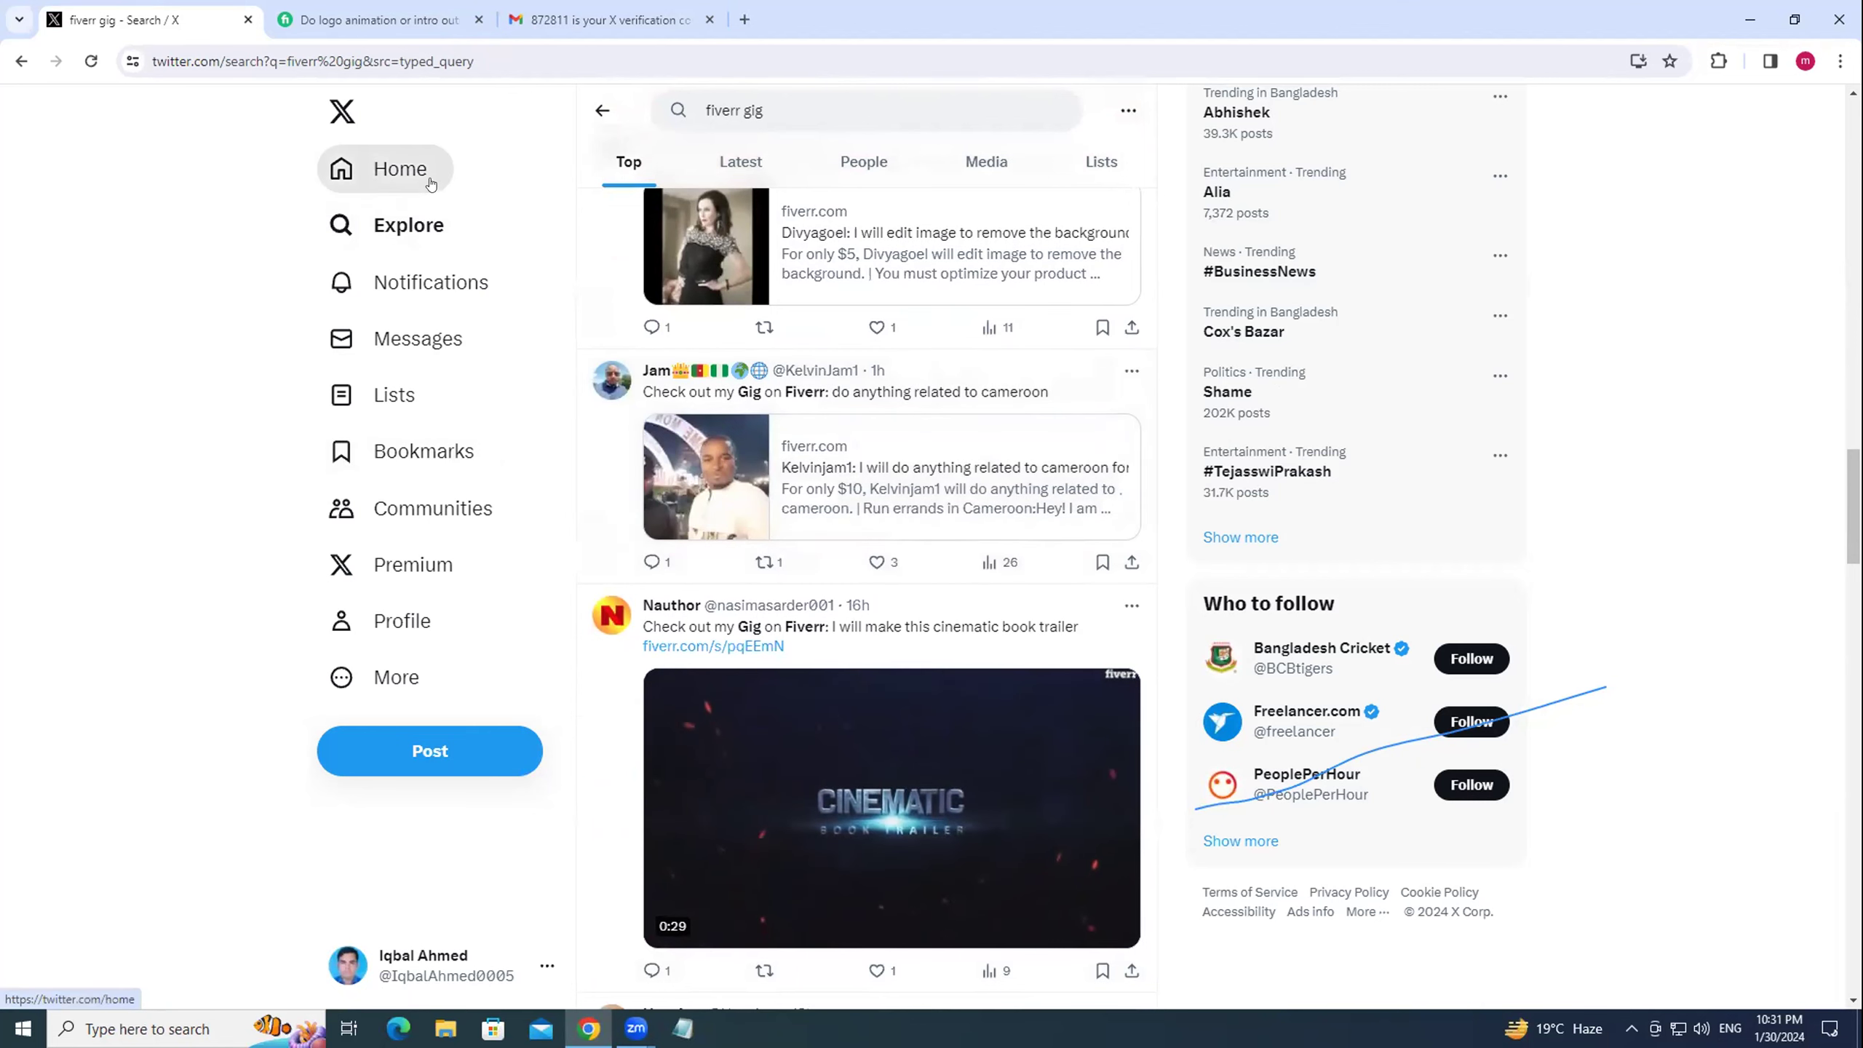
Open the account's profile page (0 posts, 6 following) and start a new post.
click(400, 623)
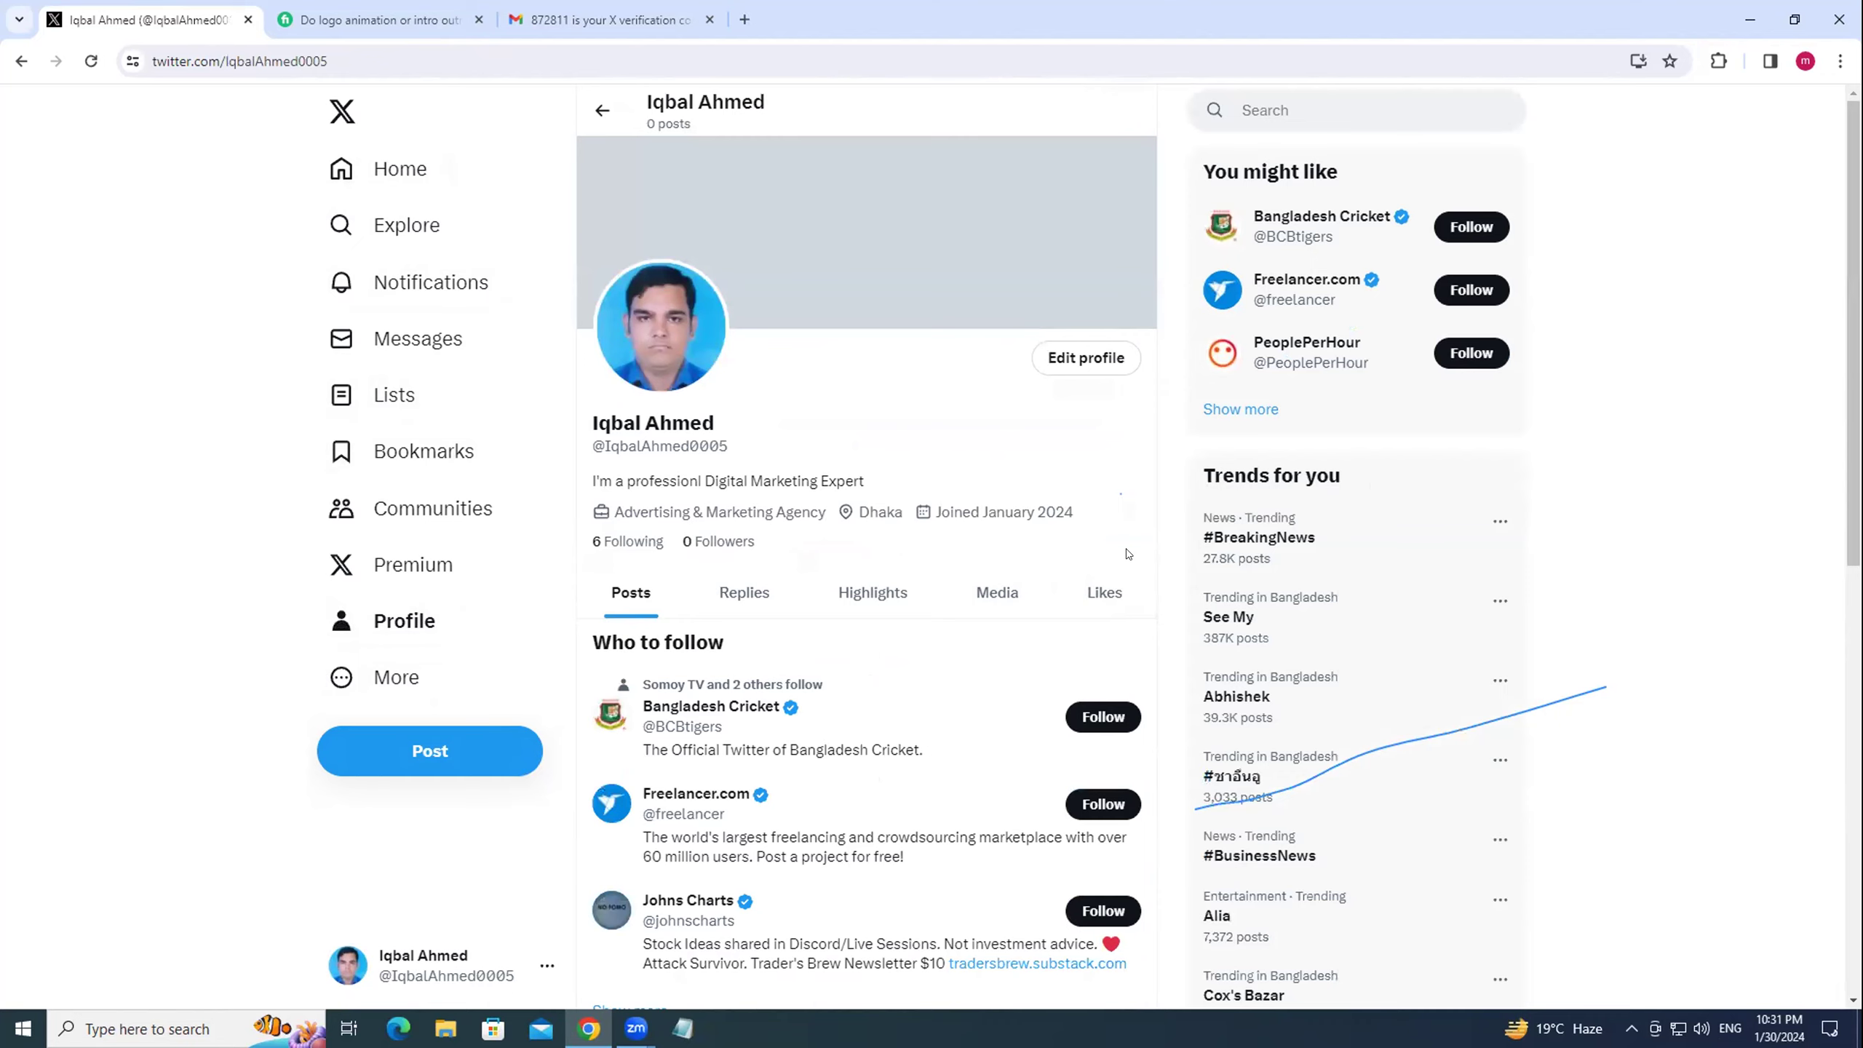
scroll(1127, 554, down, 5)
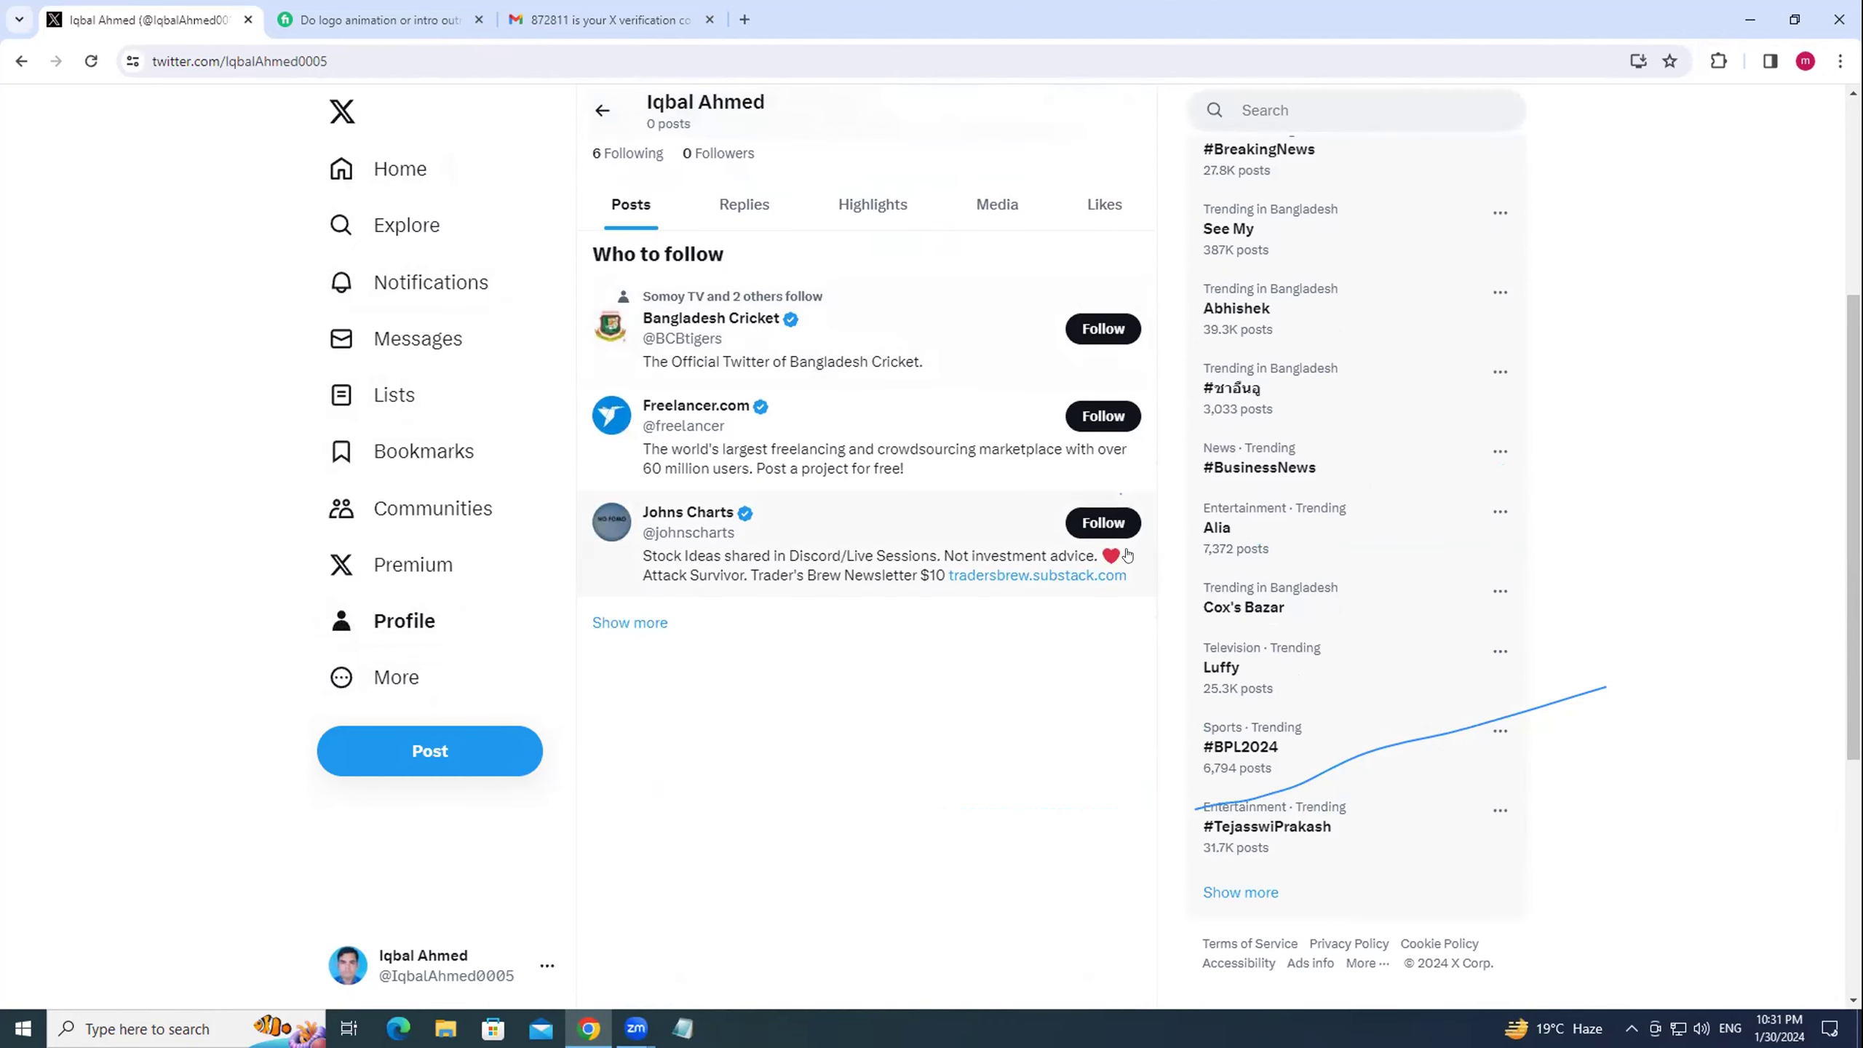
scroll(363, 804, up, 5)
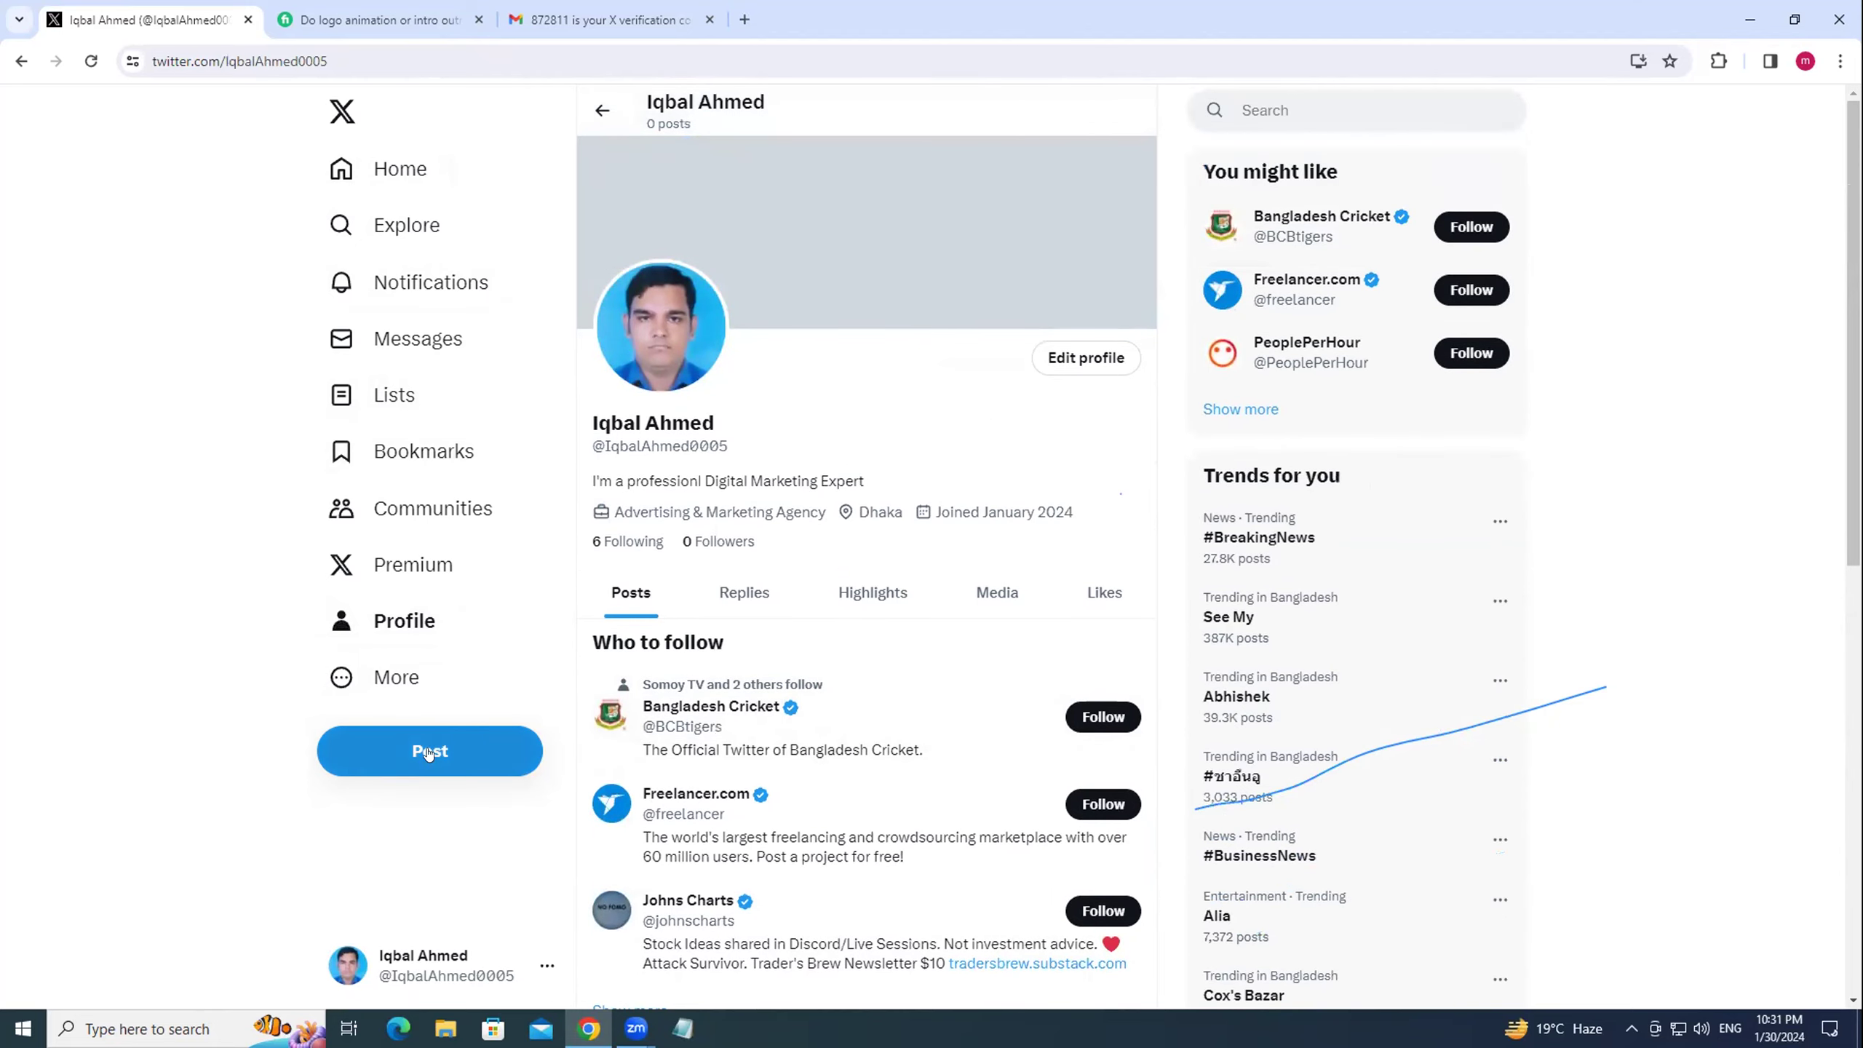
click(396, 756)
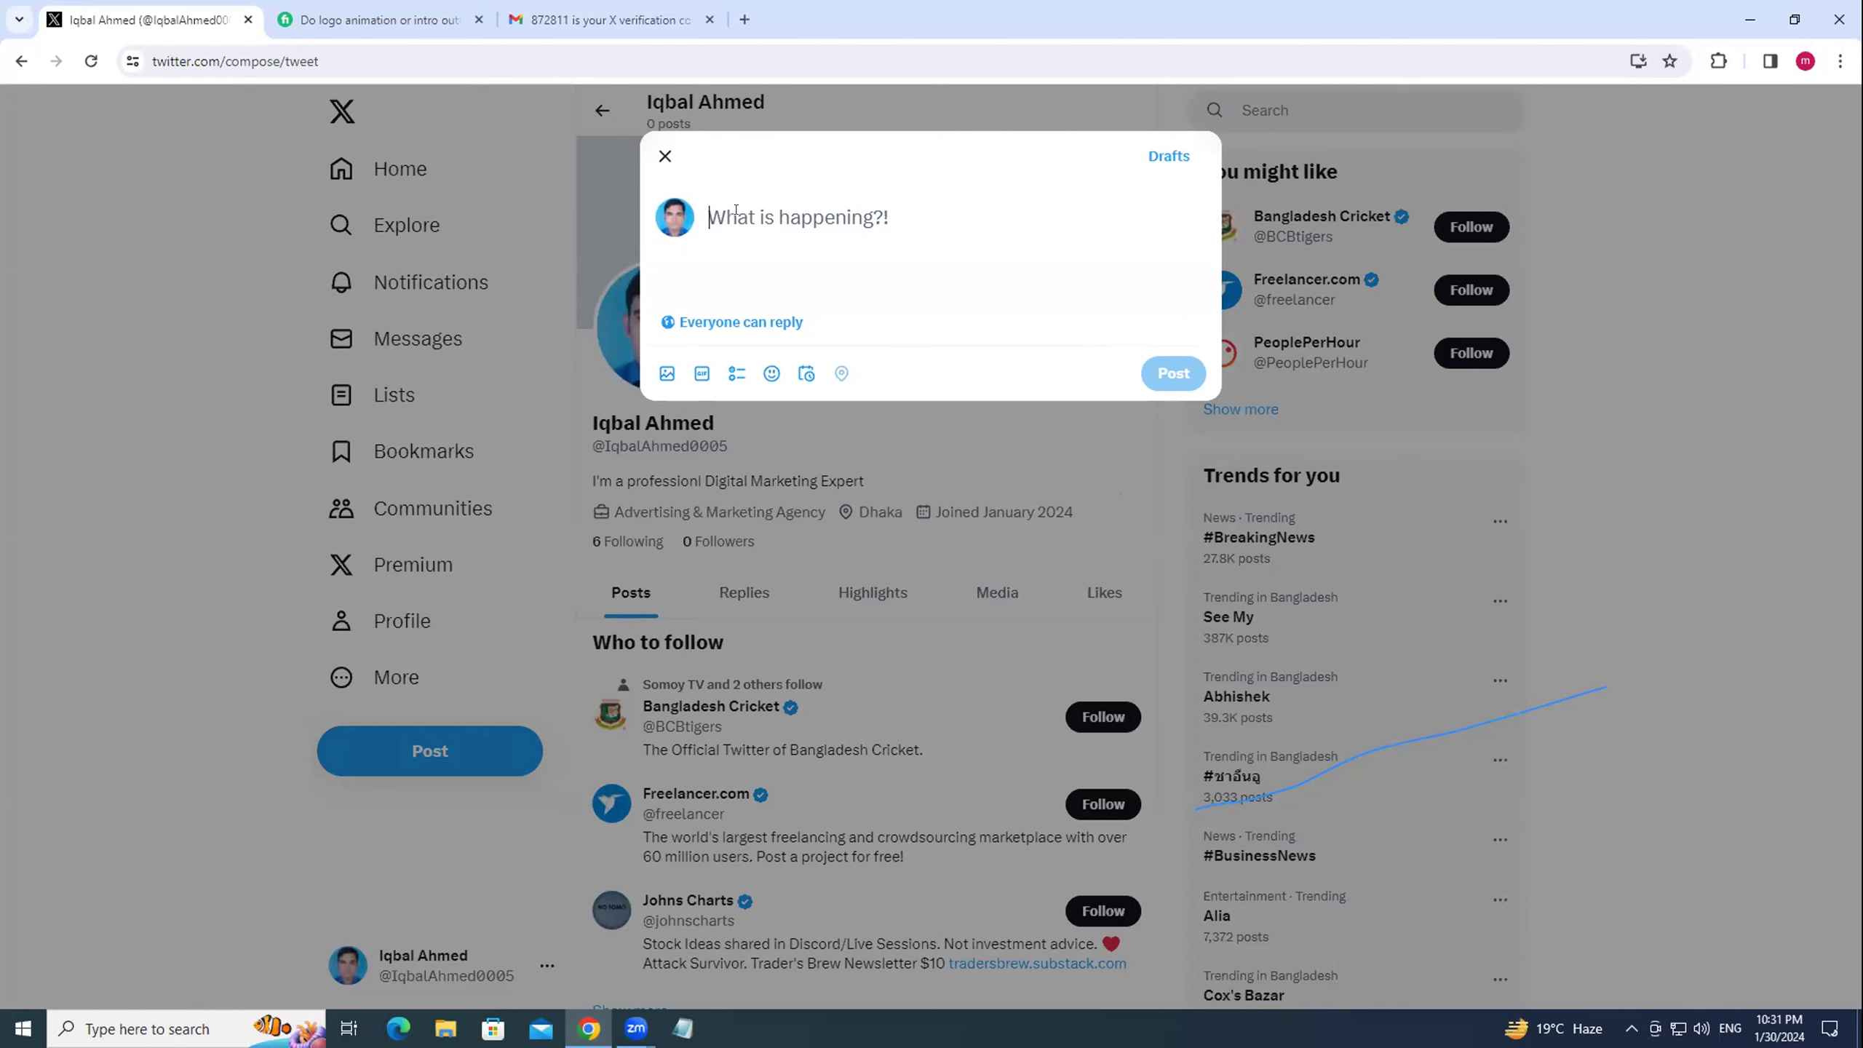
Type 'Grow your business by email marketing and get some leads which helps you achieve your goal.'.
text(Grou)
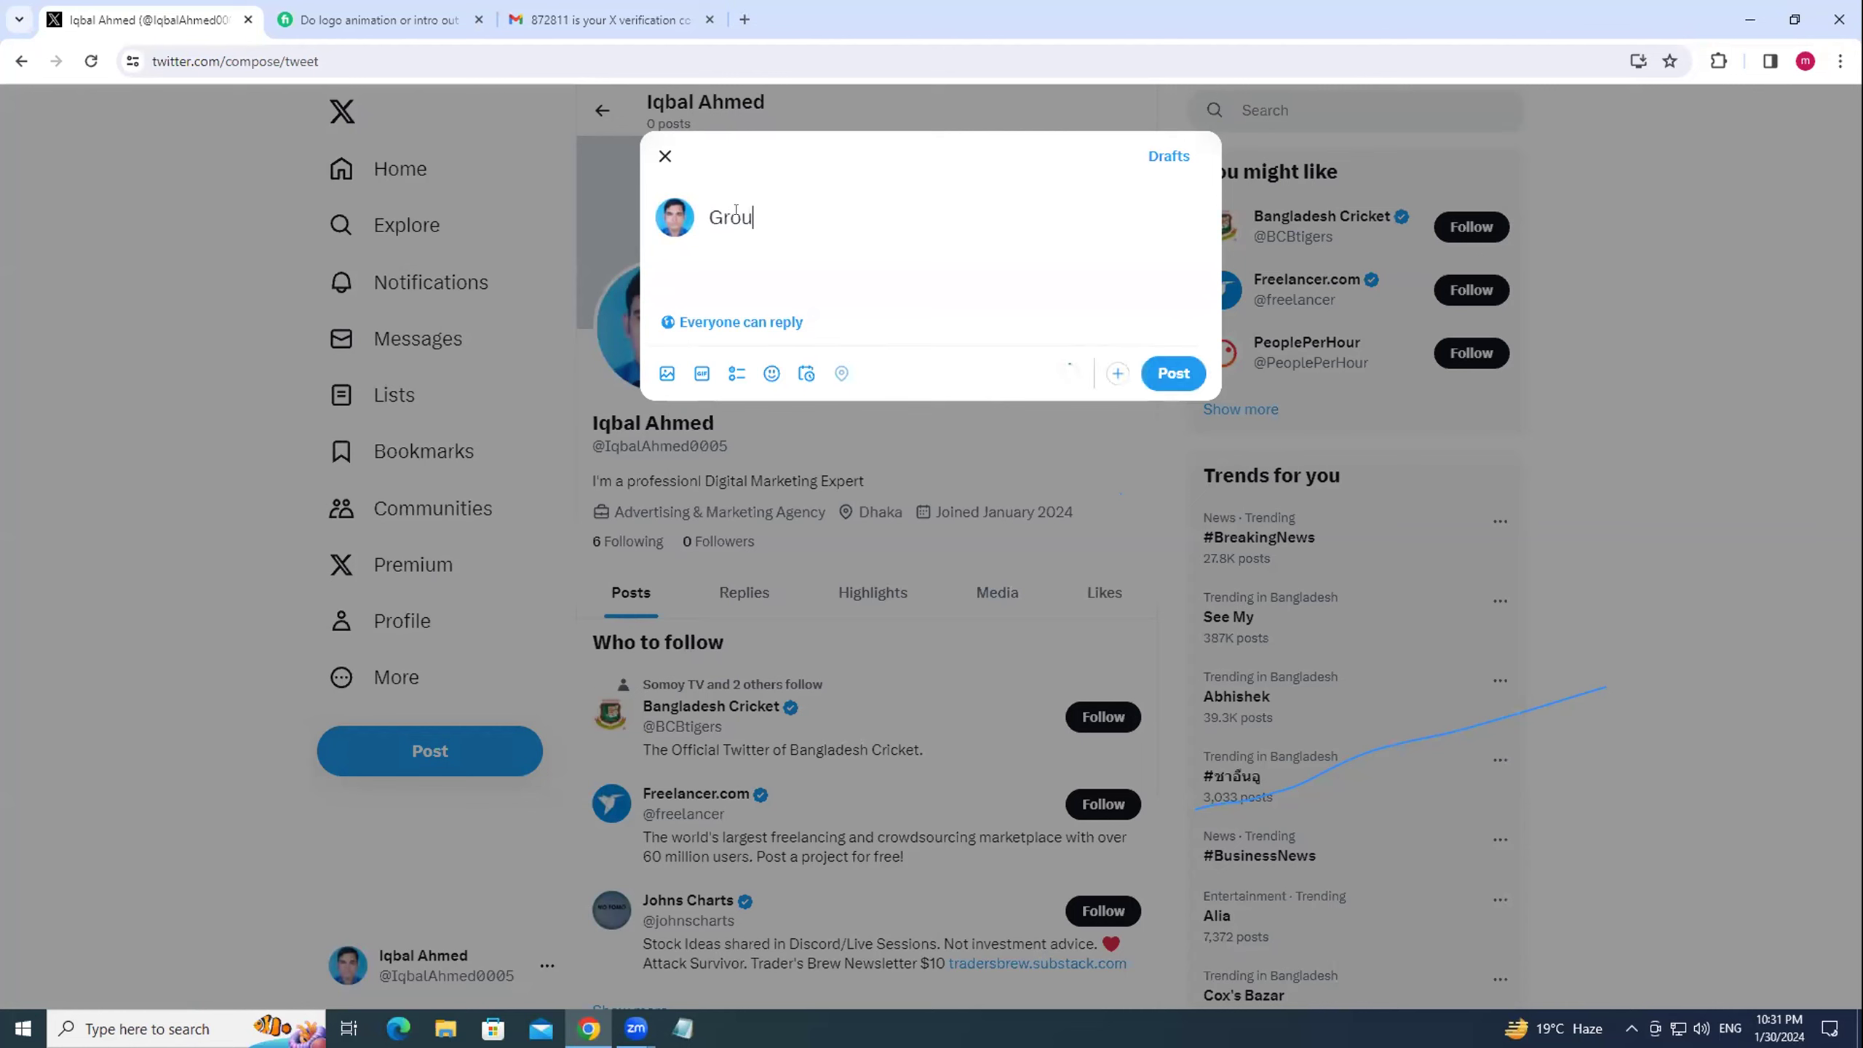
key(BackSpace)
text(w your business by e)
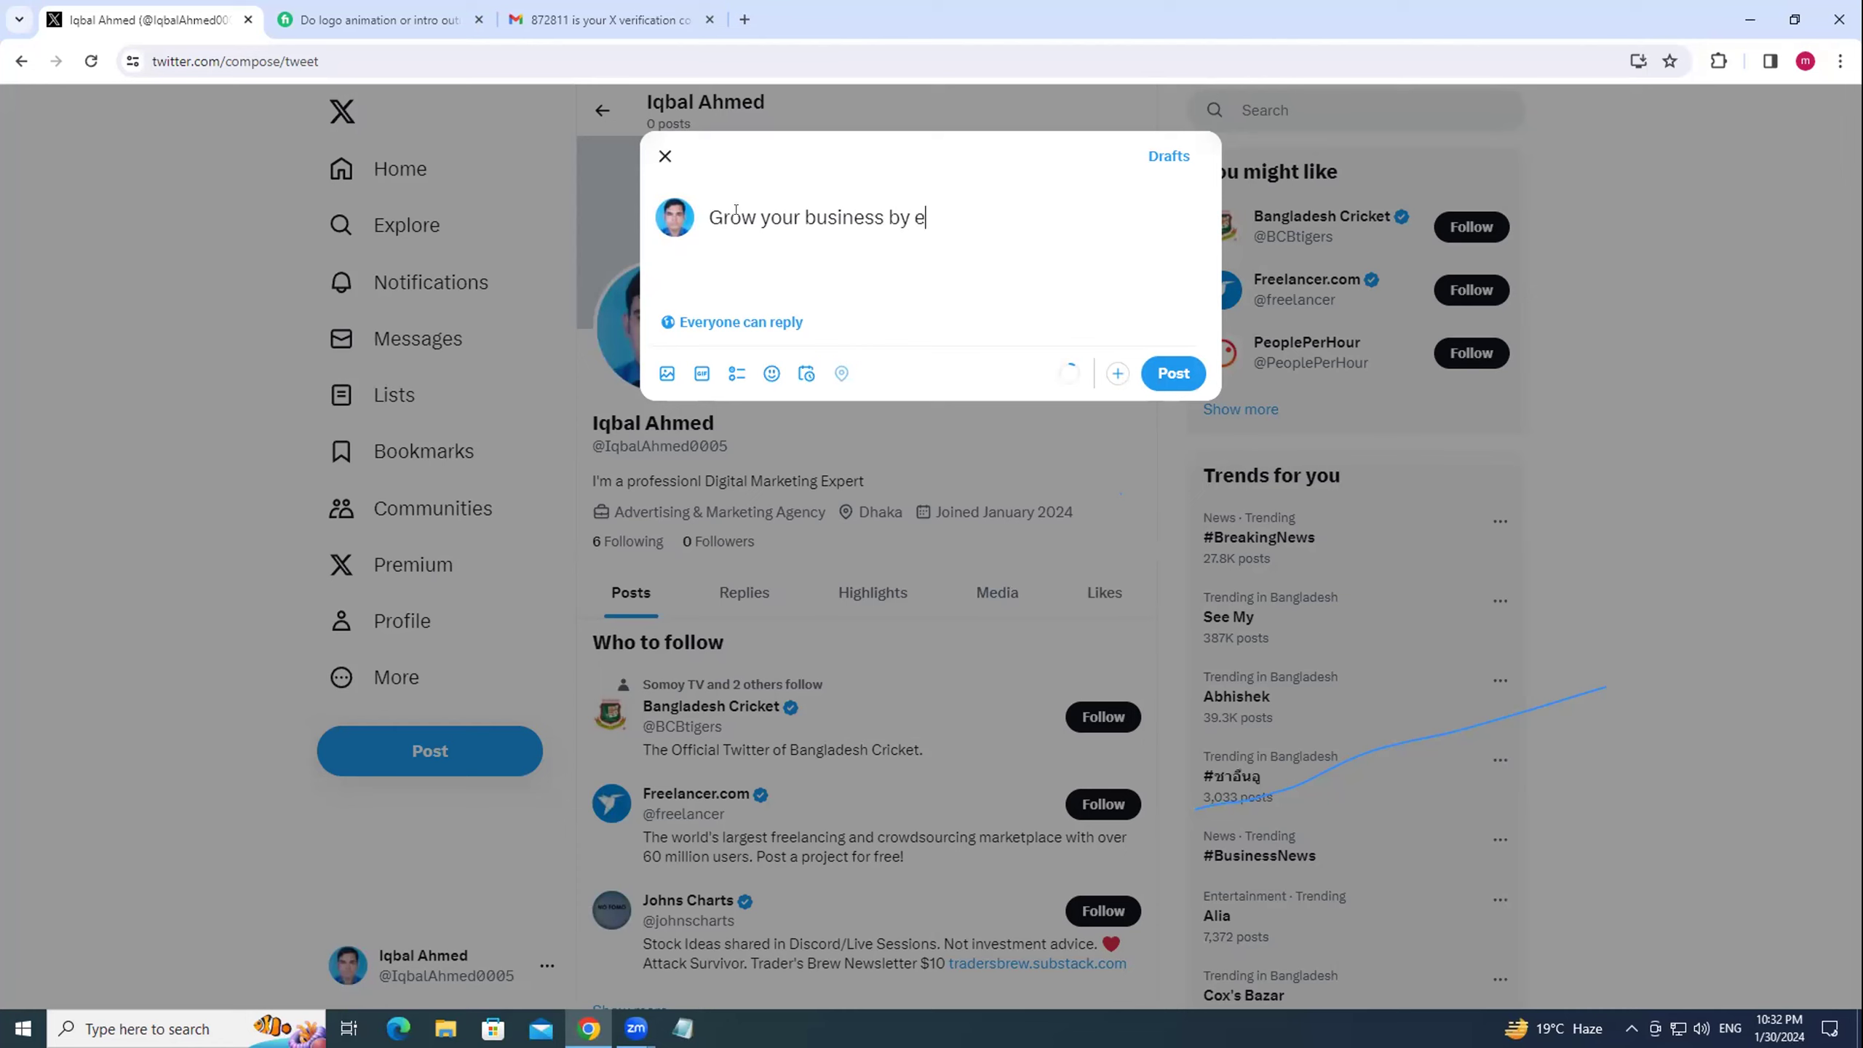
text(mail mark)
text(eting and )
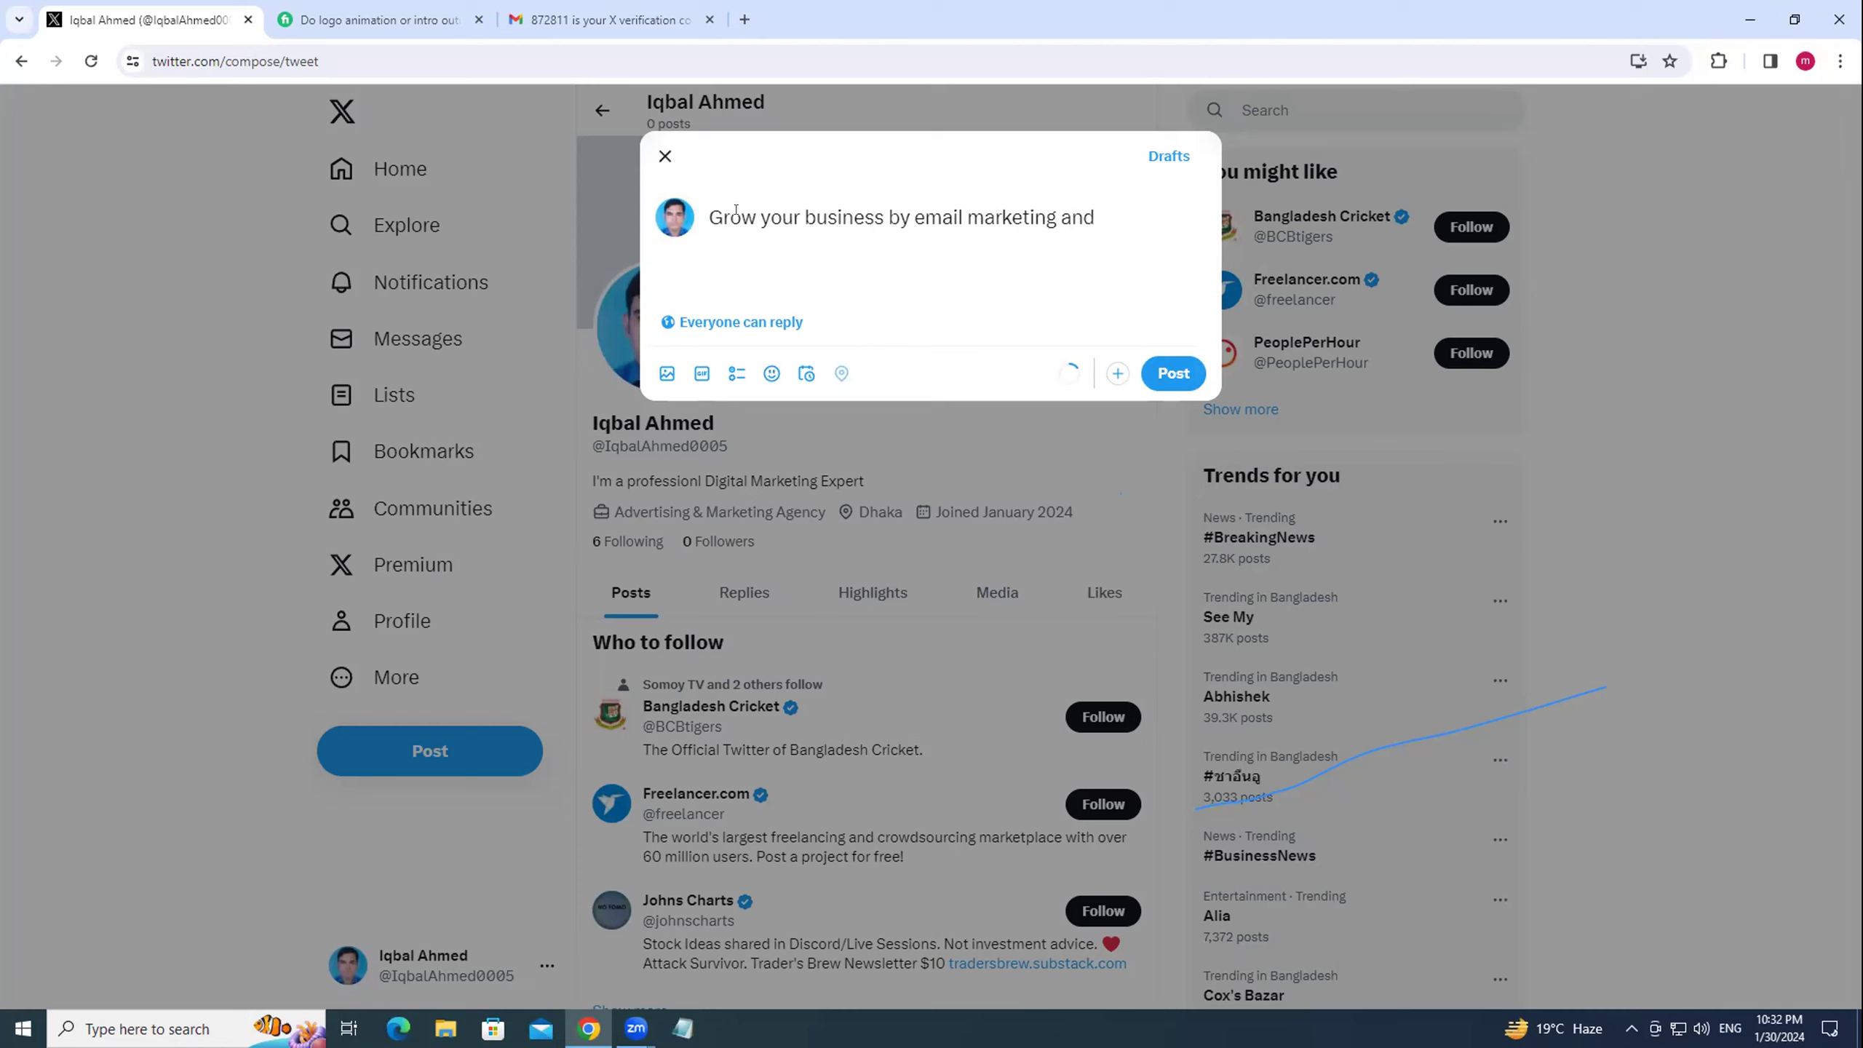
text(get some leads which help you)
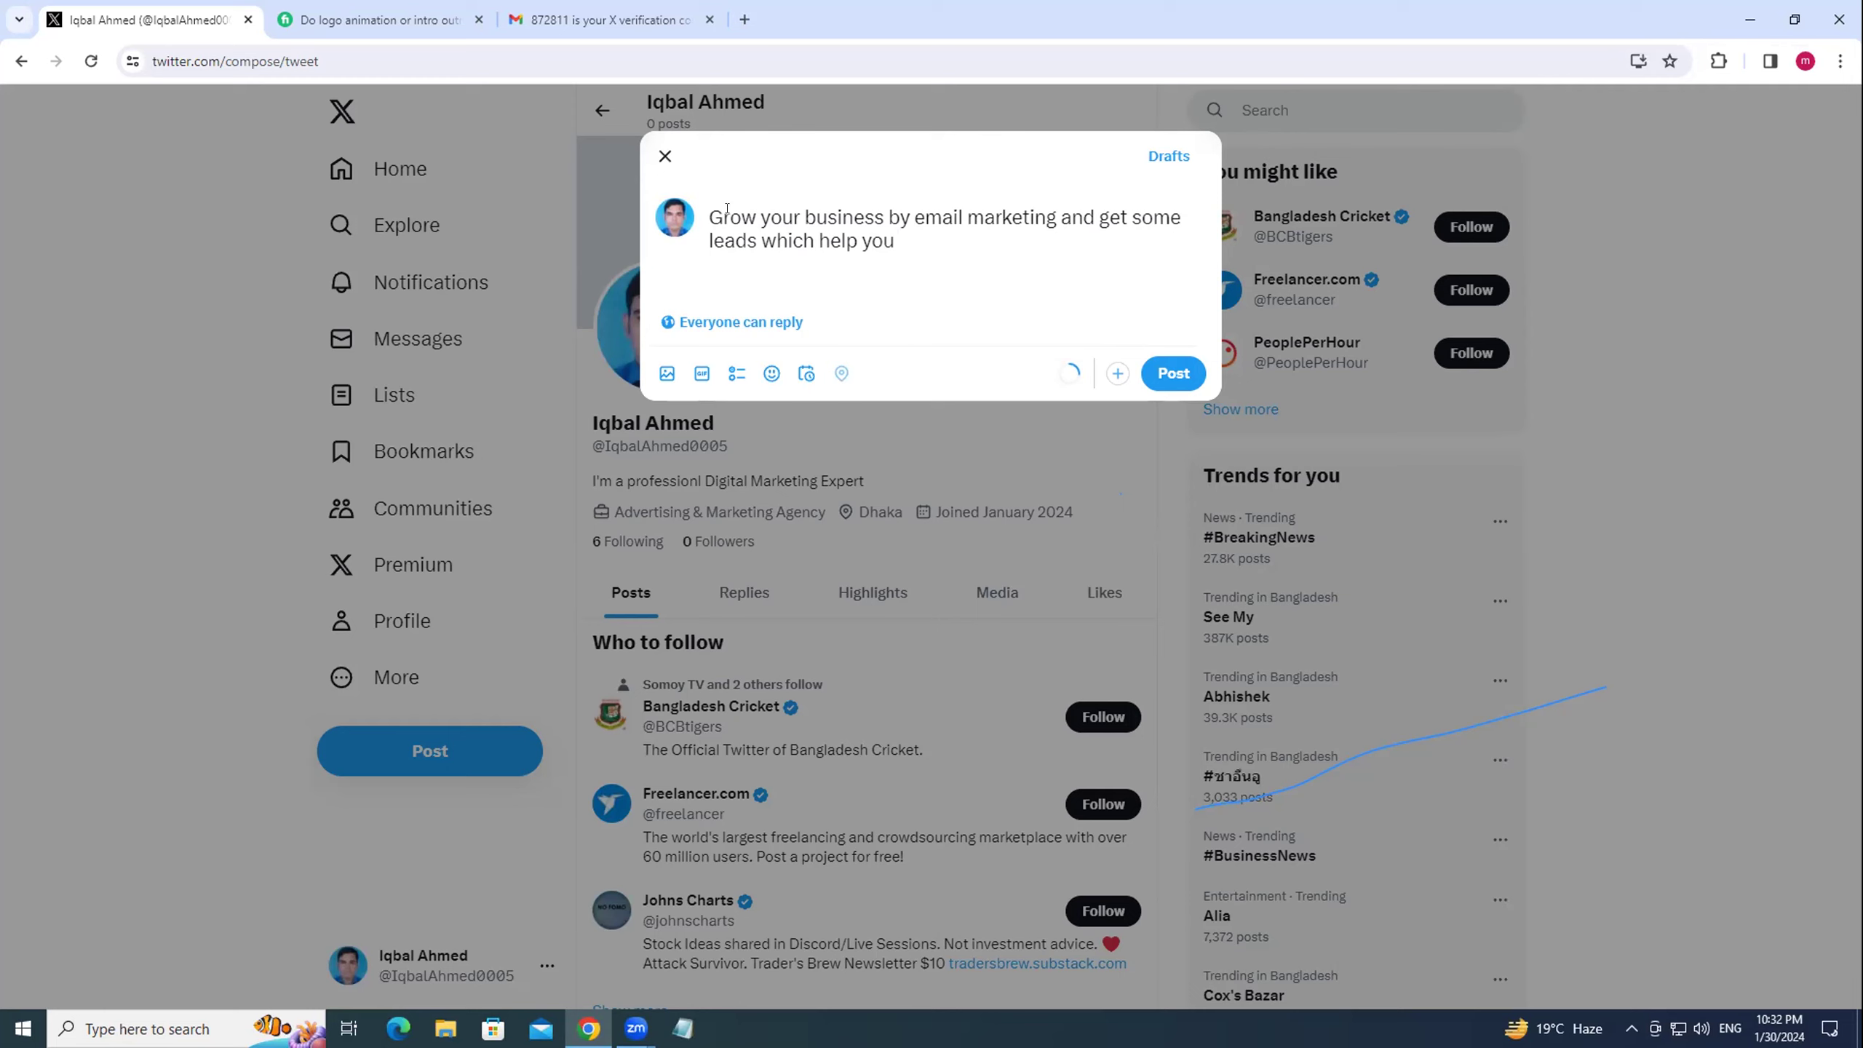
key(Left)
key(Left)
key(Left)
key(Left)
text(s)
key(Right)
key(Right)
key(Right)
key(Right)
text(acheve)
key(BackSpace)
key(BackSpace)
key(BackSpace)
key(BackSpace)
text(ieve your goal)
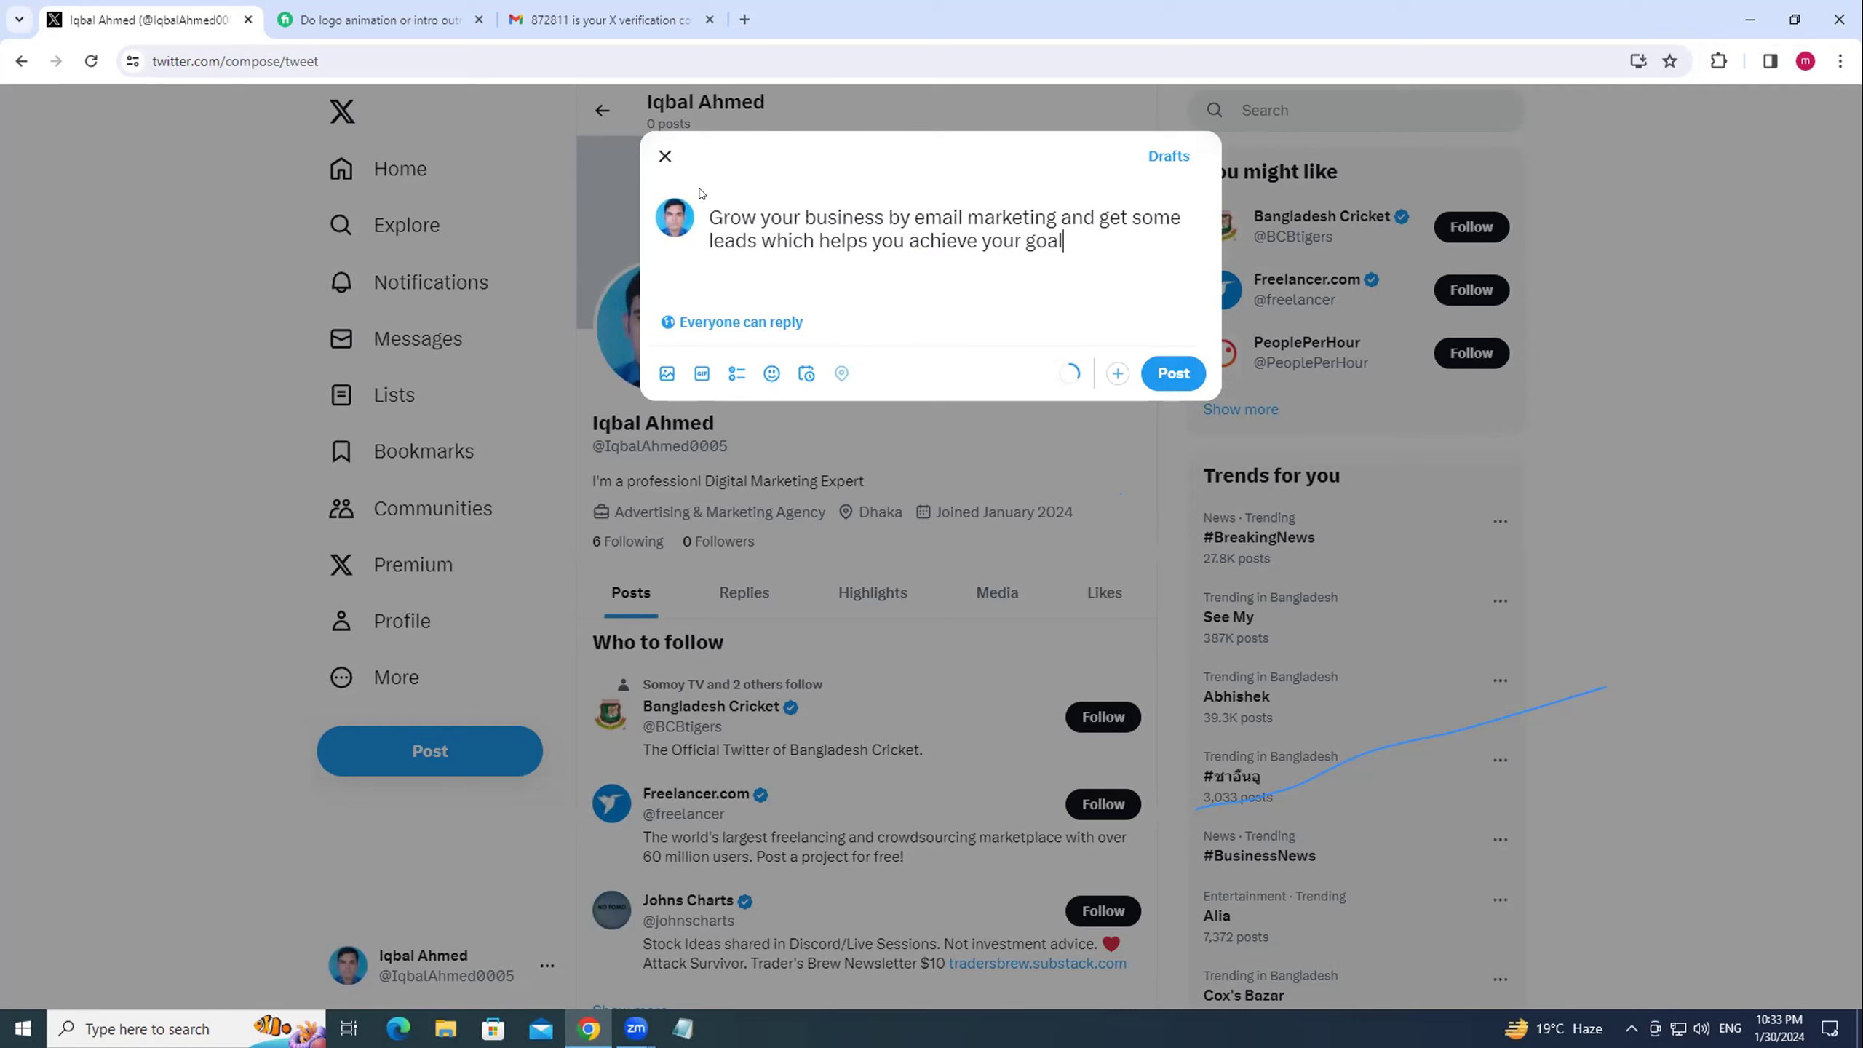
text(.)
Place the caret at the end of the text and open the image picker.
drag(1077, 230, 717, 213)
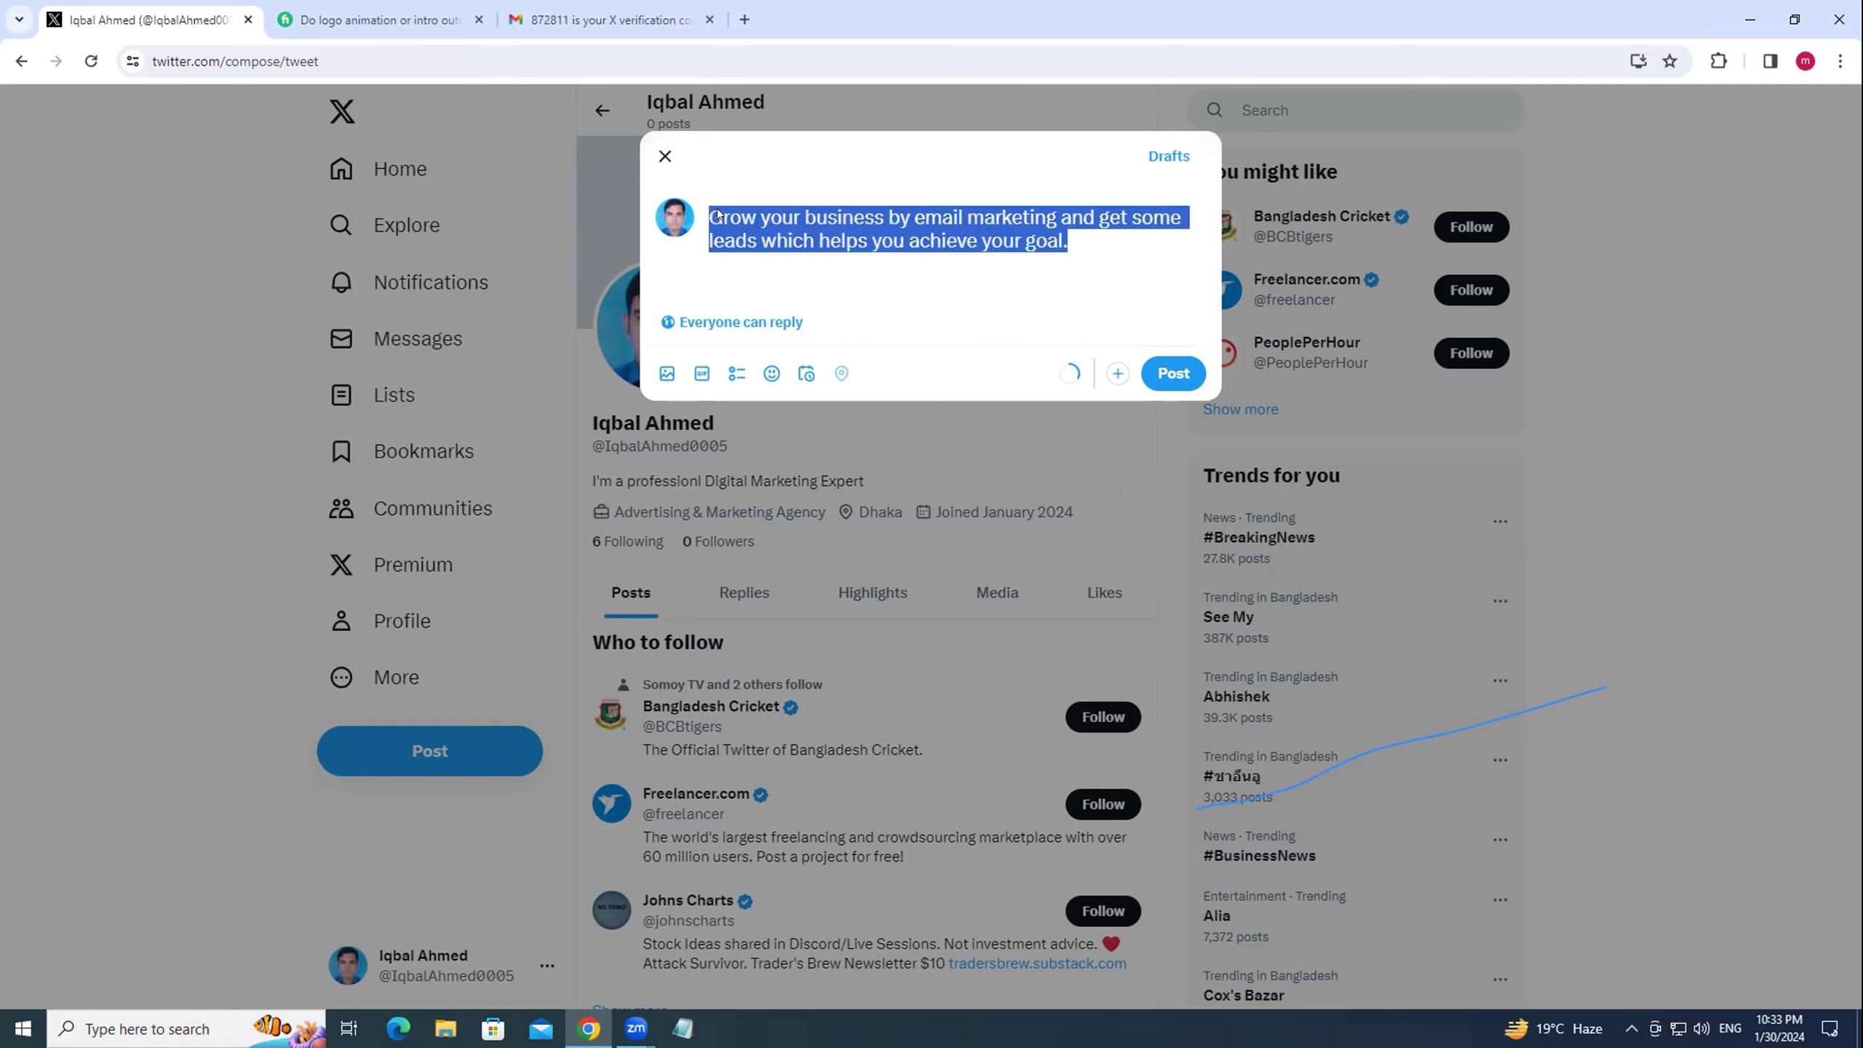
click(1047, 262)
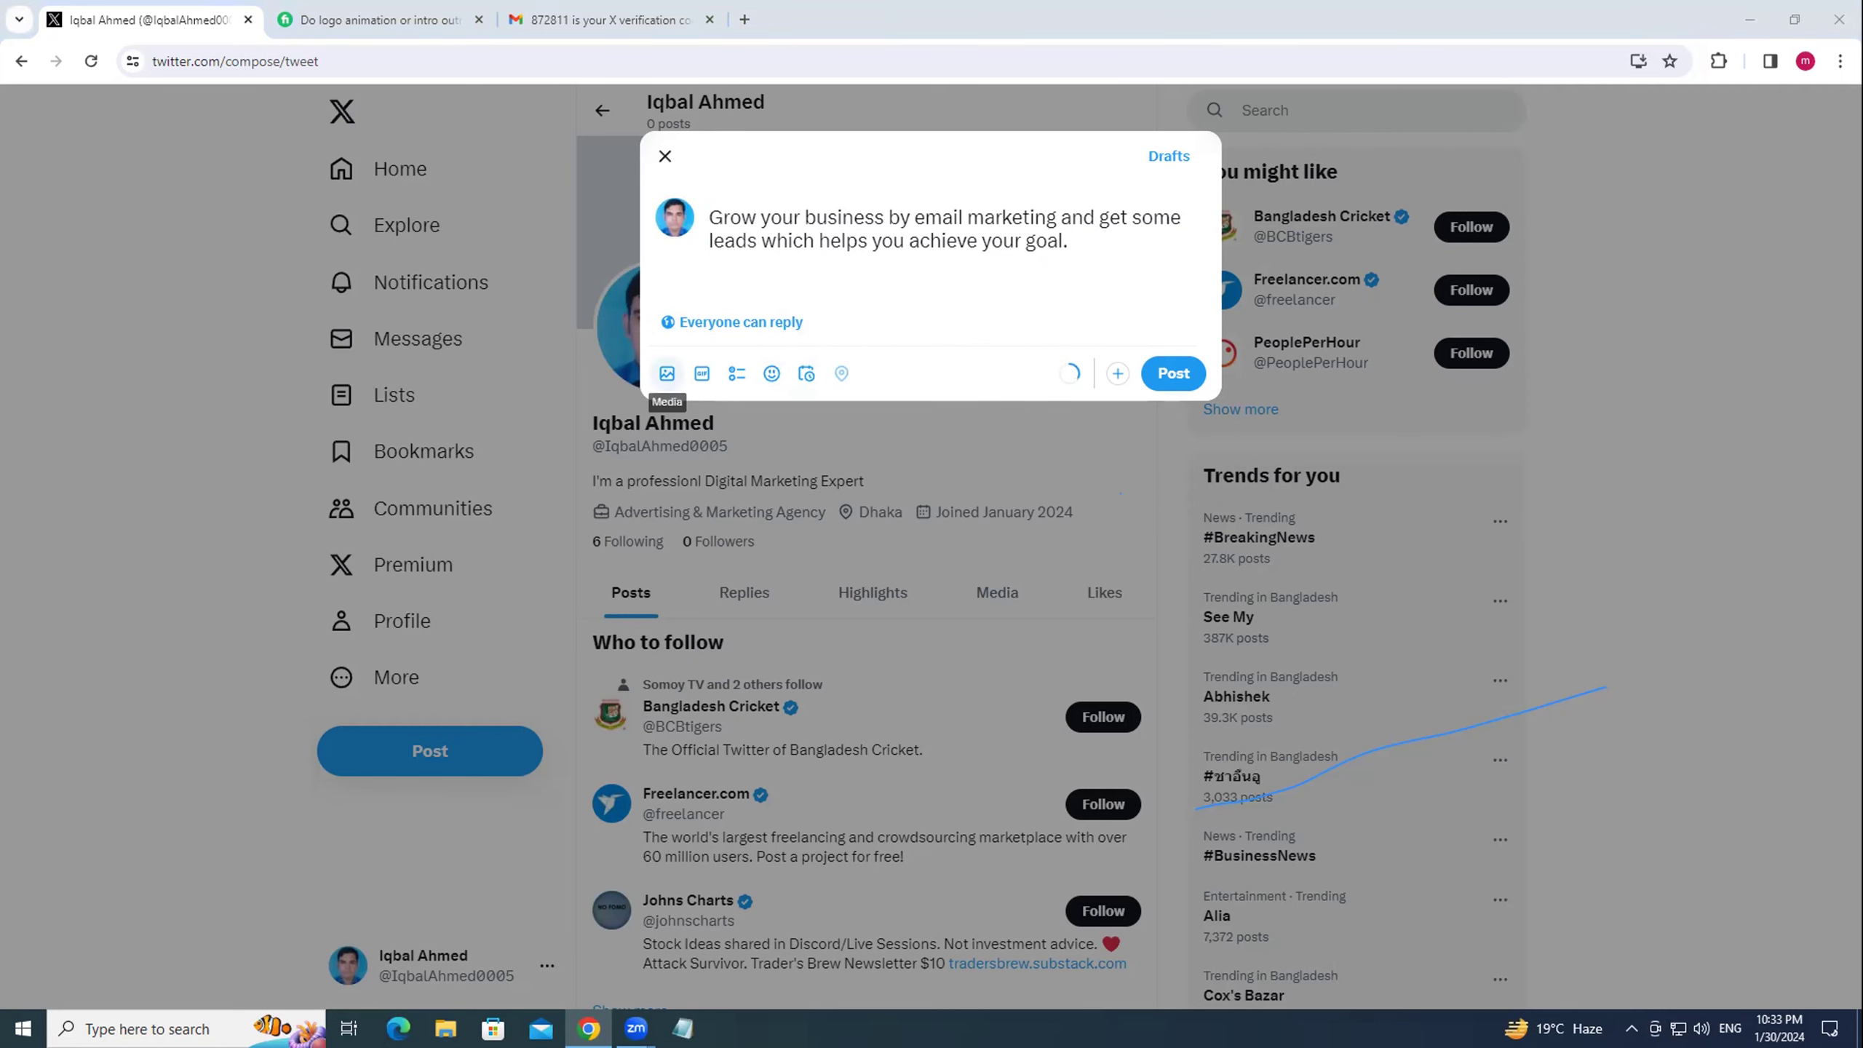
click(667, 374)
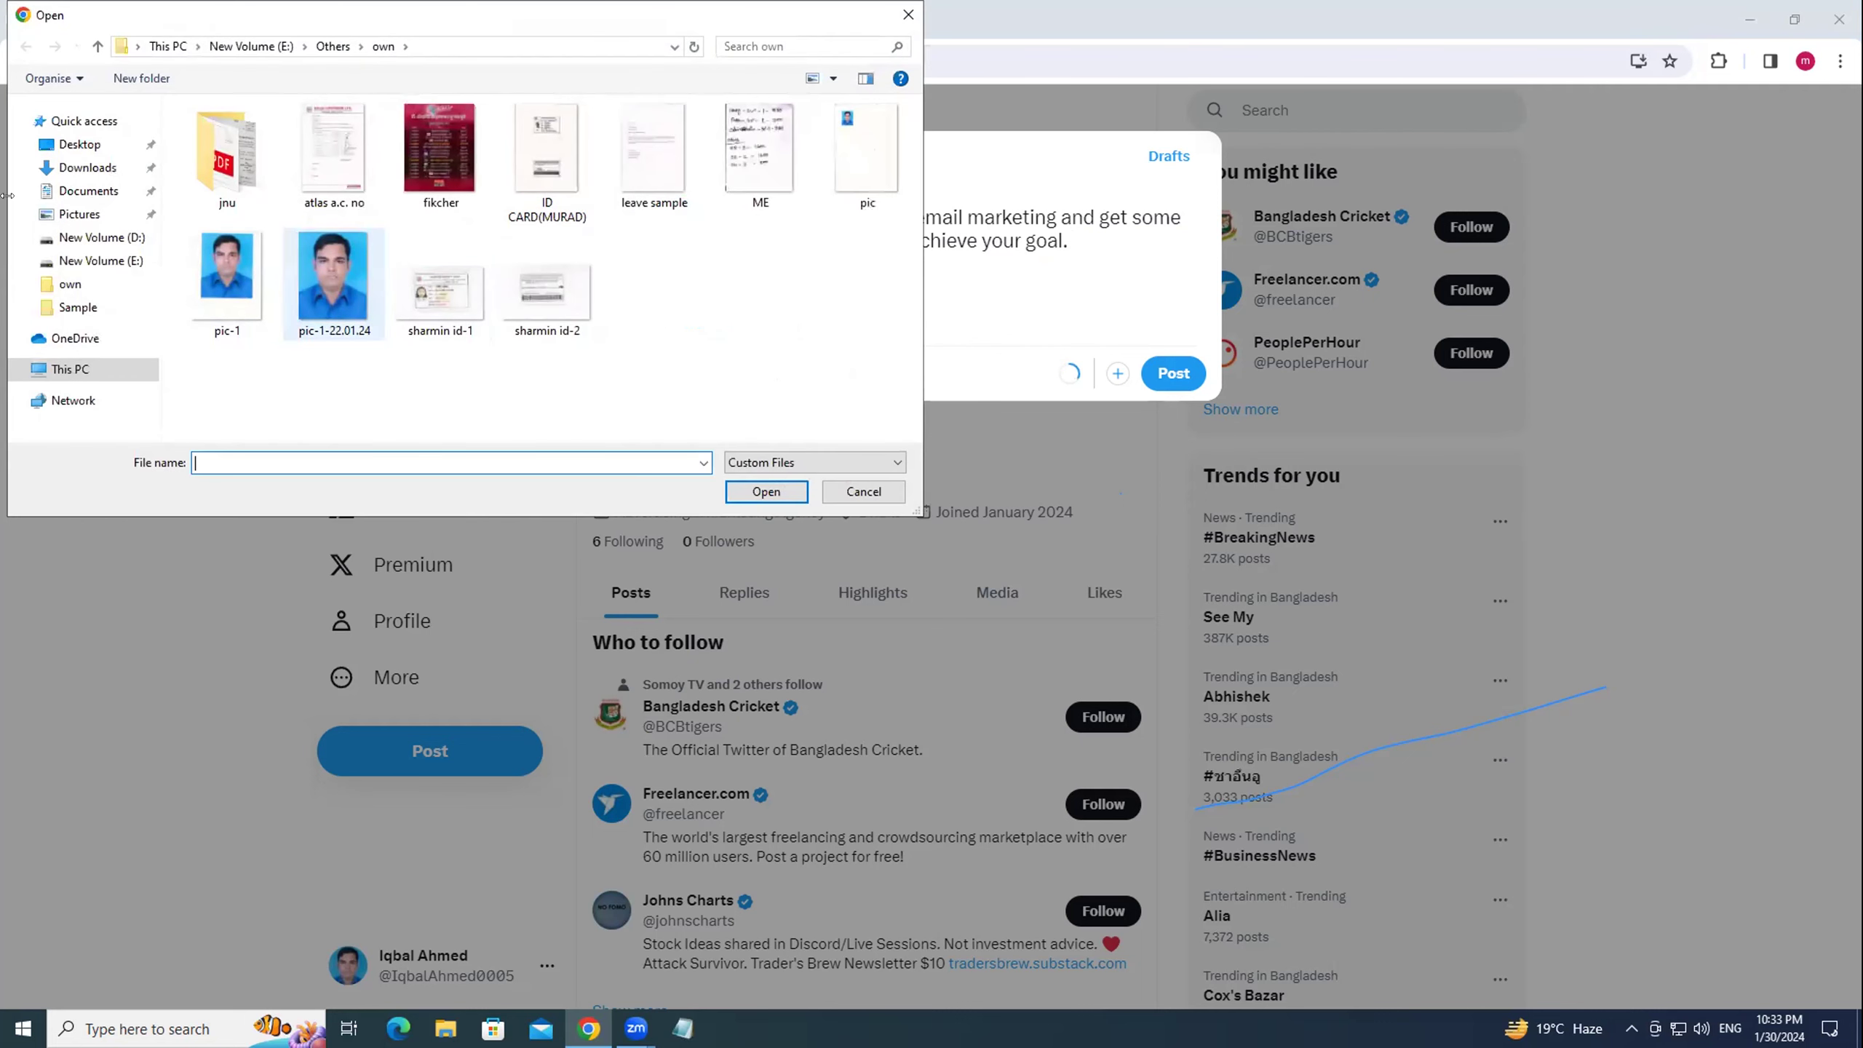
Attach the Lead Generation image from the Downloads folder to the post.
click(81, 168)
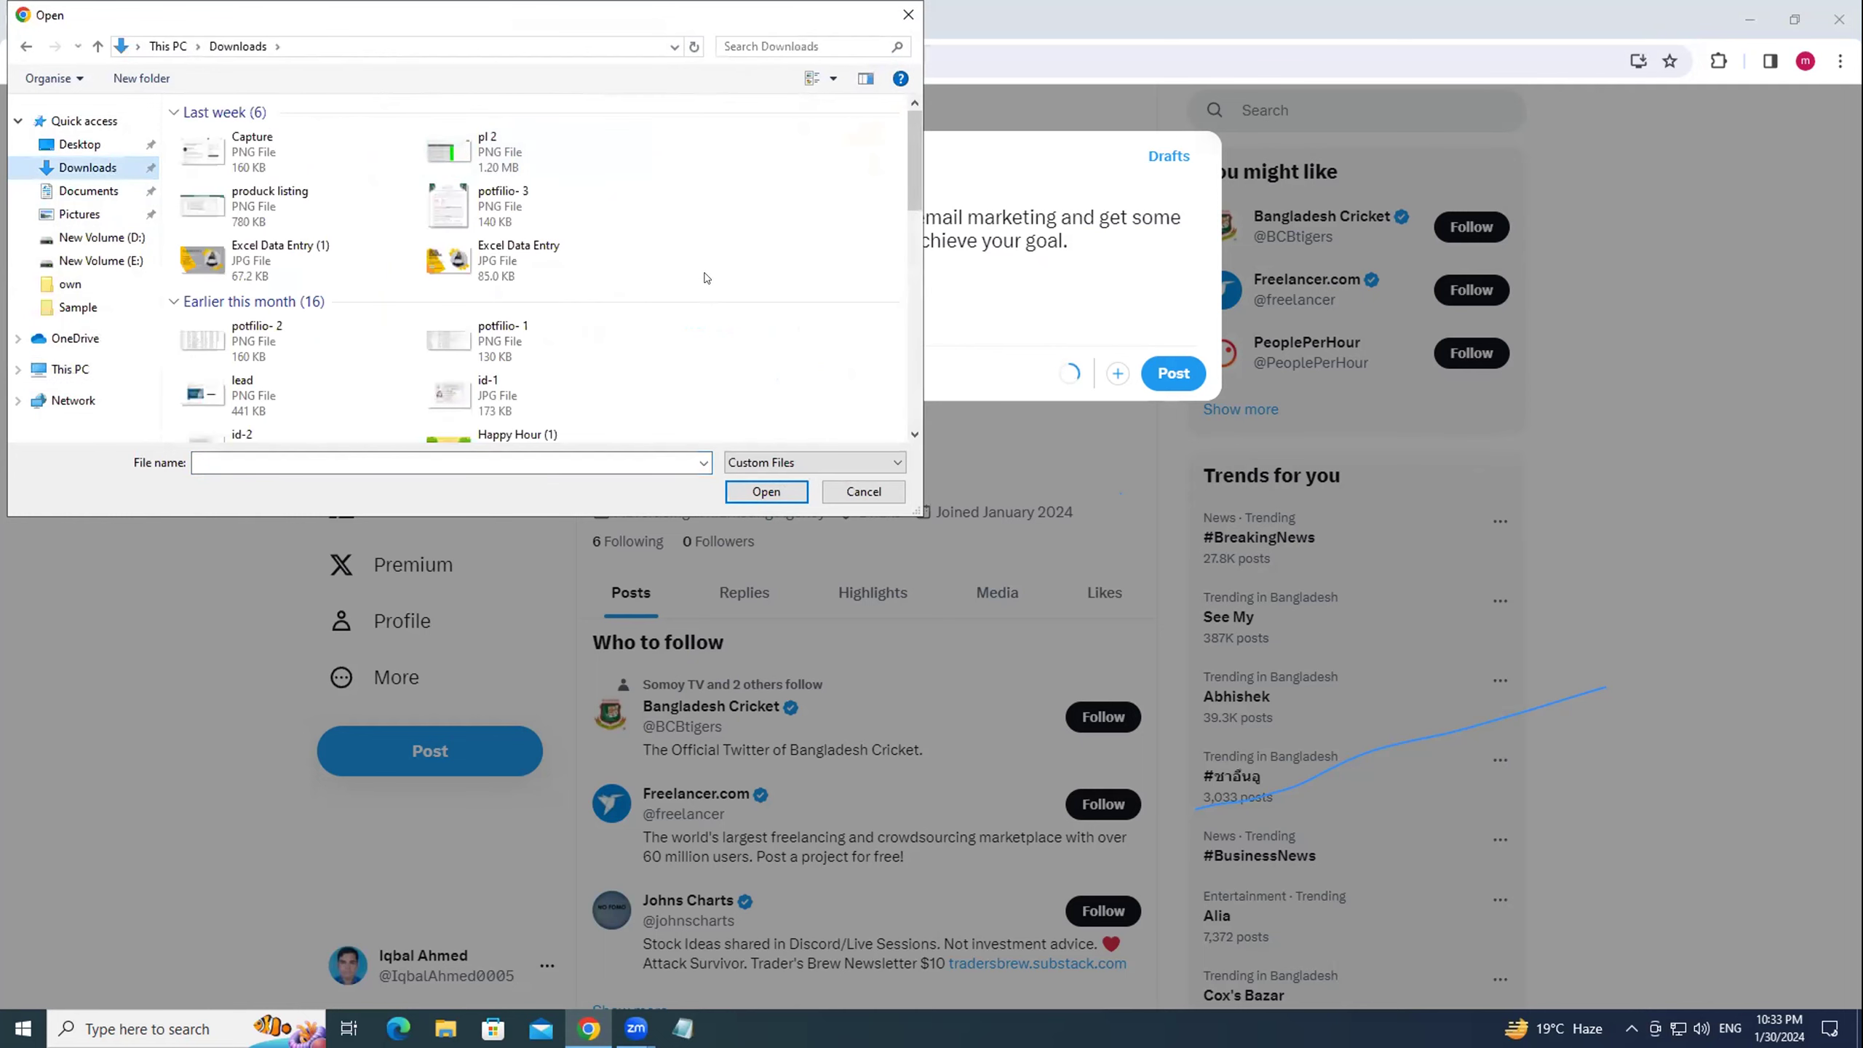
scroll(408, 272, down, 2)
click(455, 352)
click(766, 491)
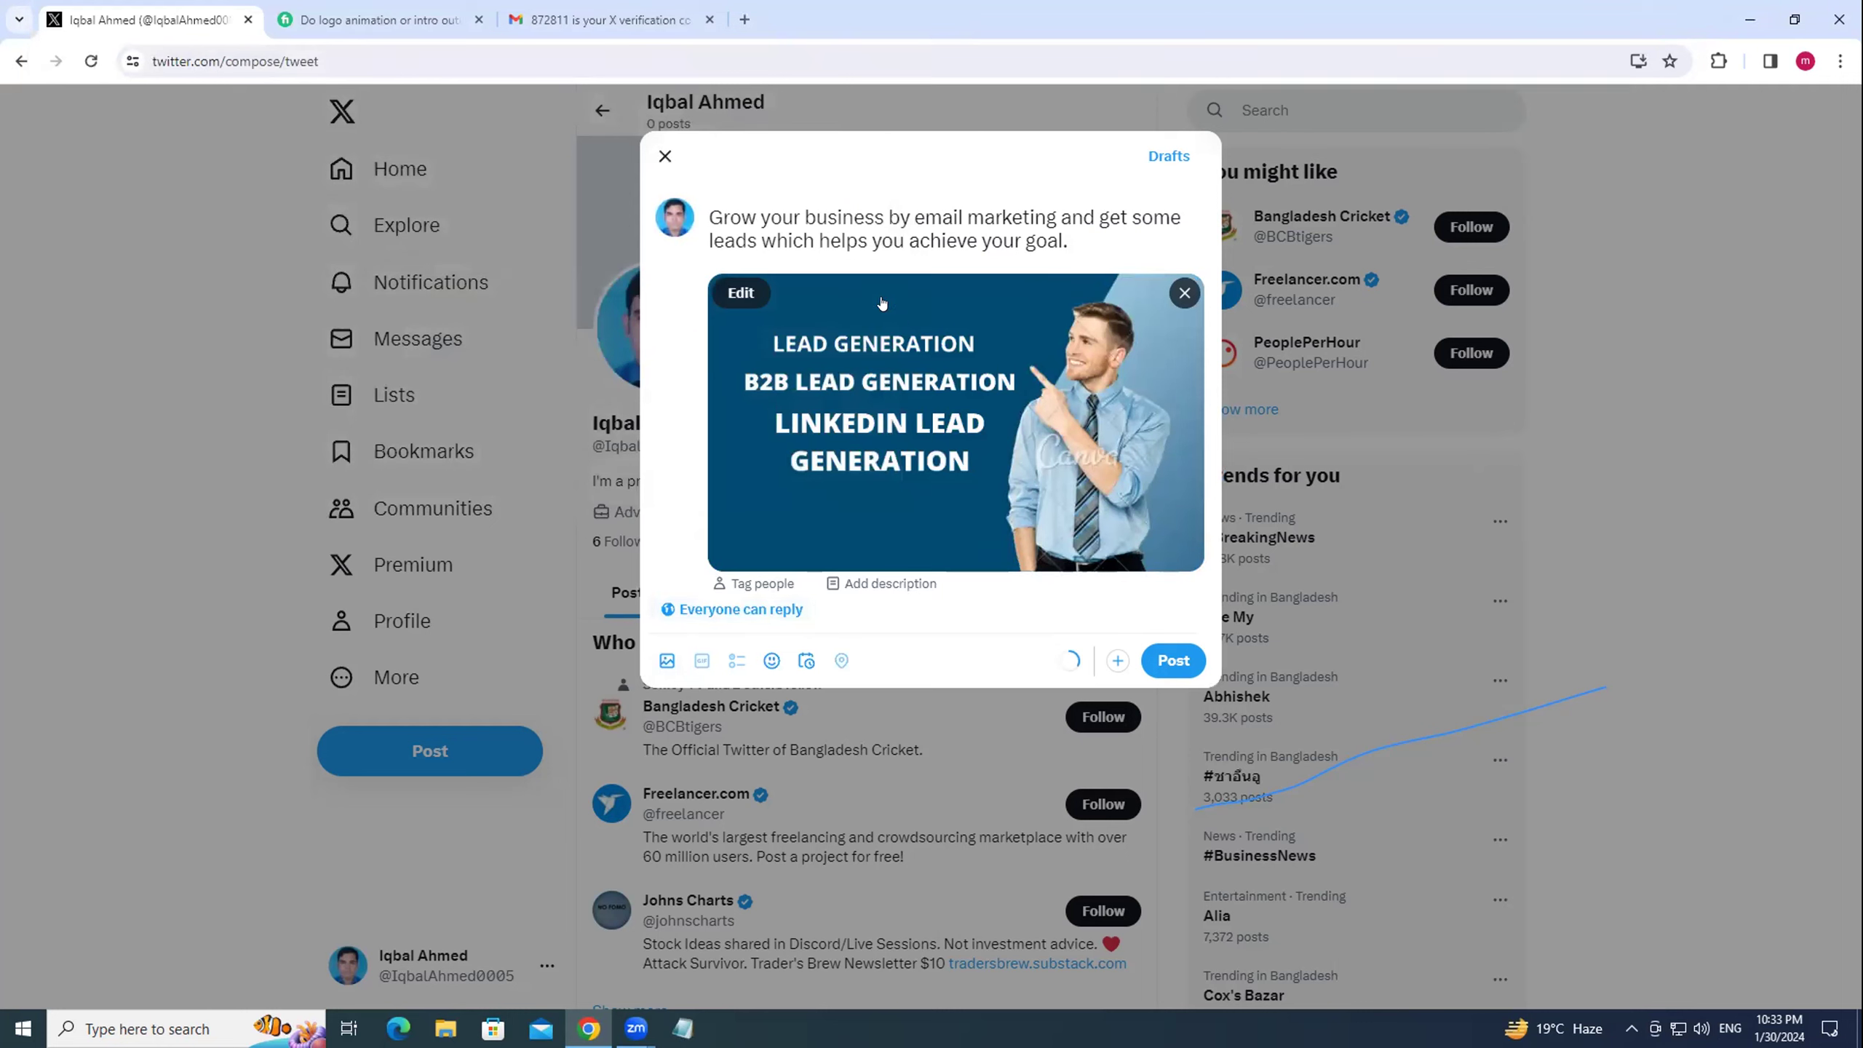
Add a new line reading 'Order her' below the sentence.
click(1074, 229)
key(Return)
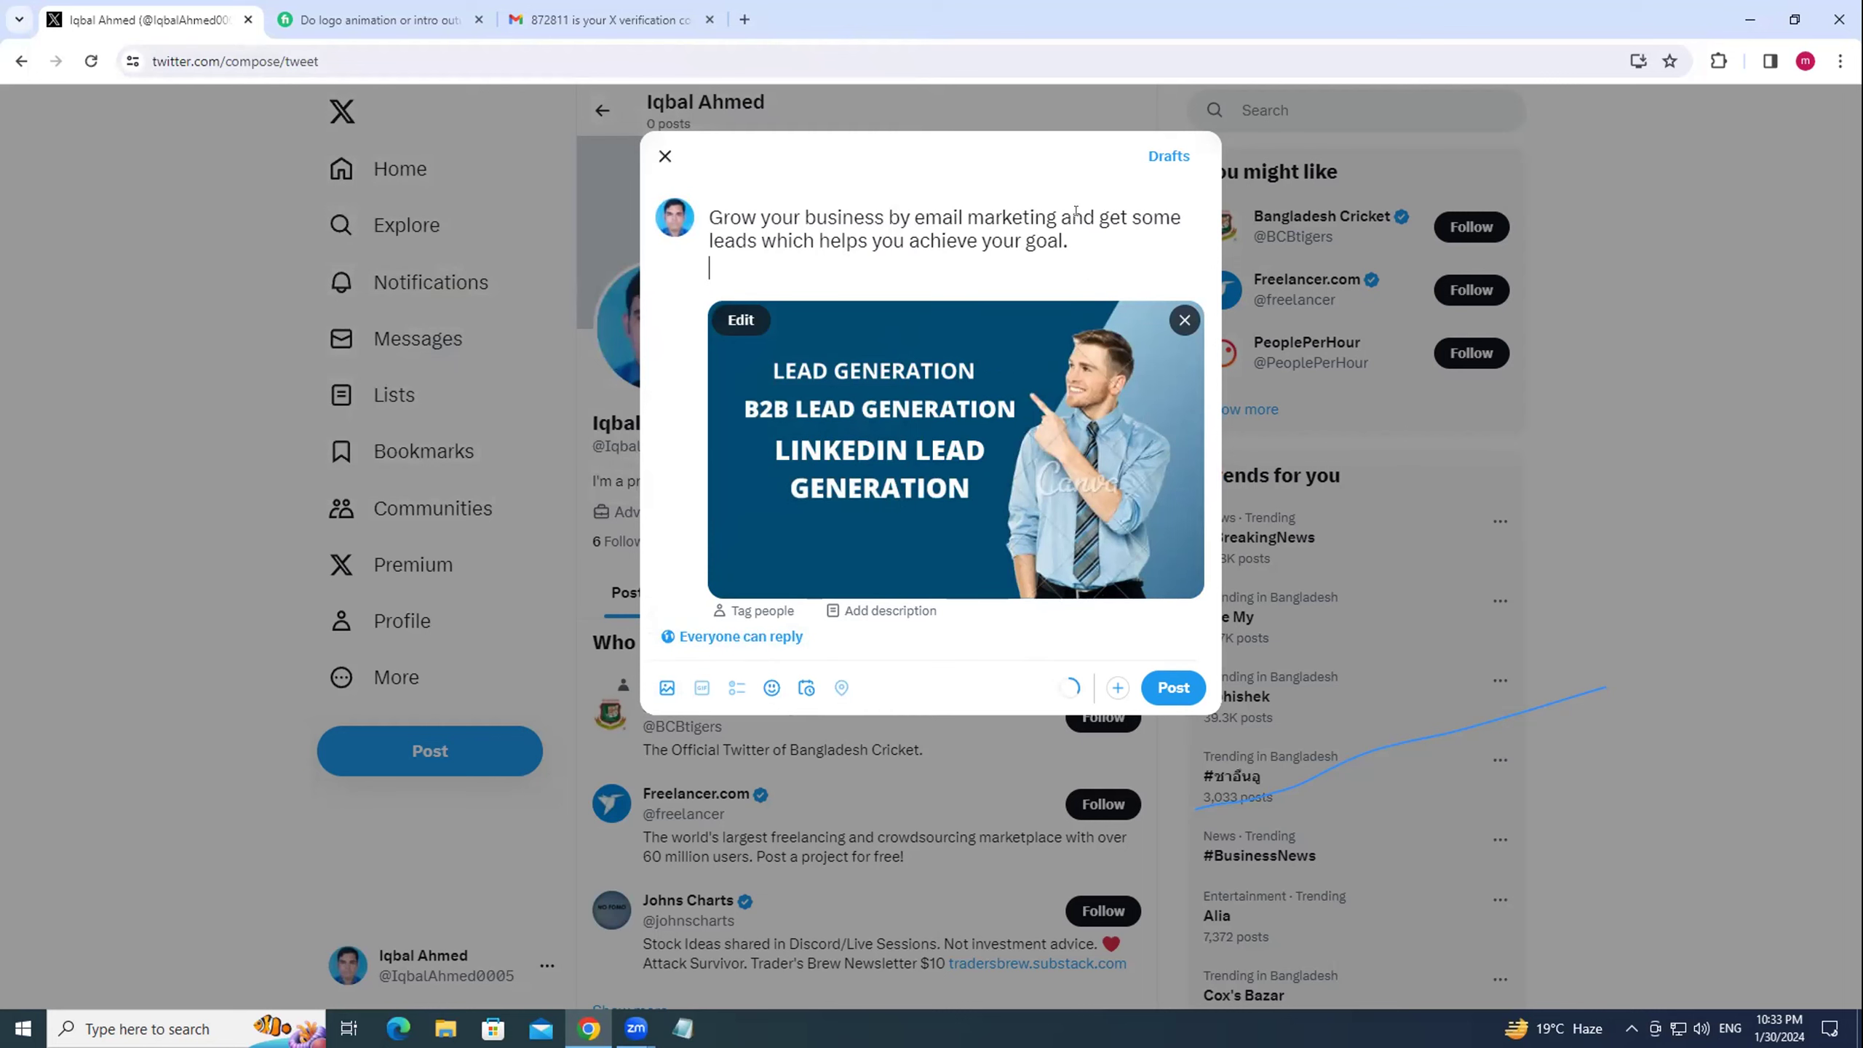
text(Order here :)
Copy the b2b lead generation gig's share link from the Fiverr dashboard, then return to X.
click(366, 14)
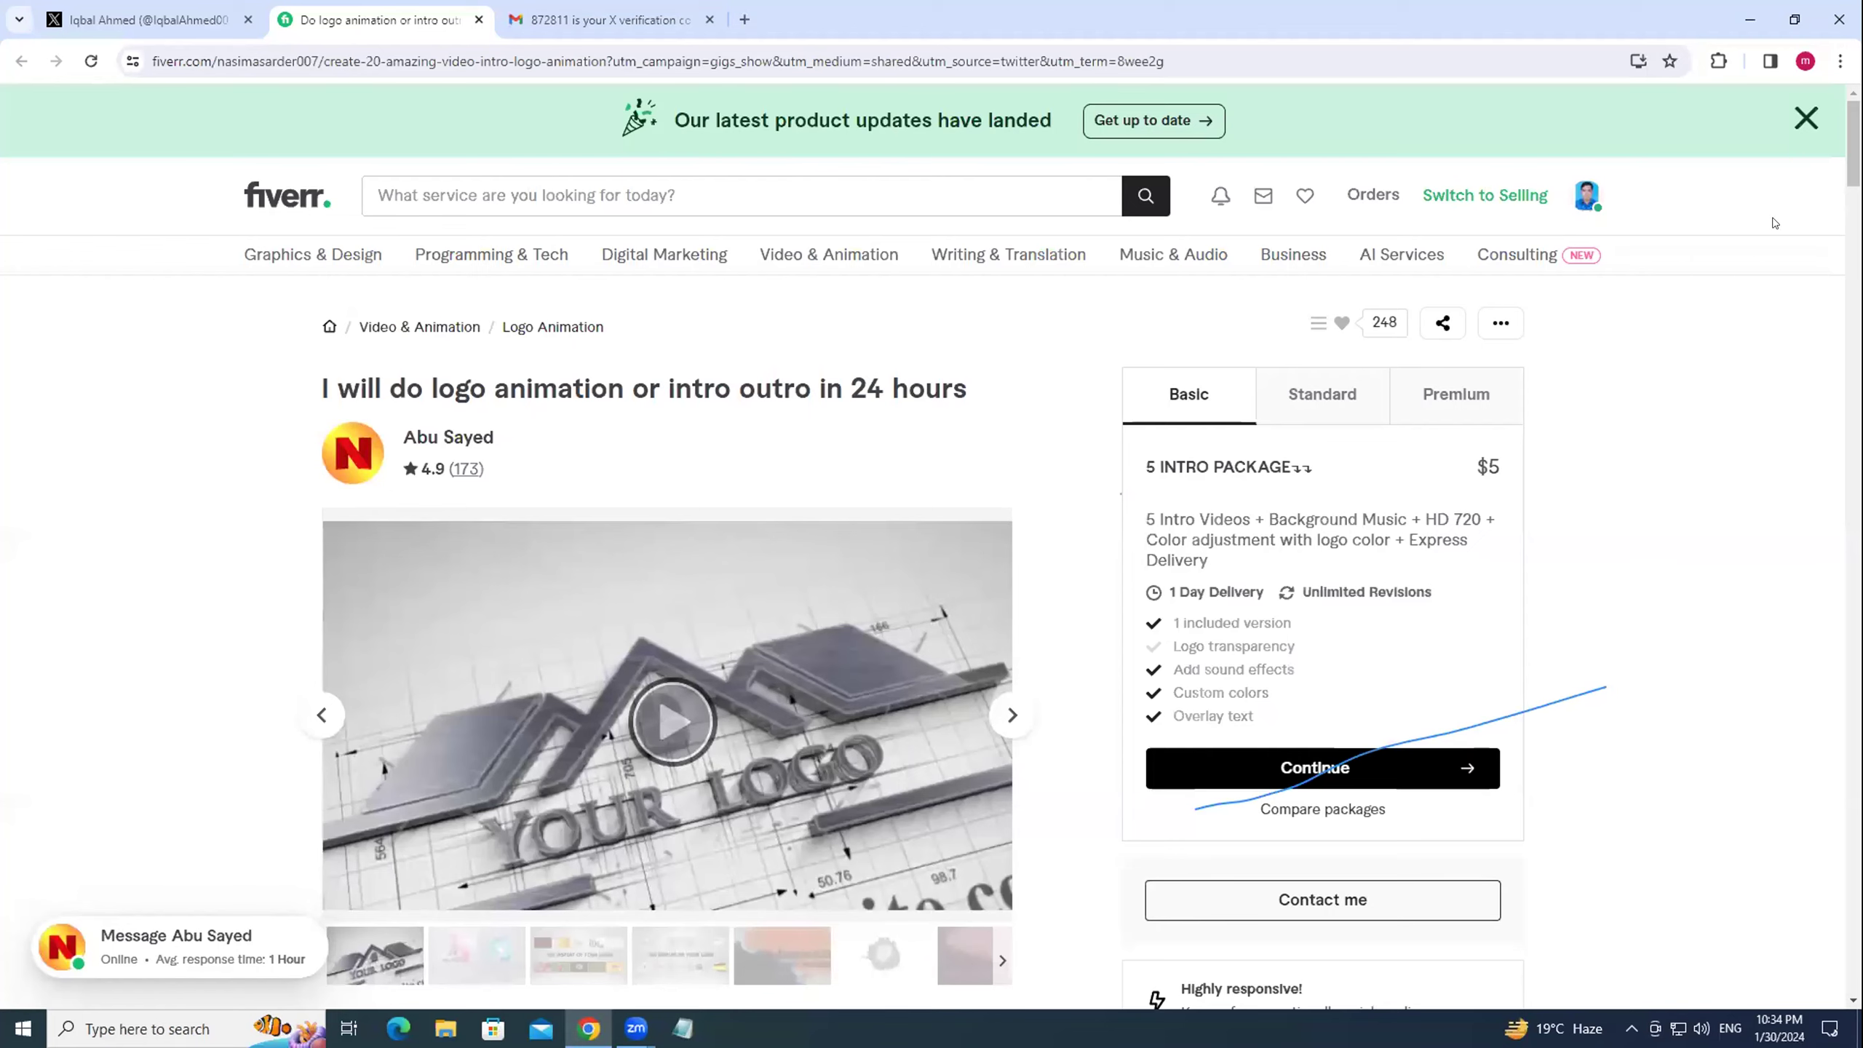
click(1586, 204)
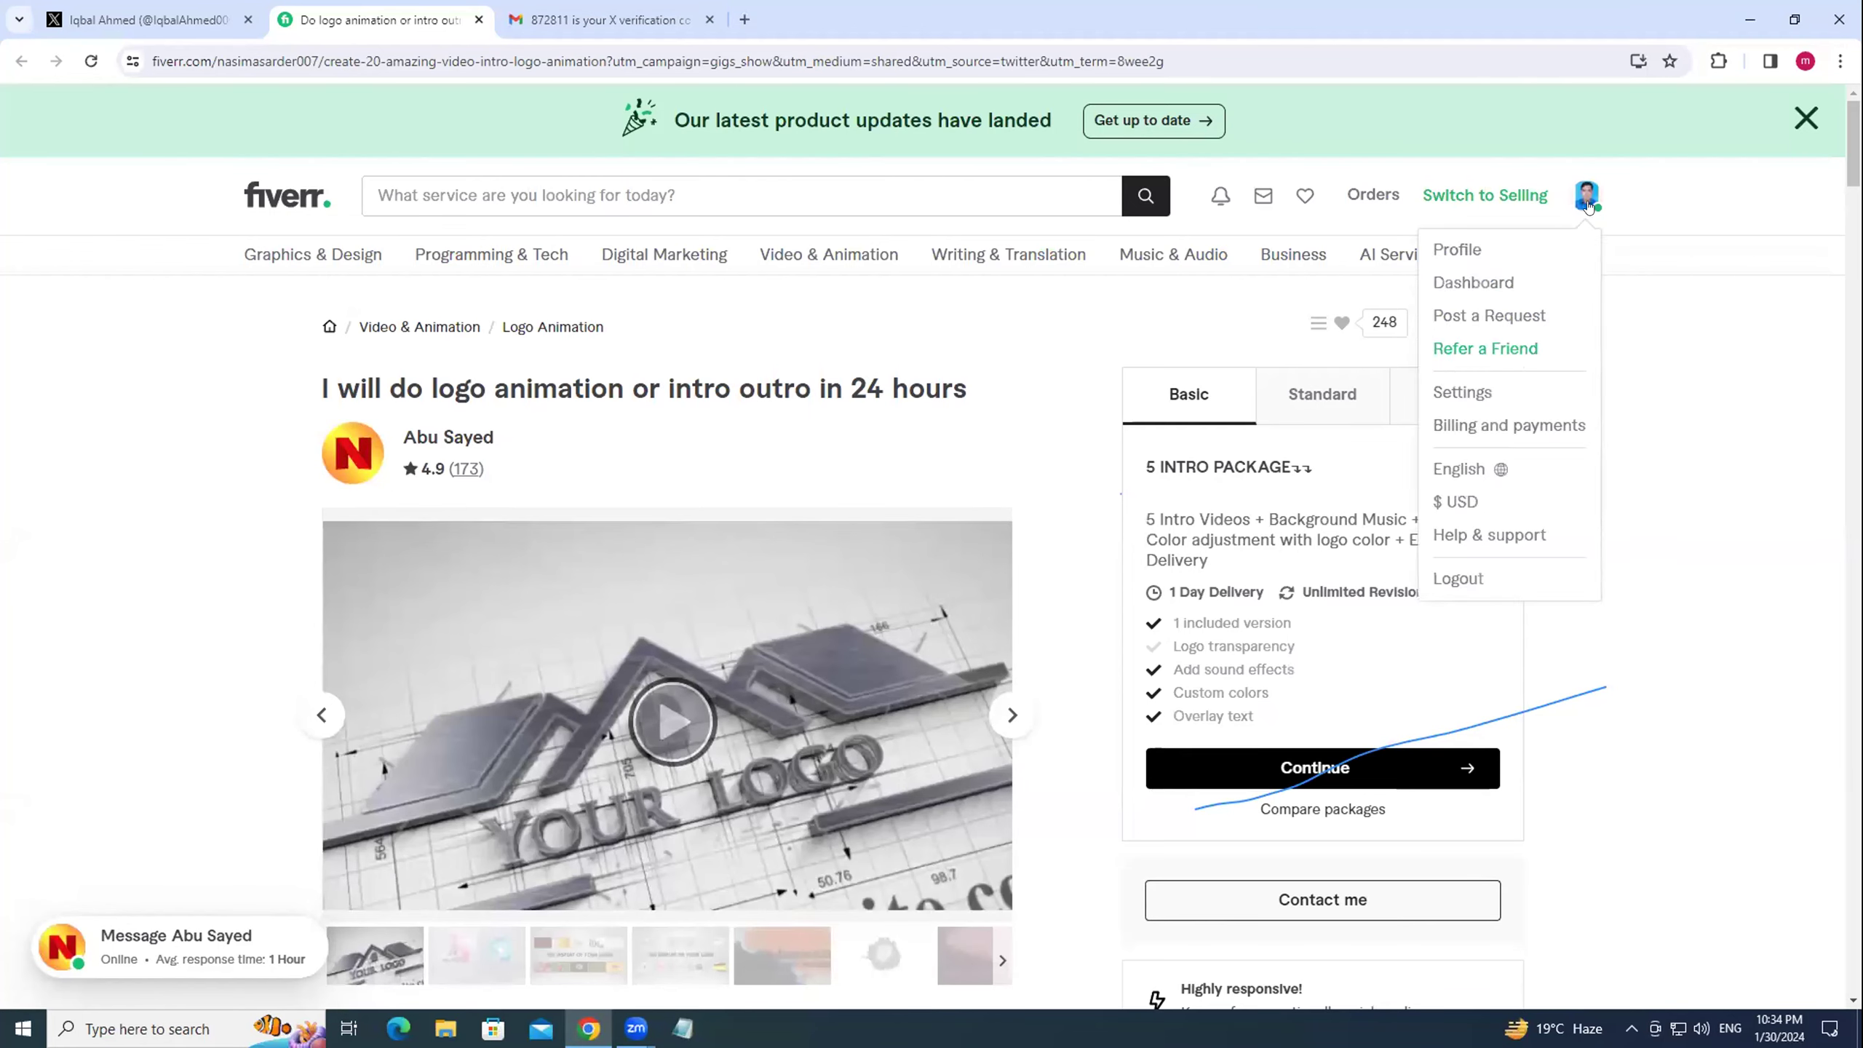
click(1482, 252)
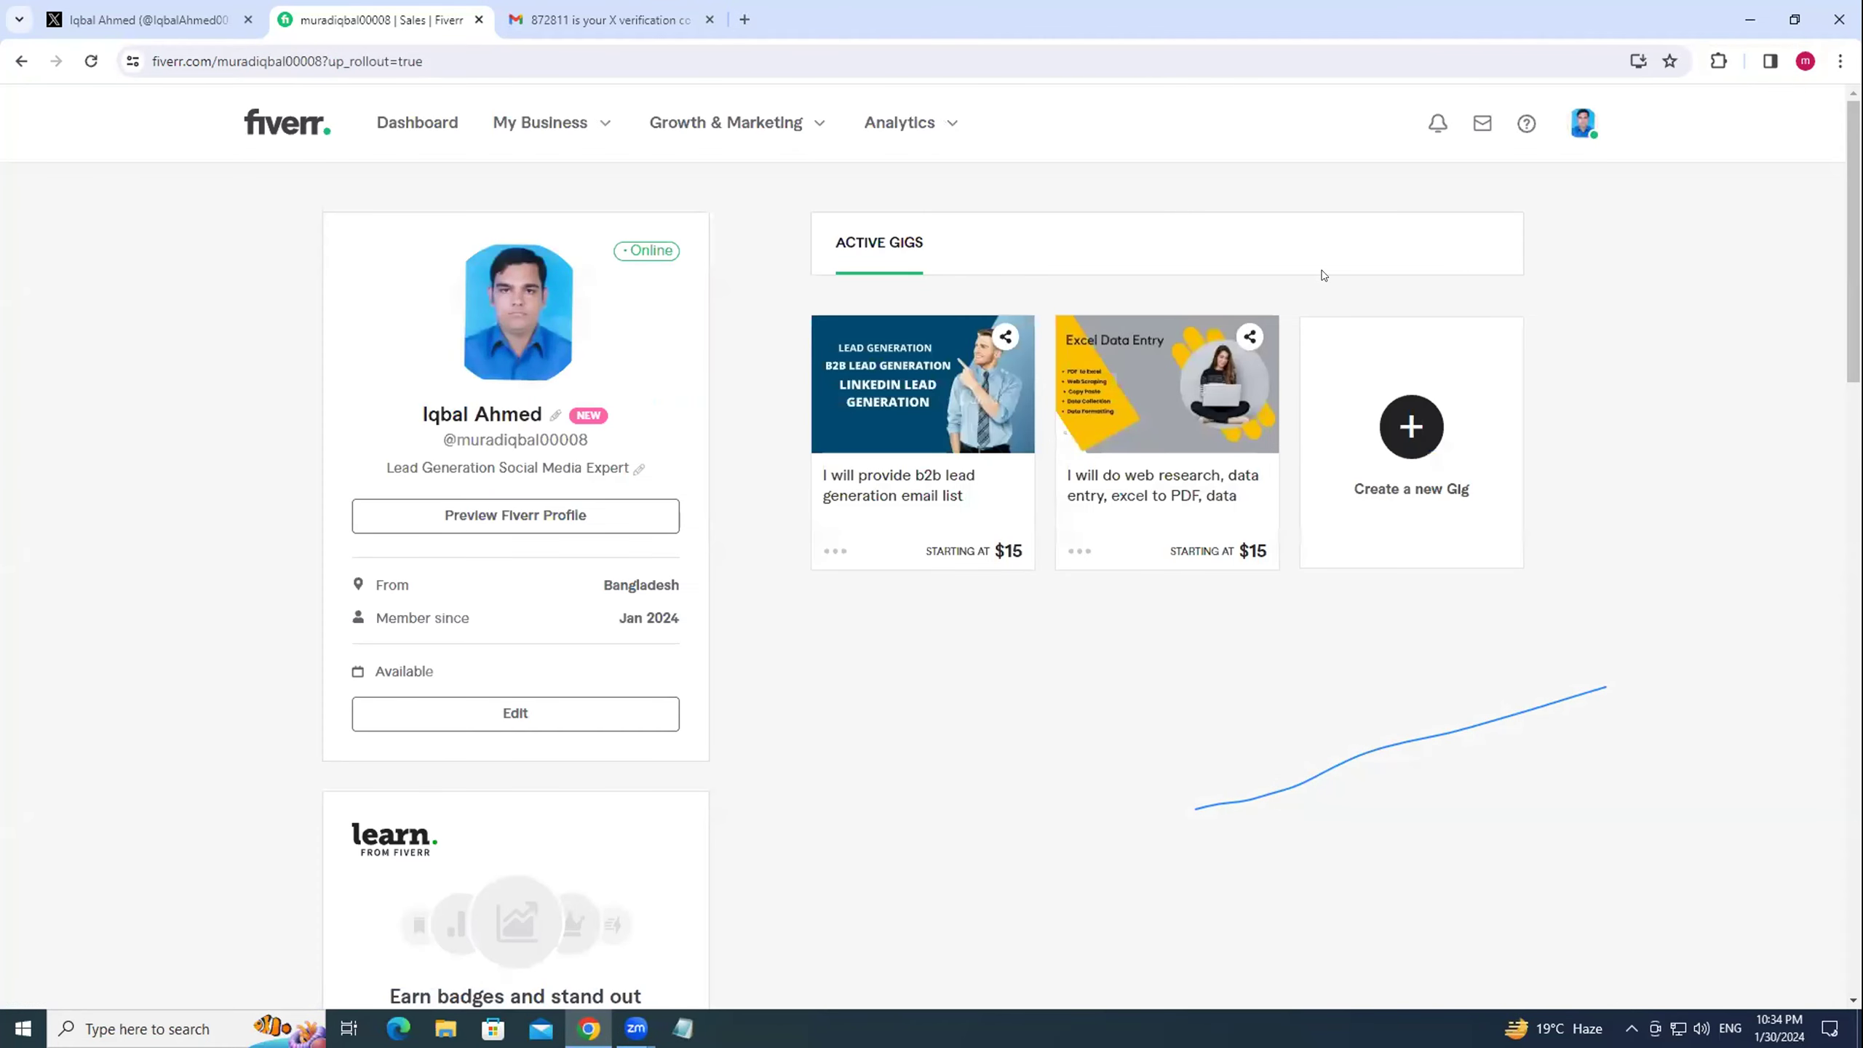
click(893, 481)
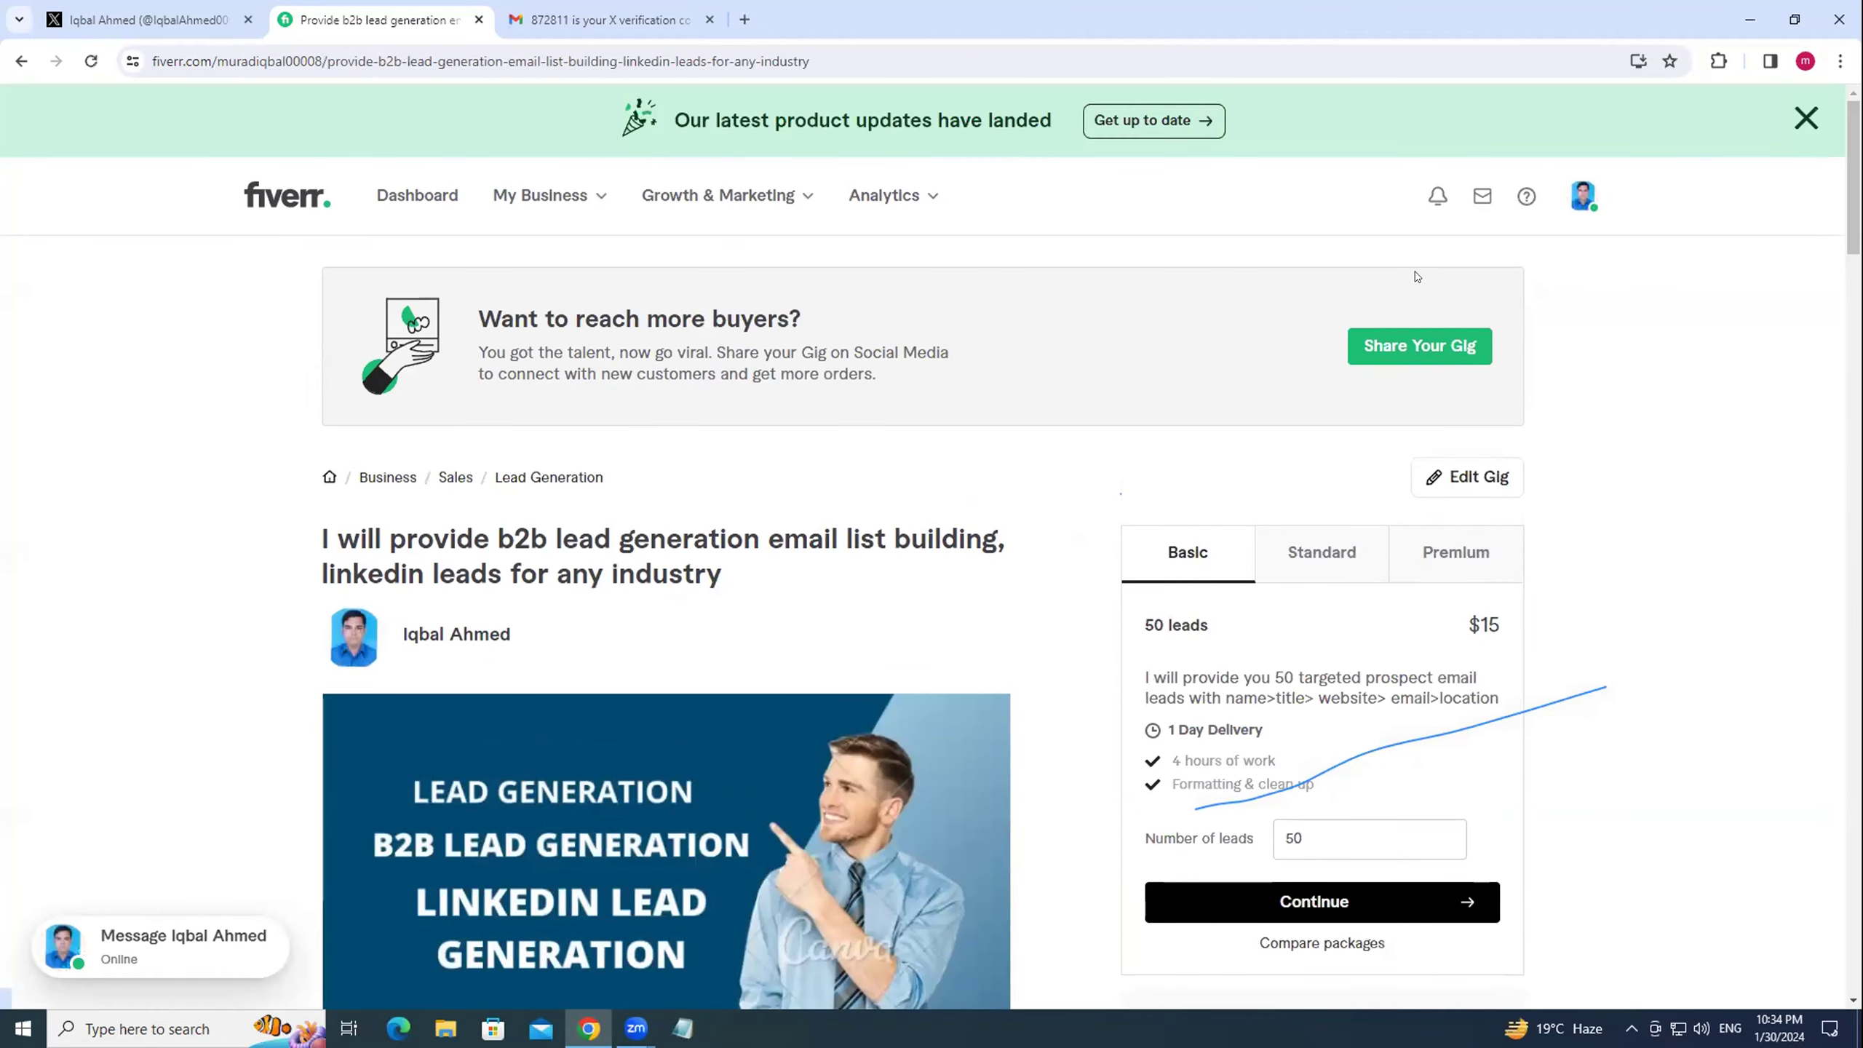
click(1395, 346)
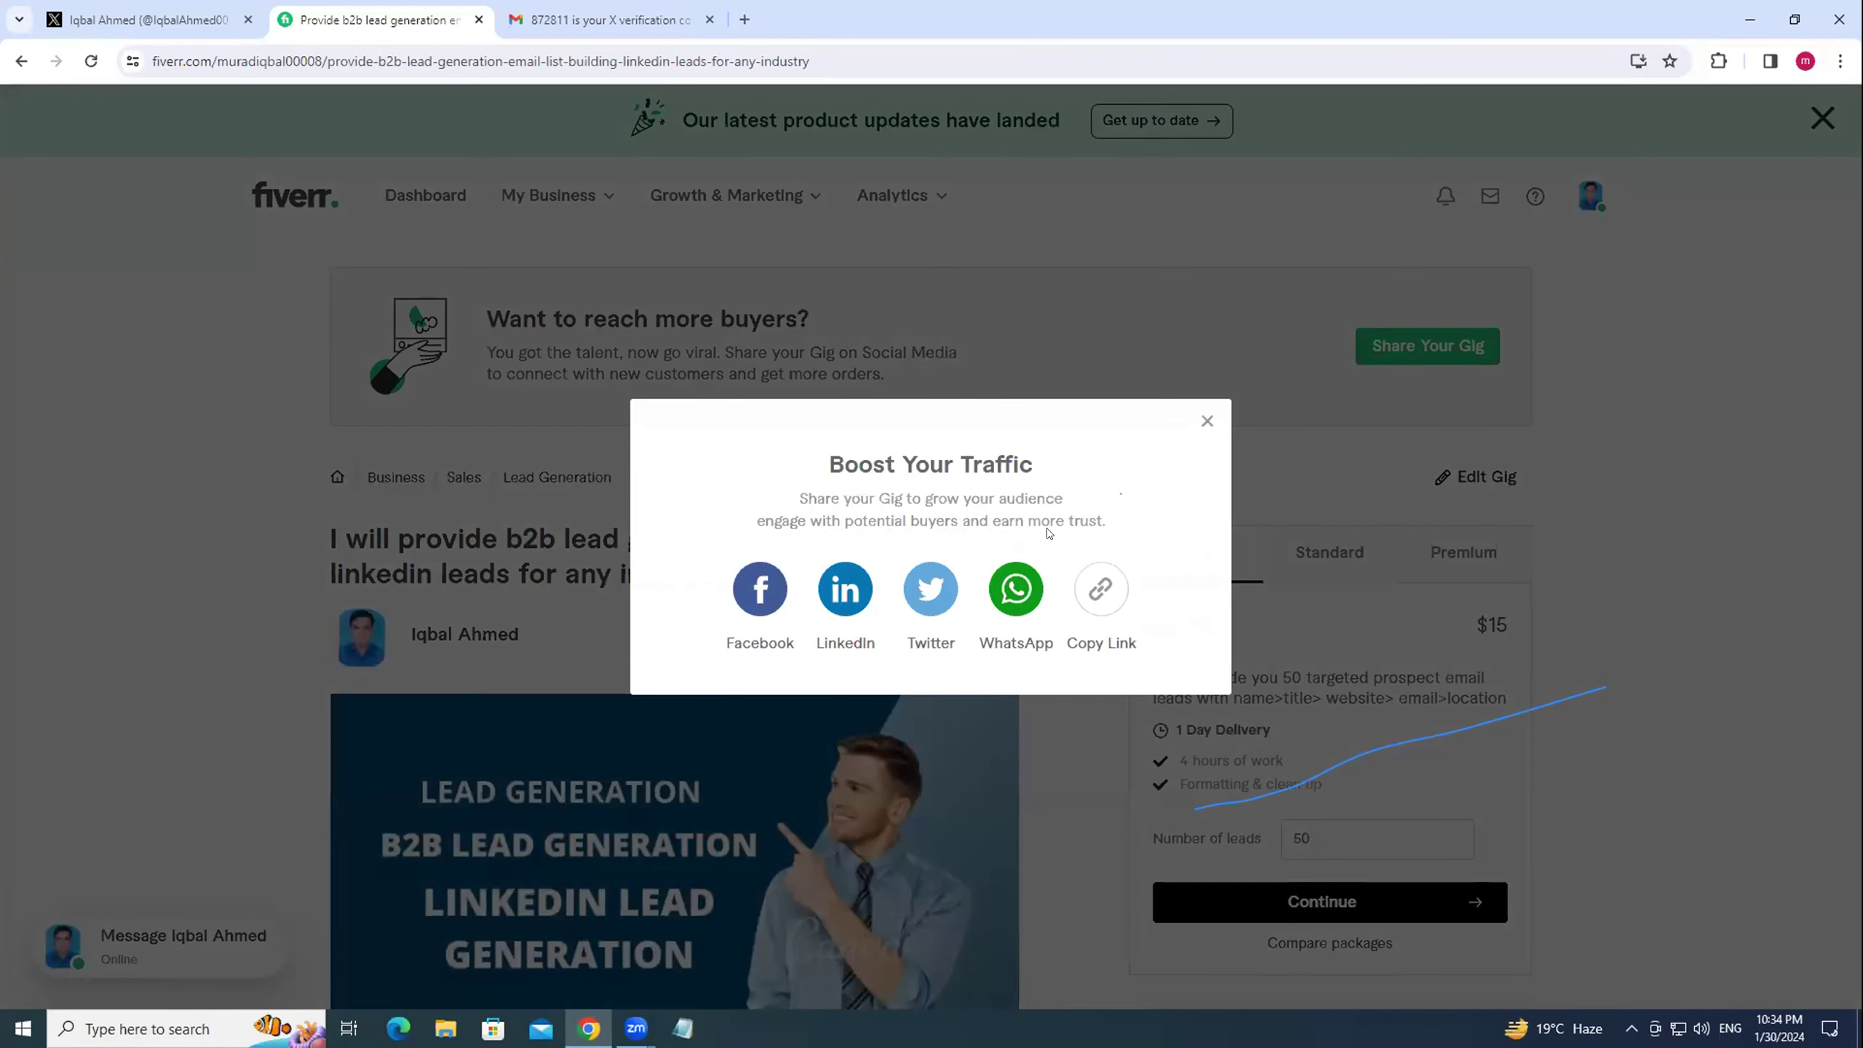
click(1102, 587)
click(142, 11)
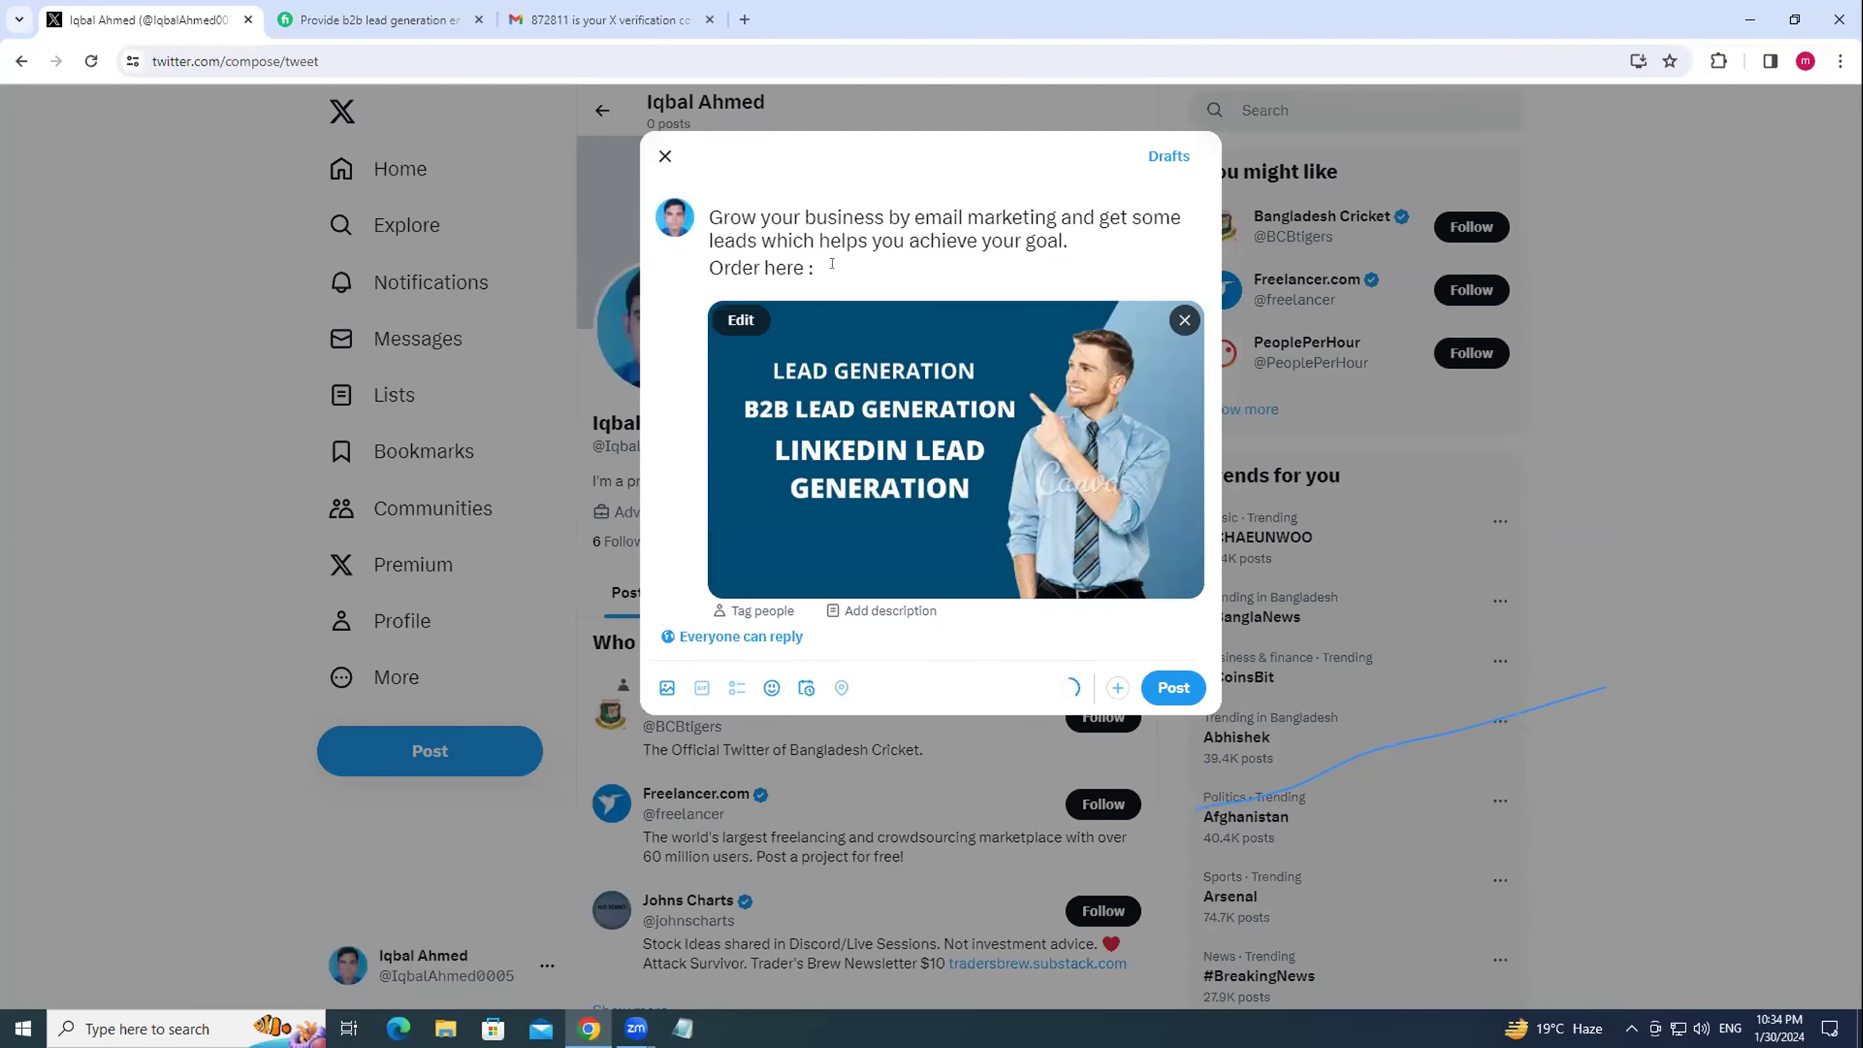
Paste the gig link, then add #LeadGeneration, #b2bleadgeneration and #linkedinleadgeneration hashtags.
key(ctrl+v)
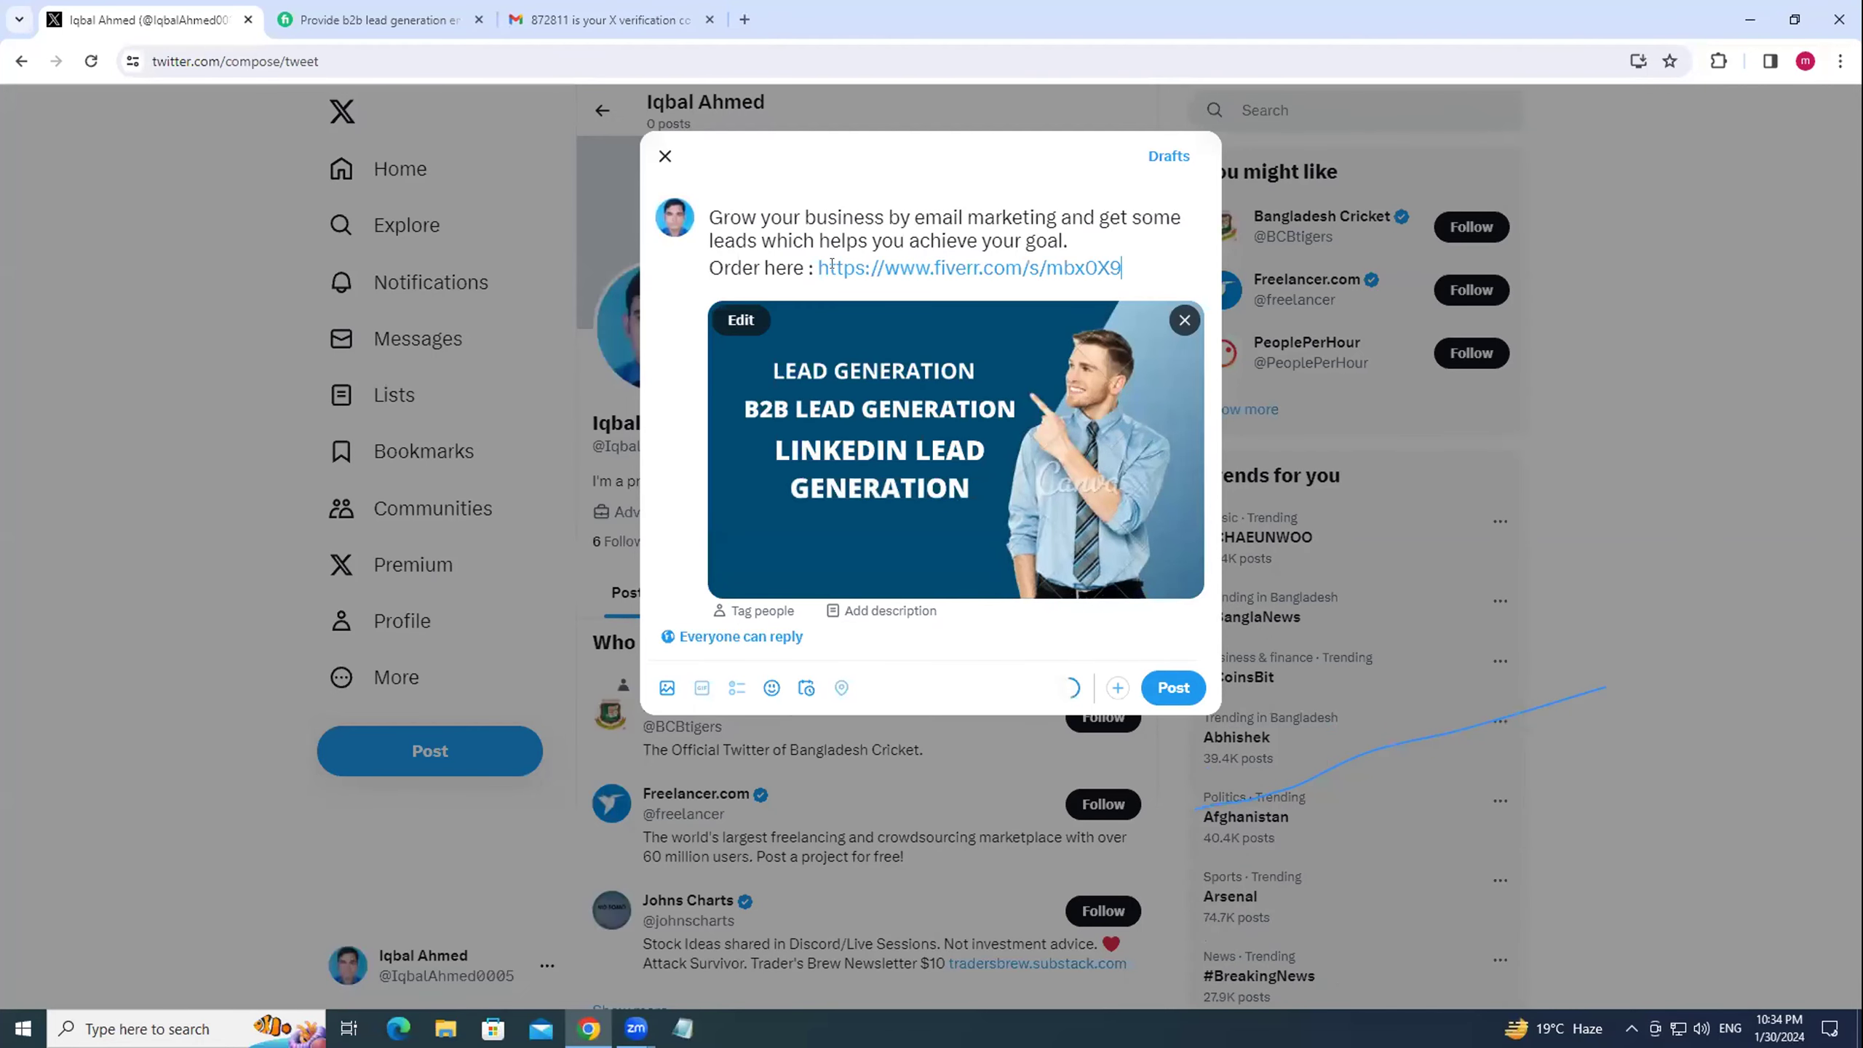
key(Return)
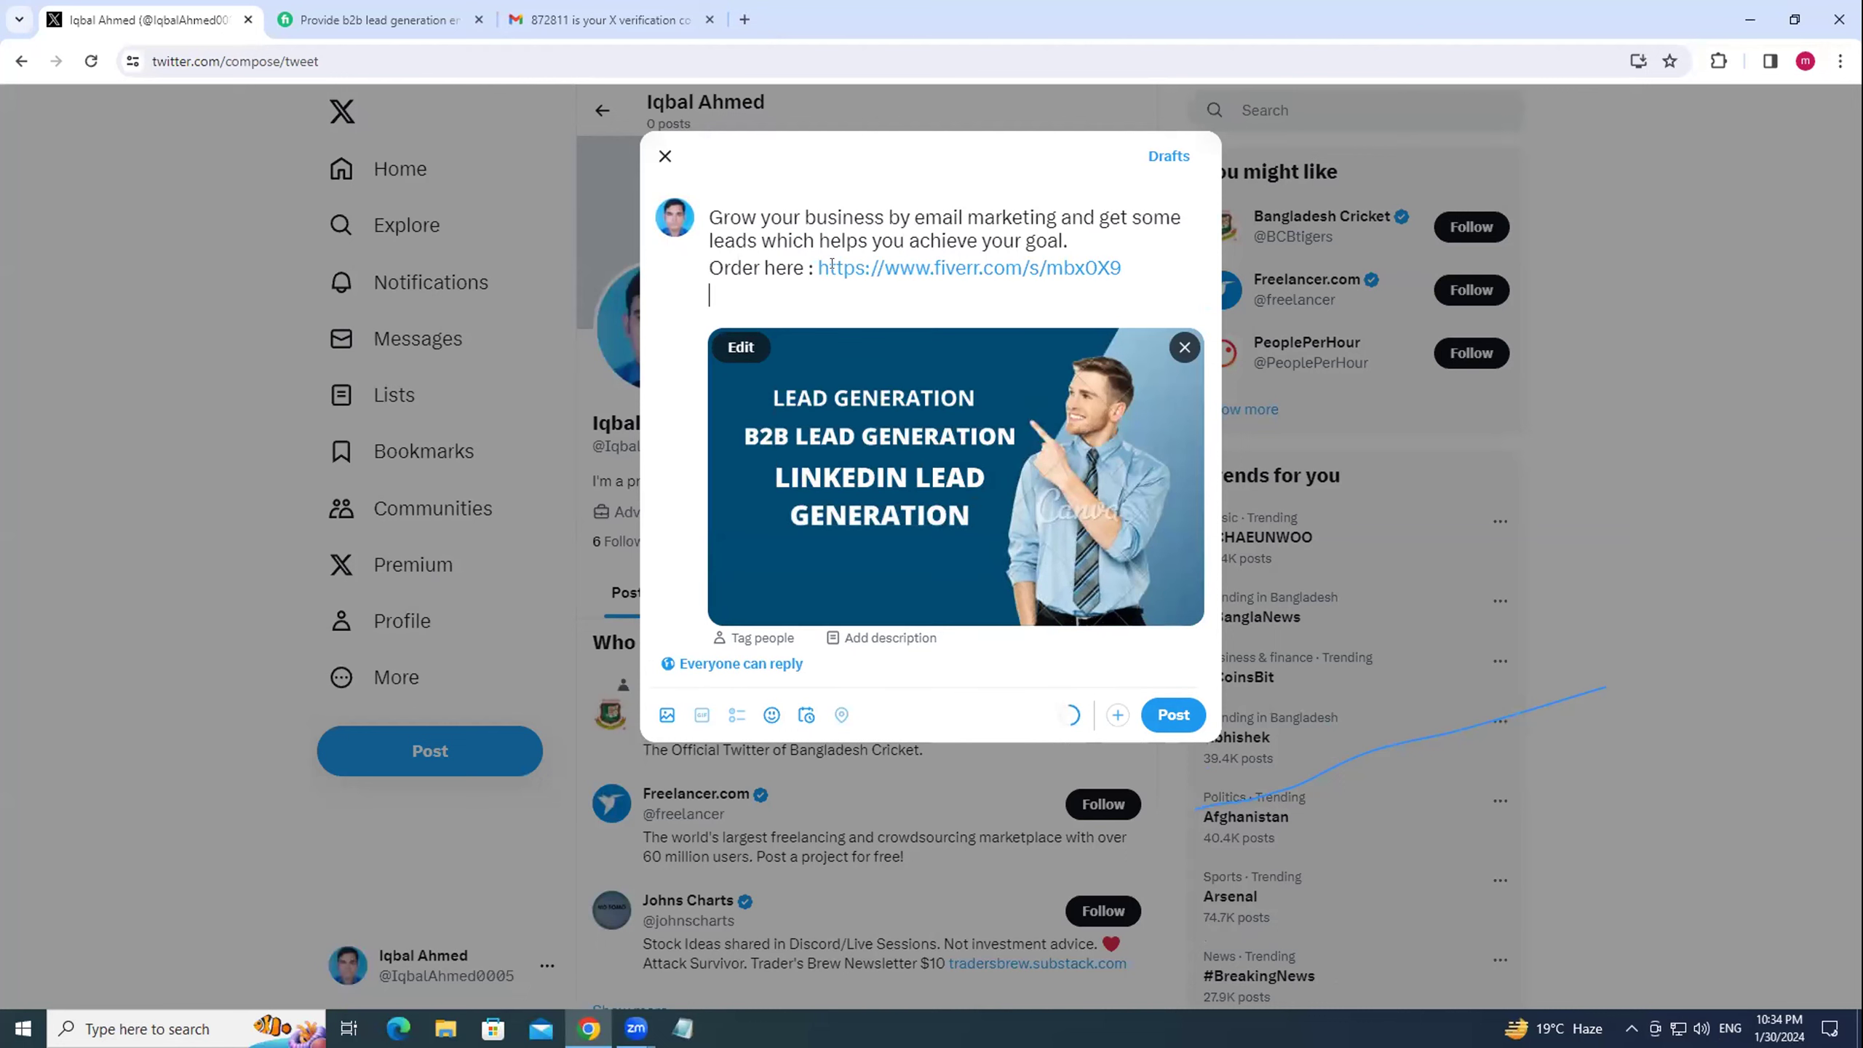
text(#lead)
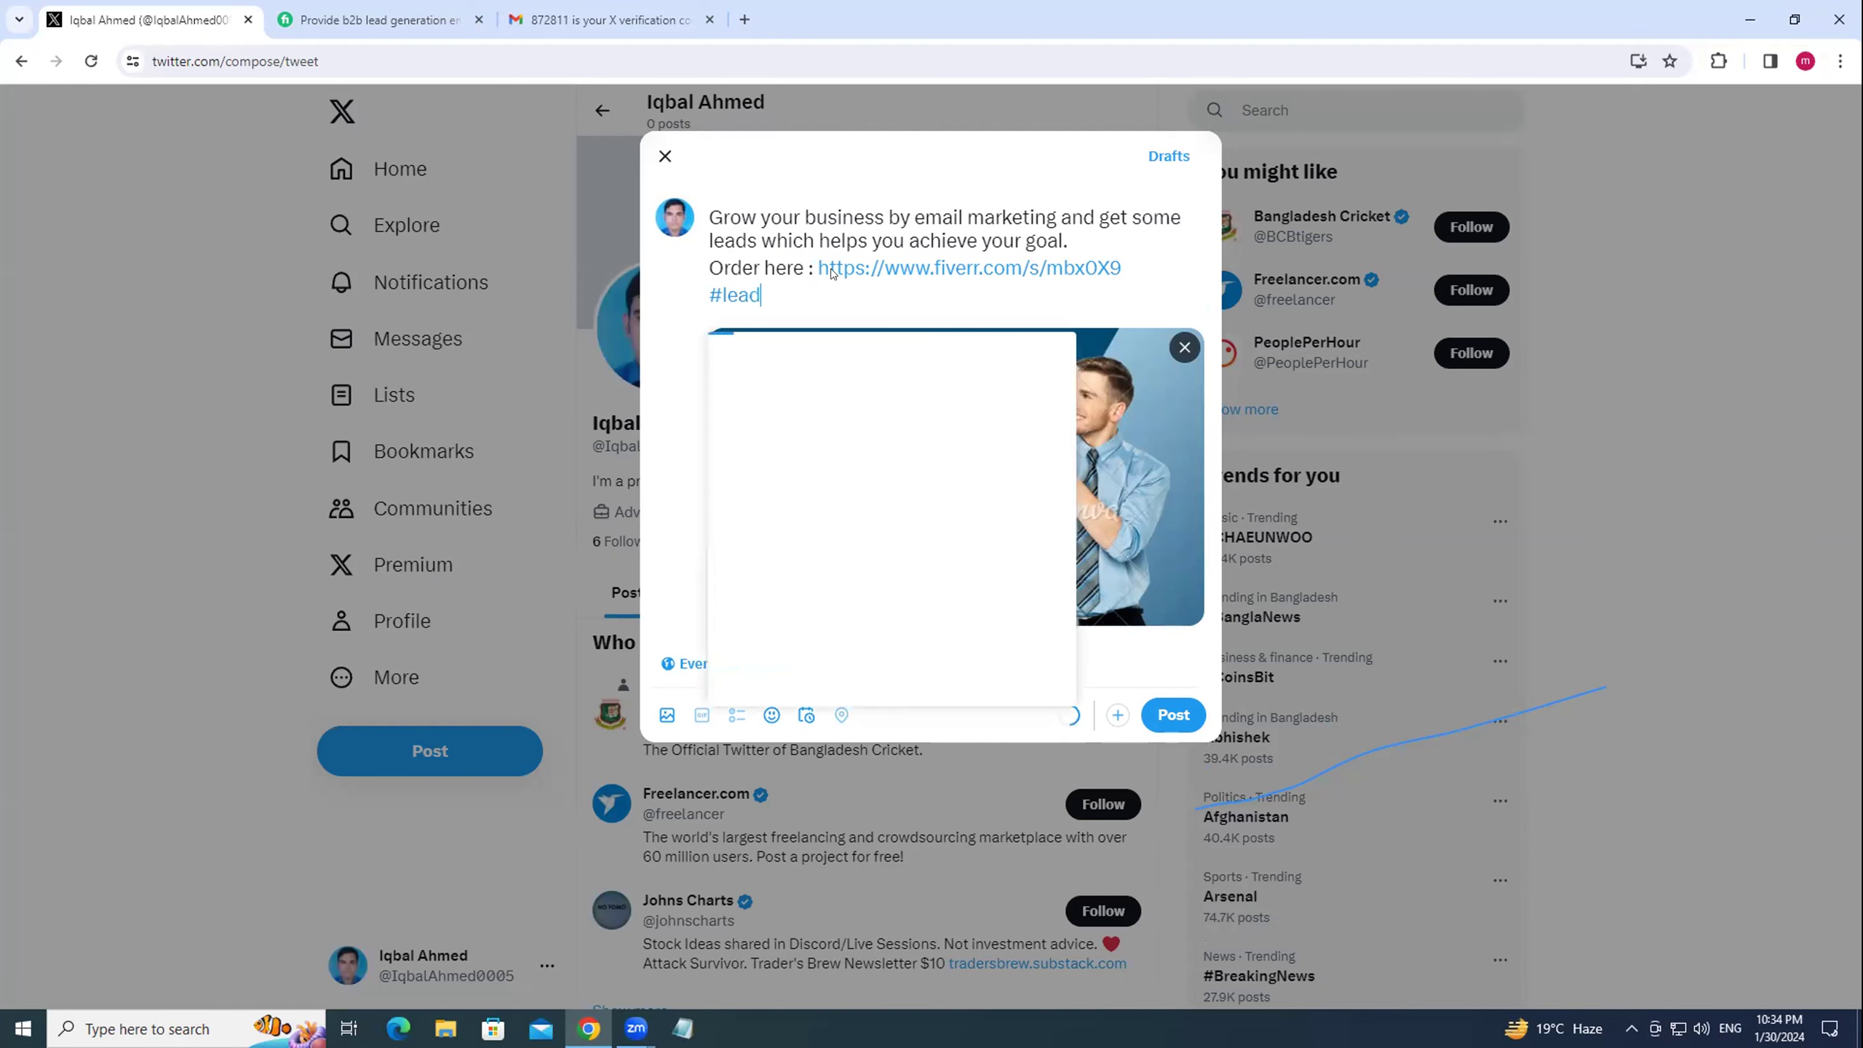
text(generation)
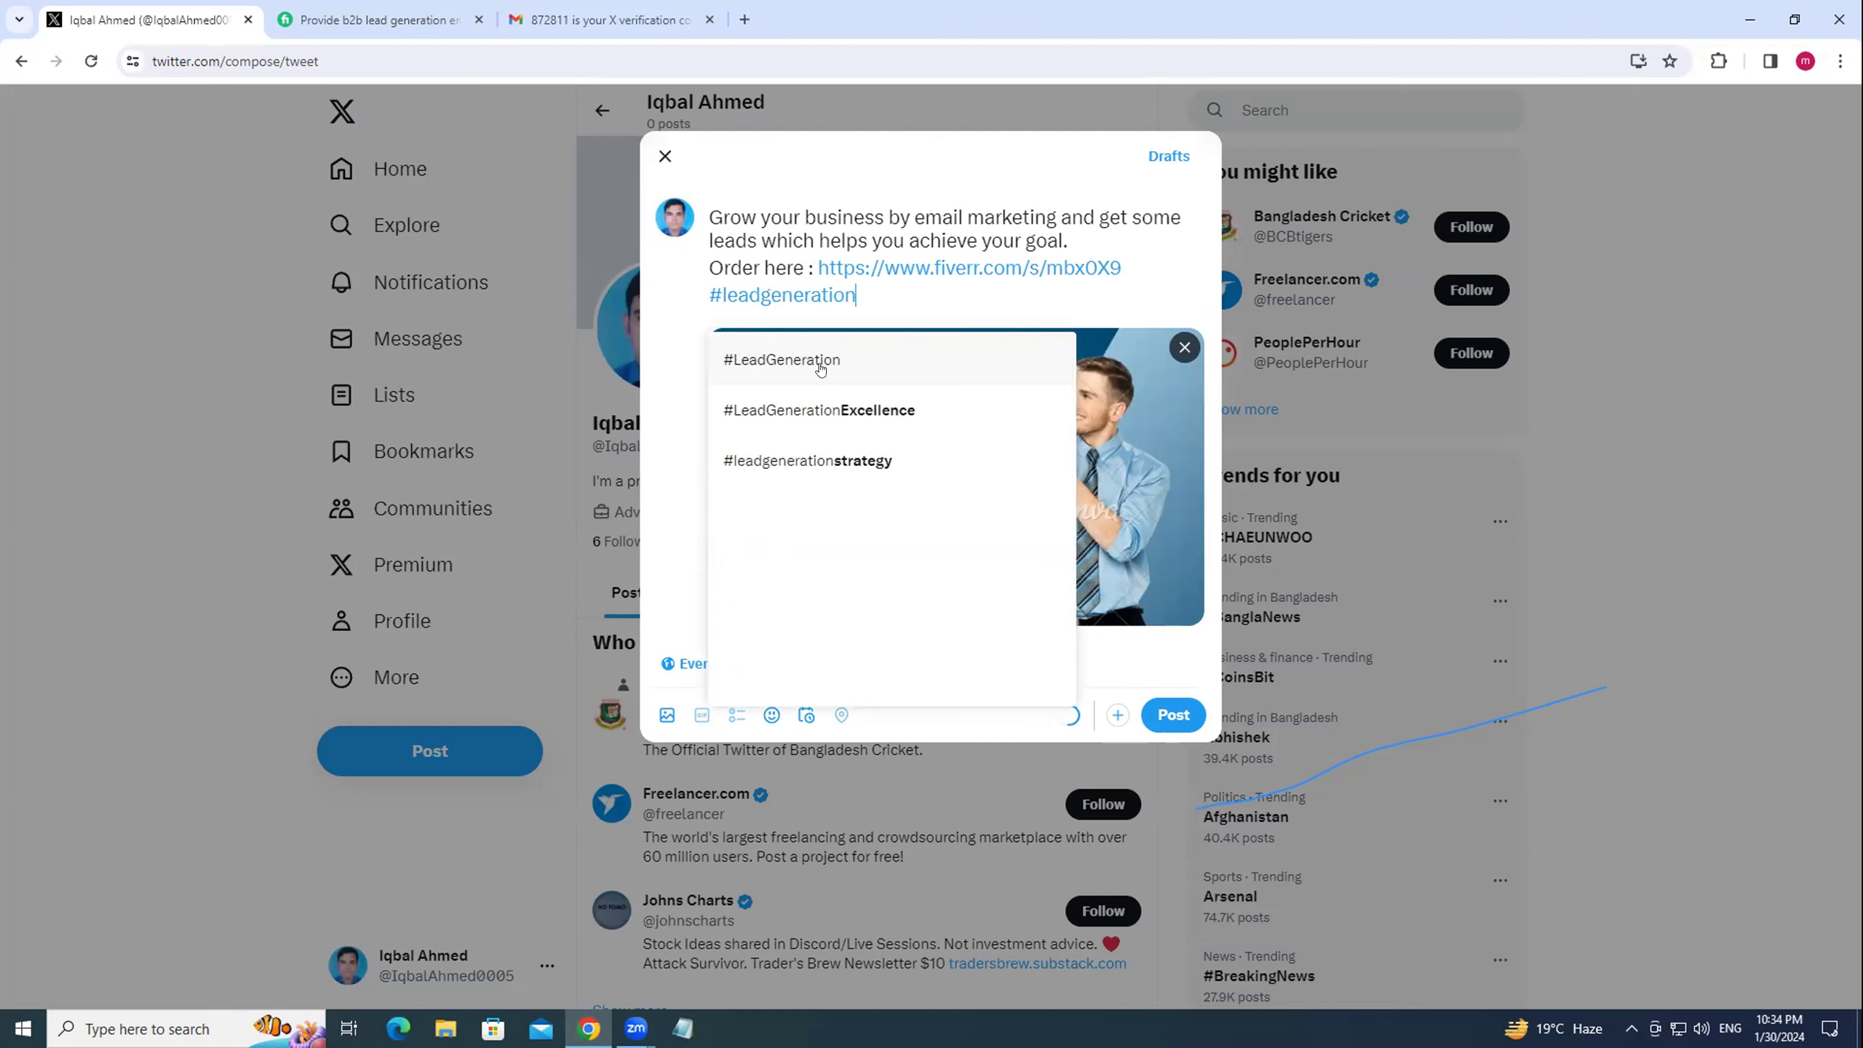
click(1004, 349)
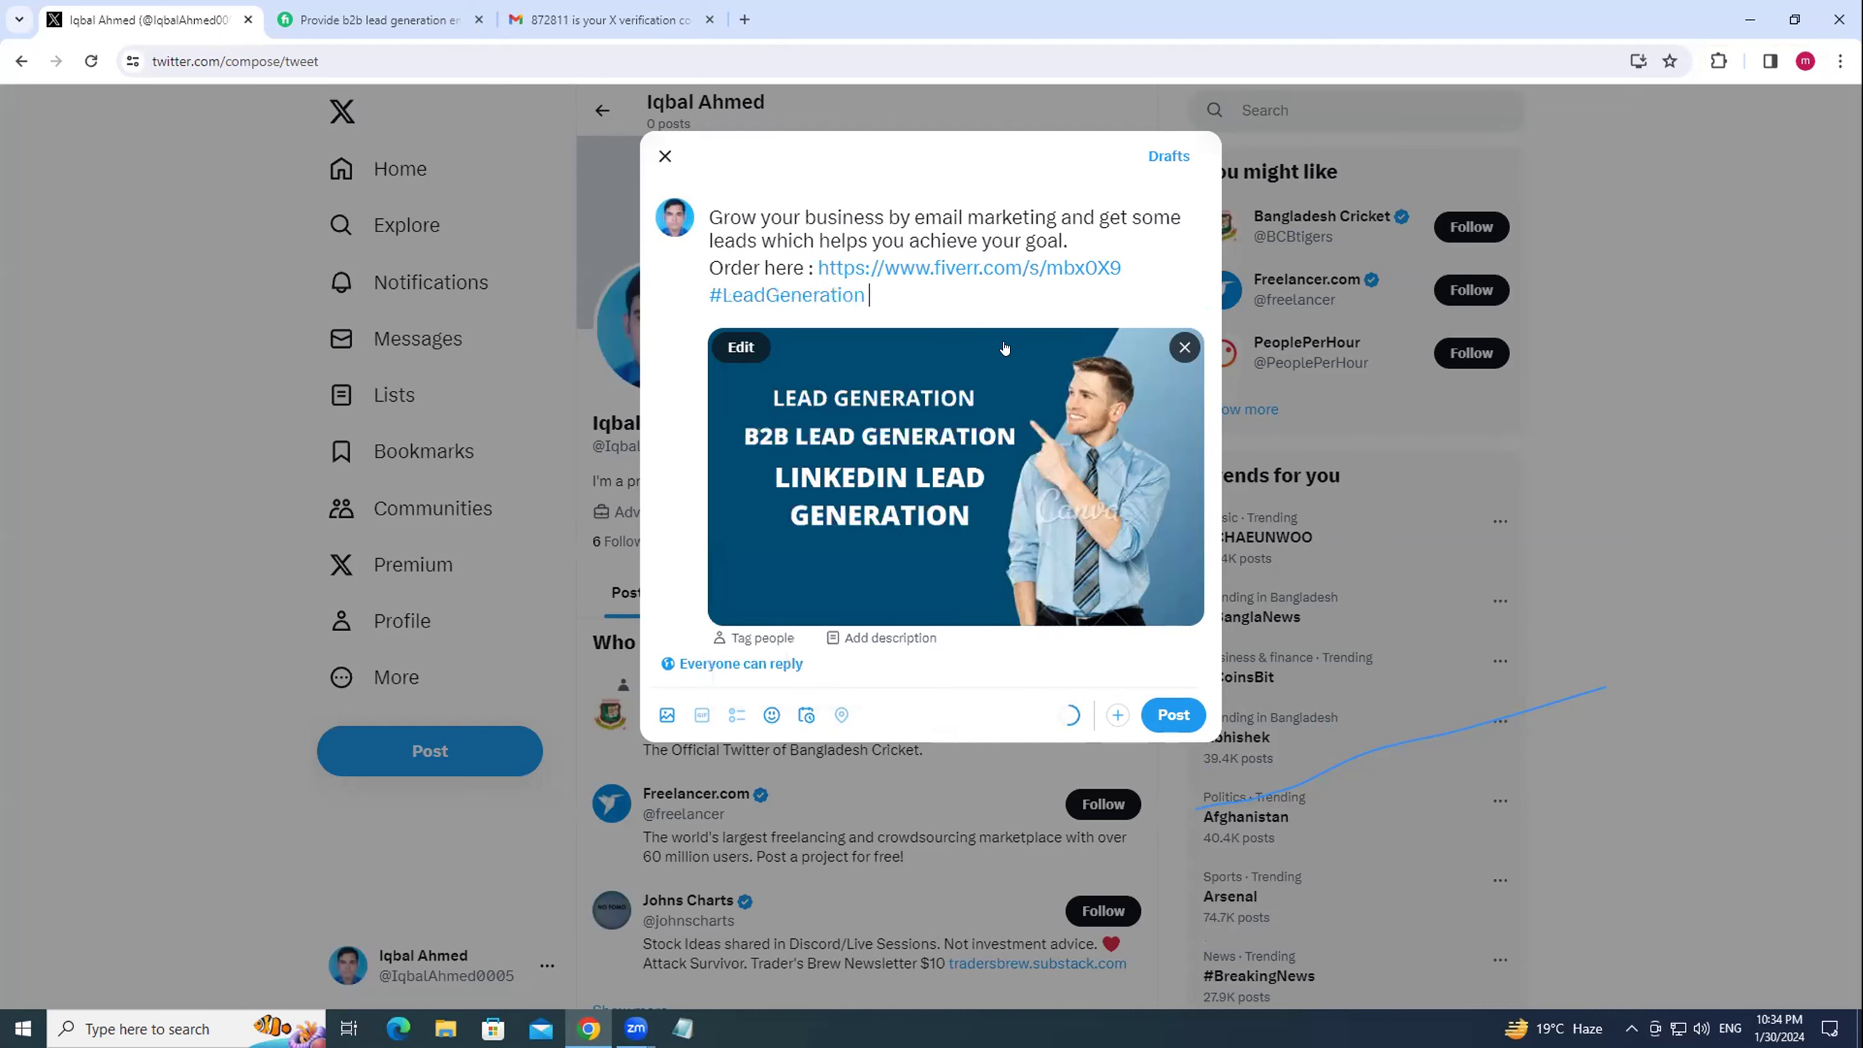
text(#b2b)
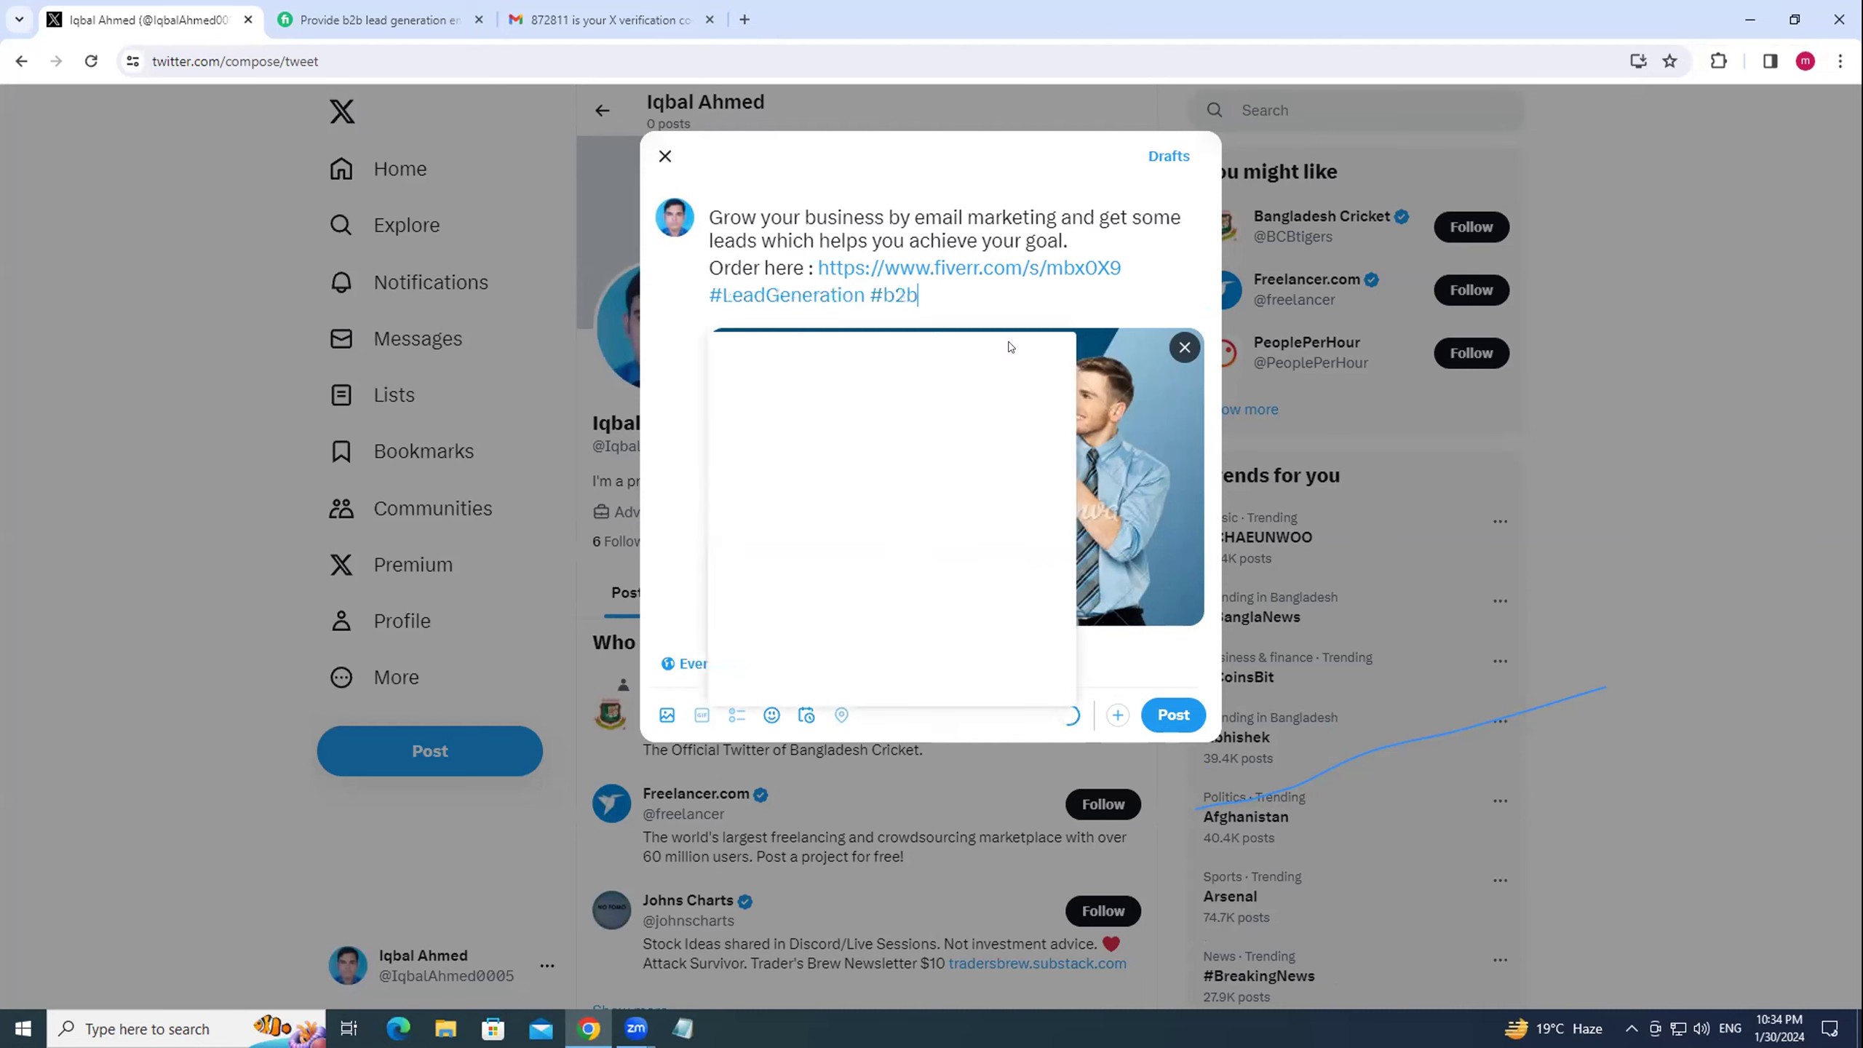
text(leadgeneration)
key(Return)
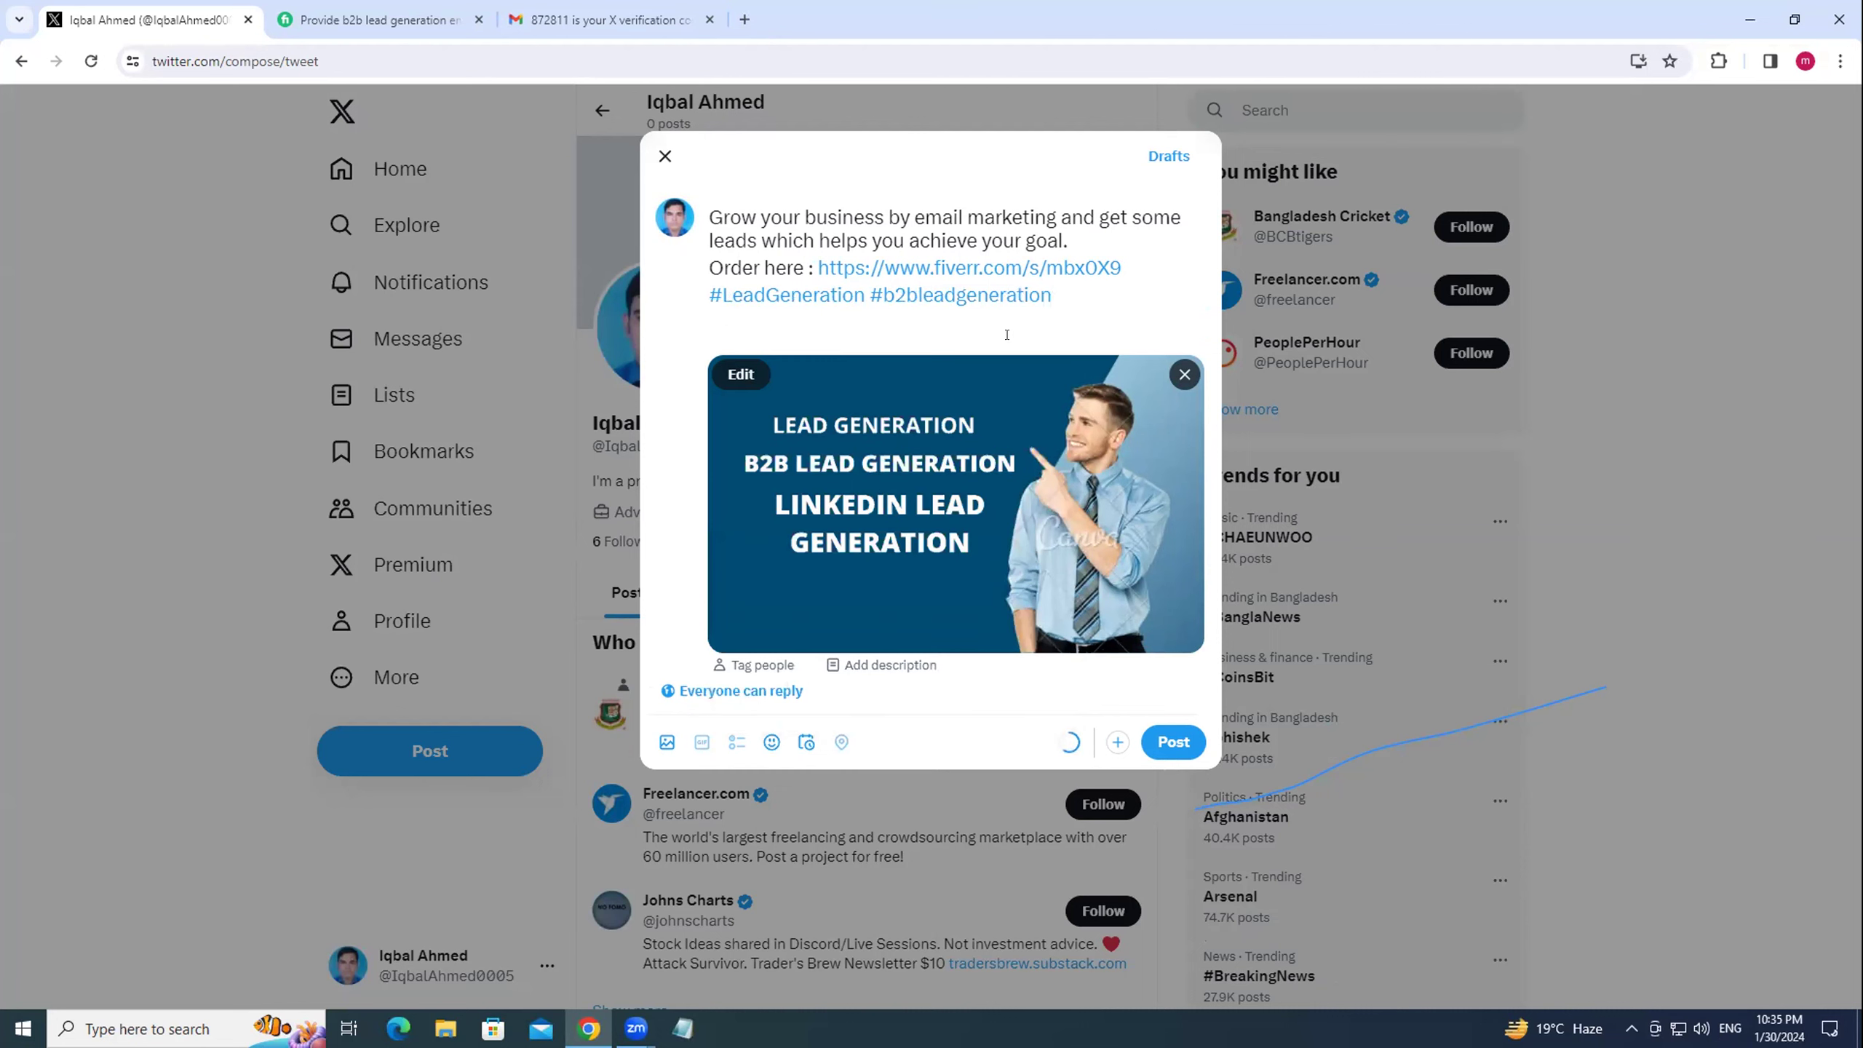
text(#link)
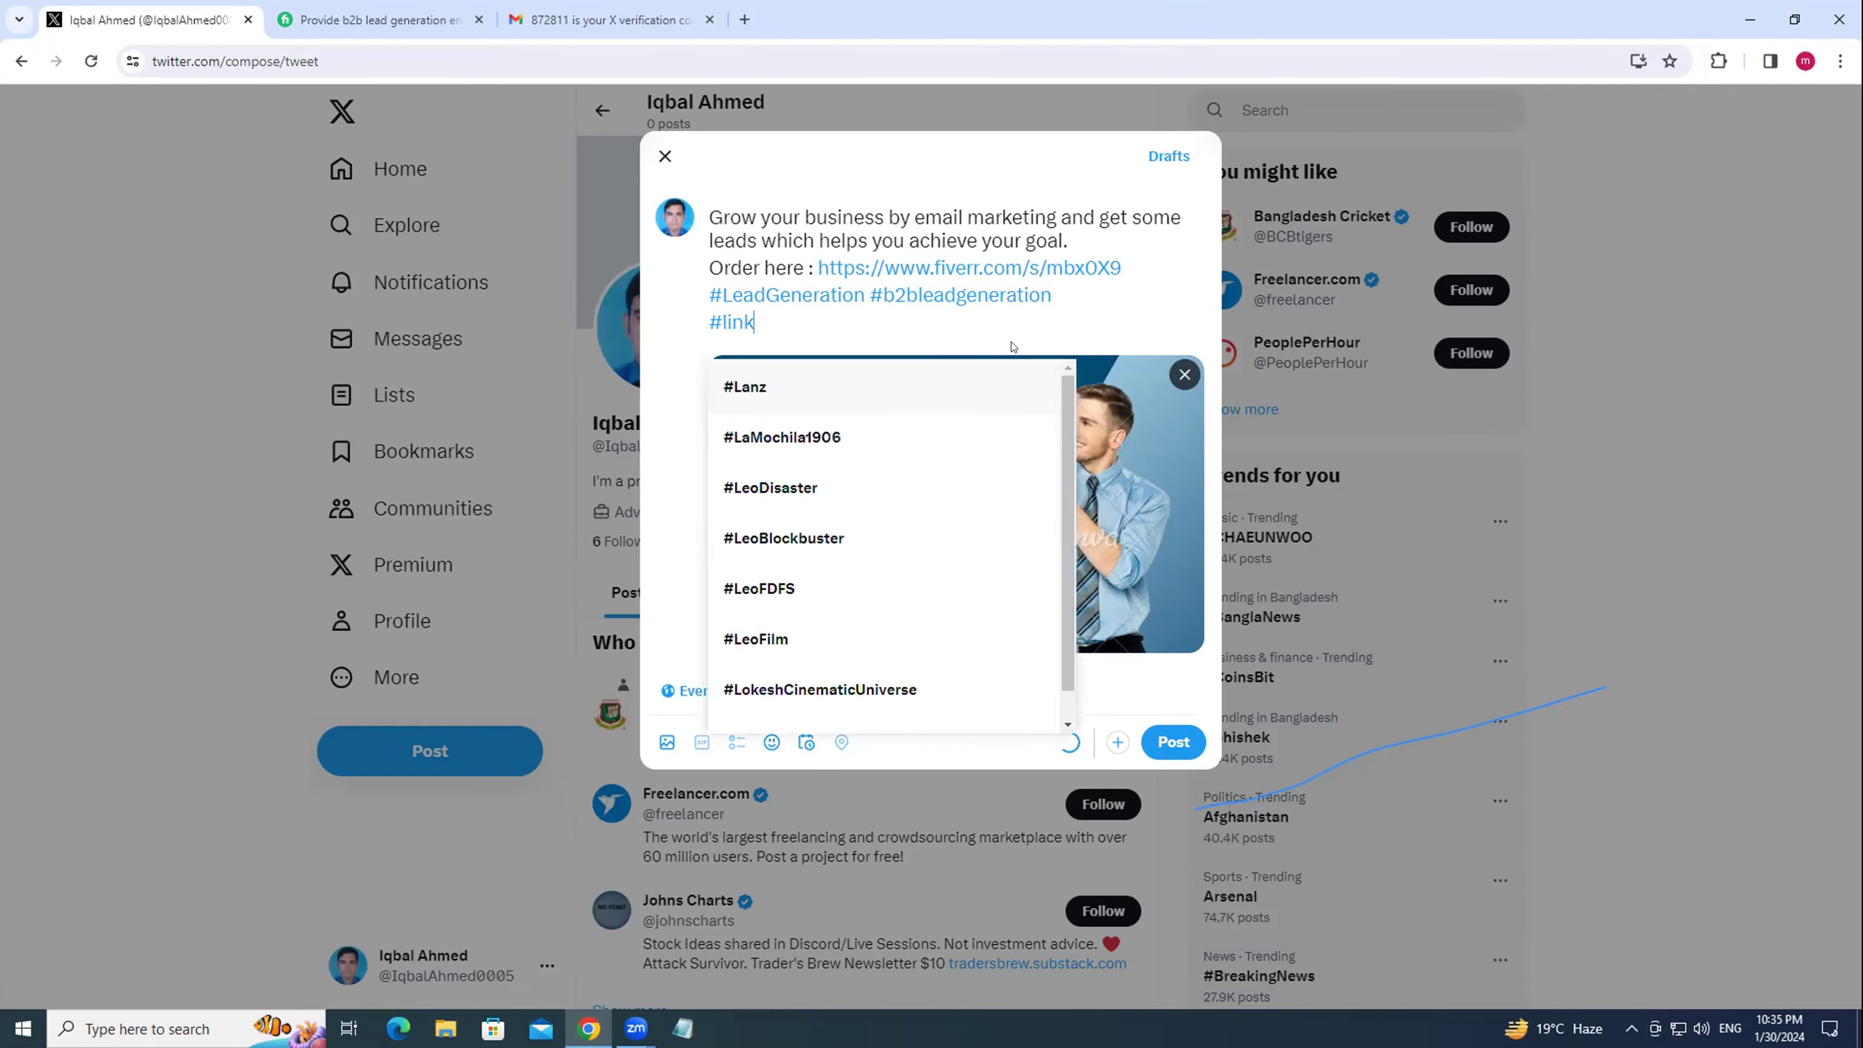
text(edin)
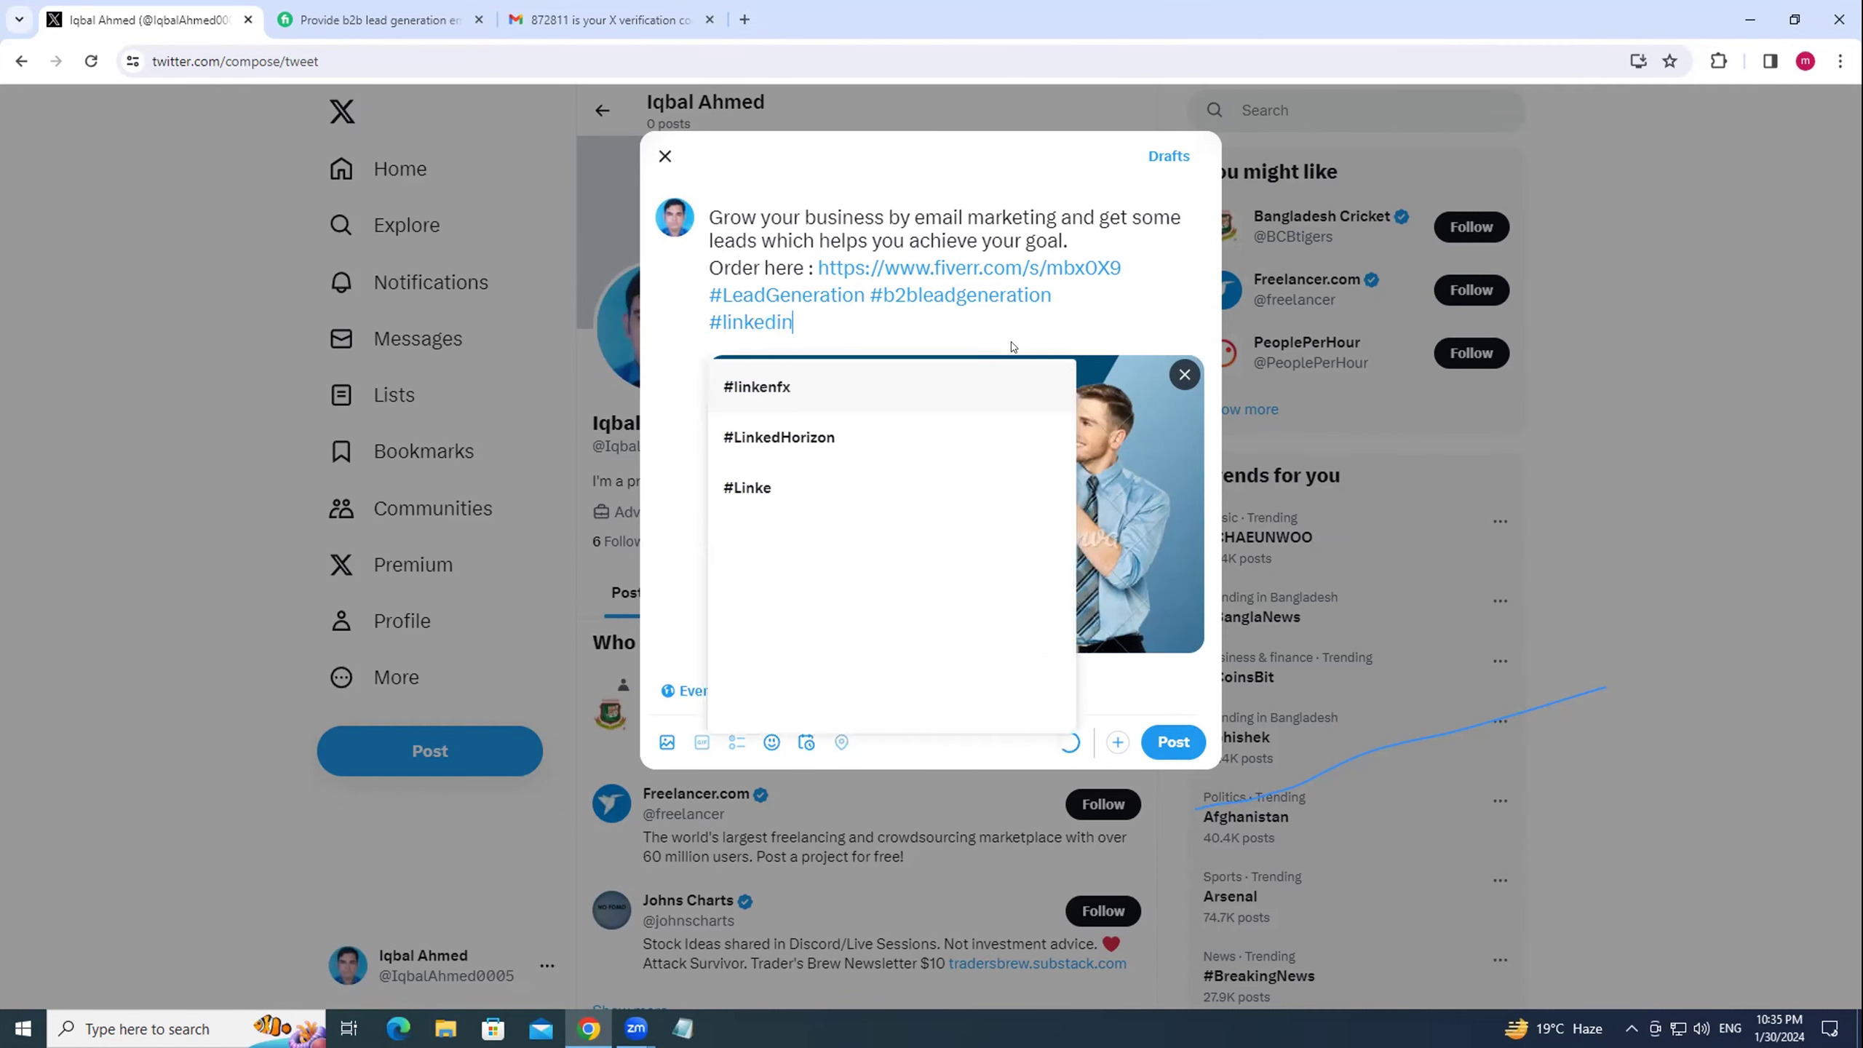
text(leadge)
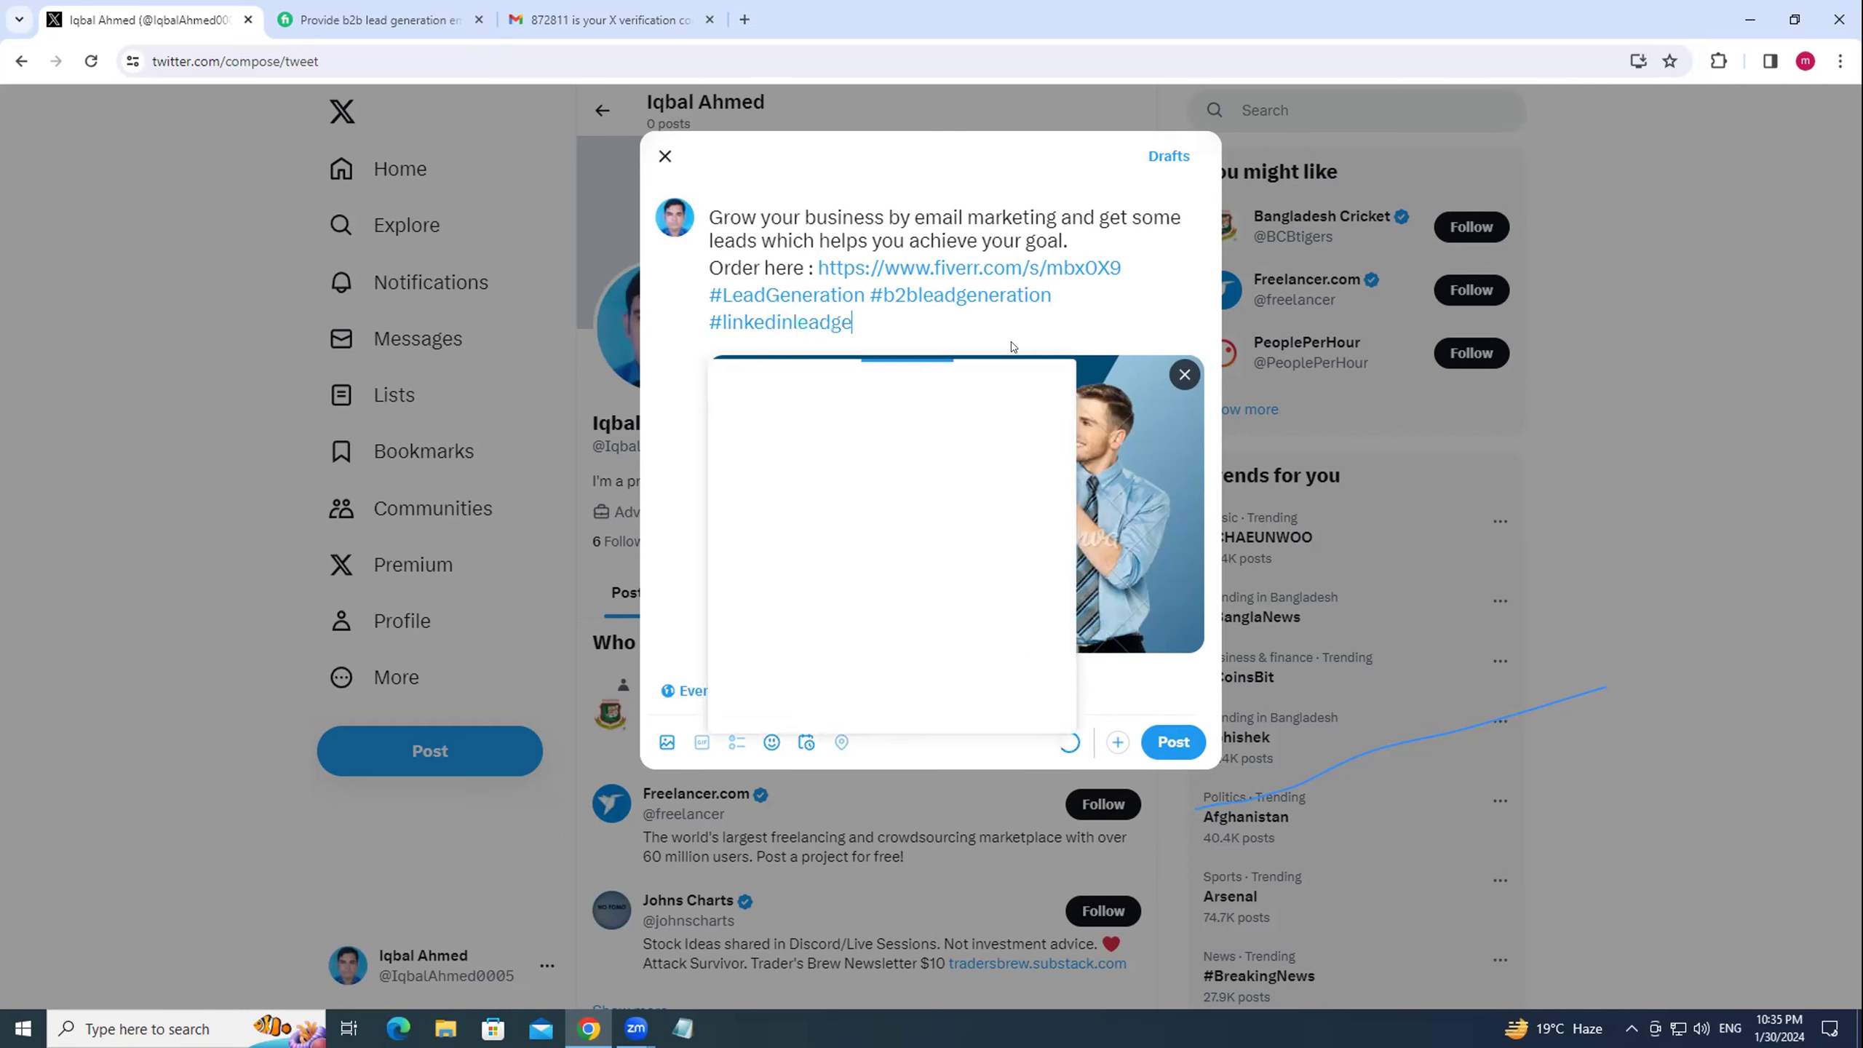
text(neration #)
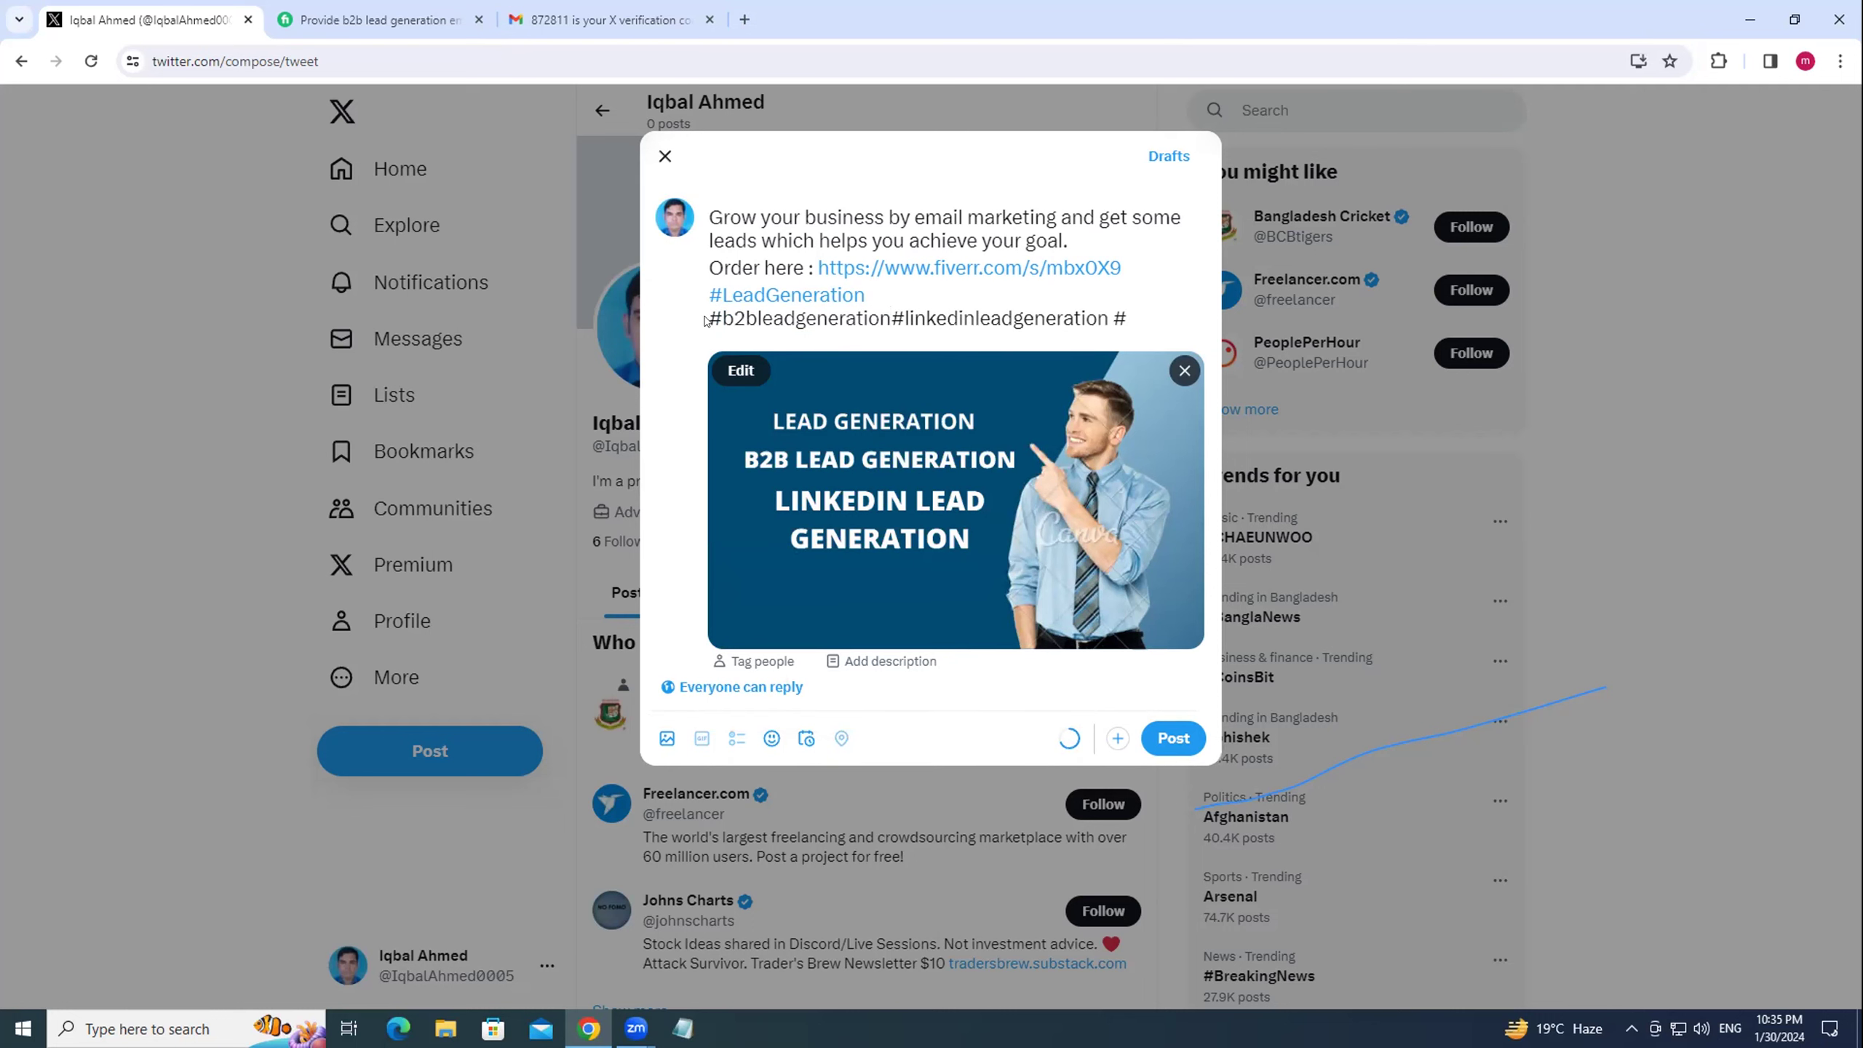
Remove the stray # and append #businessleads, #b2b, #emaillist and #salesleads.
click(705, 318)
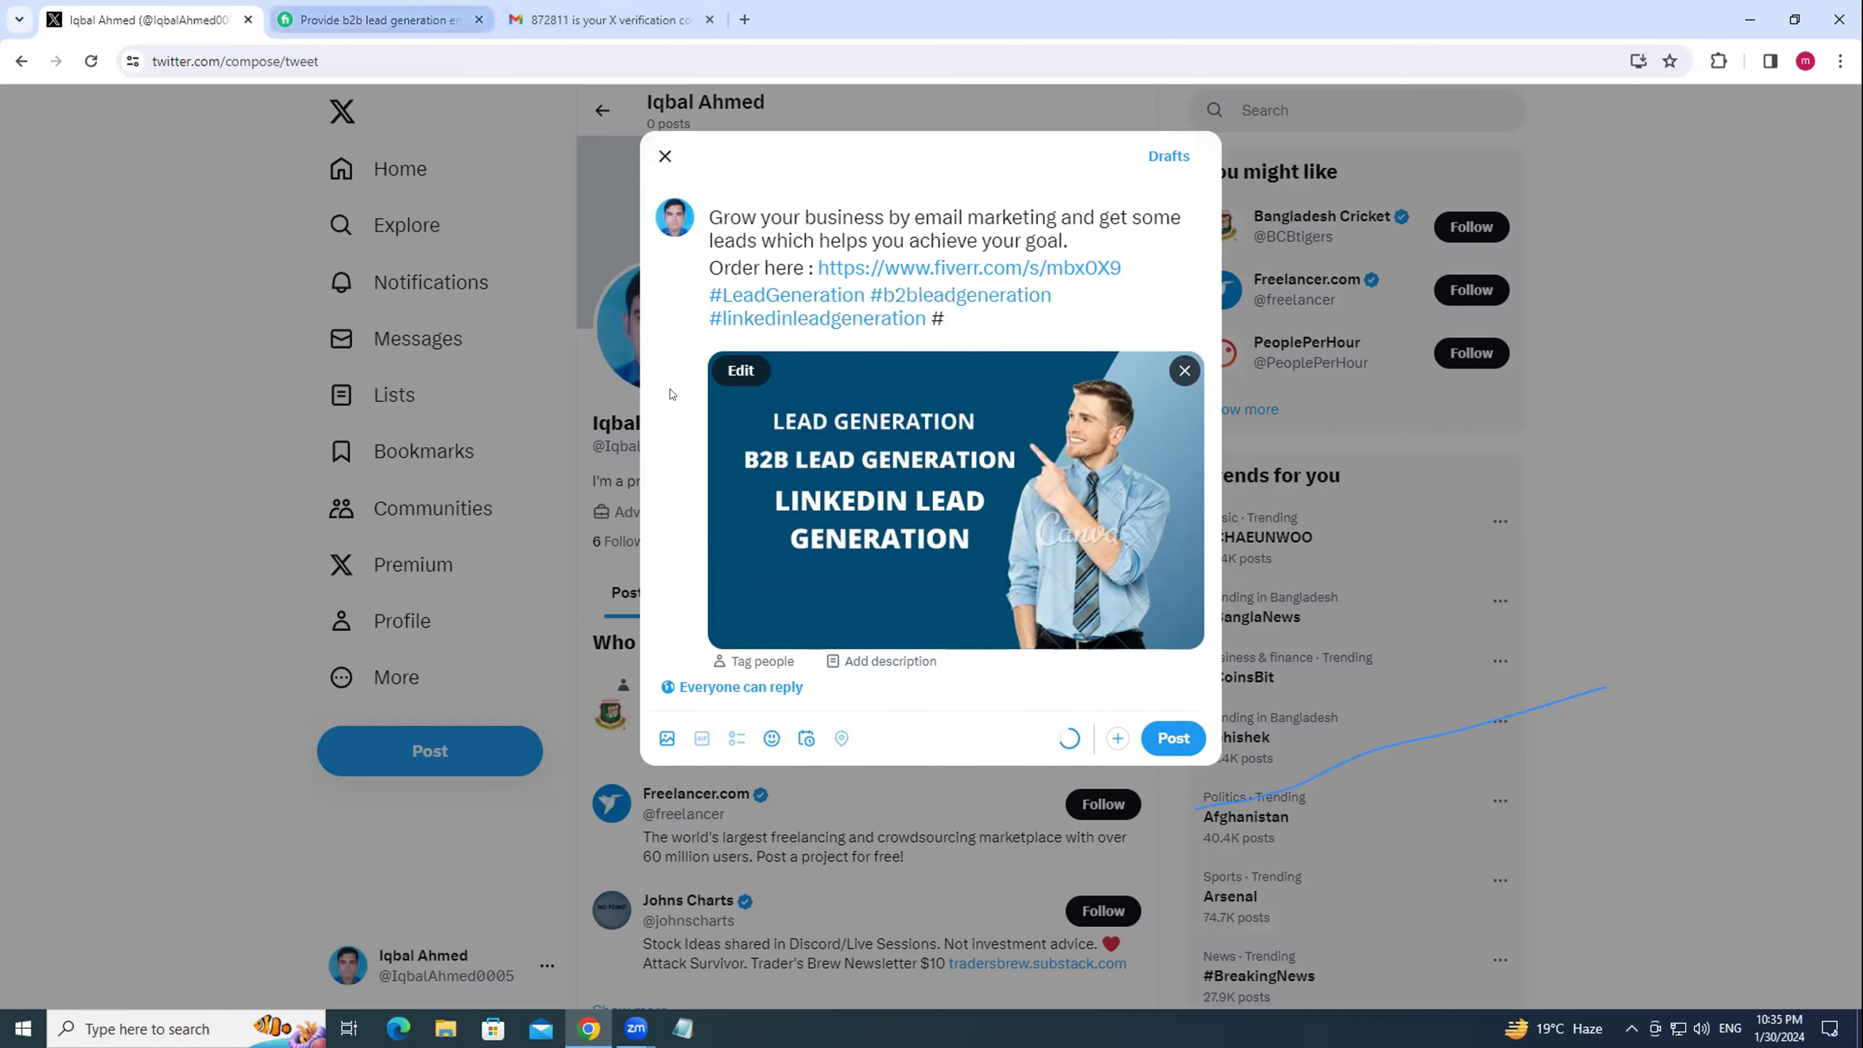
key(BackSpace)
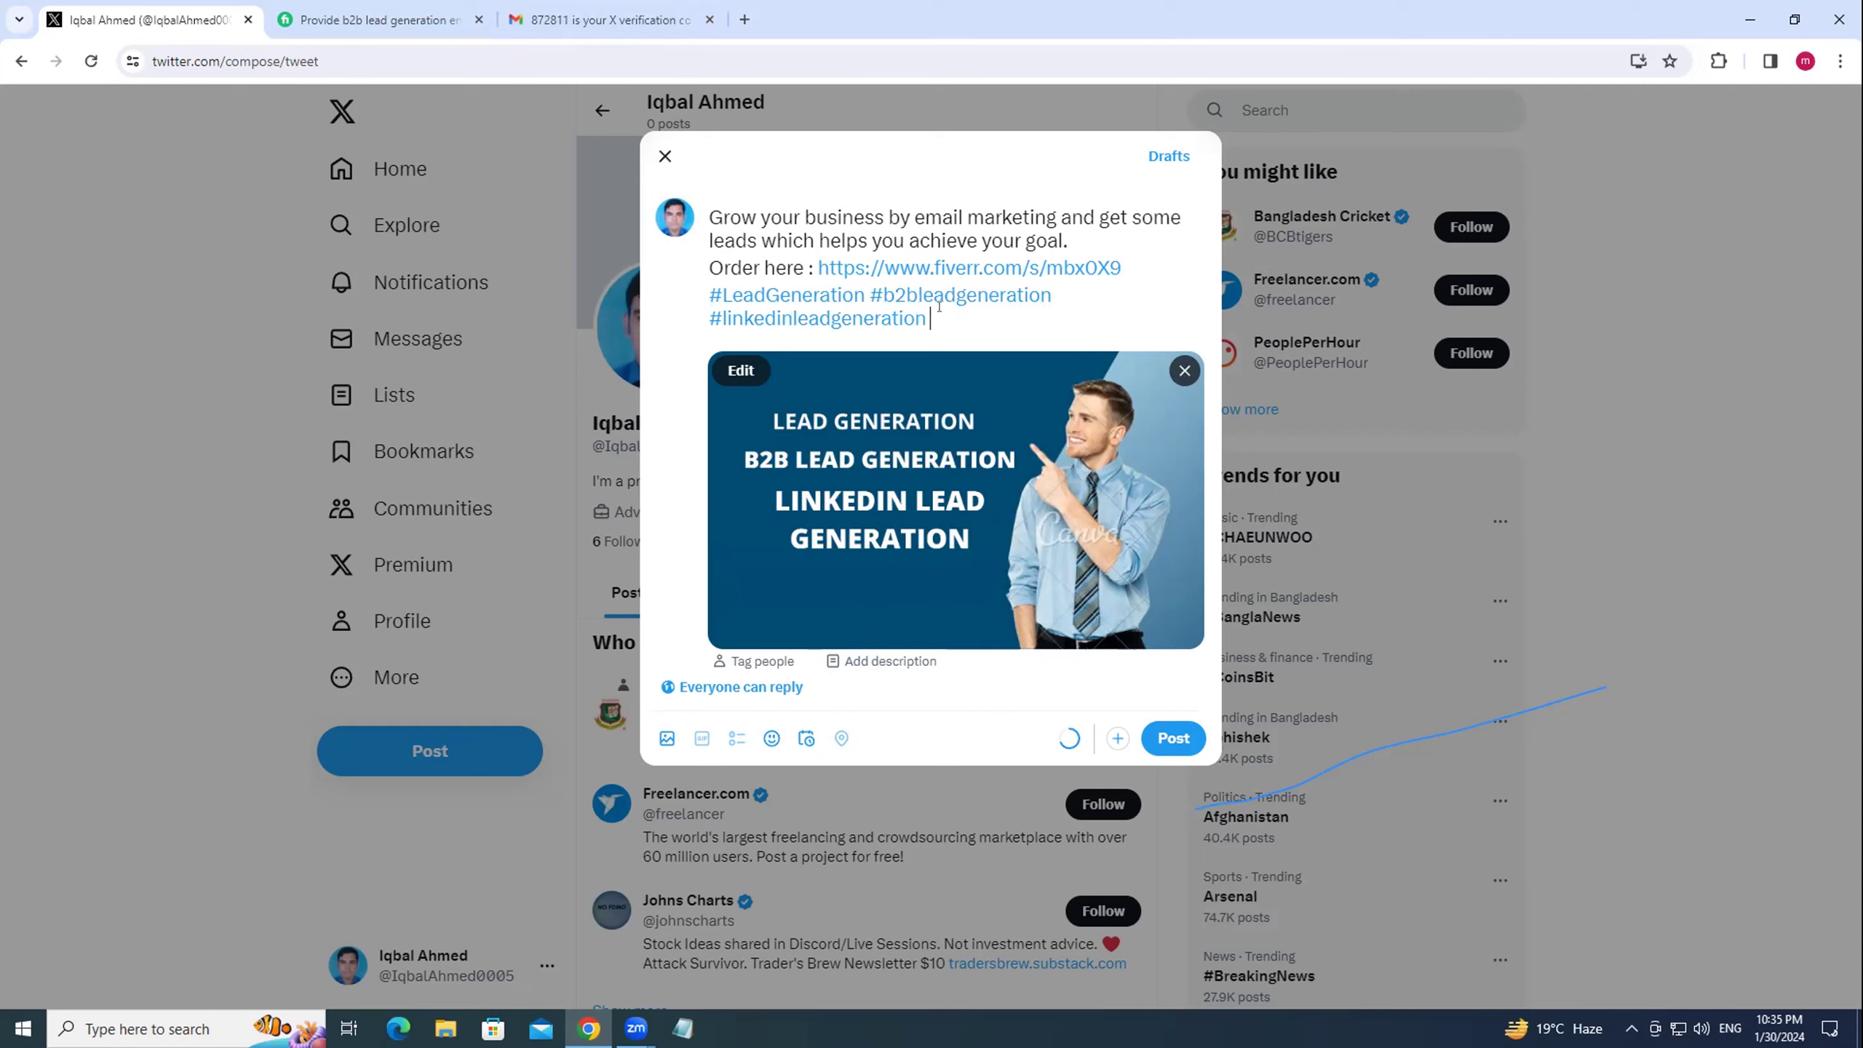
text(#busin)
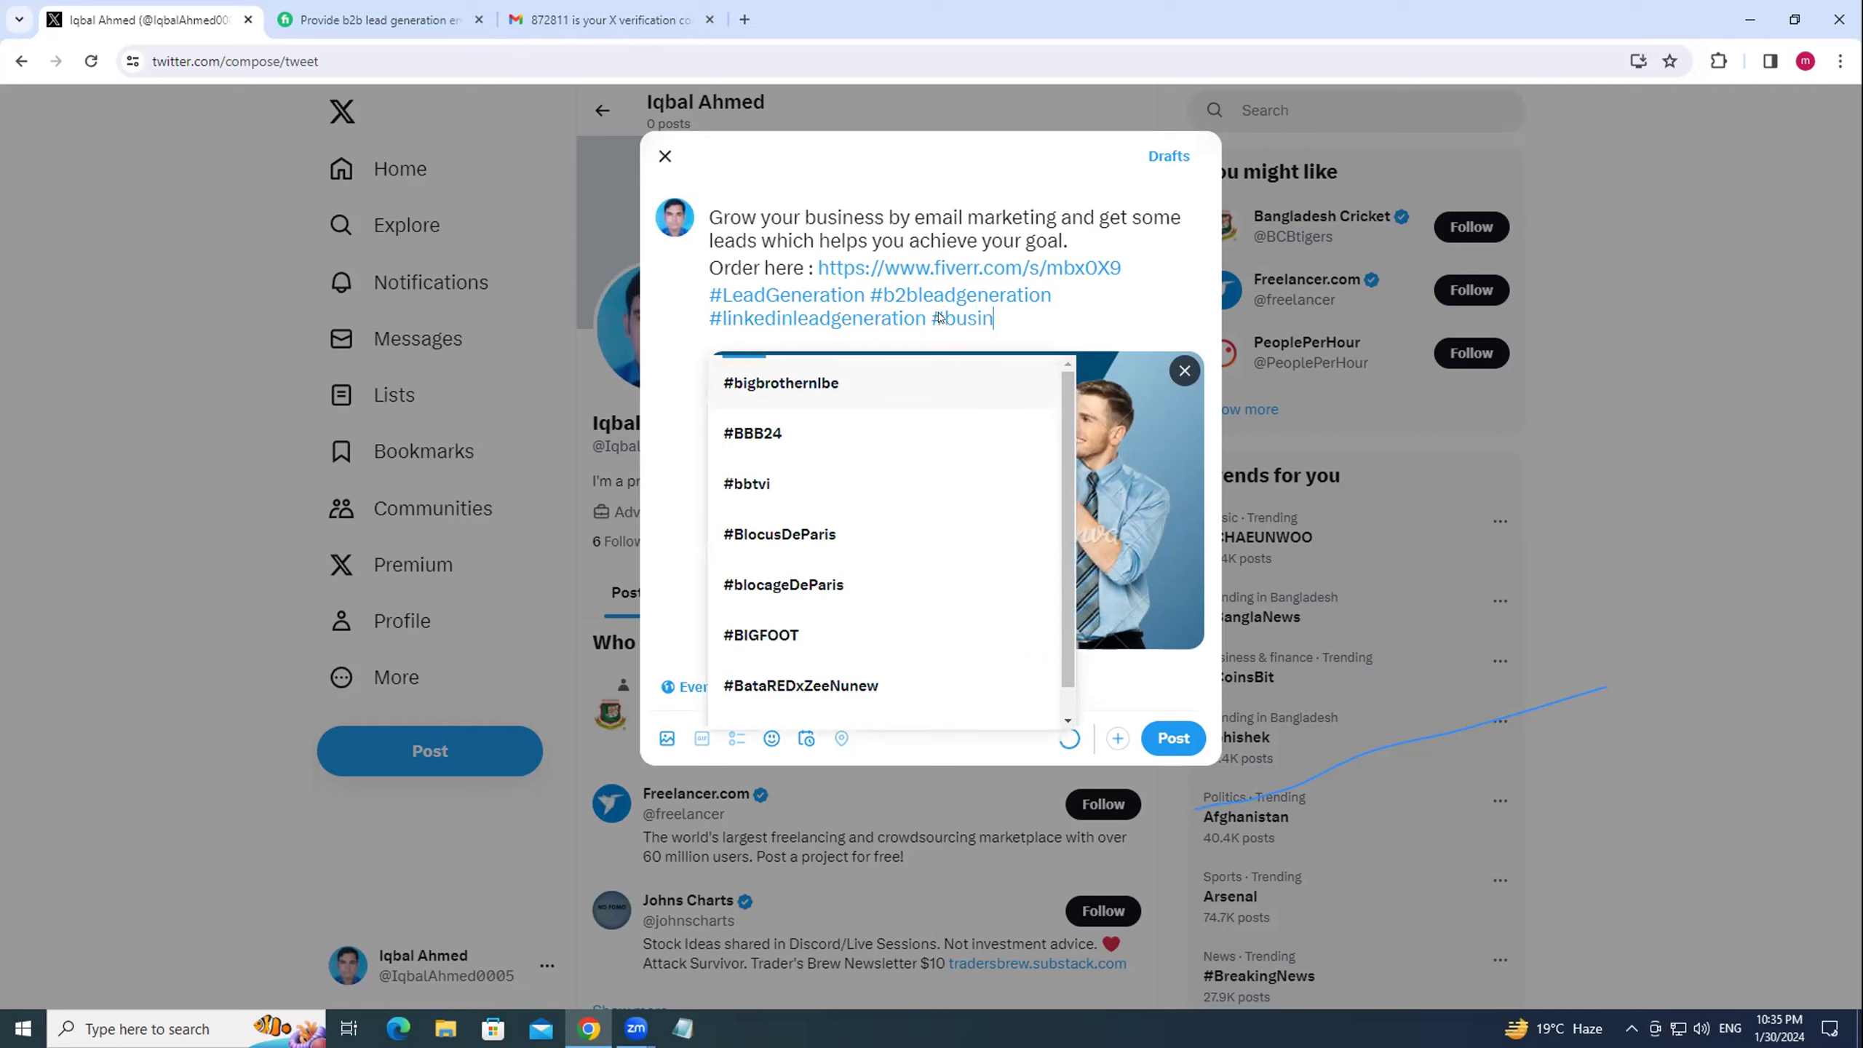
text(es)
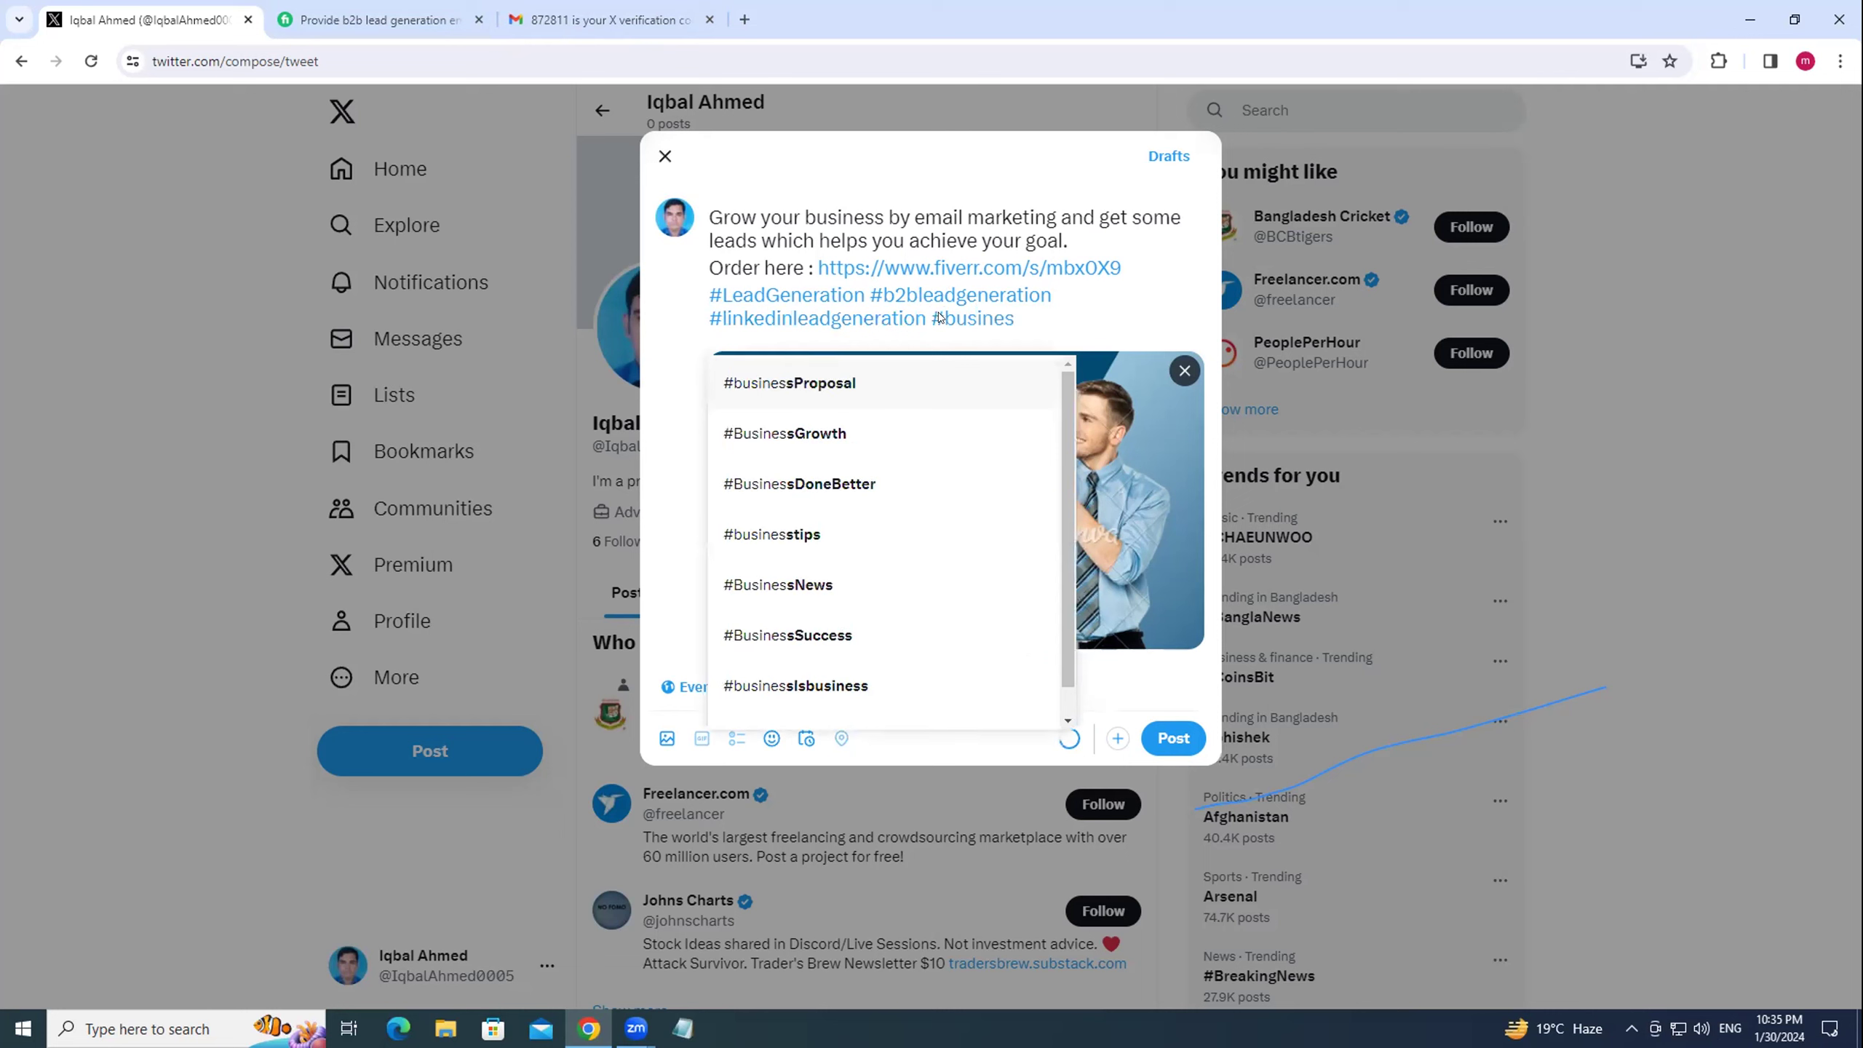
text(sl)
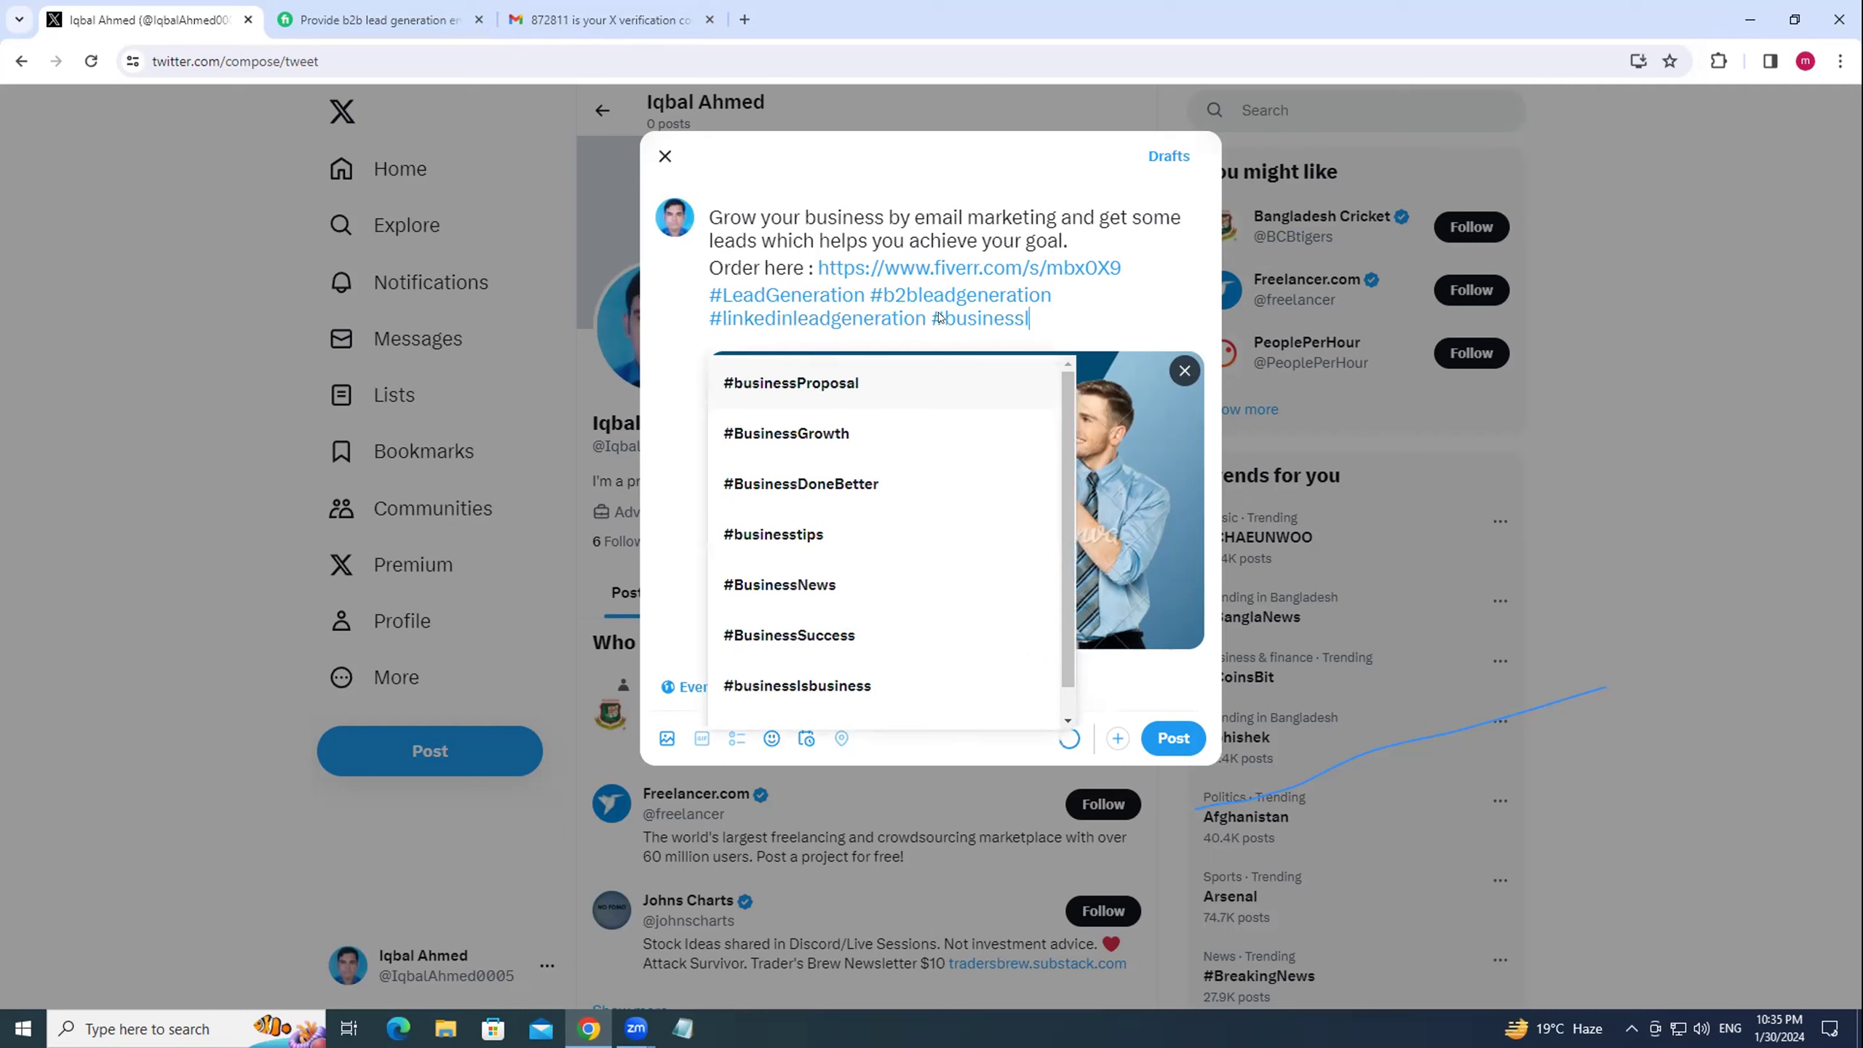
text(eads)
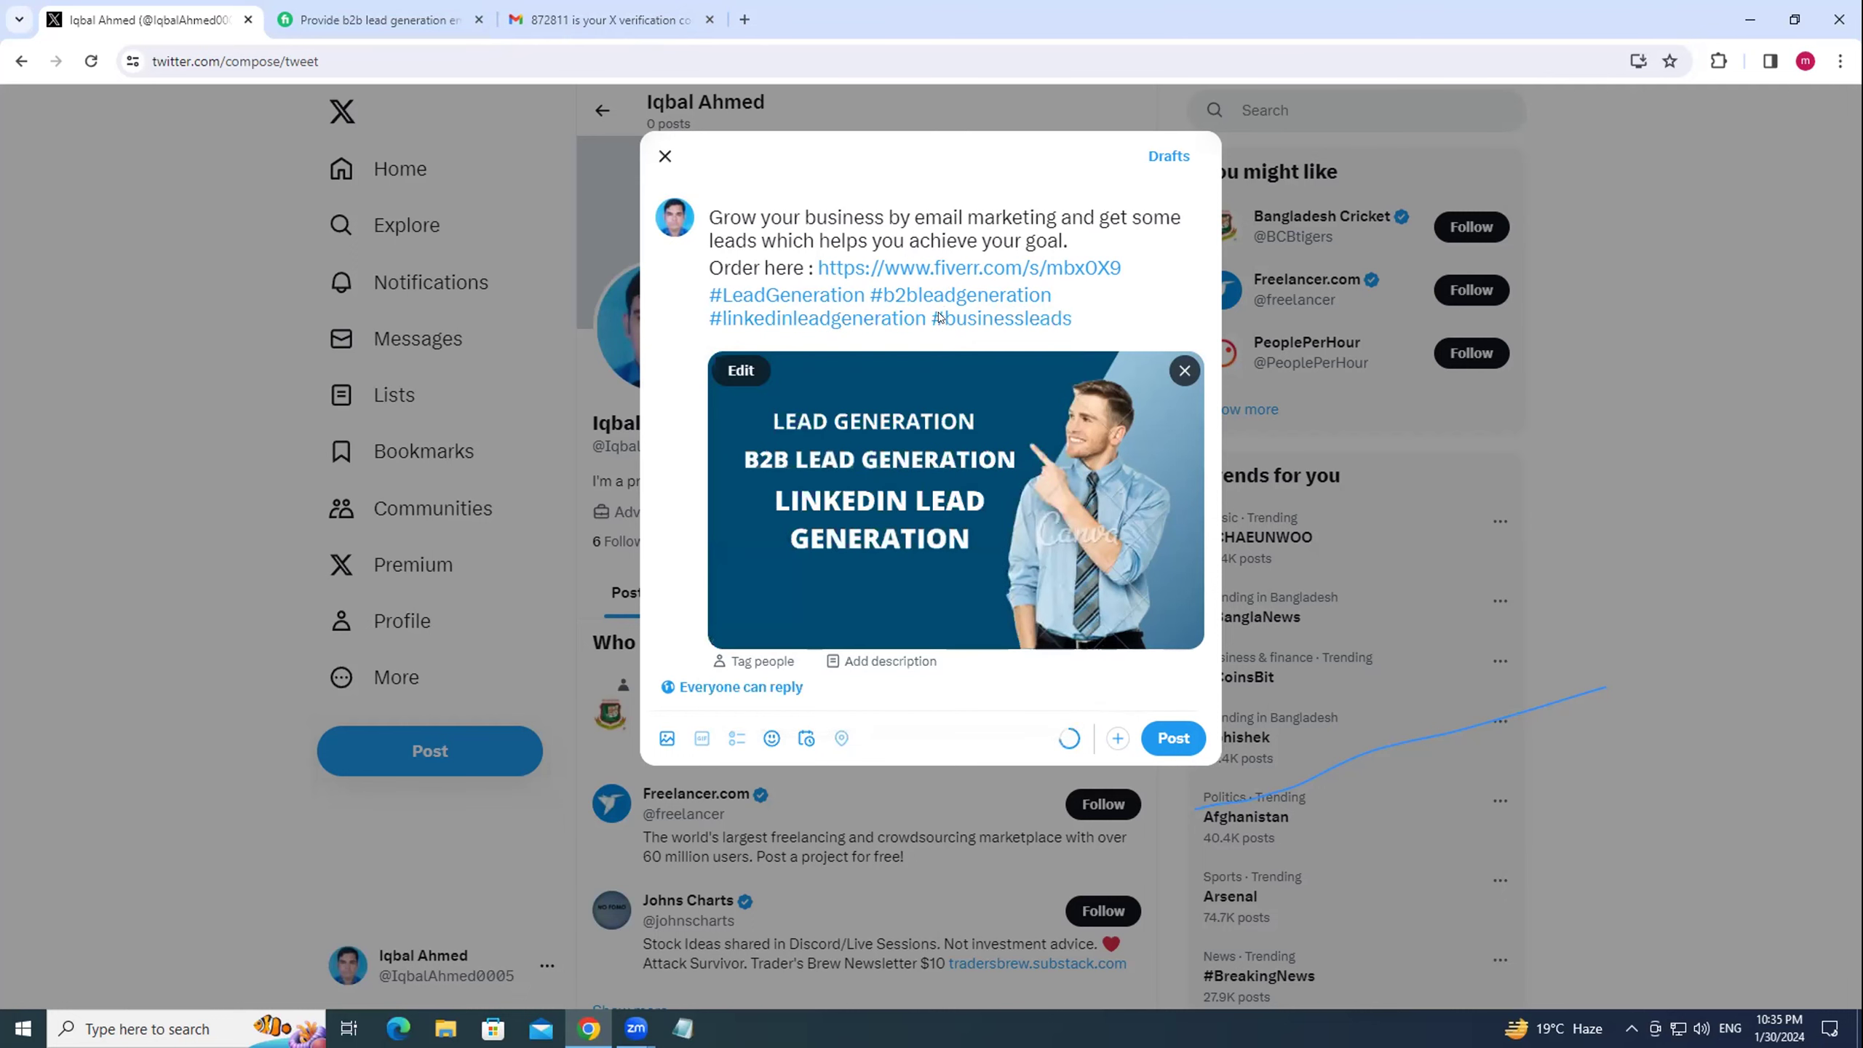
text( #b2b #)
click(945, 318)
text(email)
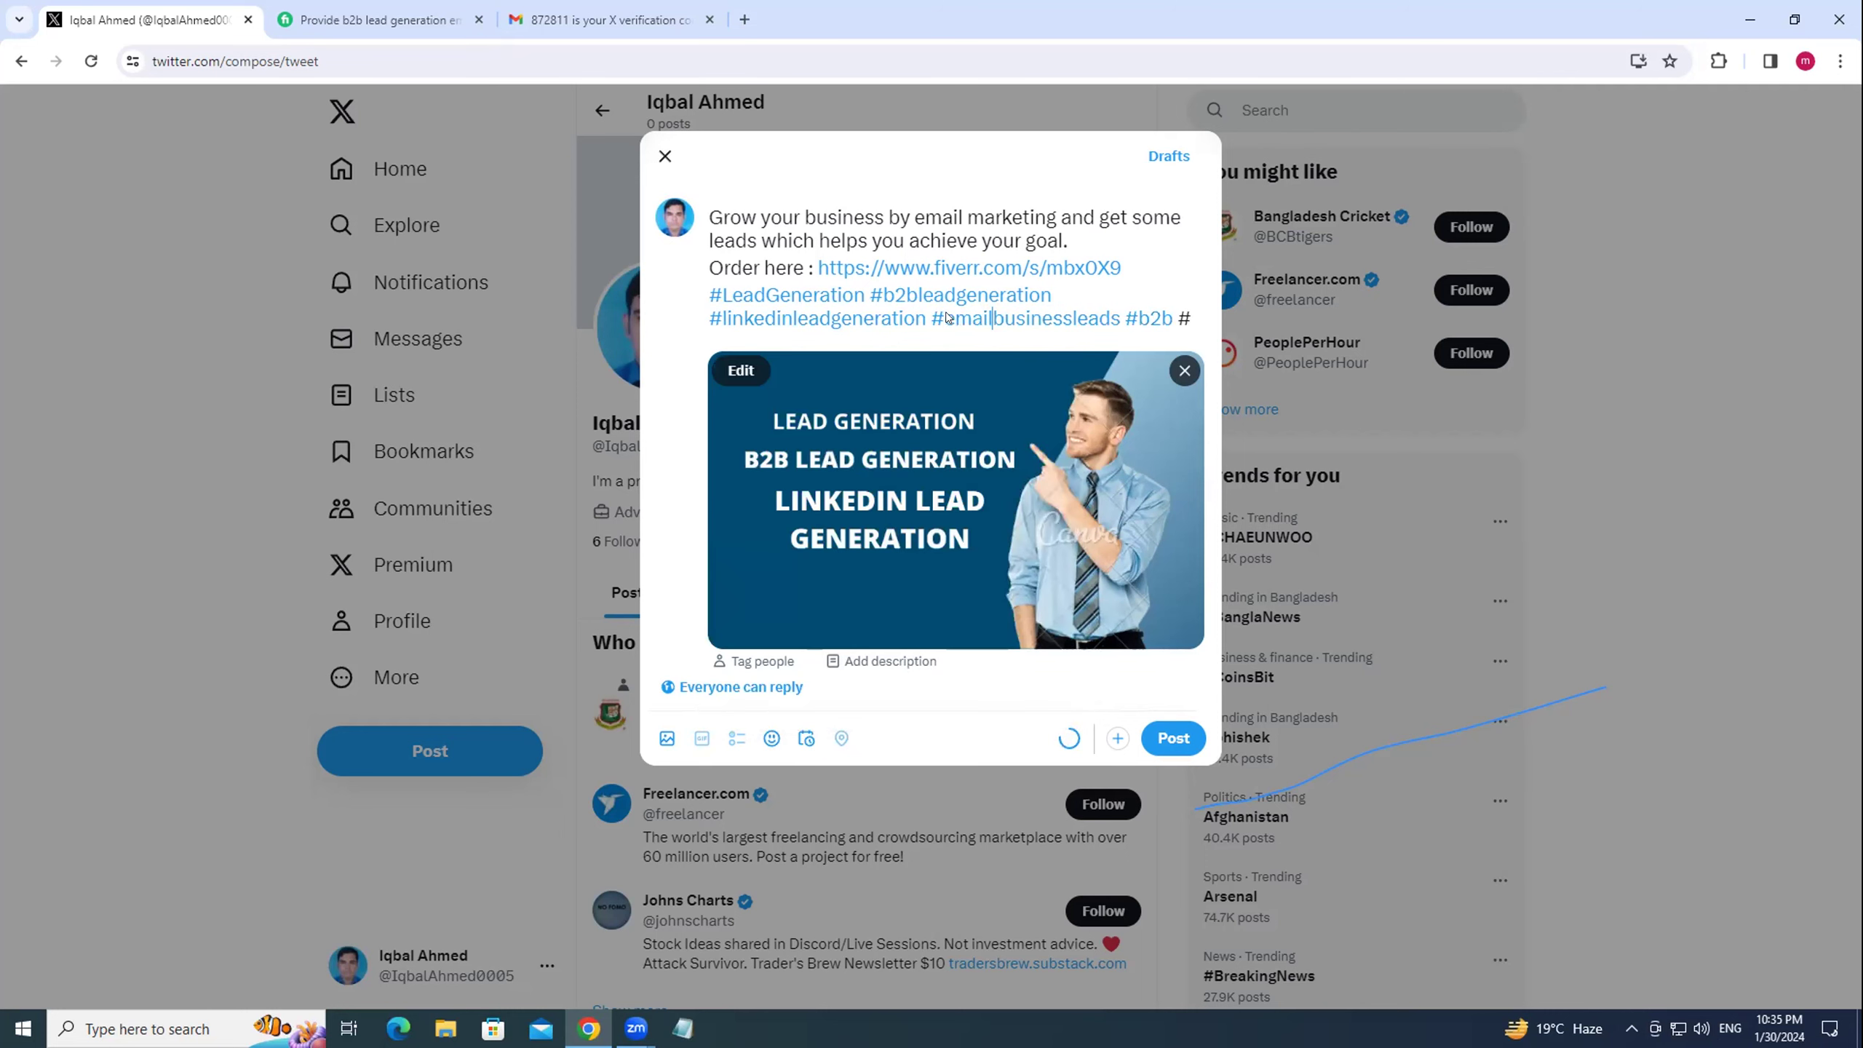
key(BackSpace)
key(BackSpace)
key(BackSpace)
key(BackSpace)
key(BackSpace)
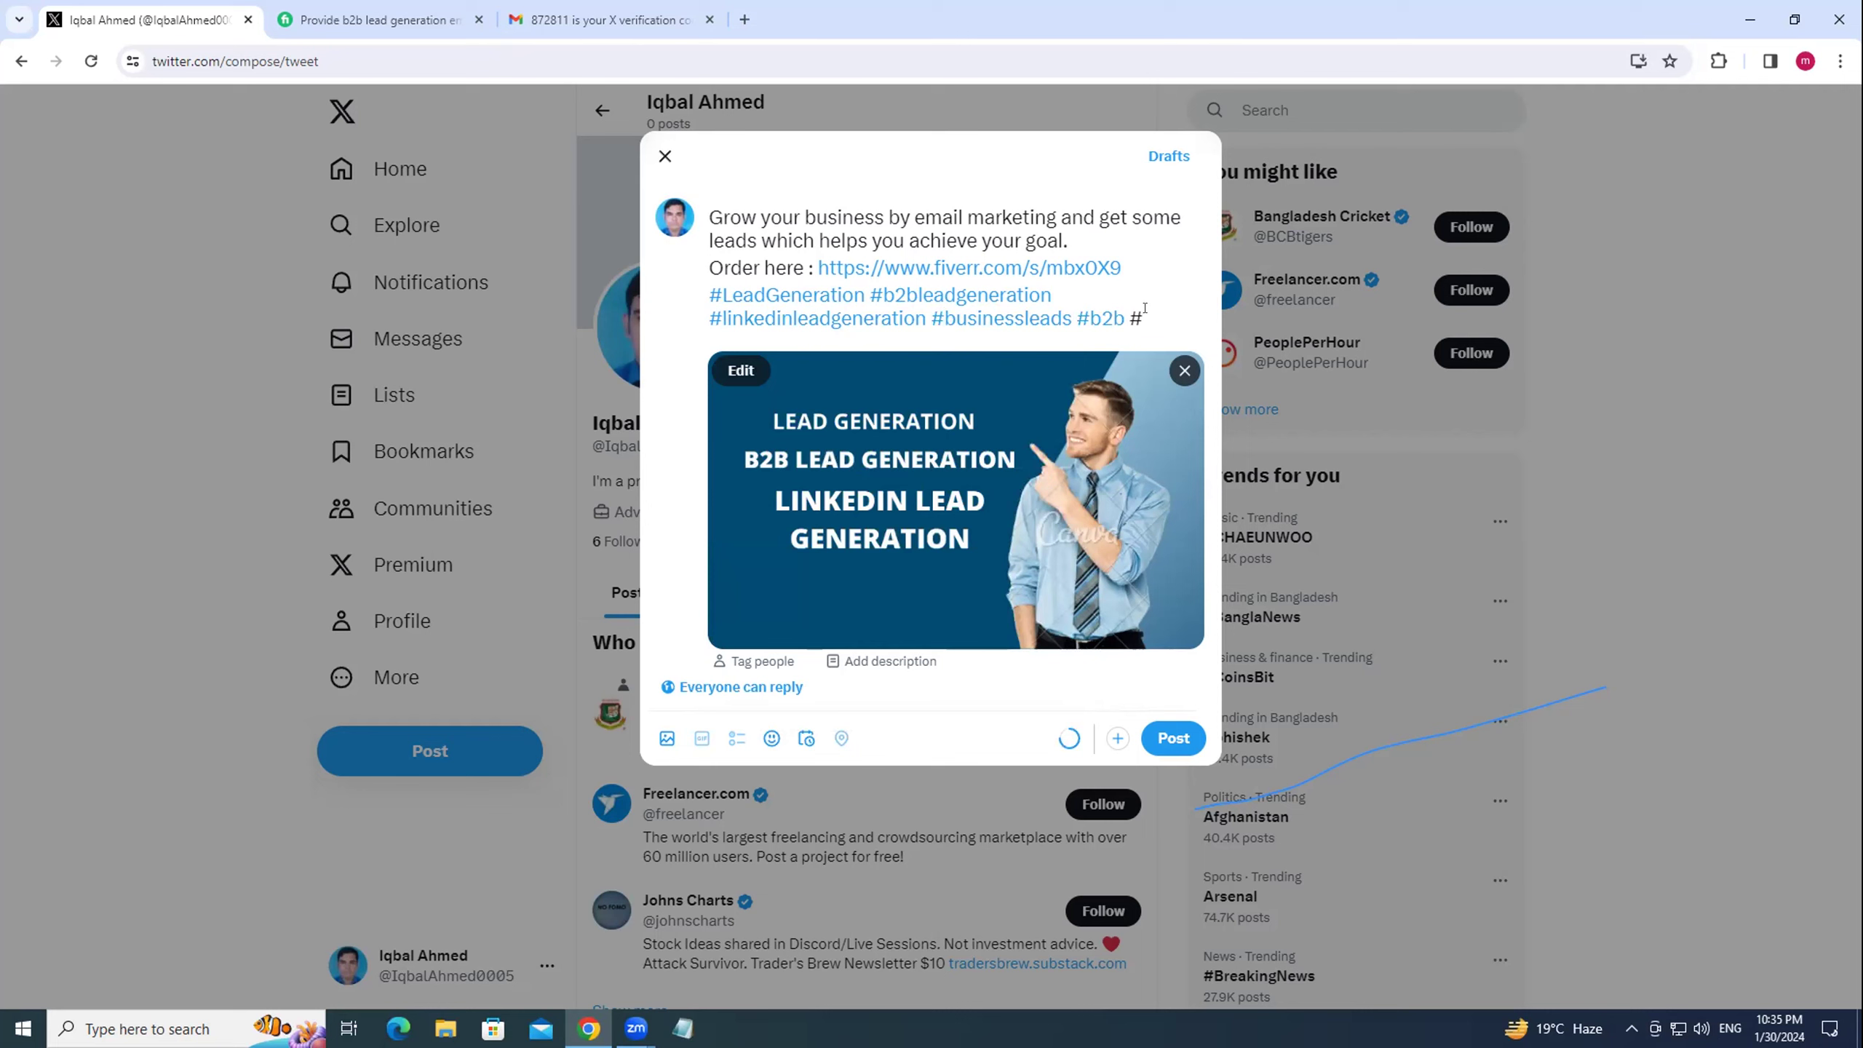
text(email)
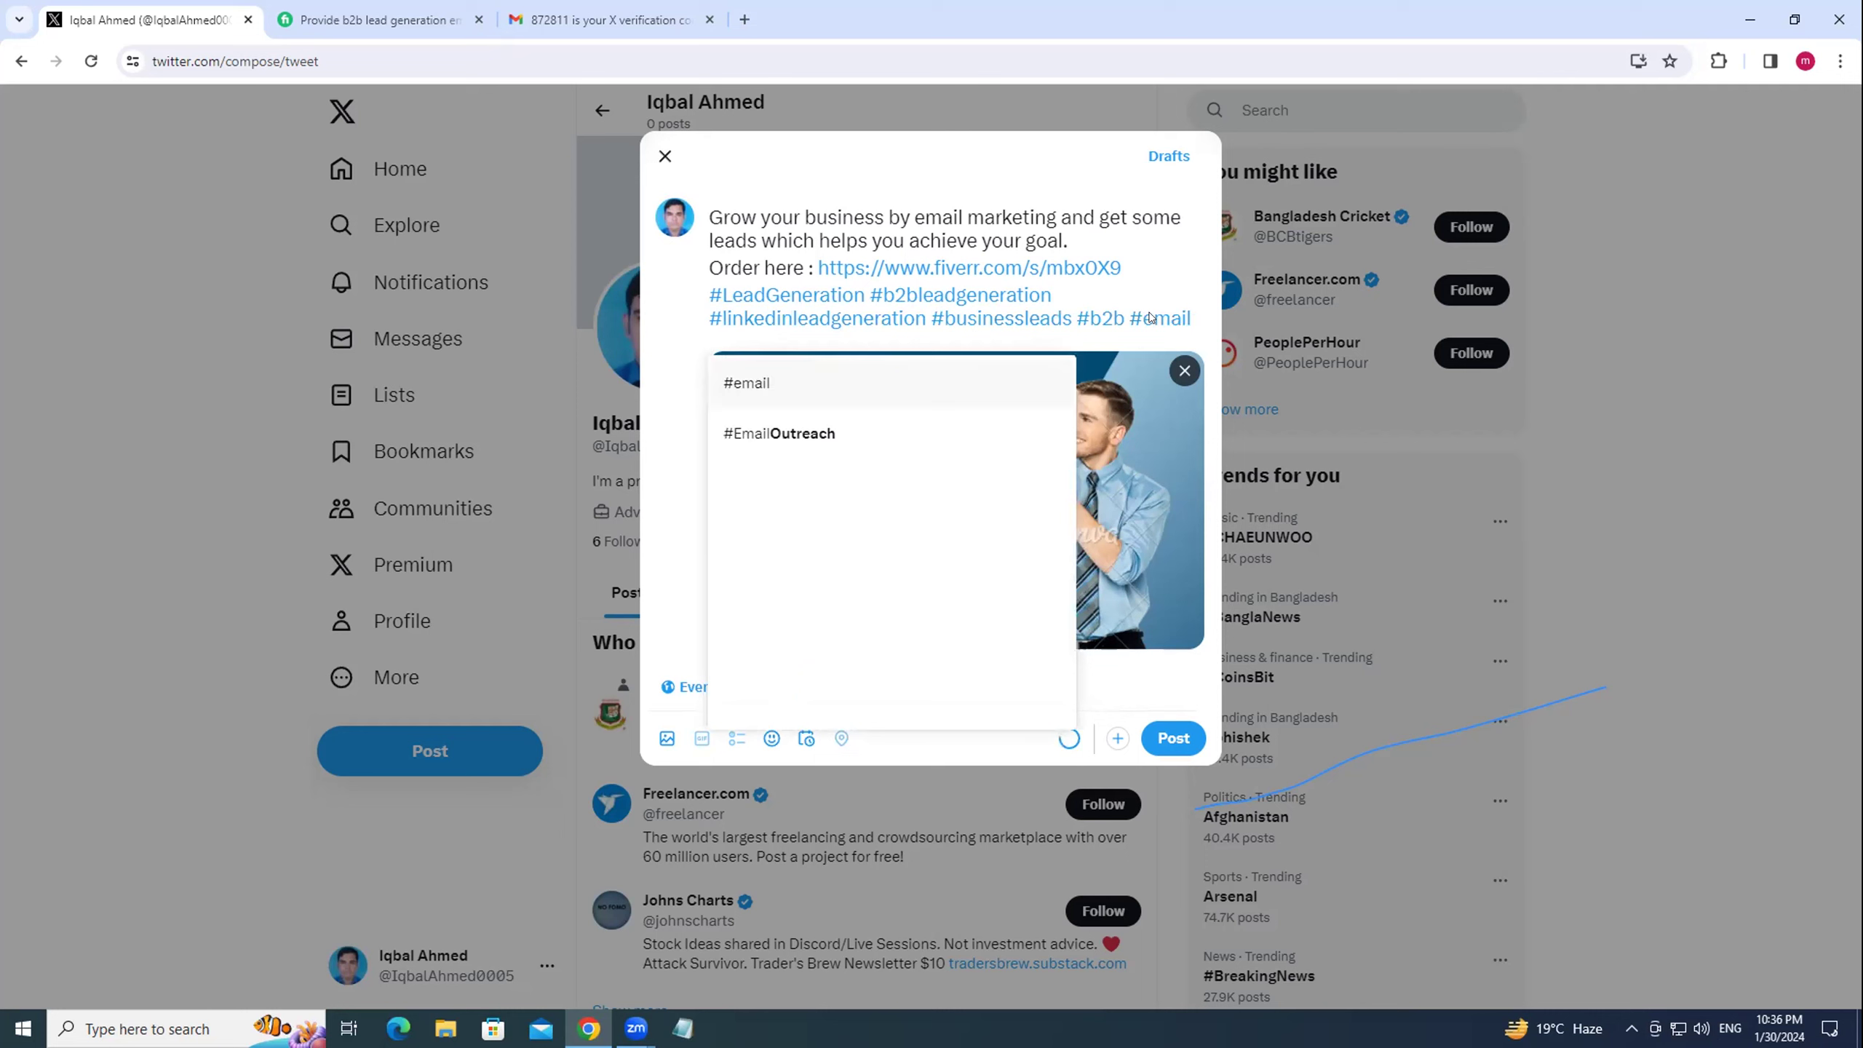
text(list)
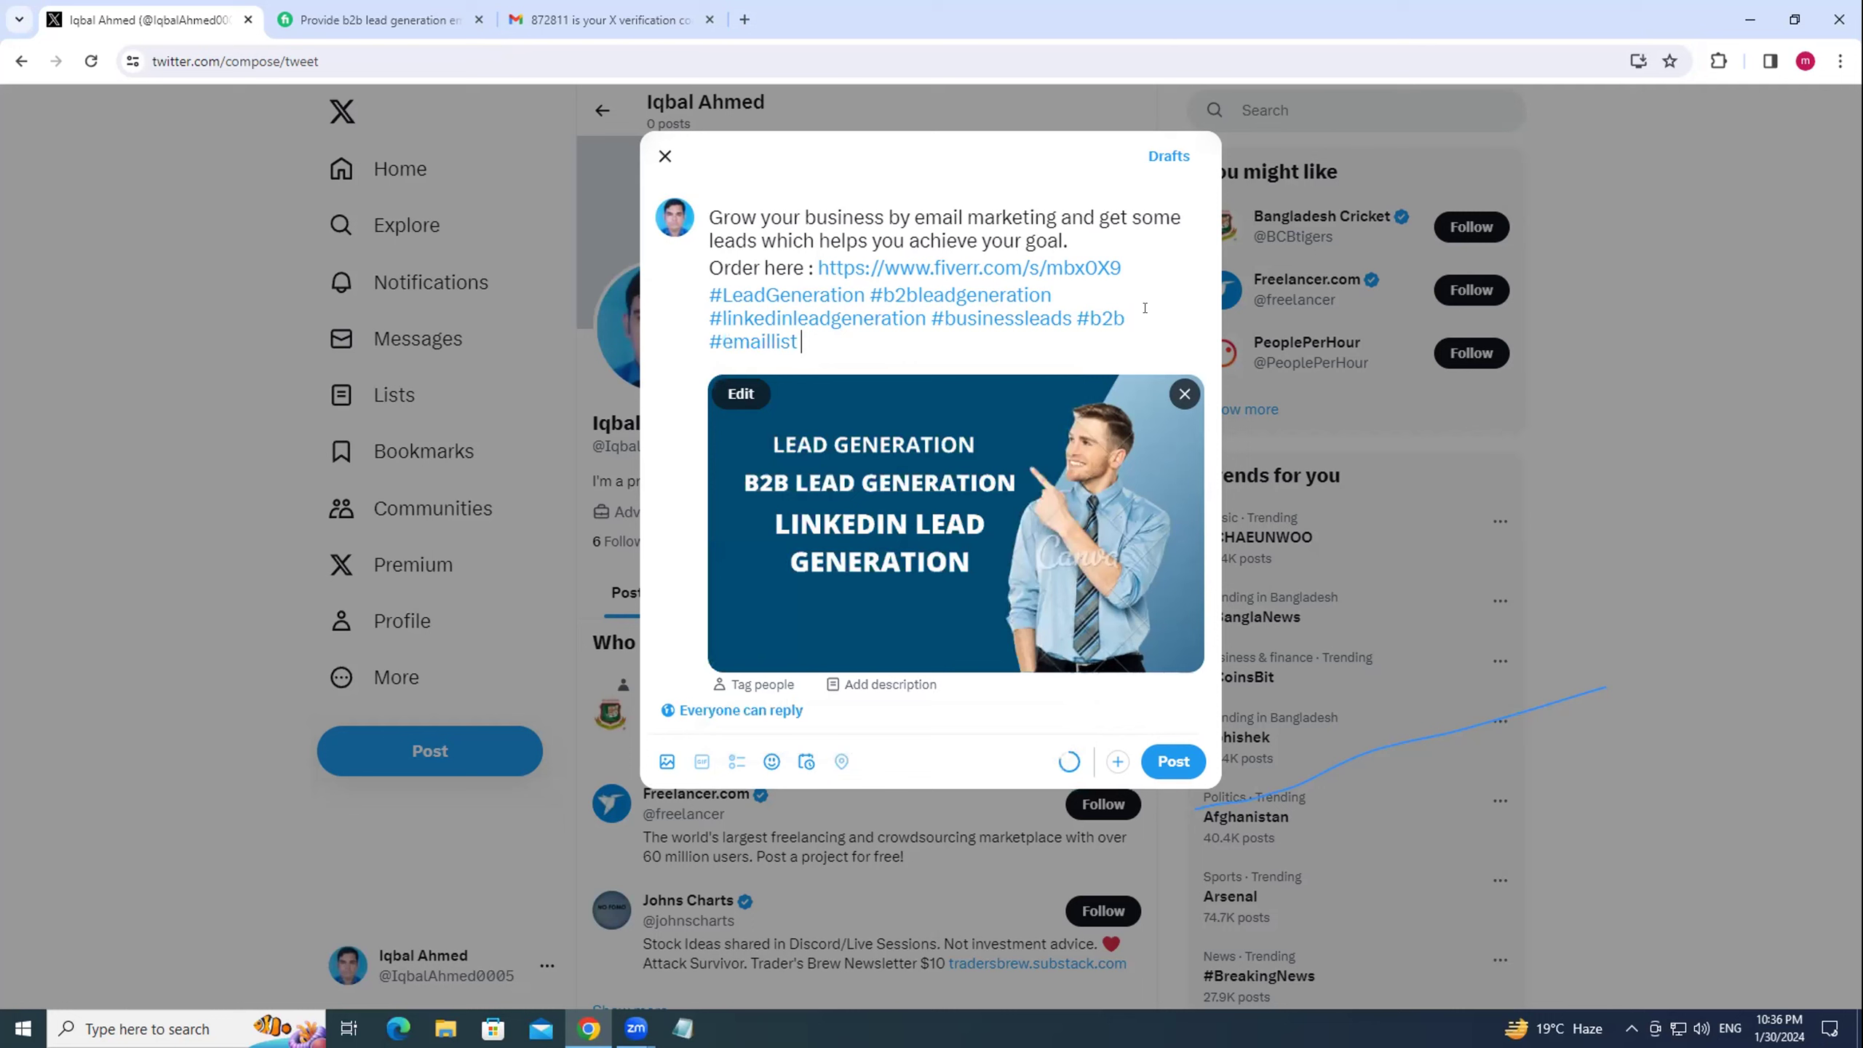
text( #sales)
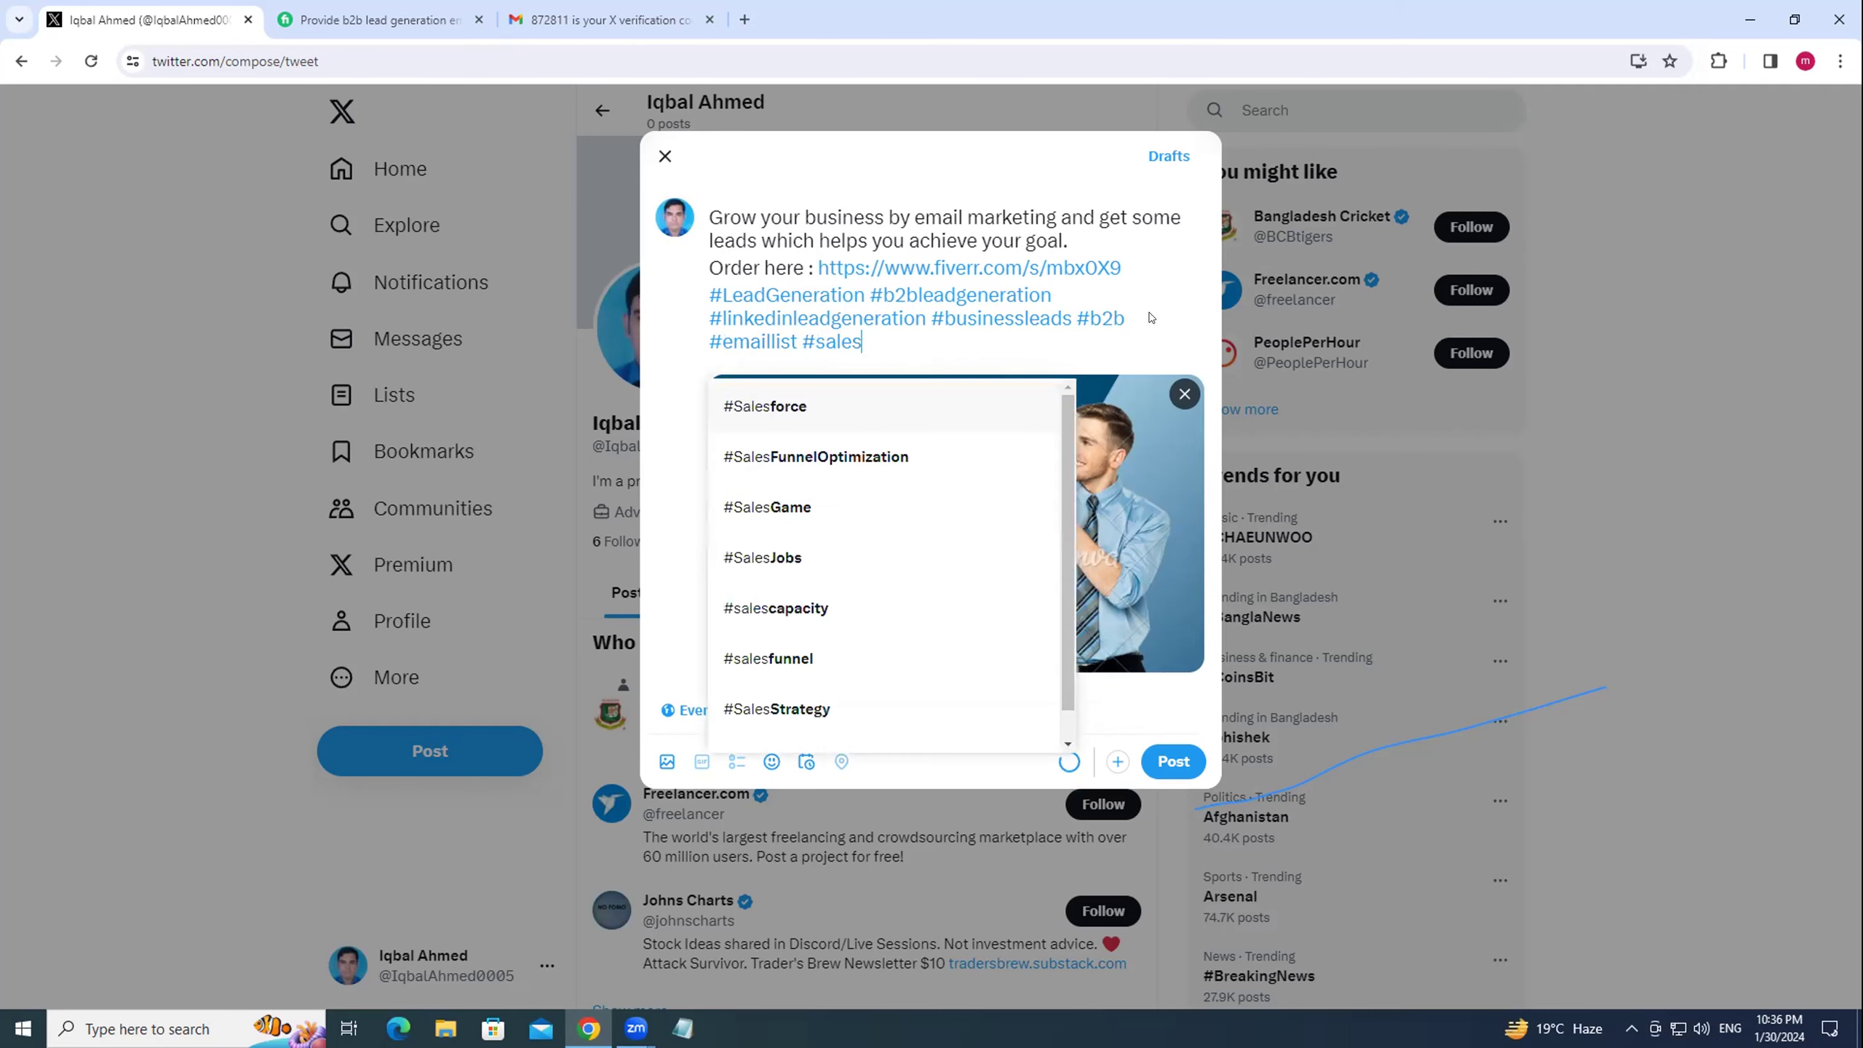
text(leads)
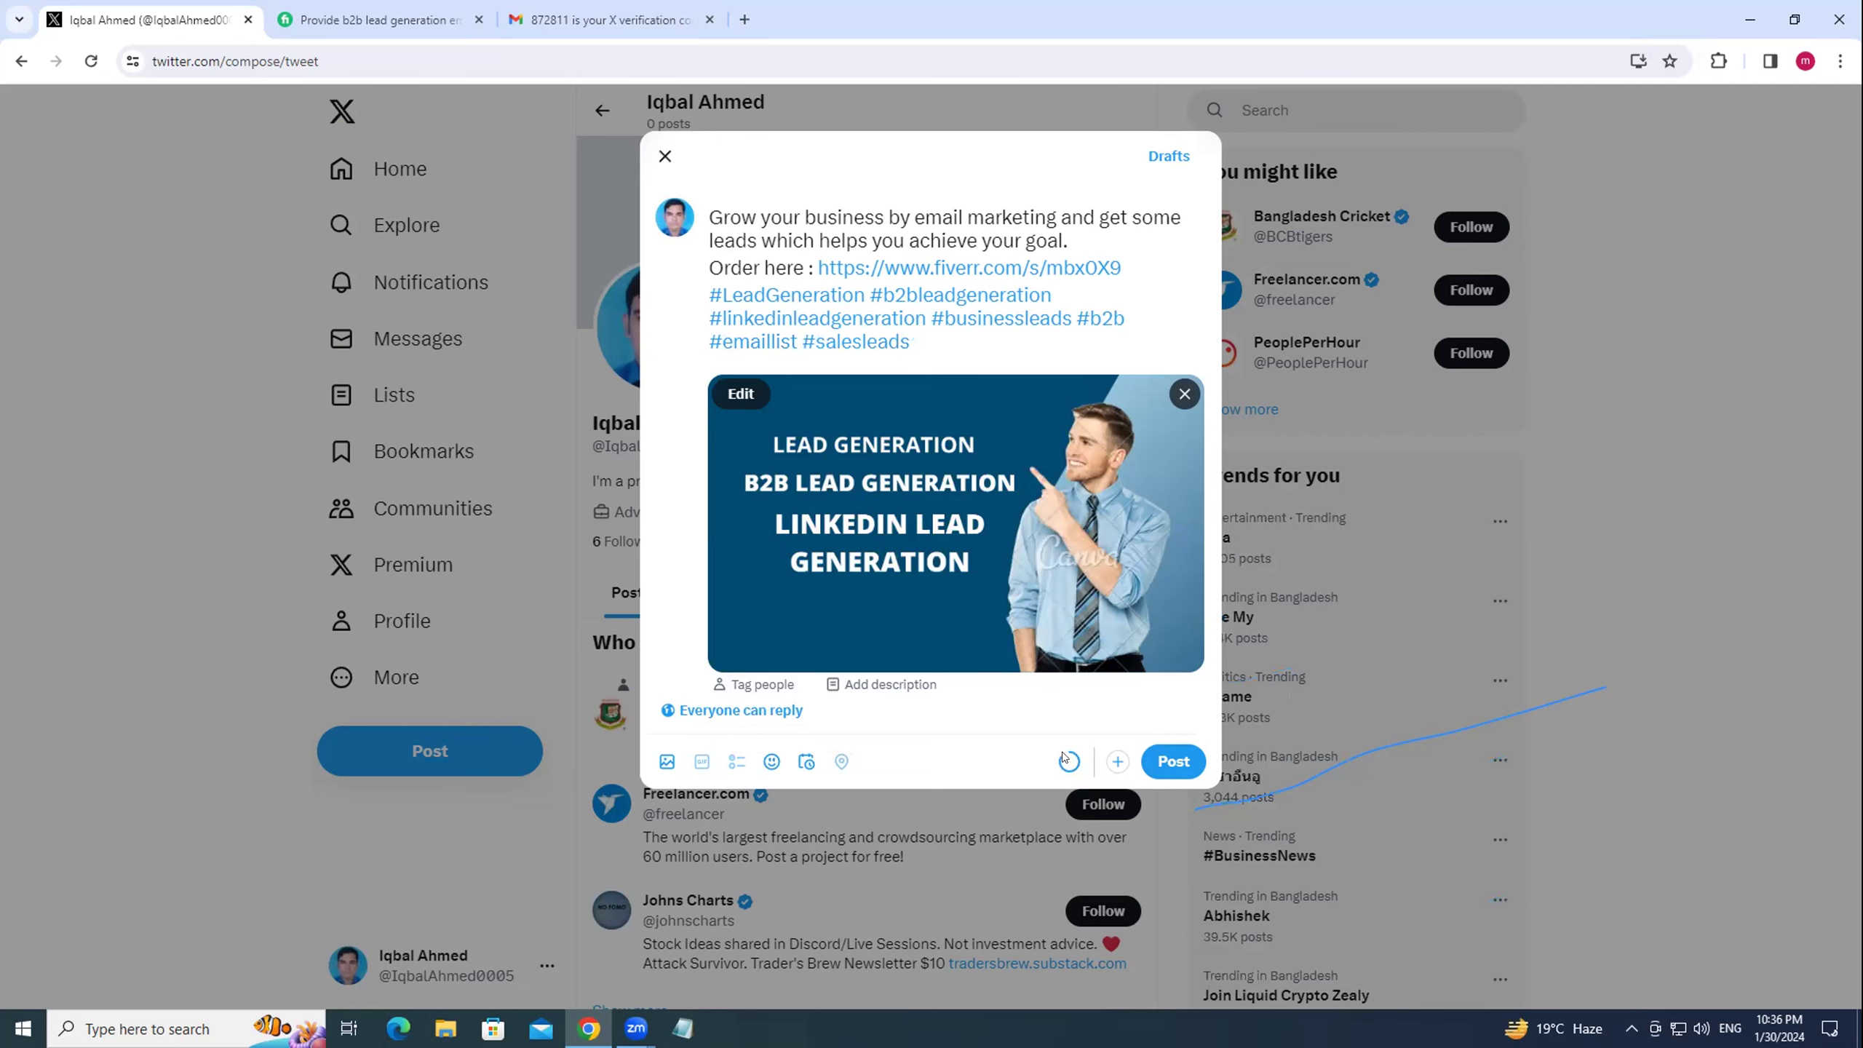
Publish the post, dismiss the Unlock more on X notice, and scroll to it on the profile.
click(1166, 762)
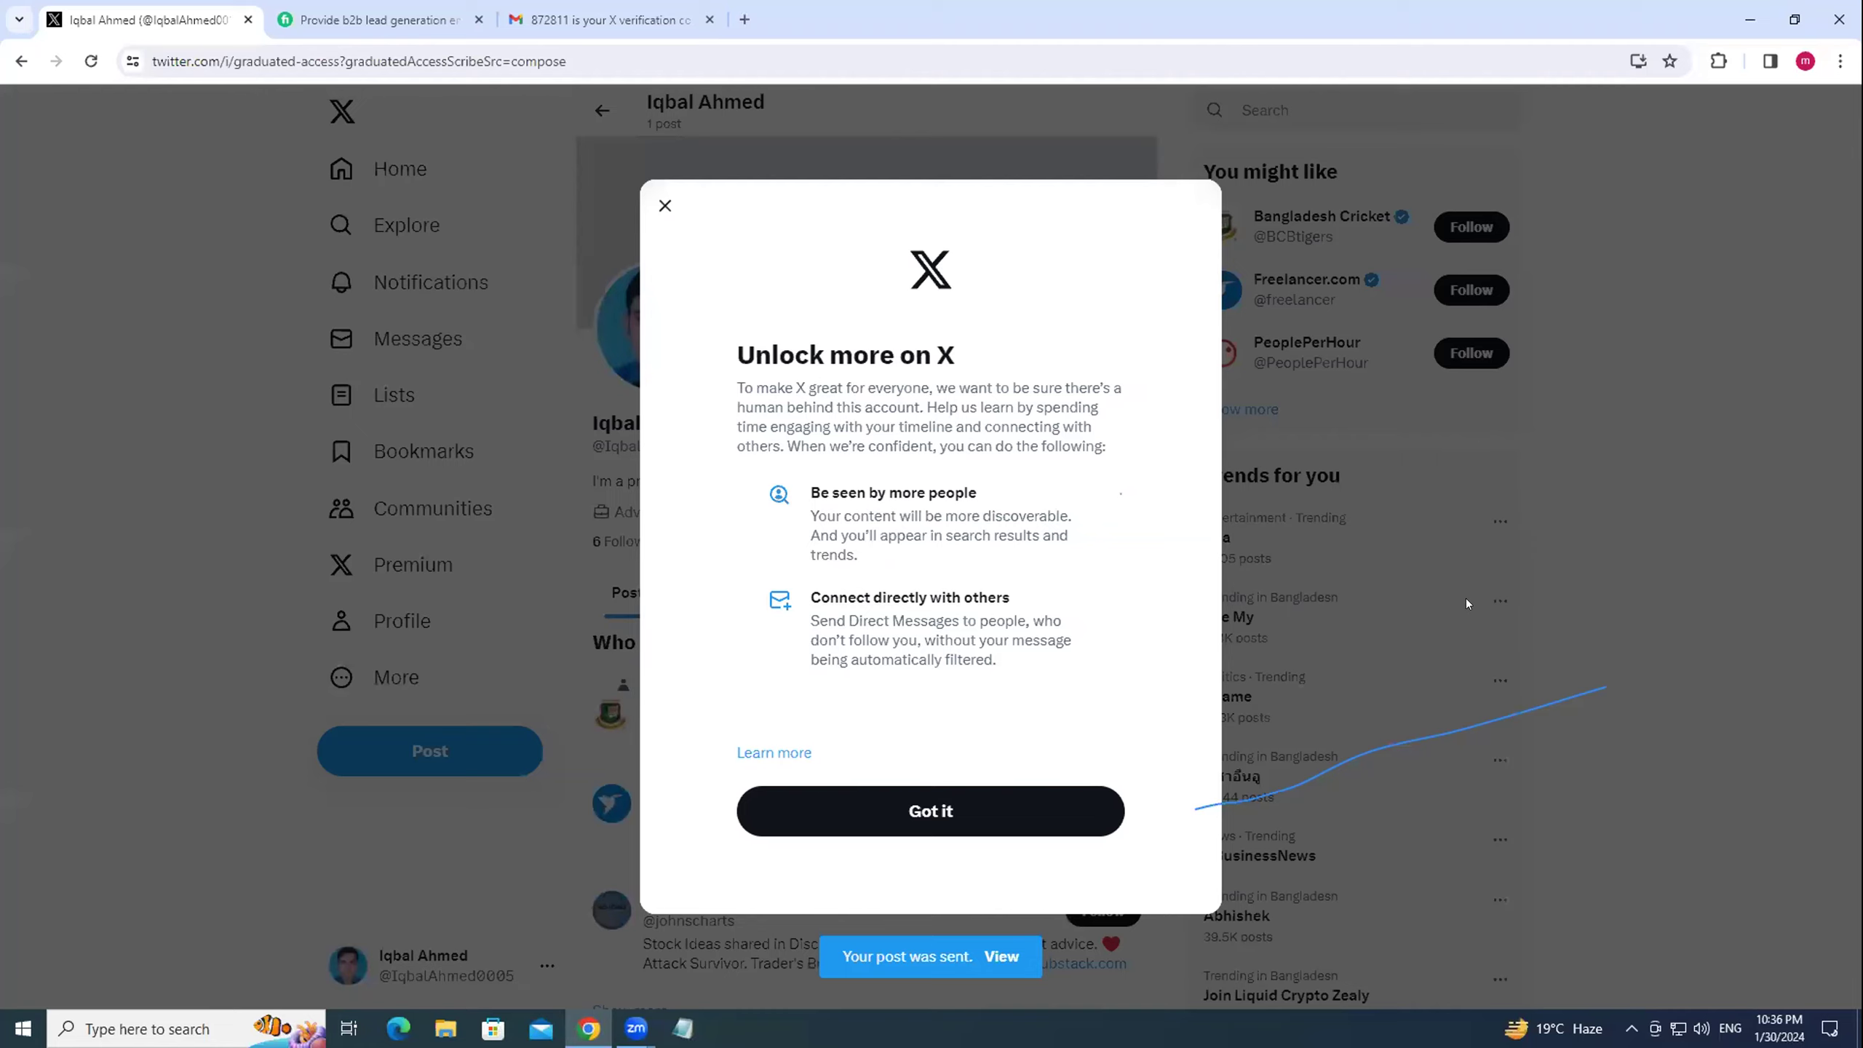
click(1436, 789)
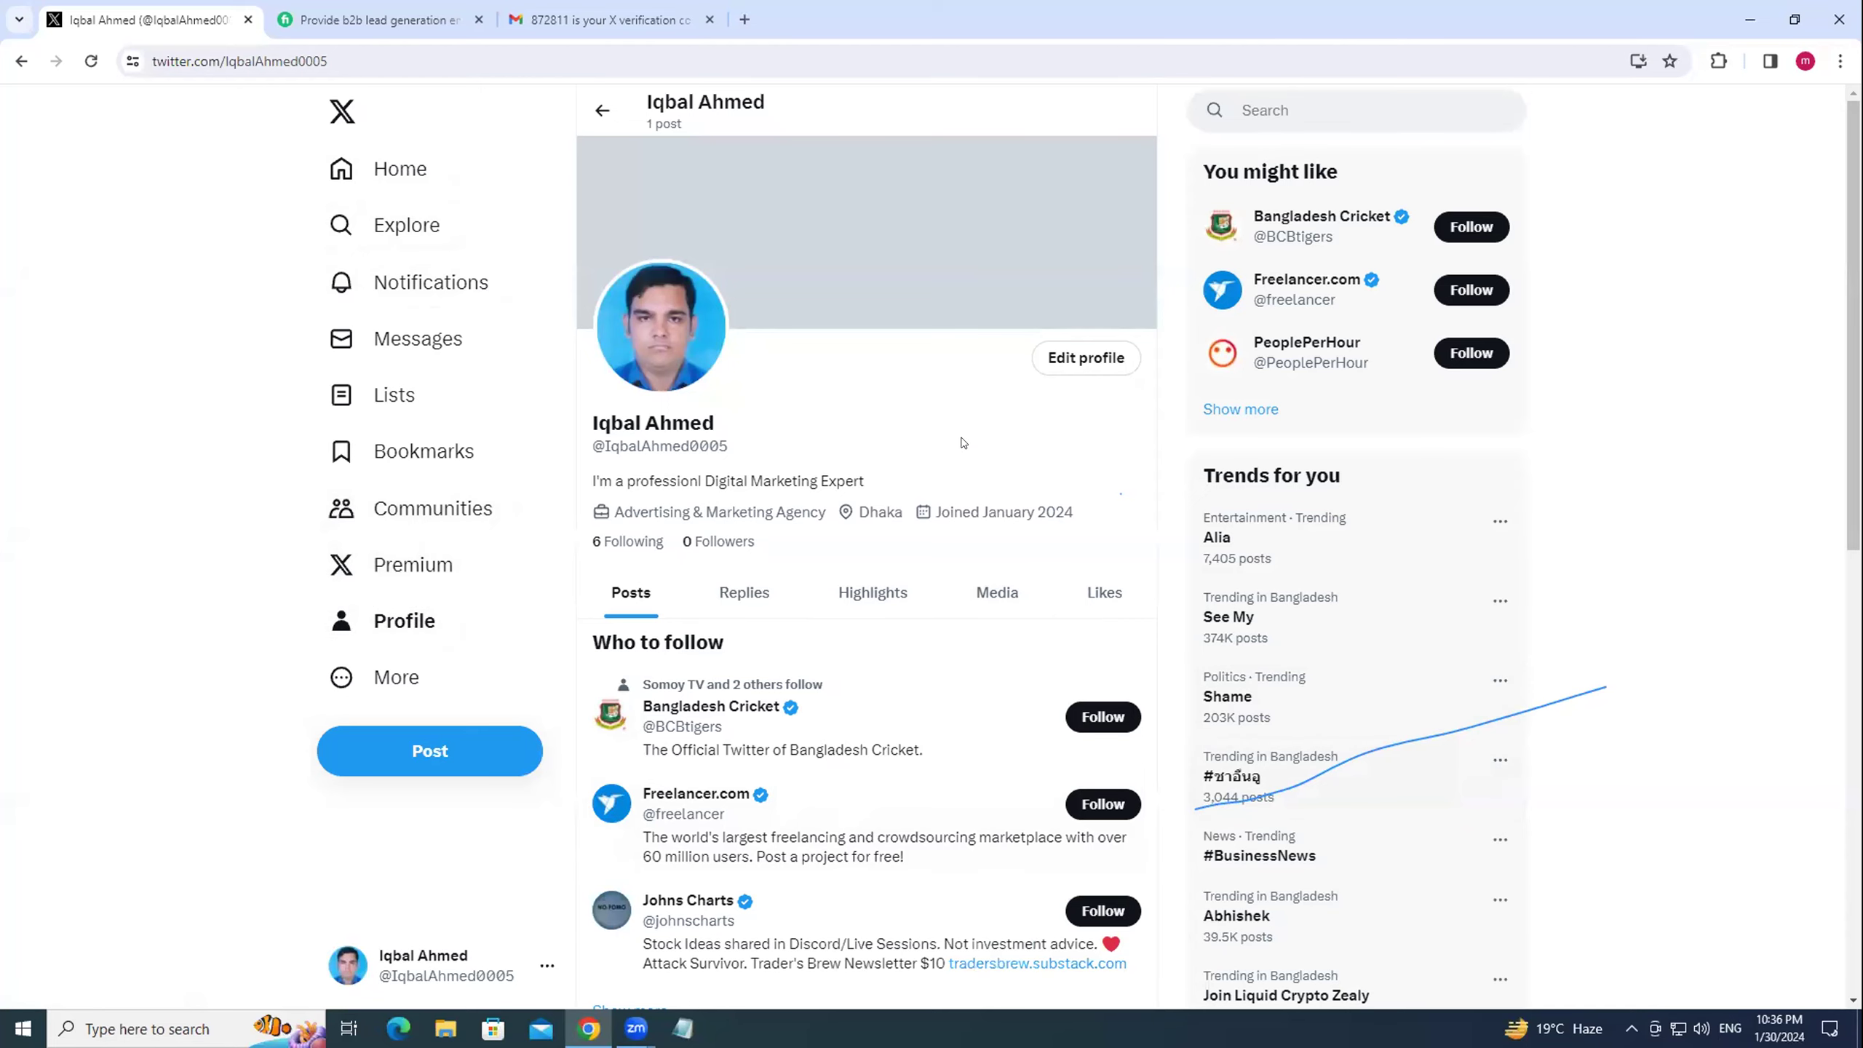
scroll(963, 442, down, 7)
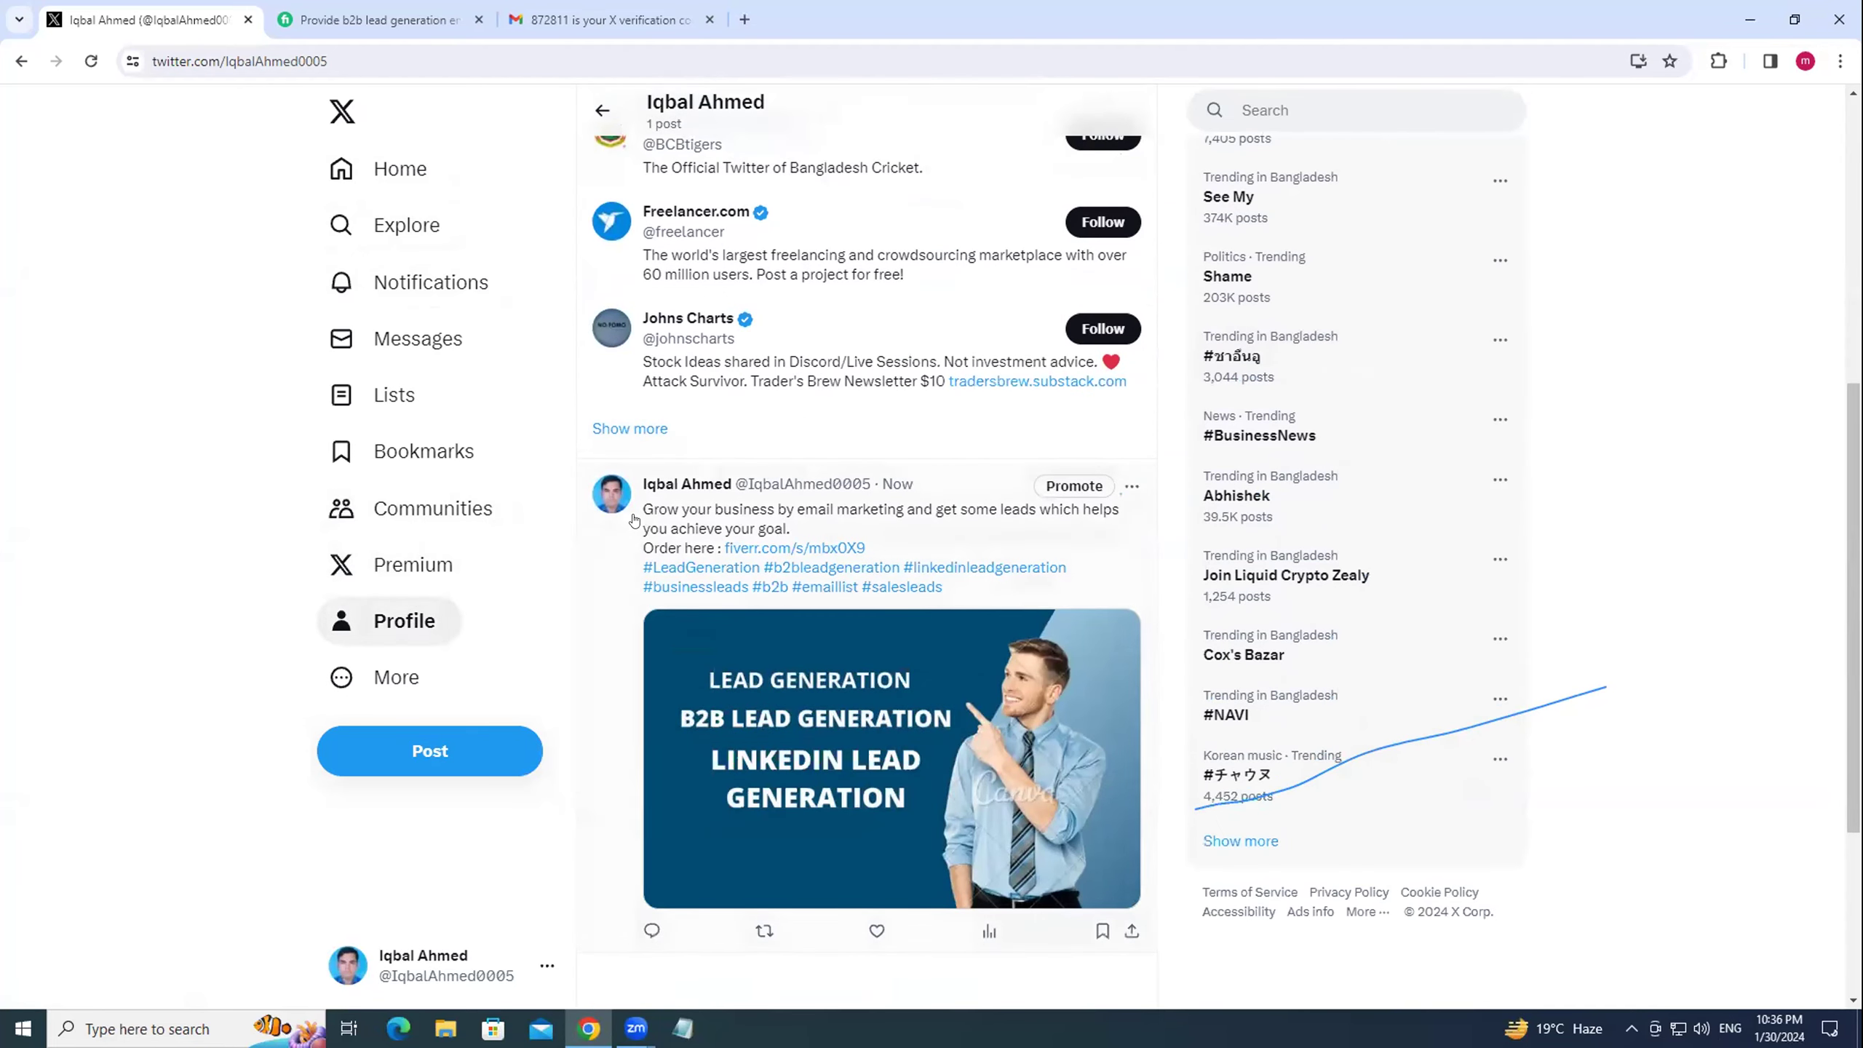
scroll(807, 690, down, 3)
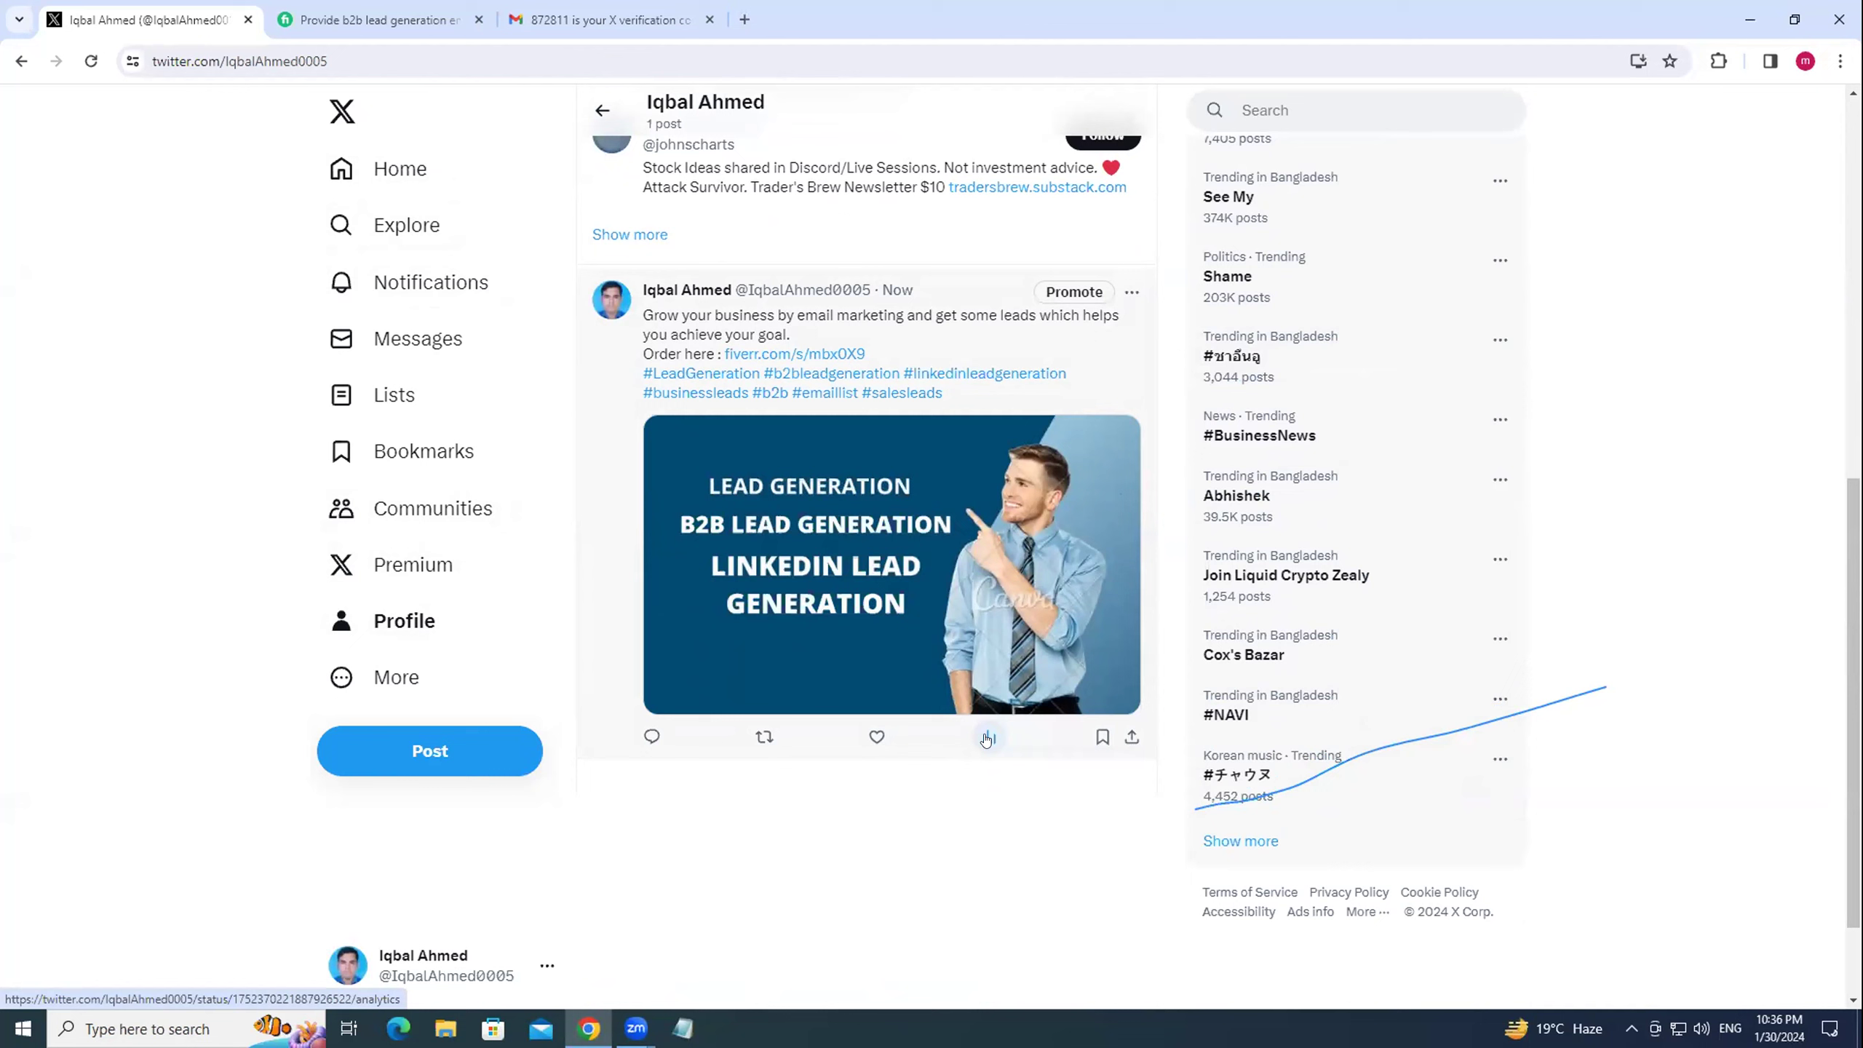
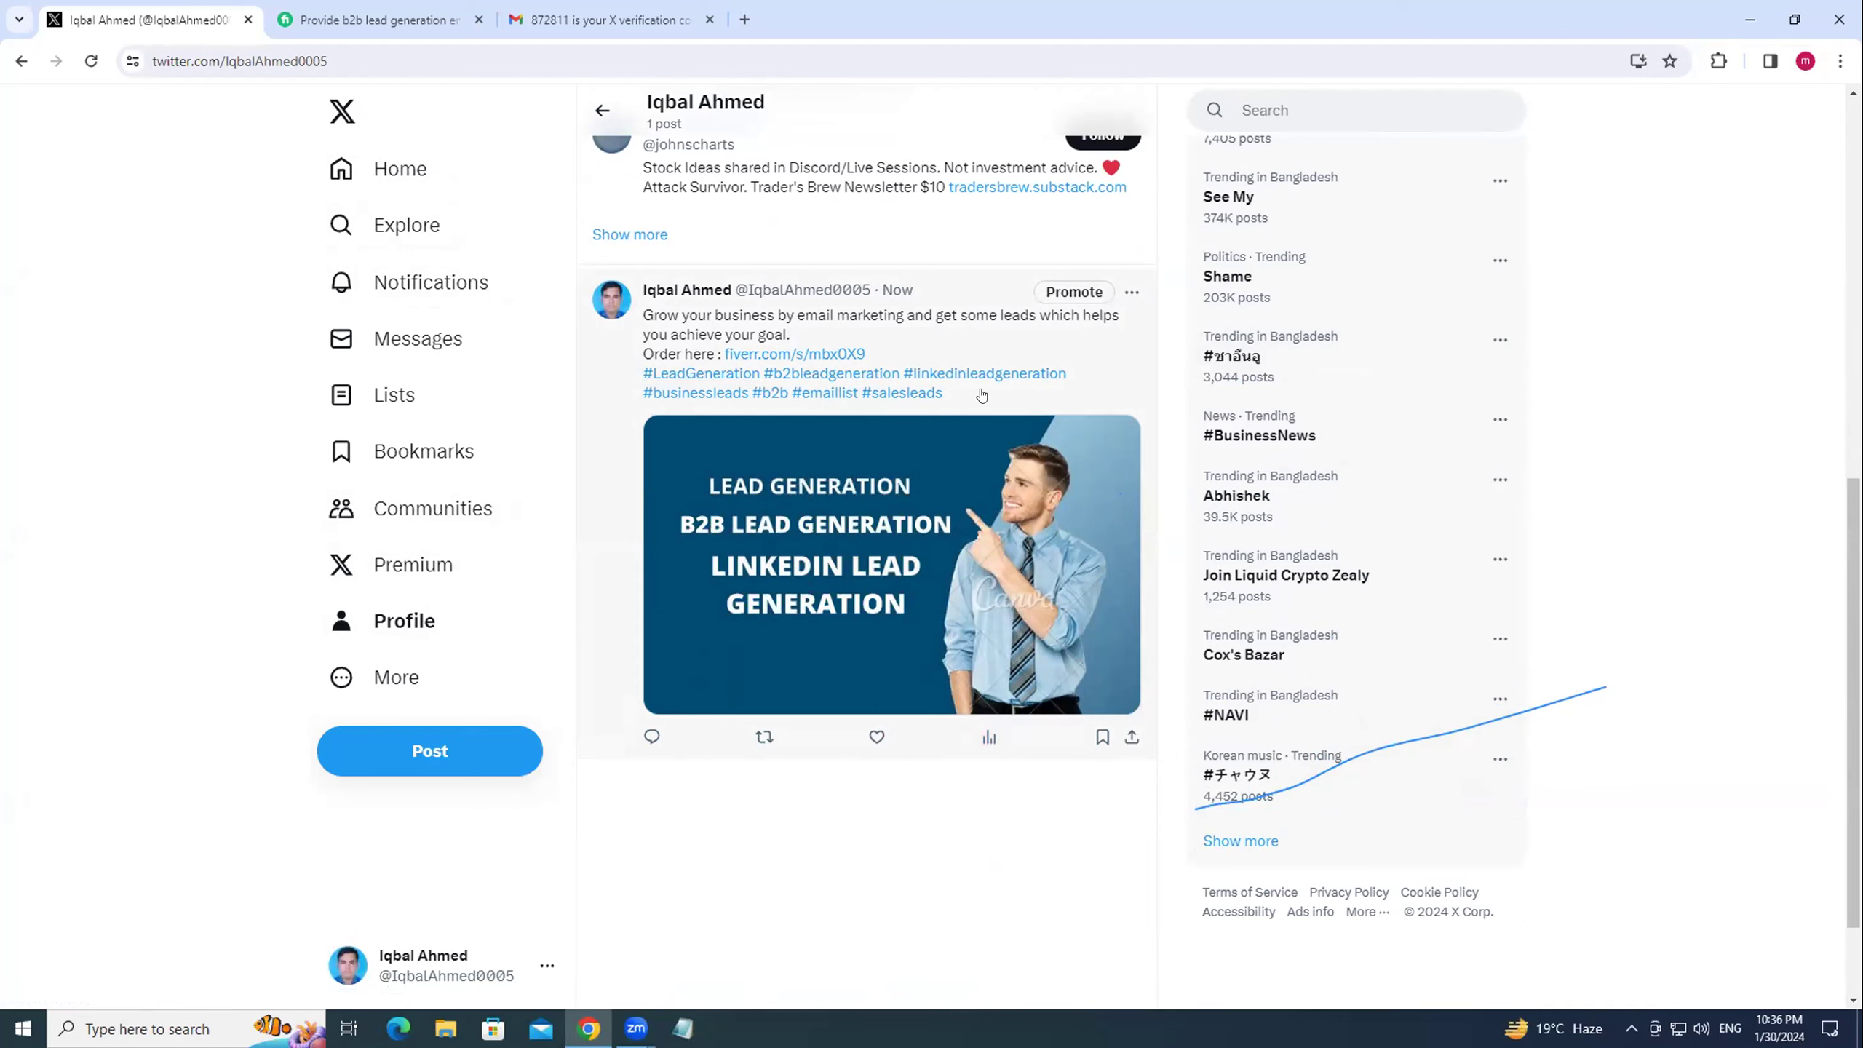
Search X for 'lead generation' and open the Fiverr link in a B2B lead-generation account's bio.
click(1281, 103)
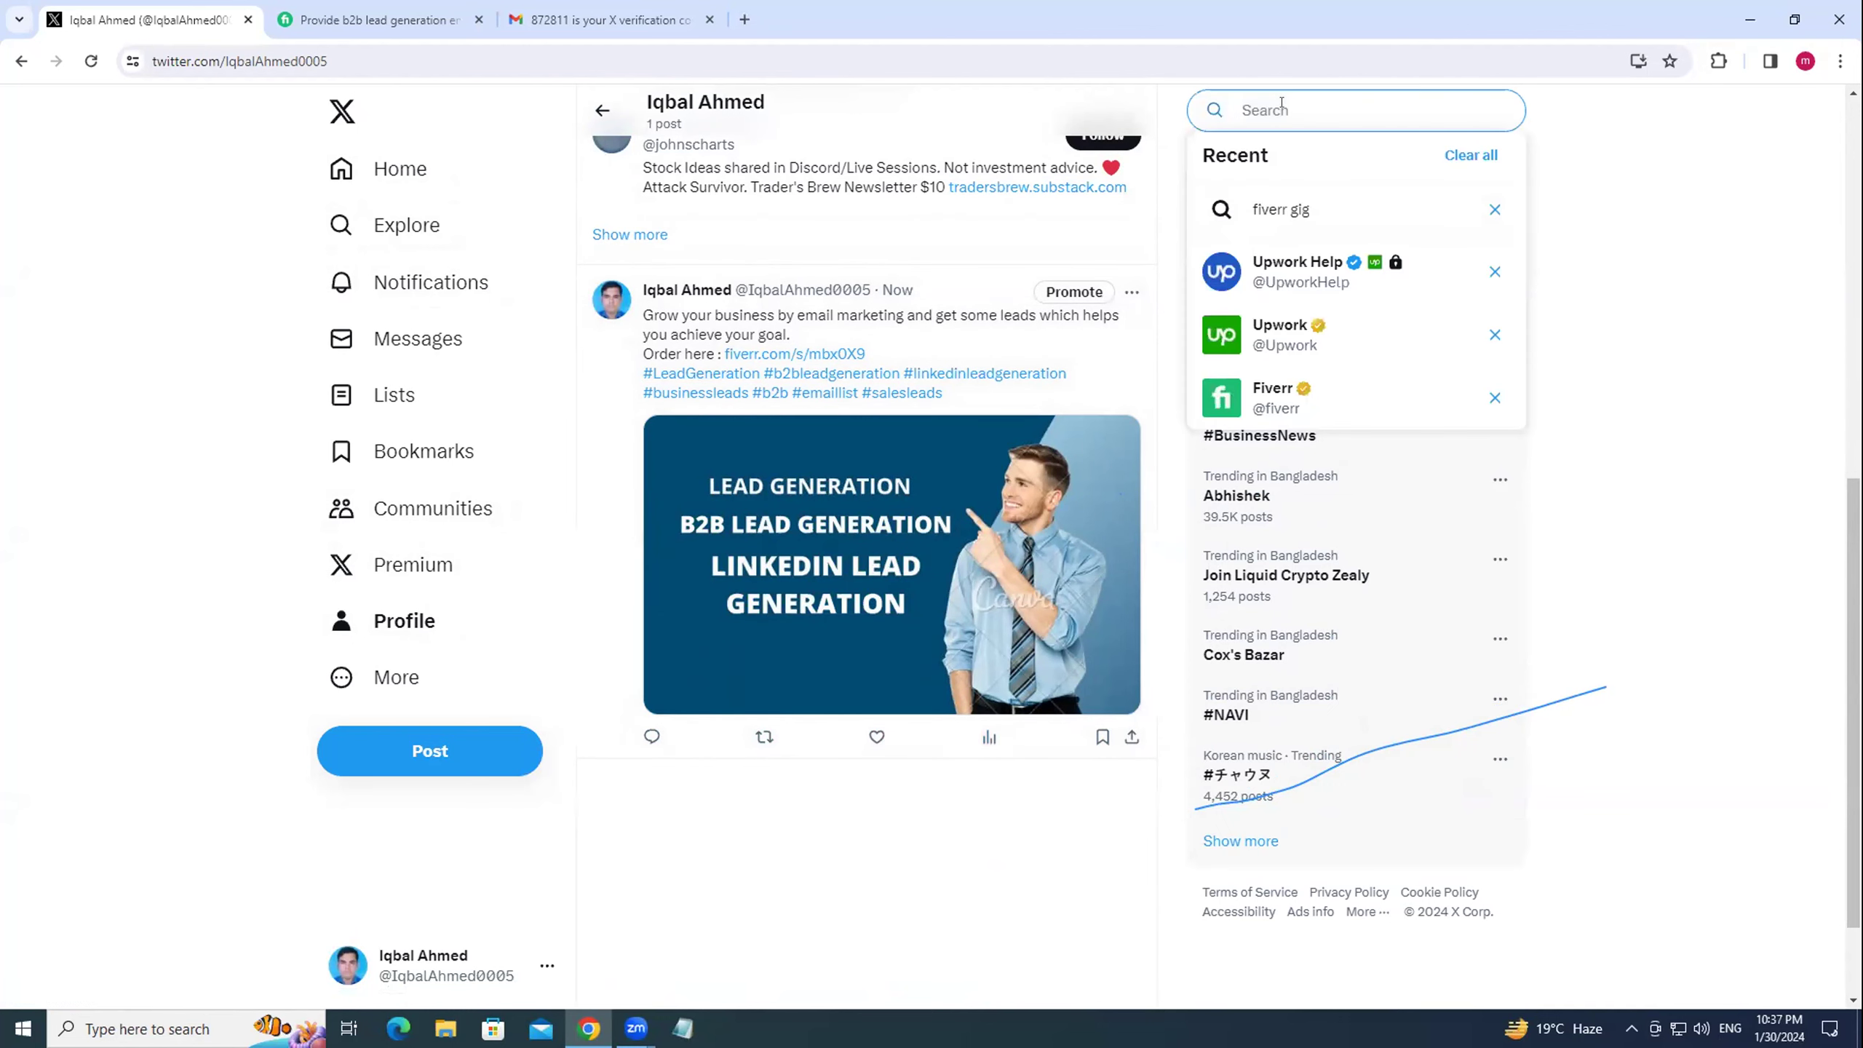
text(lead)
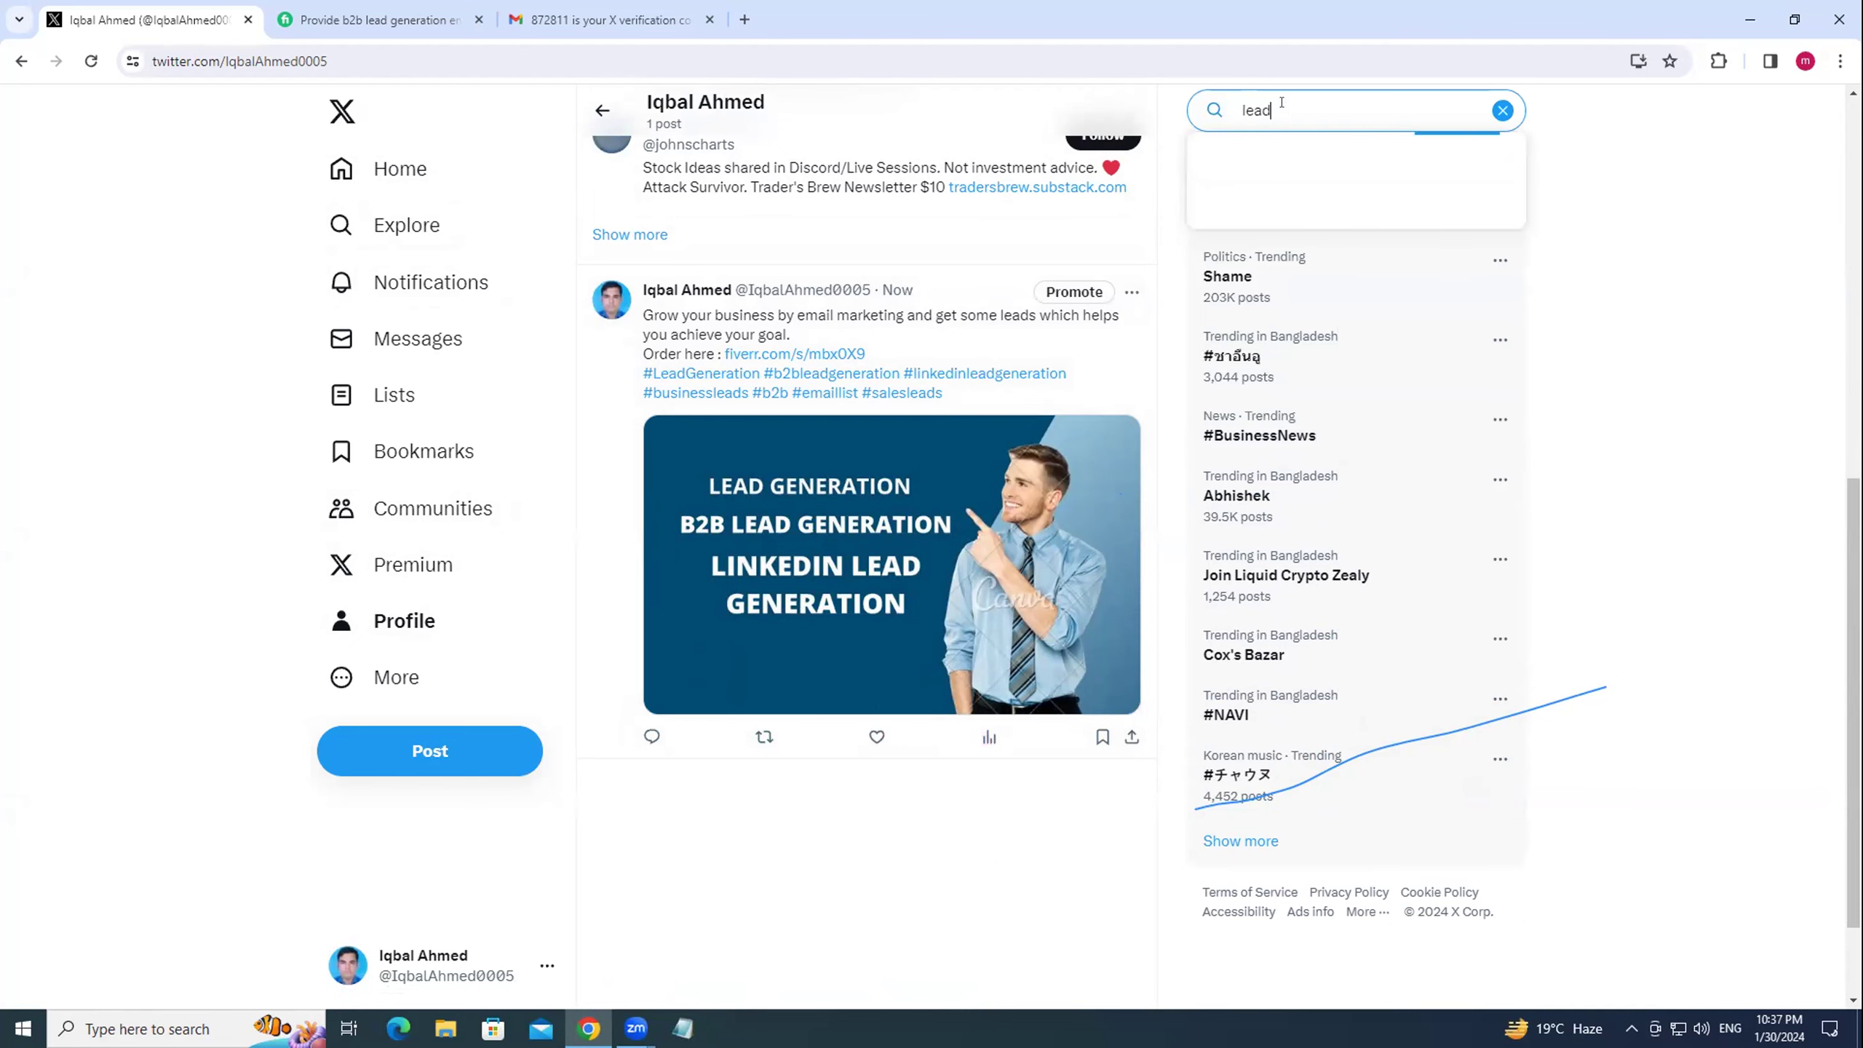
text( generation)
key(Return)
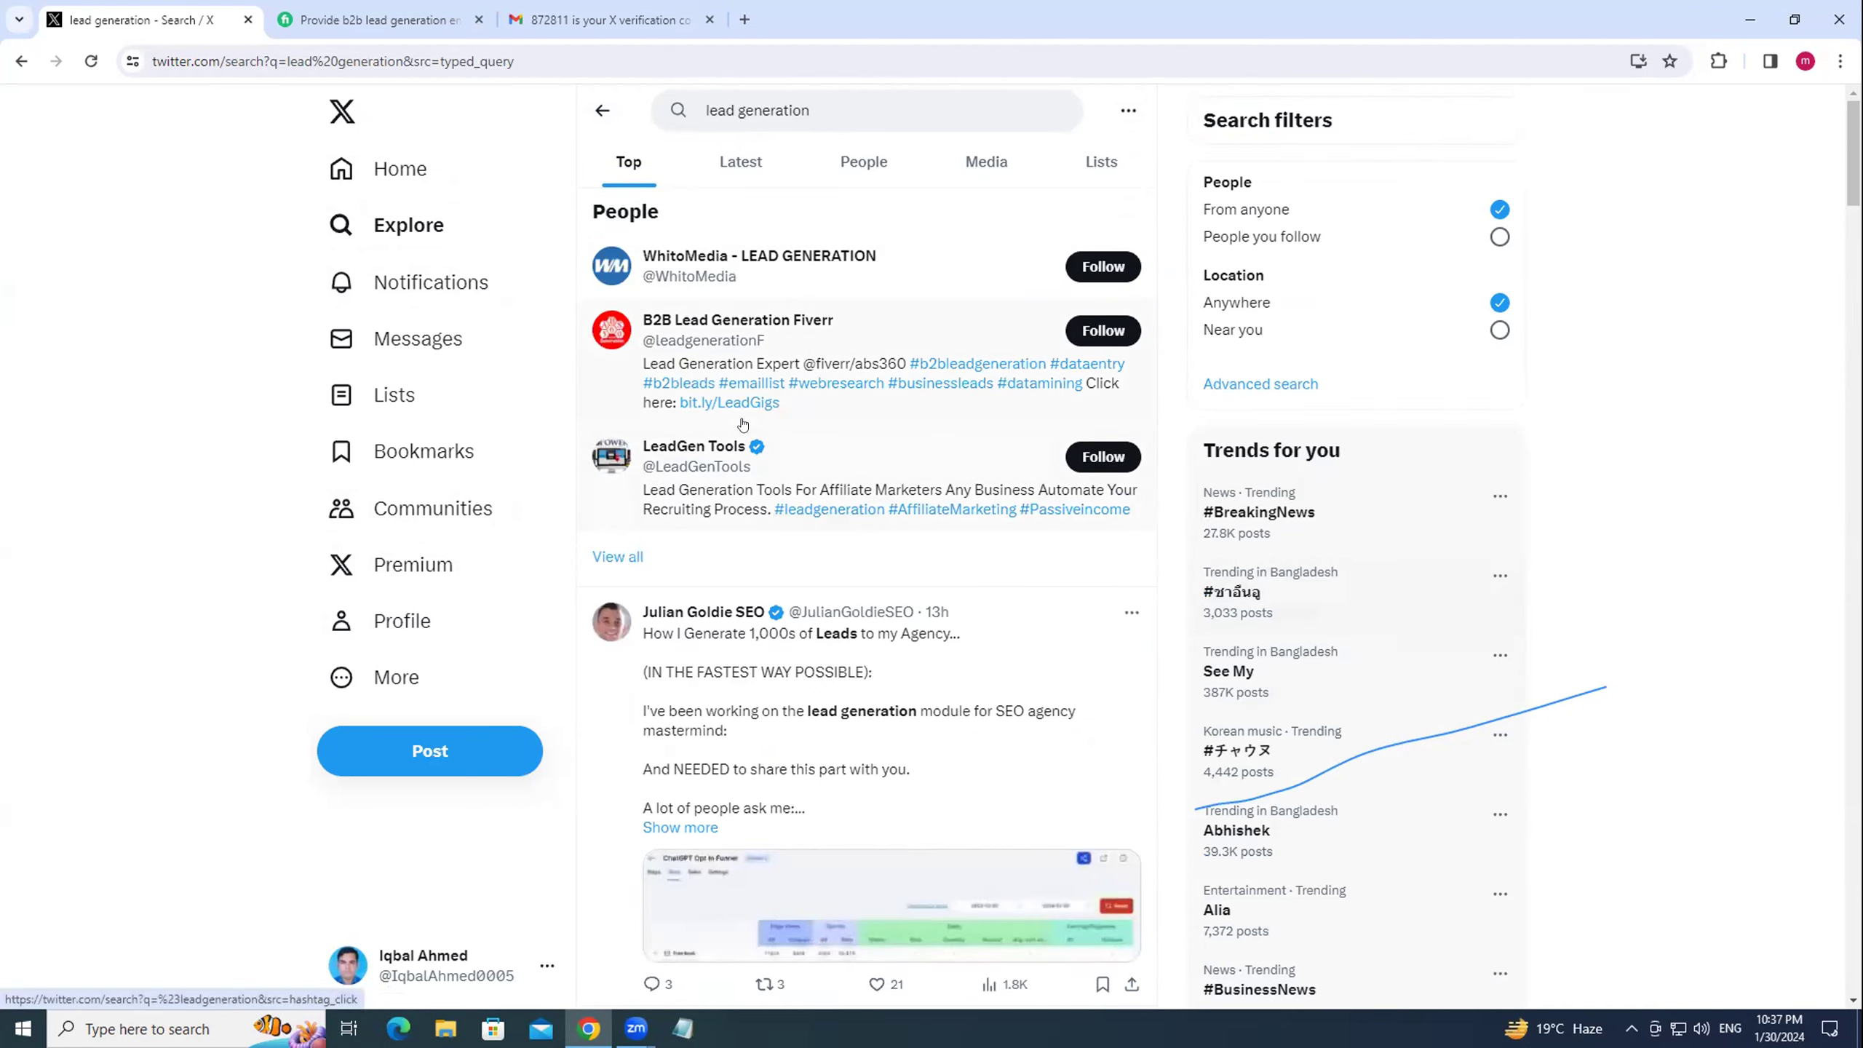
mouse_move(741, 321)
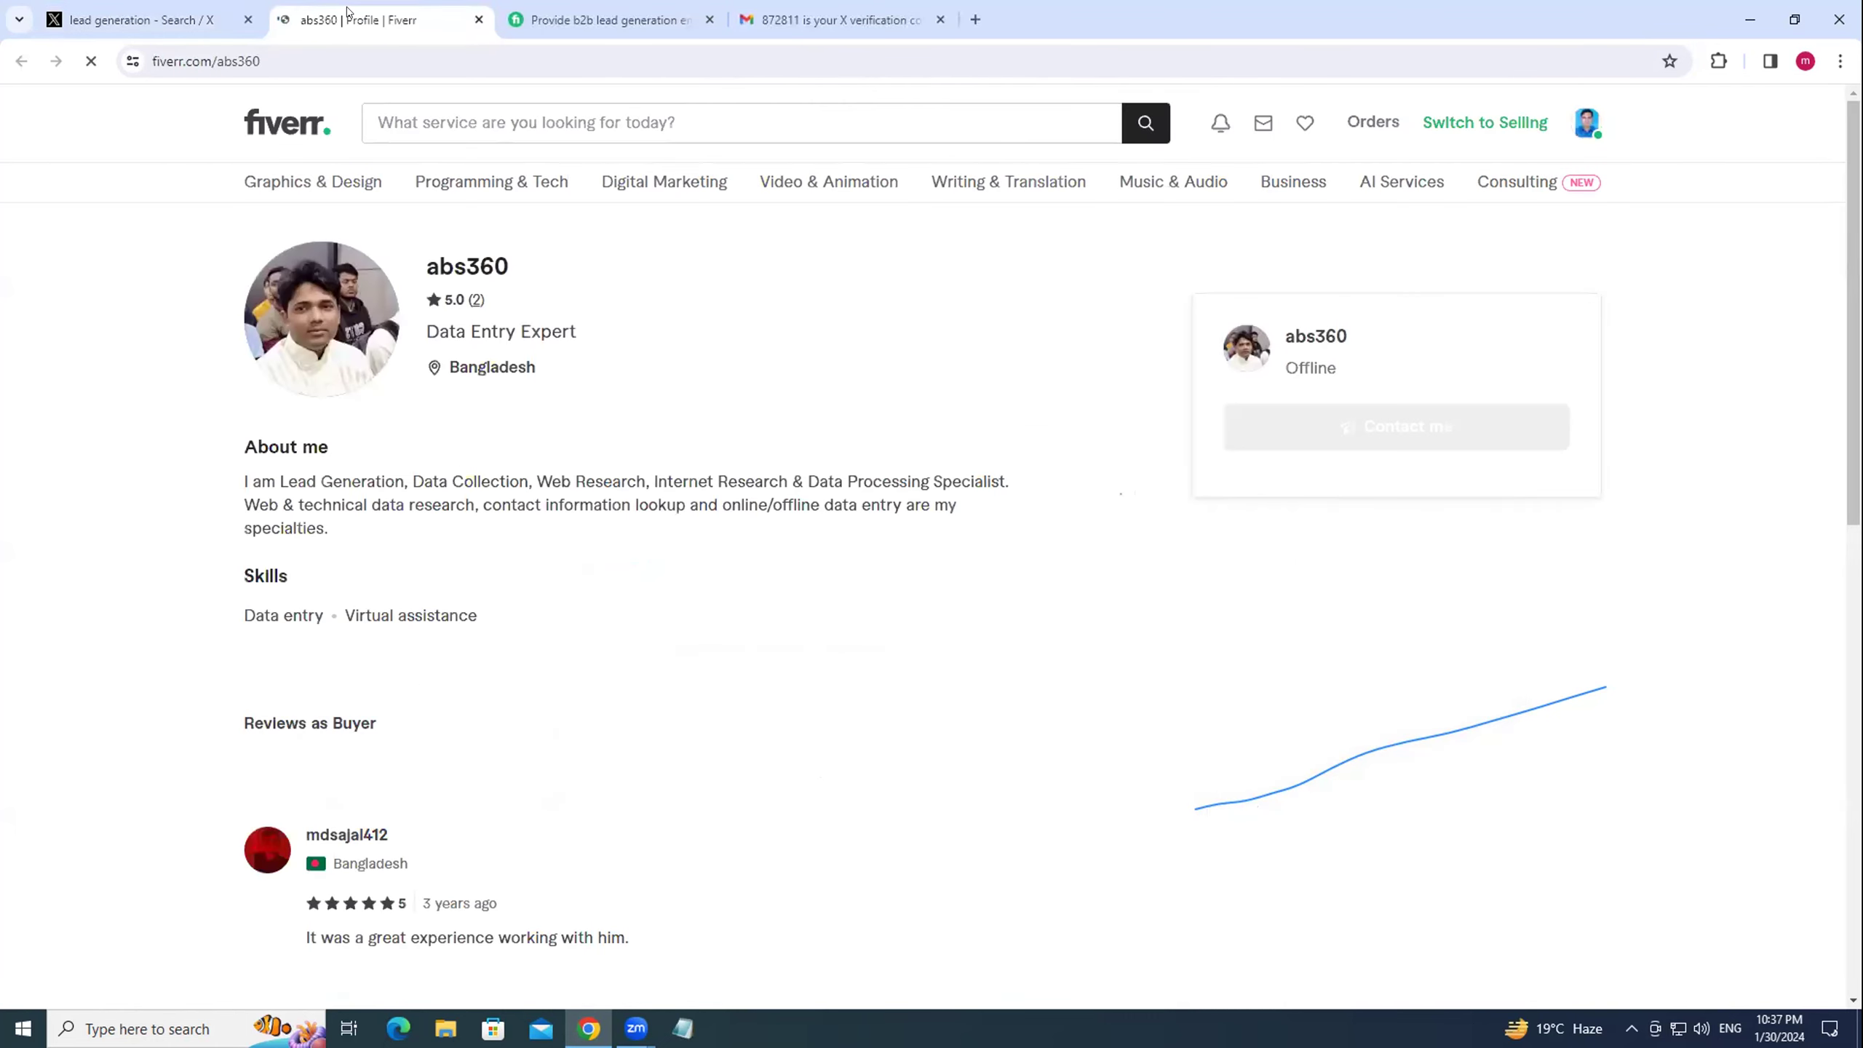
Review the Fiverr seller's location, username and online status, then return to the X search tab.
drag(436, 441, 550, 445)
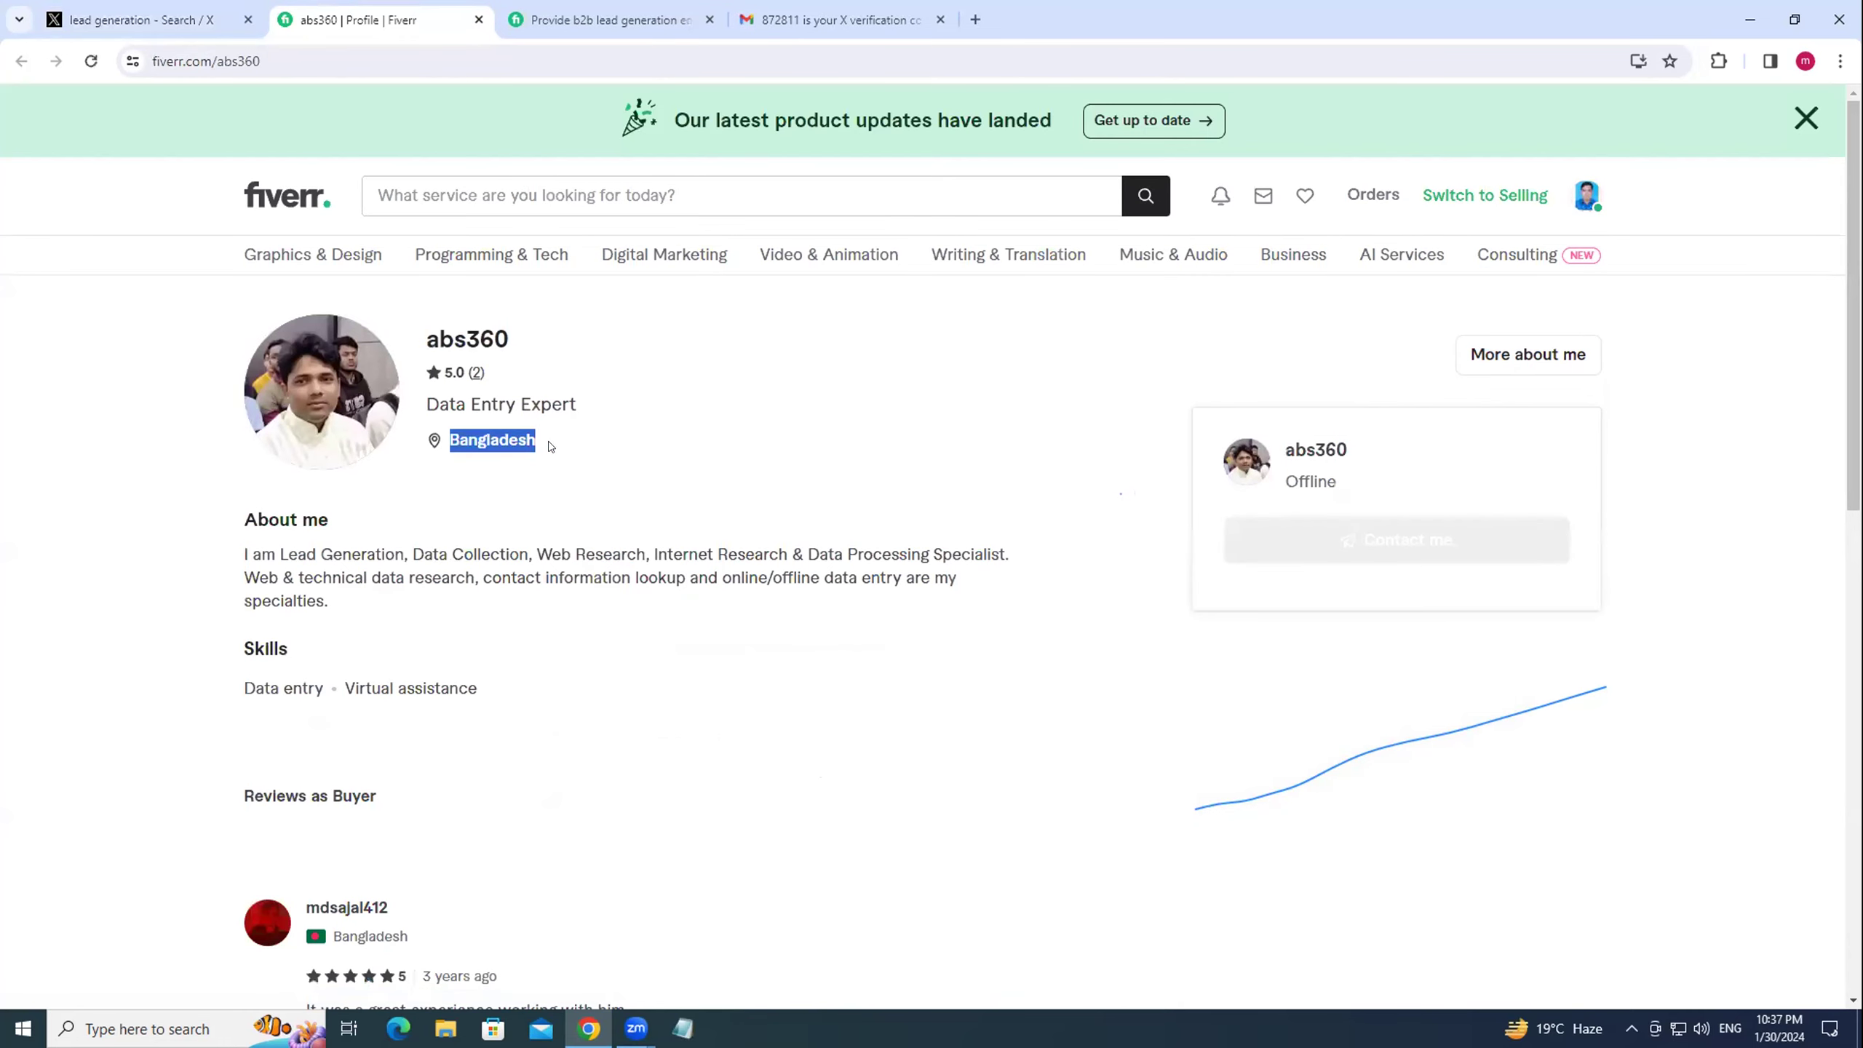
drag(424, 324, 607, 336)
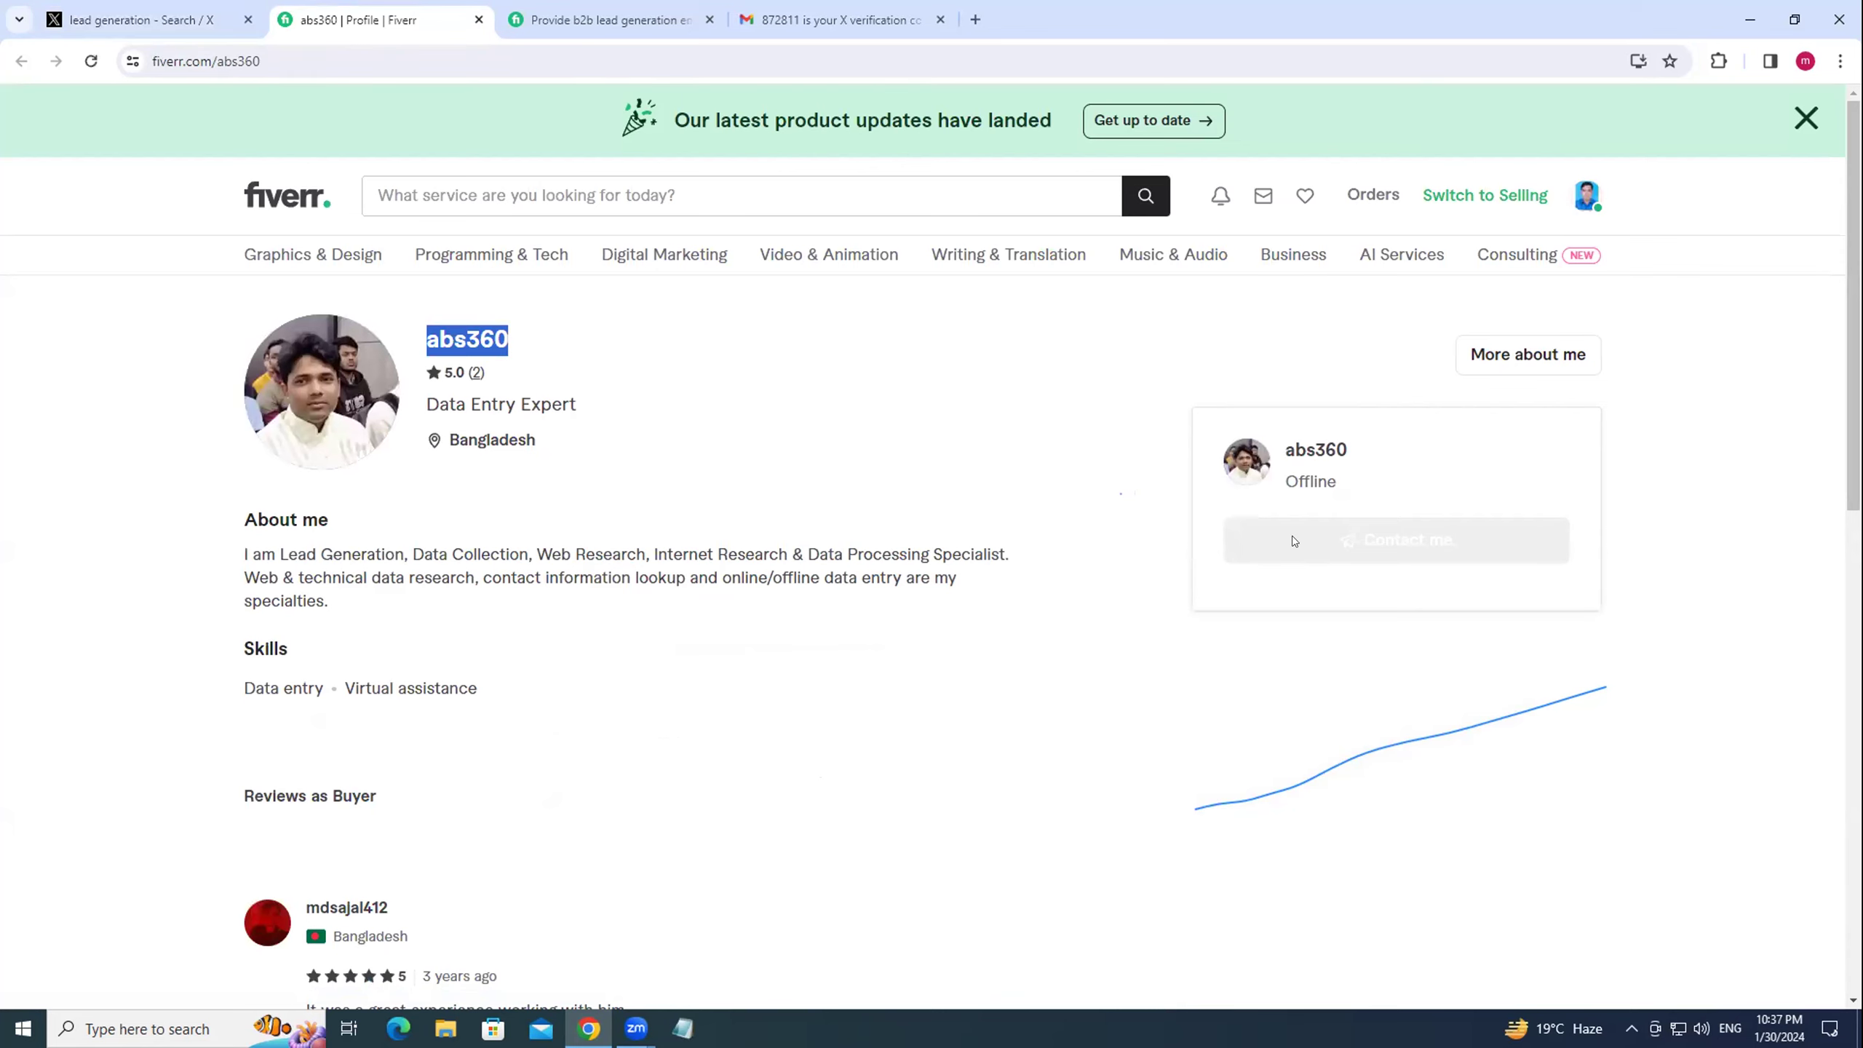
drag(1282, 478, 1337, 481)
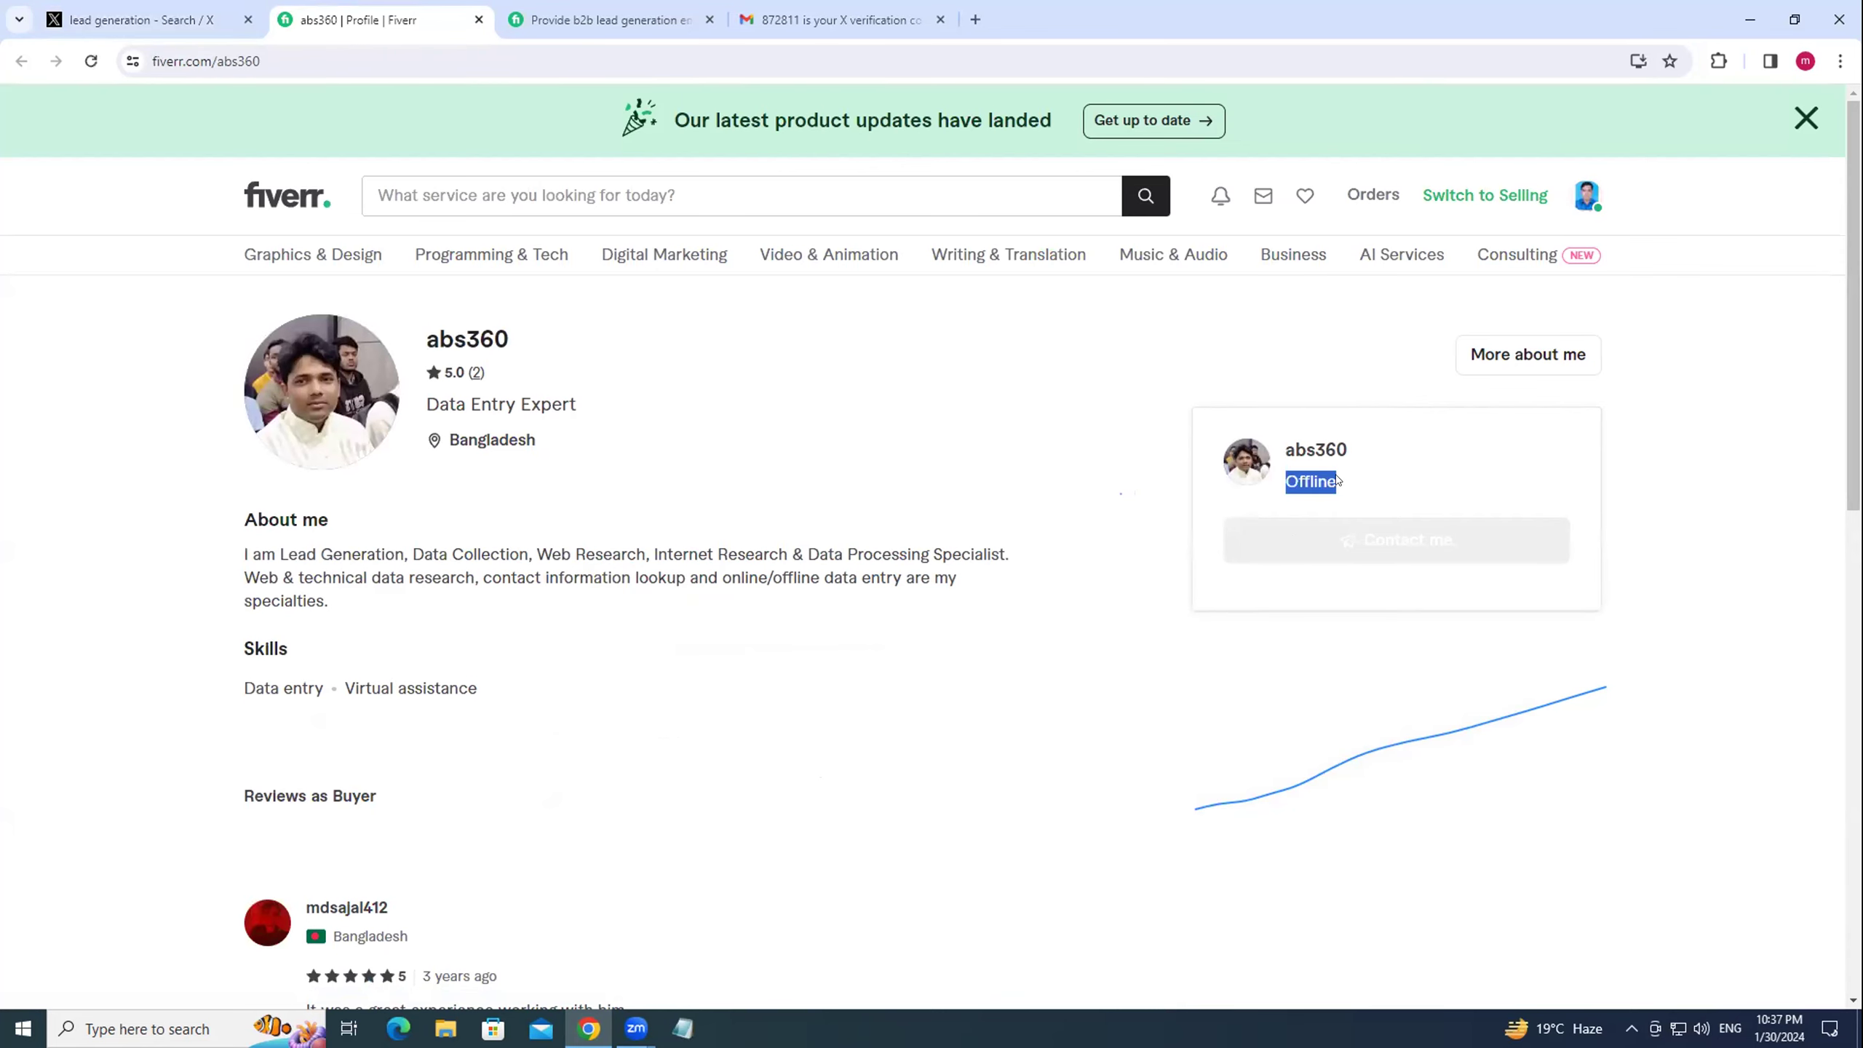
click(1250, 548)
scroll(982, 629, down, 4)
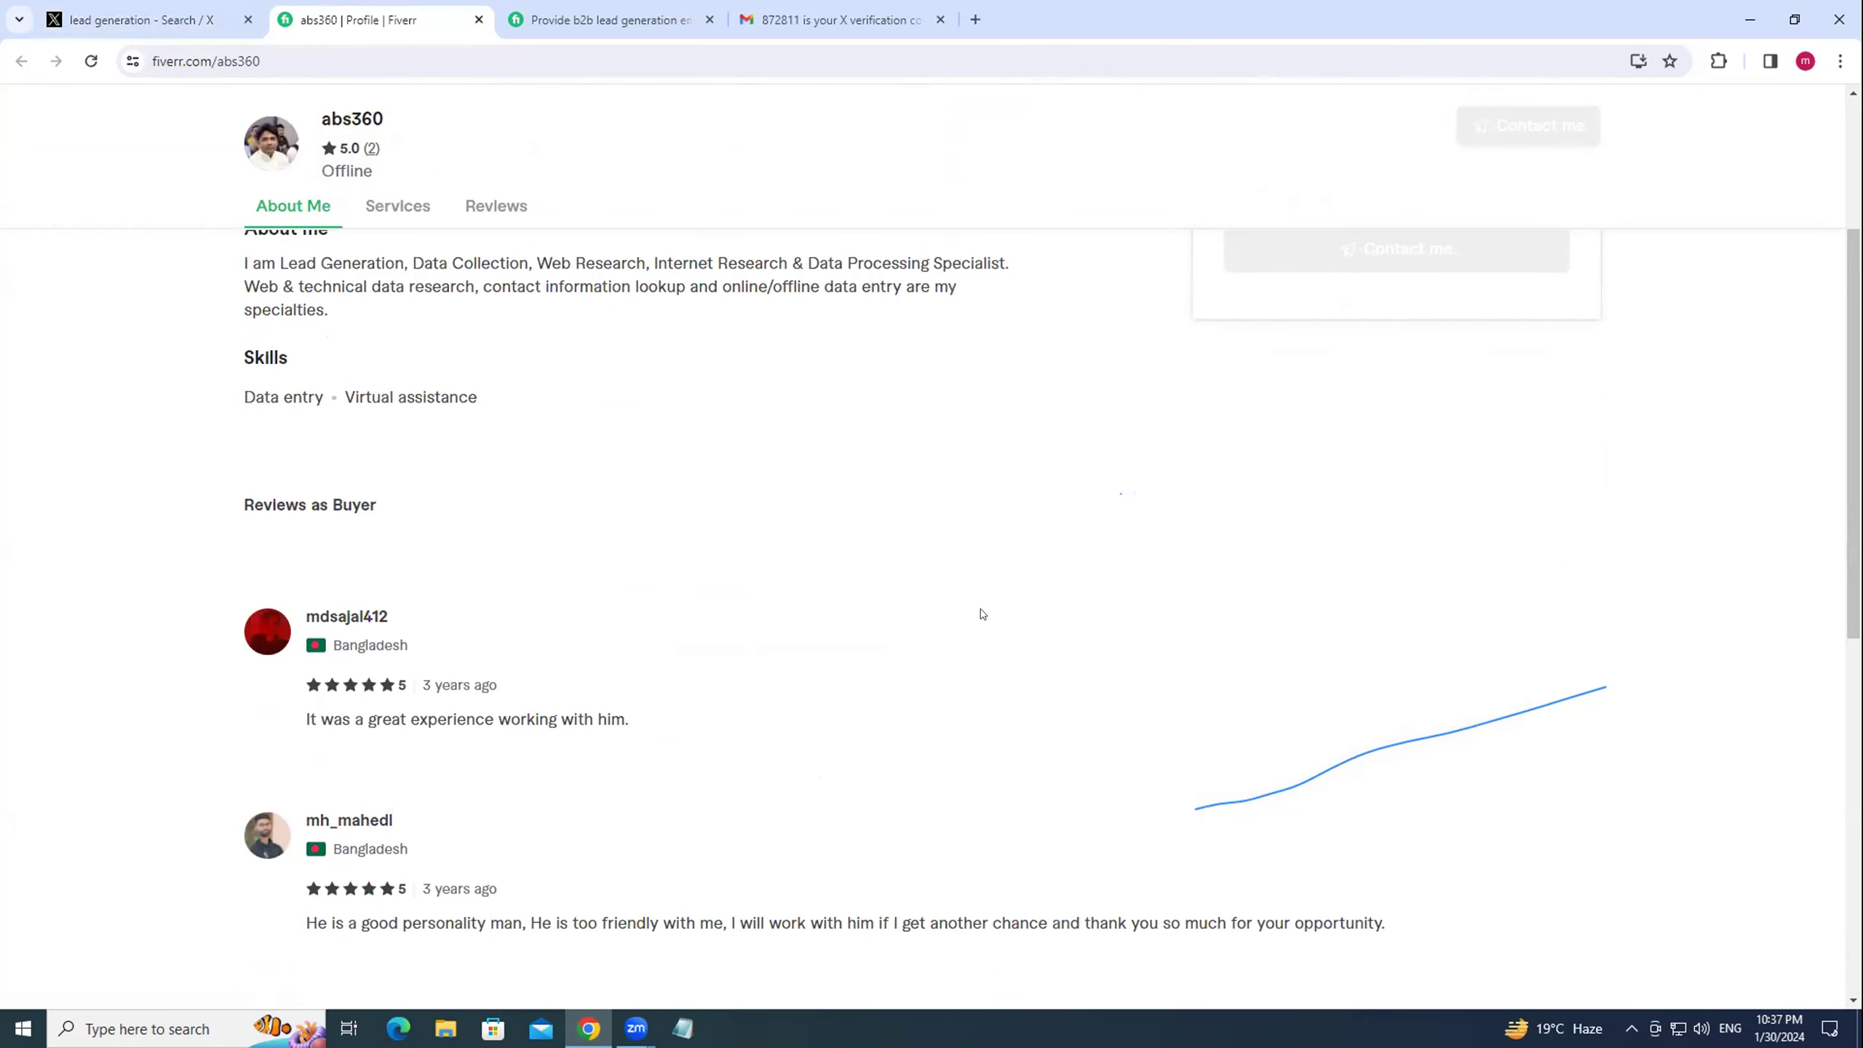
scroll(705, 569, up, 4)
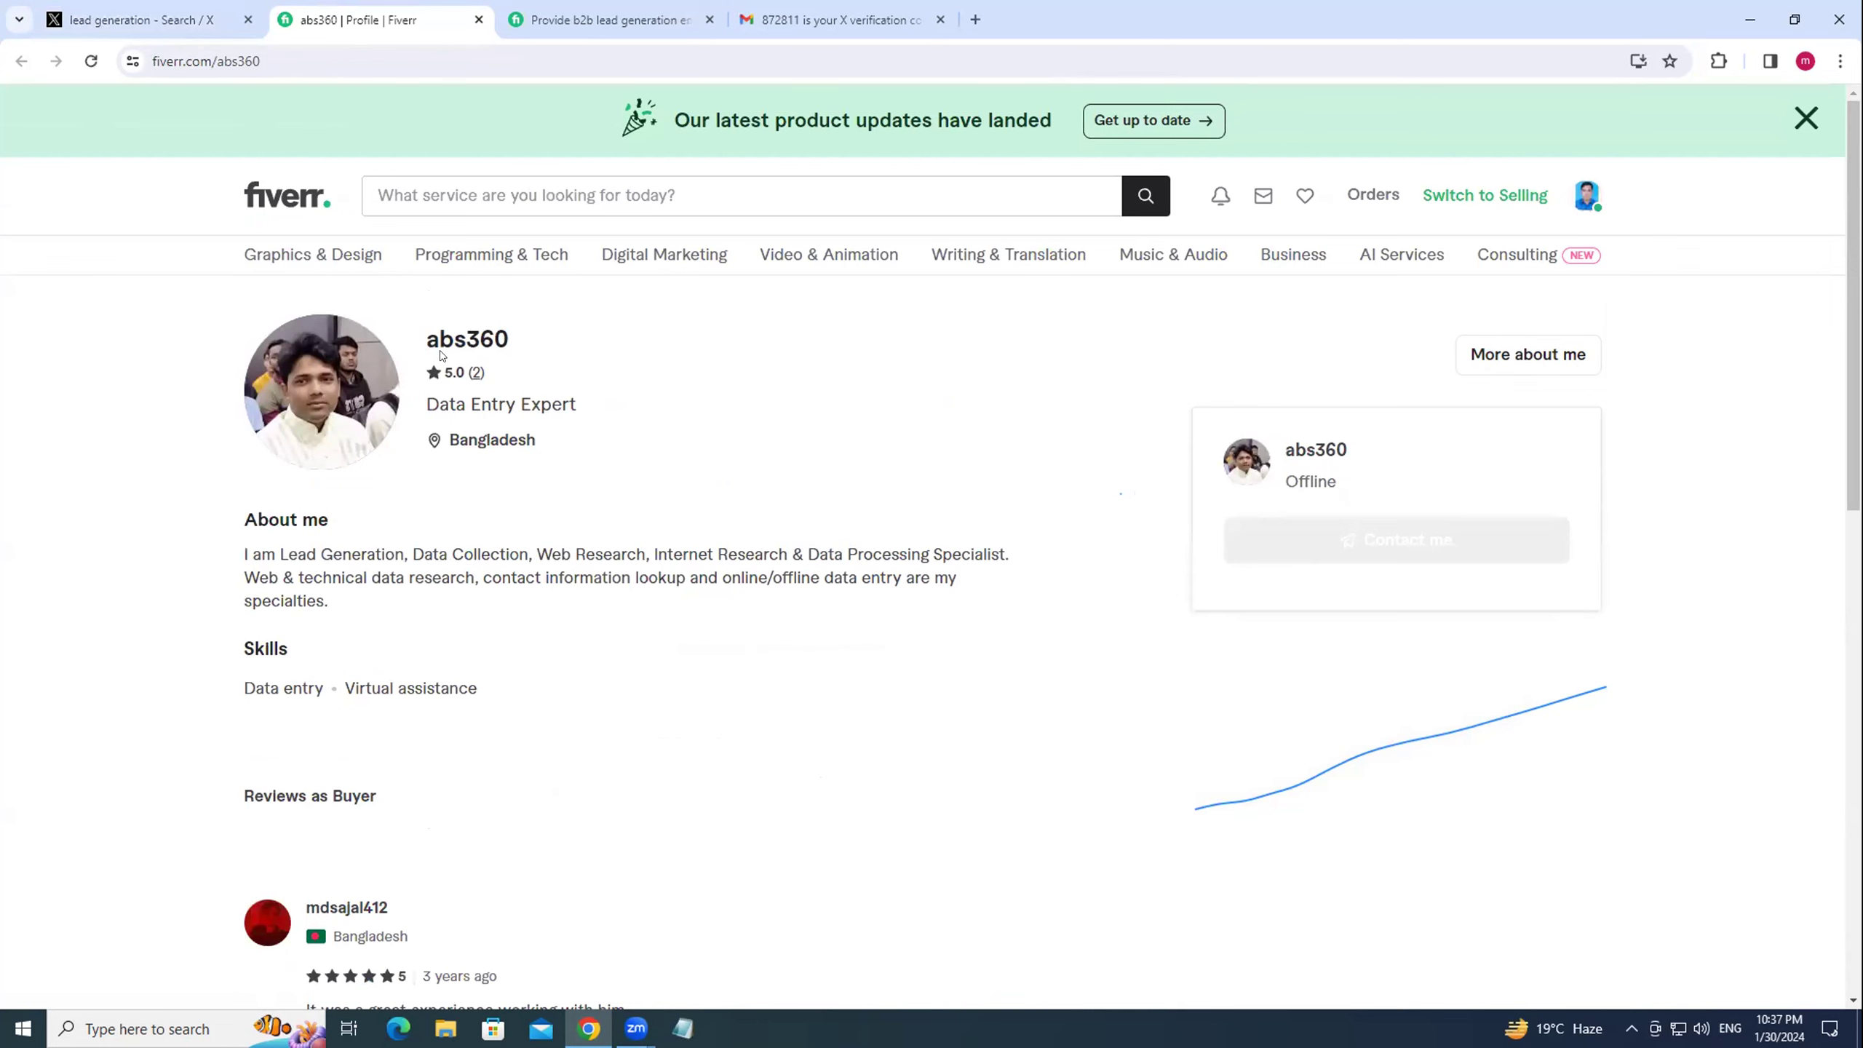
key(ctrl+shift+Tab)
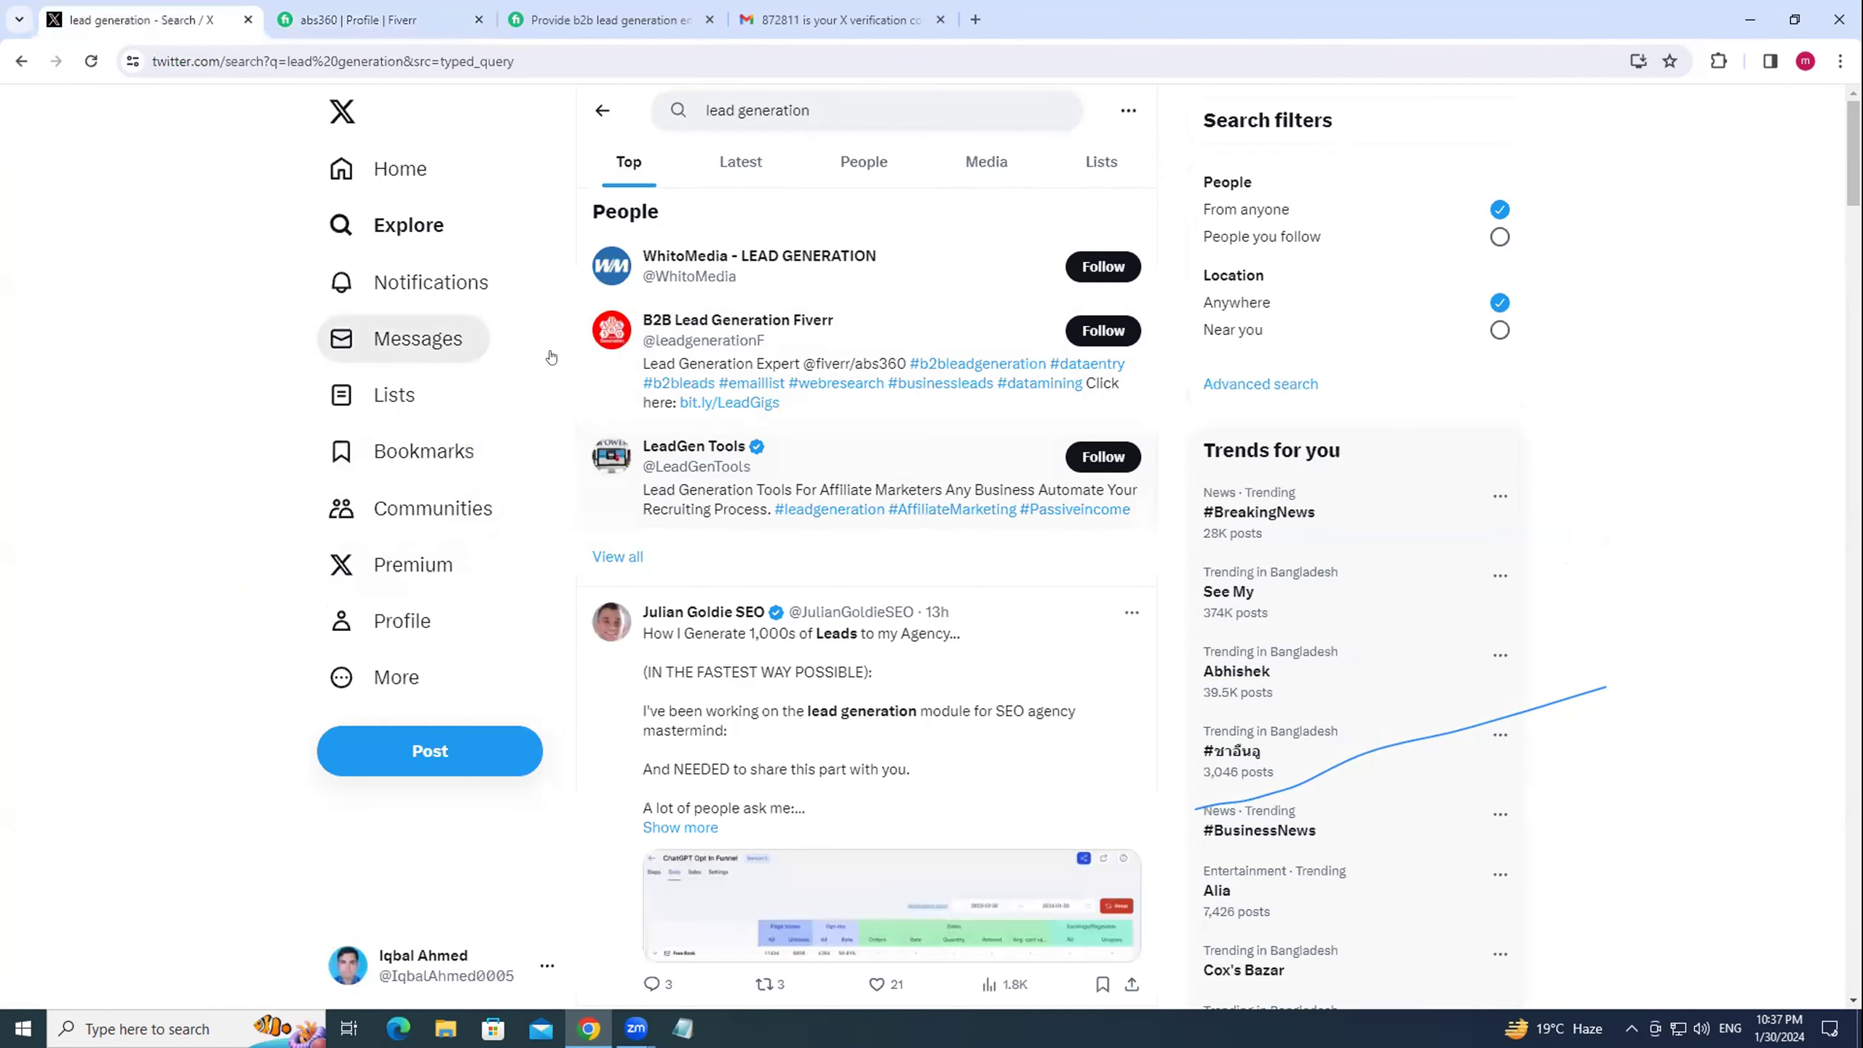
Filter 'lead generation' results to People and open another account's Fiverr bio link.
click(872, 163)
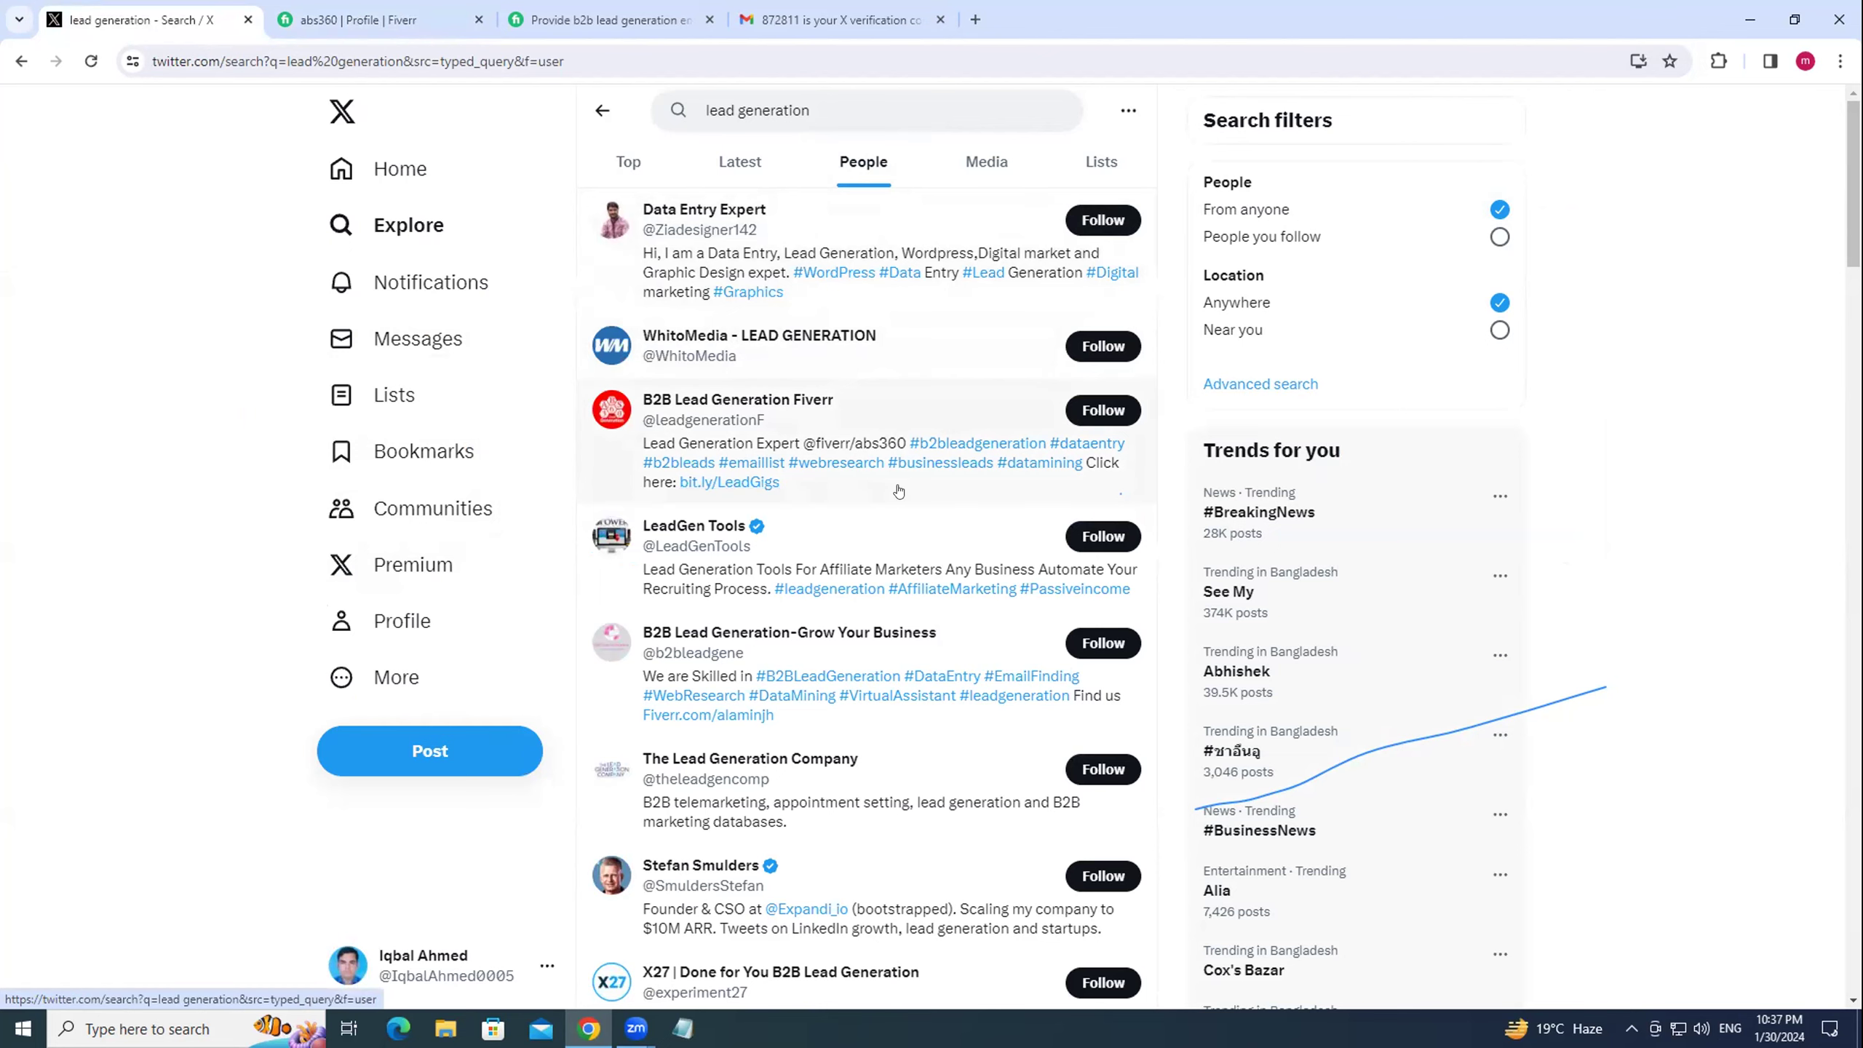
scroll(907, 490, down, 1)
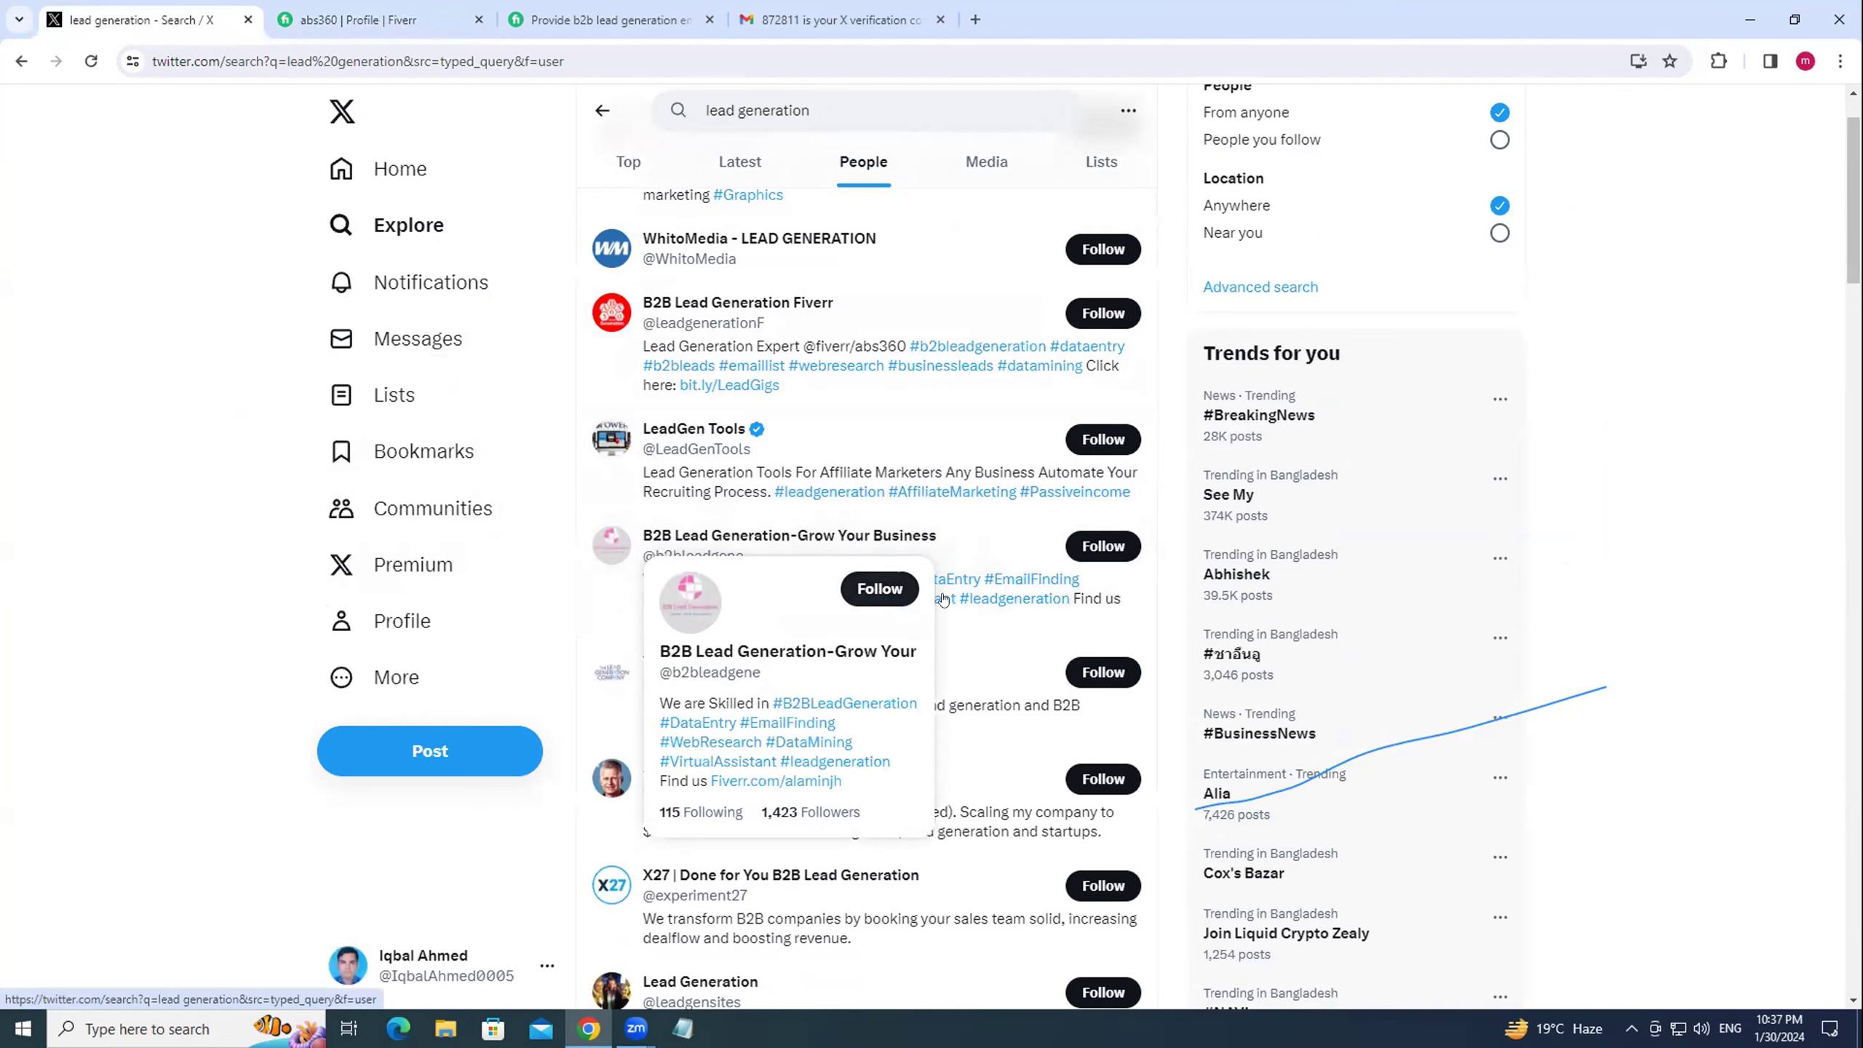
scroll(966, 599, down, 1)
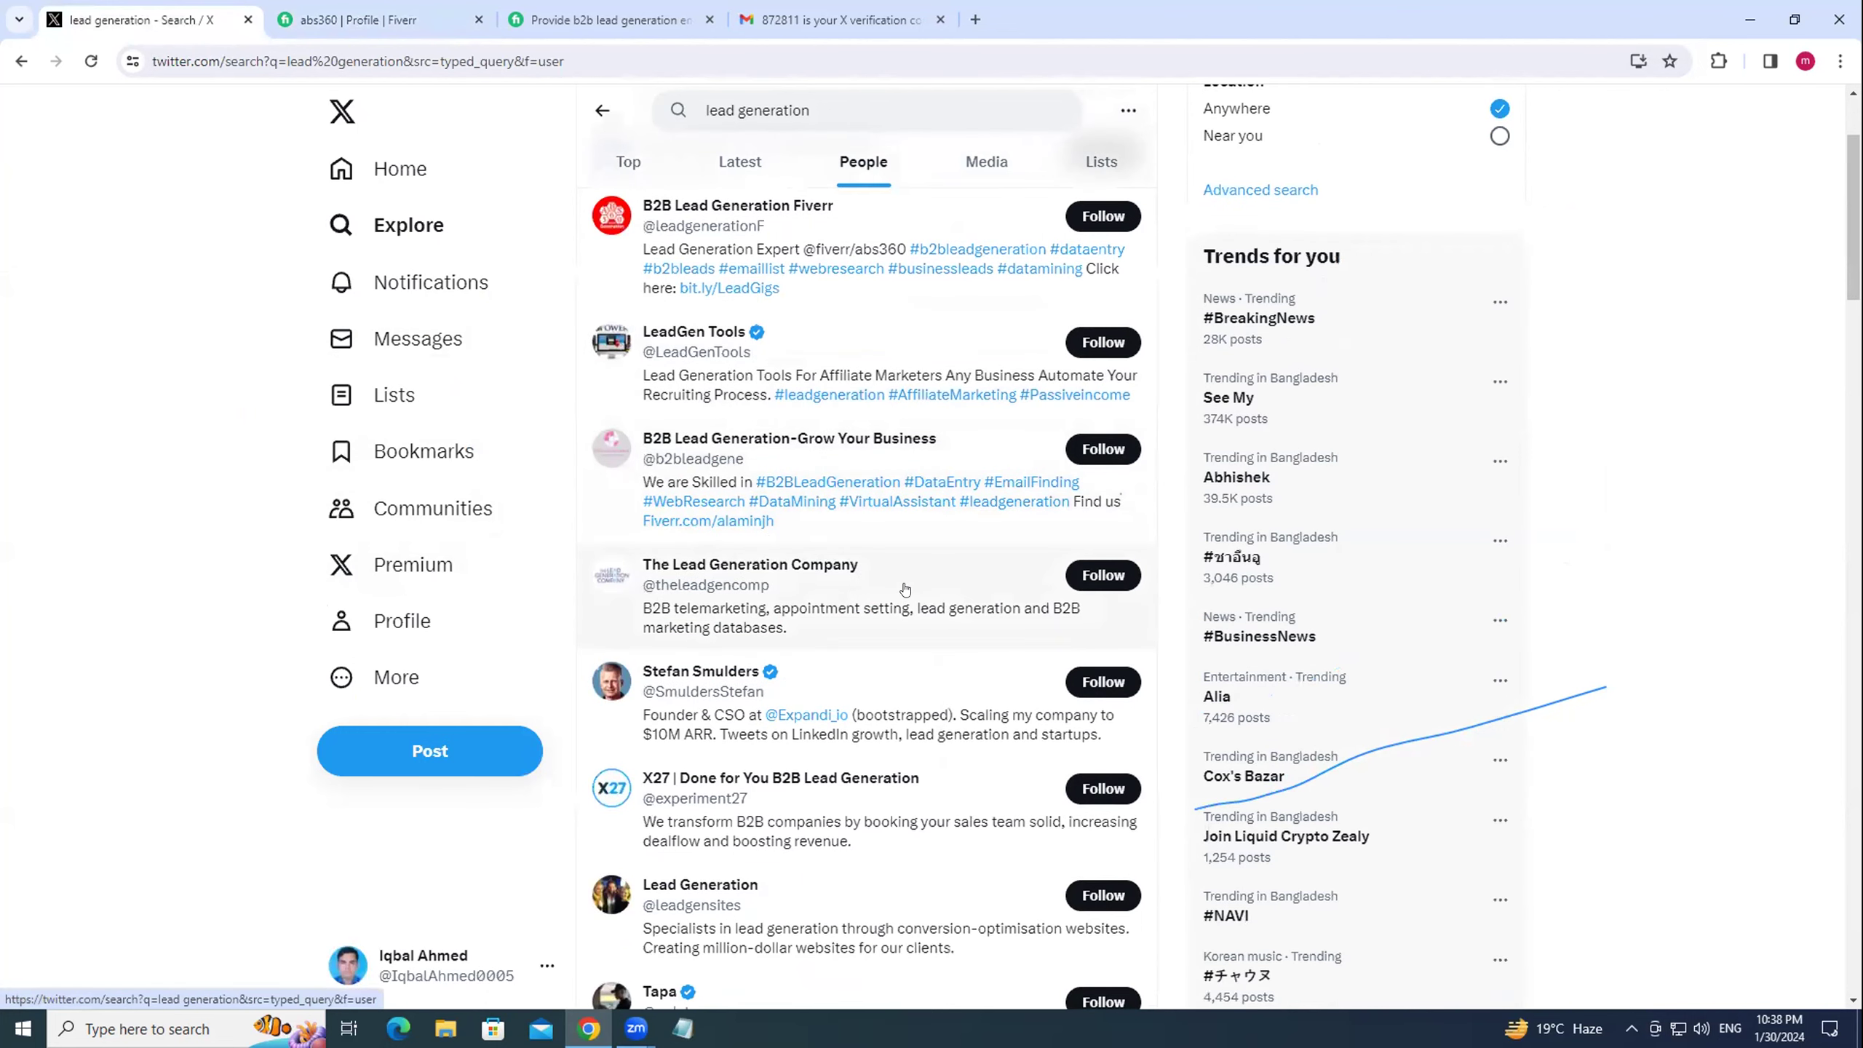
click(706, 521)
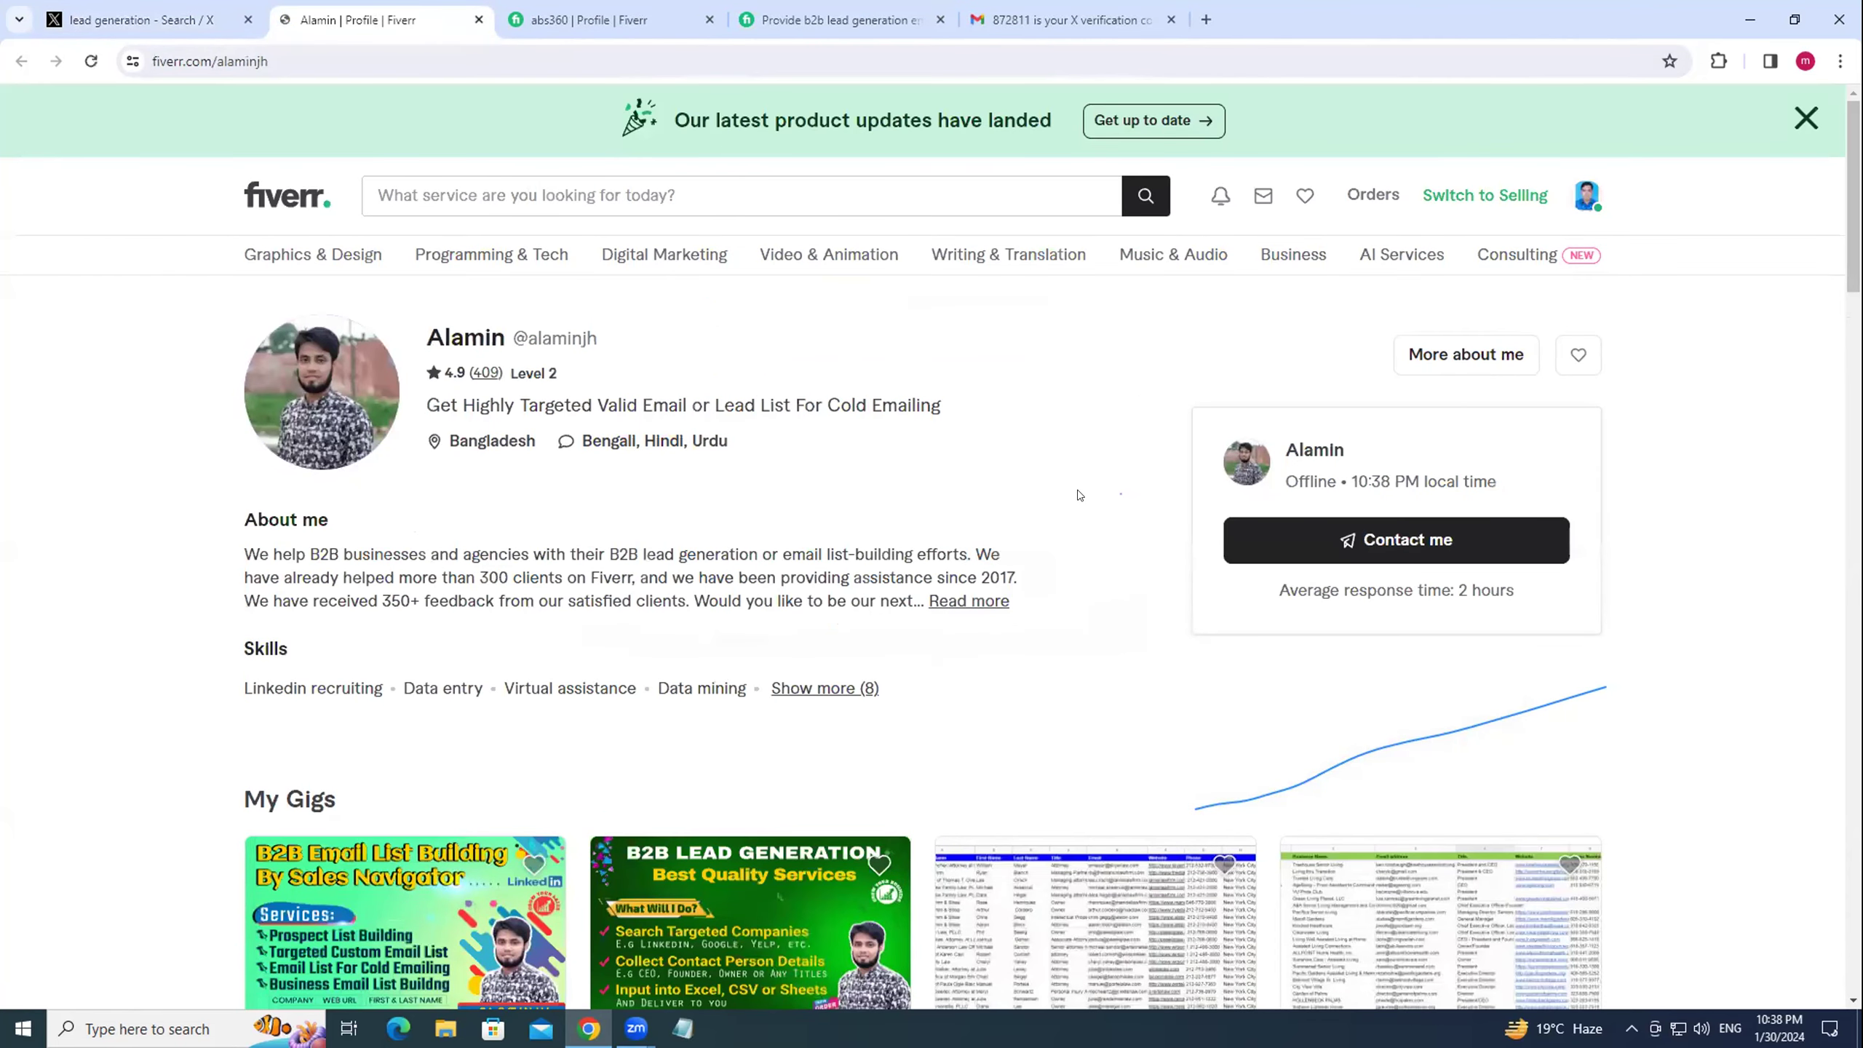
click(134, 18)
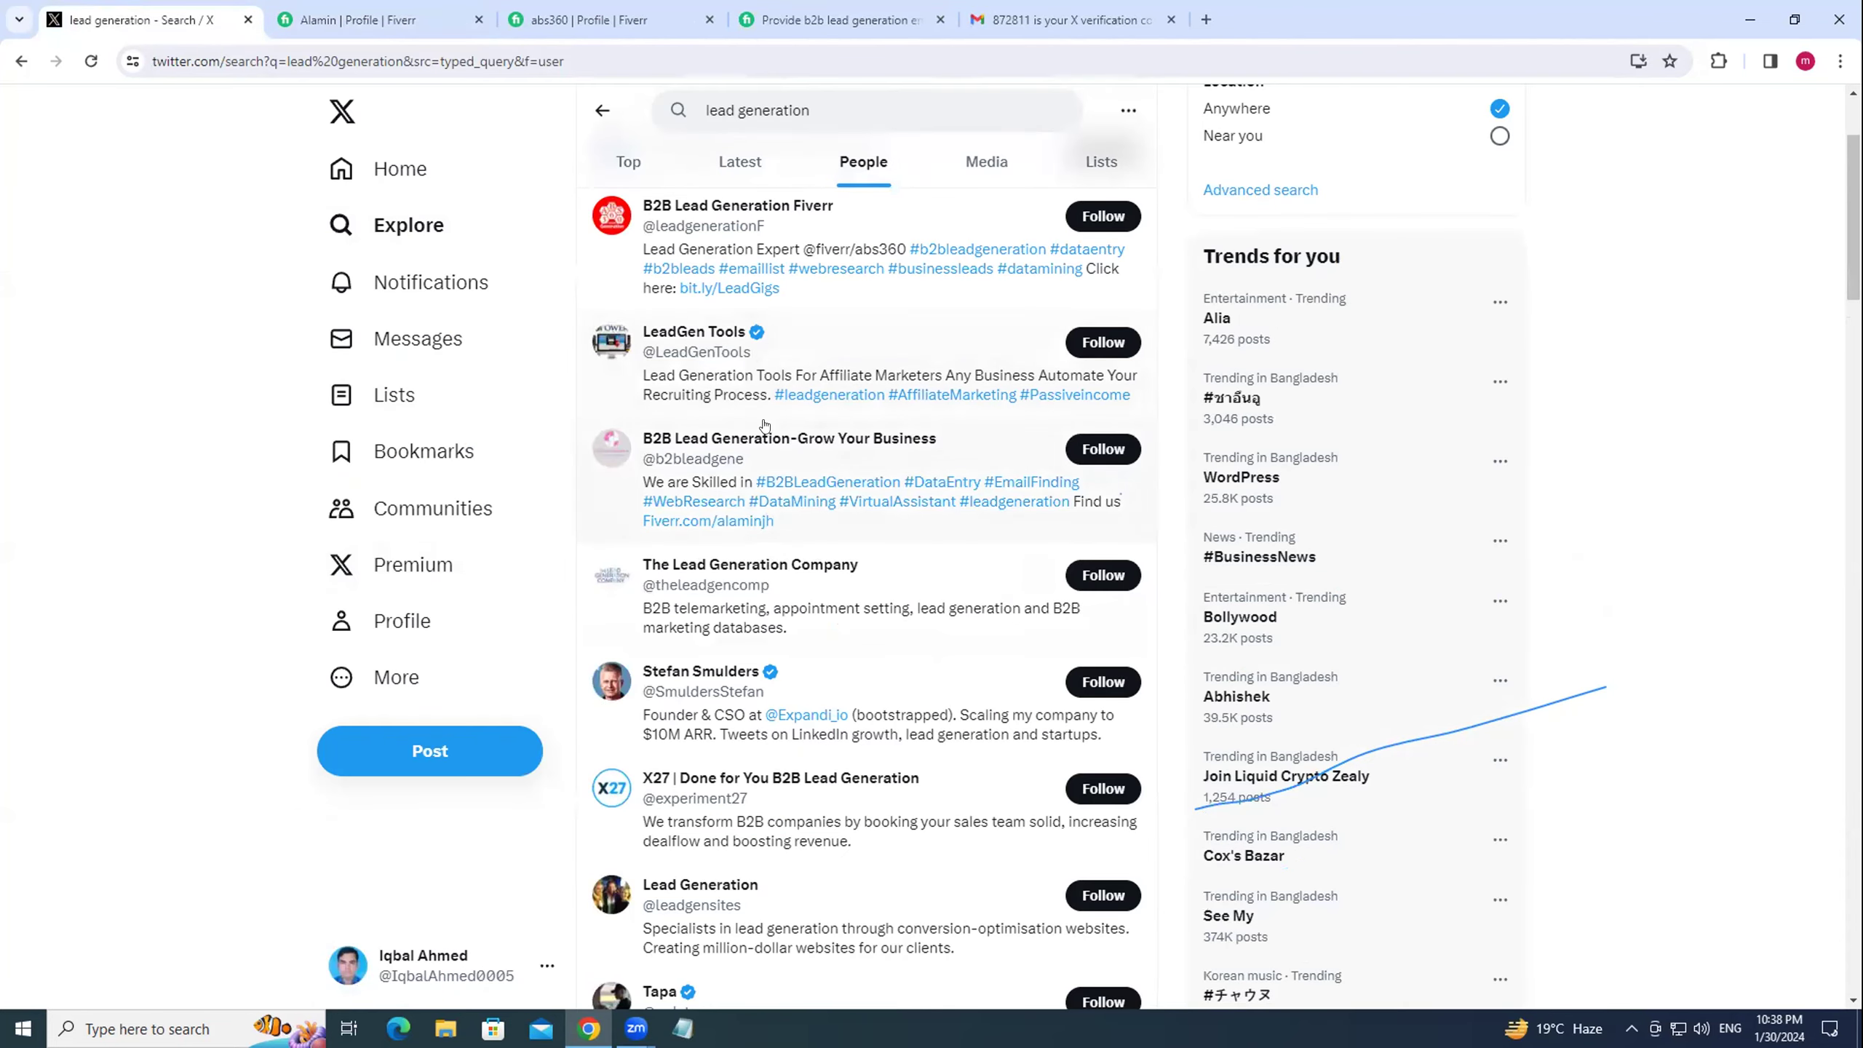
Replace the X search with 'business leads'.
mouse_move(758, 433)
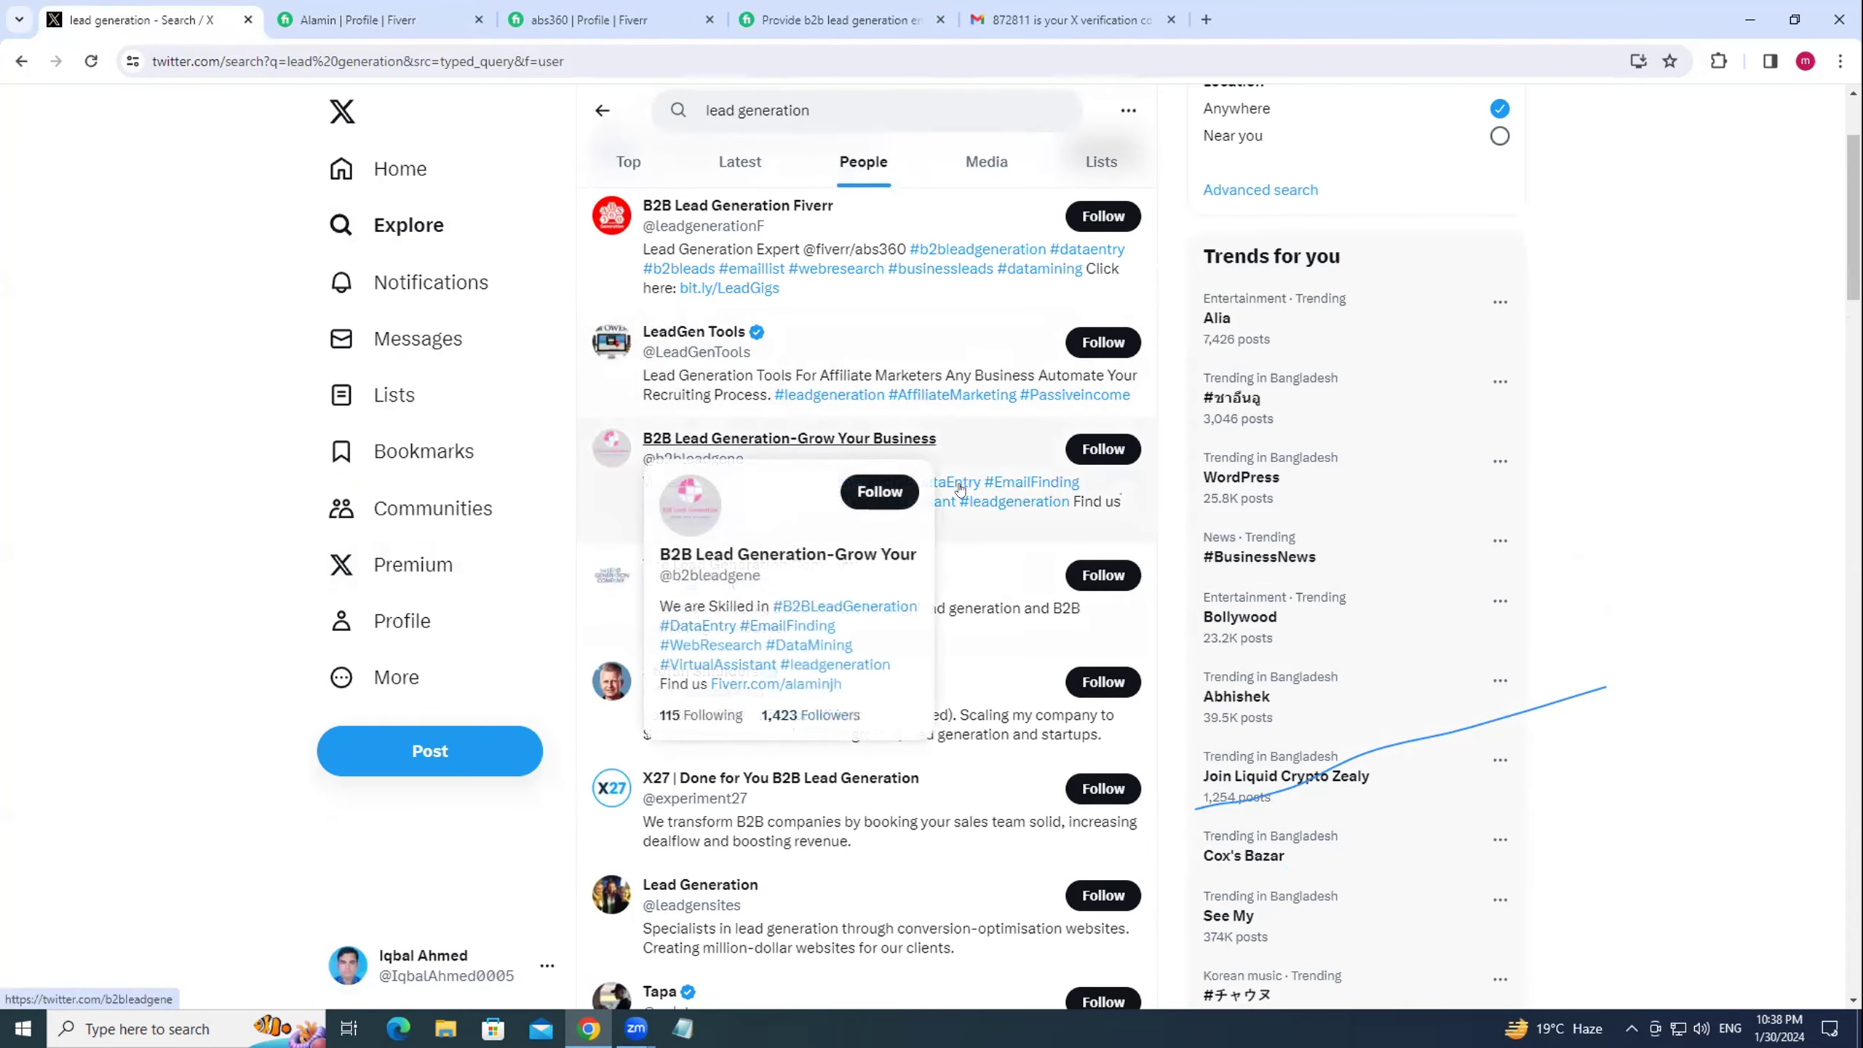
scroll(847, 486, down, 3)
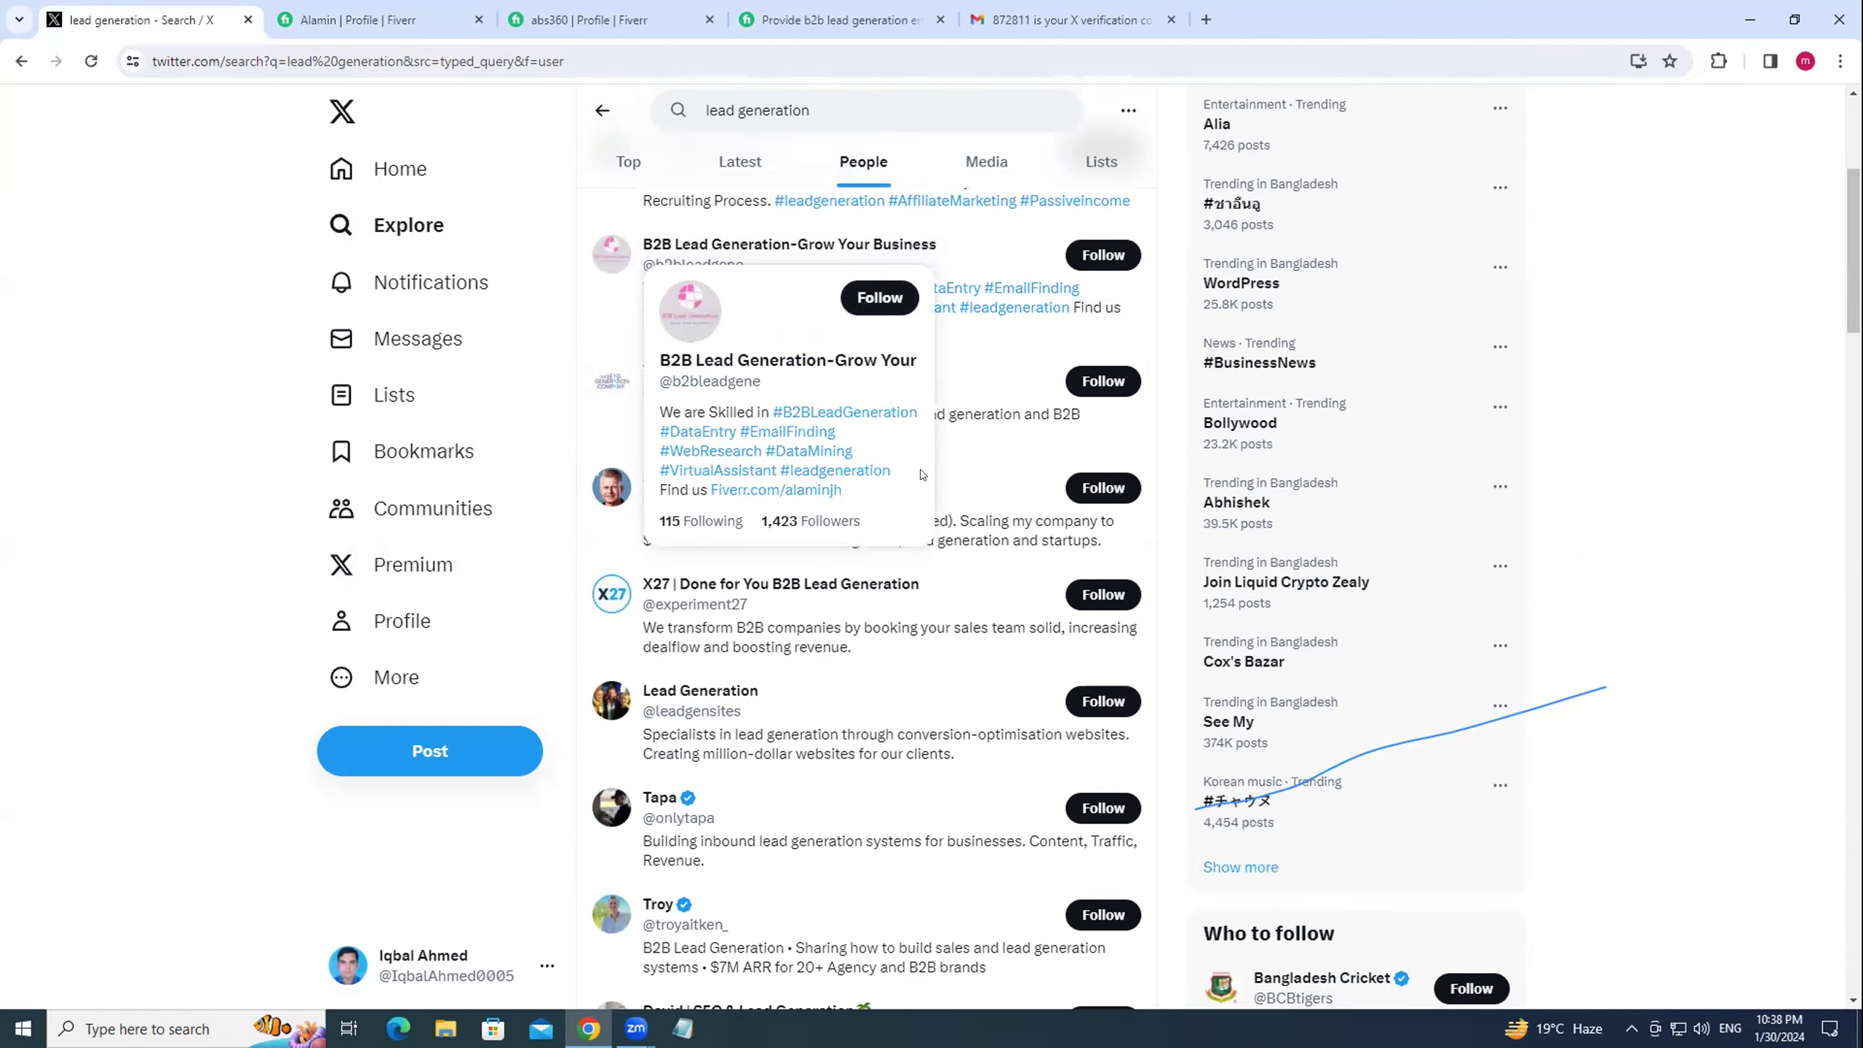
click(881, 104)
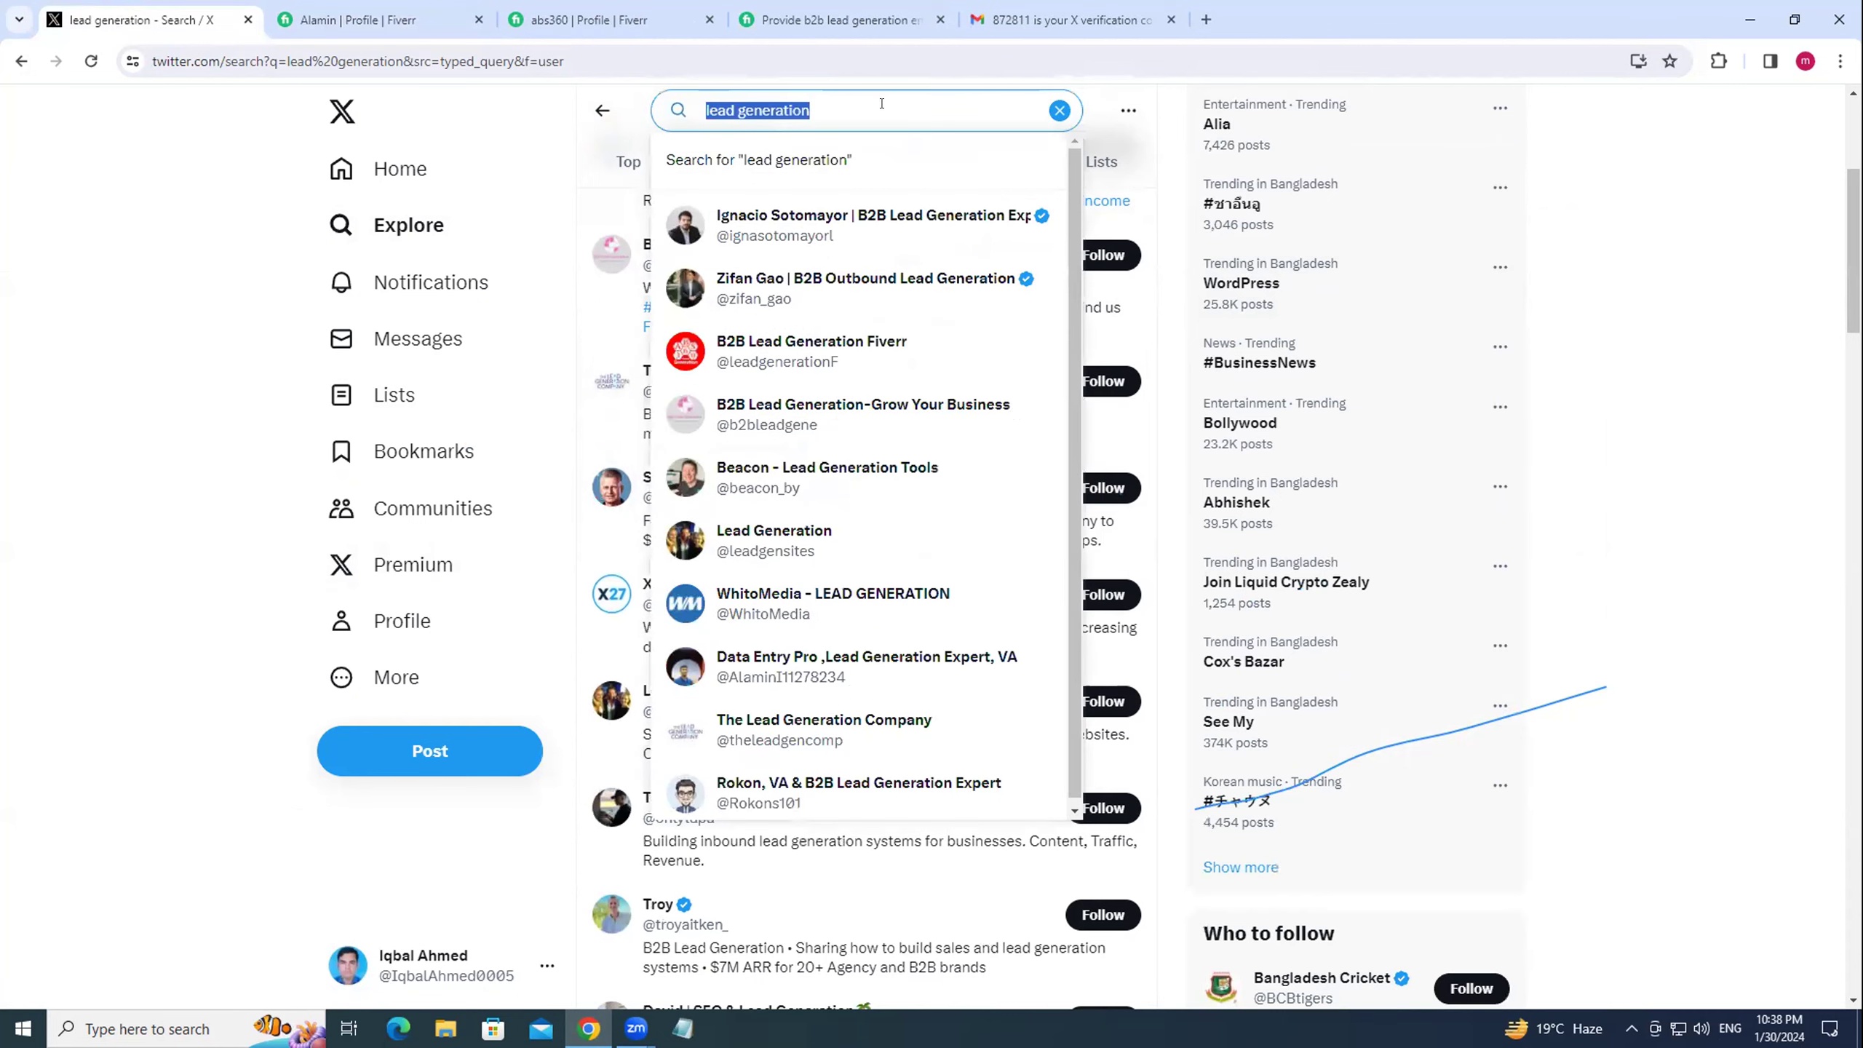
text(busin)
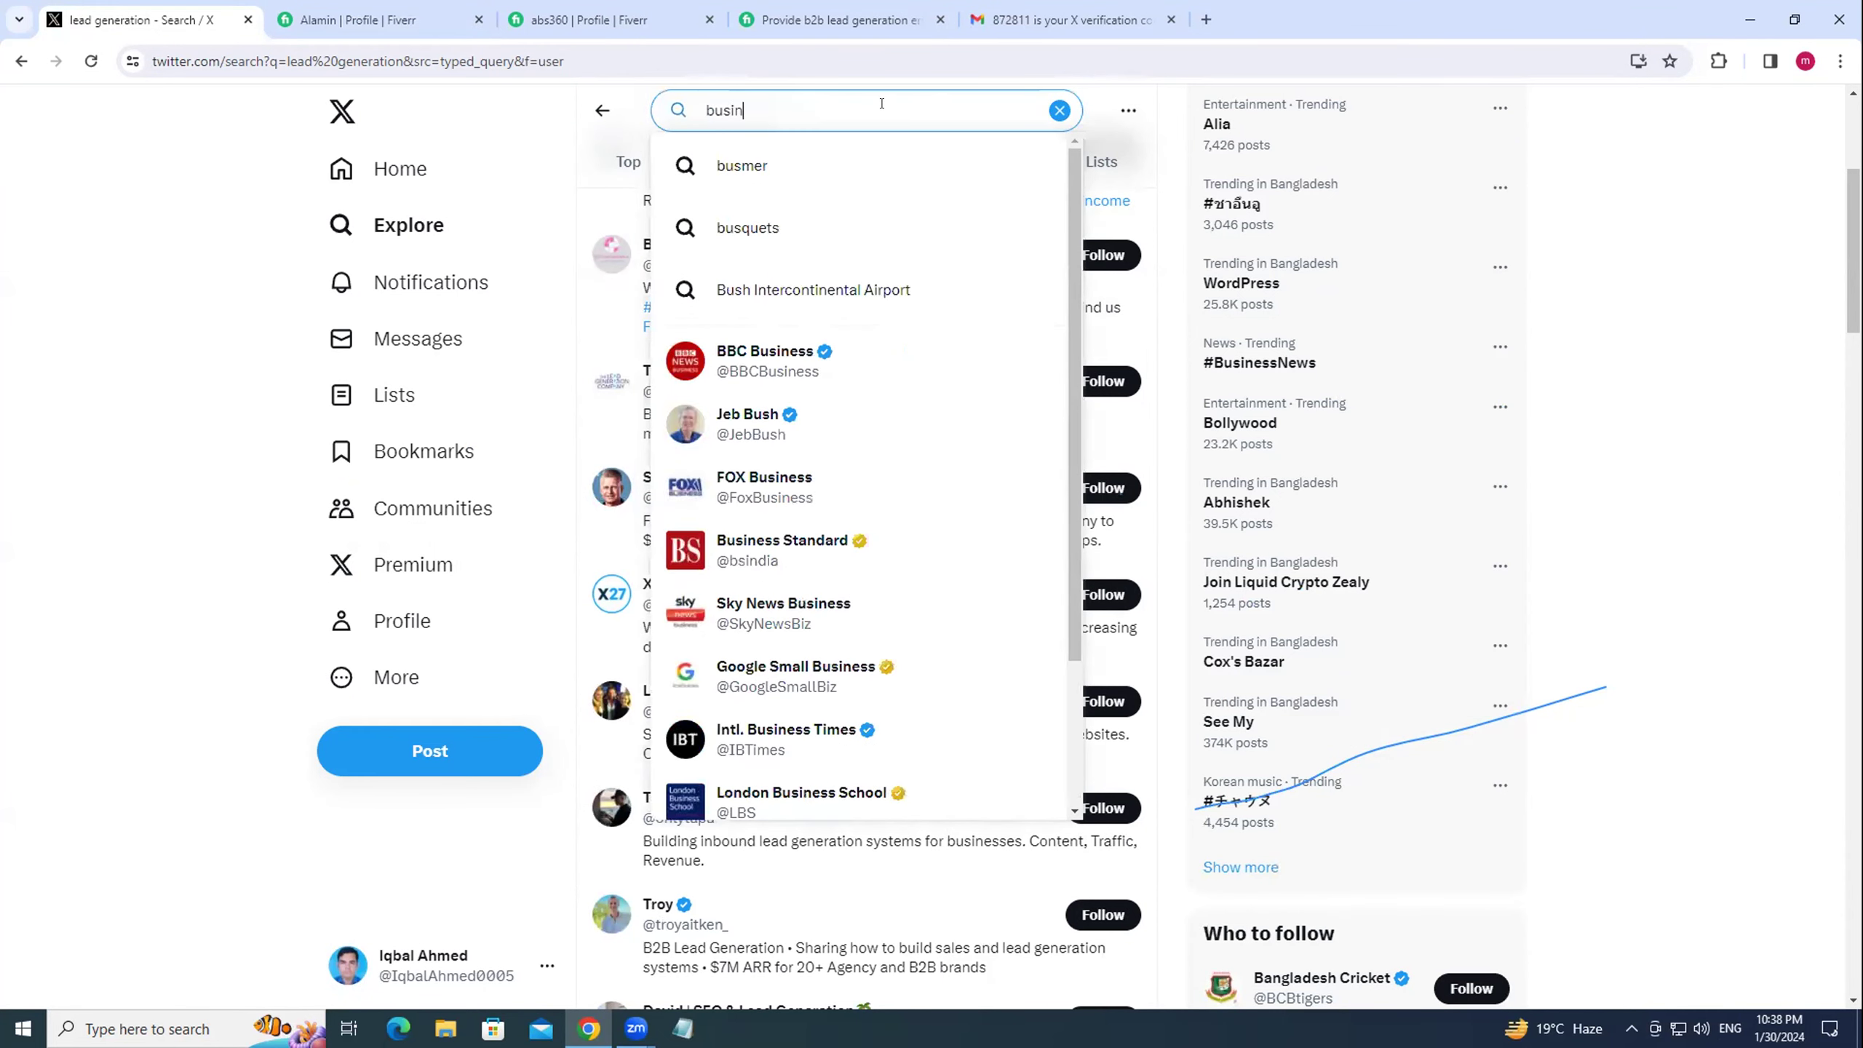
text(ess )
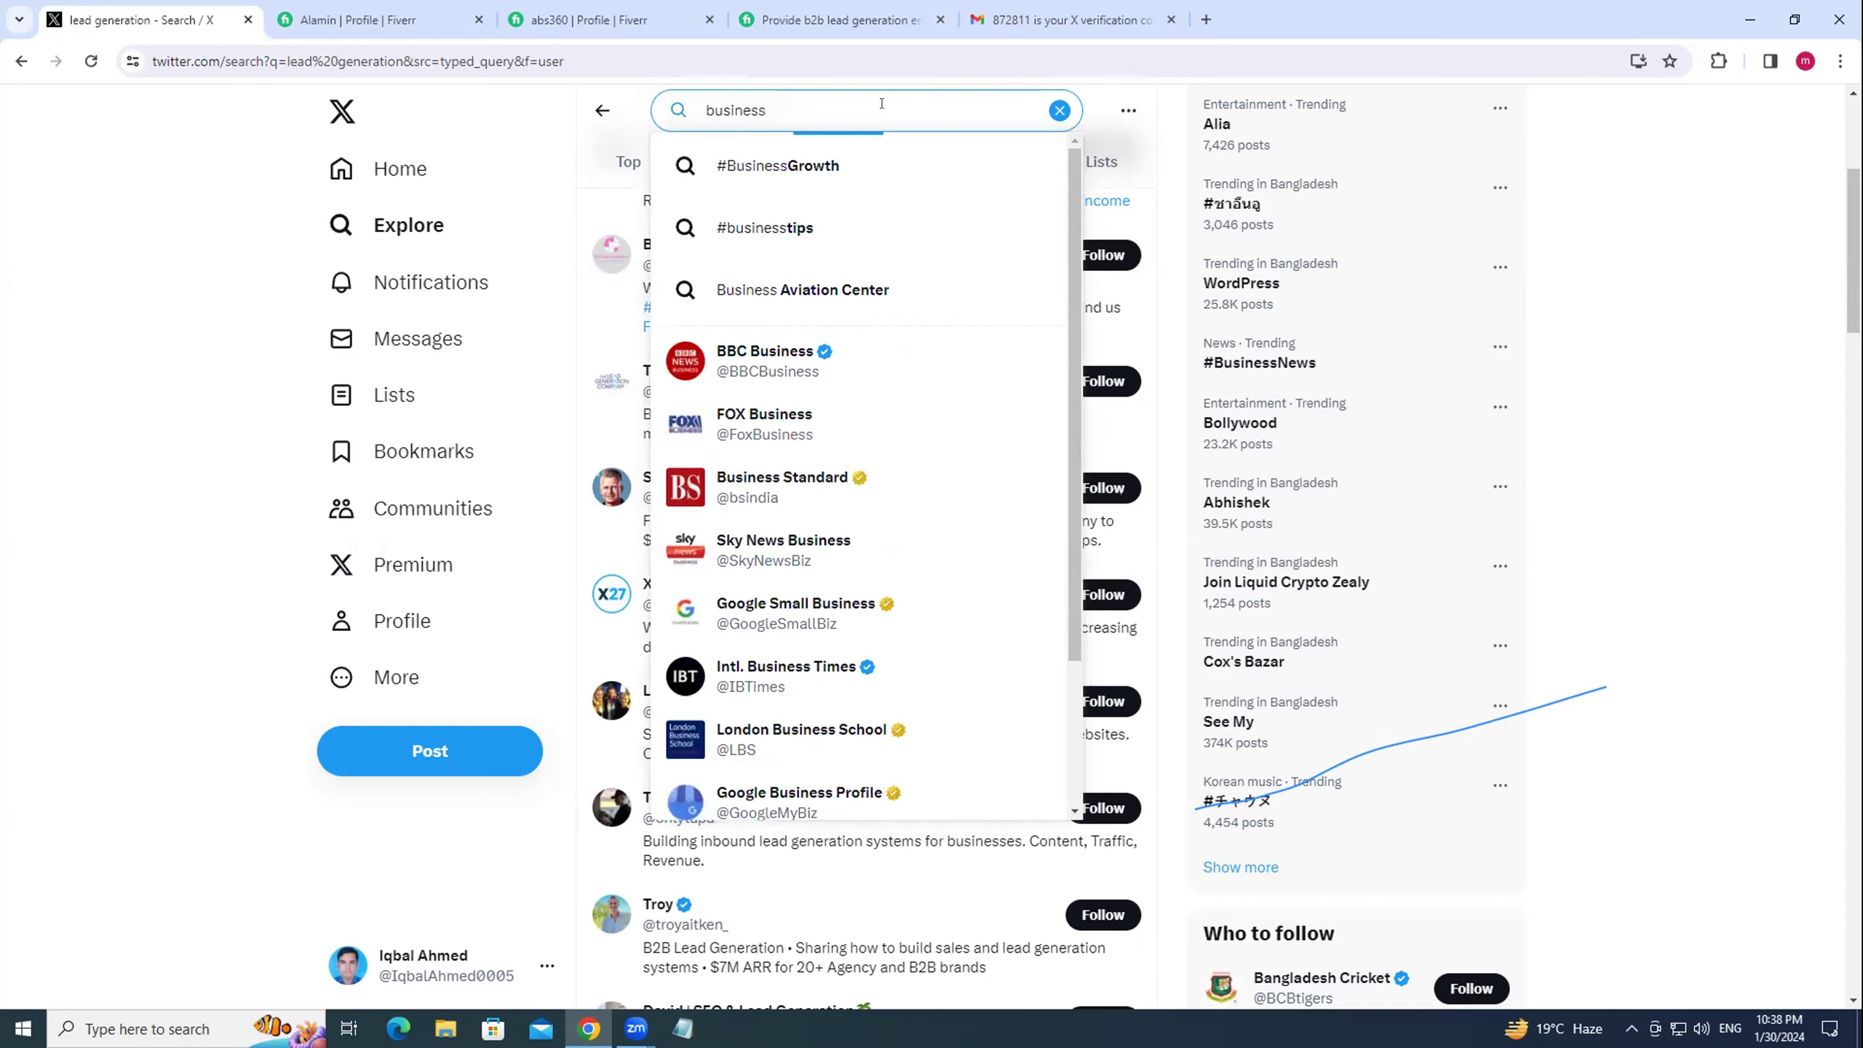
text(leads)
key(Return)
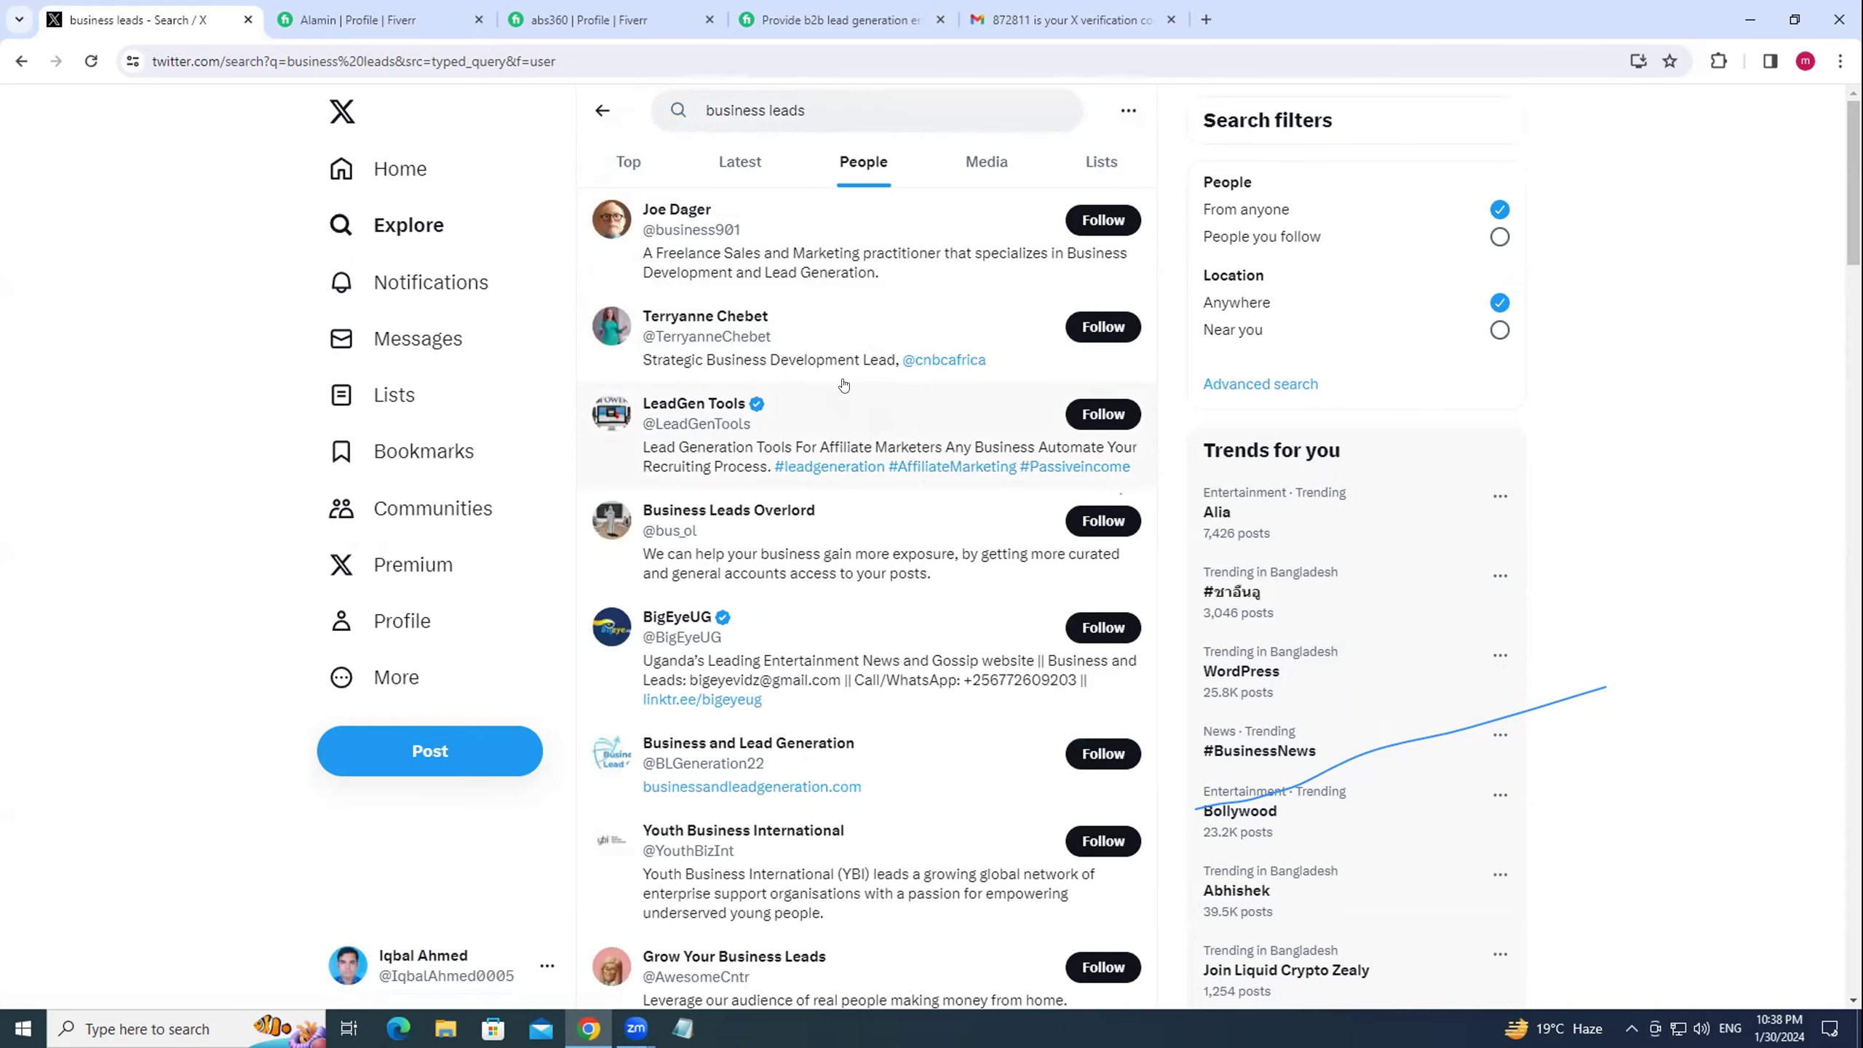
Open a result's Linktree bio link in a new tab and come back to the X results.
scroll(880, 428, down, 3)
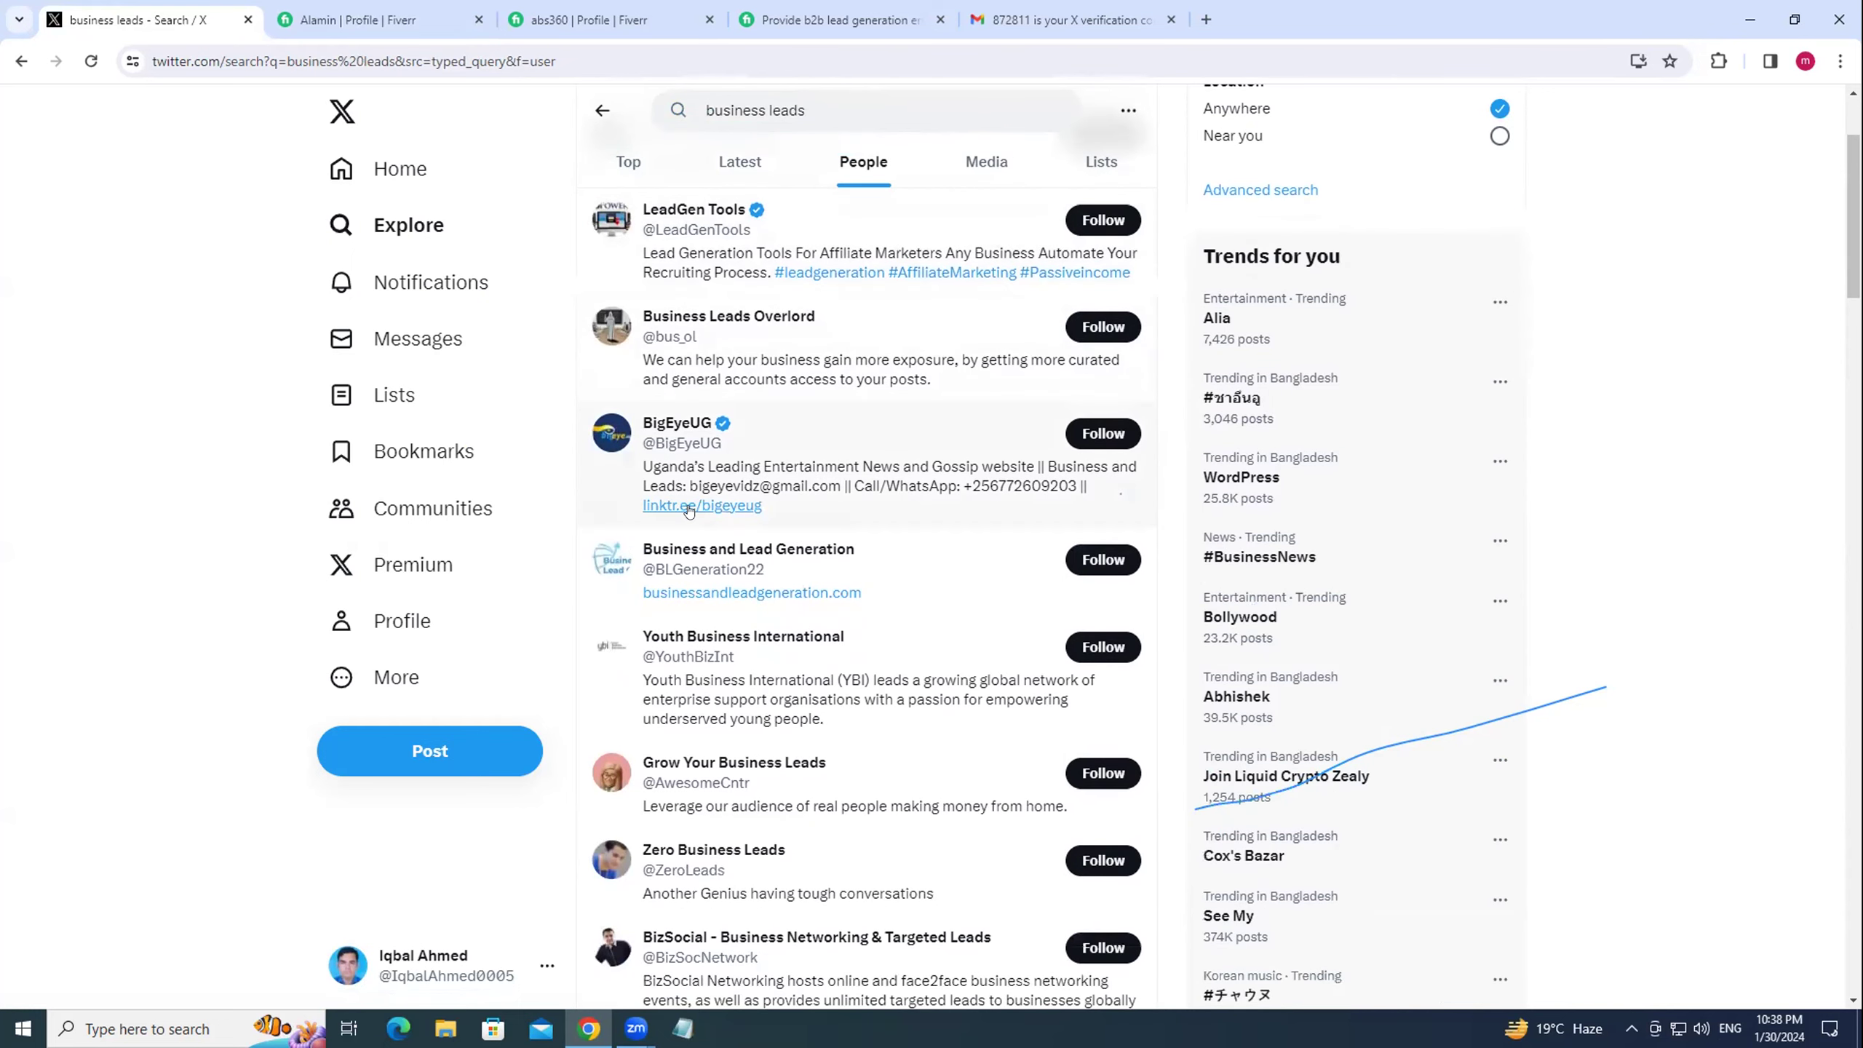
click(670, 506)
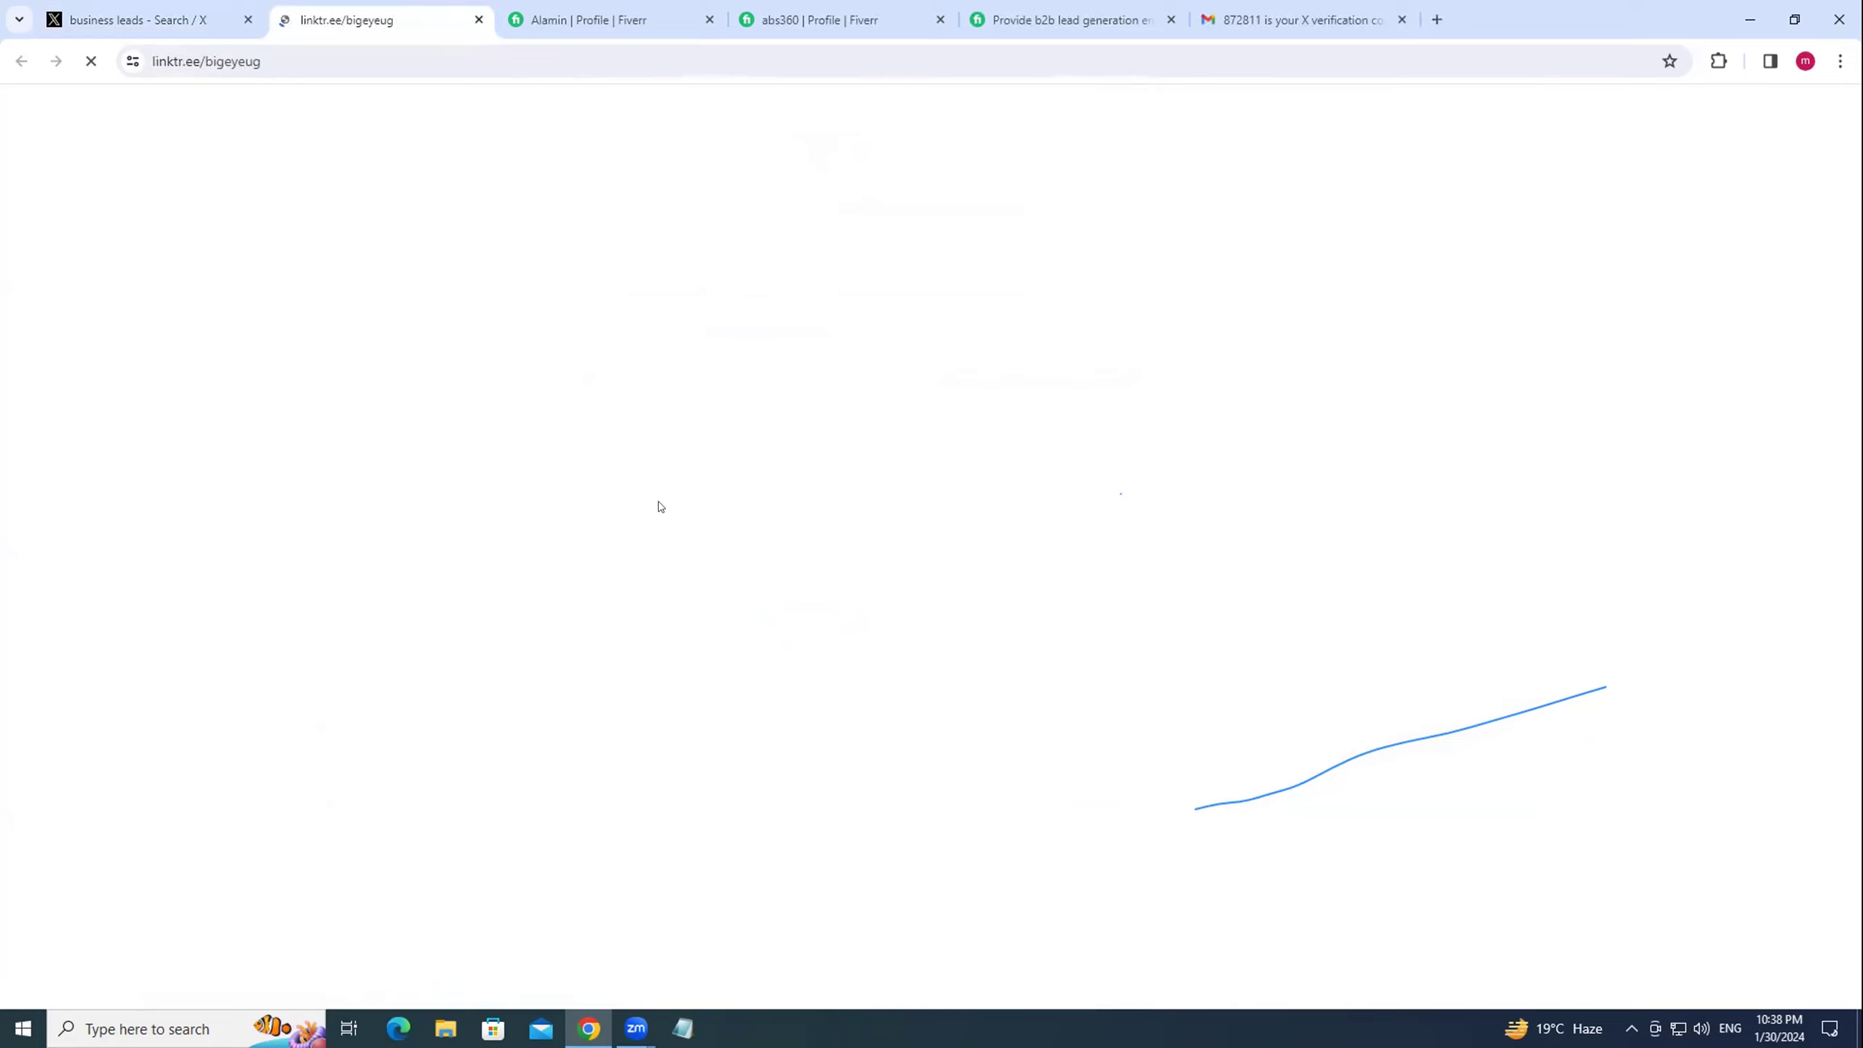
click(164, 22)
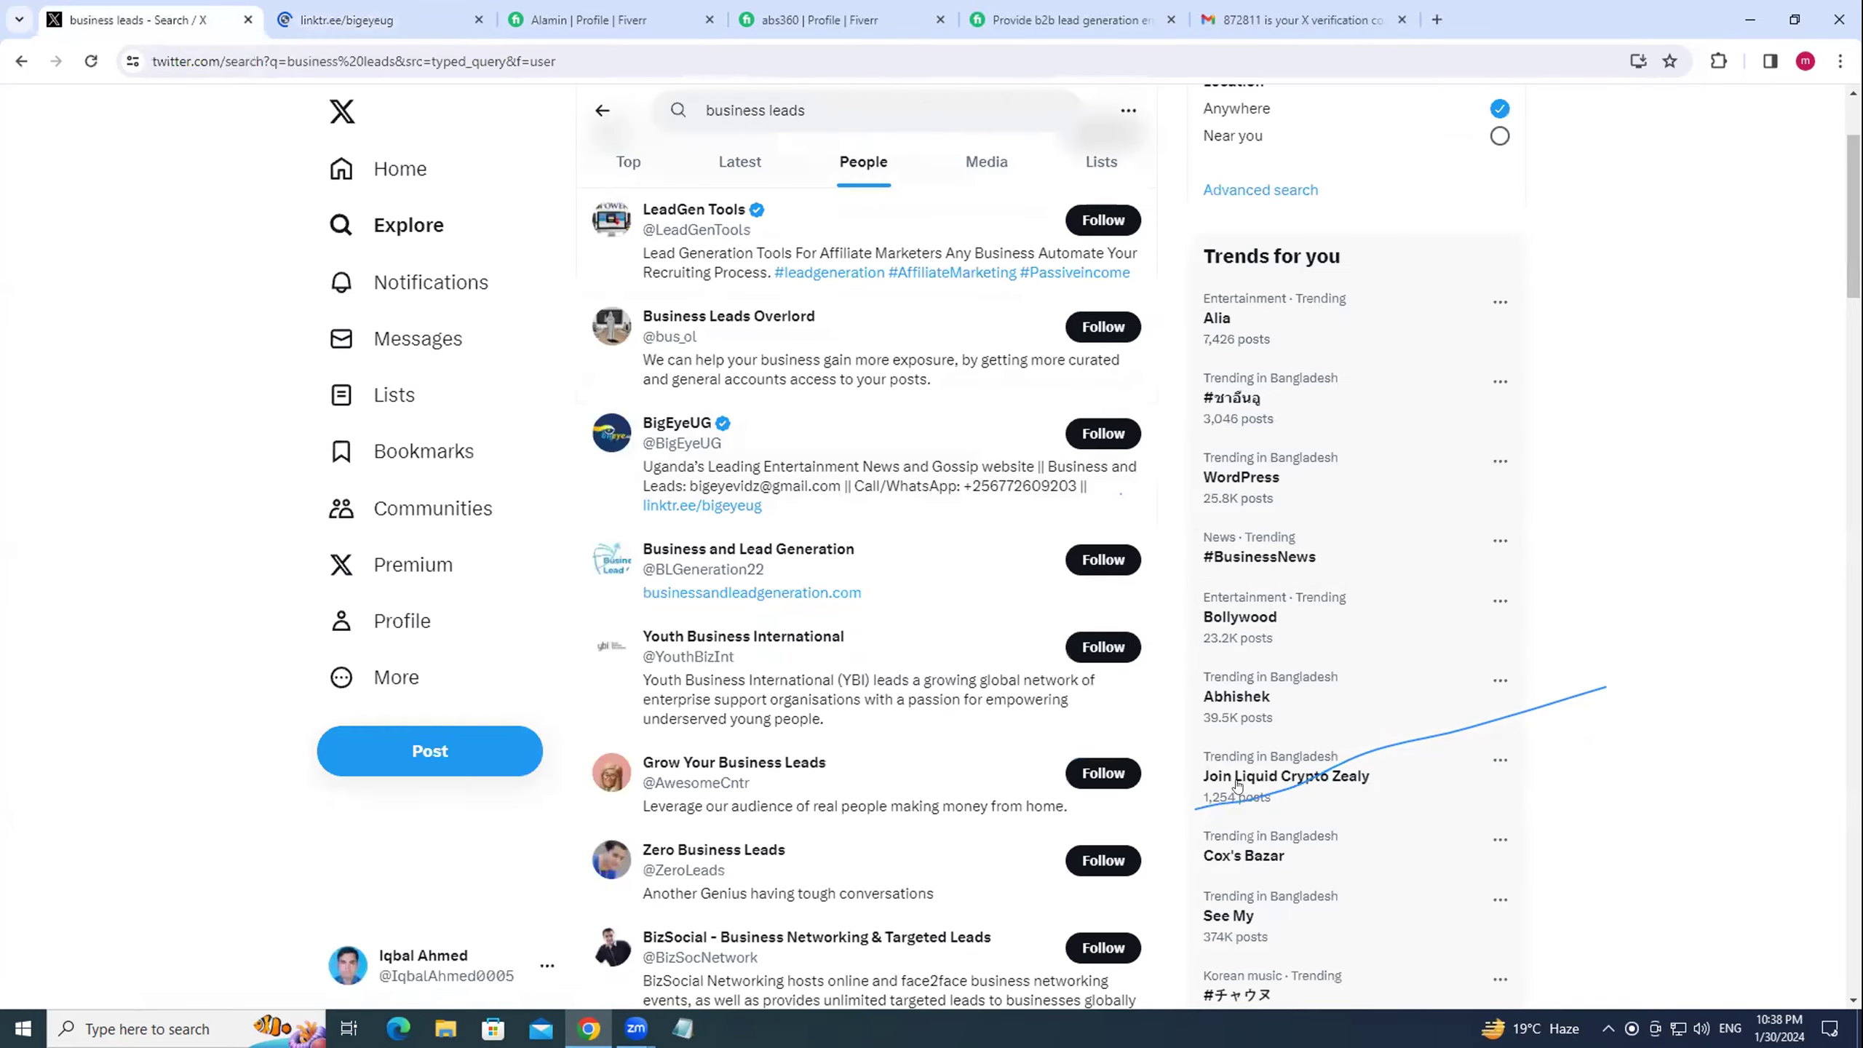
scroll(1501, 506, up, 3)
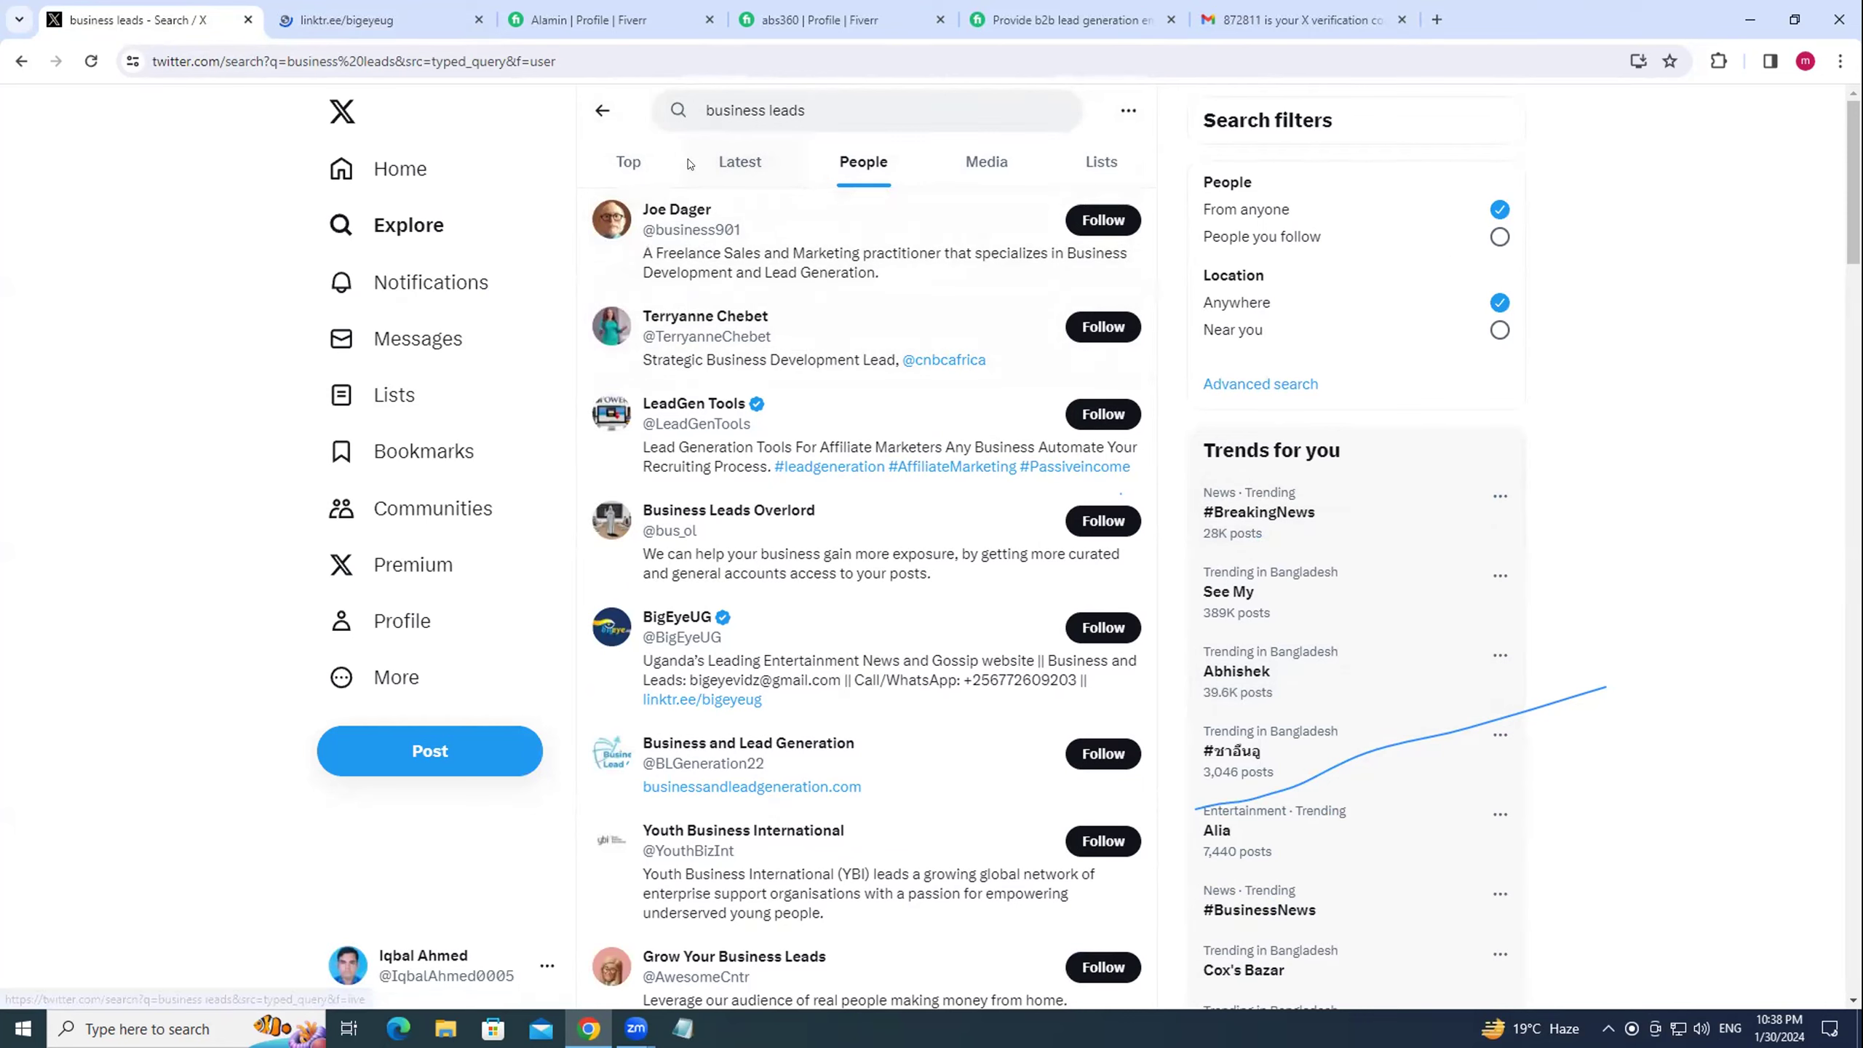
click(837, 102)
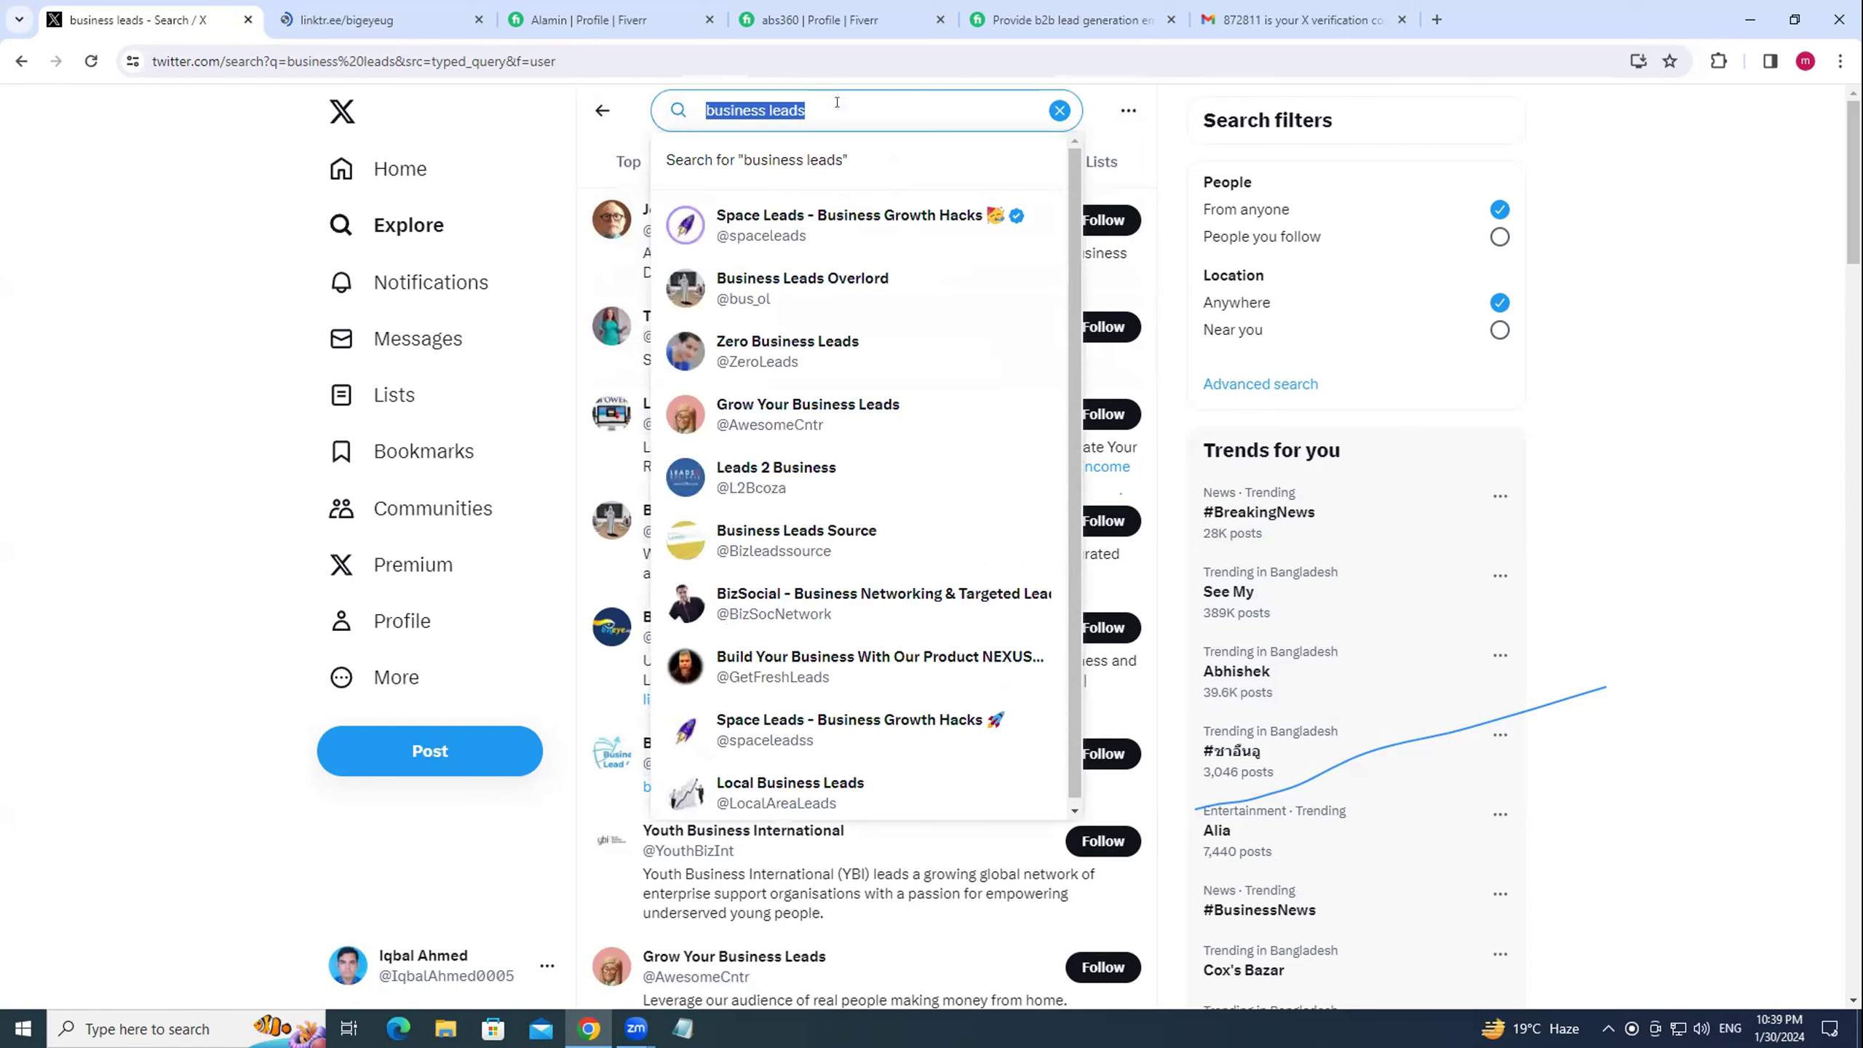
Search for 'farm manager' and dismiss the suggestions to browse the People results.
text(farm manager)
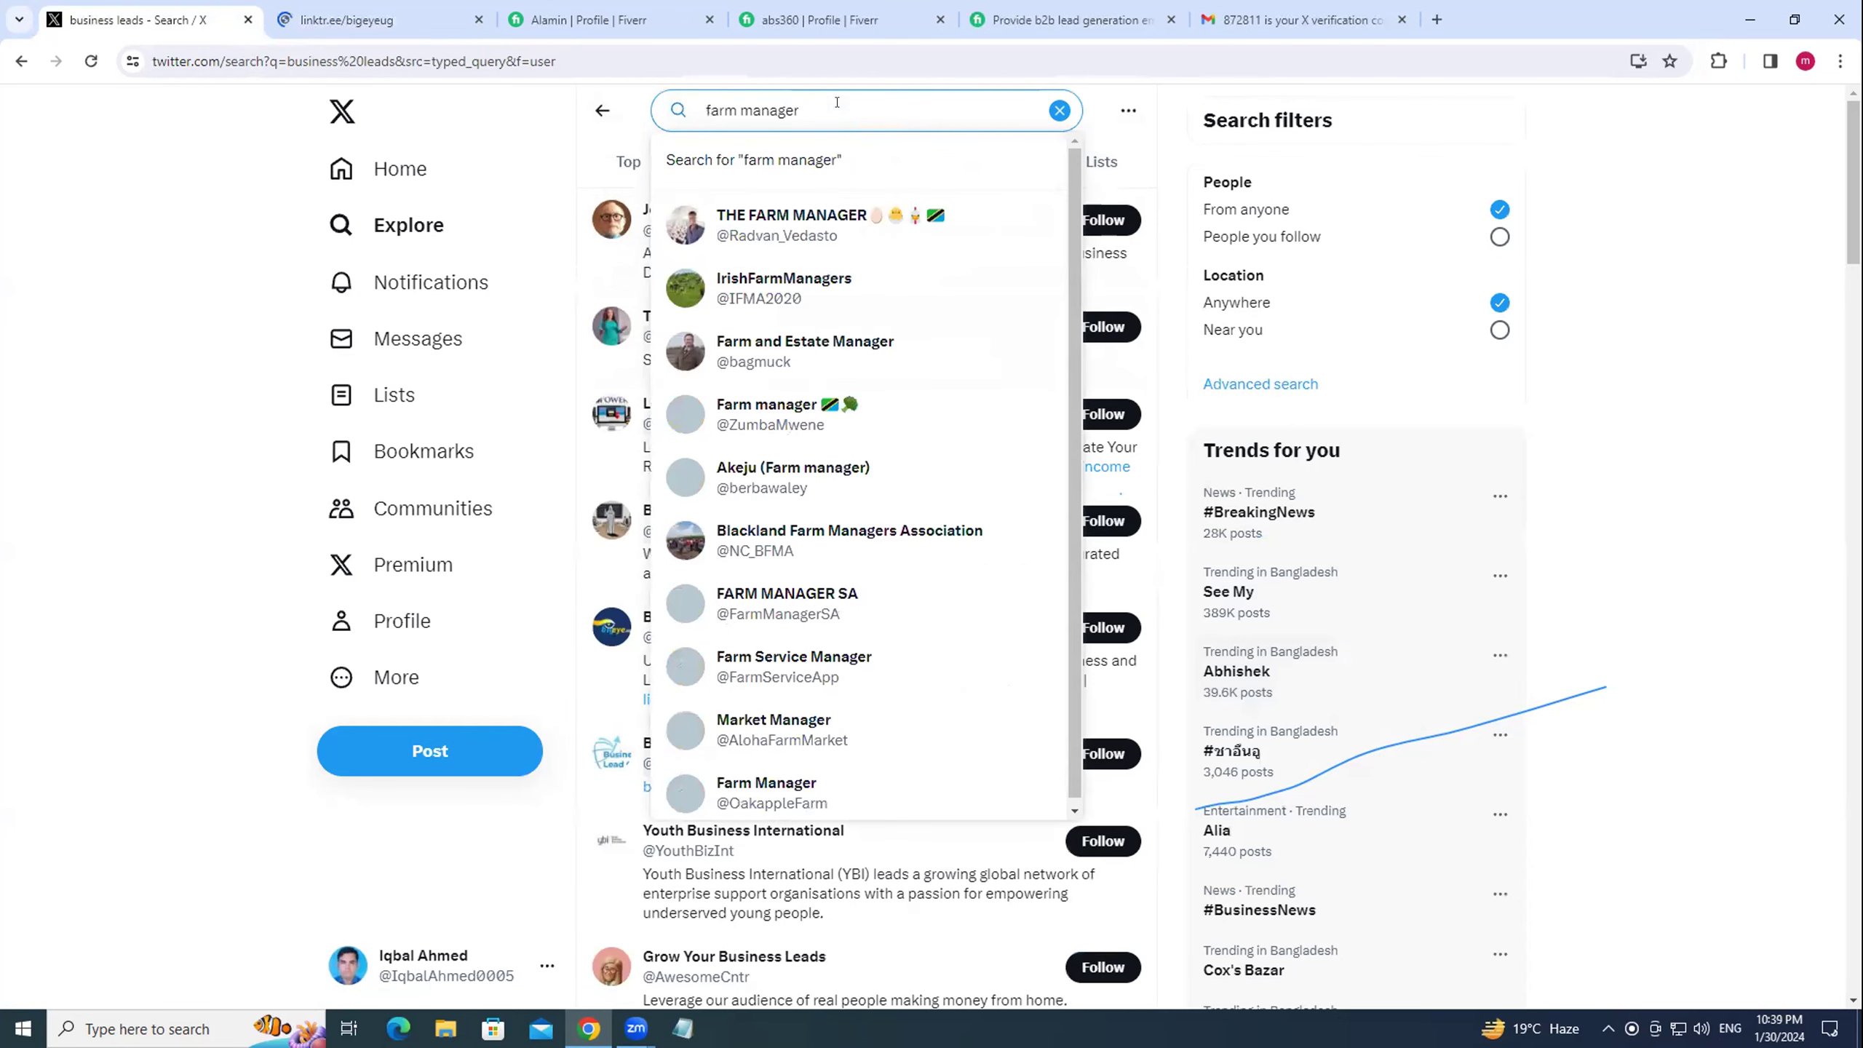
key(Return)
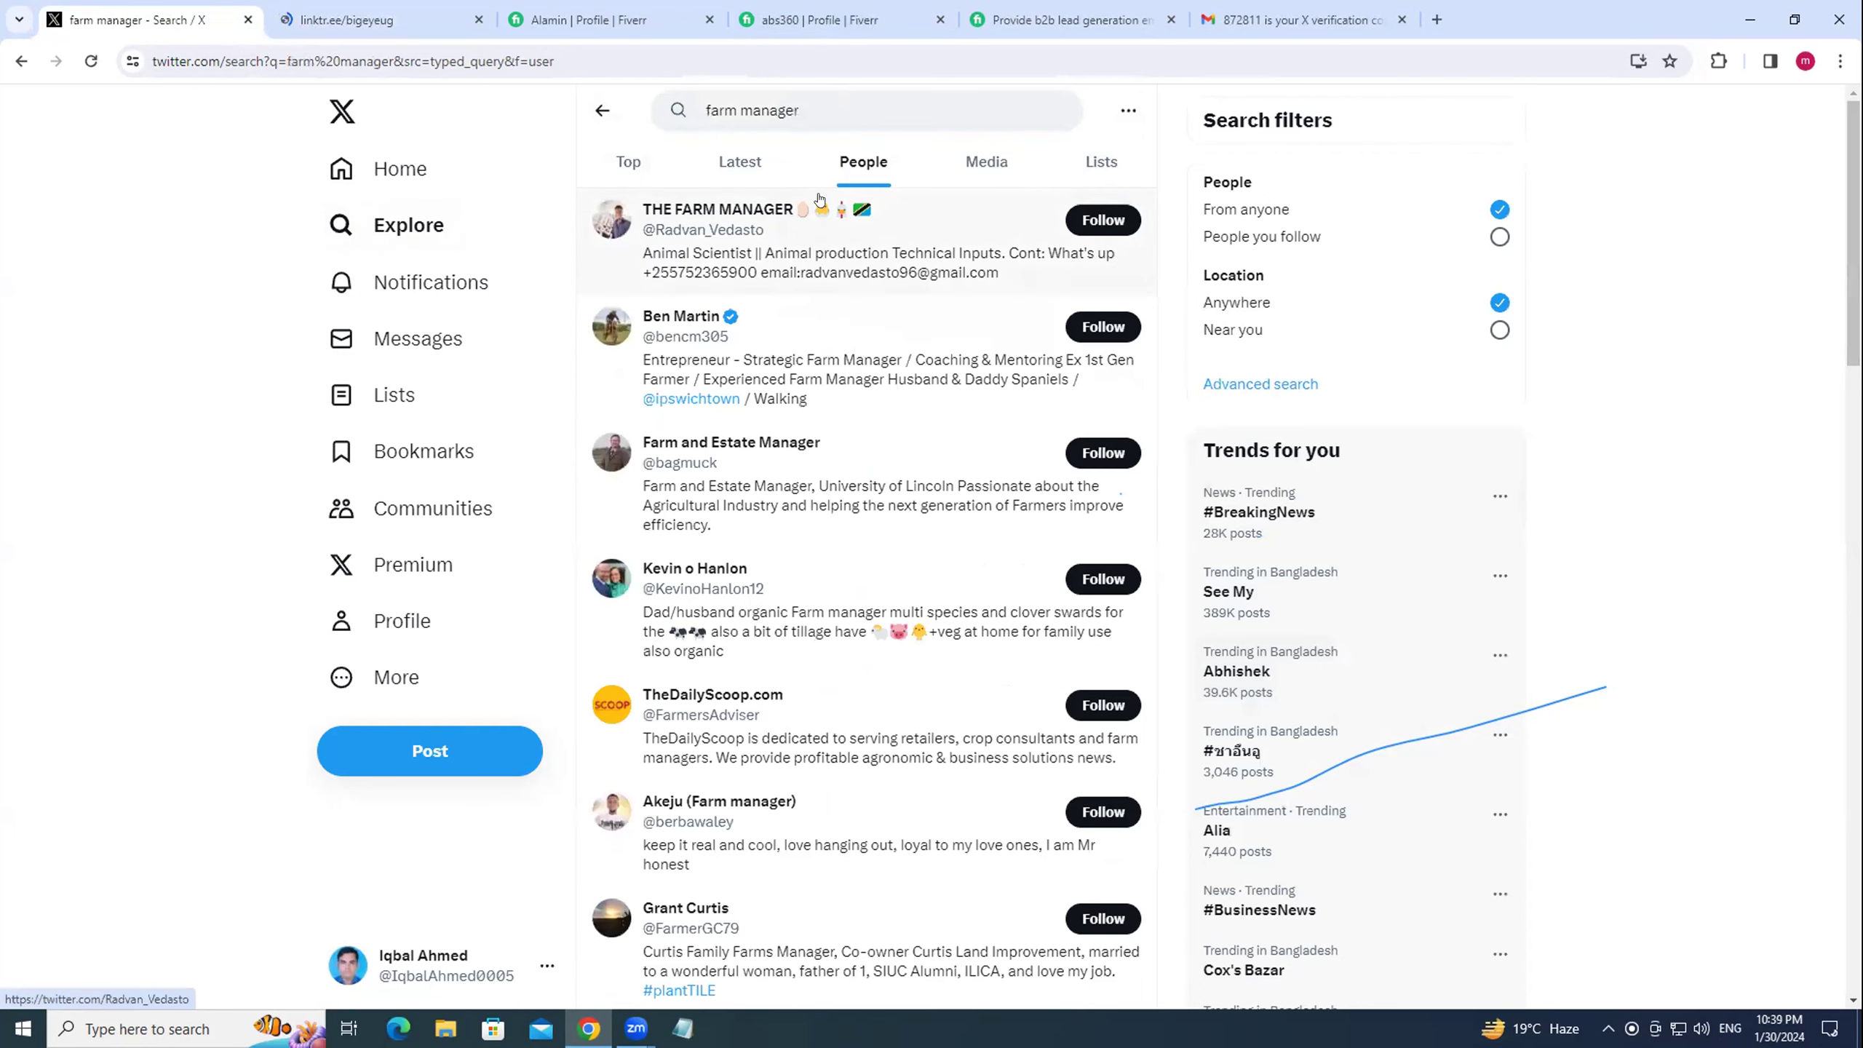
scroll(843, 402, down, 3)
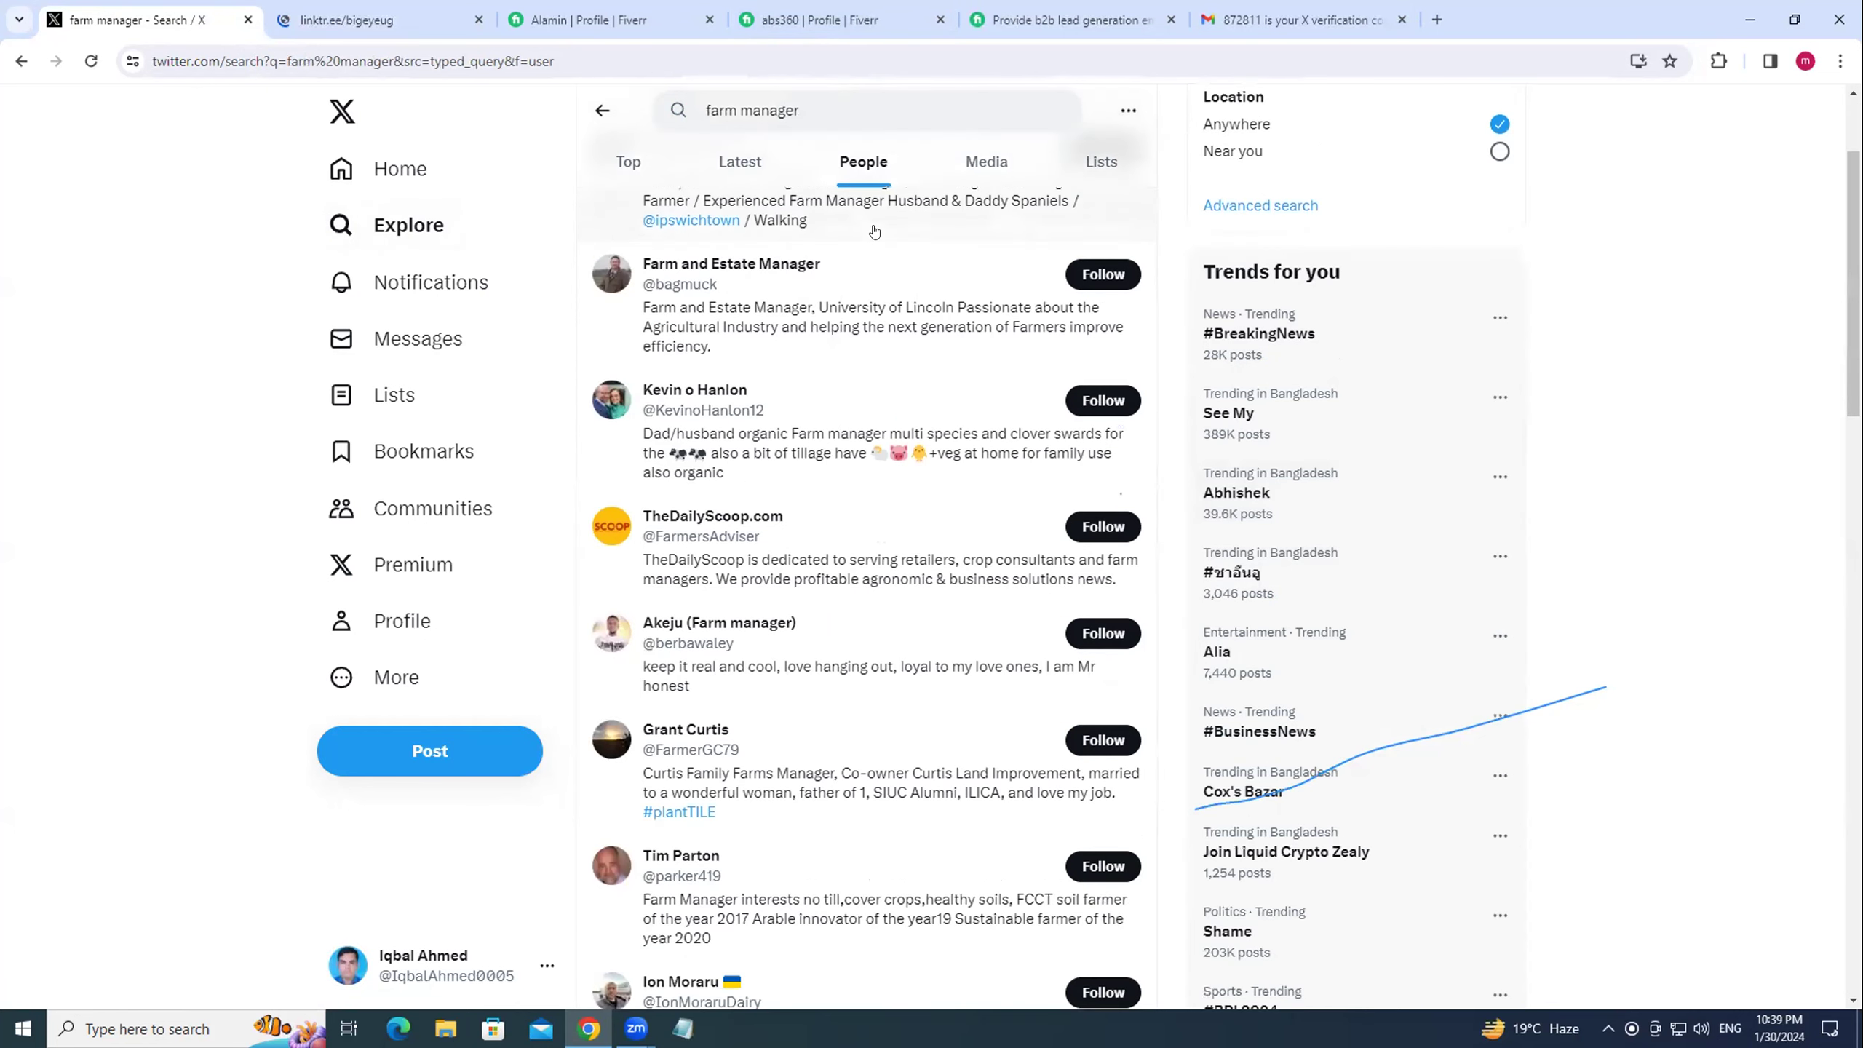
scroll(843, 409, down, 3)
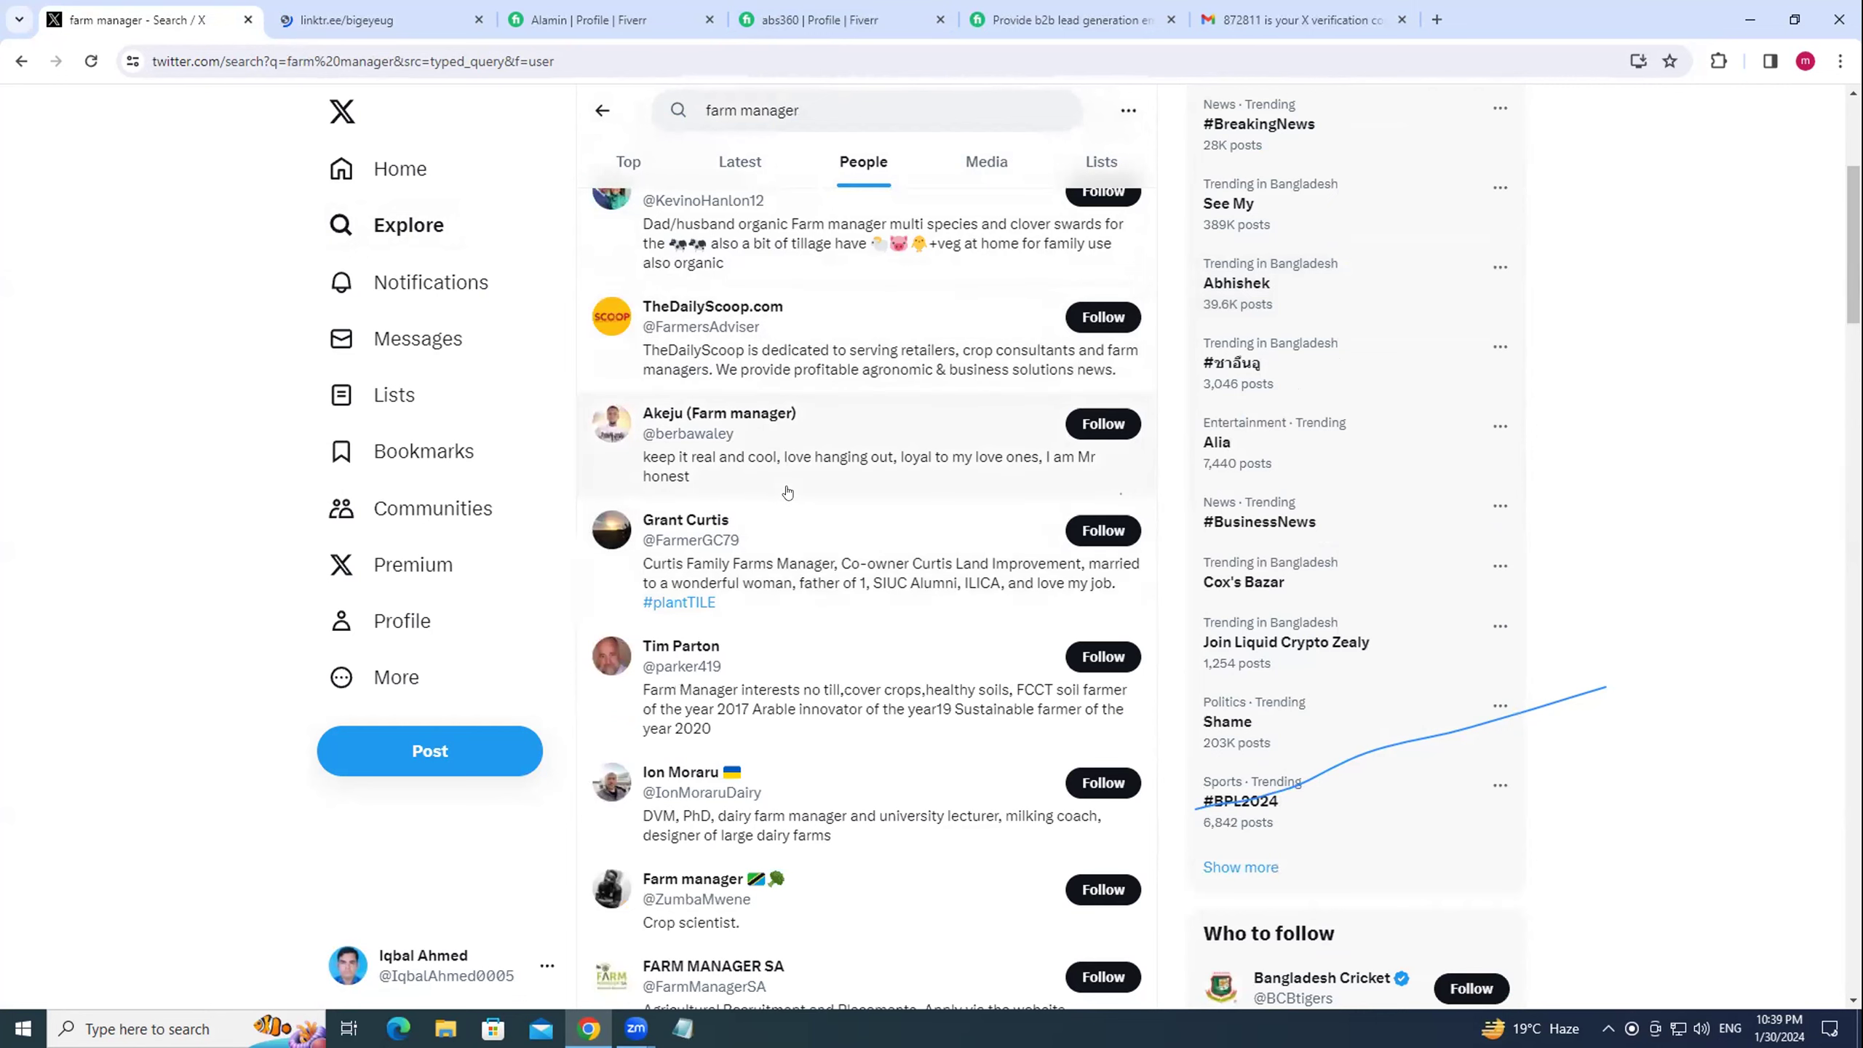
click(815, 99)
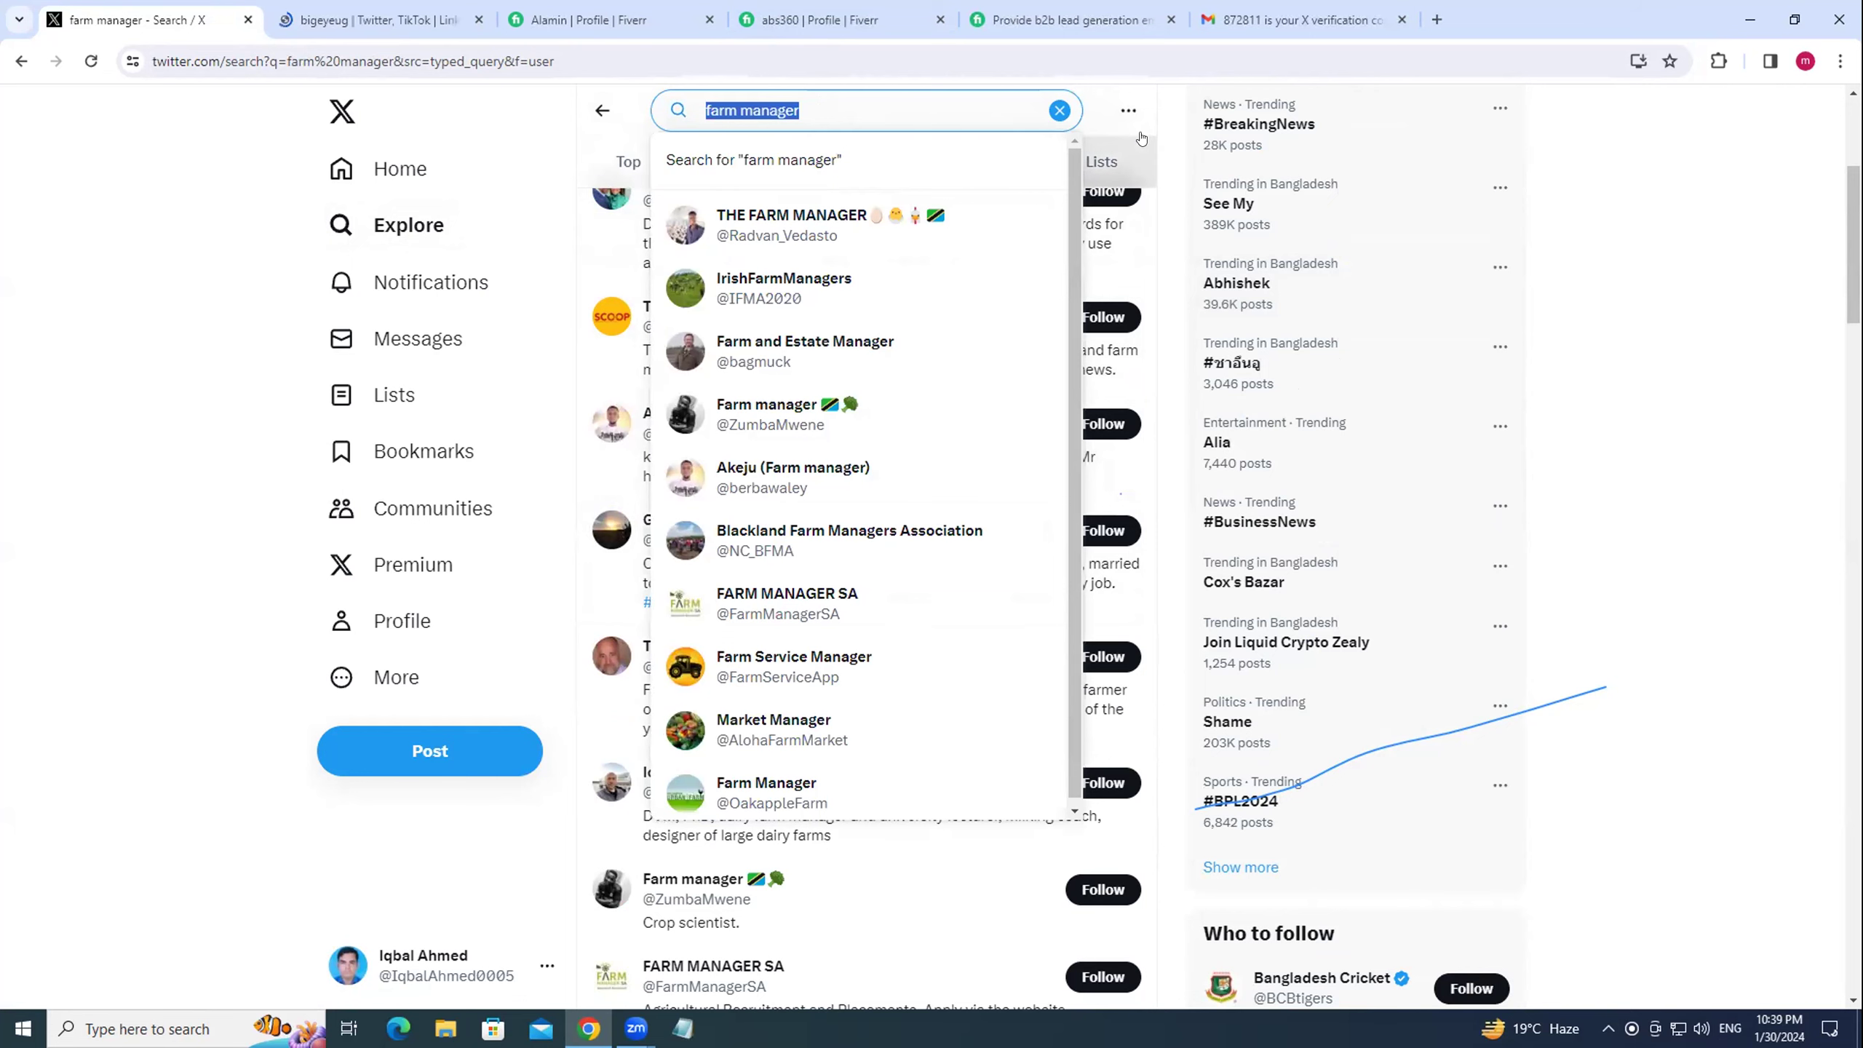
click(1180, 150)
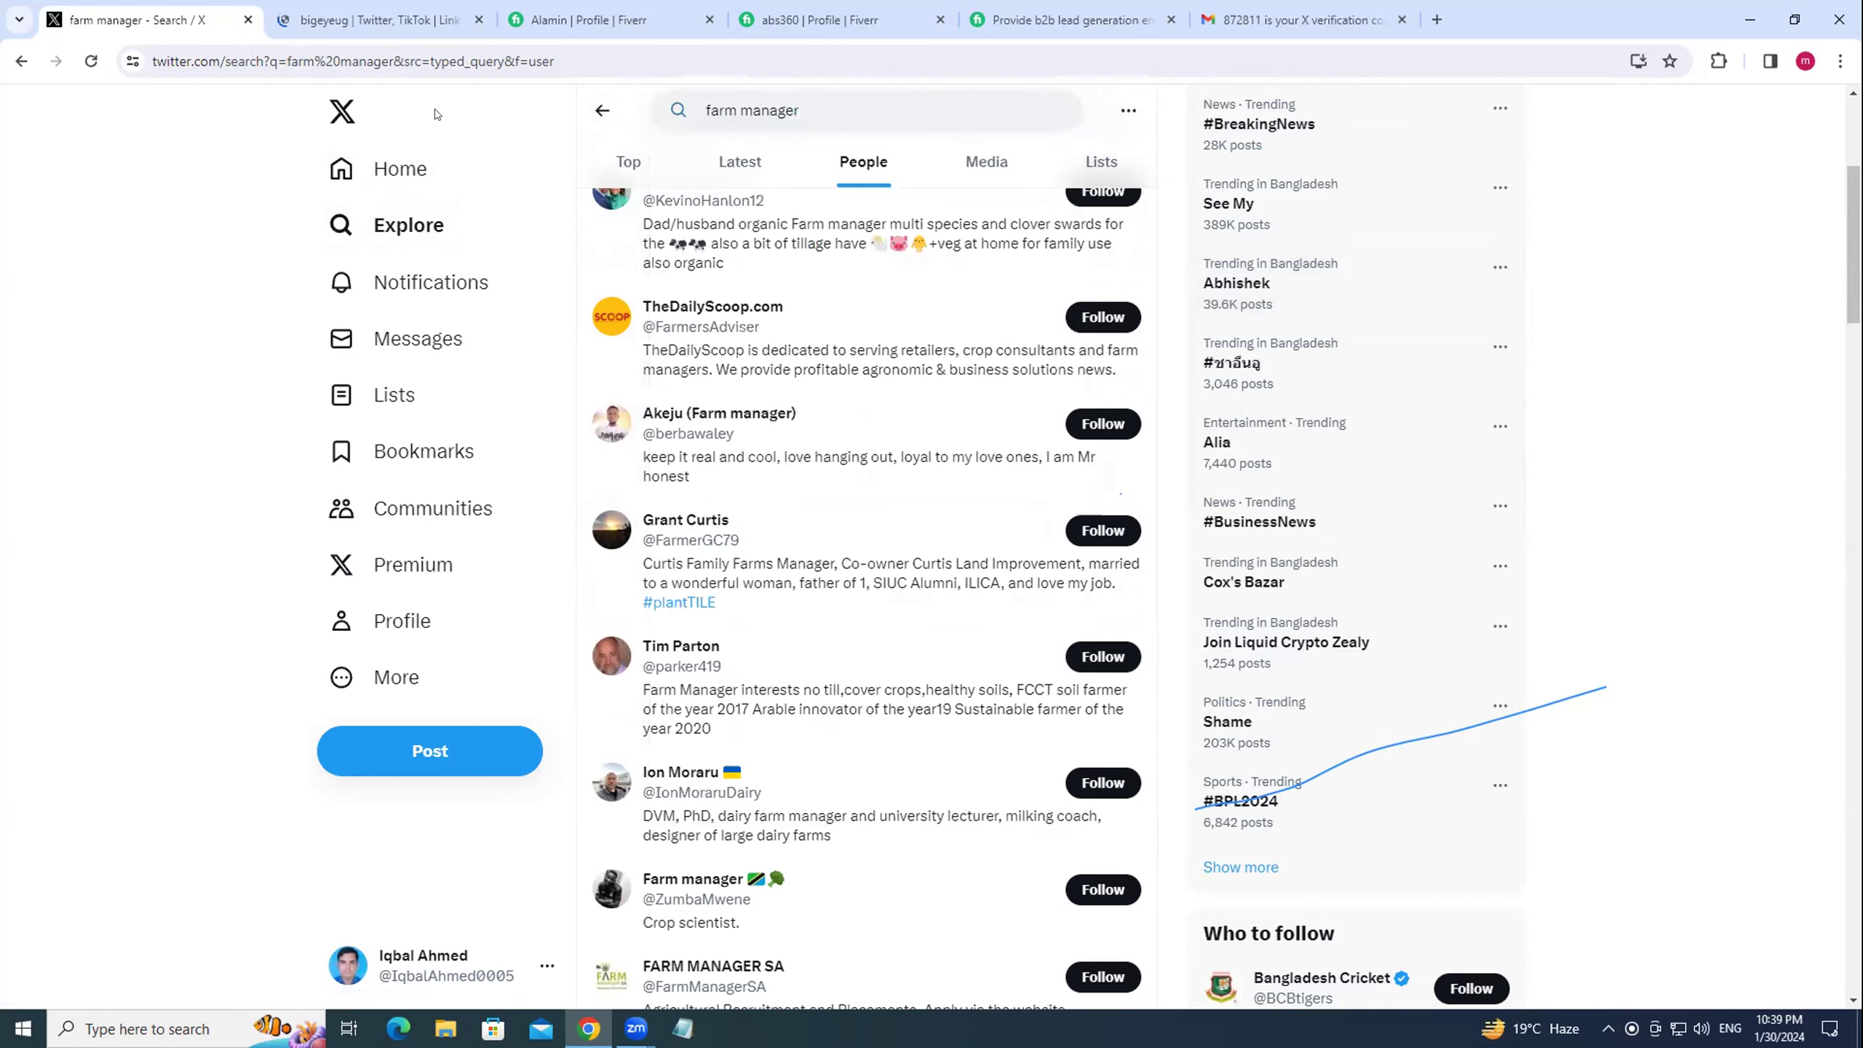
scroll(844, 471, down, 1)
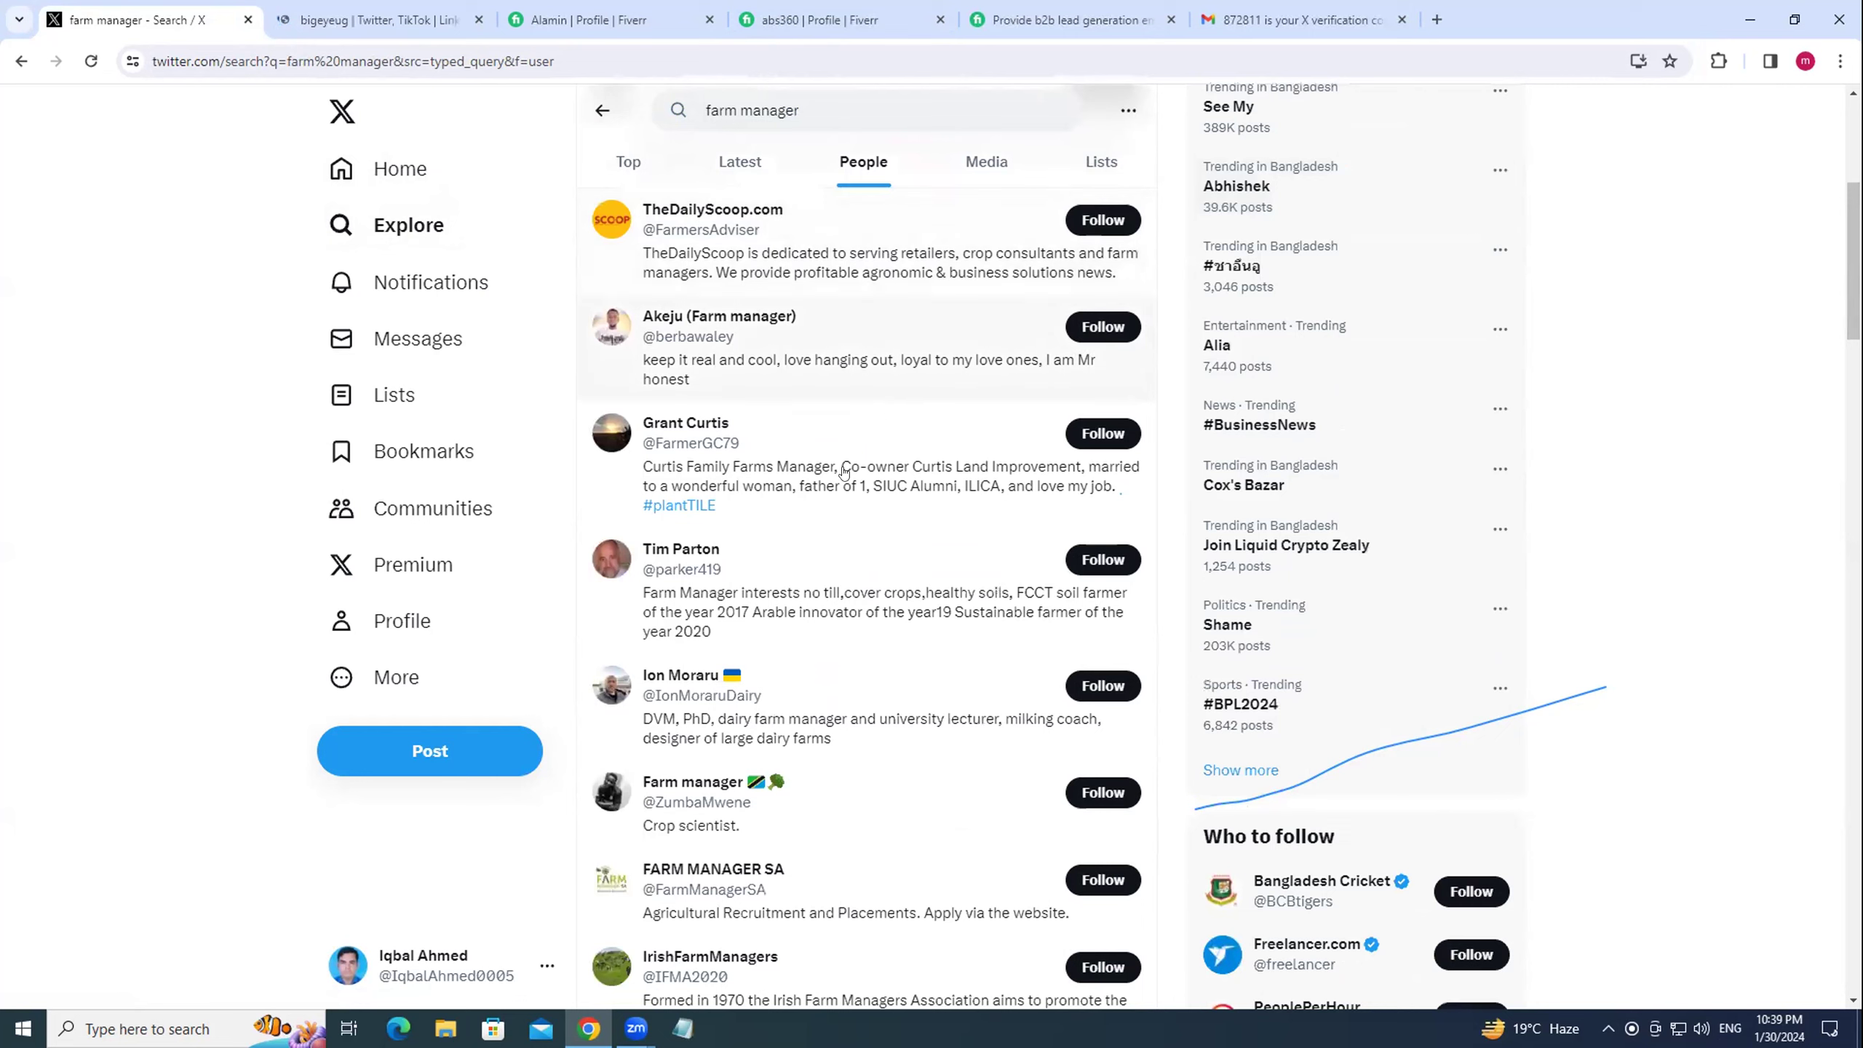
Open the Illinois farm manager's profile, scroll his posts, and follow him (5,353 followers).
click(677, 418)
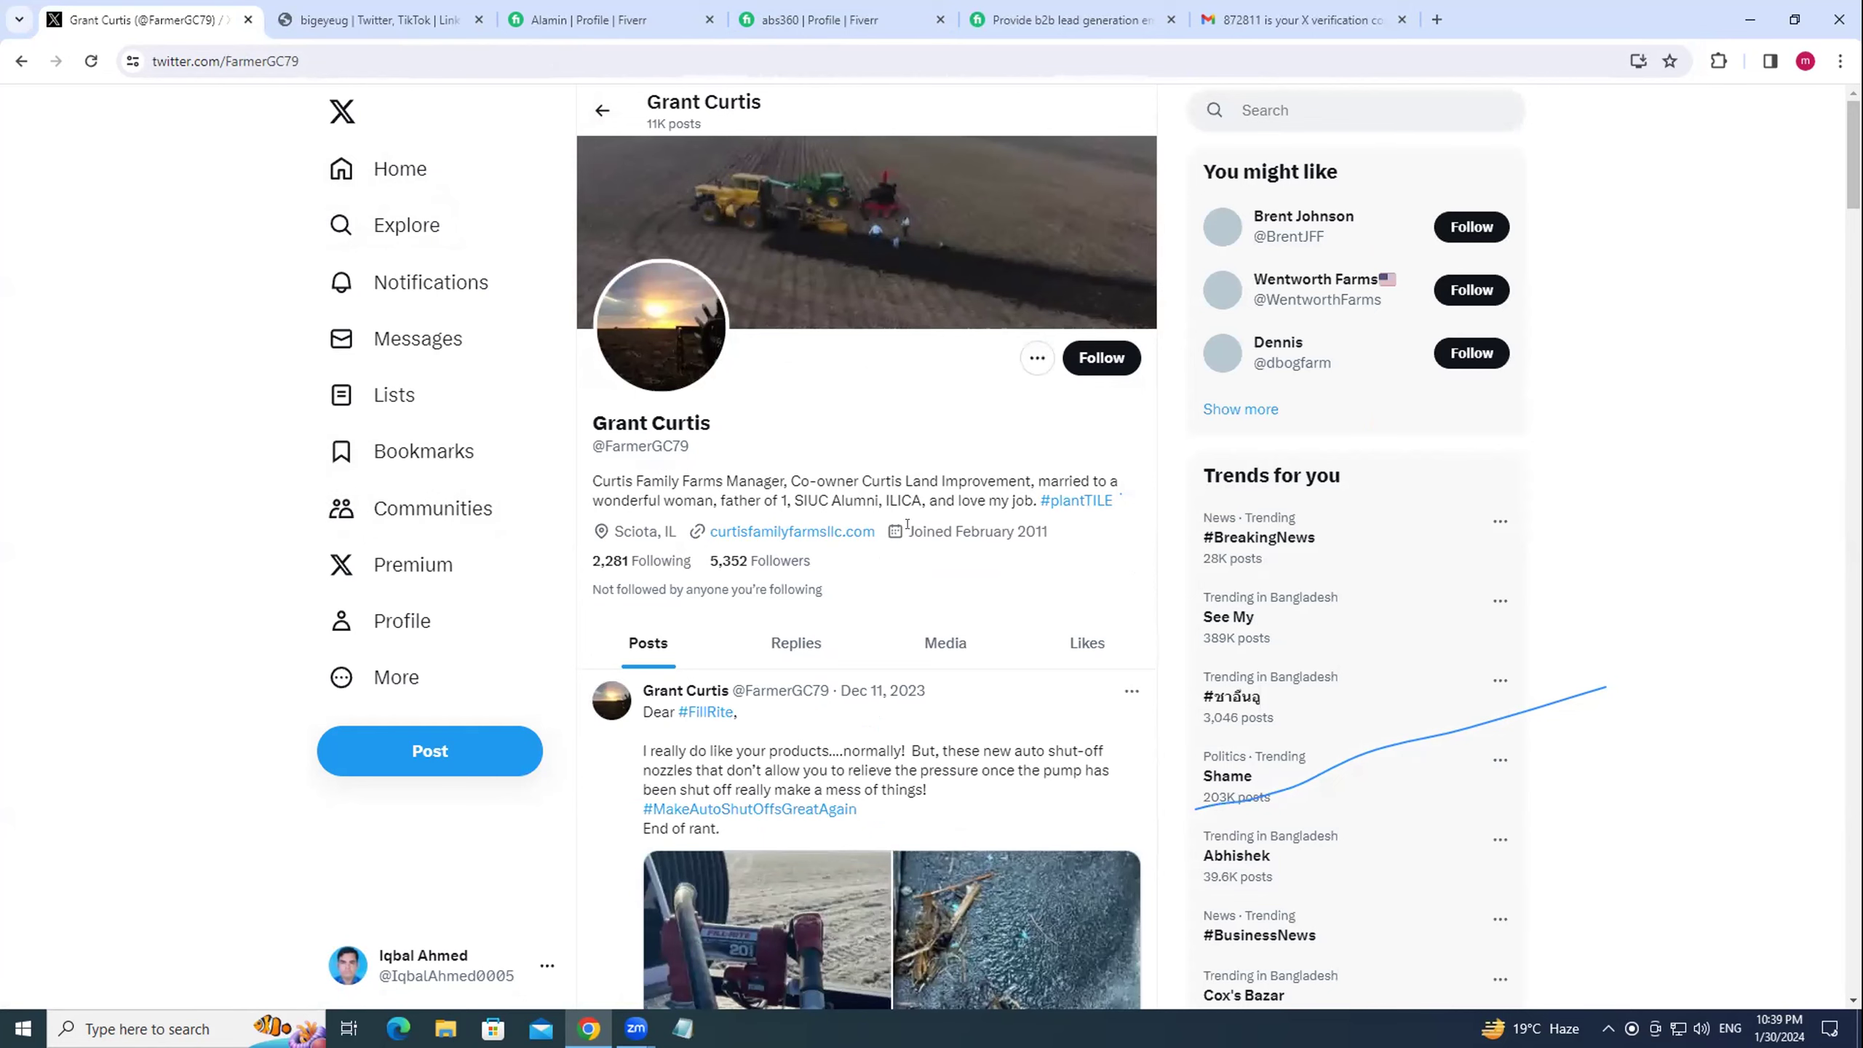
scroll(984, 552, down, 2)
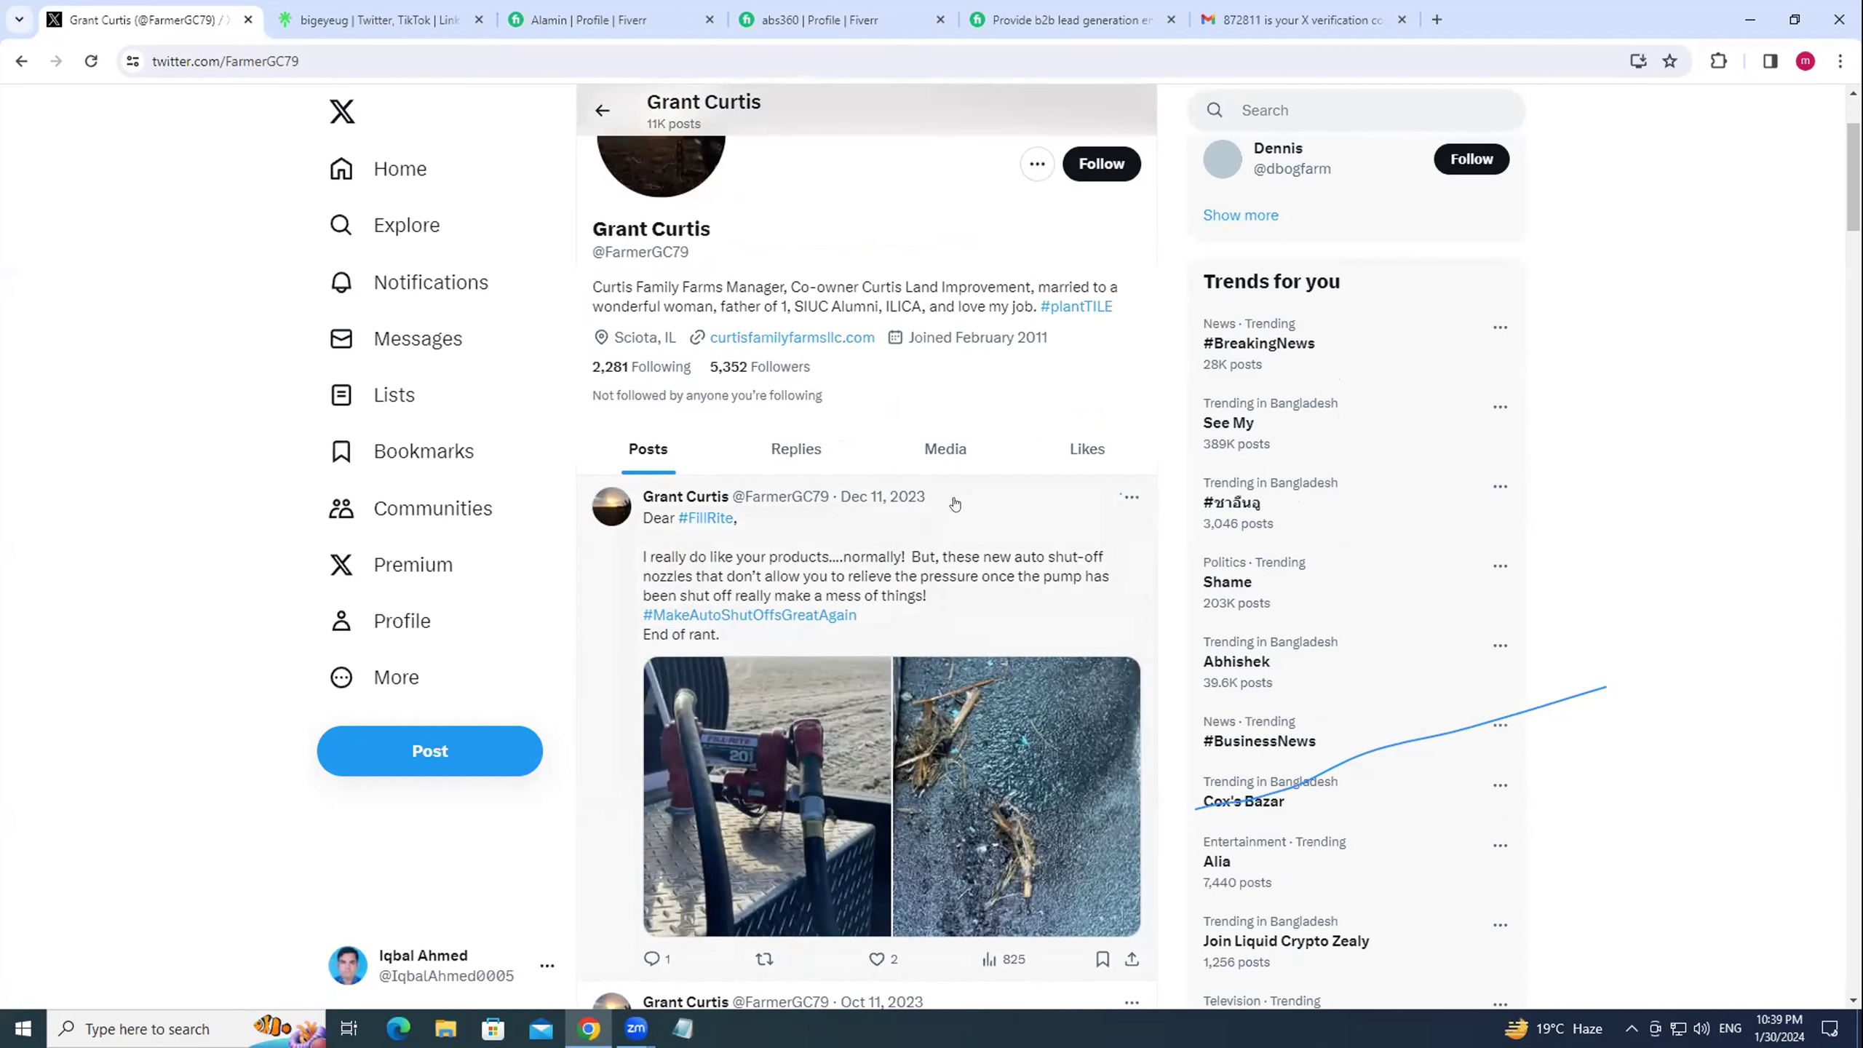
scroll(946, 499, down, 4)
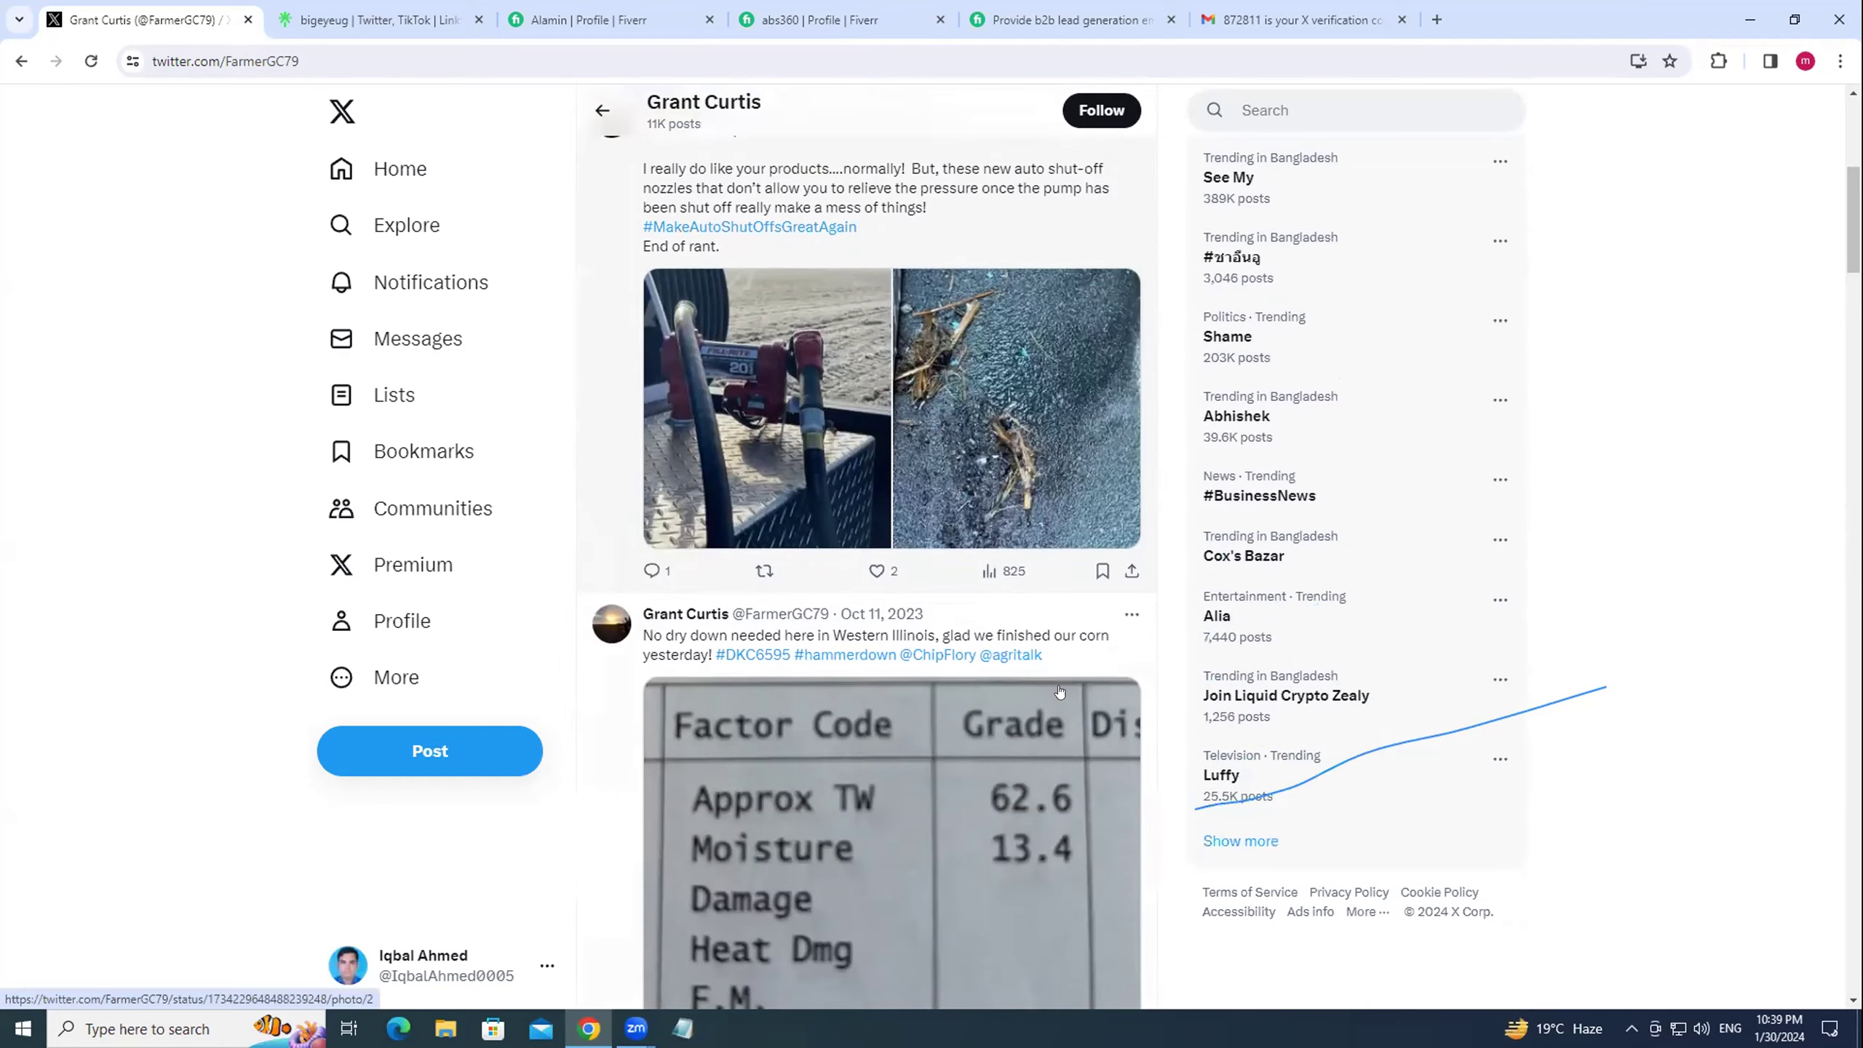
scroll(1029, 663, down, 3)
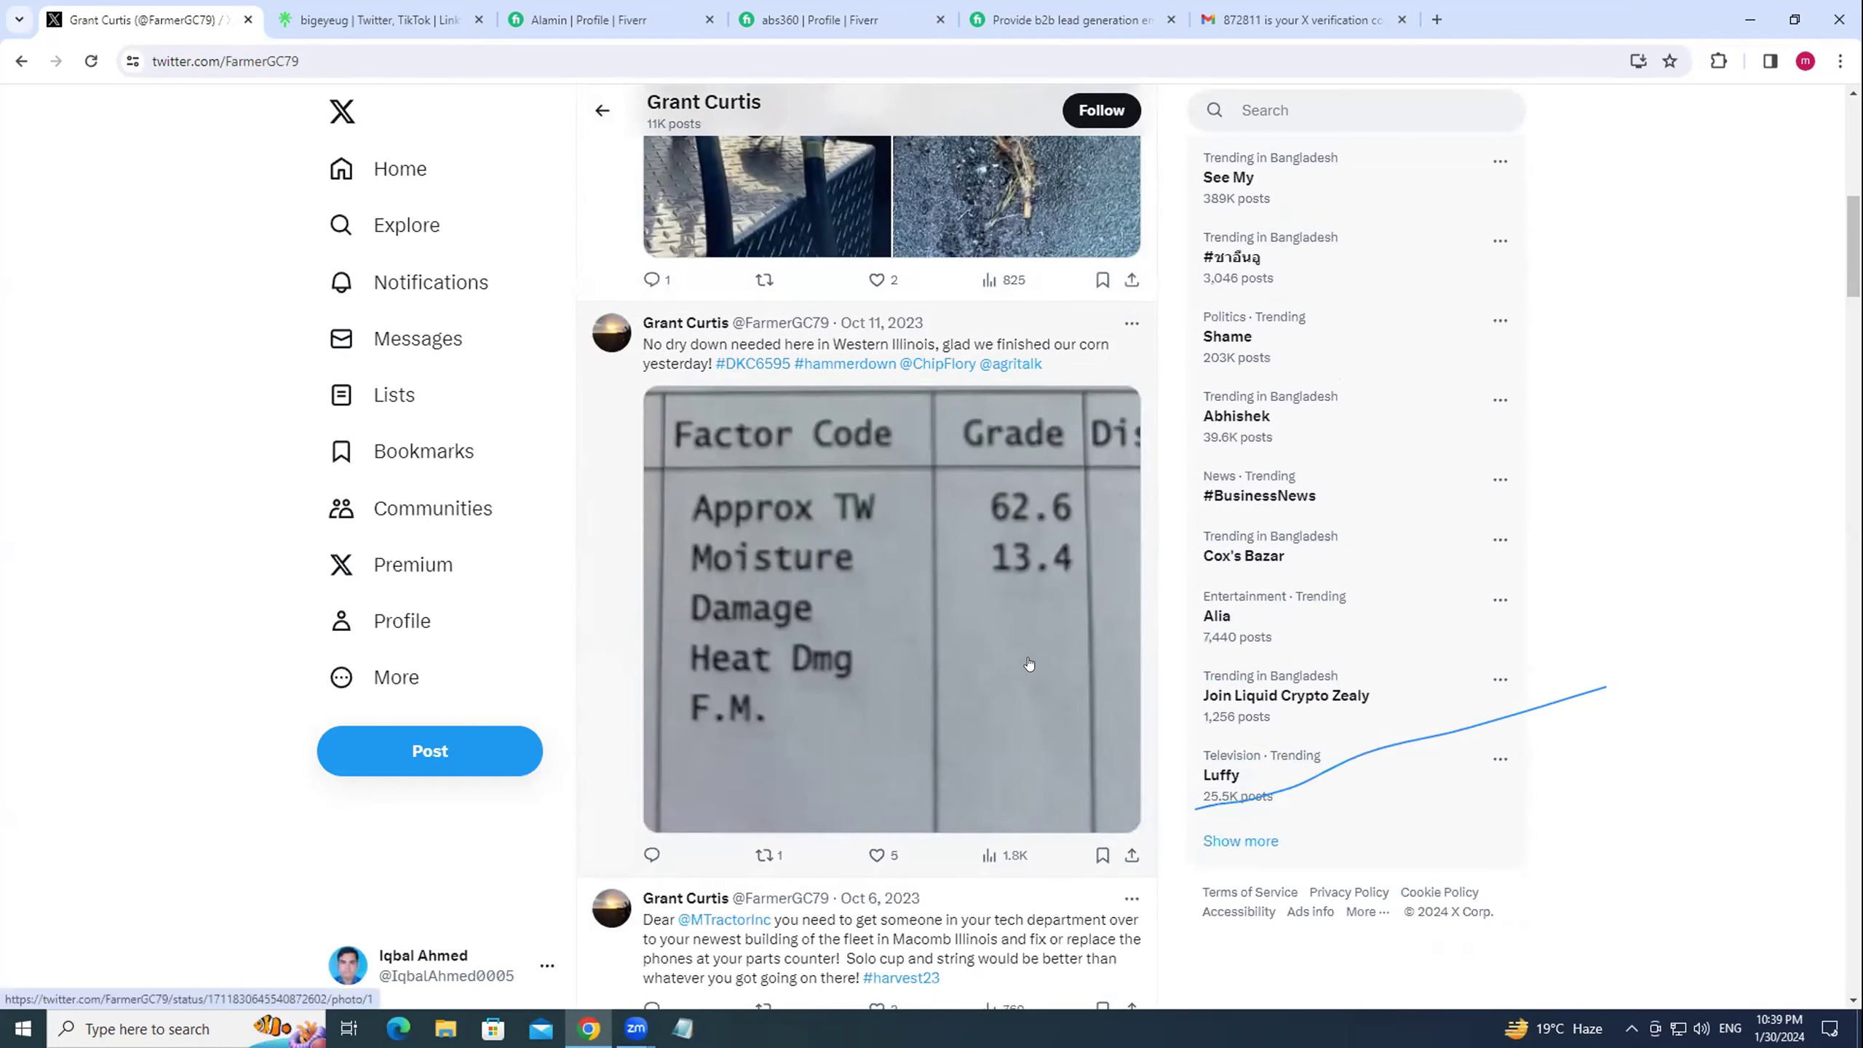
scroll(1029, 663, down, 3)
scroll(1029, 663, down, 2)
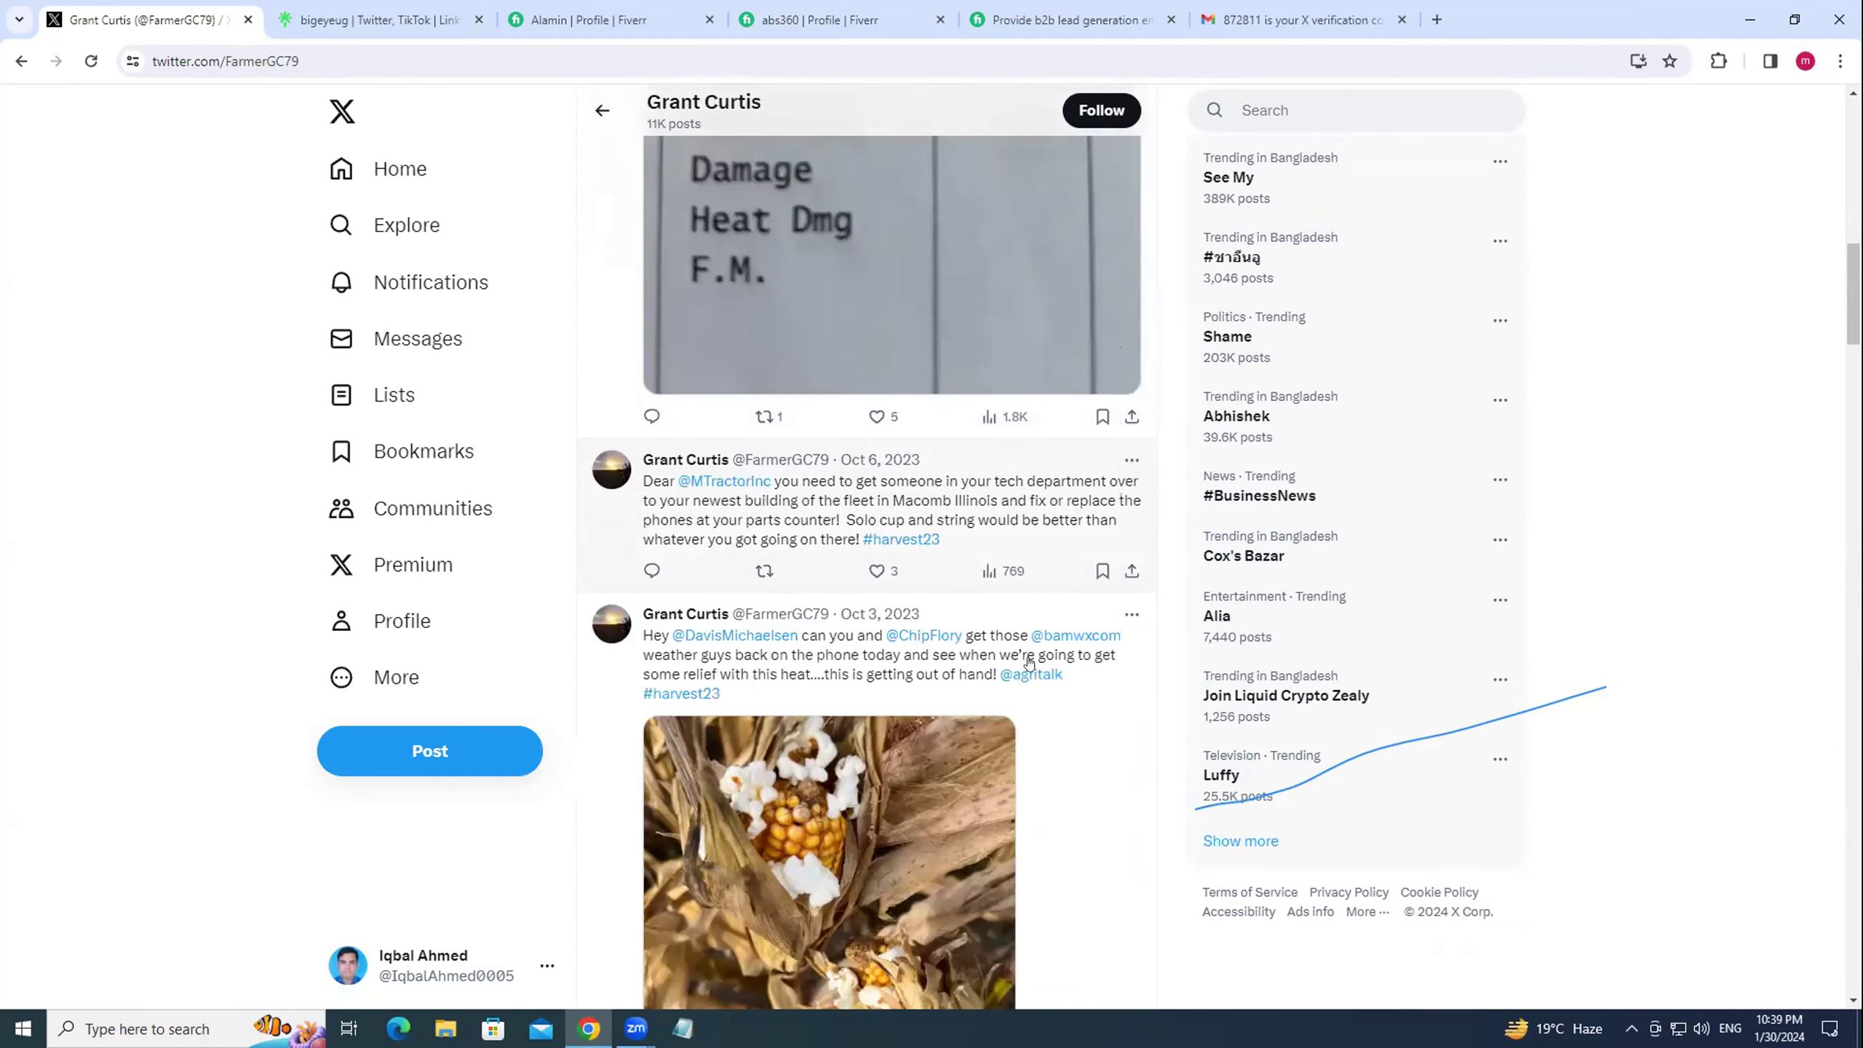
scroll(1063, 617, up, 10)
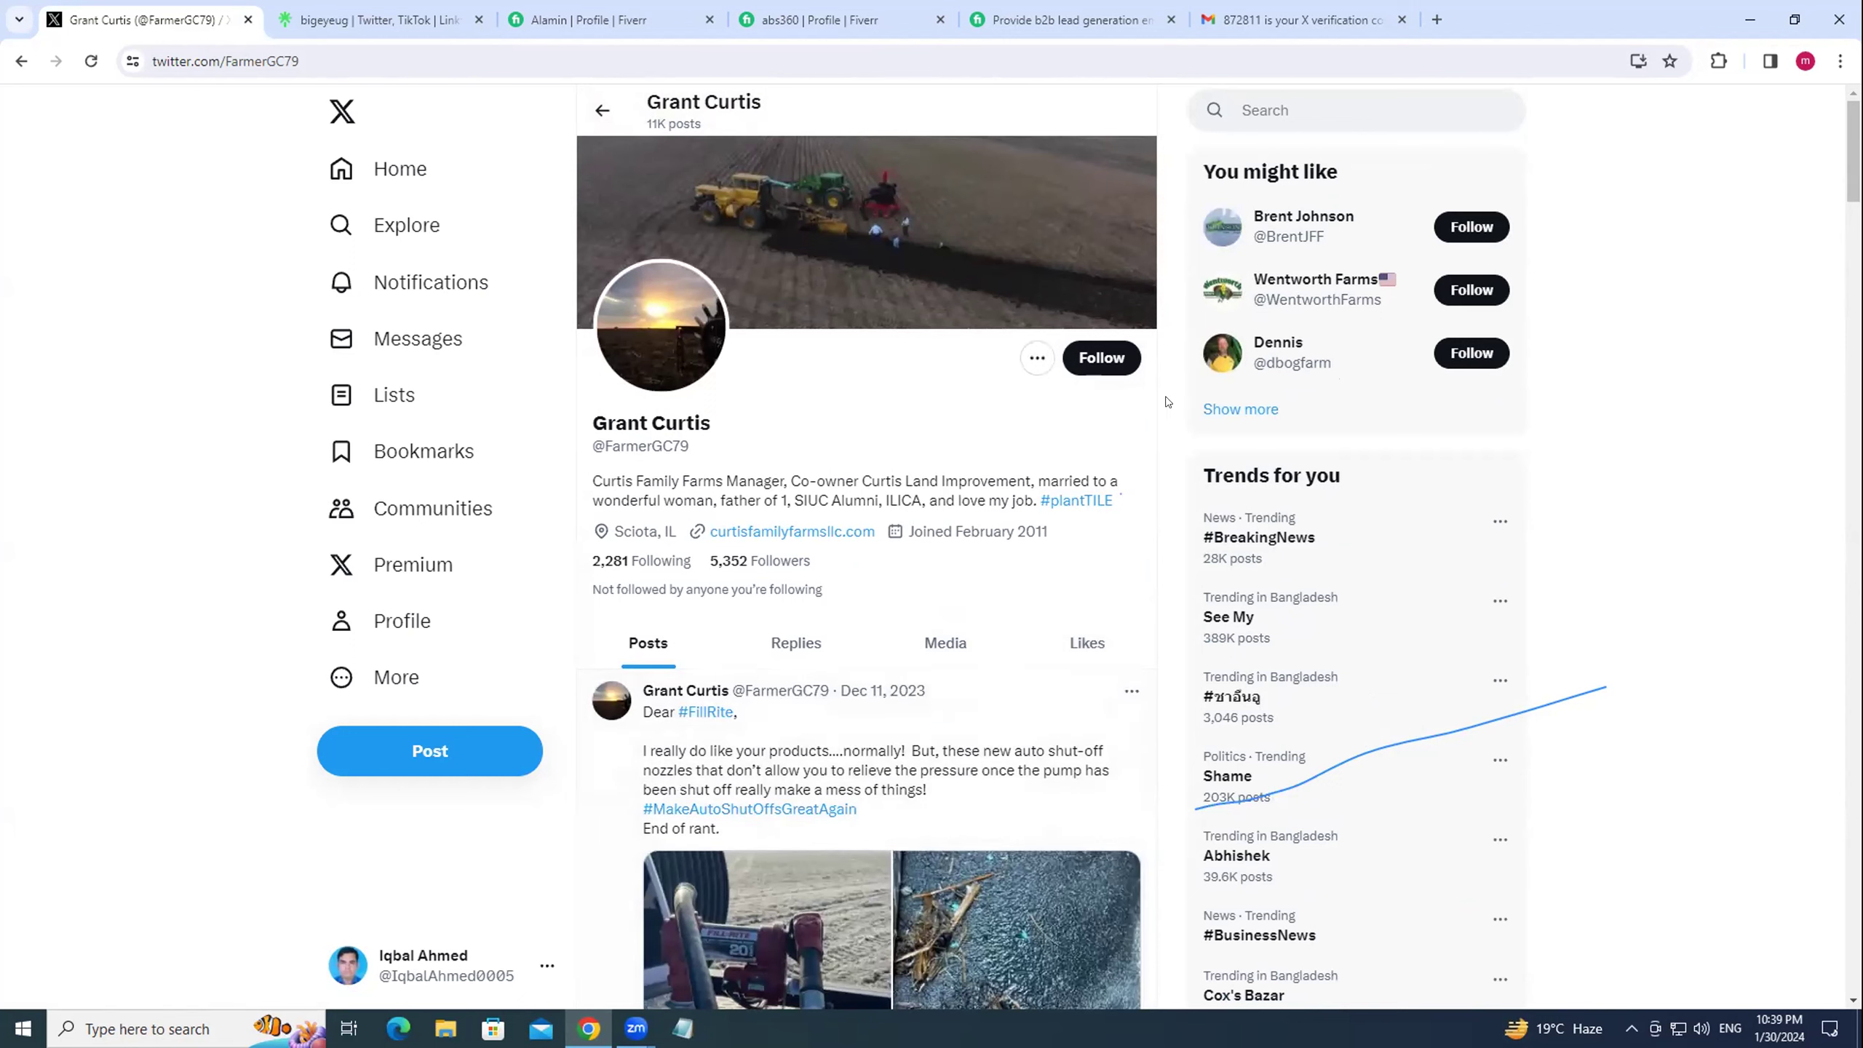
click(1108, 358)
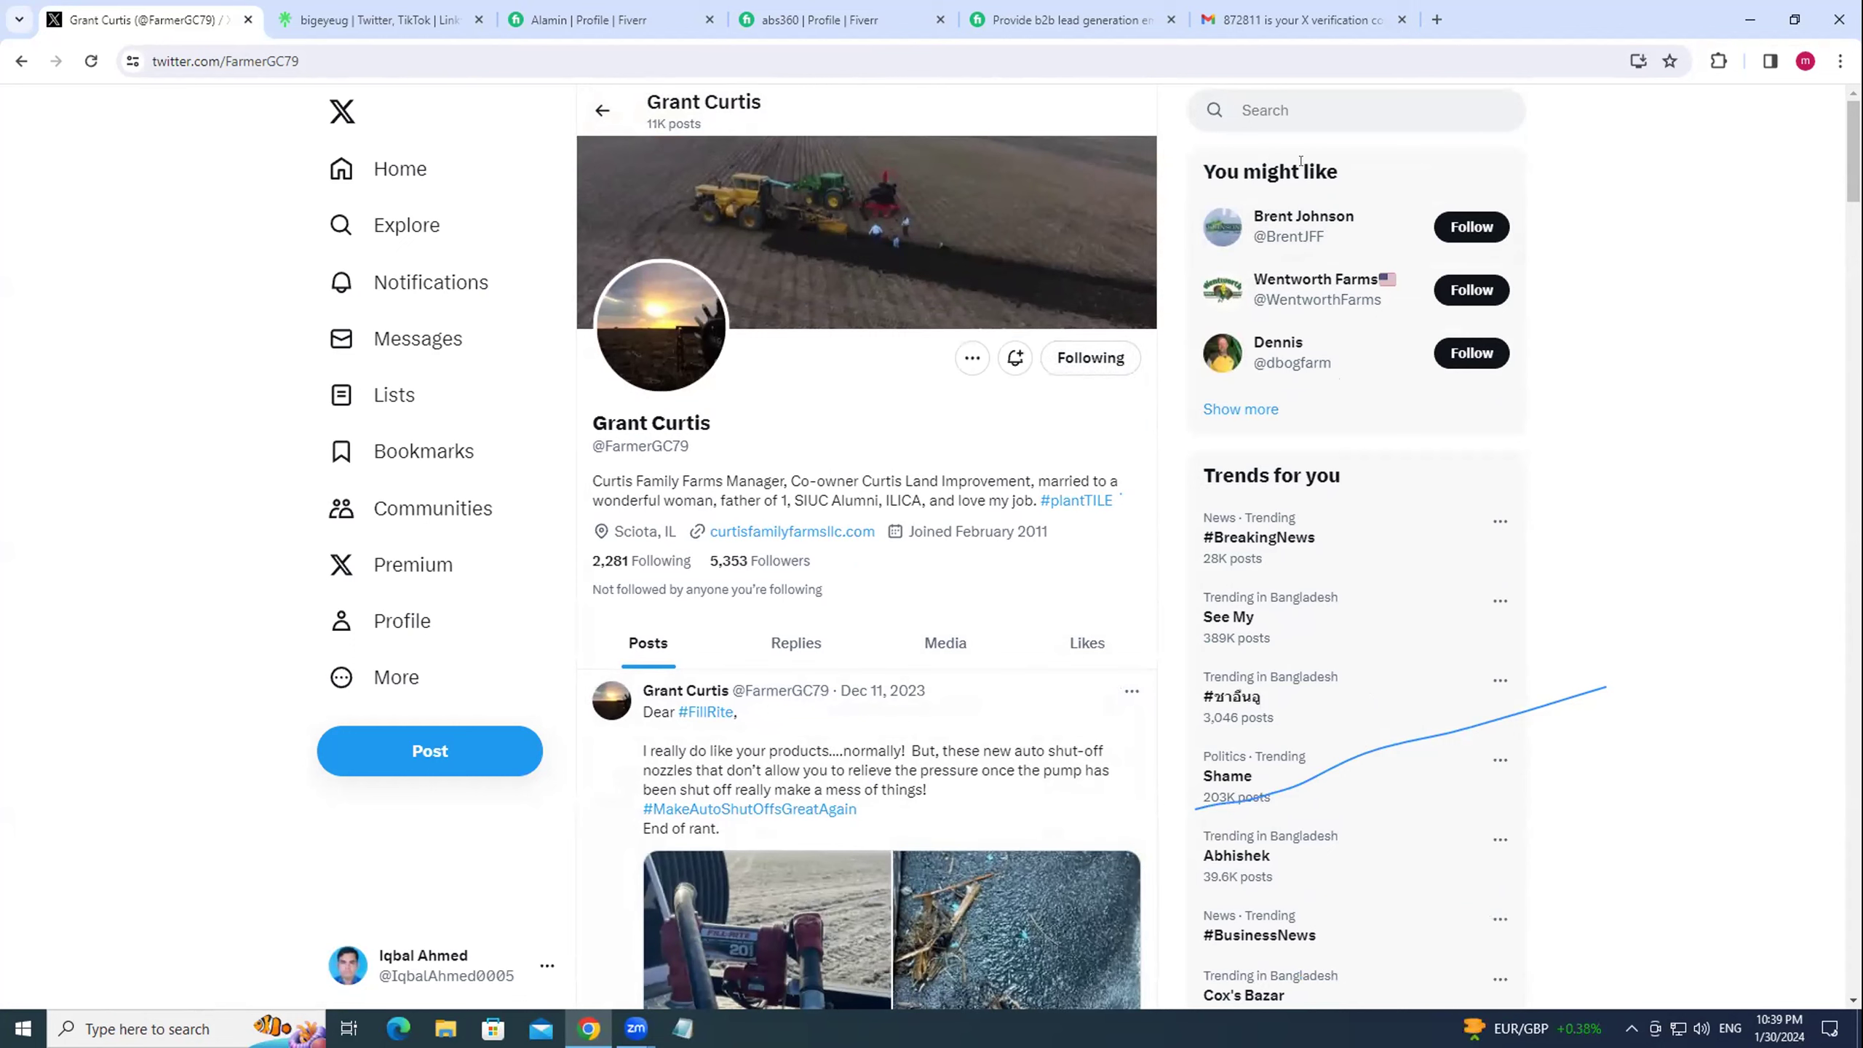
drag(1203, 166, 1343, 170)
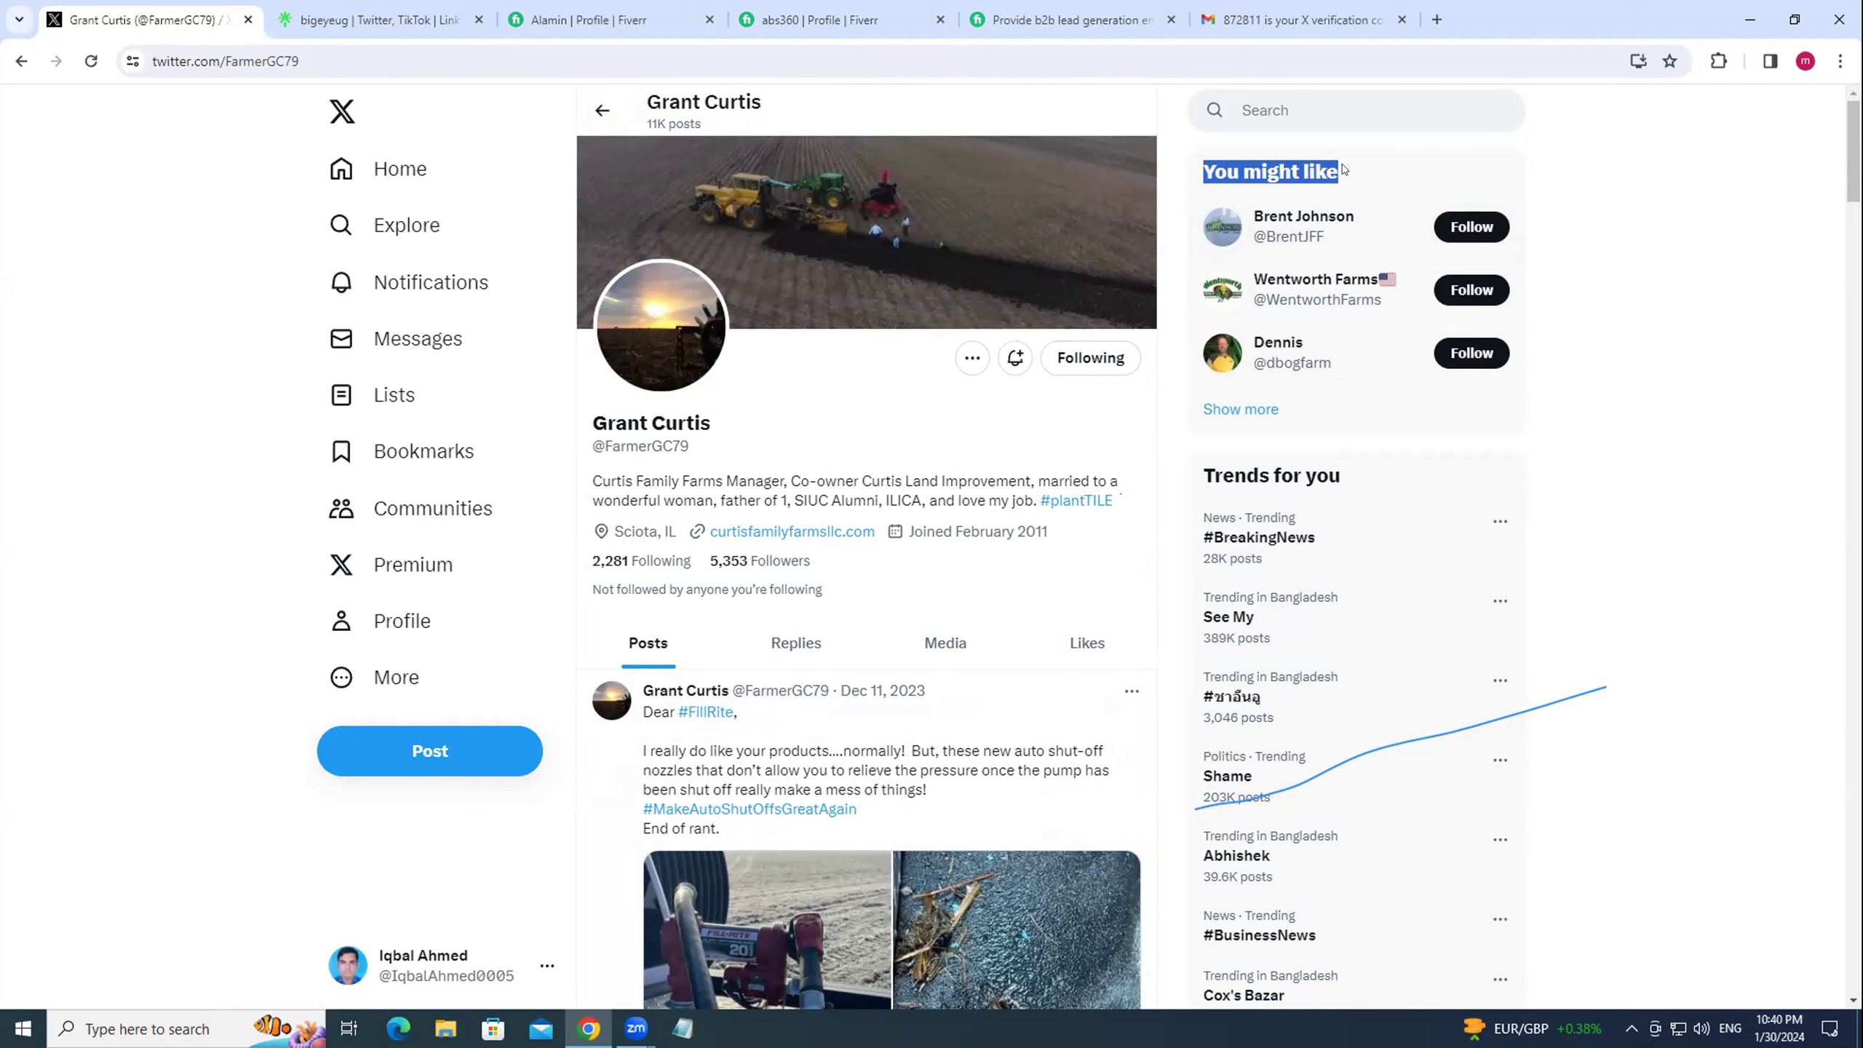
Expand the similar-accounts list and open the Iowa farmer's profile with 5,823 followers.
click(1241, 408)
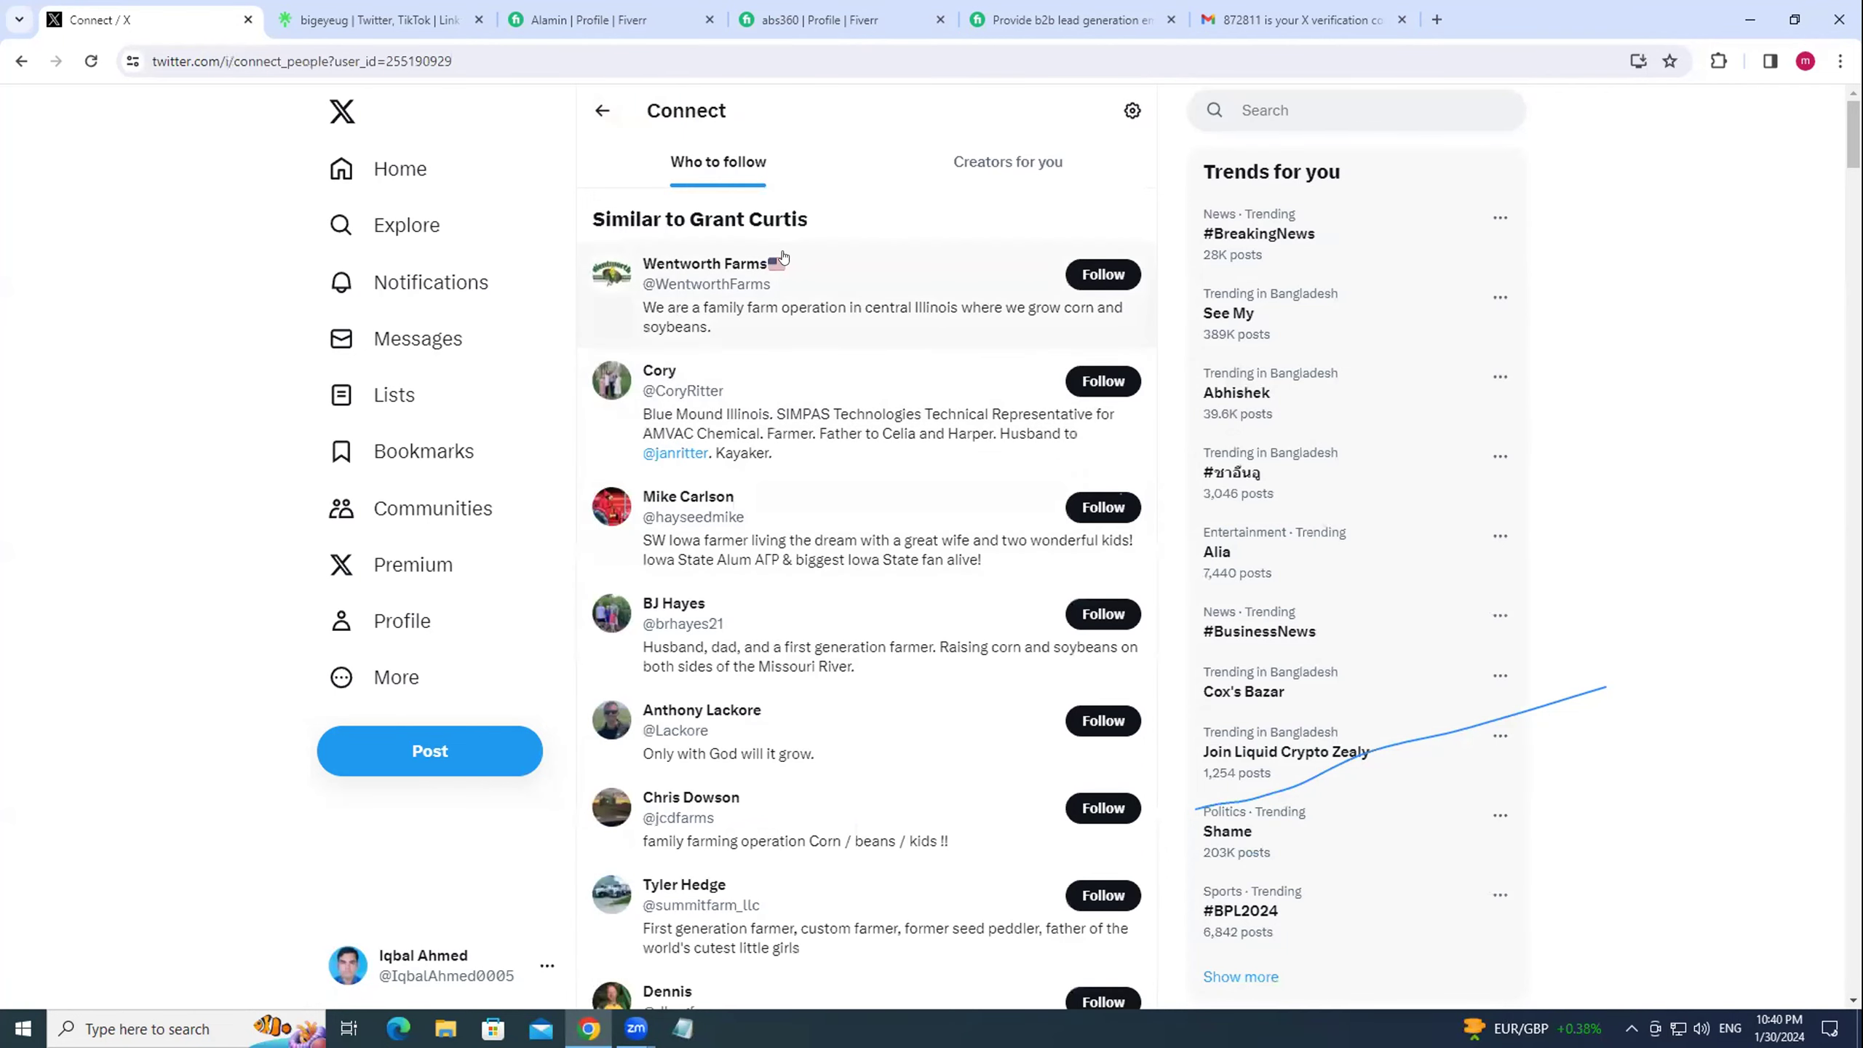
scroll(813, 573, down, 1)
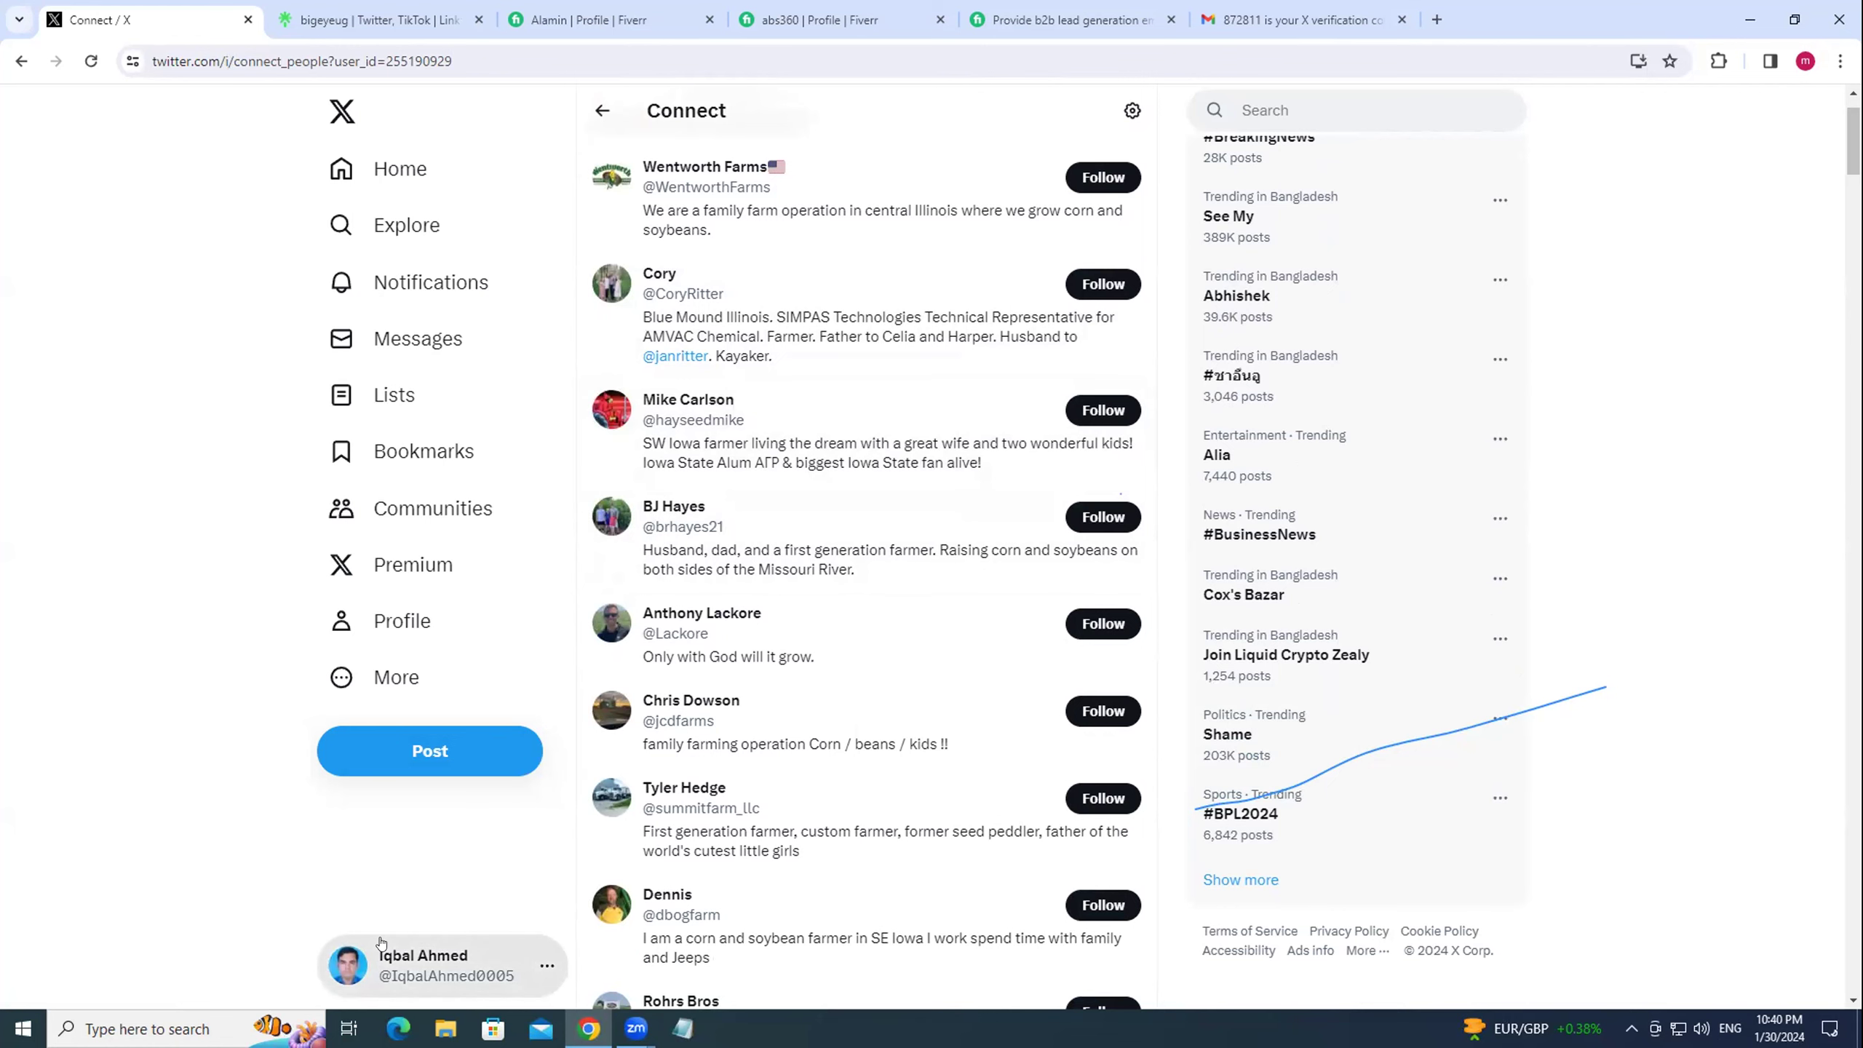
click(968, 412)
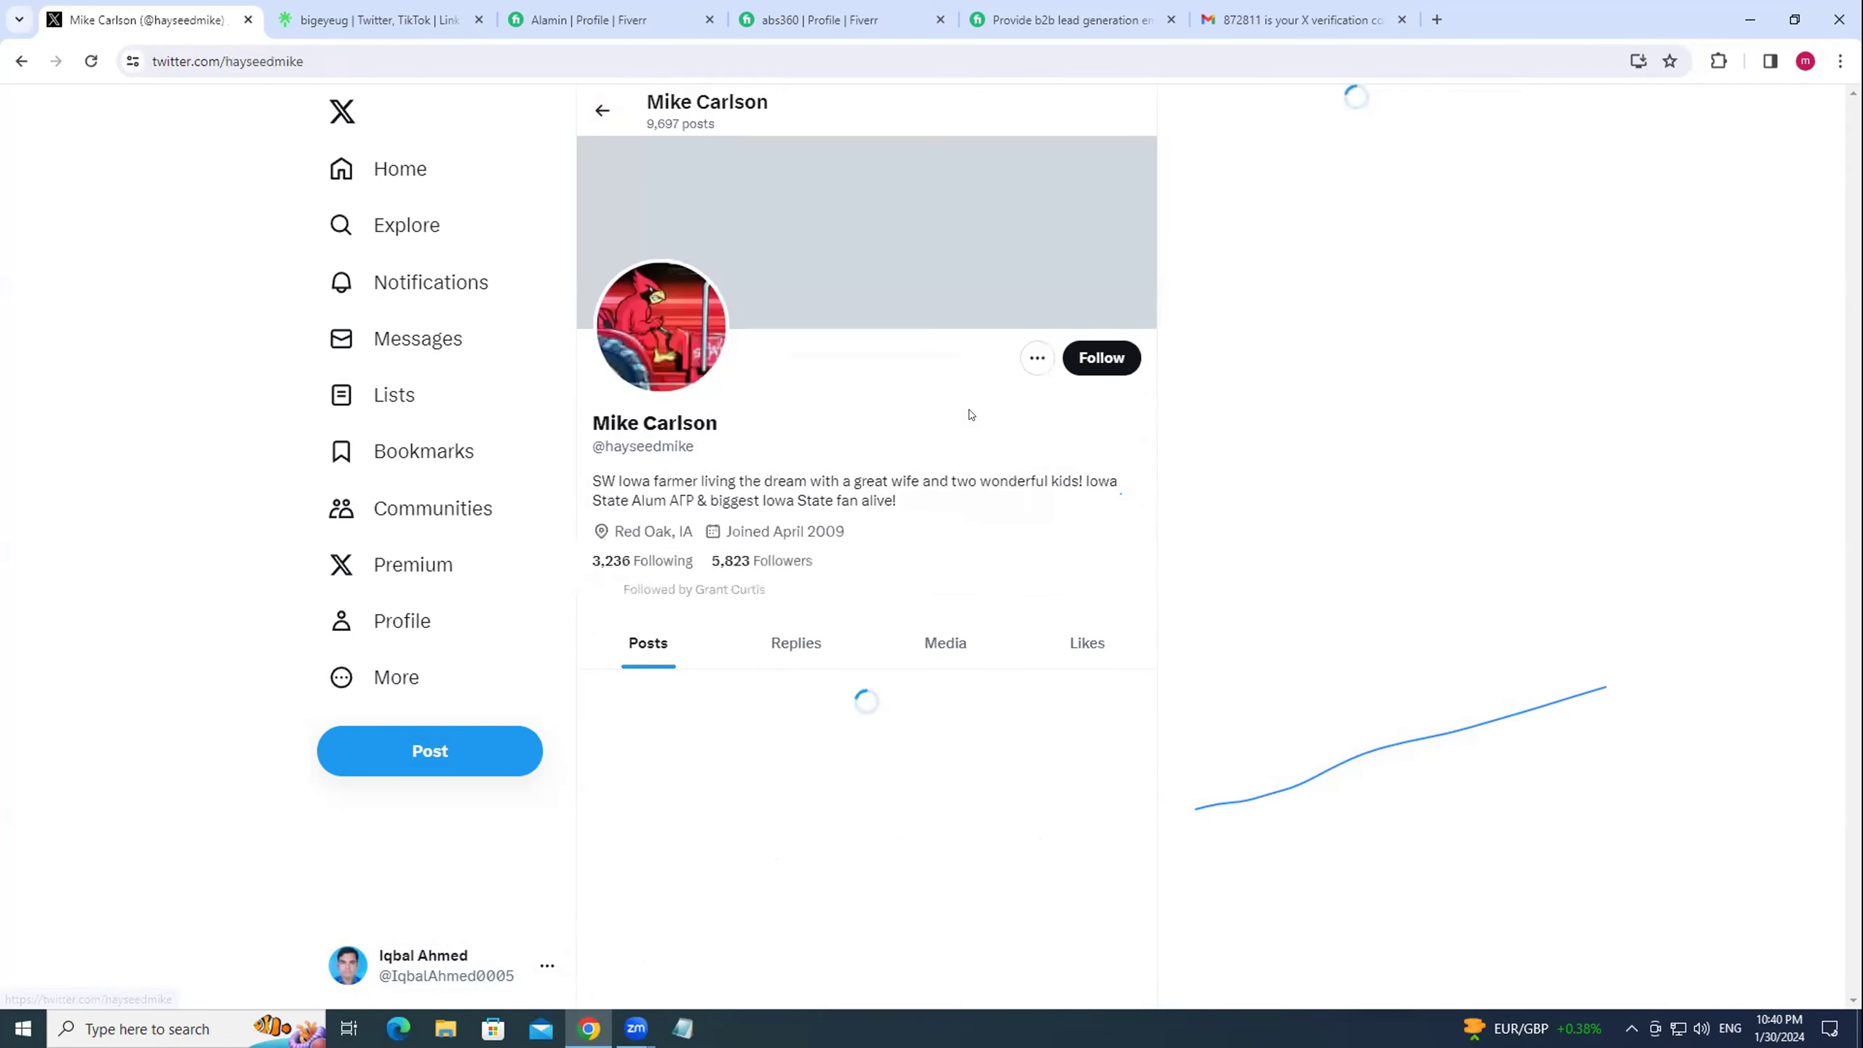
Follow the Iowa farmer and start a reply to his reposted Chiefs video post.
drag(592, 484, 907, 504)
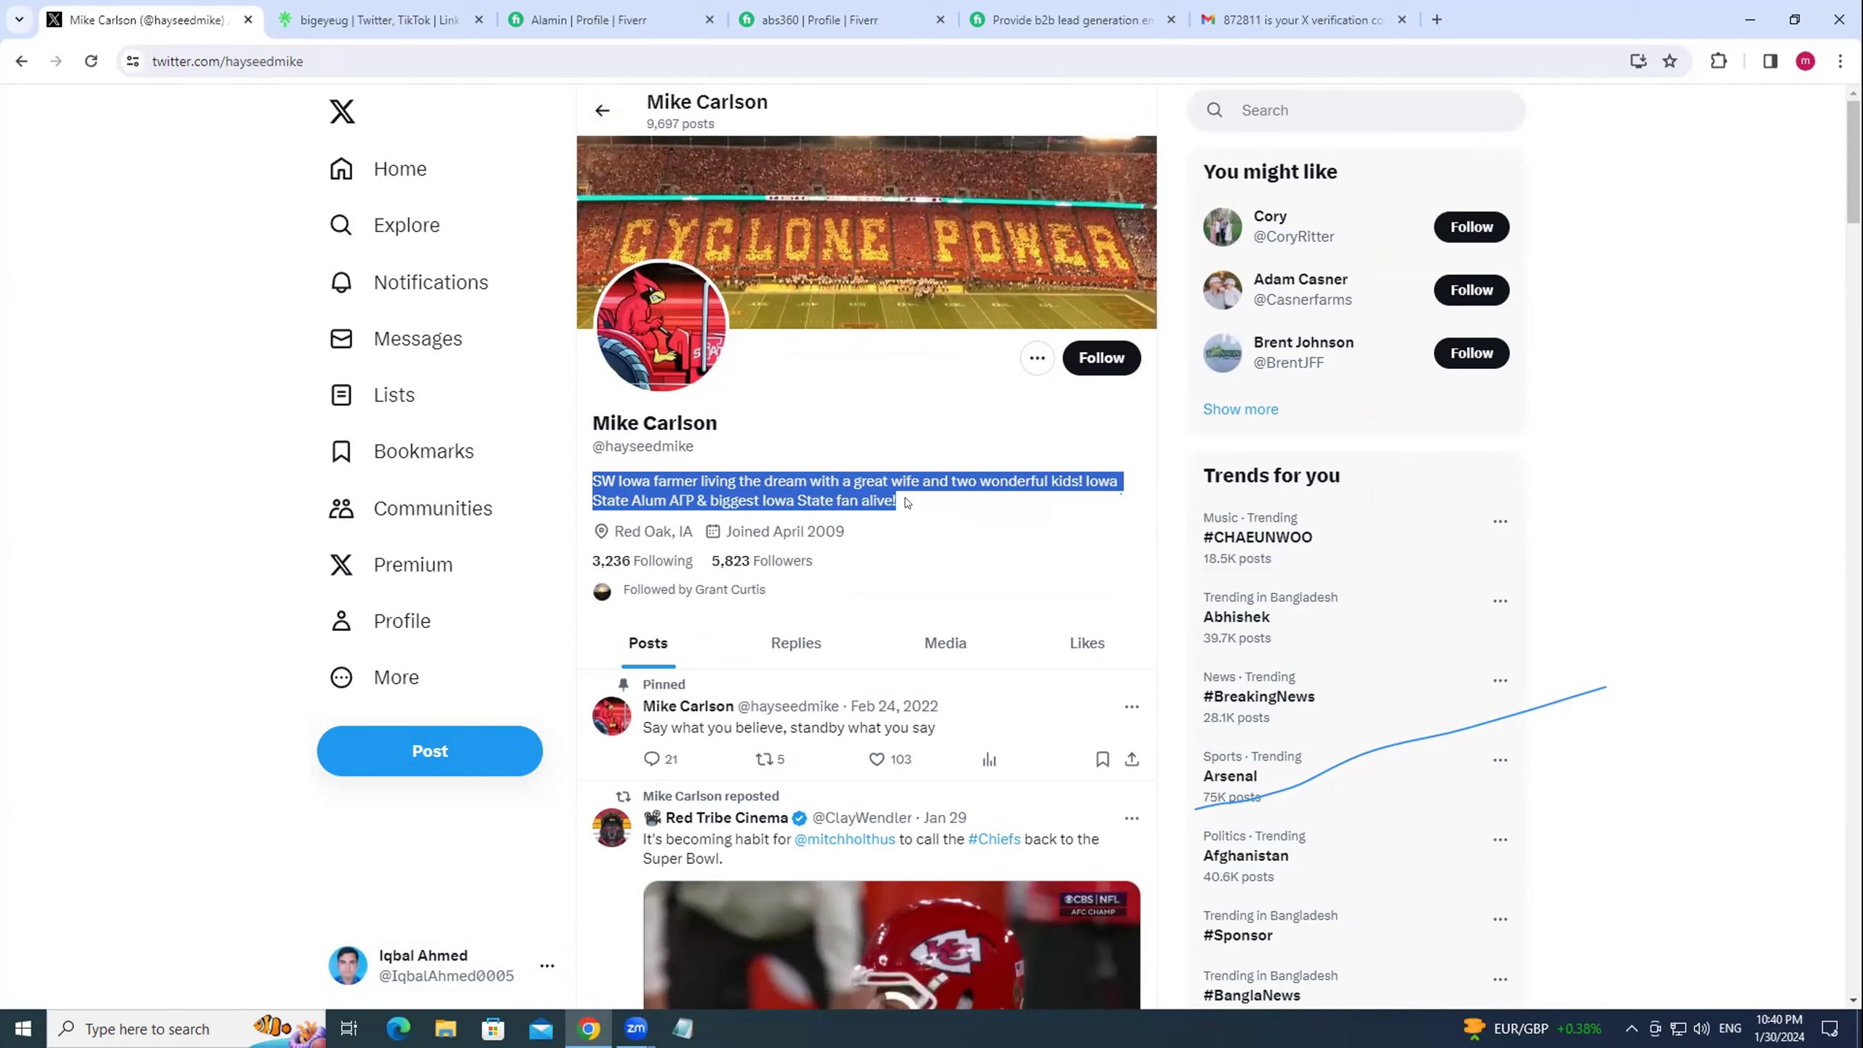
click(1092, 366)
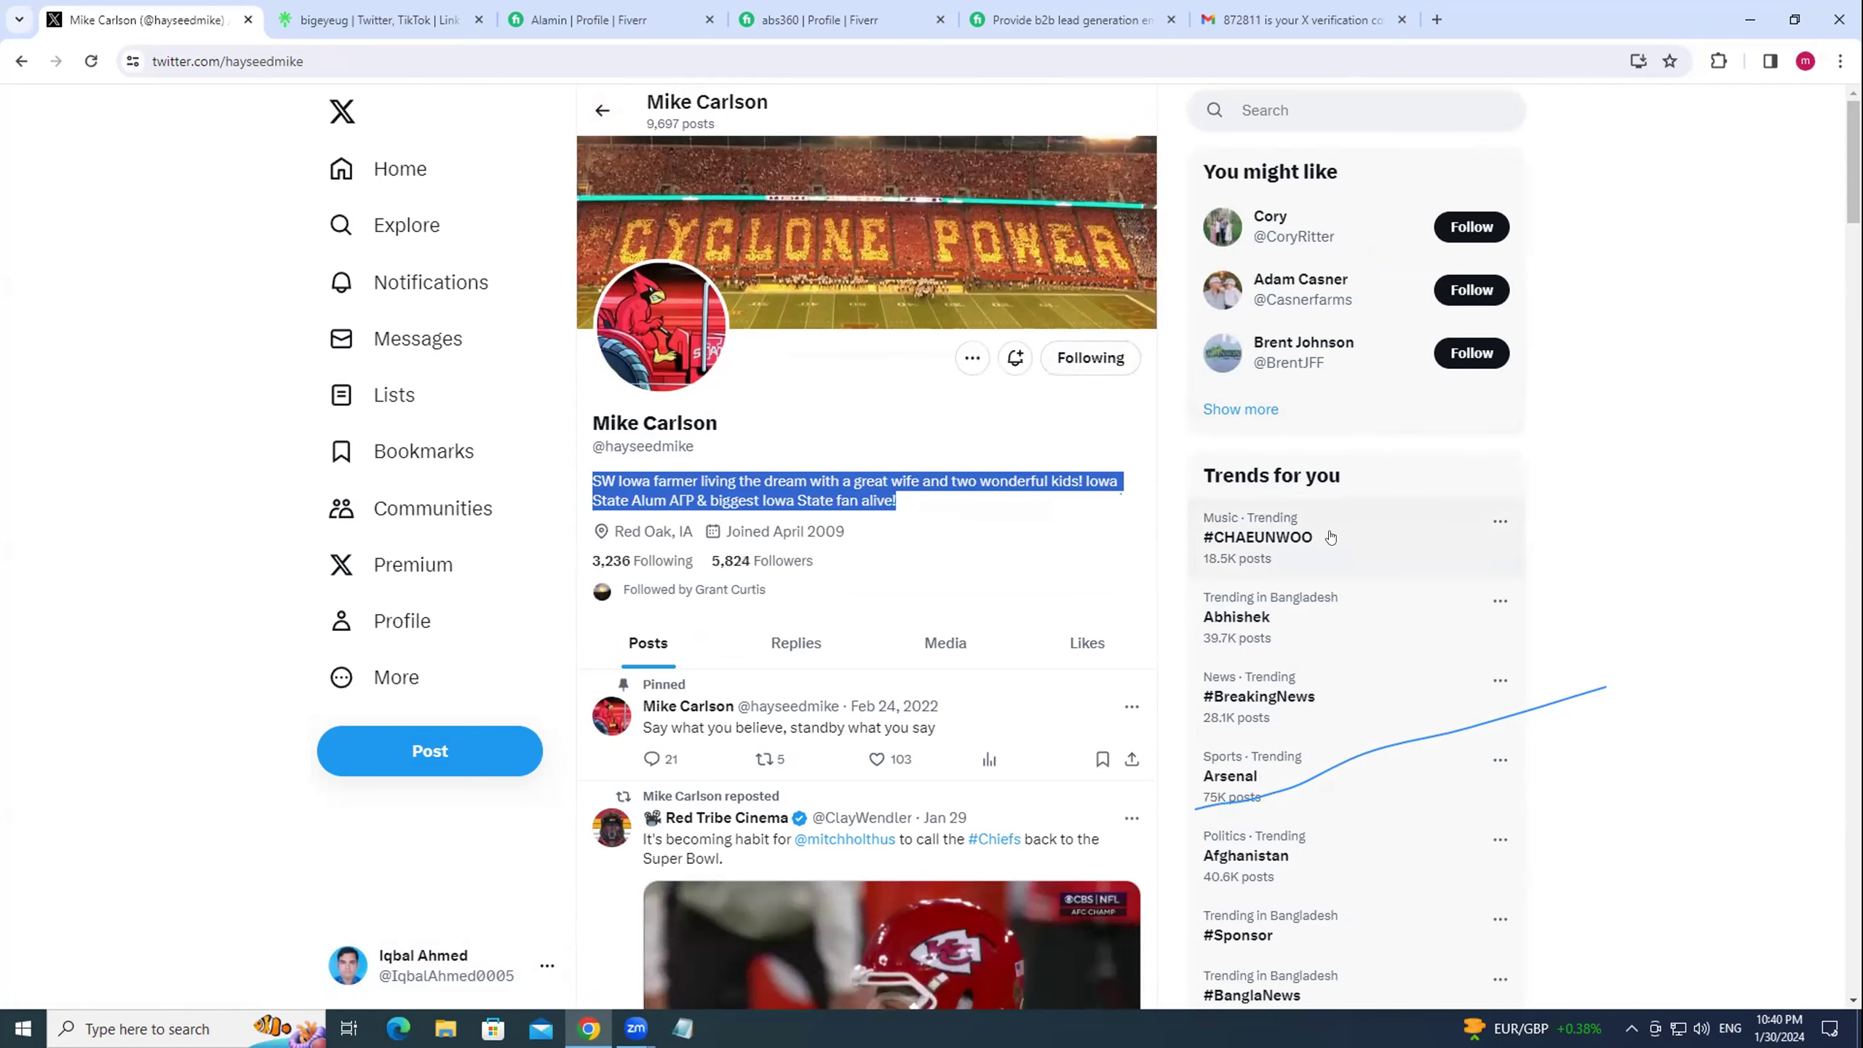
scroll(1335, 535, down, 6)
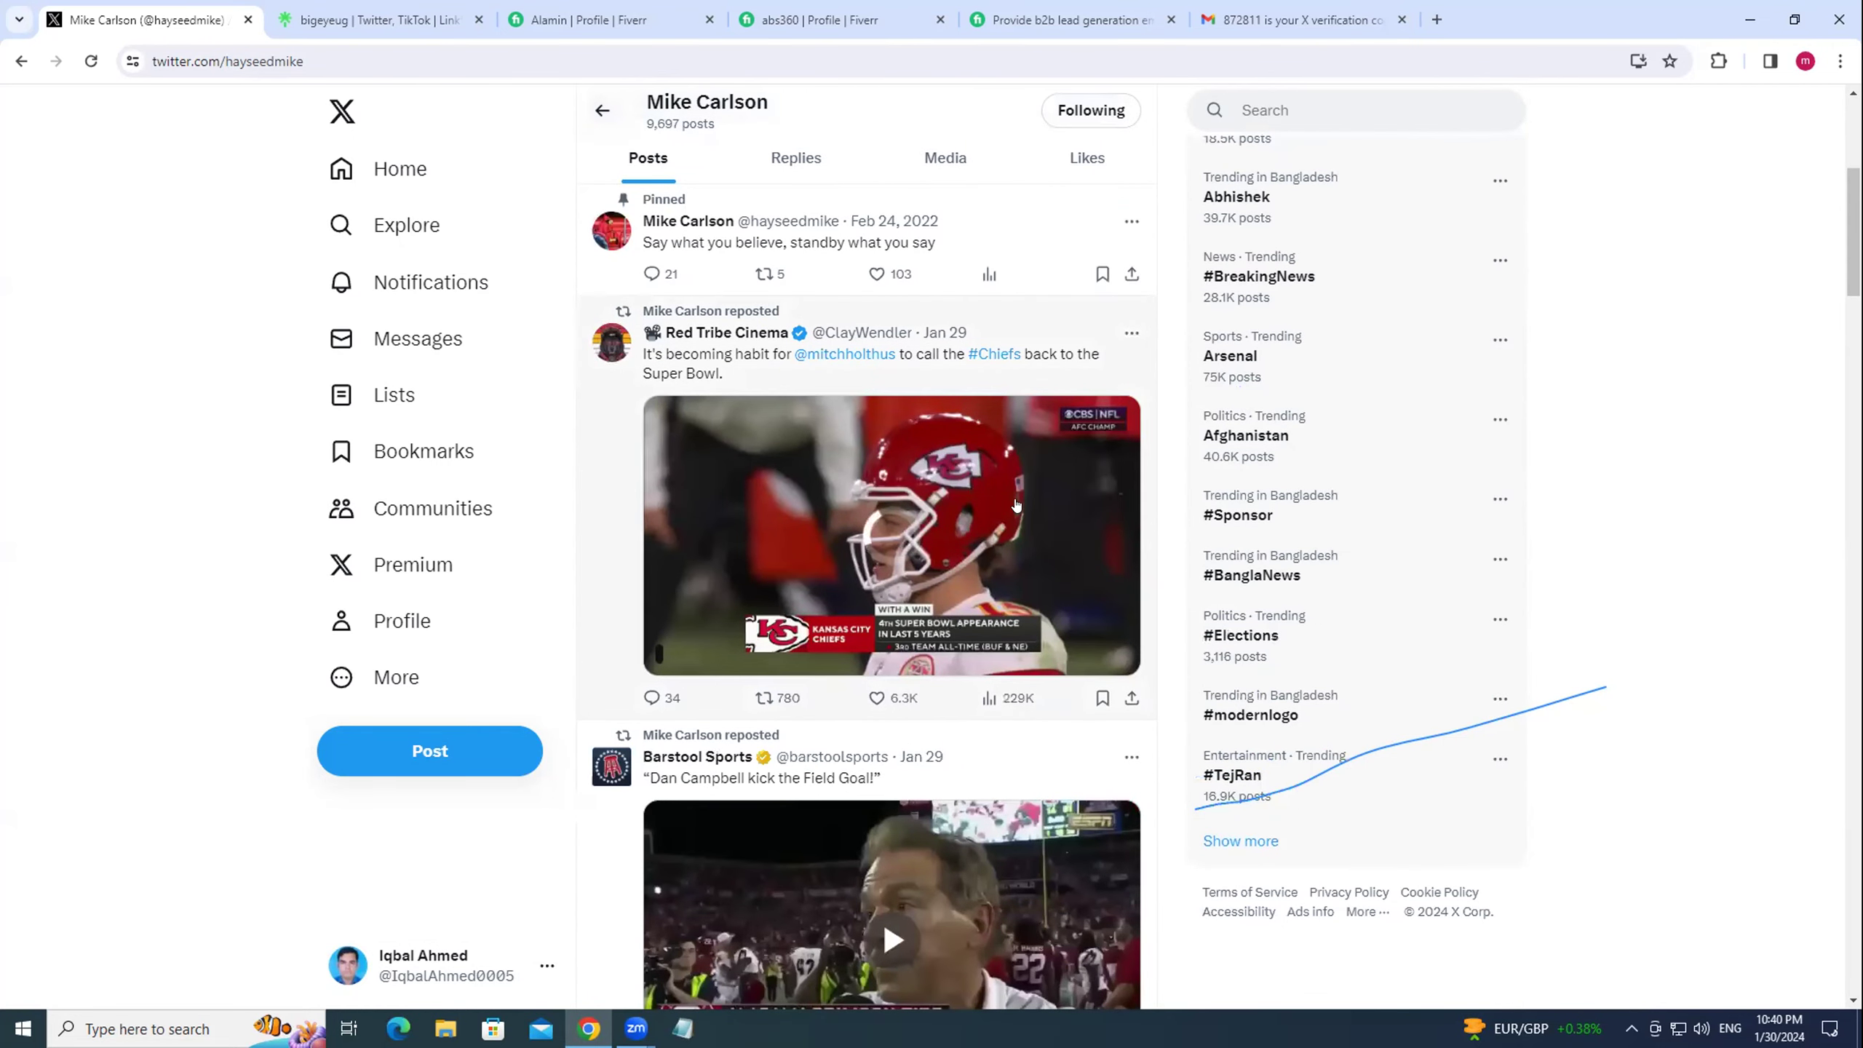
click(648, 697)
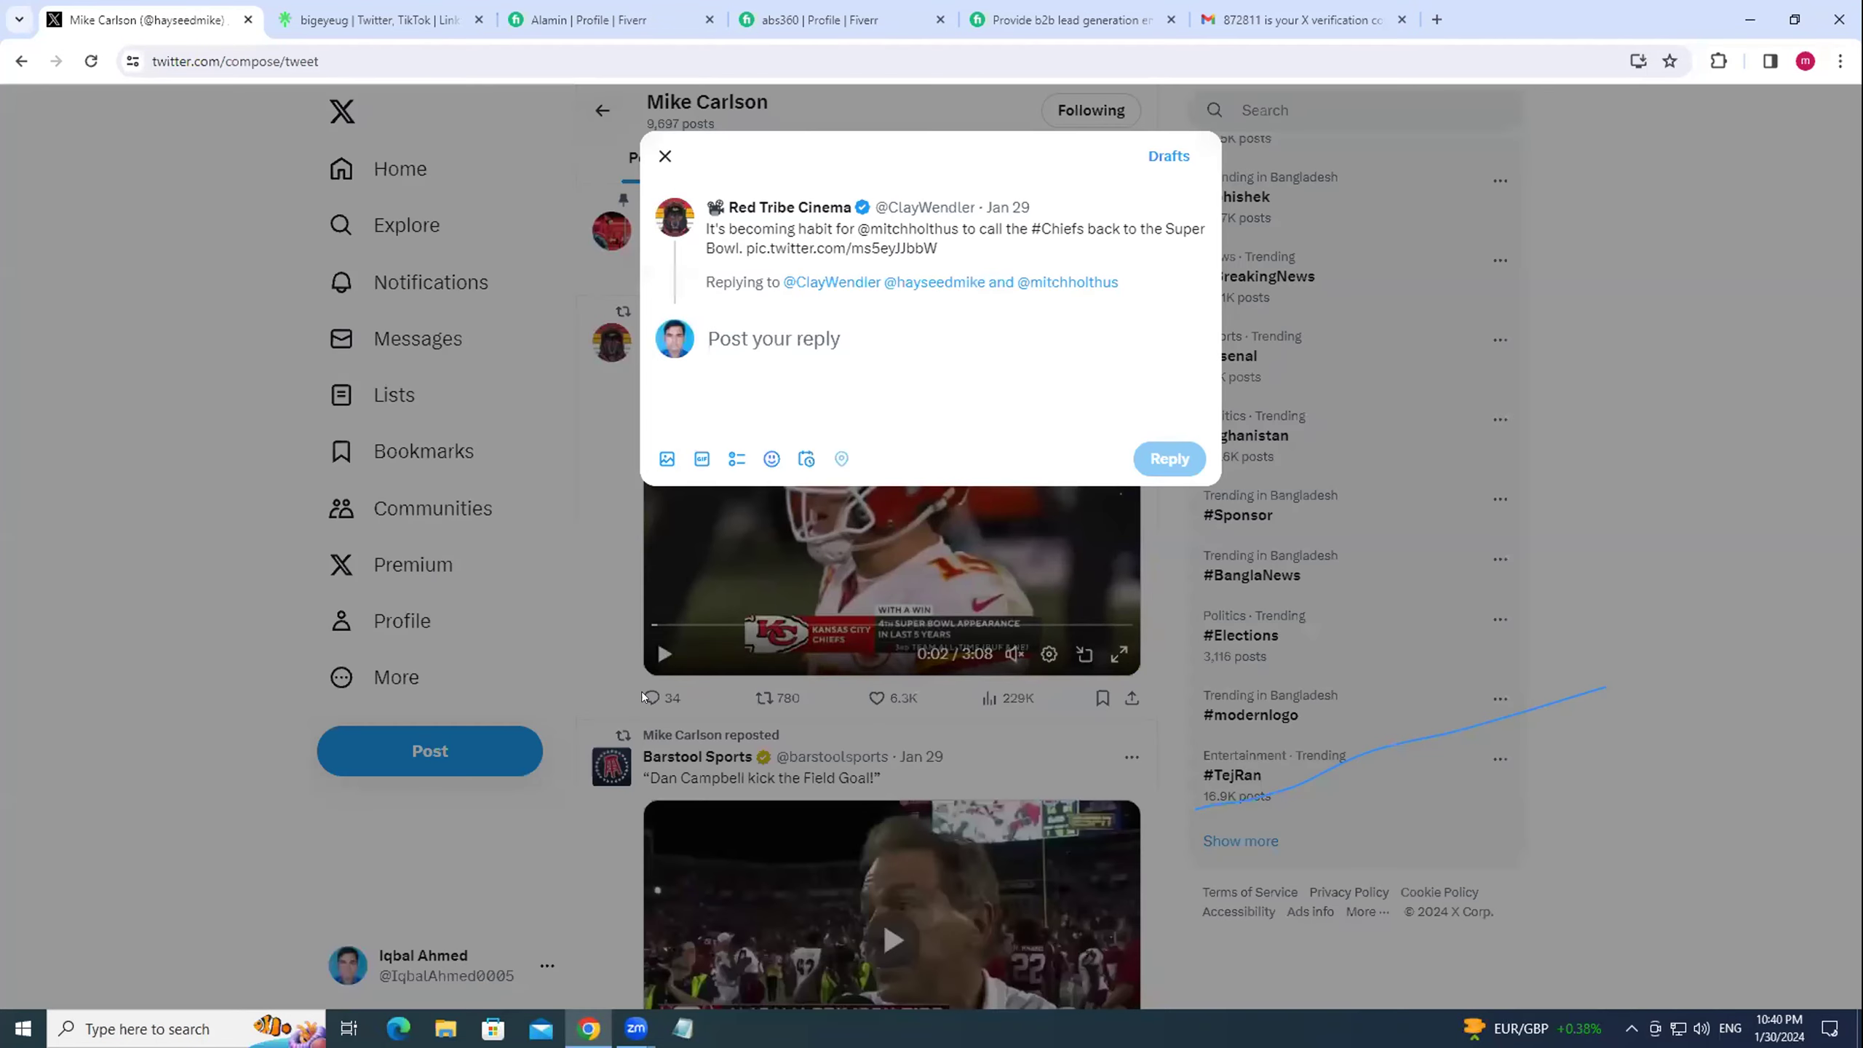
Close the reply draft without posting anything.
click(665, 156)
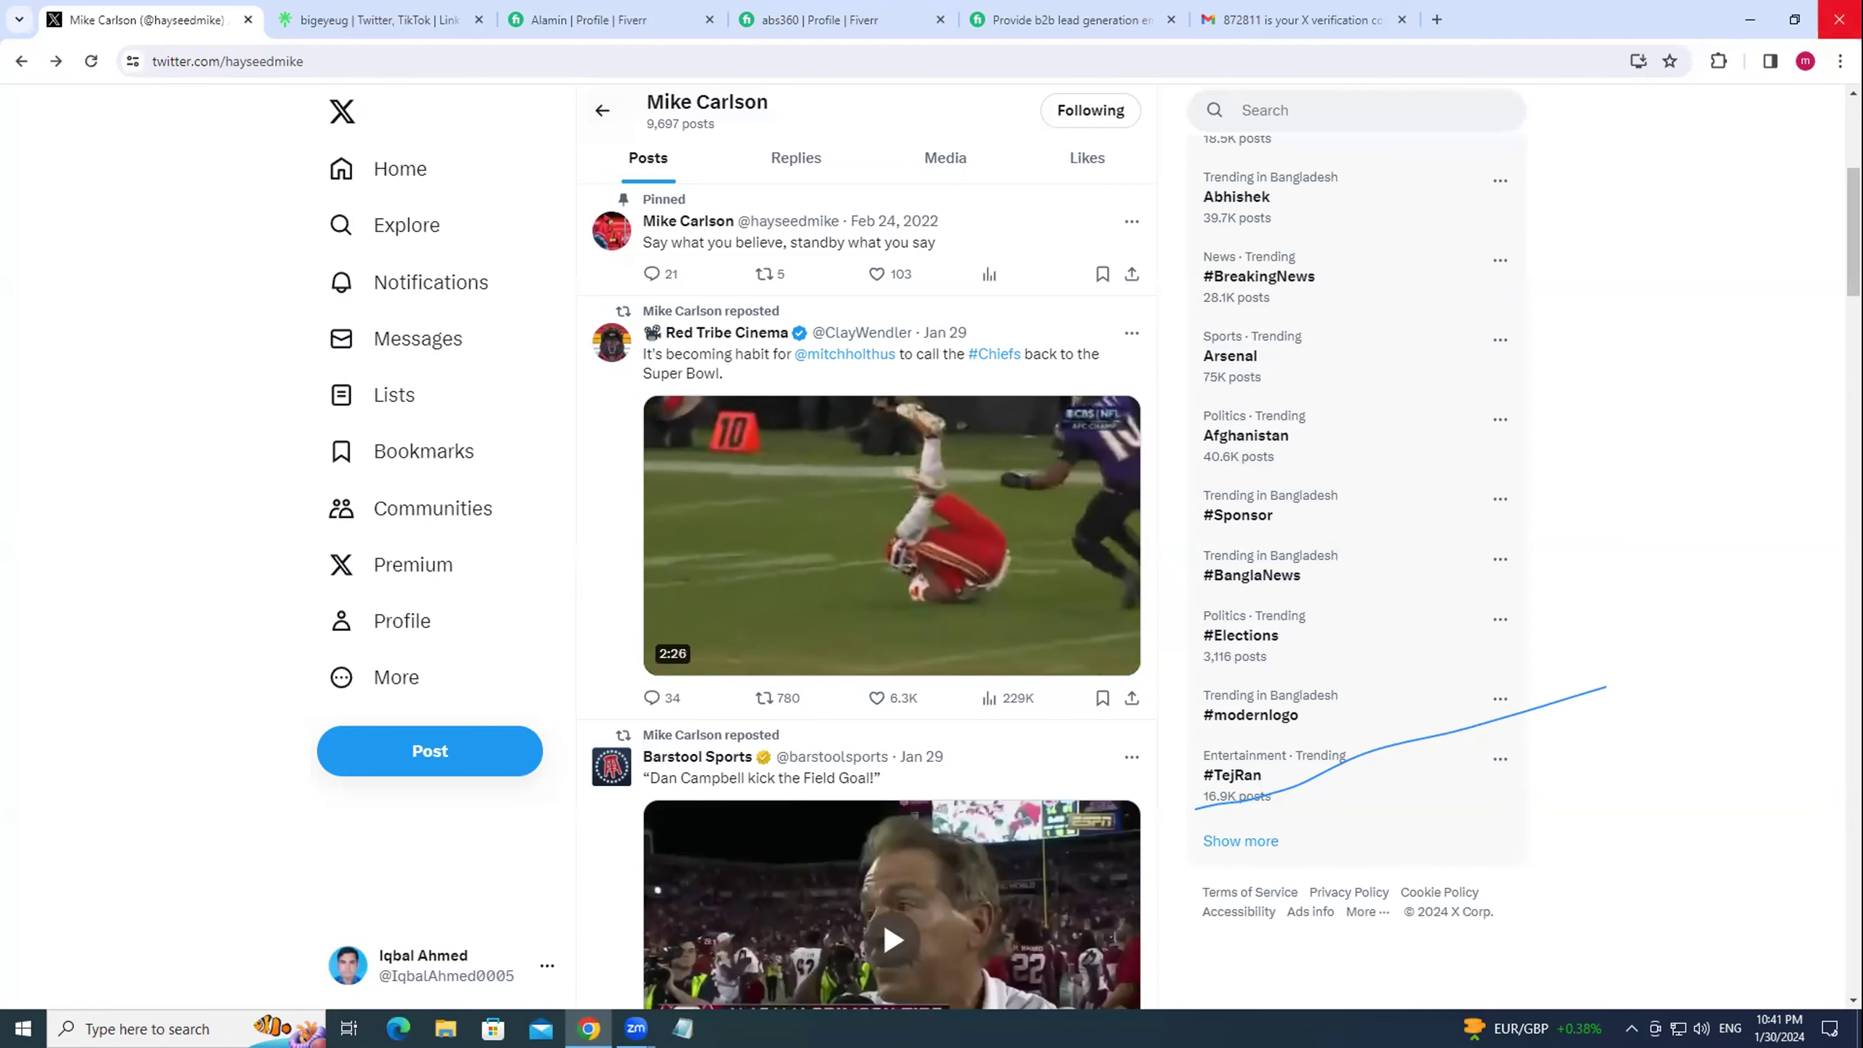
Look over the seller profile and B2B lead generation gig tabs, then open My Business > Gigs.
click(799, 8)
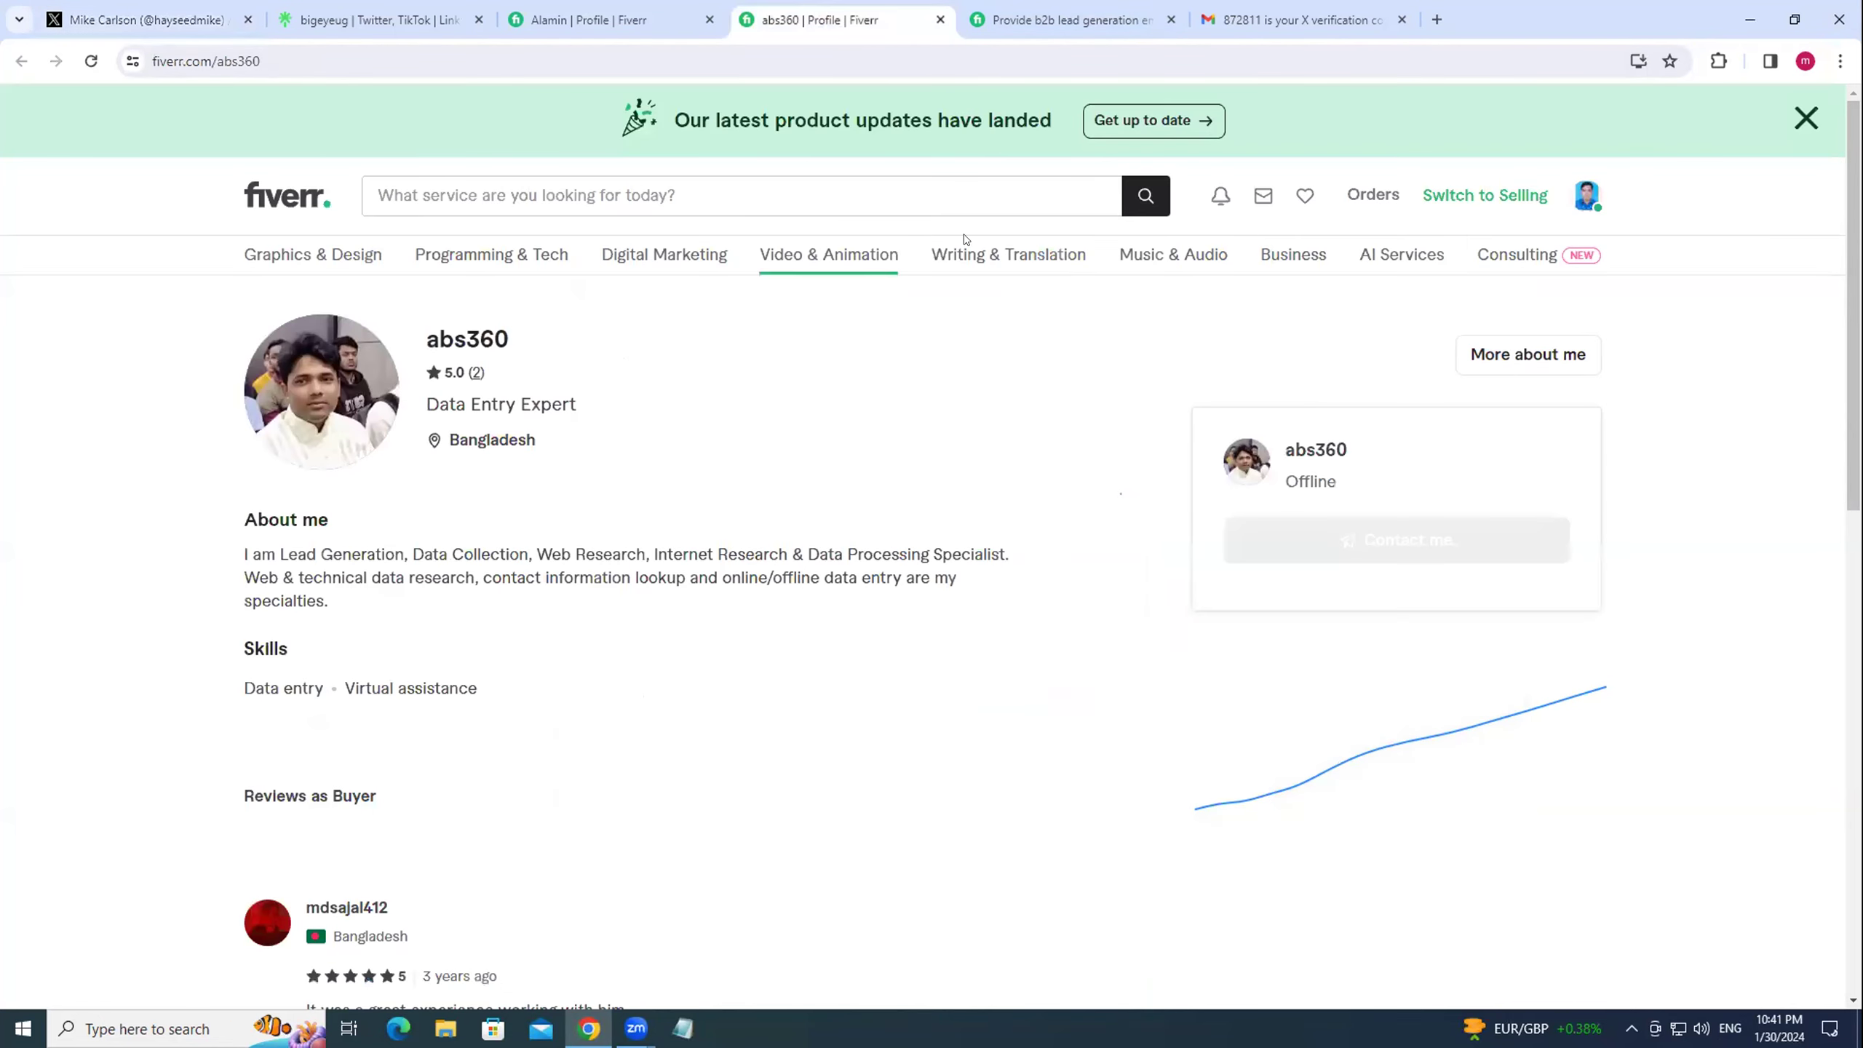
click(1107, 11)
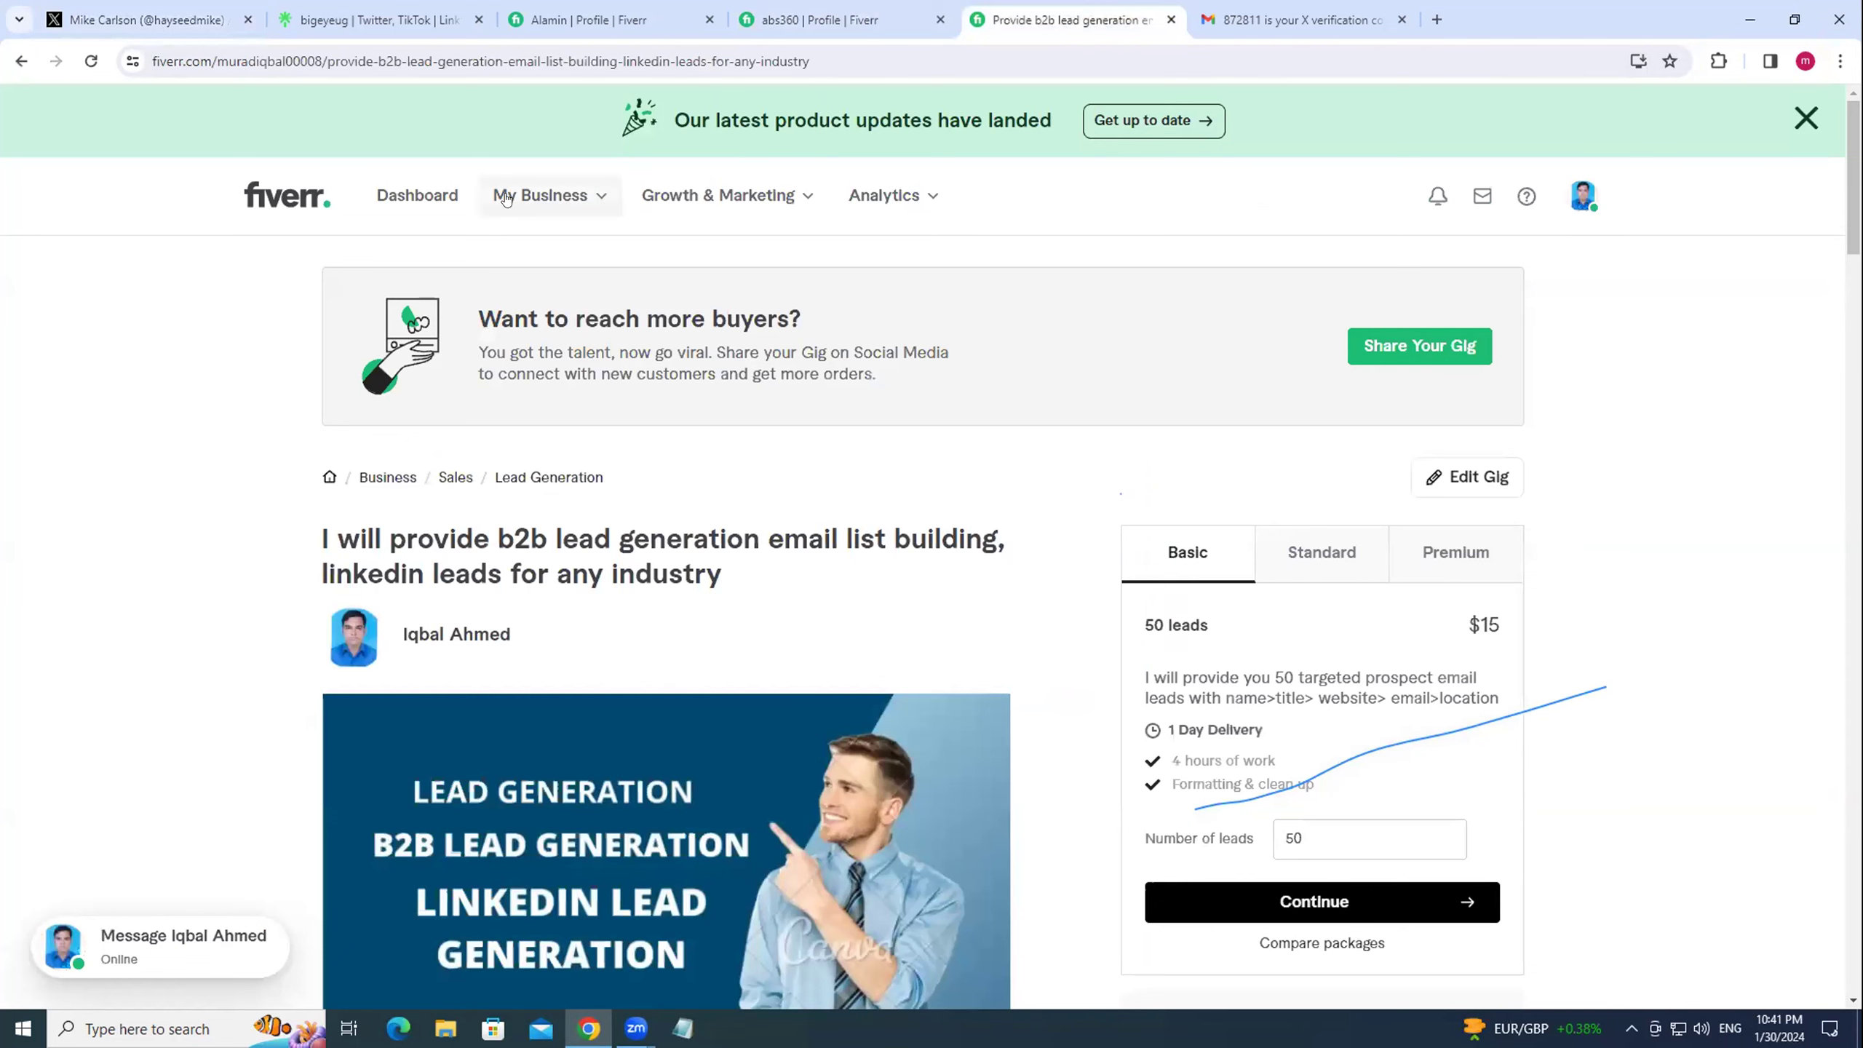
click(546, 195)
click(505, 300)
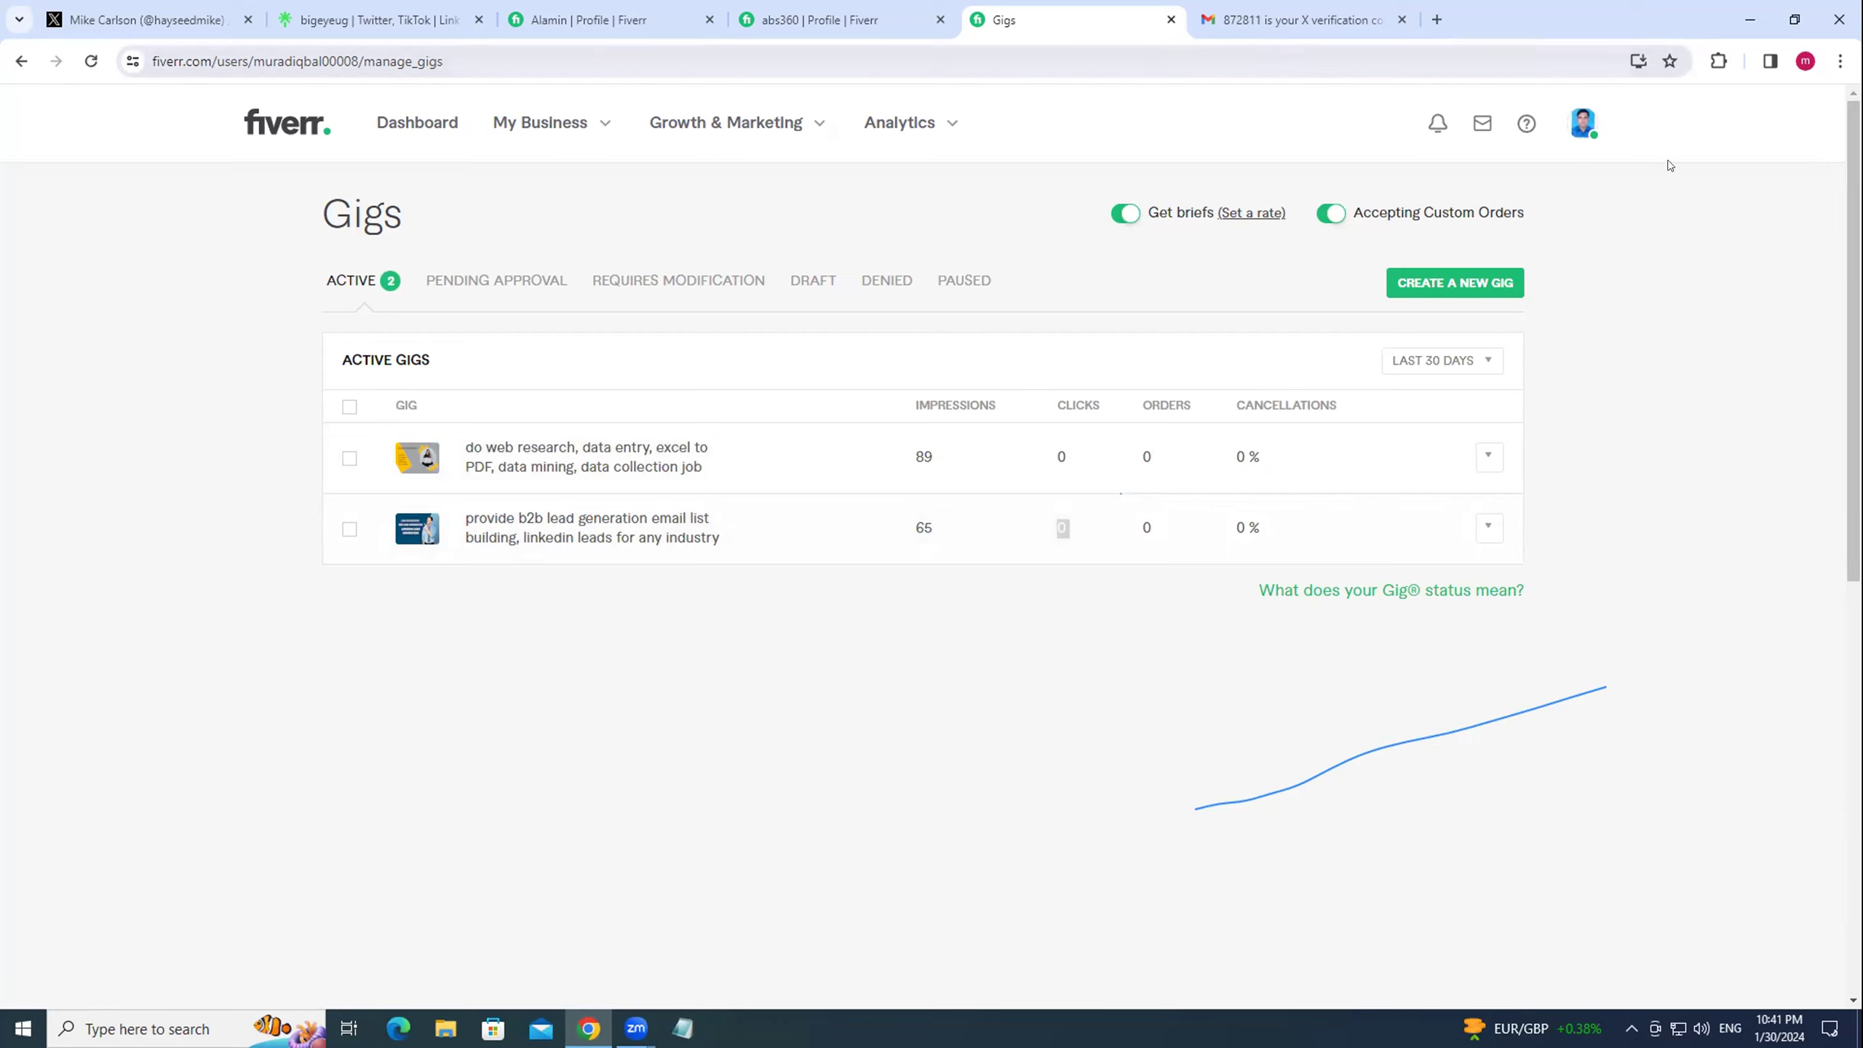
Compare the two active gigs with the farmer's X profile, then switch Fiverr to buying mode.
click(55, 12)
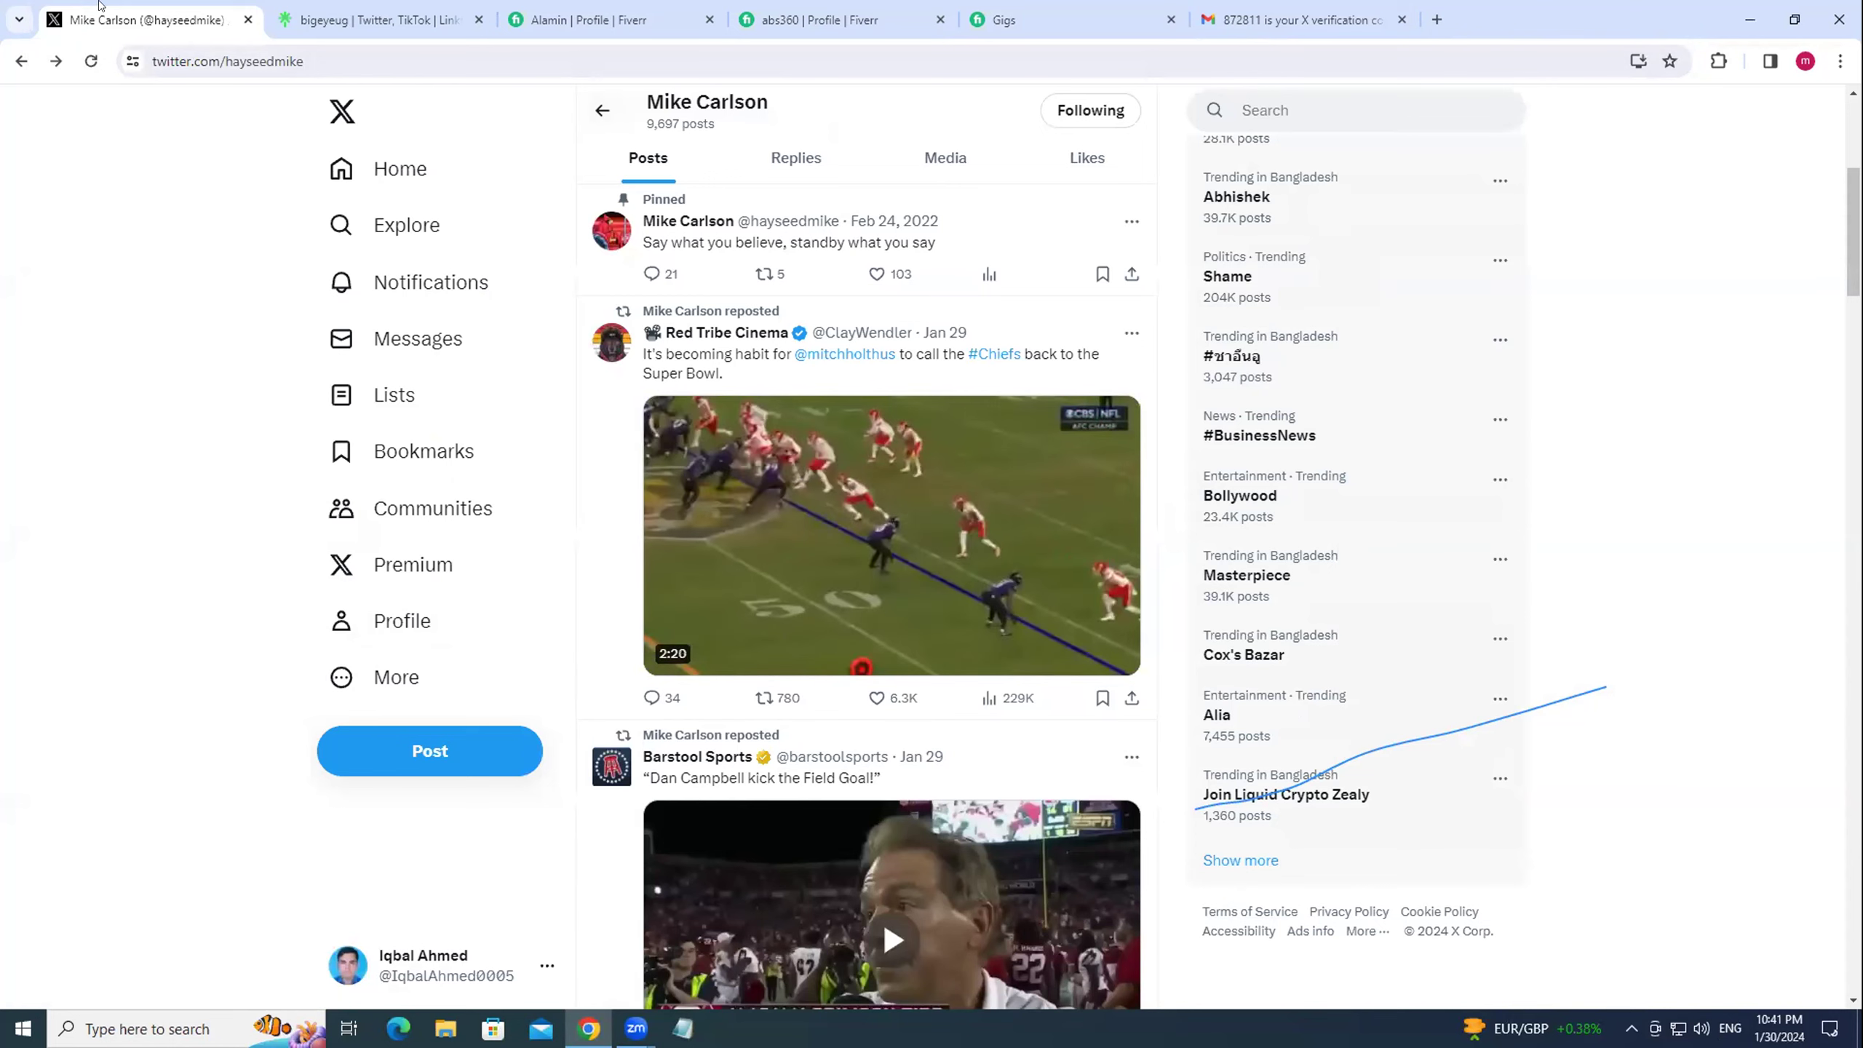
click(1026, 20)
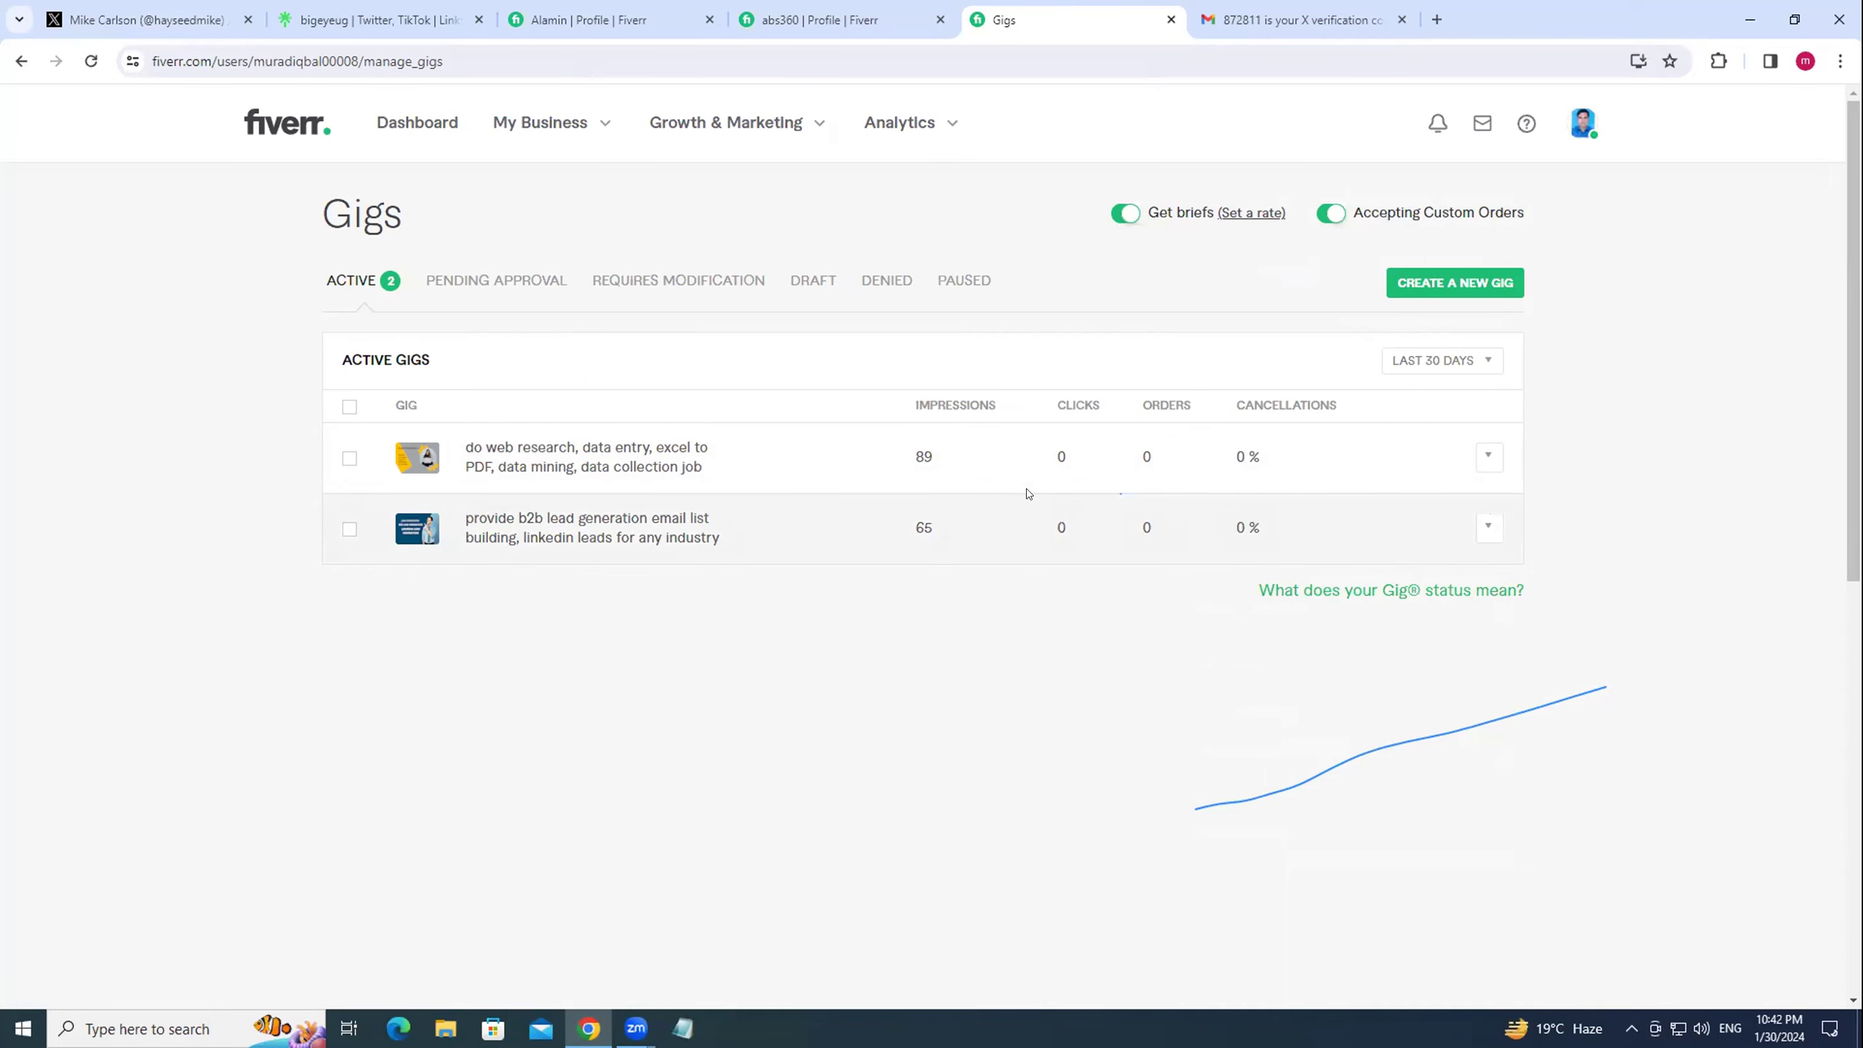
click(136, 14)
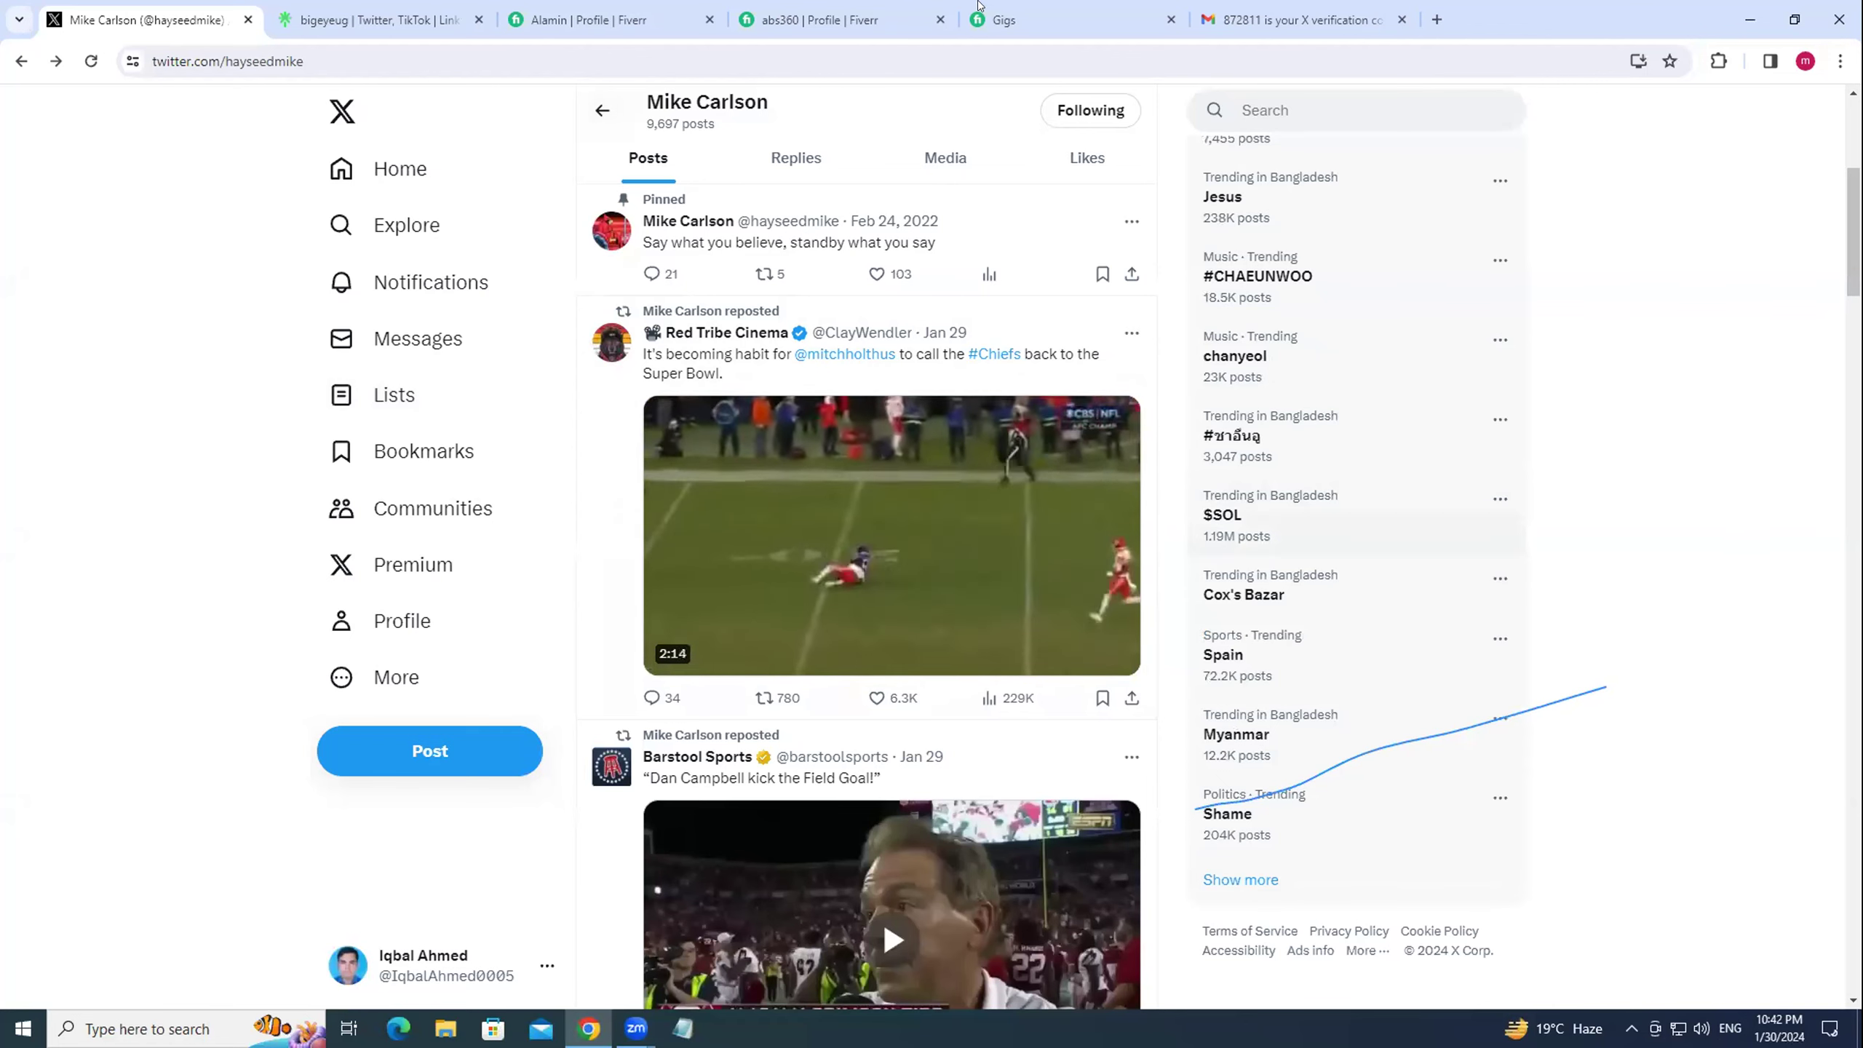
click(1005, 19)
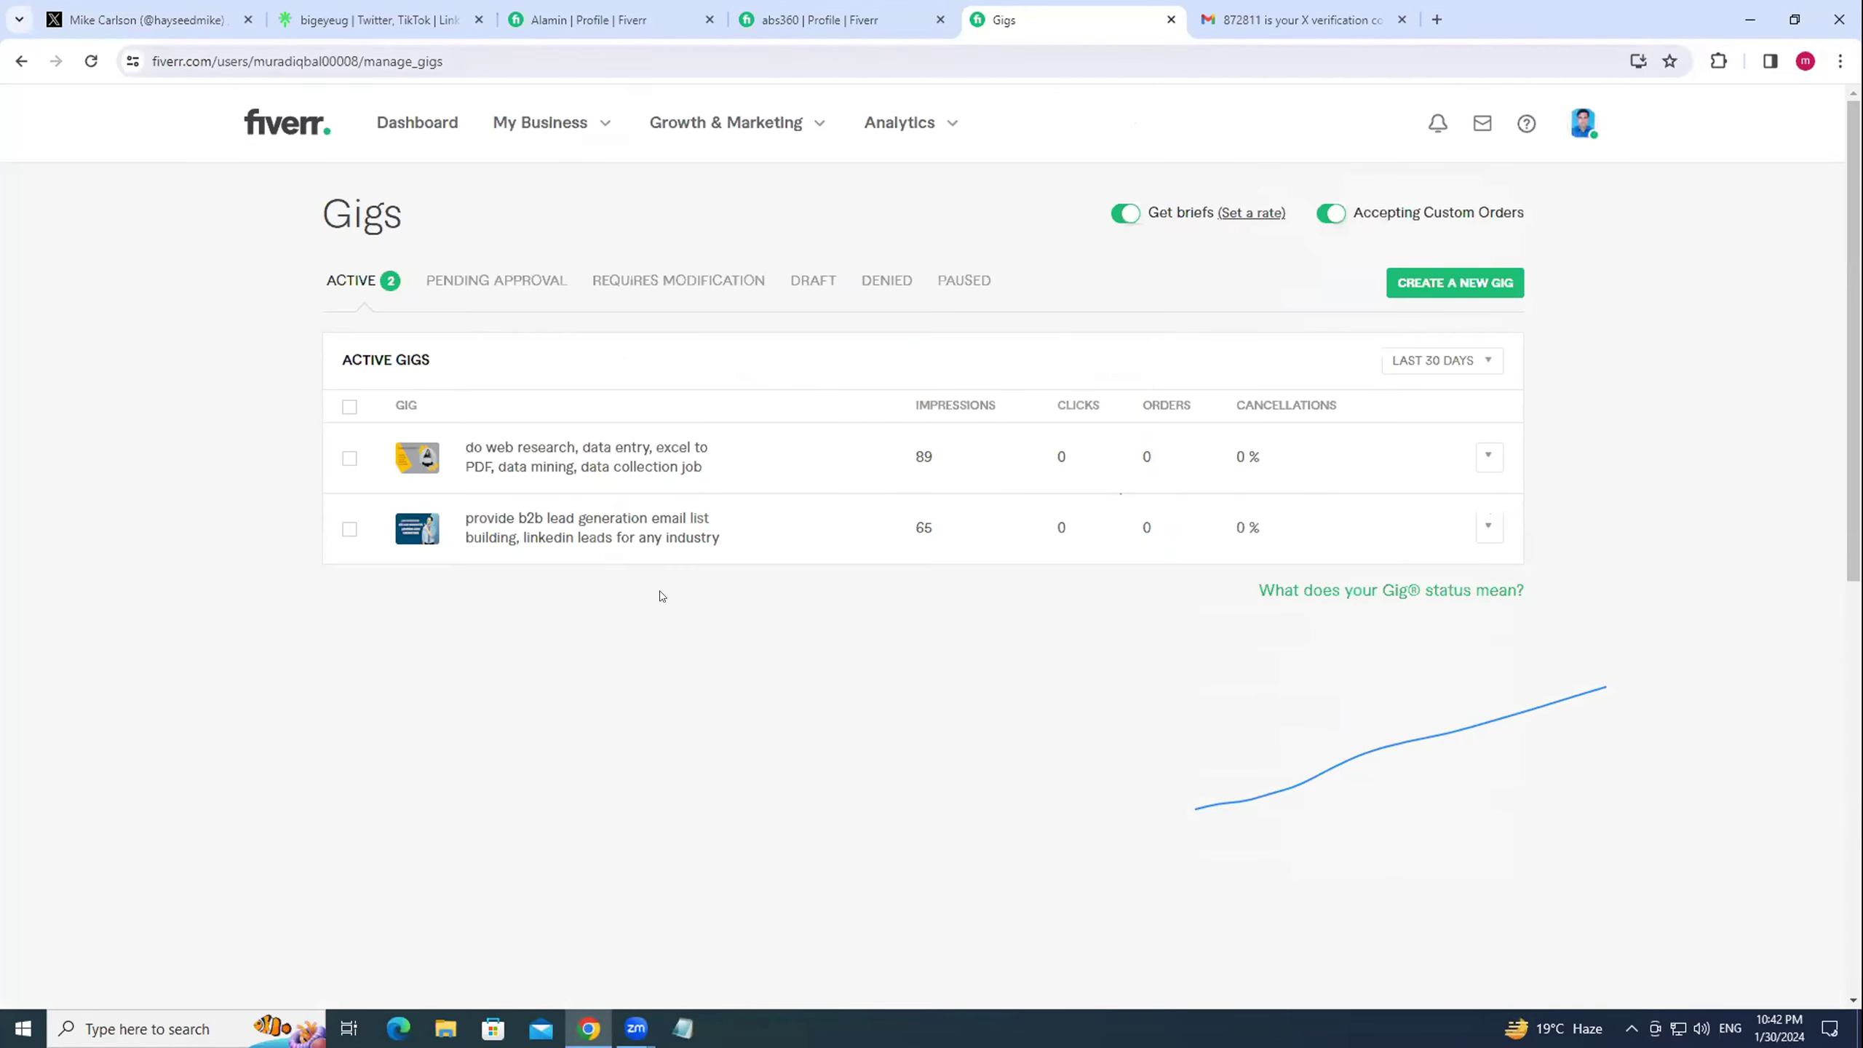
click(1584, 123)
click(1460, 260)
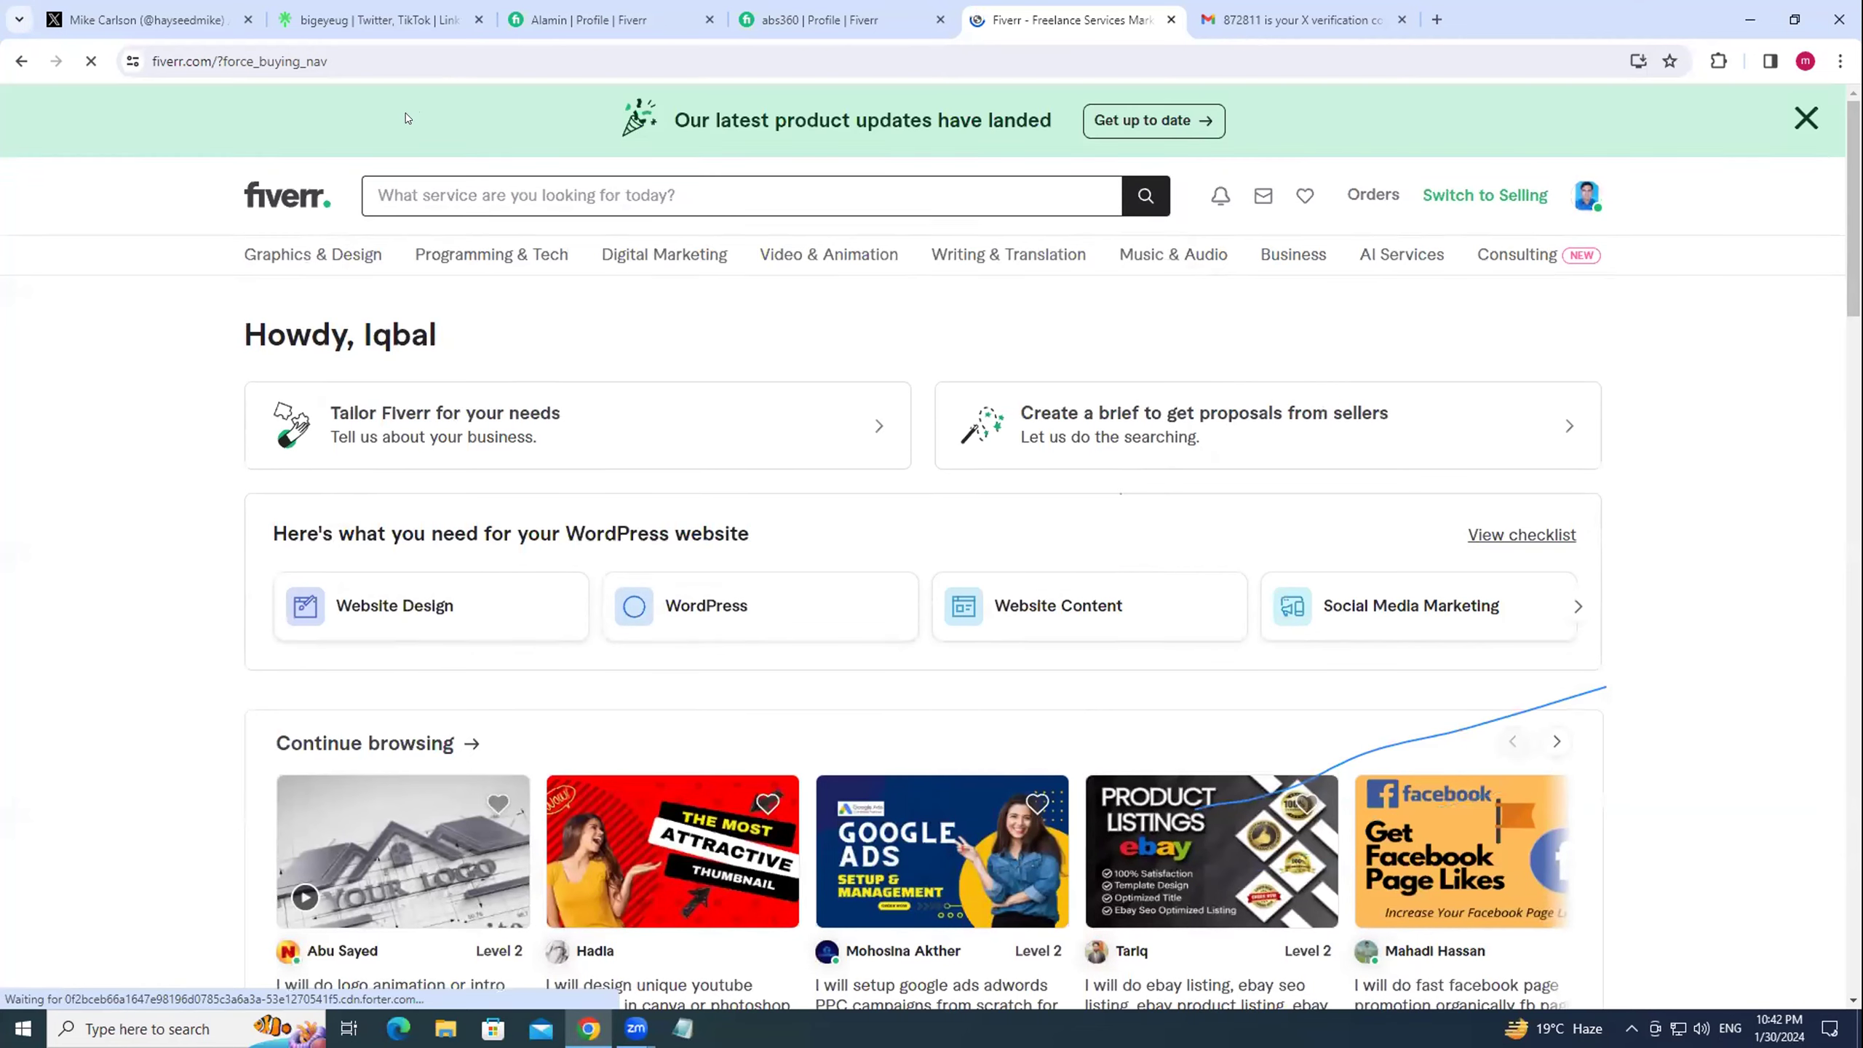
Glance at Fiverr's recent and popular searches, then switch back to the X profile tab.
click(432, 185)
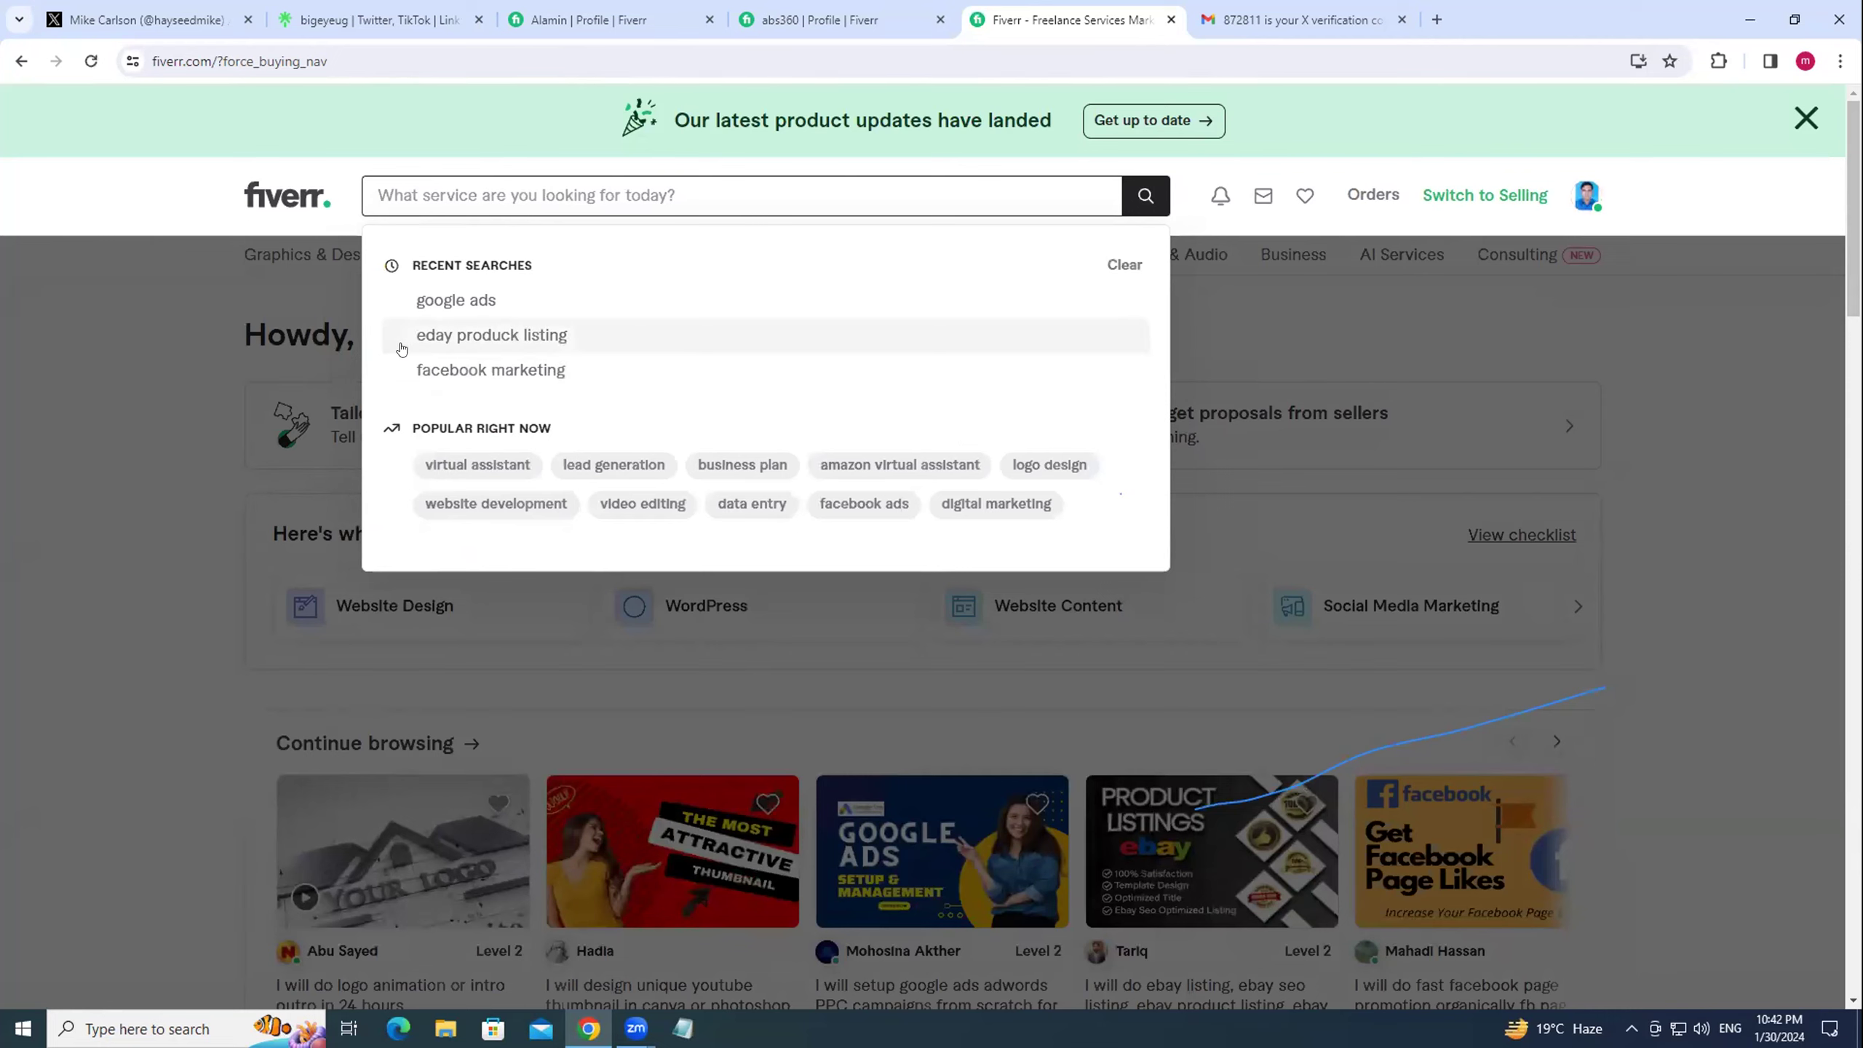
click(194, 185)
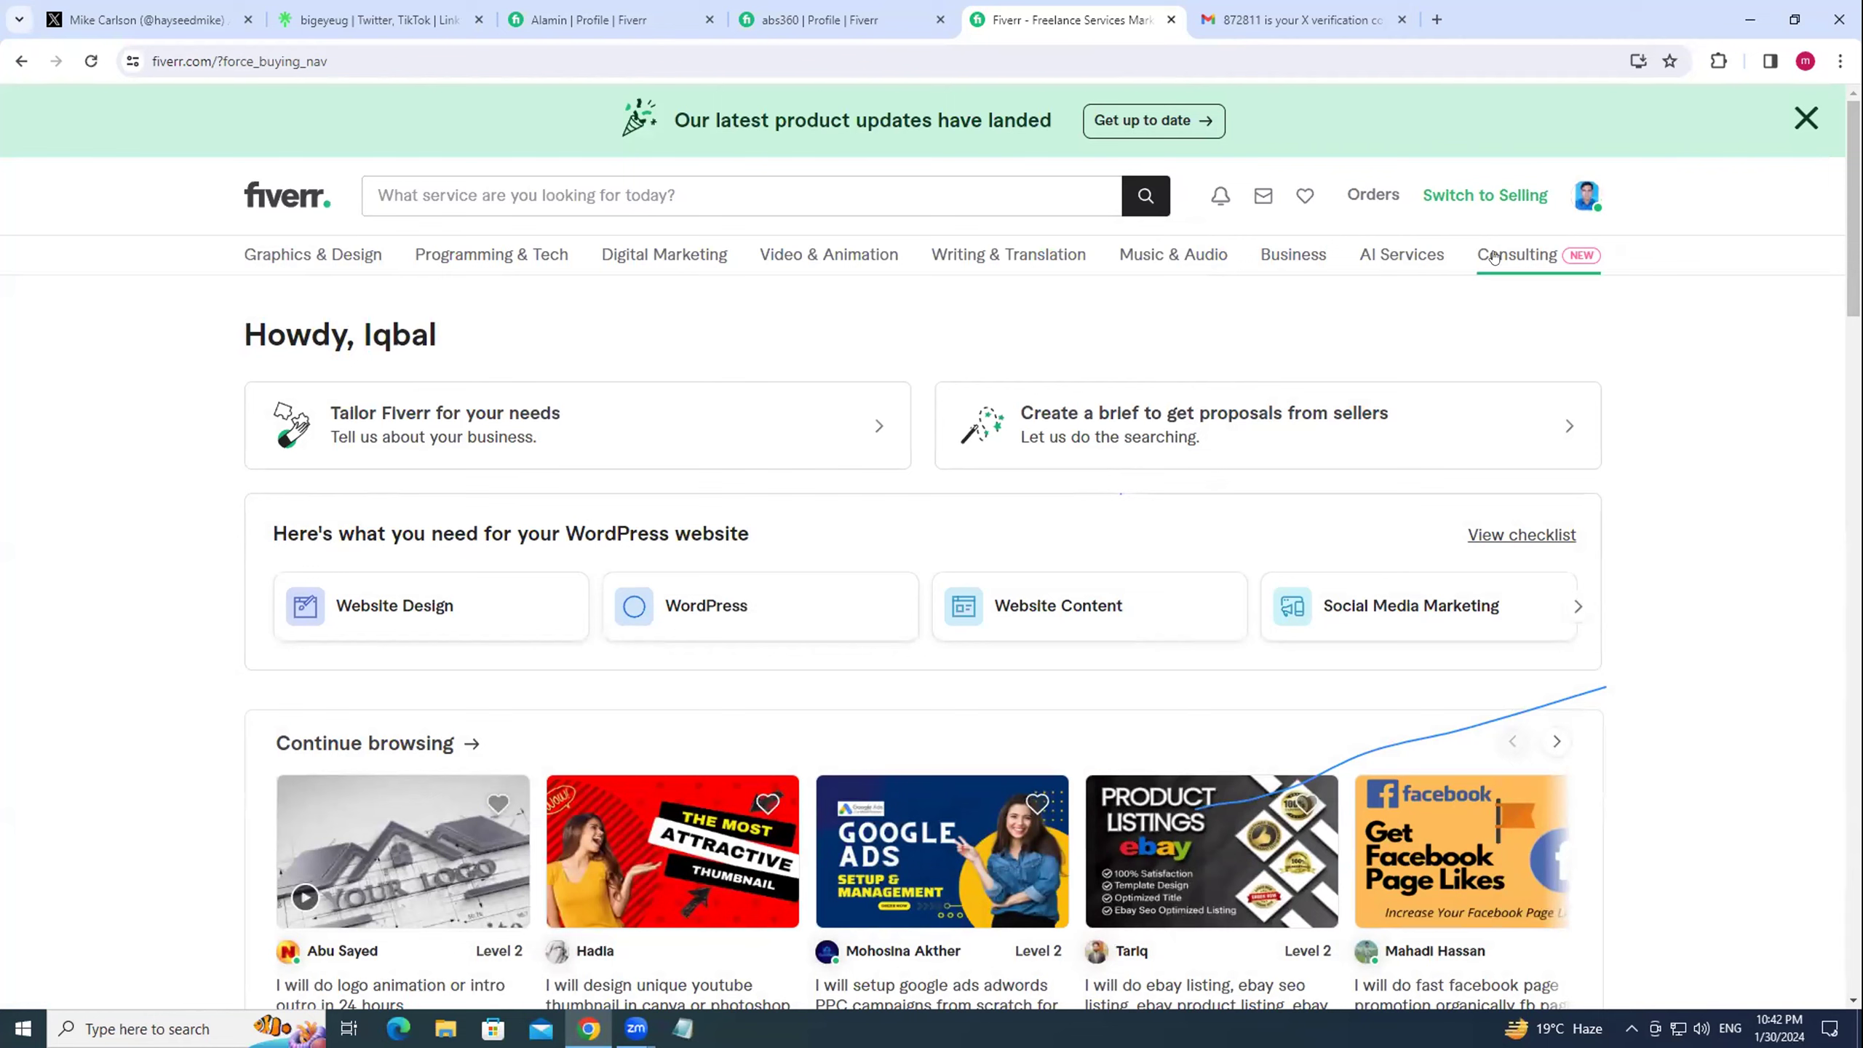
mouse_move(1496, 258)
key(ctrl+1)
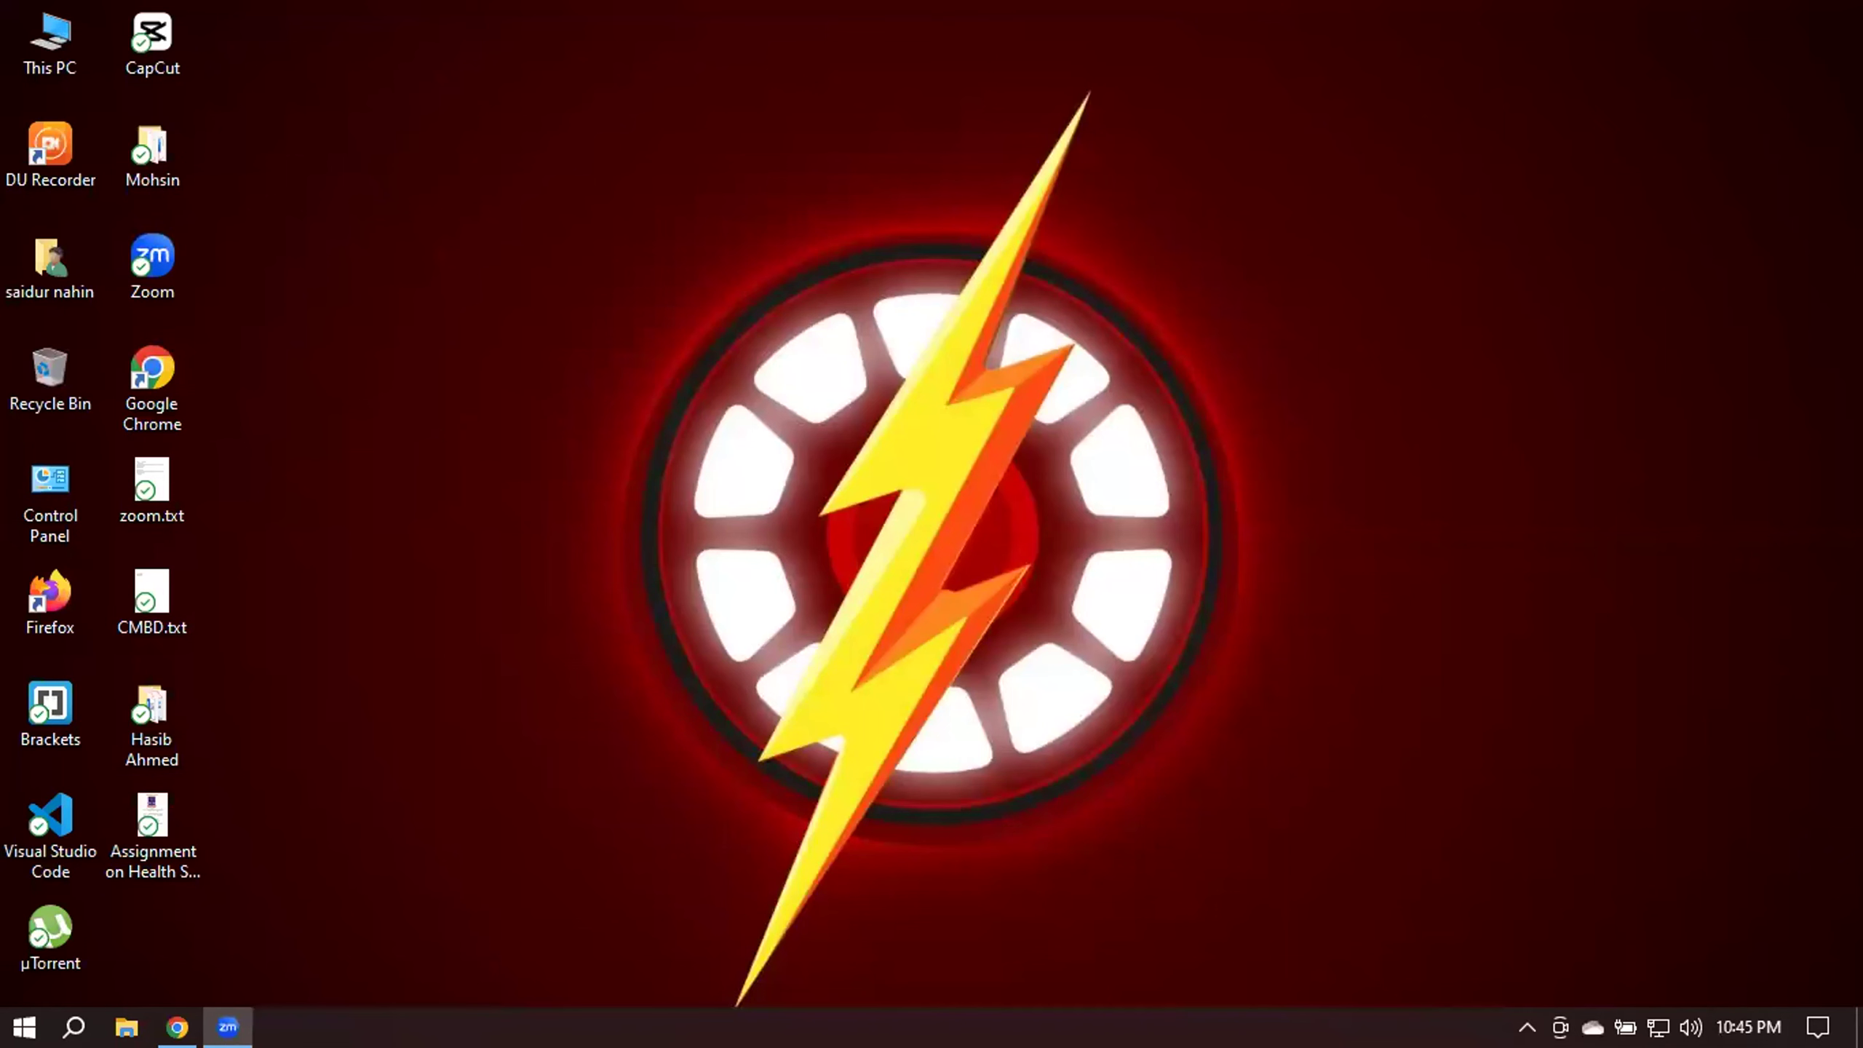
Search Google for 'keyboard tester' from the suggestion list.
click(177, 1027)
click(487, 79)
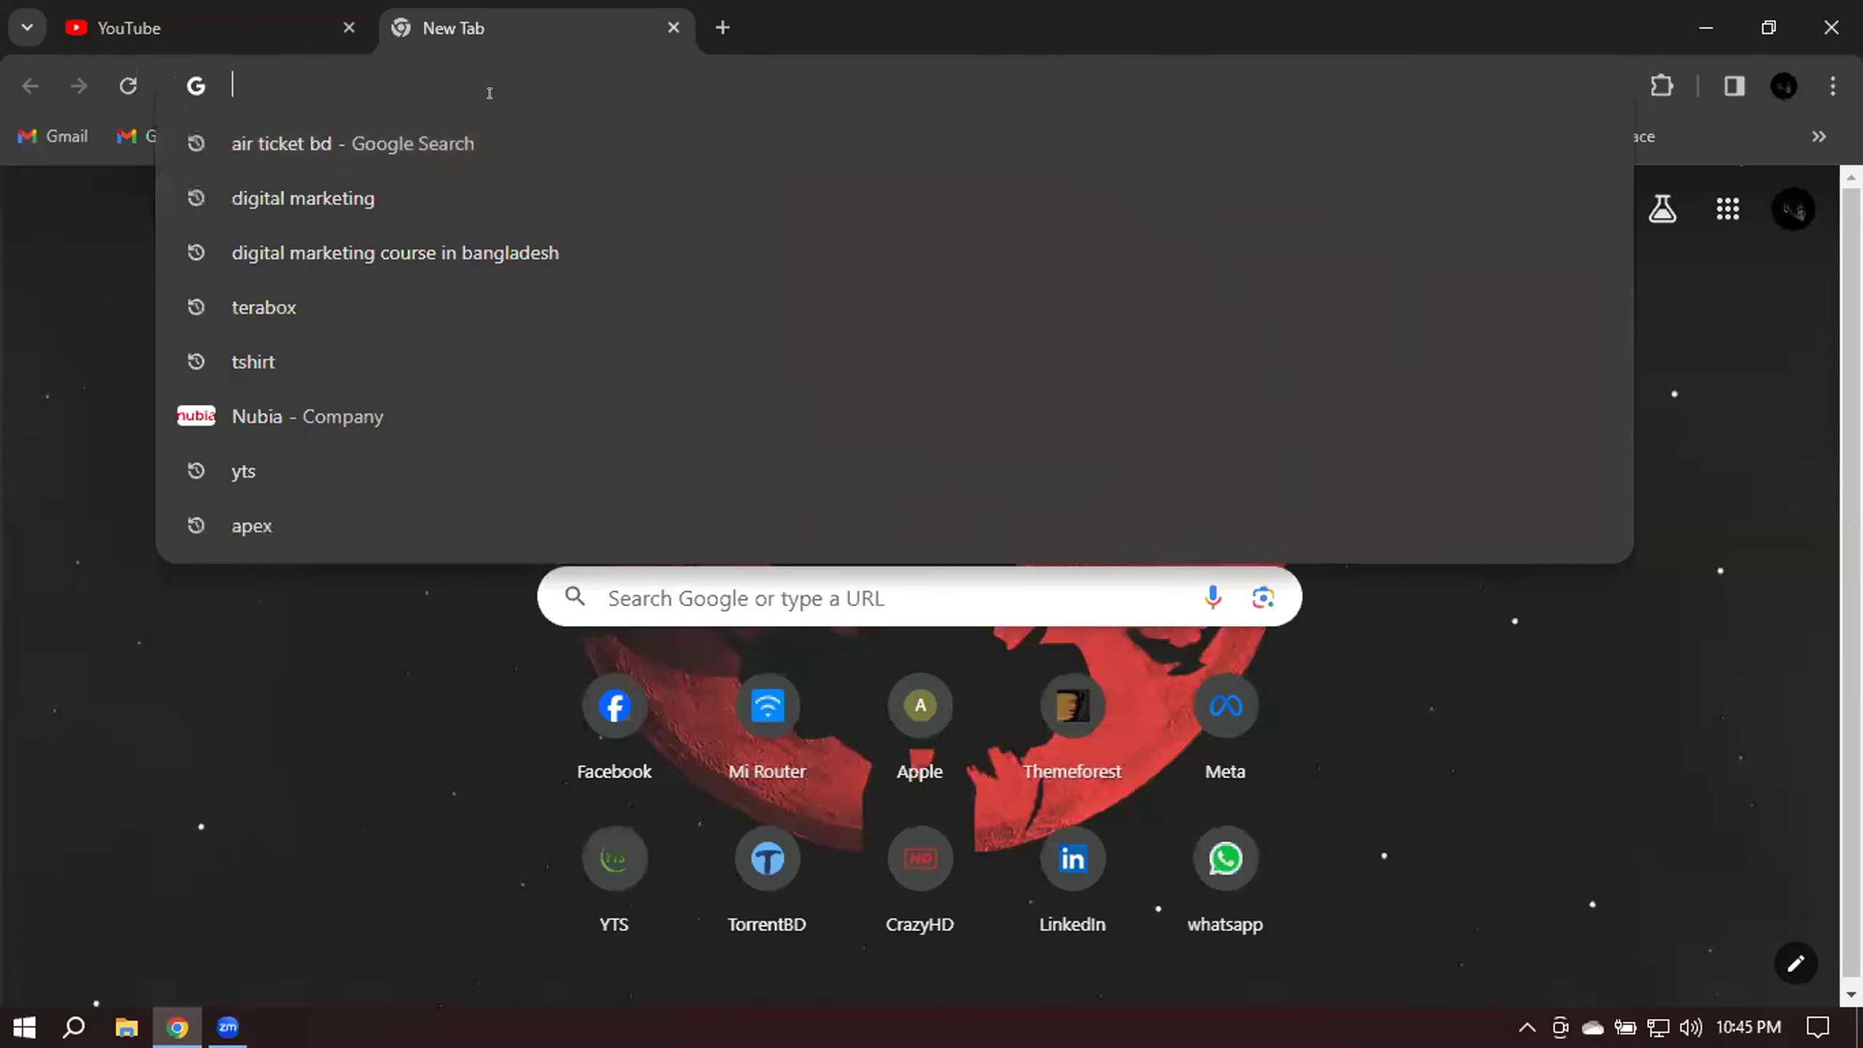
text(ke)
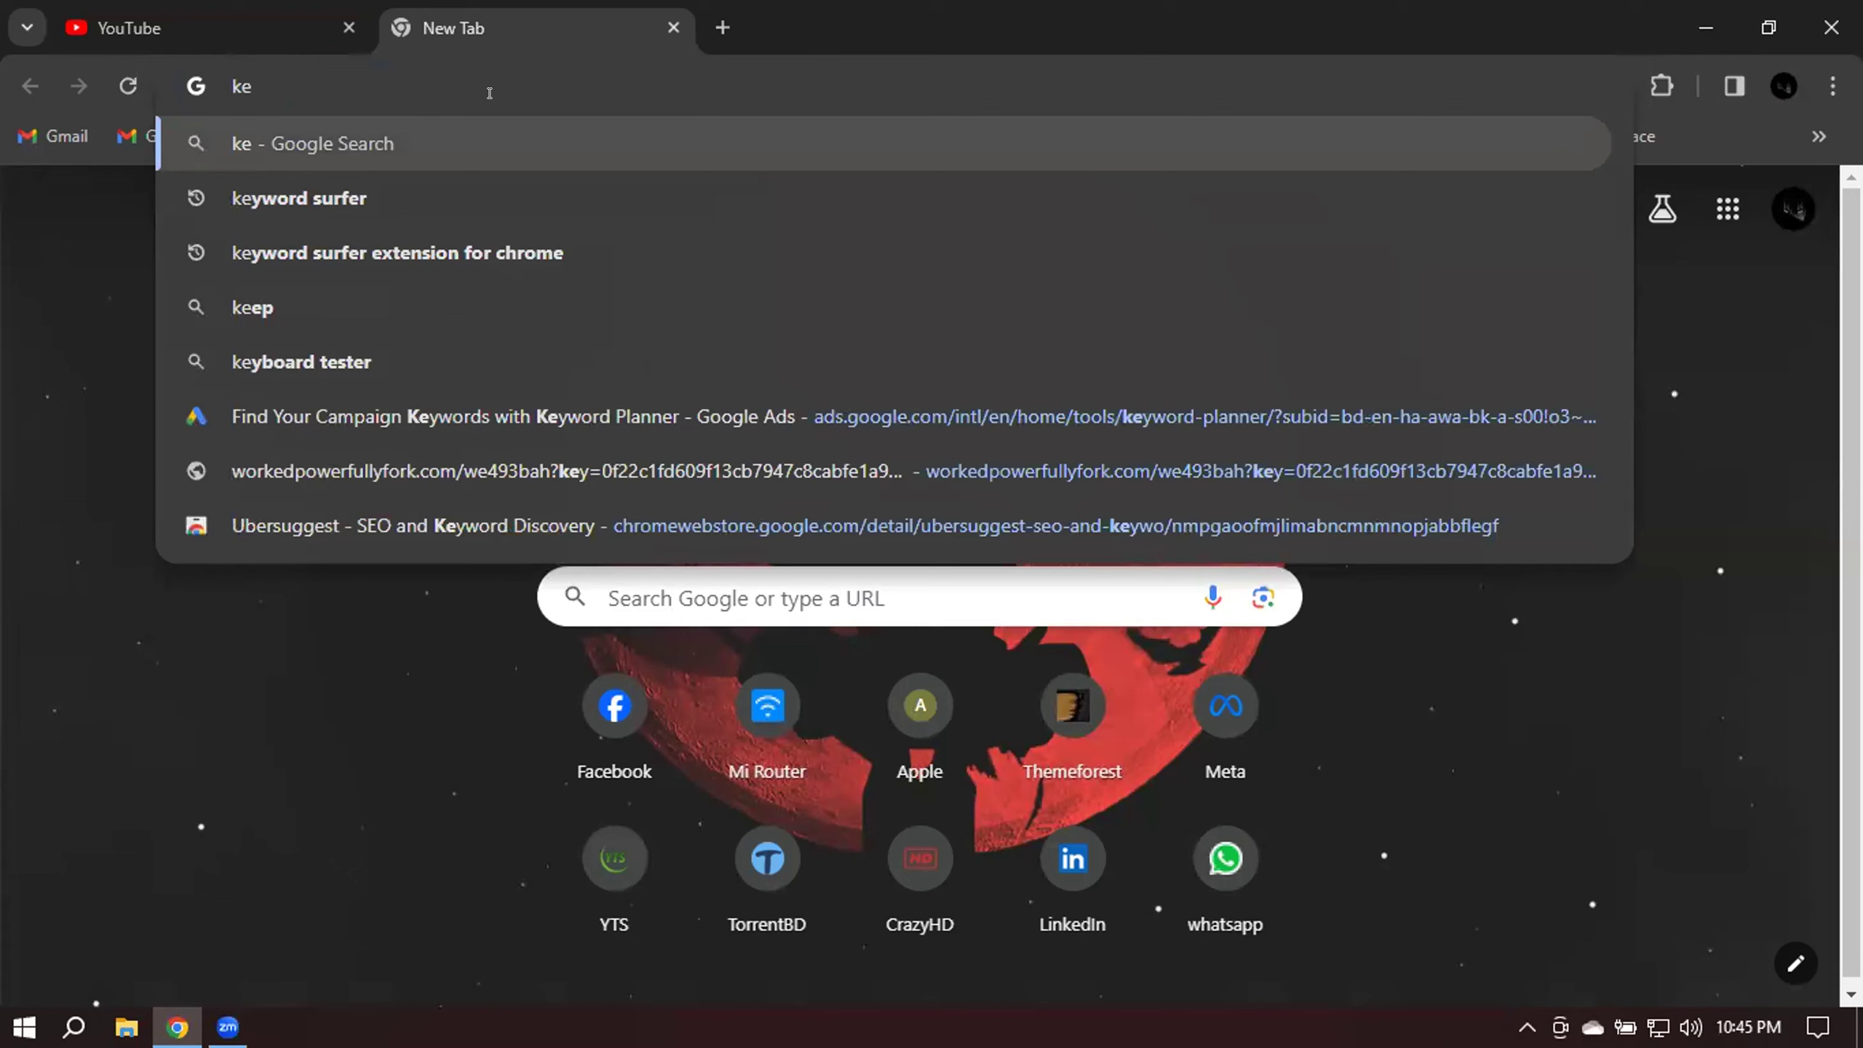
key(Down)
key(Down)
key(Down)
key(Down)
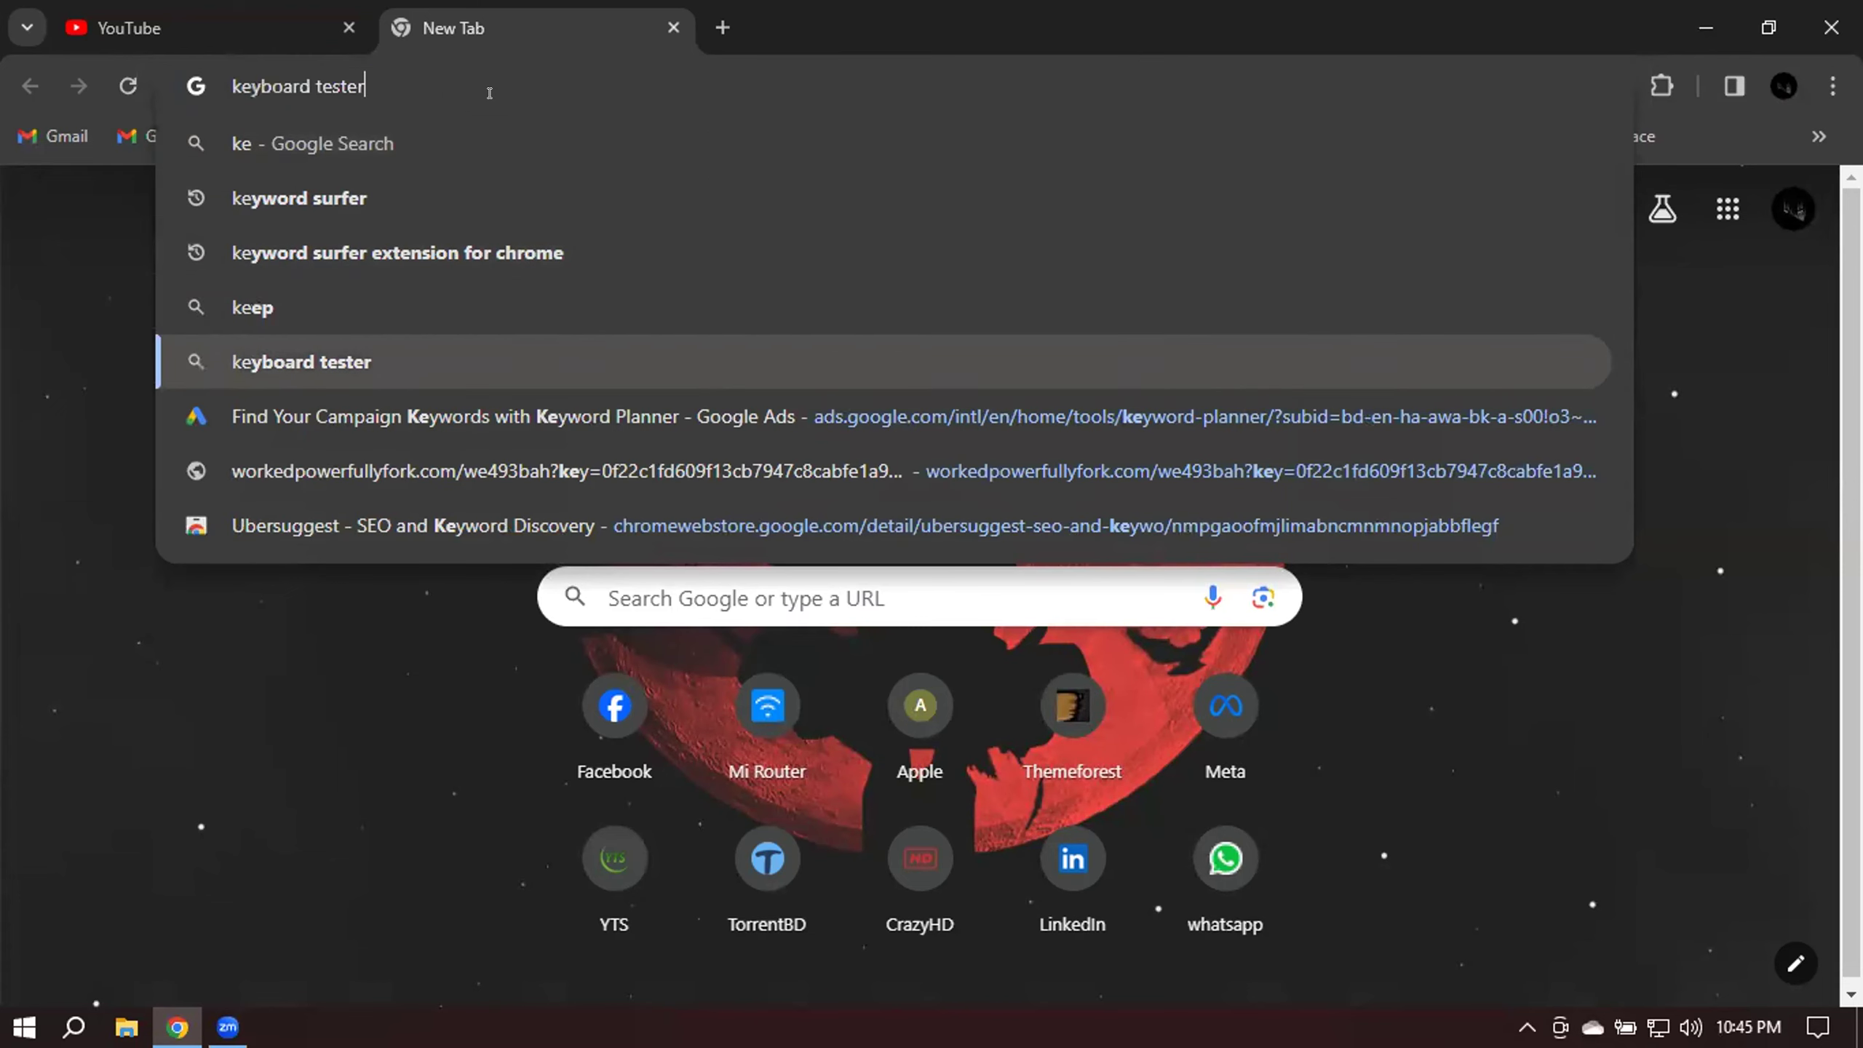
key(Return)
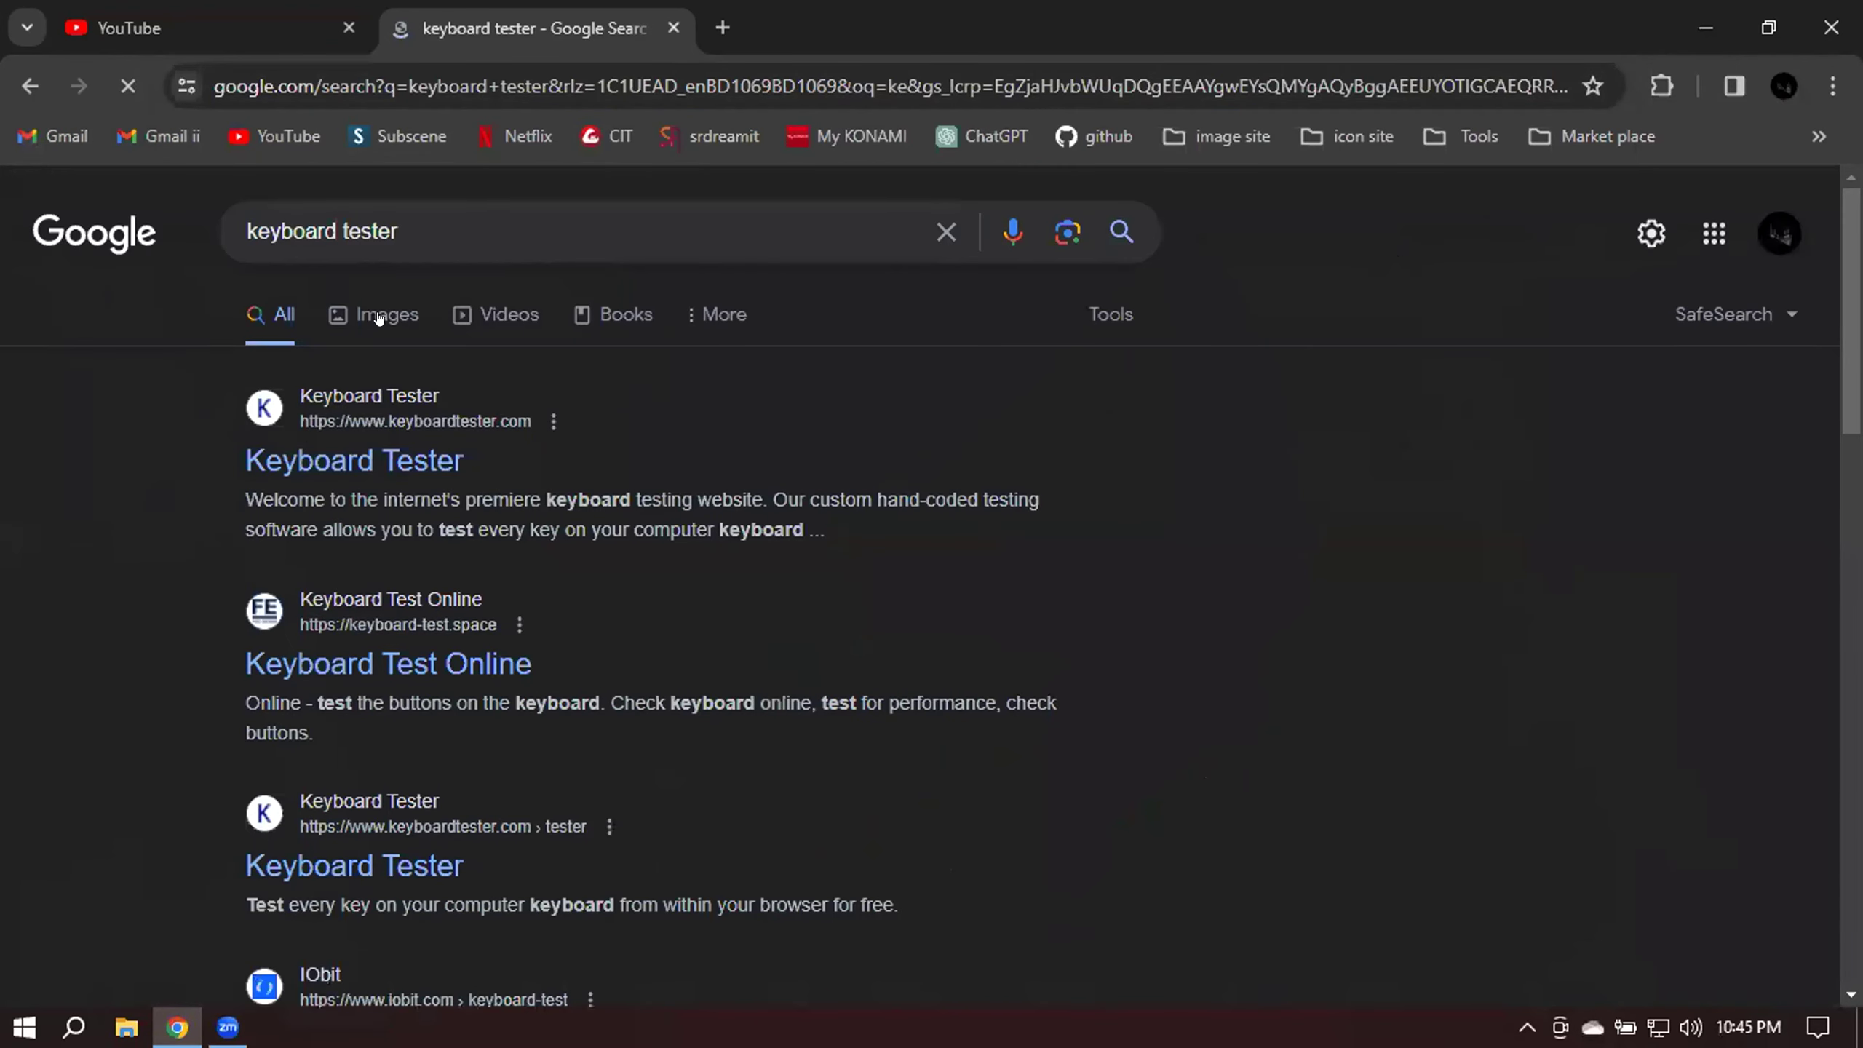
Open PassMark's KeyboardTest product page in a new tab from the image results.
click(379, 314)
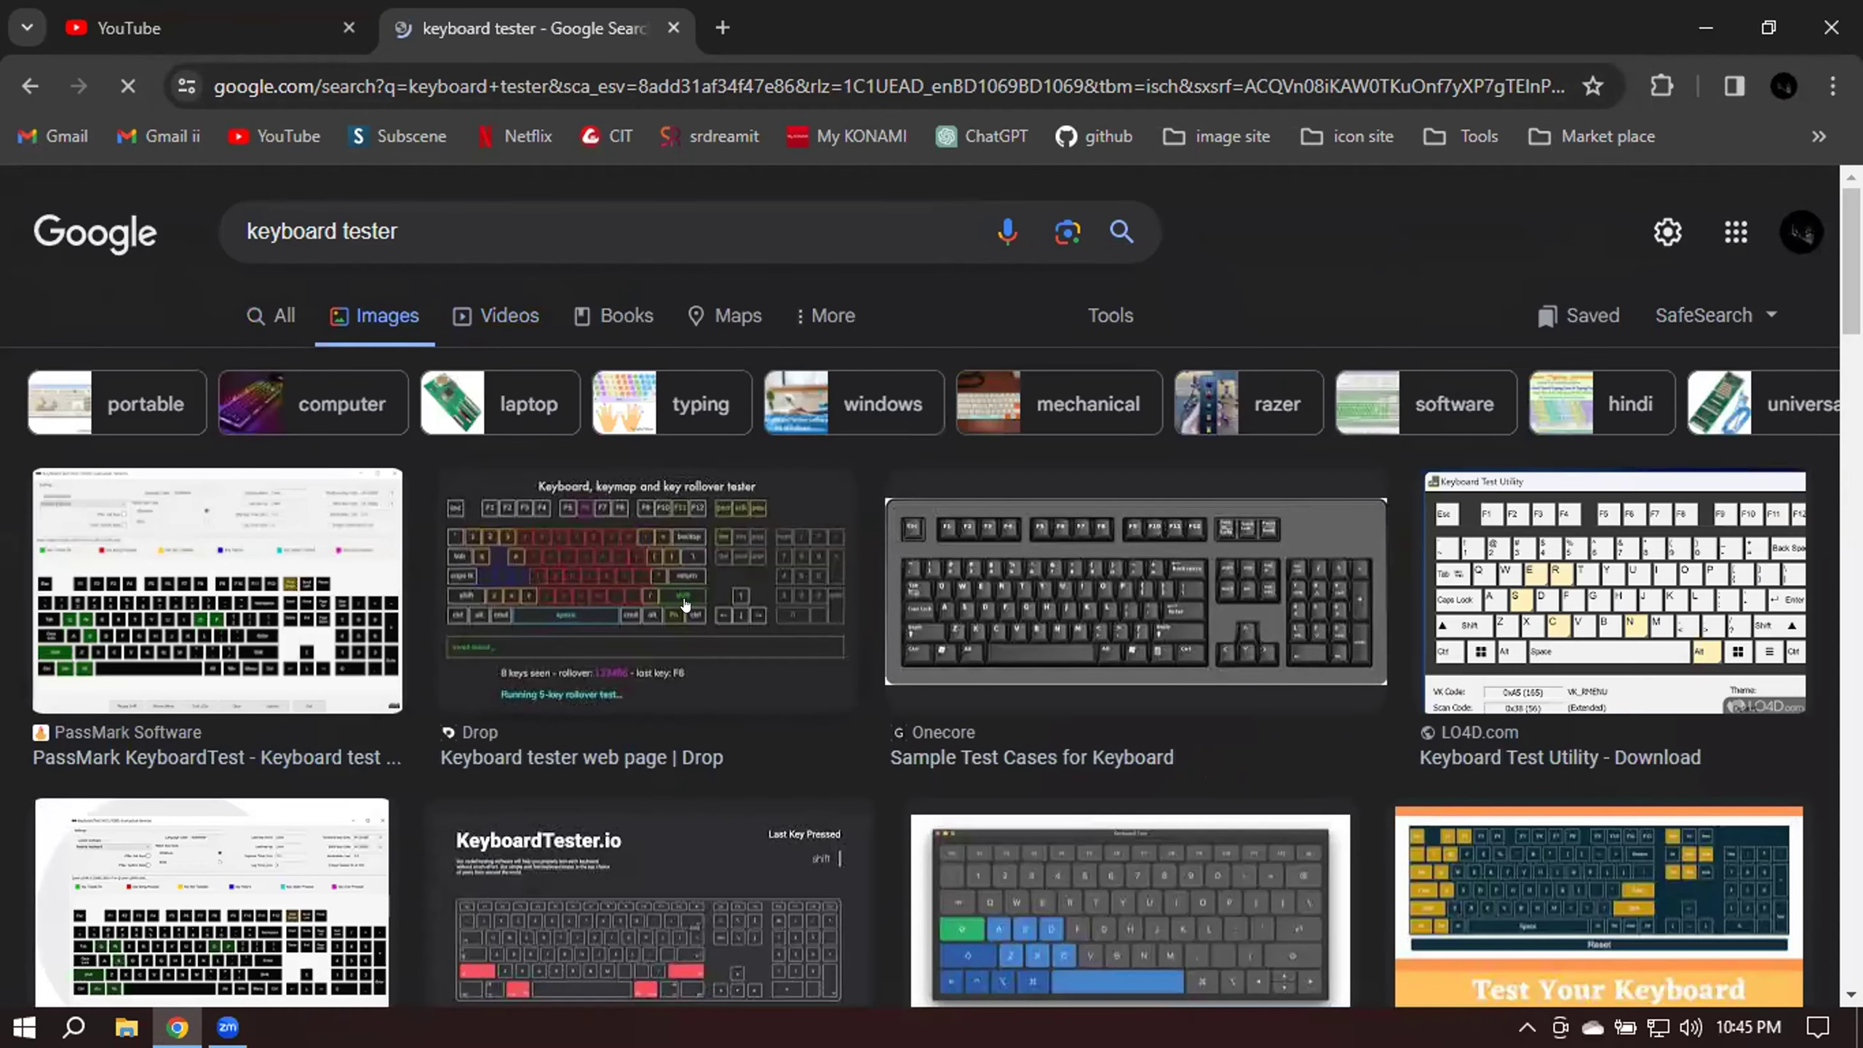
click(685, 605)
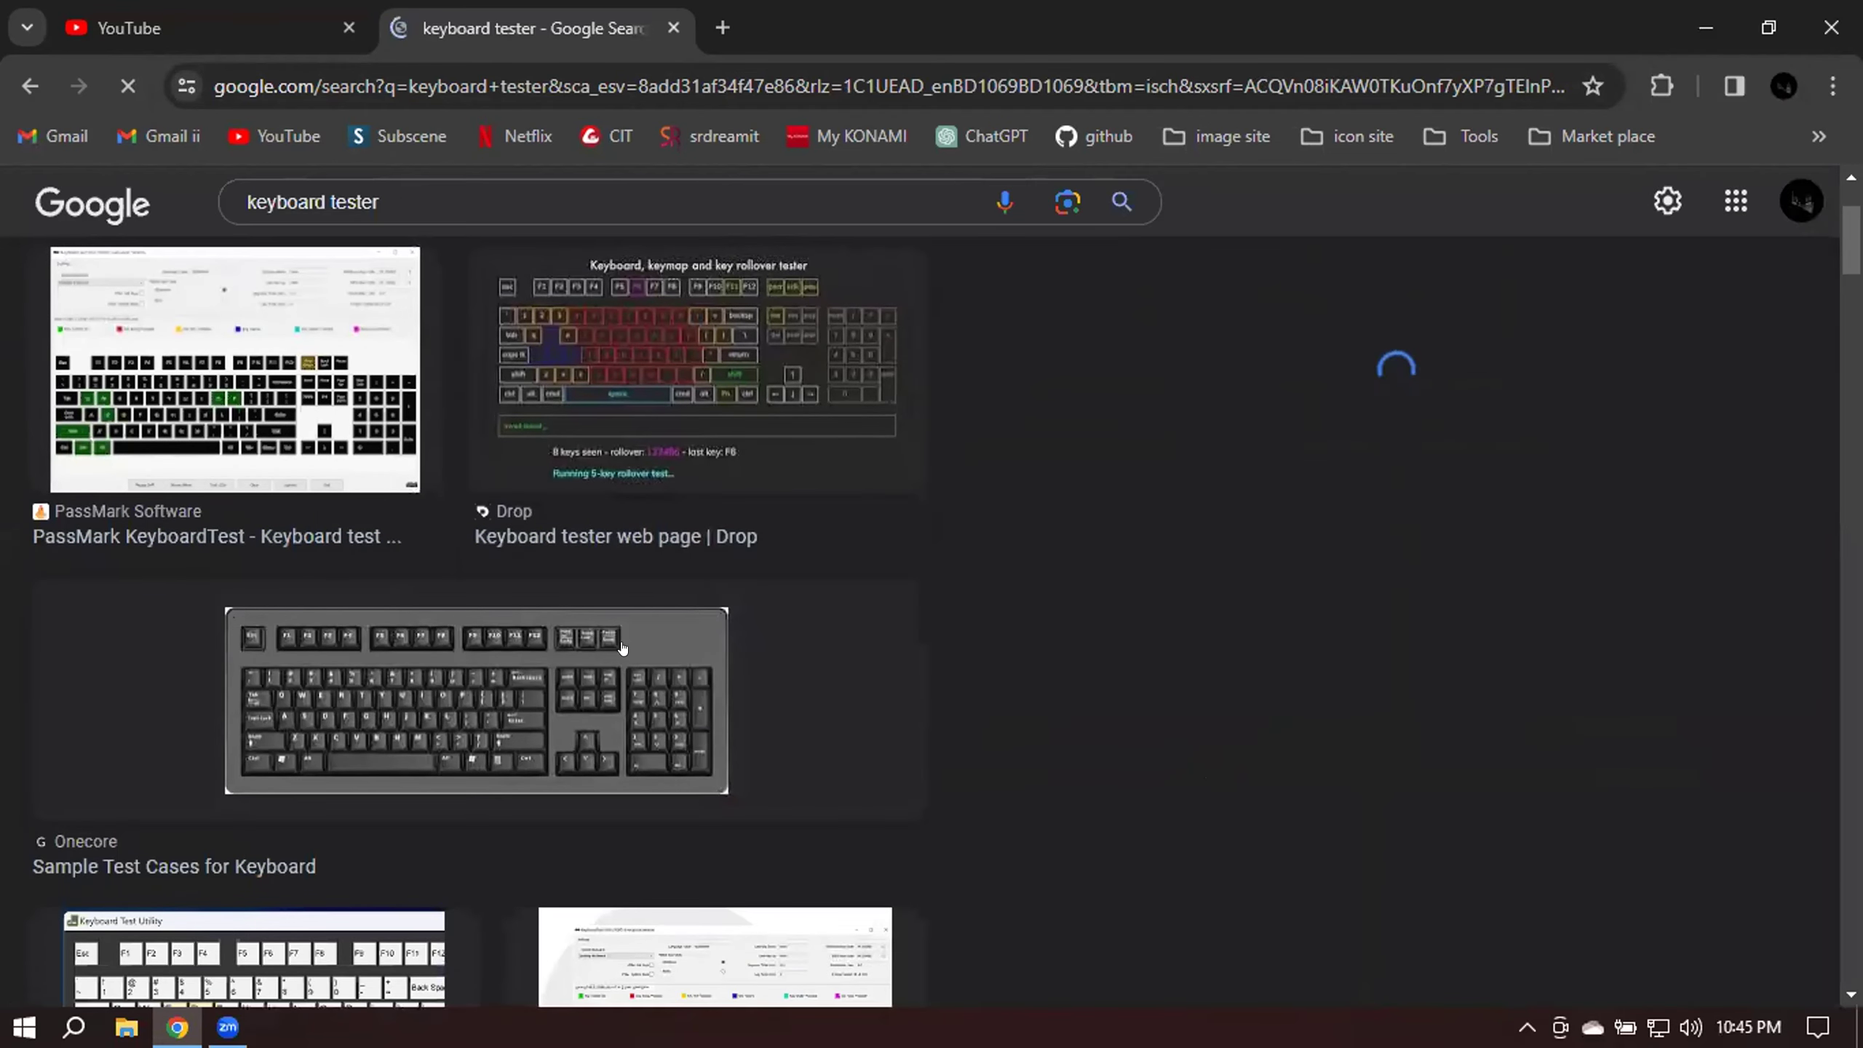
click(1252, 507)
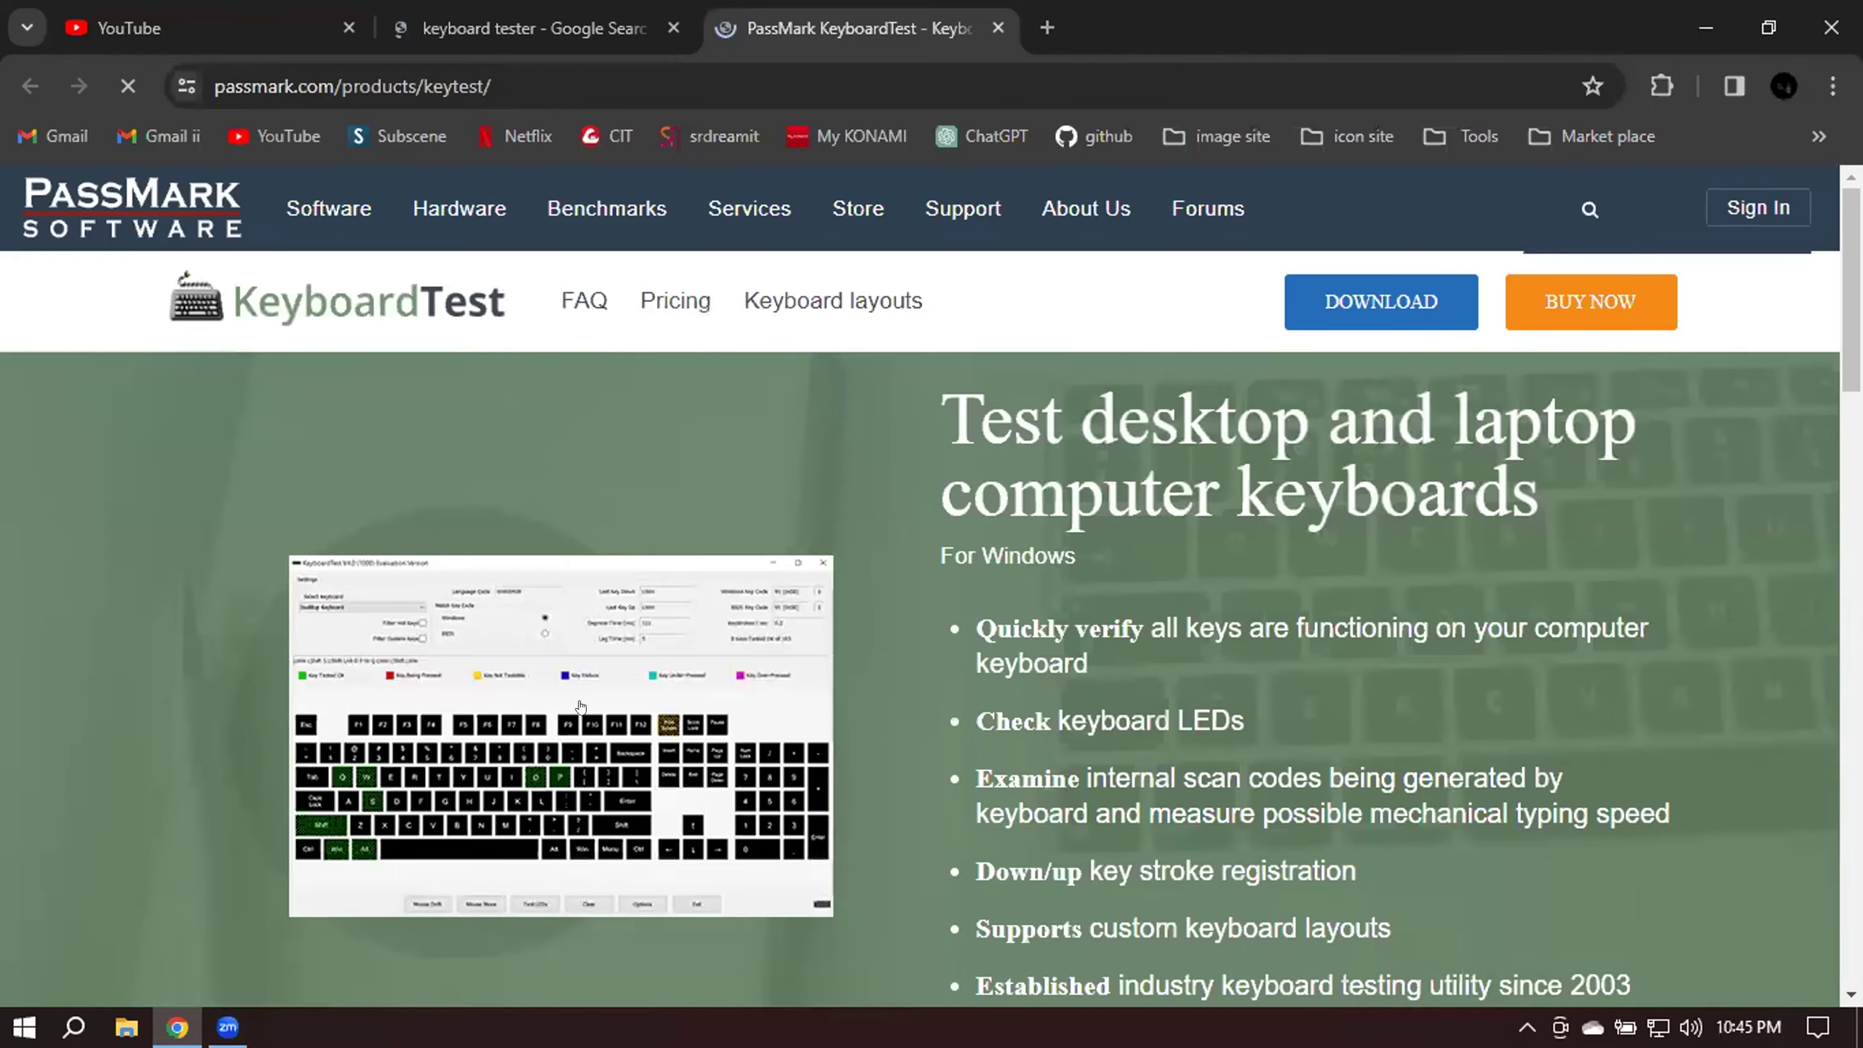
scroll(635, 574, down, 3)
Enlarge the KeyboardTest screenshot, then open Geekflare's keyboard test article from the image results.
click(635, 574)
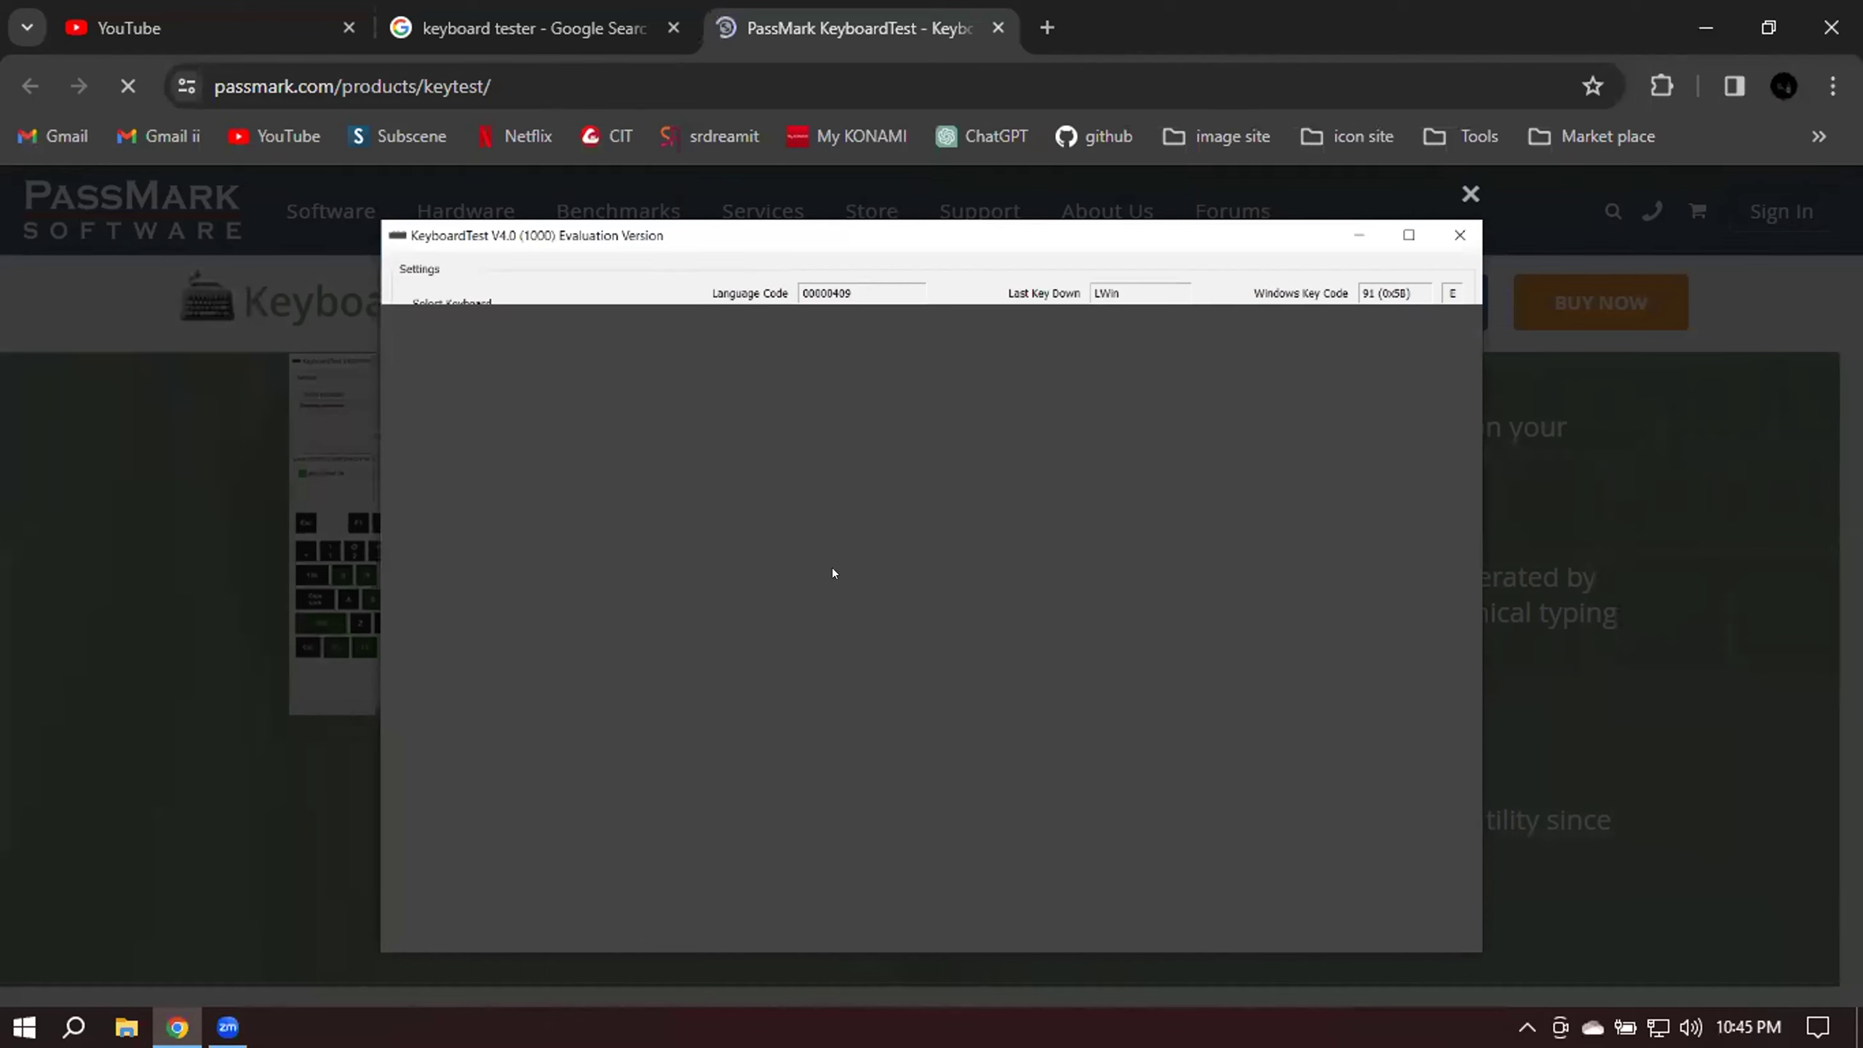
key(ctrl+shift+Tab)
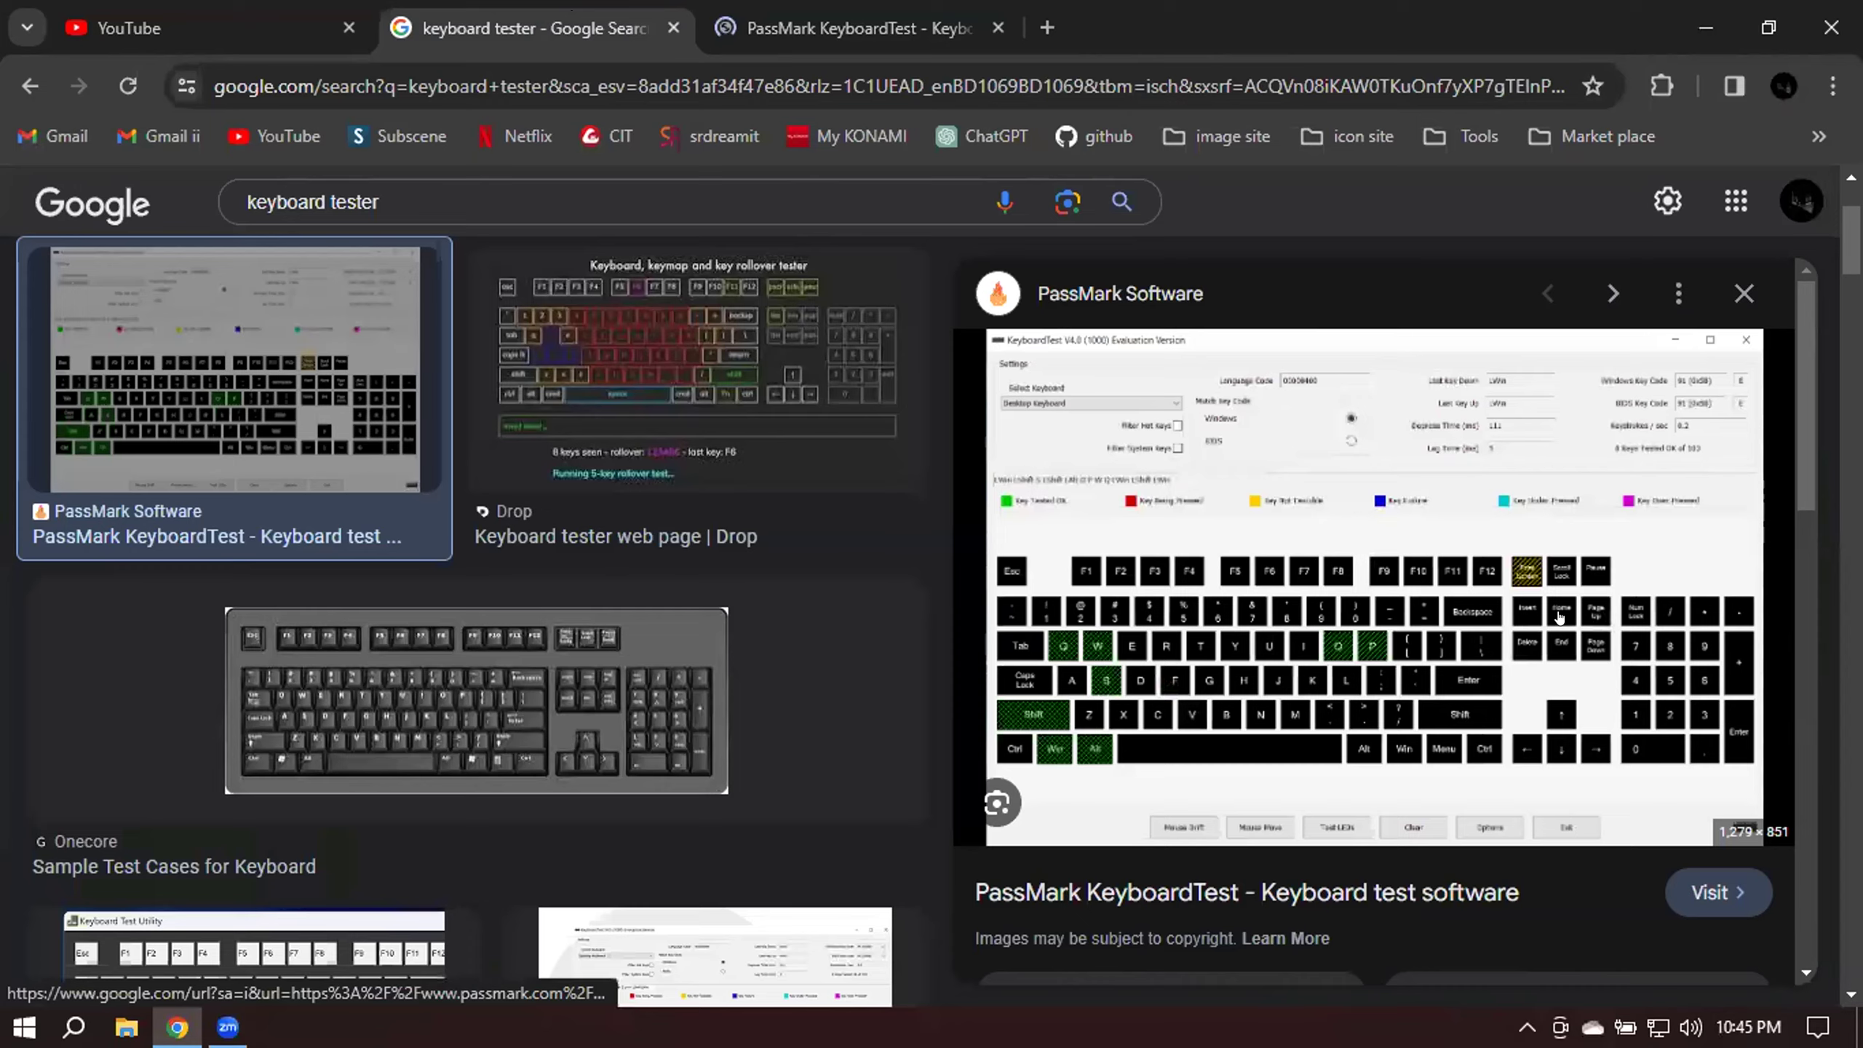
scroll(706, 580, down, 5)
scroll(706, 580, down, 10)
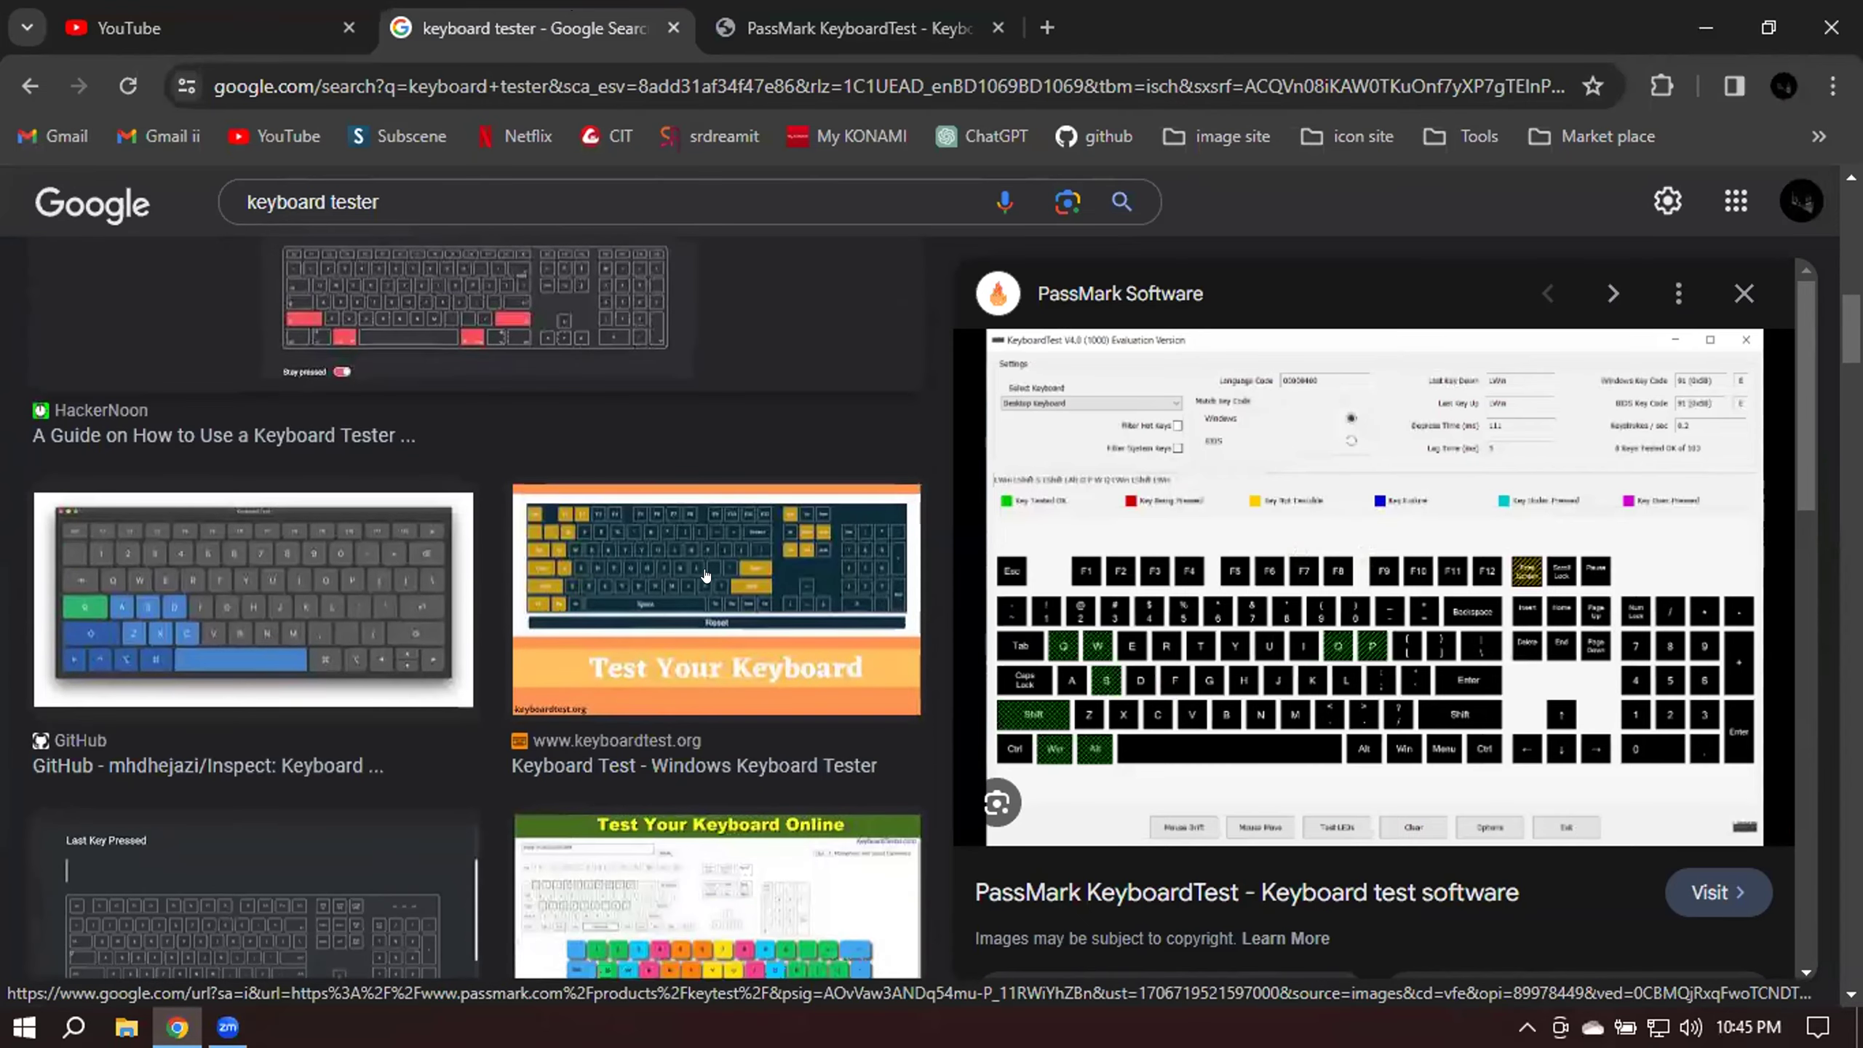
scroll(309, 601, down, 4)
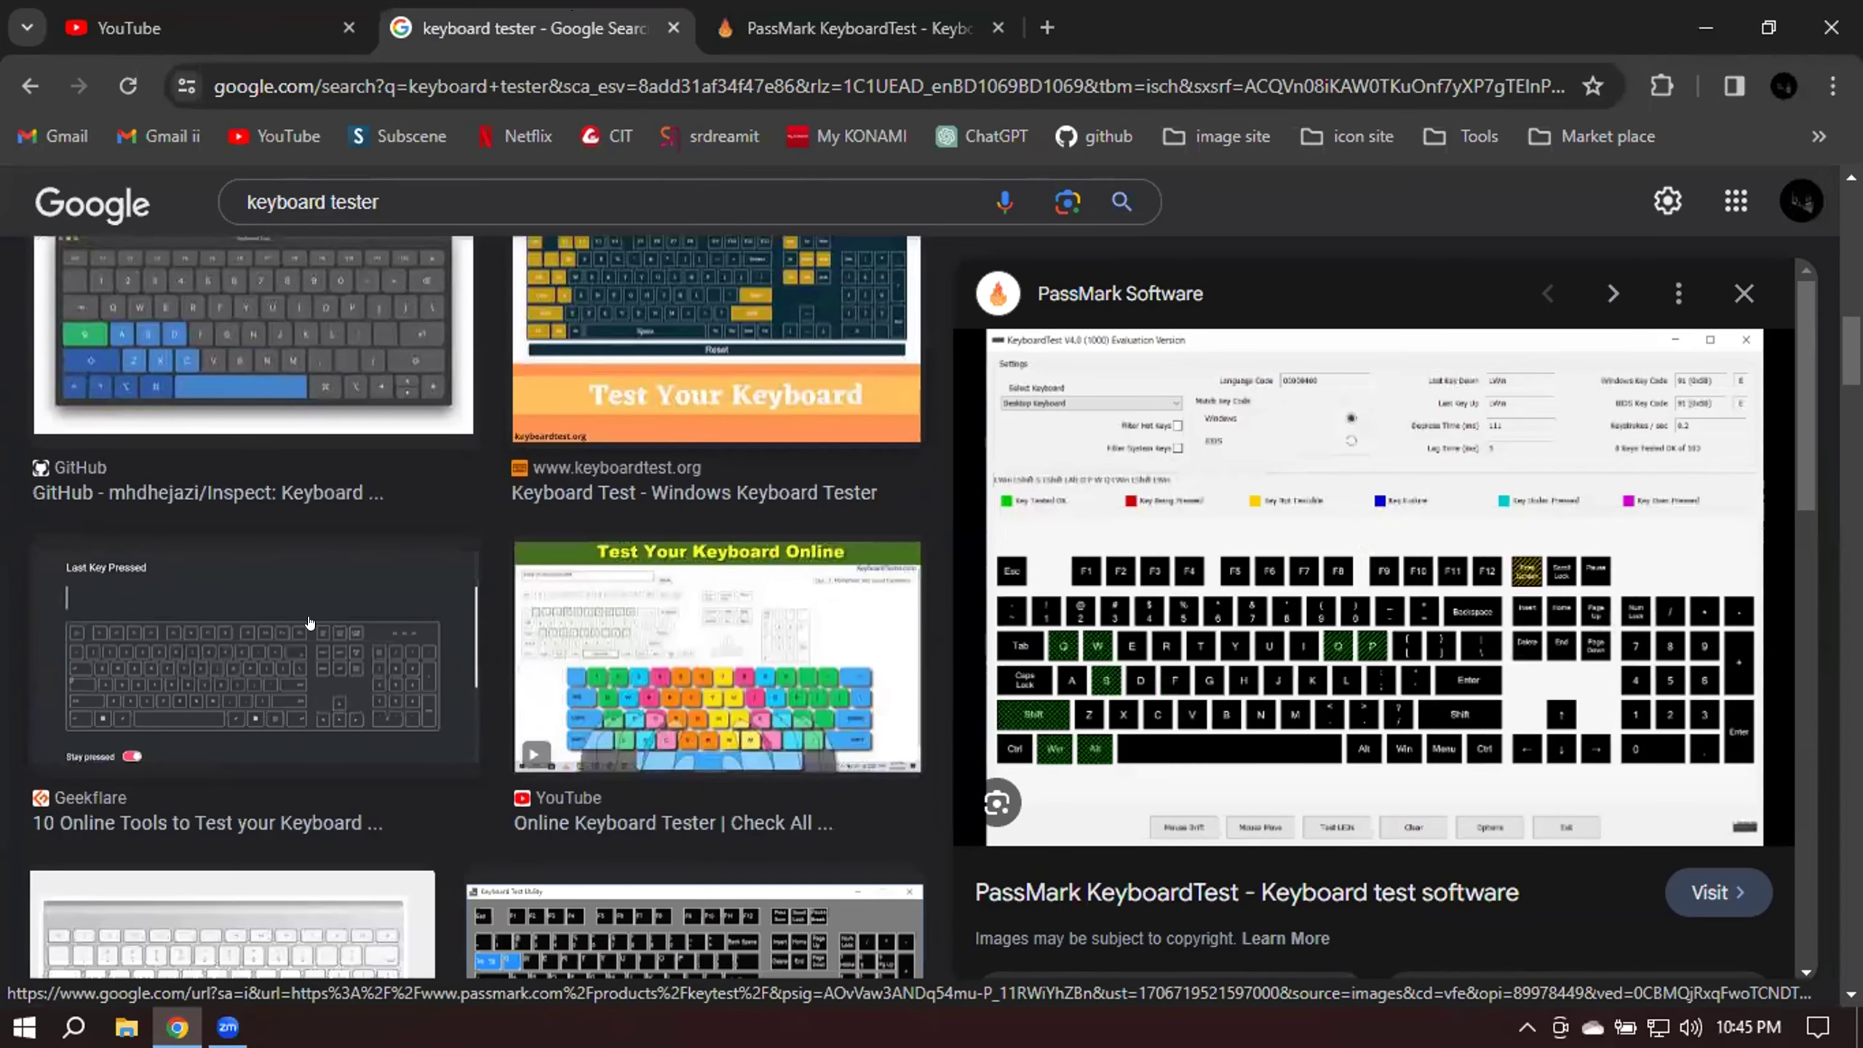
click(293, 670)
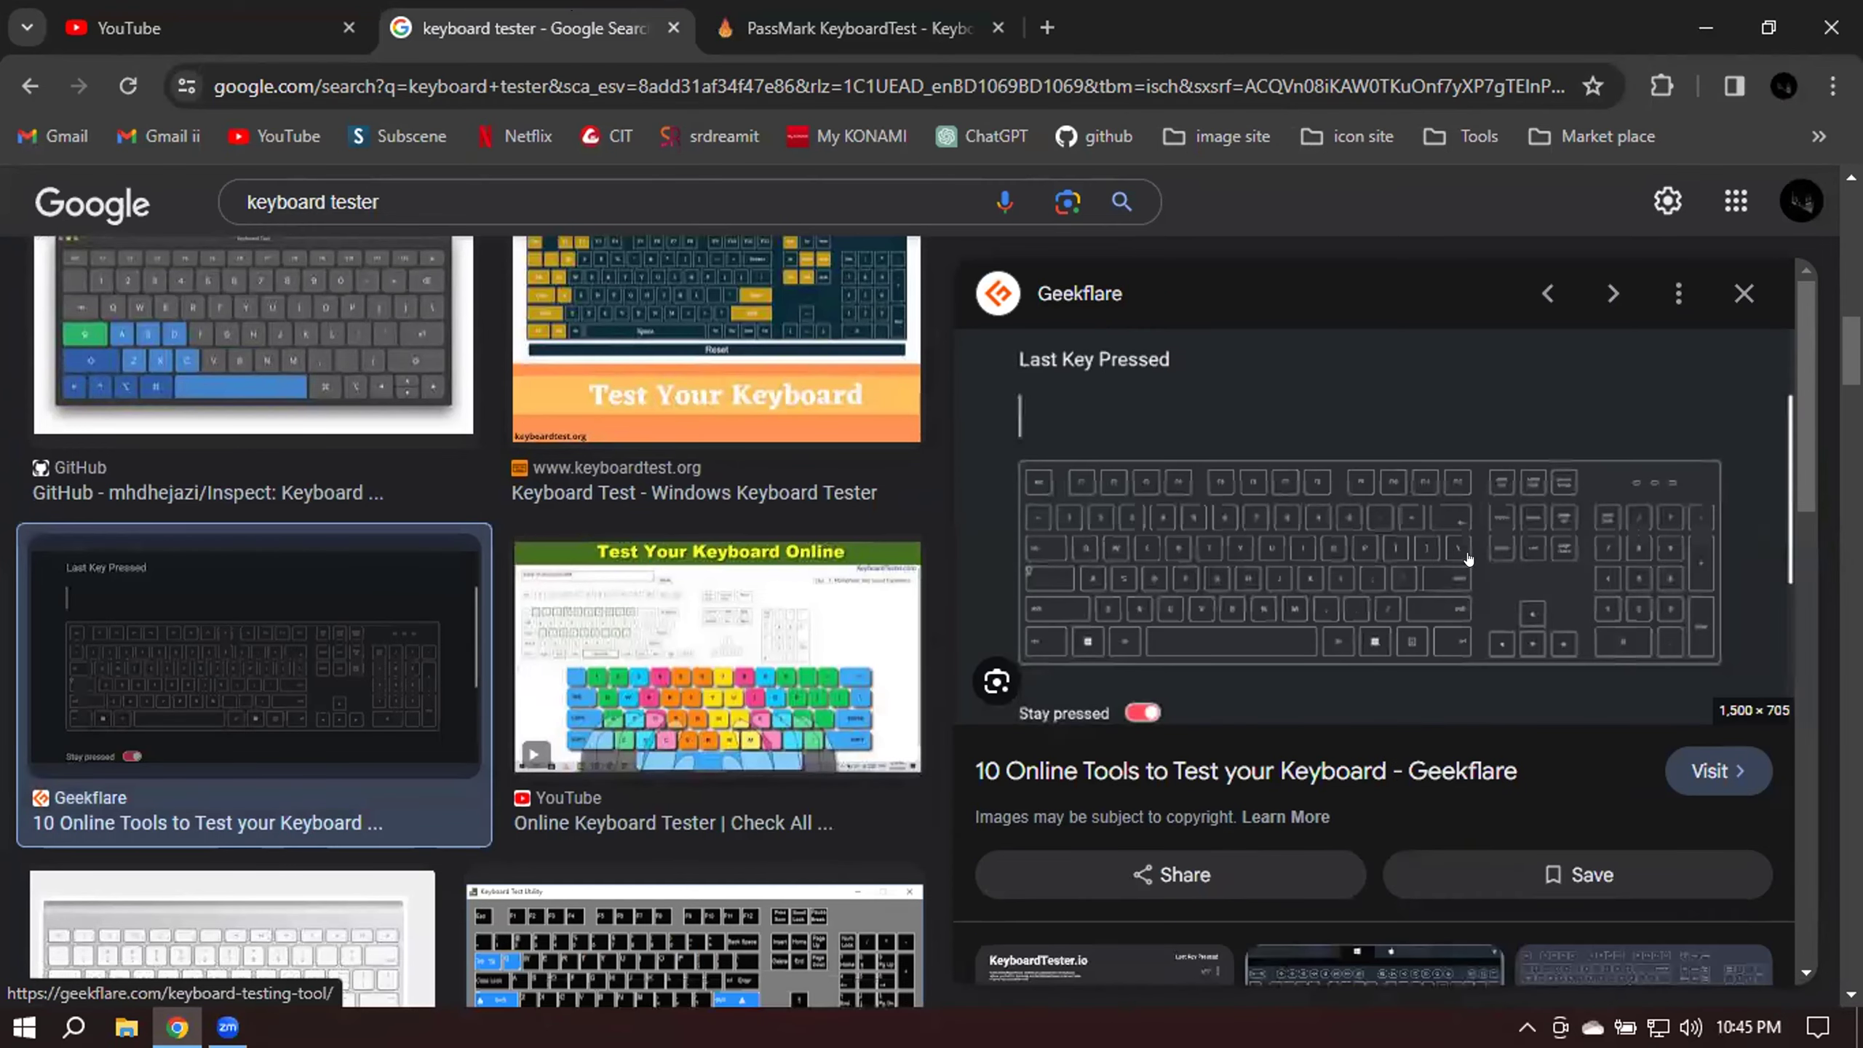
click(1440, 575)
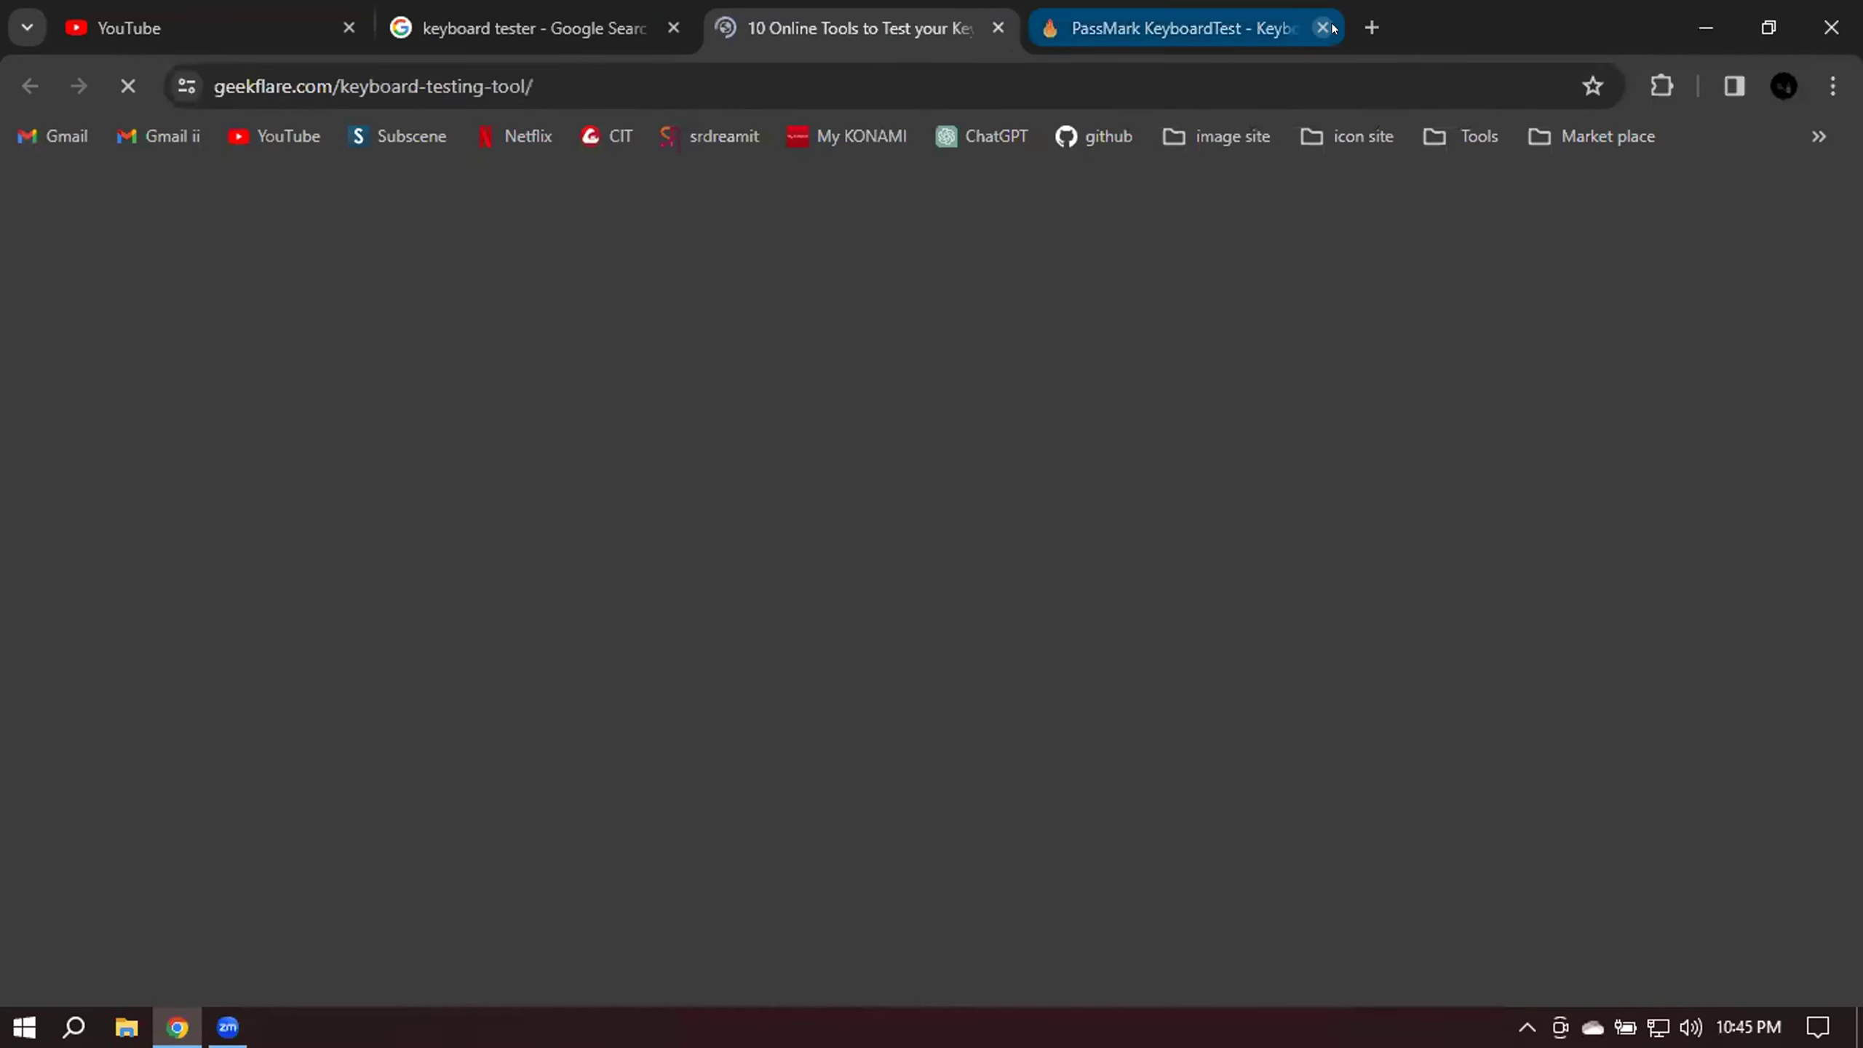
View Geekflare's Keyboard Test widget enlarged, then type backslashes into a fresh new tab.
scroll(1157, 687, down, 20)
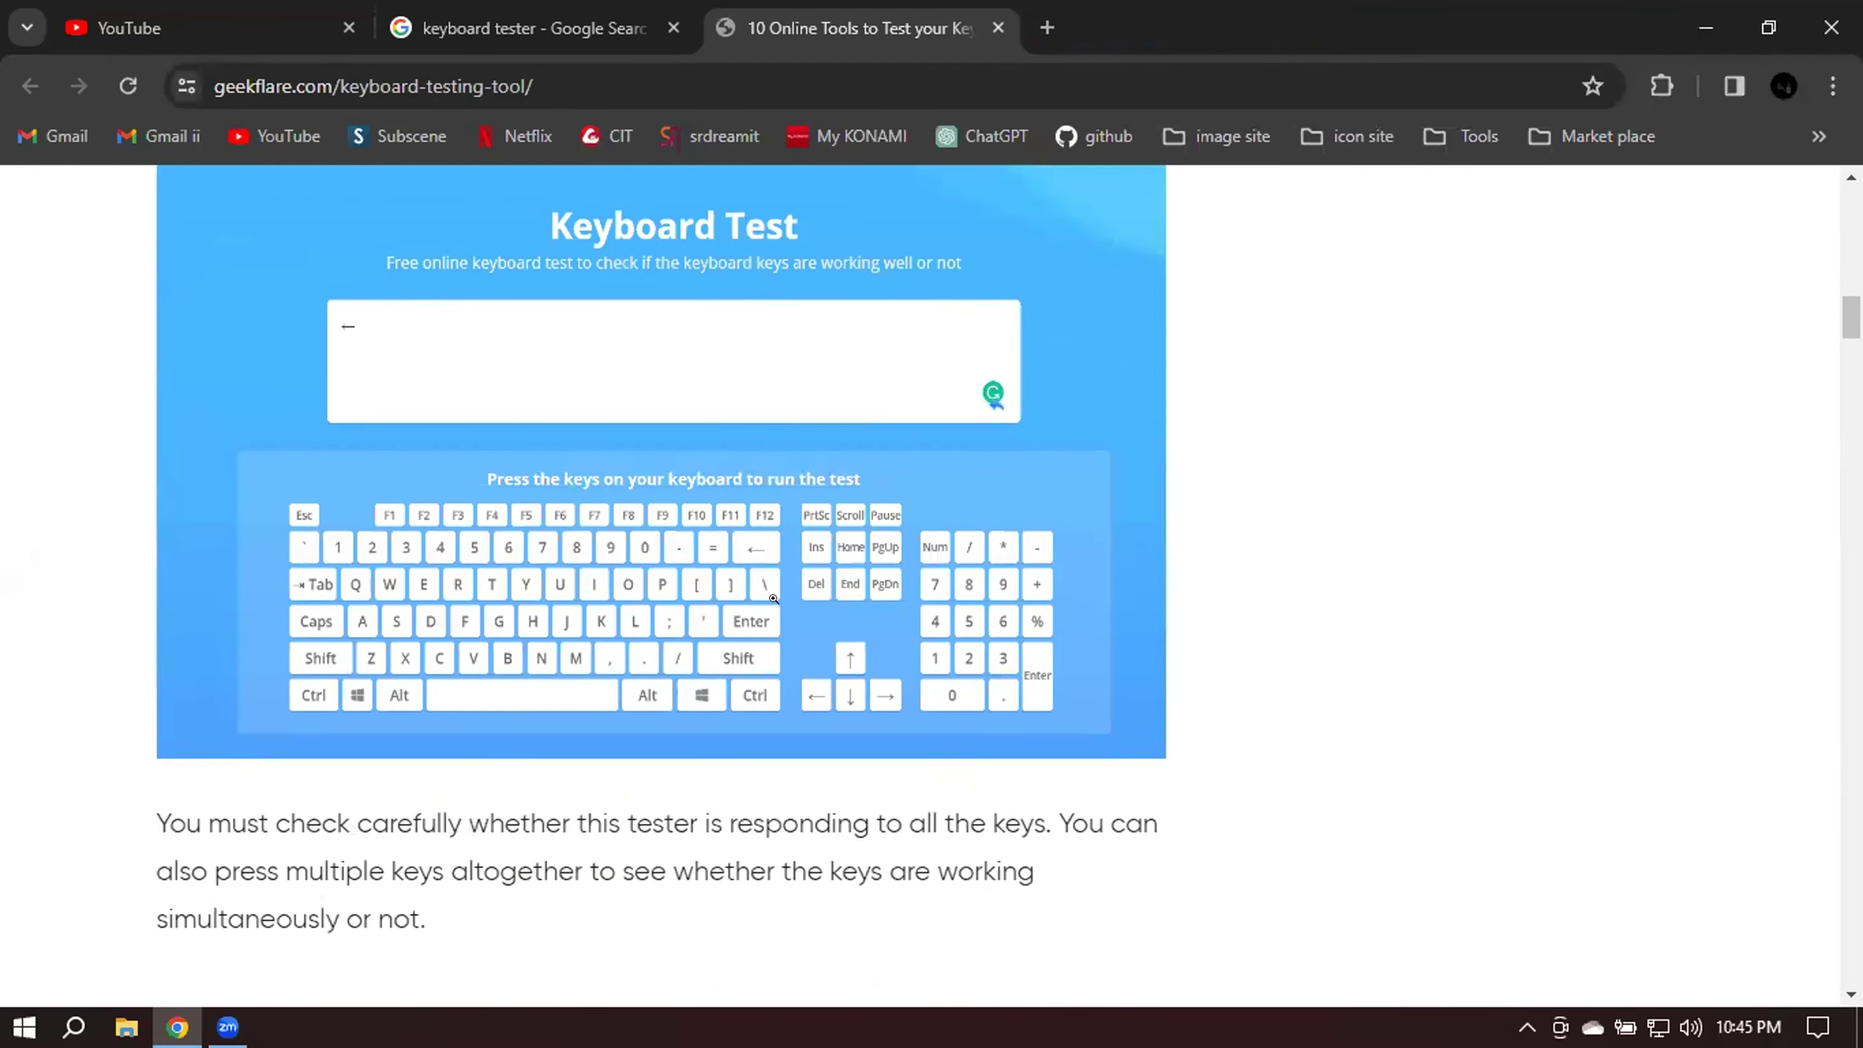
click(767, 594)
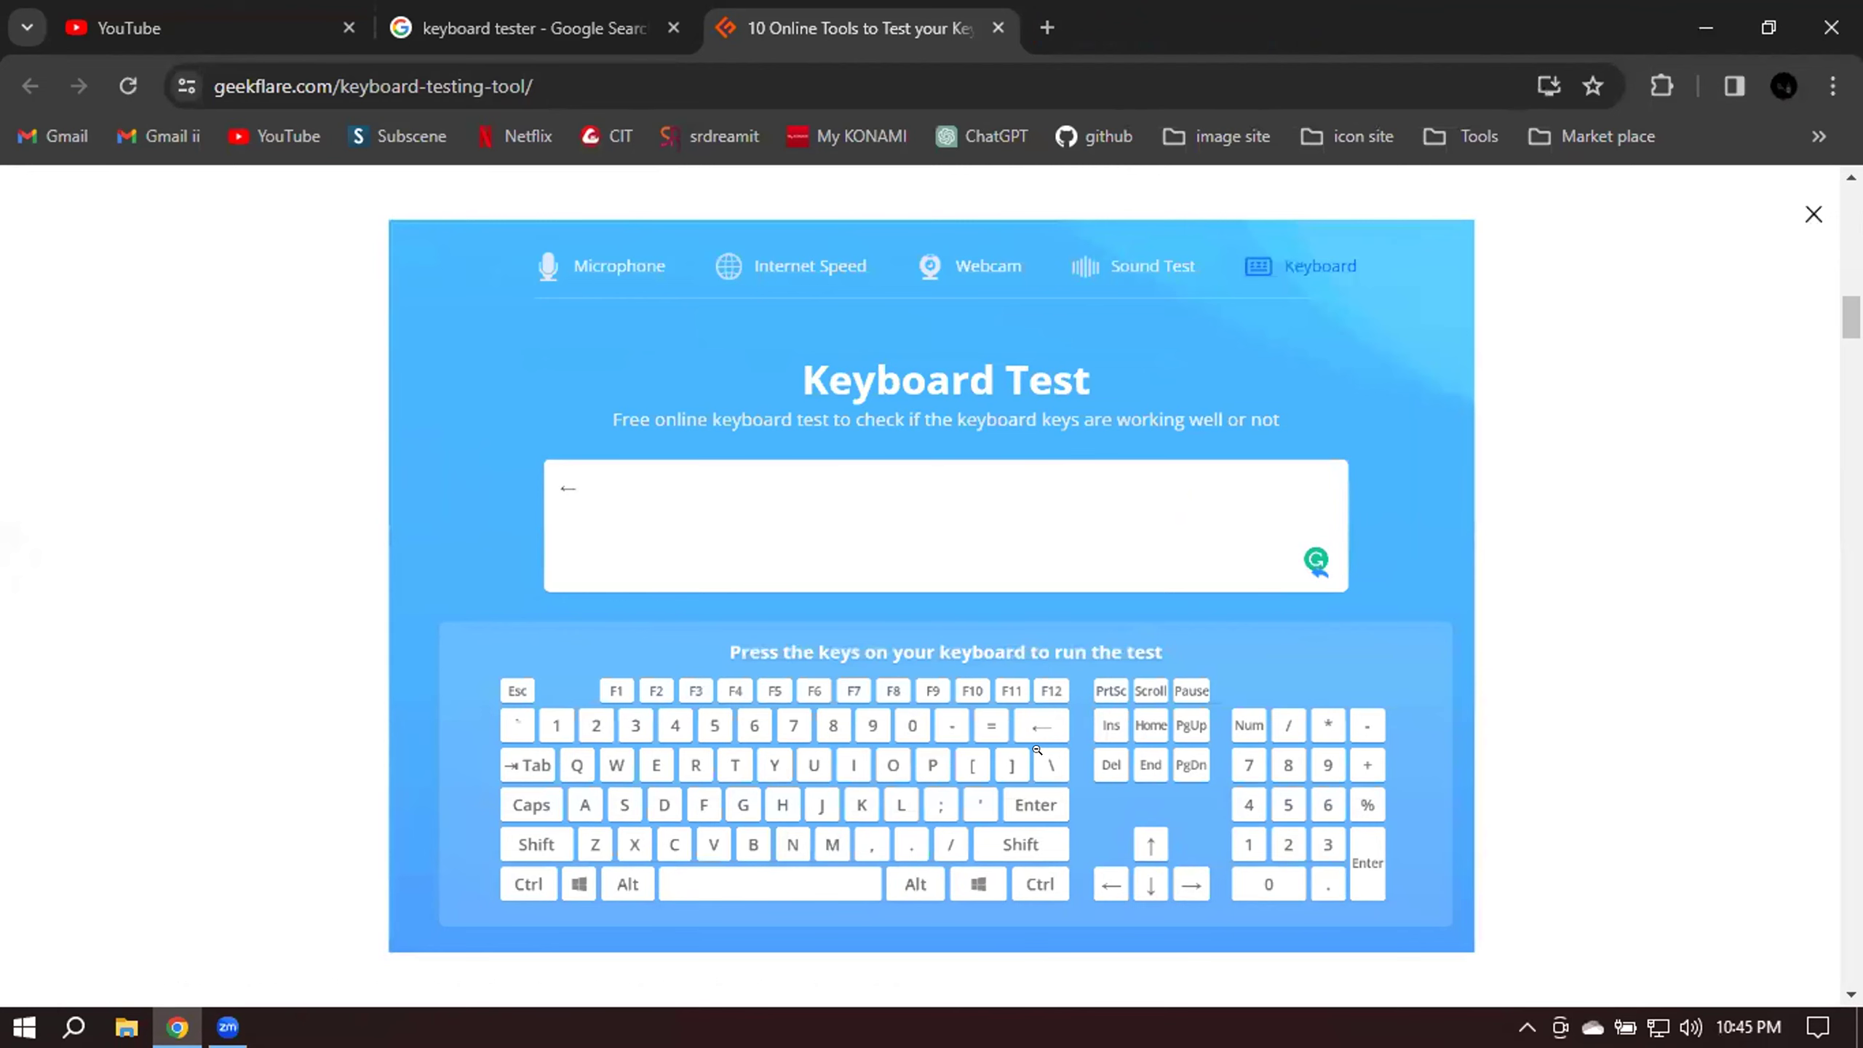
click(1048, 758)
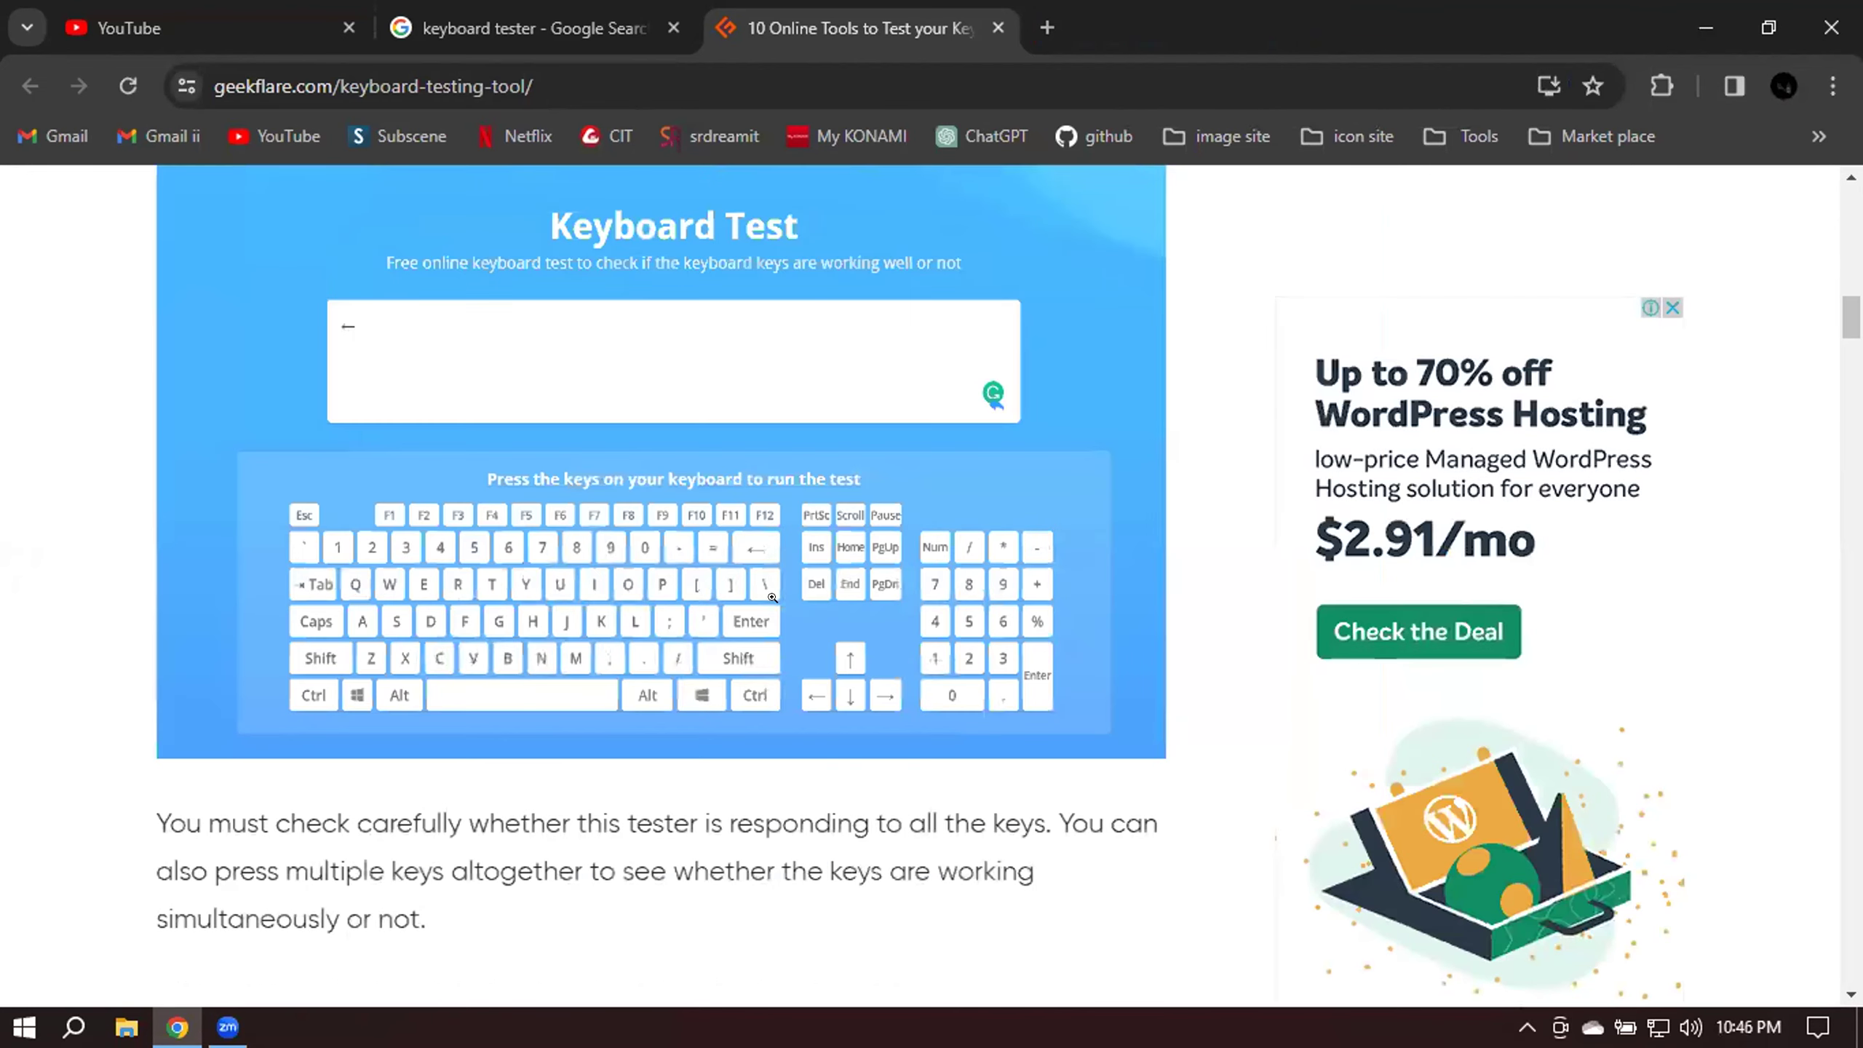
click(1046, 26)
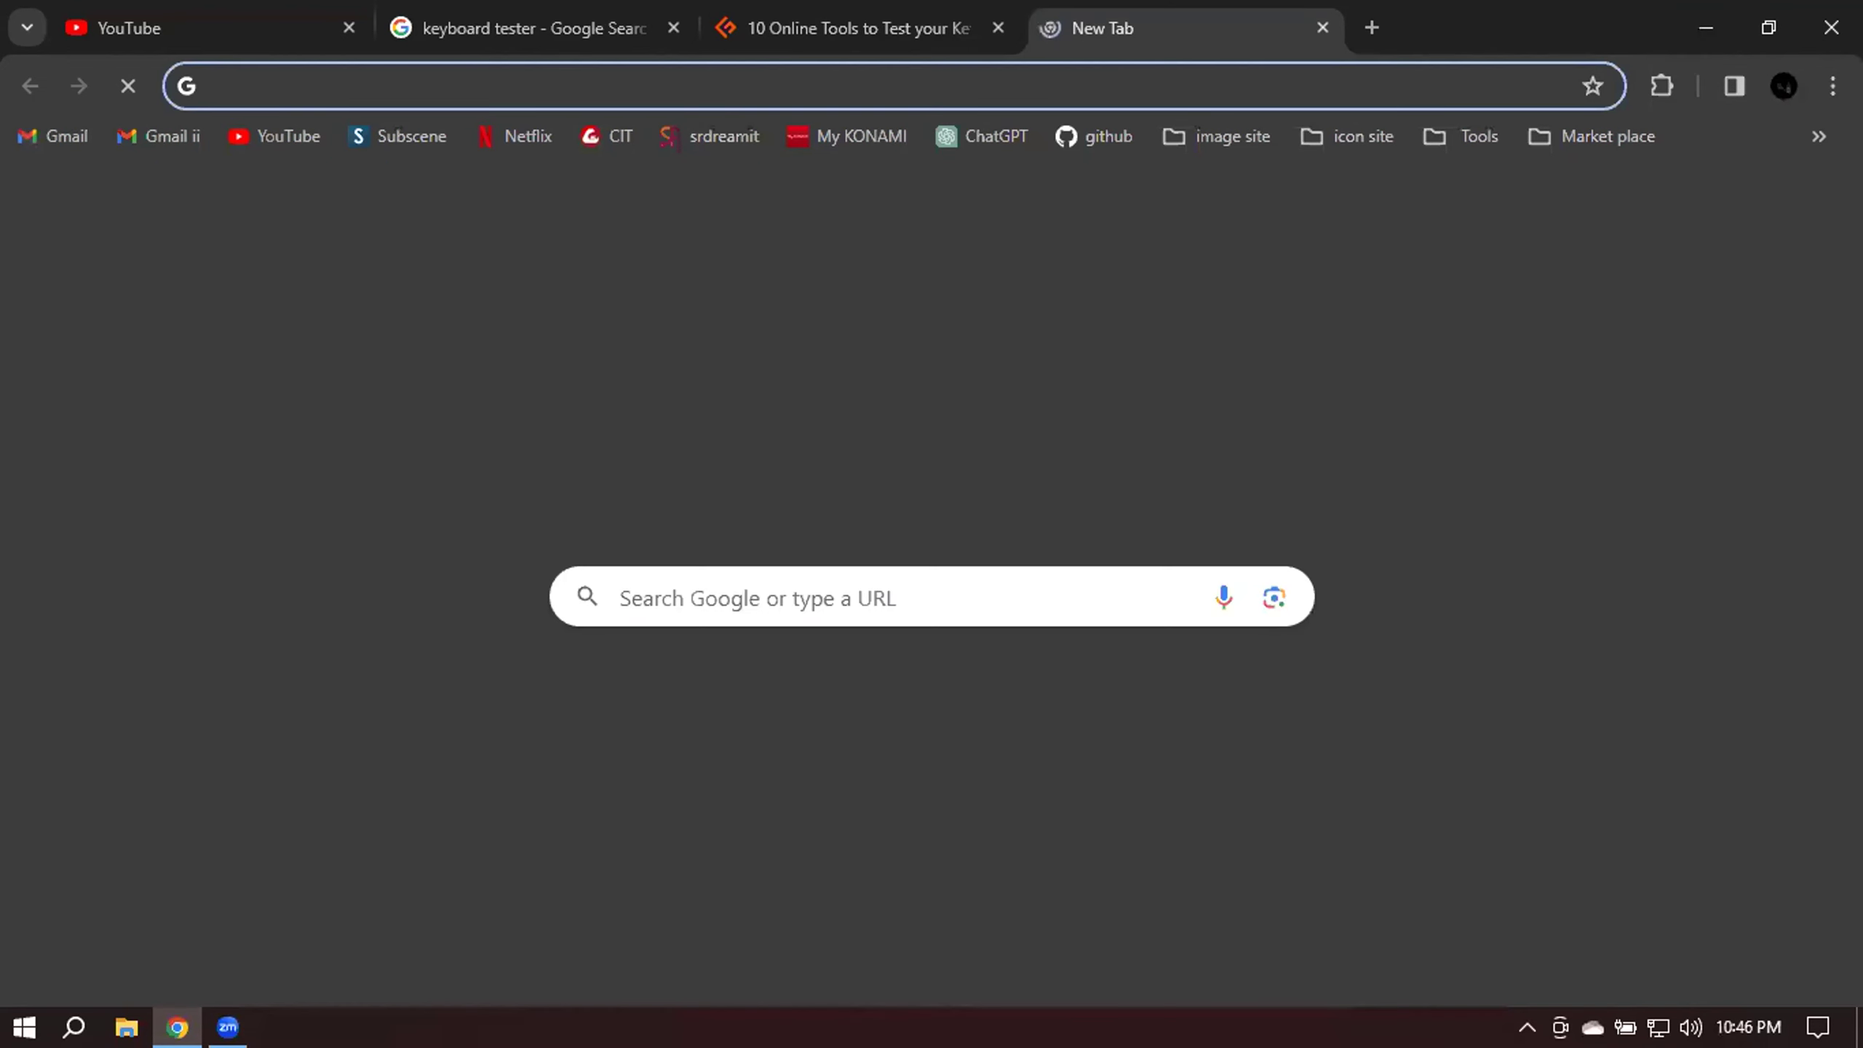
text(\\\\)
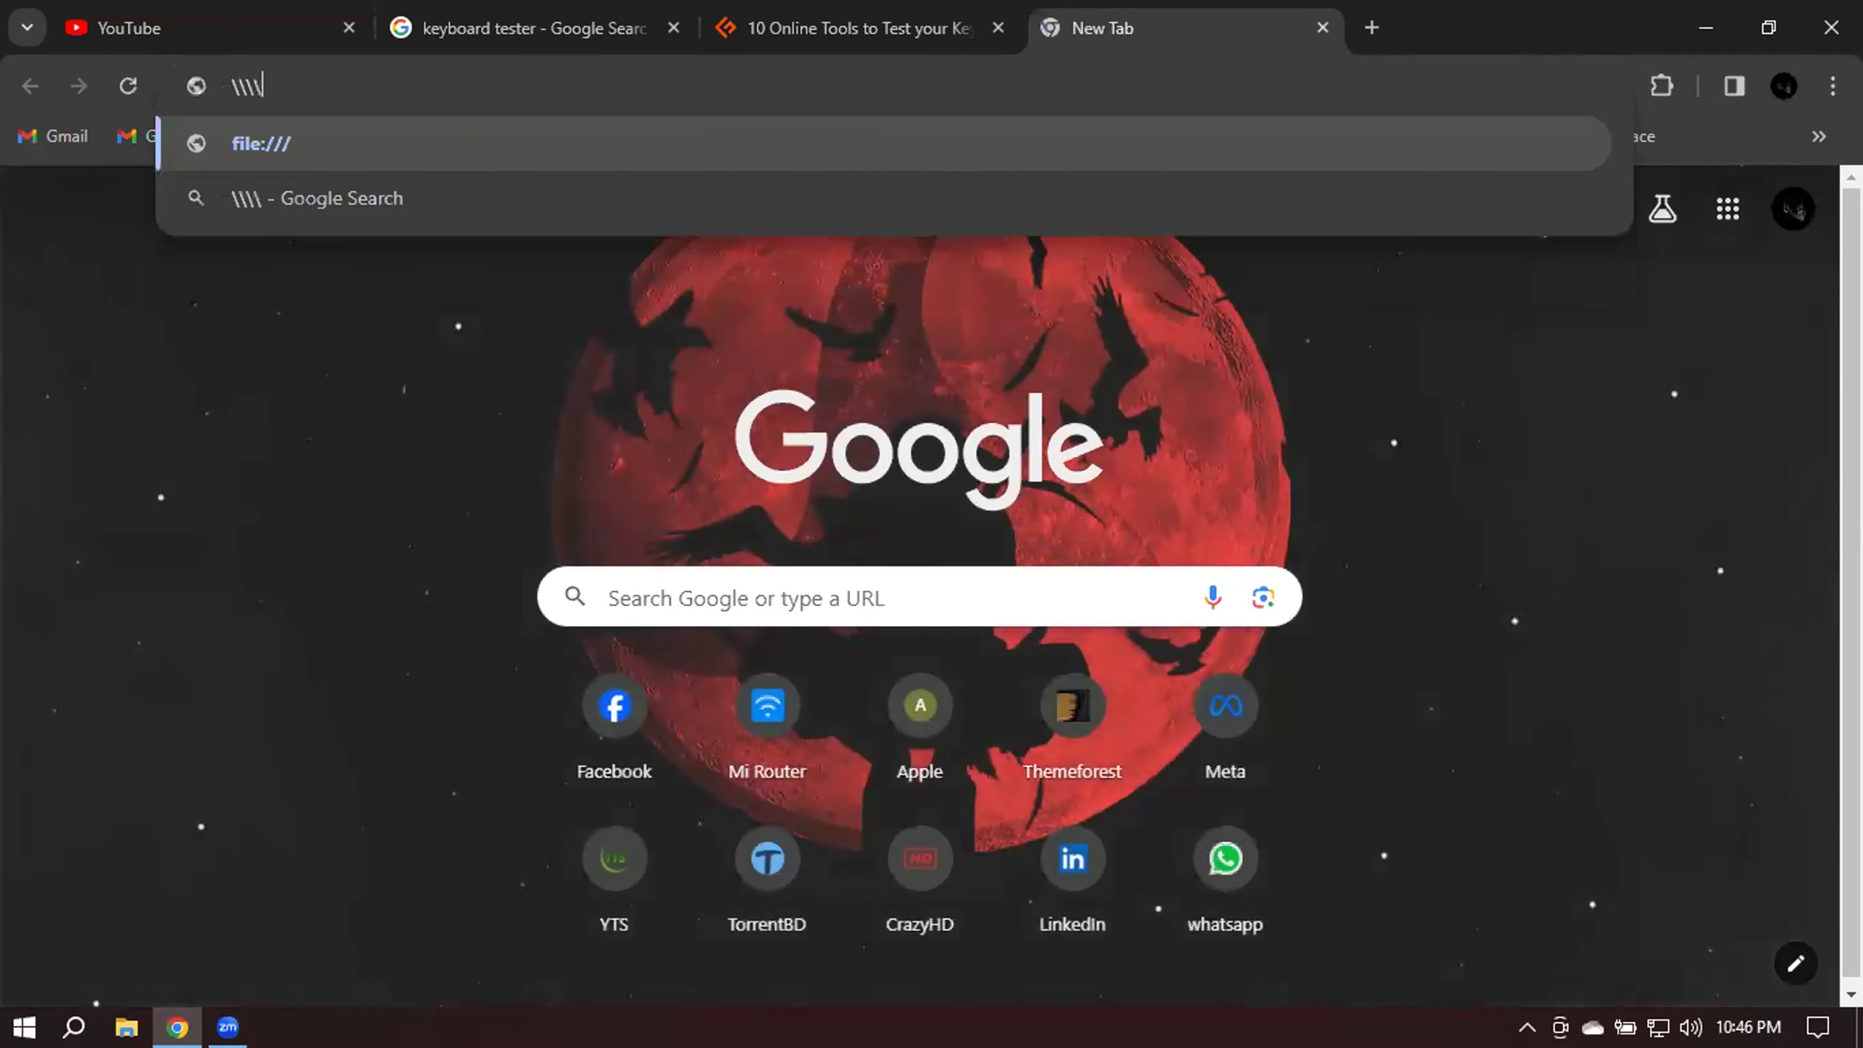
text(|)
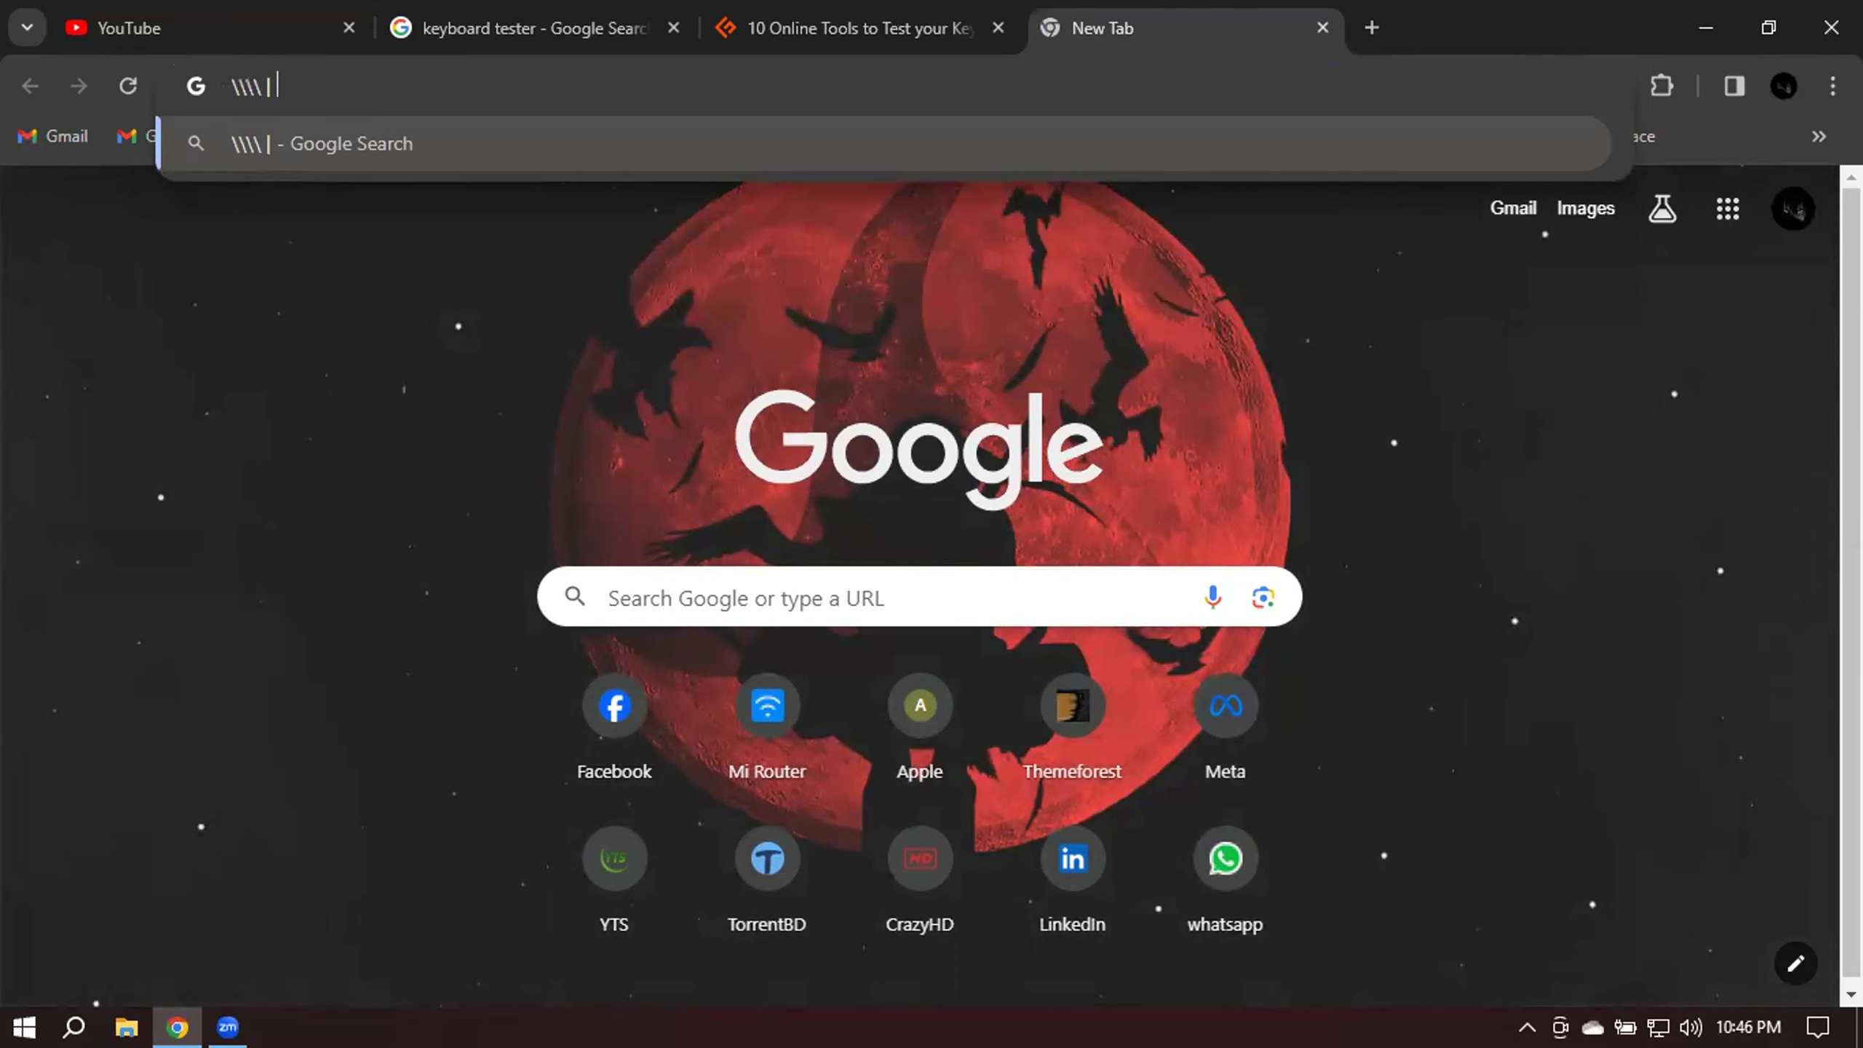
Type test pipe characters in the new tab's address bar, then select and delete all of them.
text(|||||)
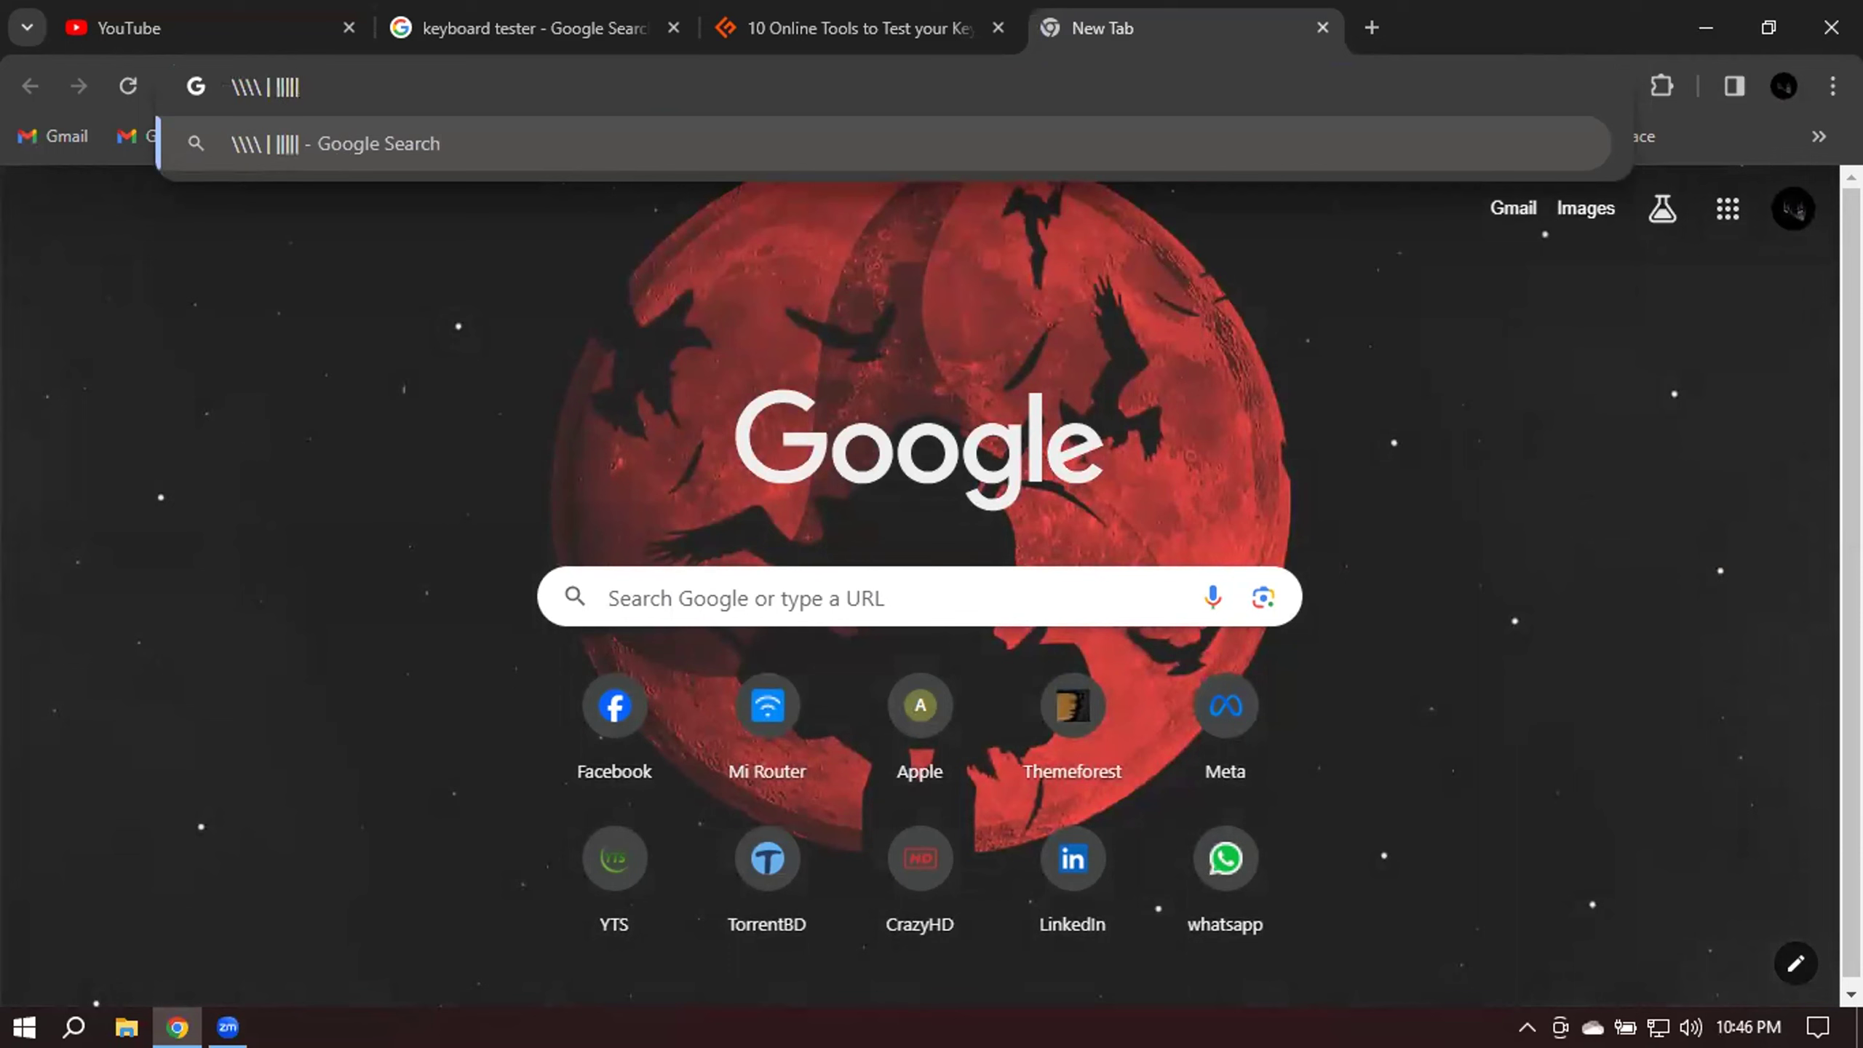
key(ctrl+a)
key(BackSpace)
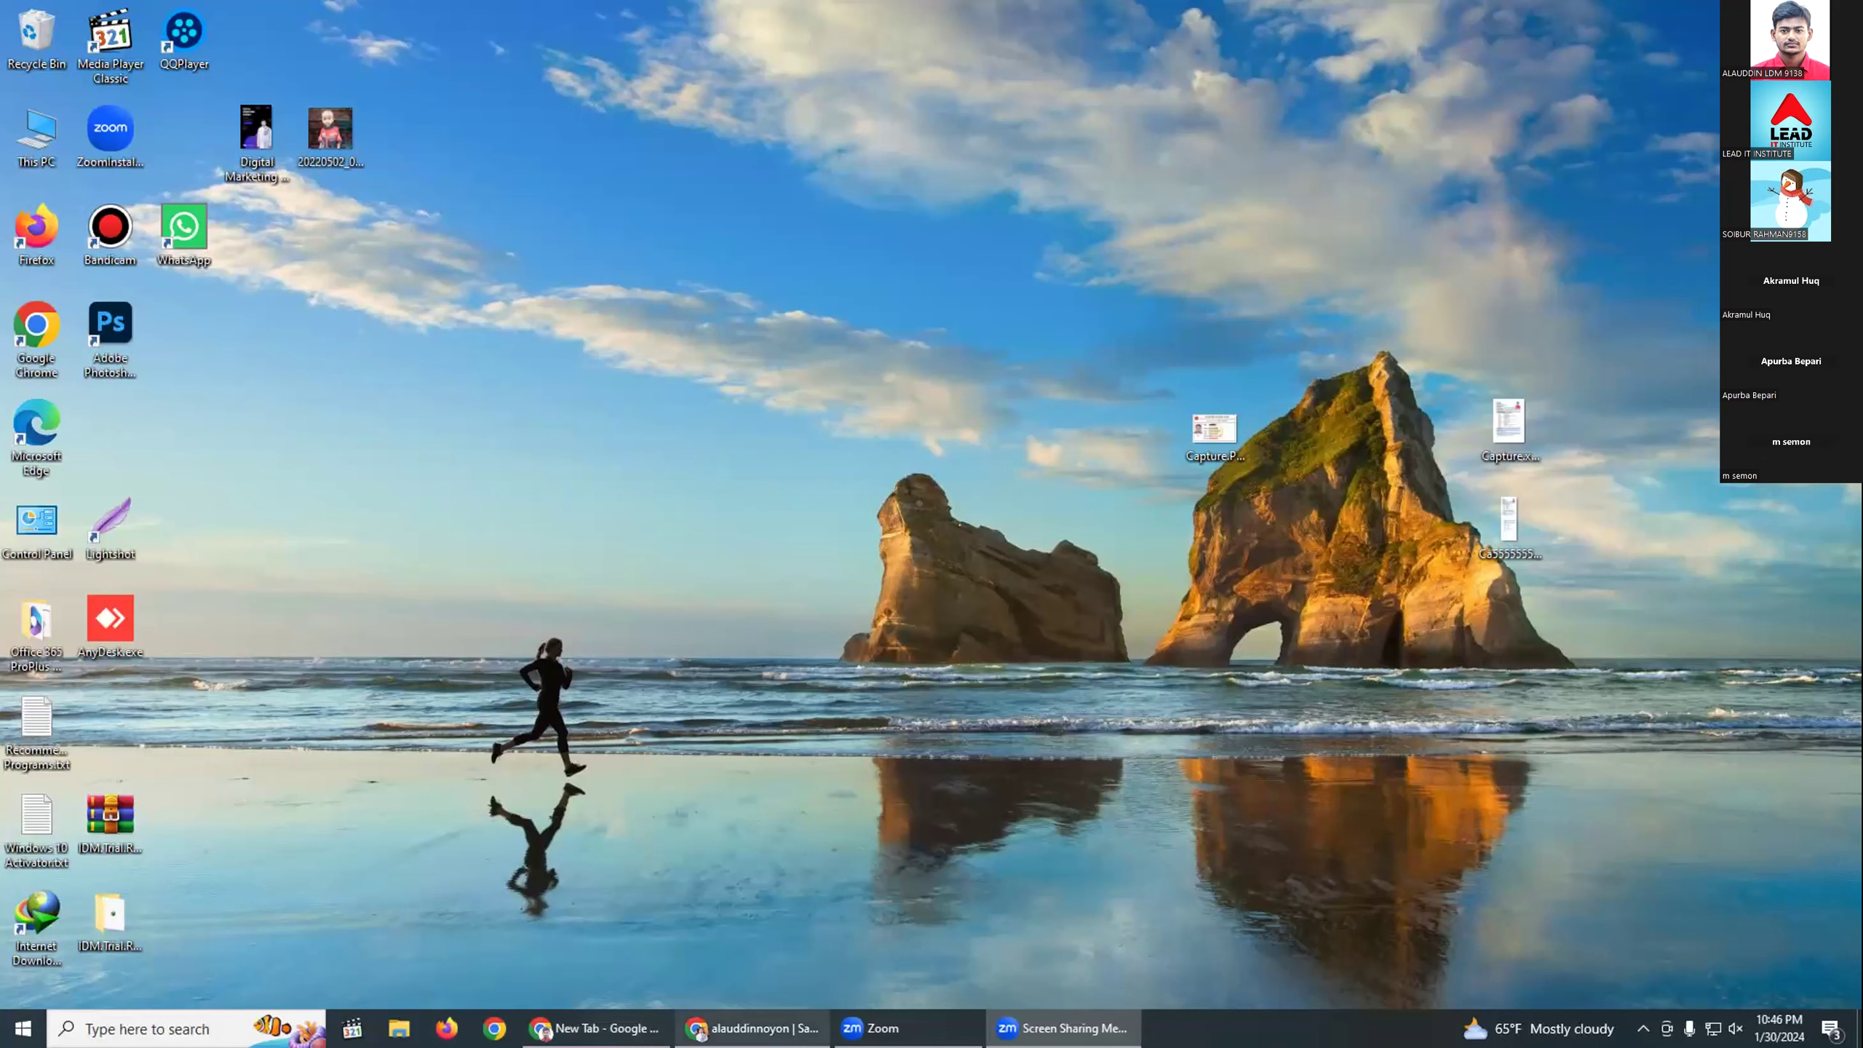
Show the Windows desktop with Chrome's taskbar window preview visible.
mouse_move(752, 1027)
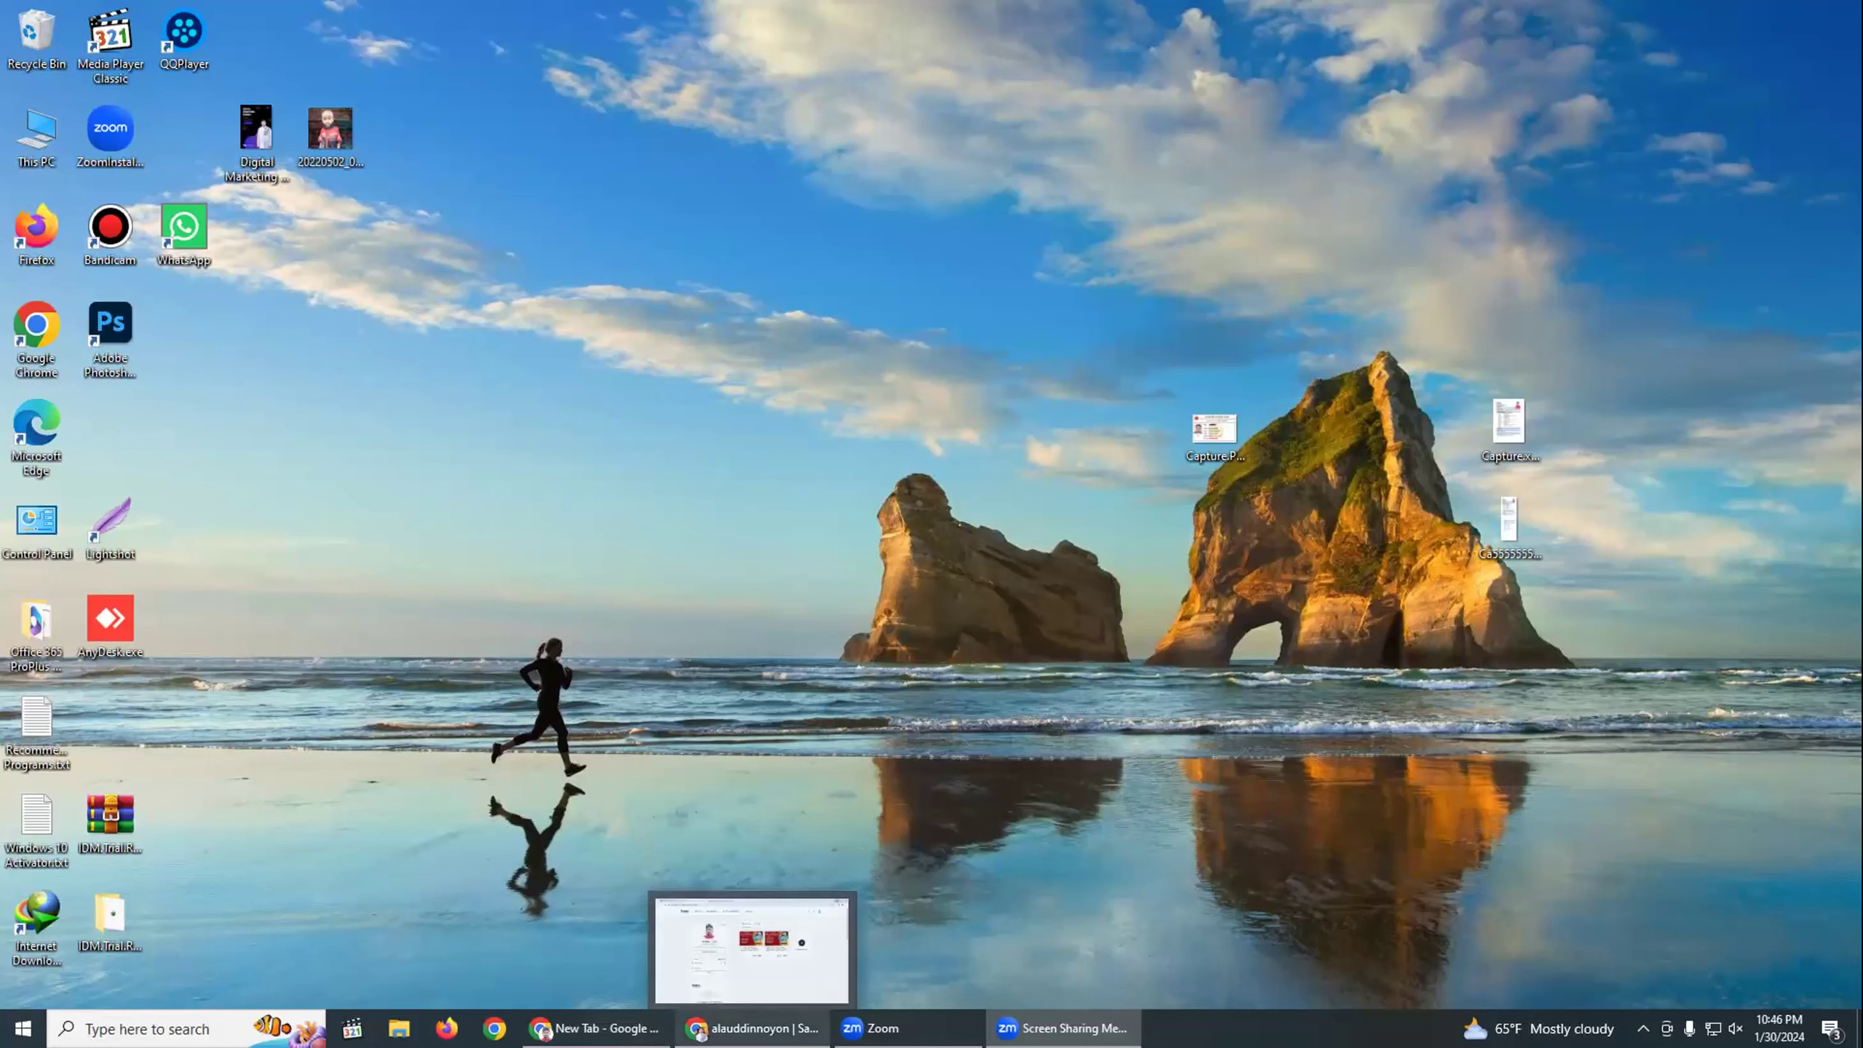
Return to the Fiverr seller profile and mark the one new gig notification as read.
click(749, 1026)
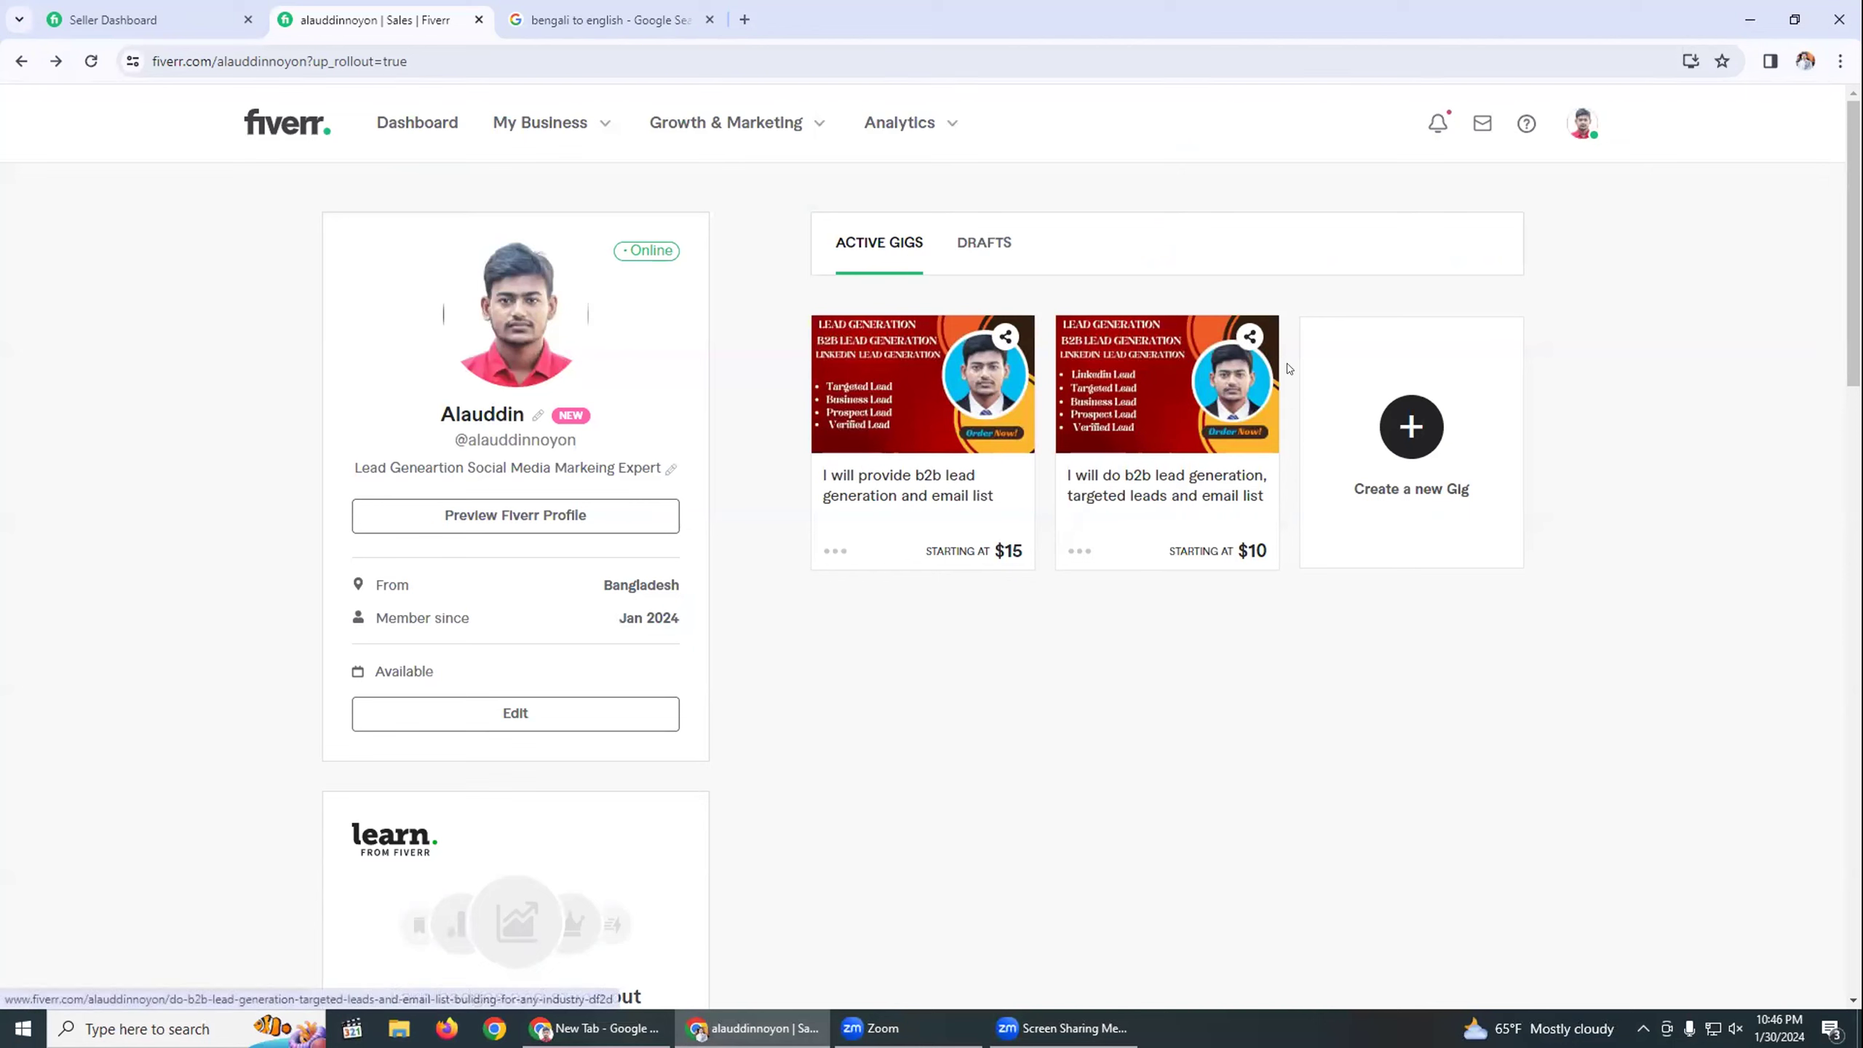
click(1436, 123)
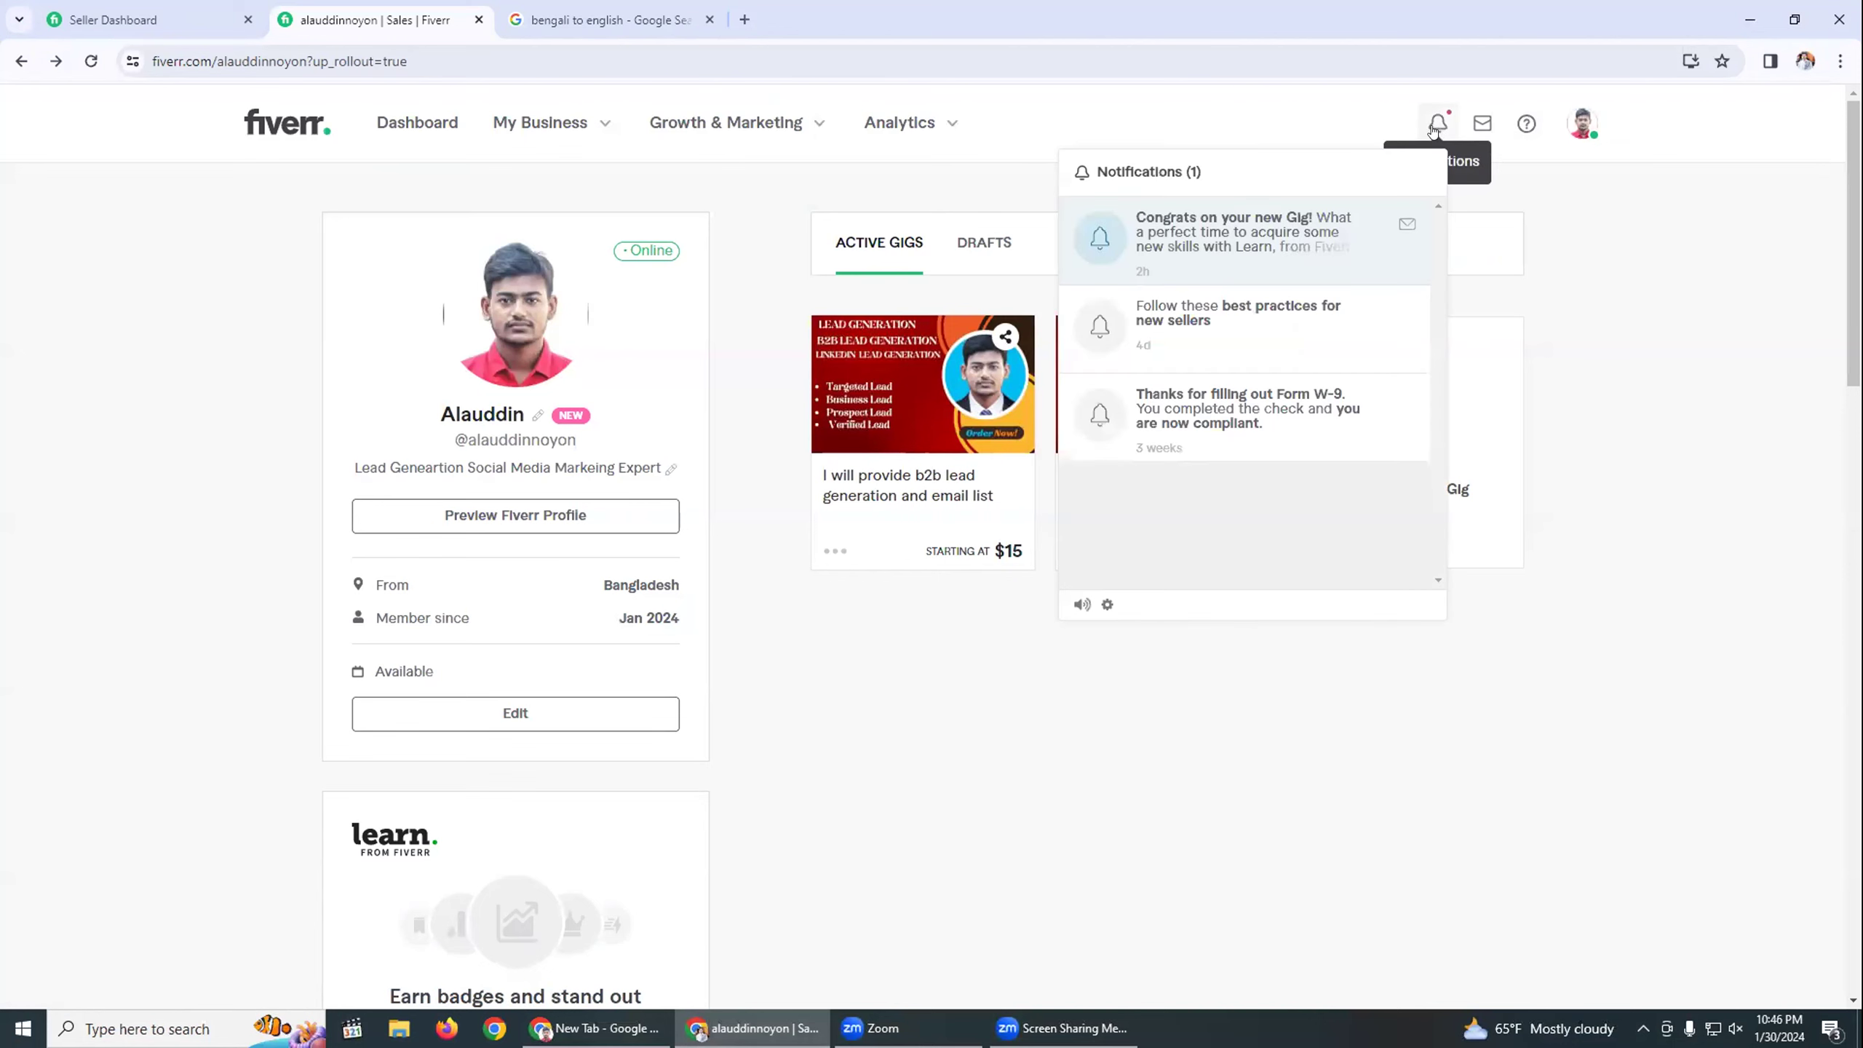
click(1407, 224)
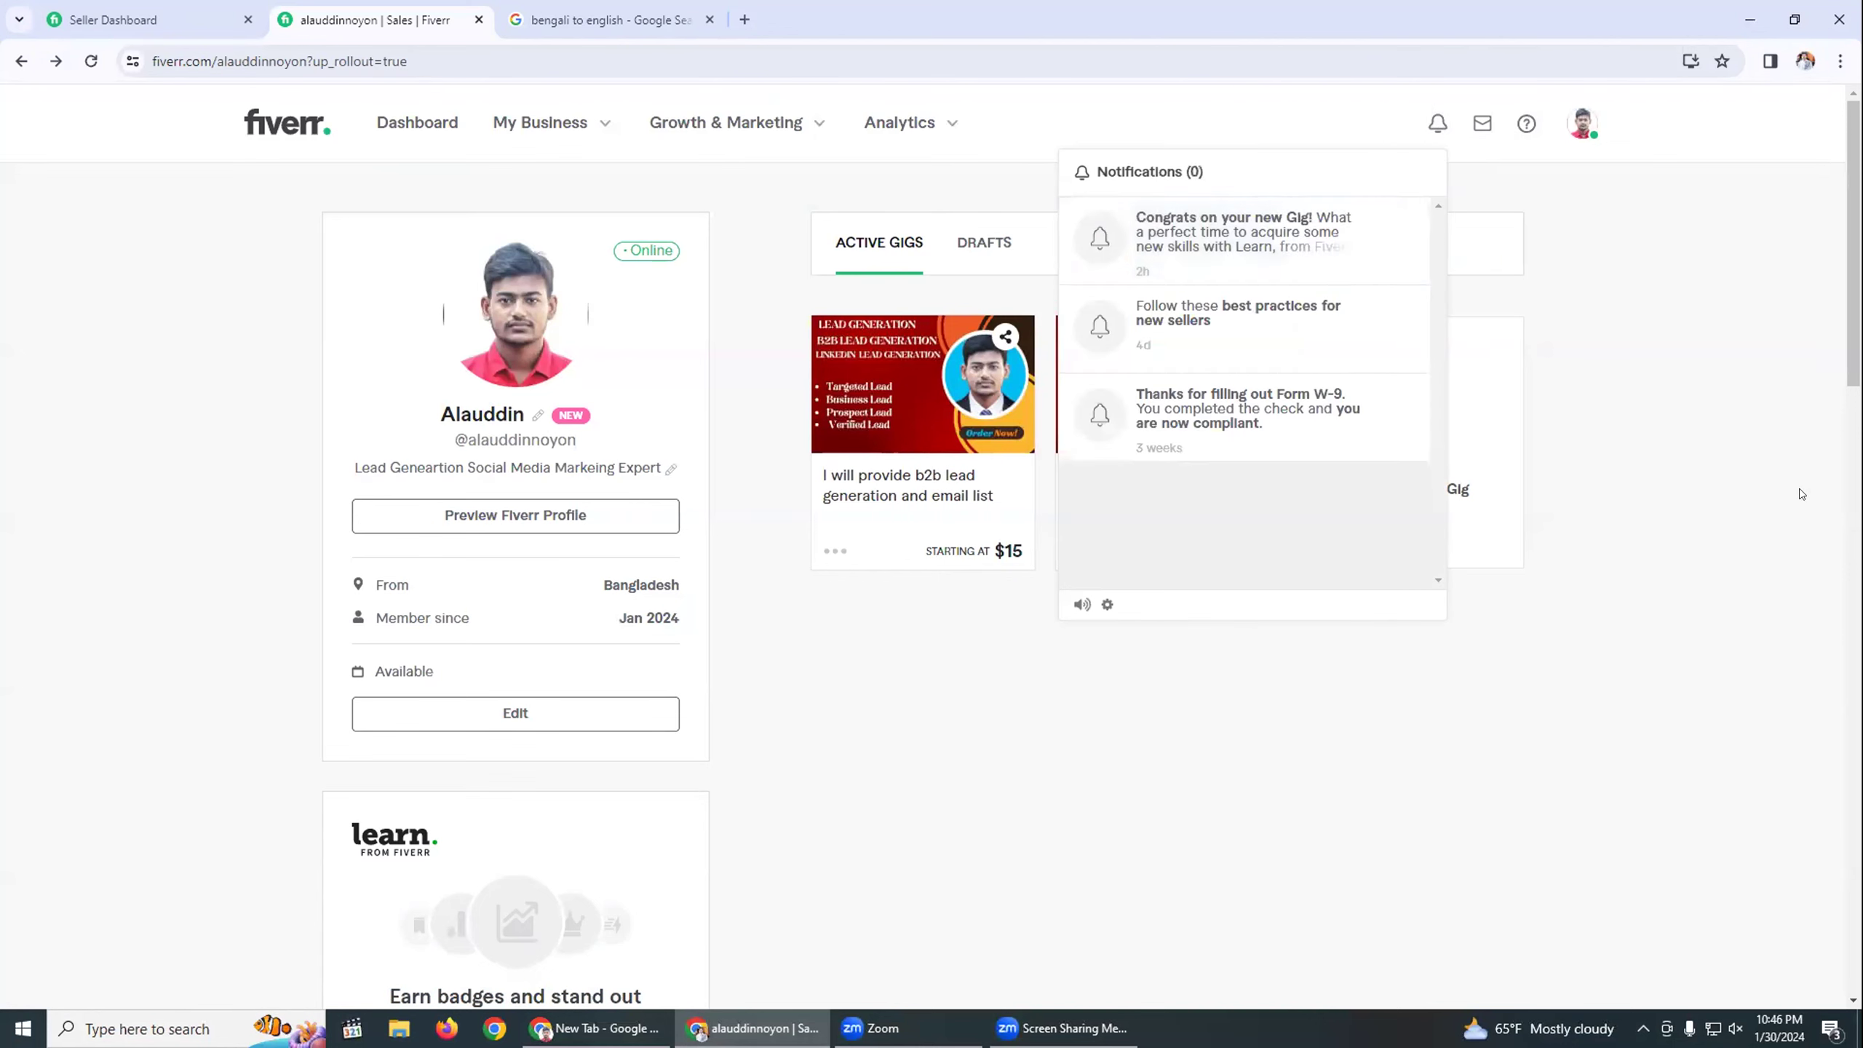
click(1827, 469)
click(539, 120)
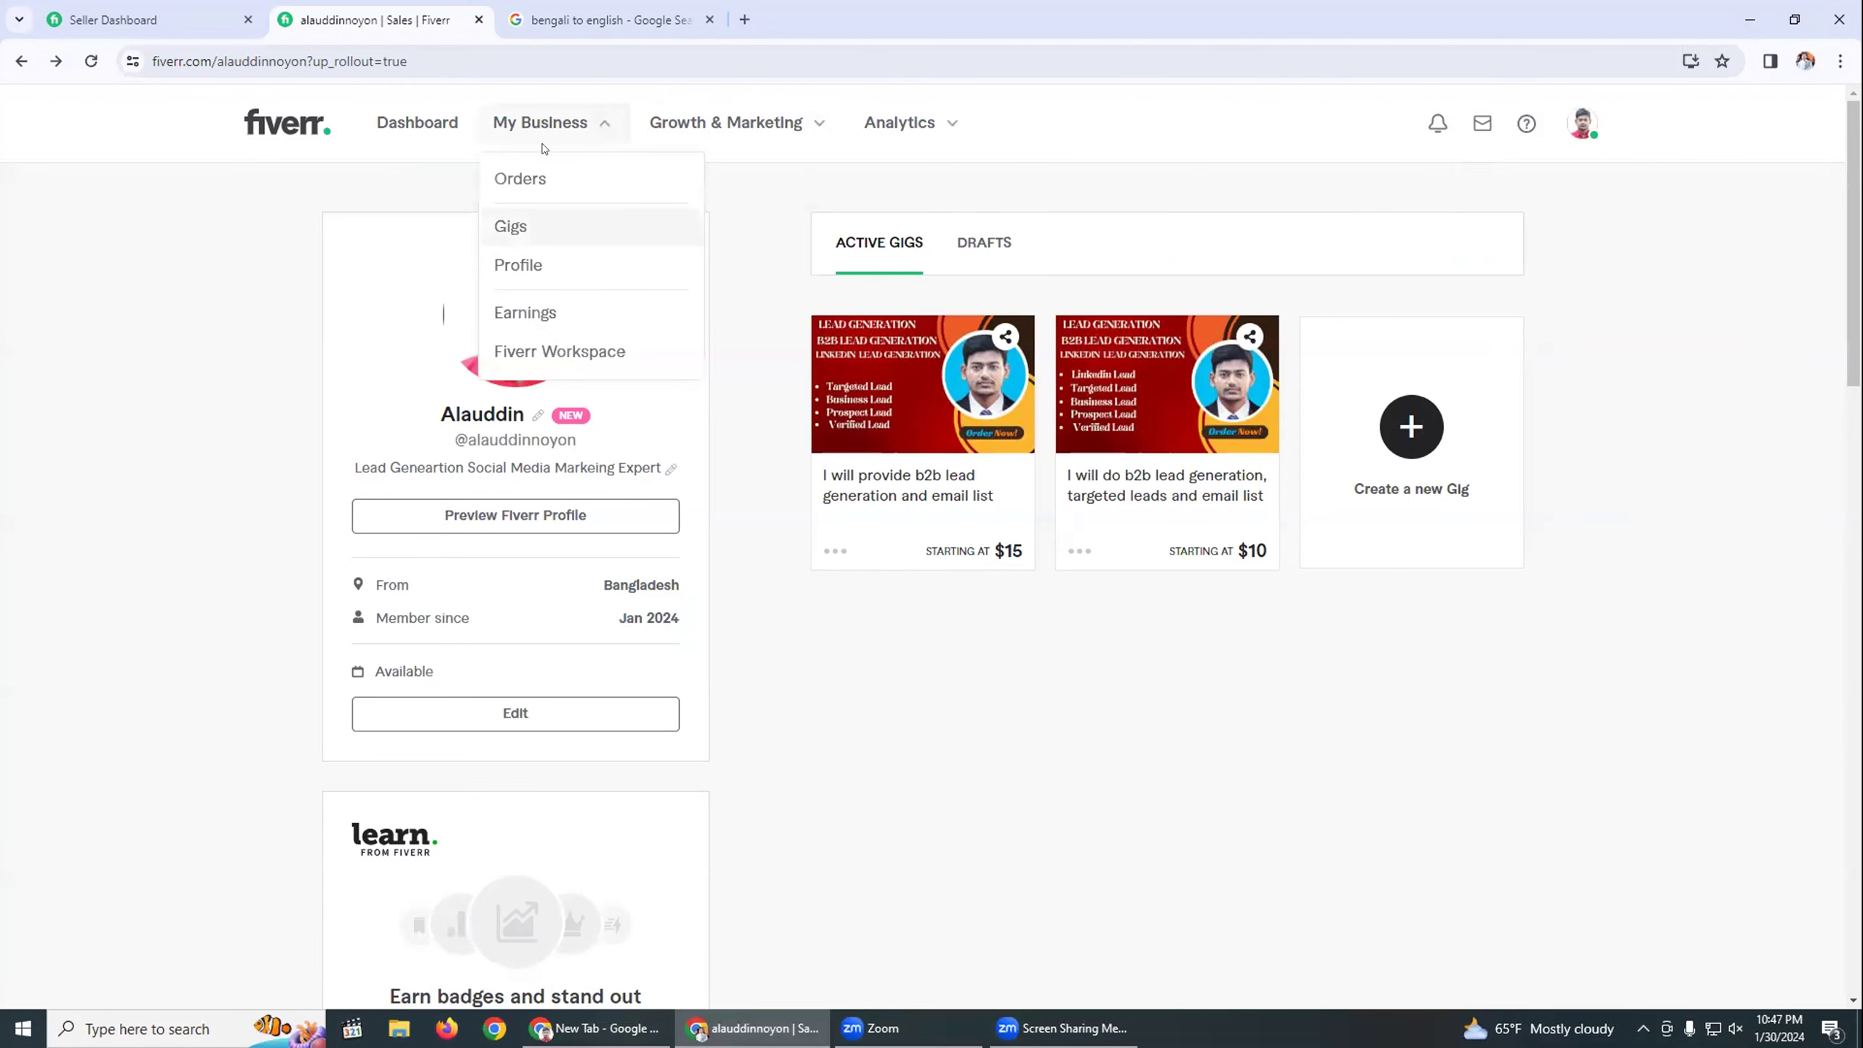
View the Gigs management list, dismiss the Congrats message, and return to the seller profile via the dashboard.
click(523, 227)
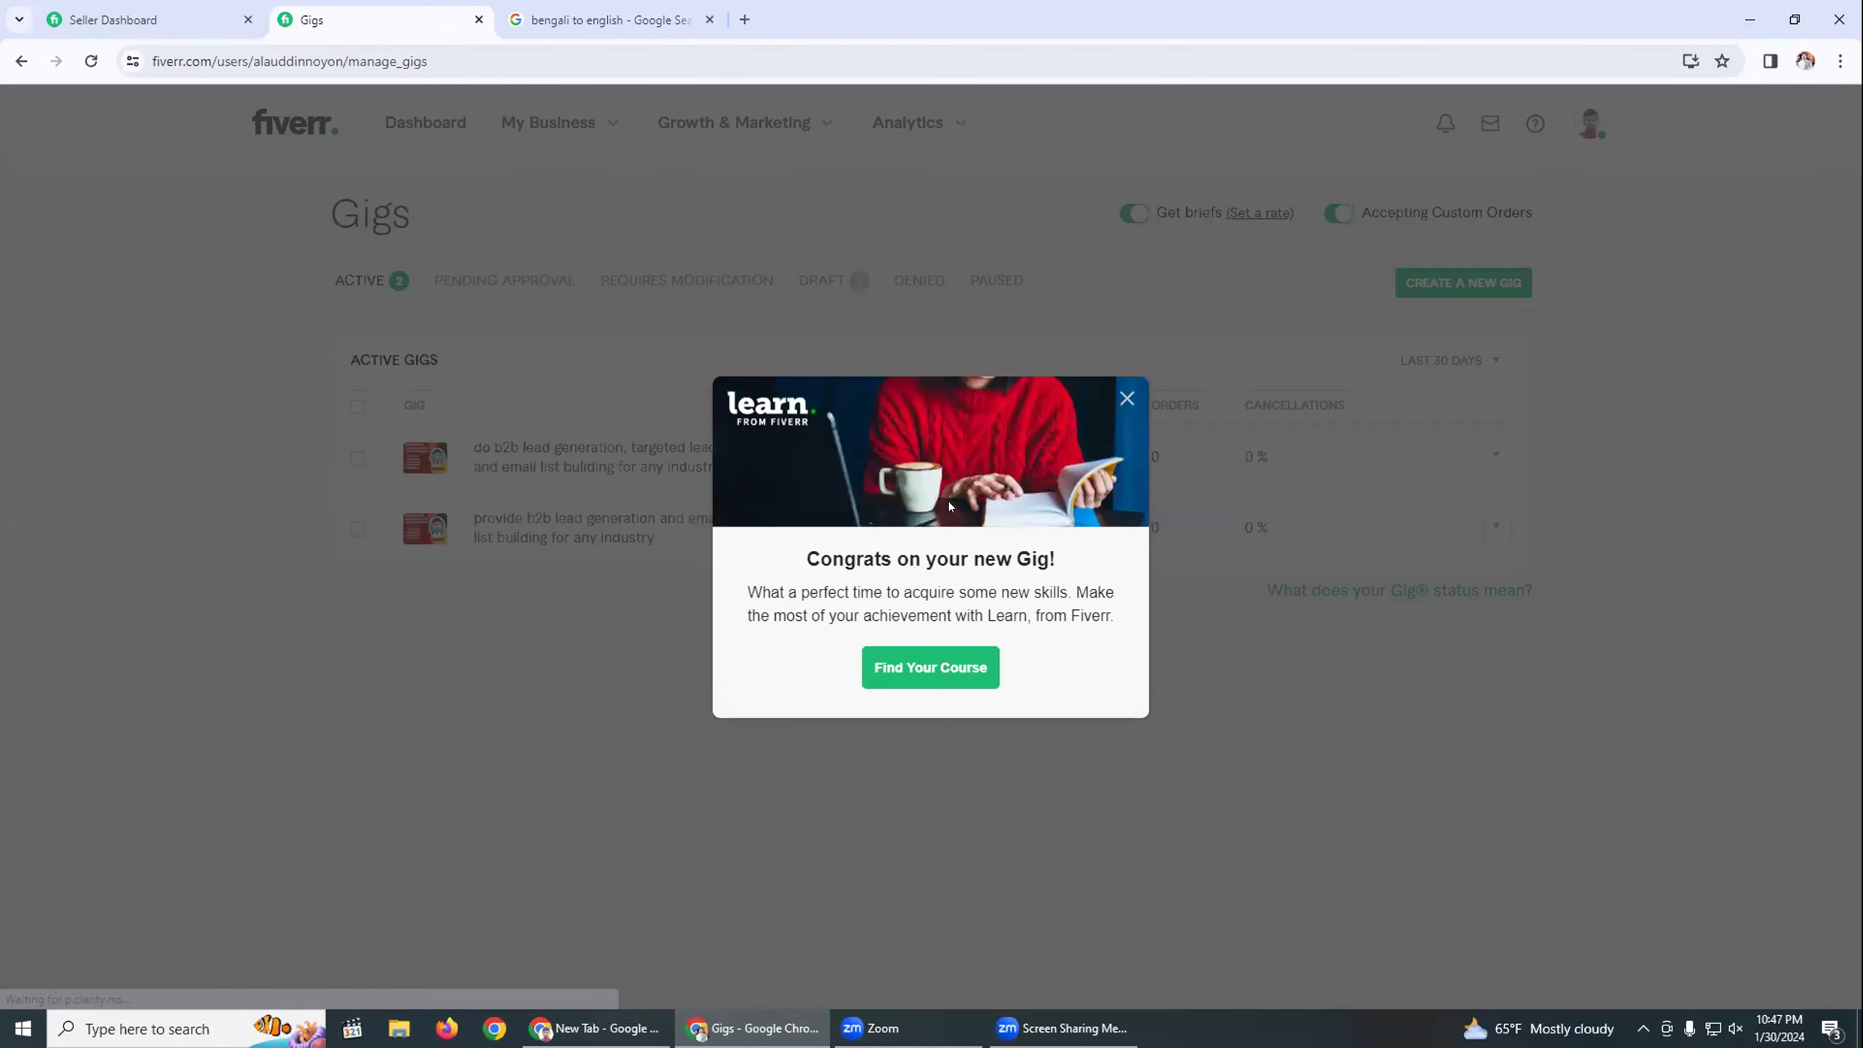
click(1124, 398)
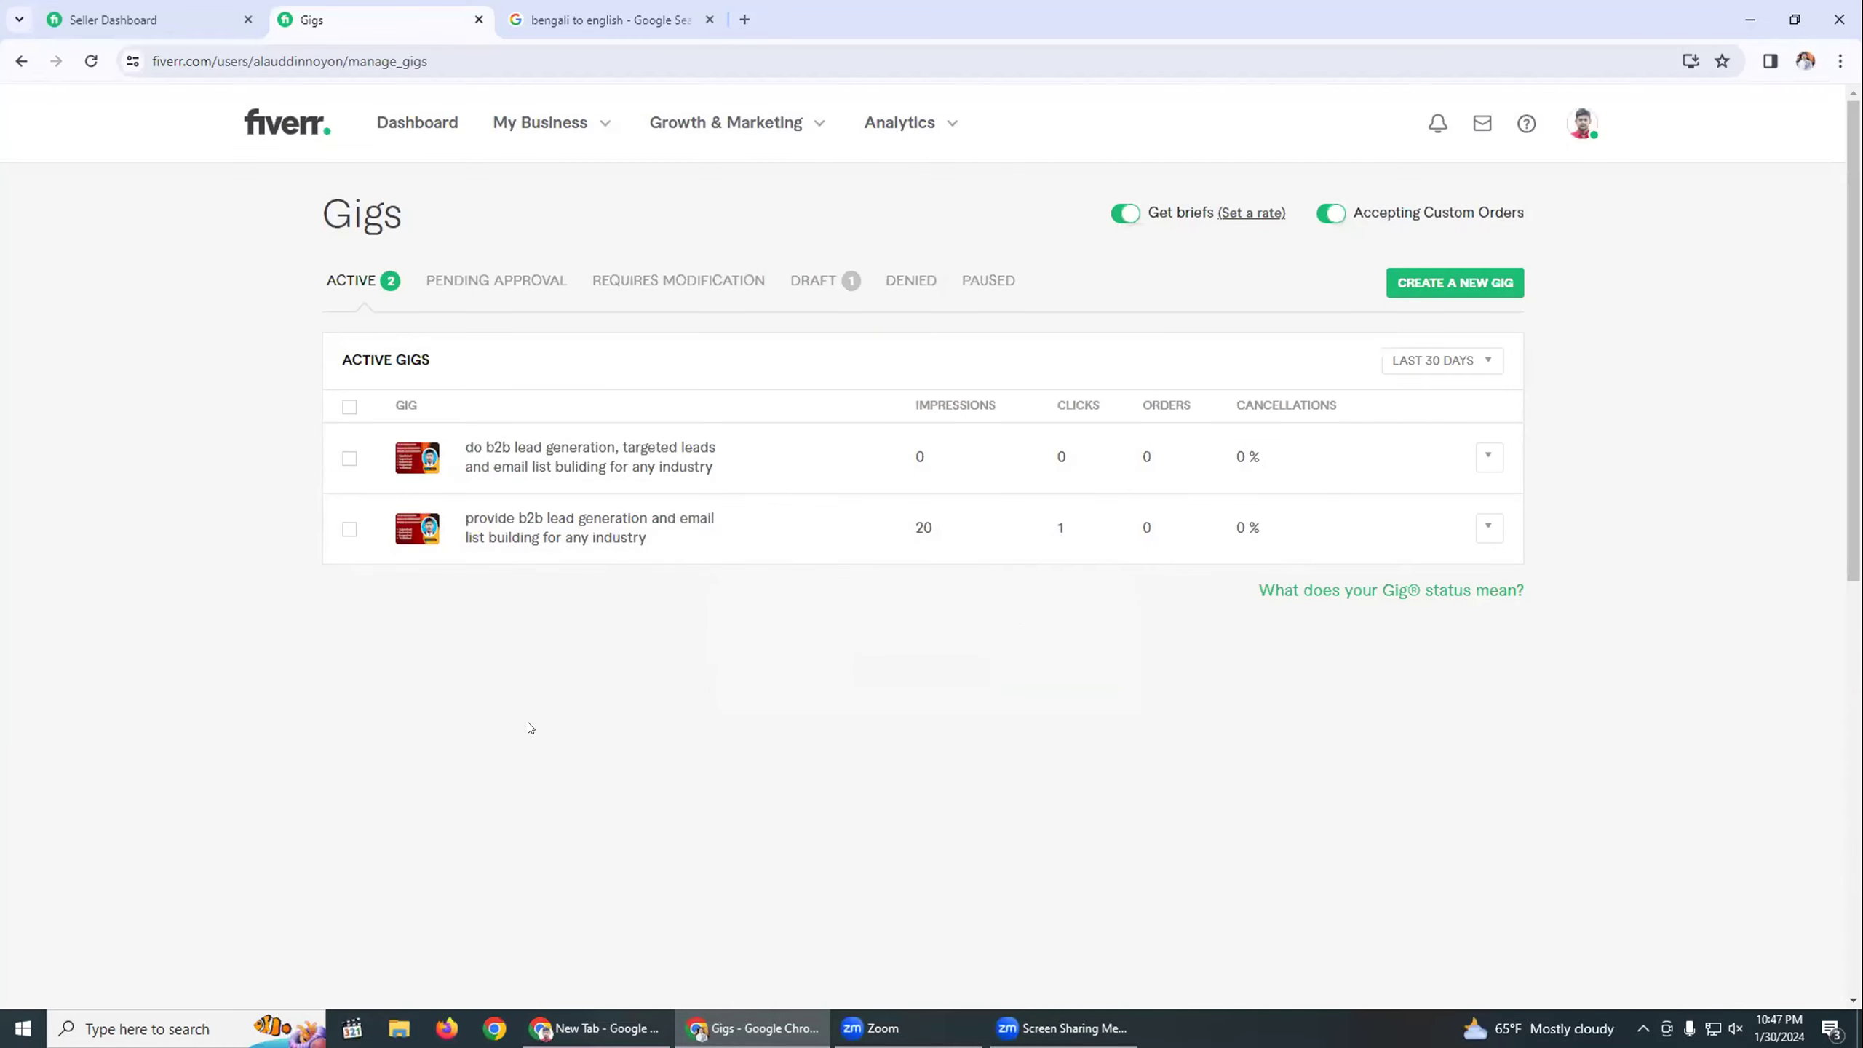
click(569, 21)
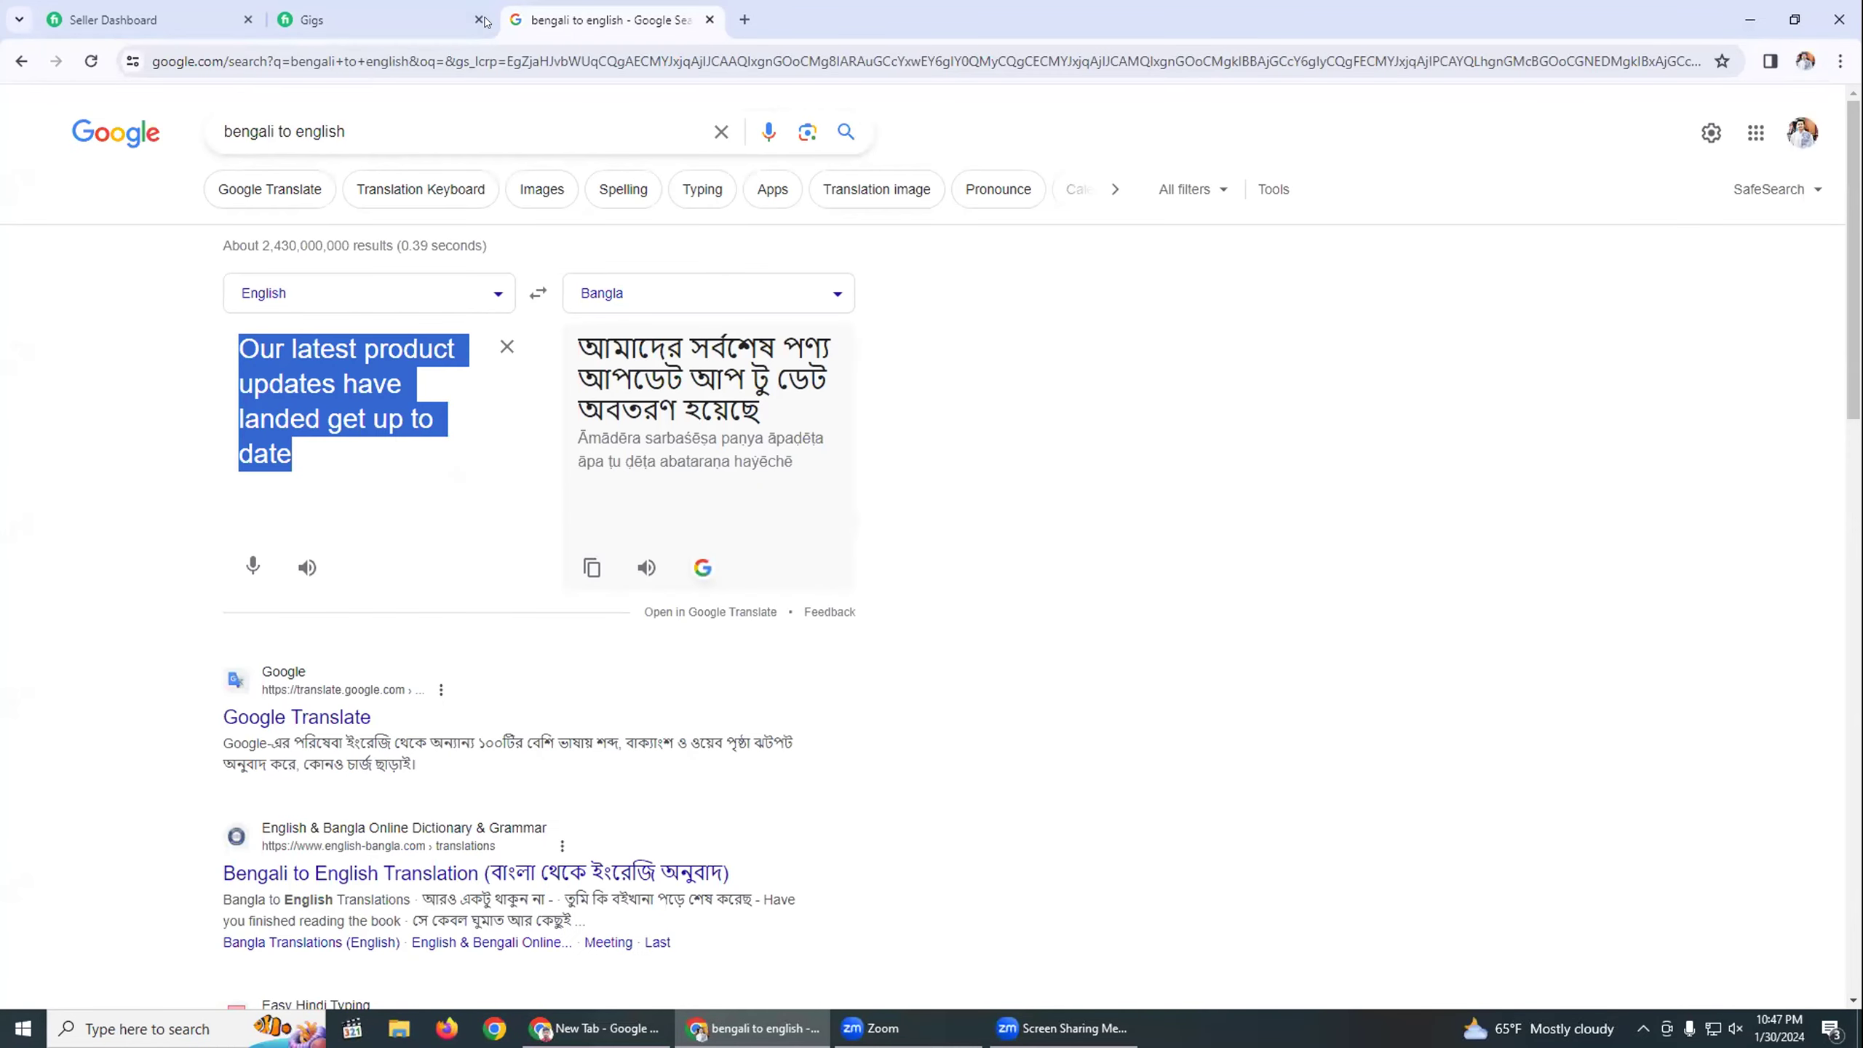
click(374, 19)
click(158, 20)
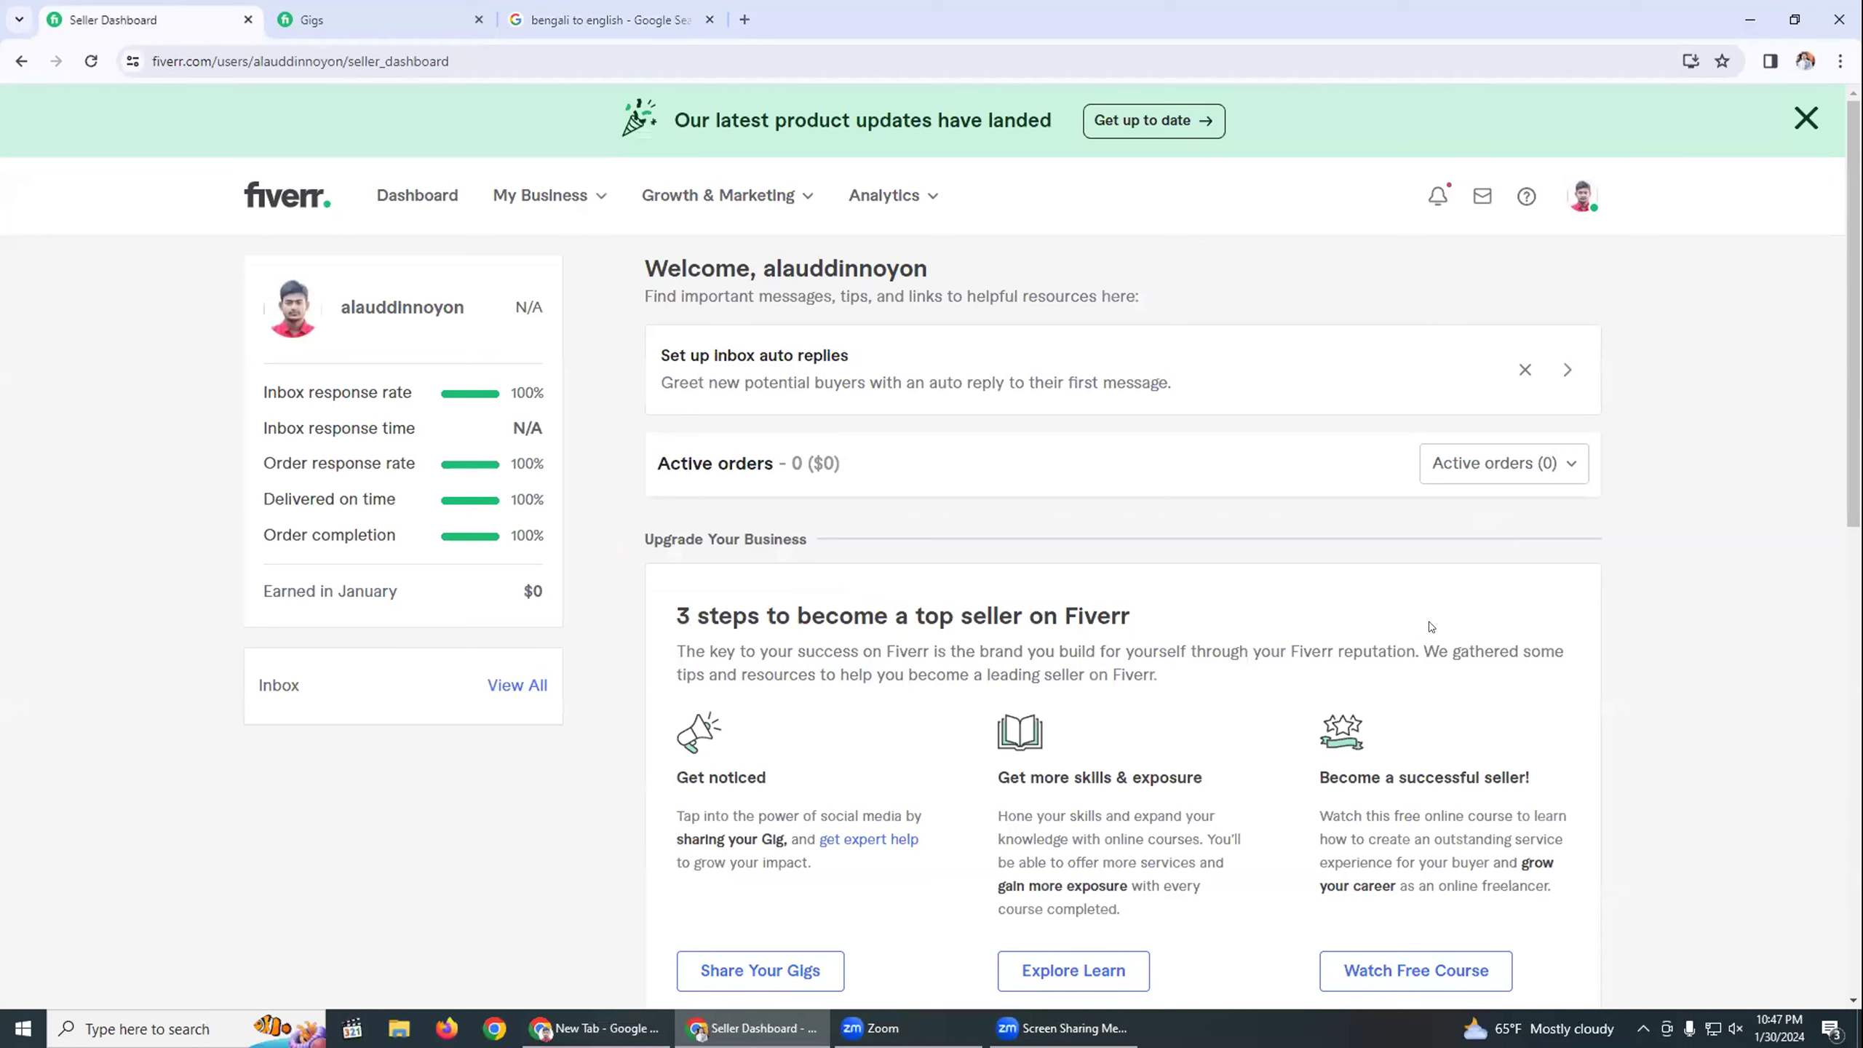
click(1580, 198)
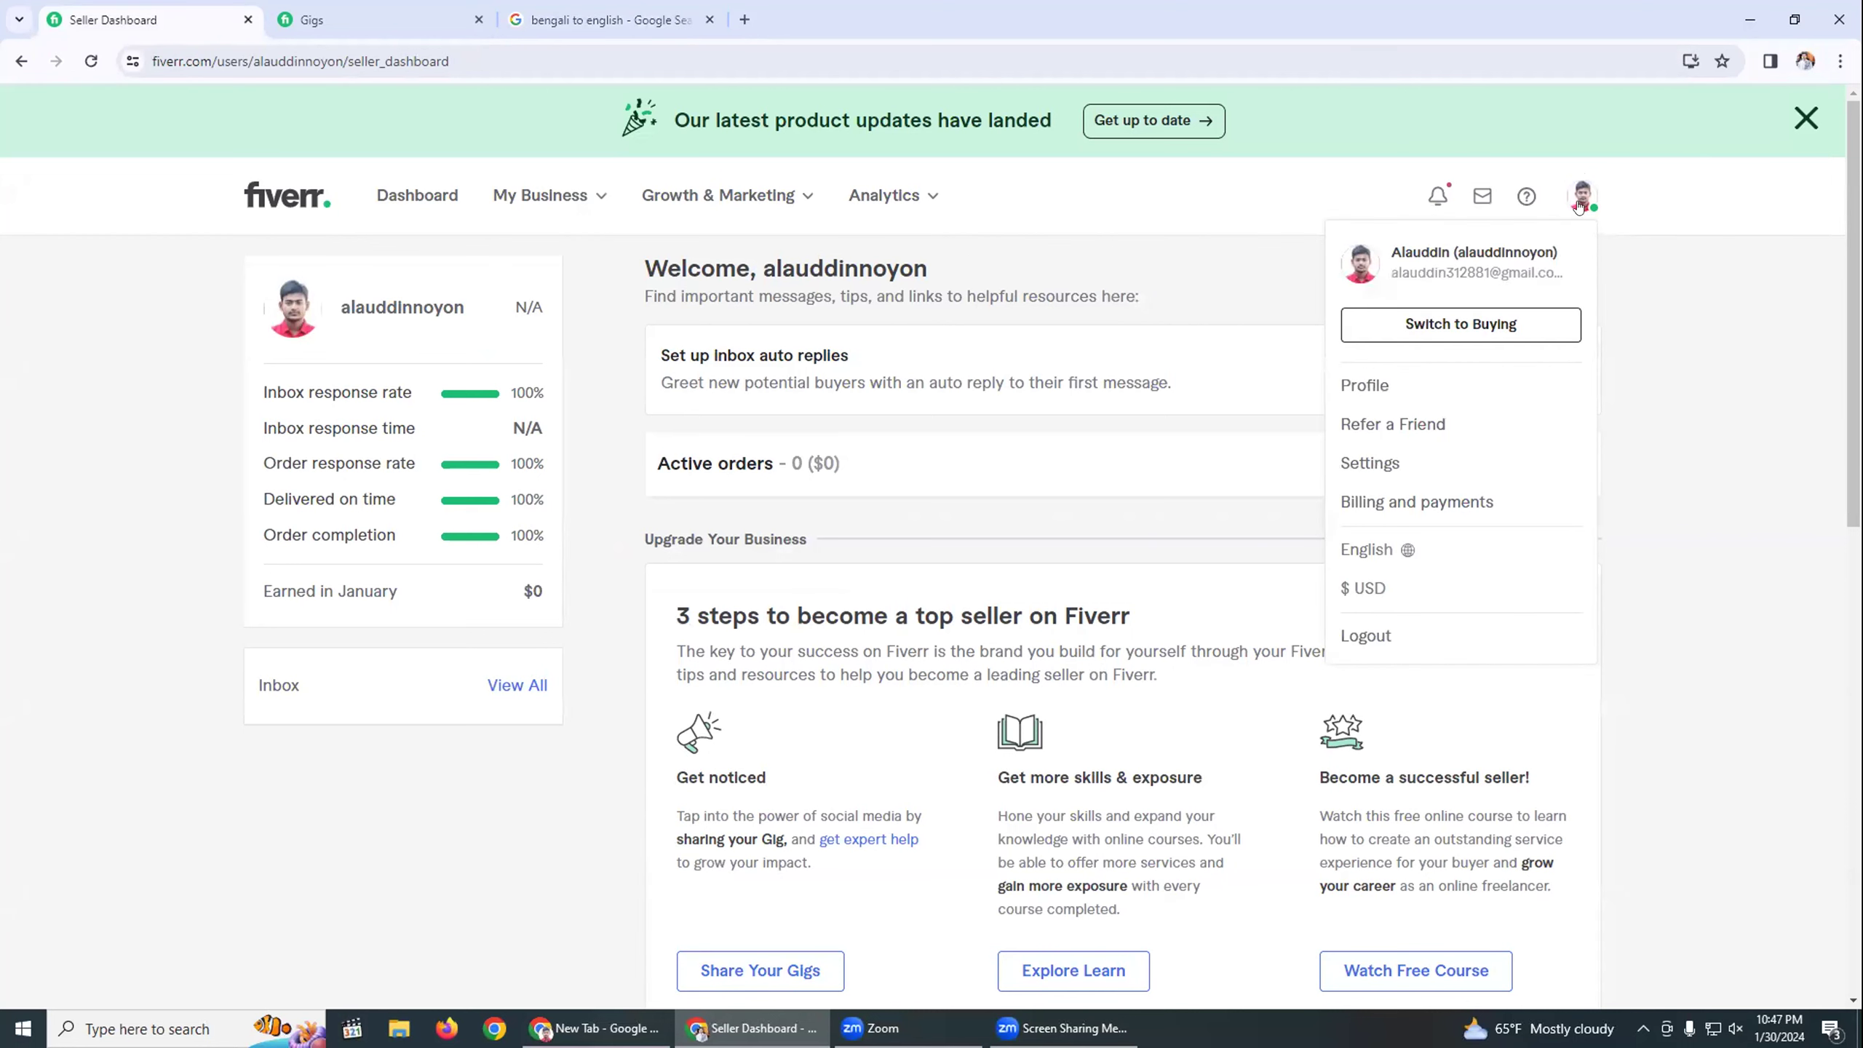
click(1347, 384)
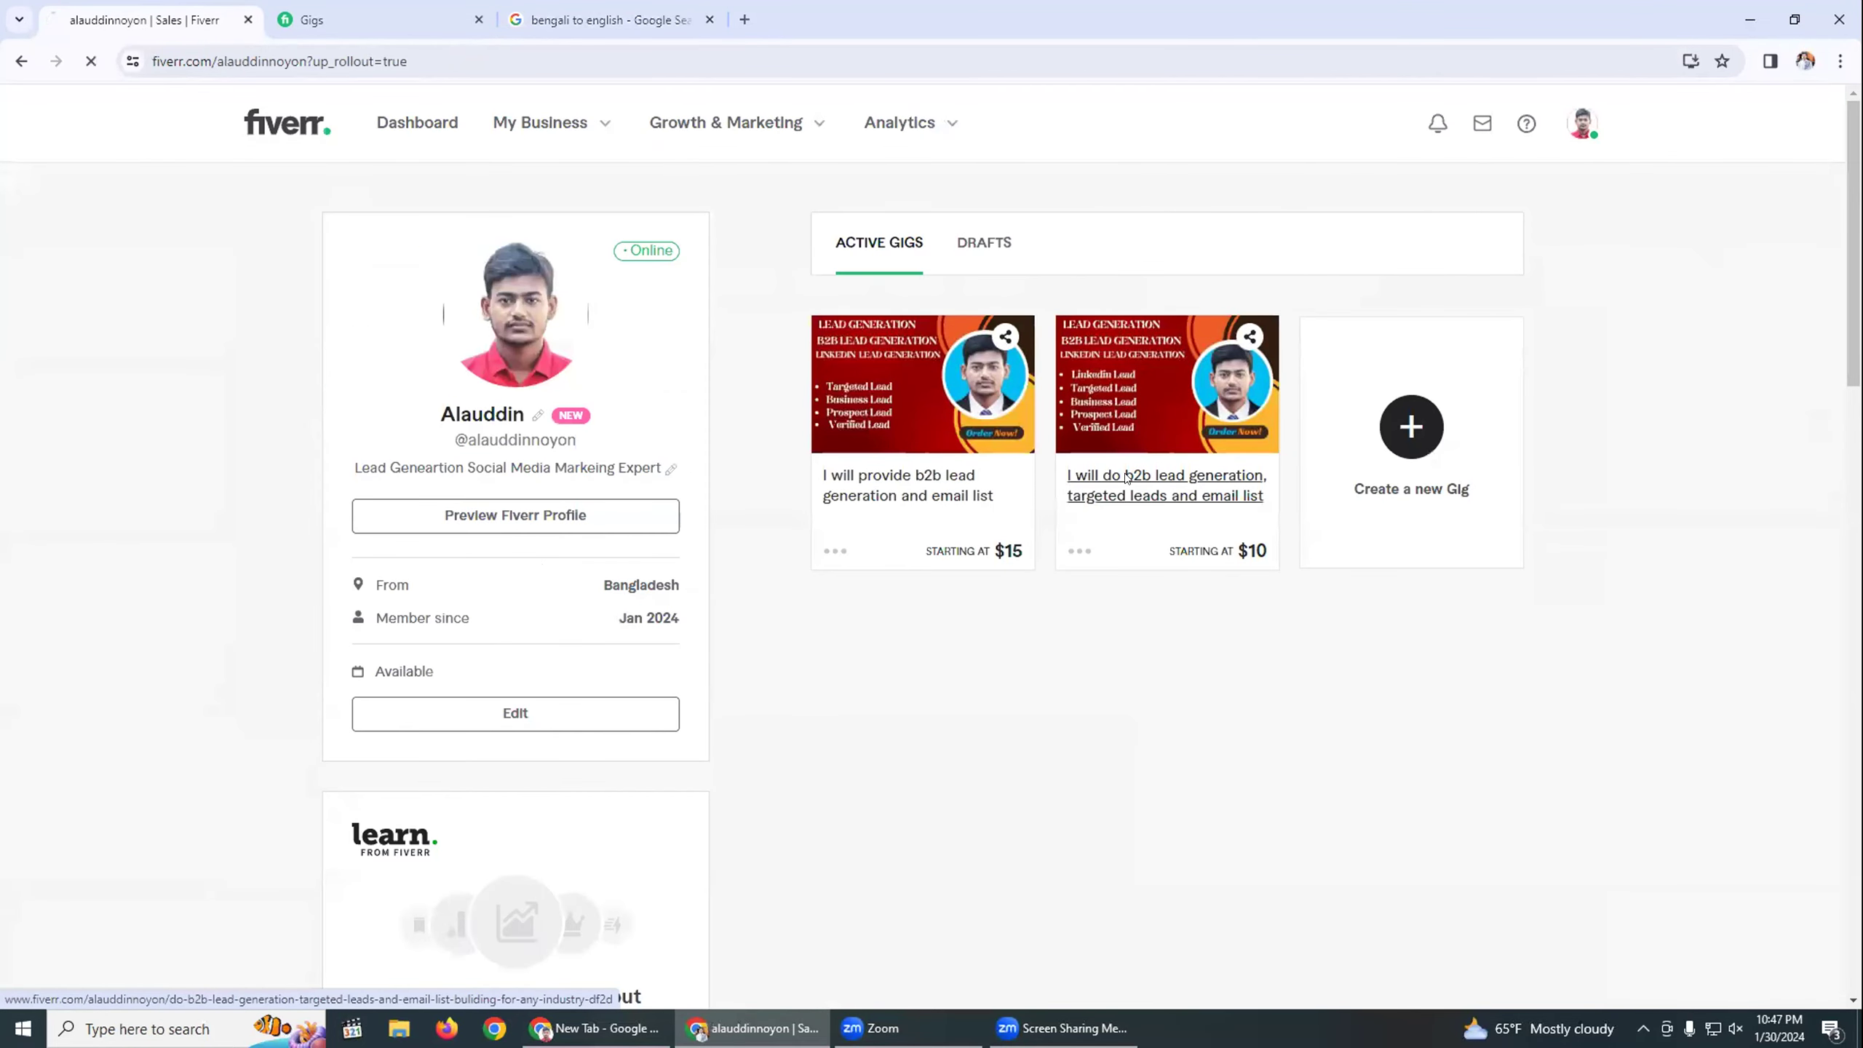
Open the b2b lead generation gig and scroll down to About this gig.
click(1128, 477)
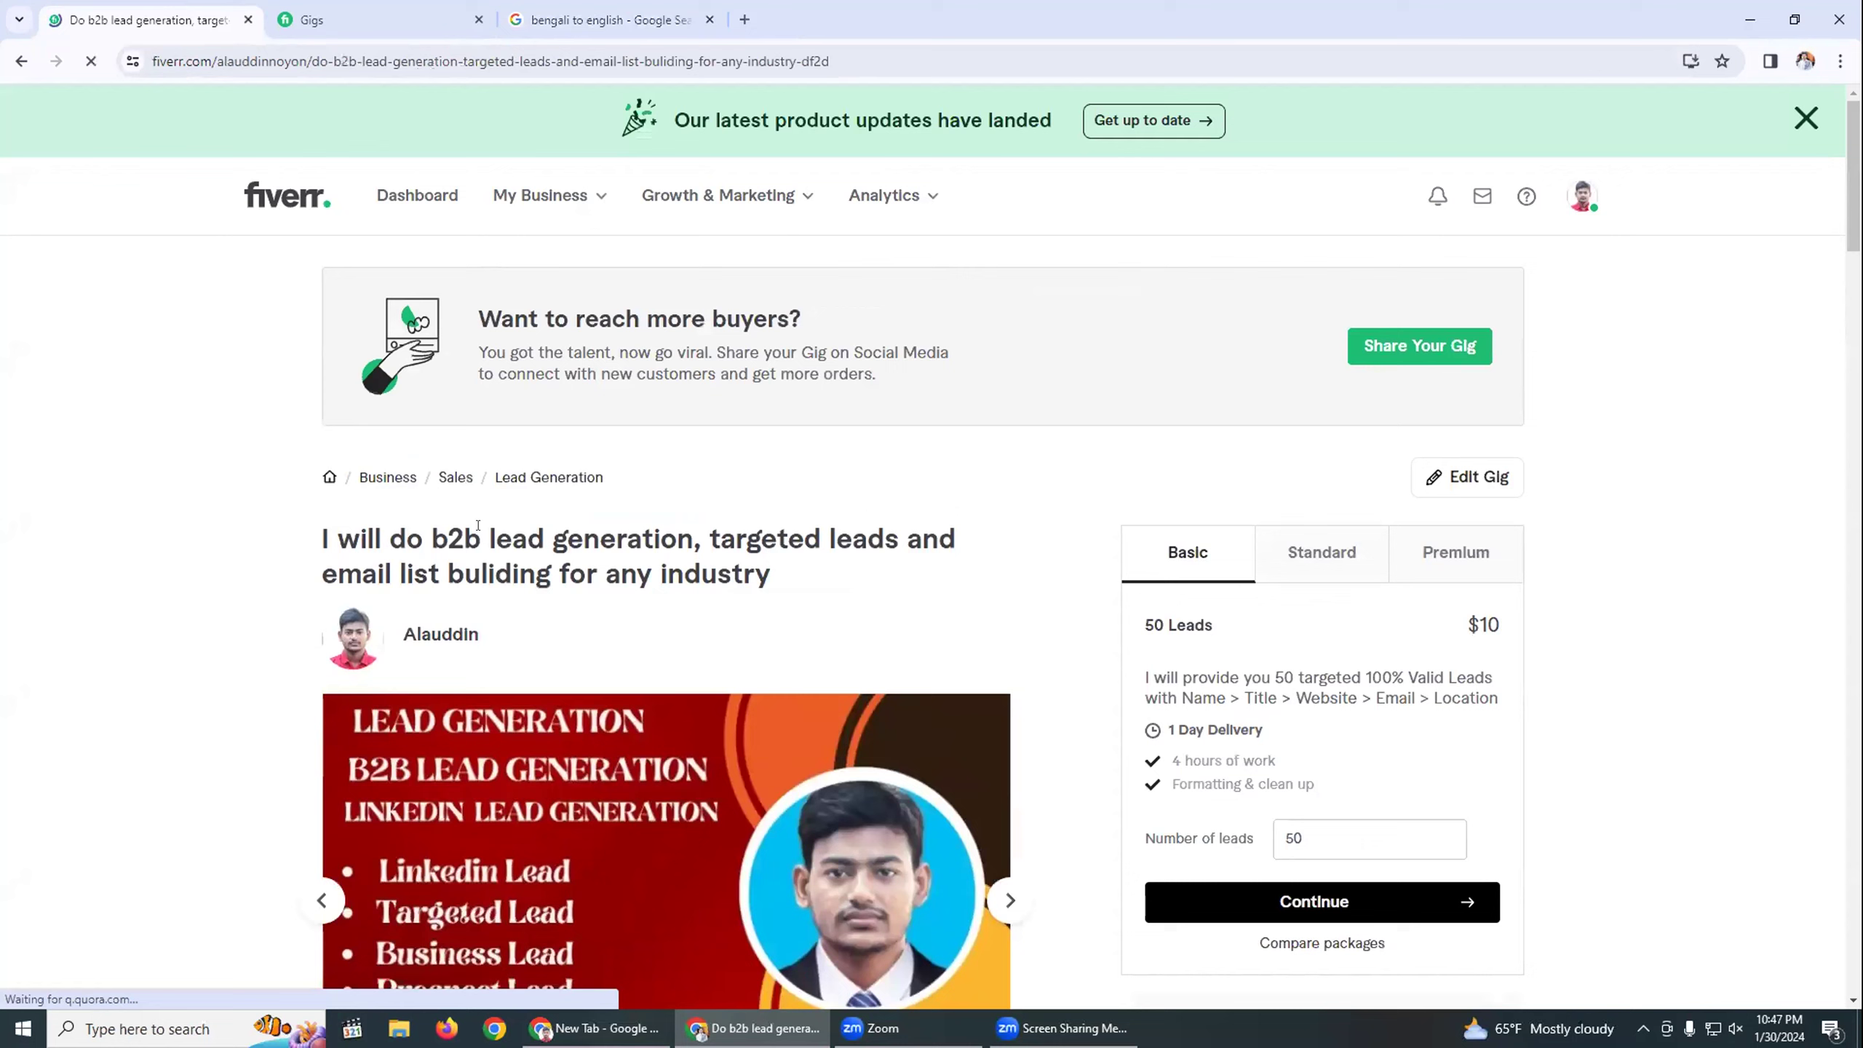
scroll(739, 535, down, 3)
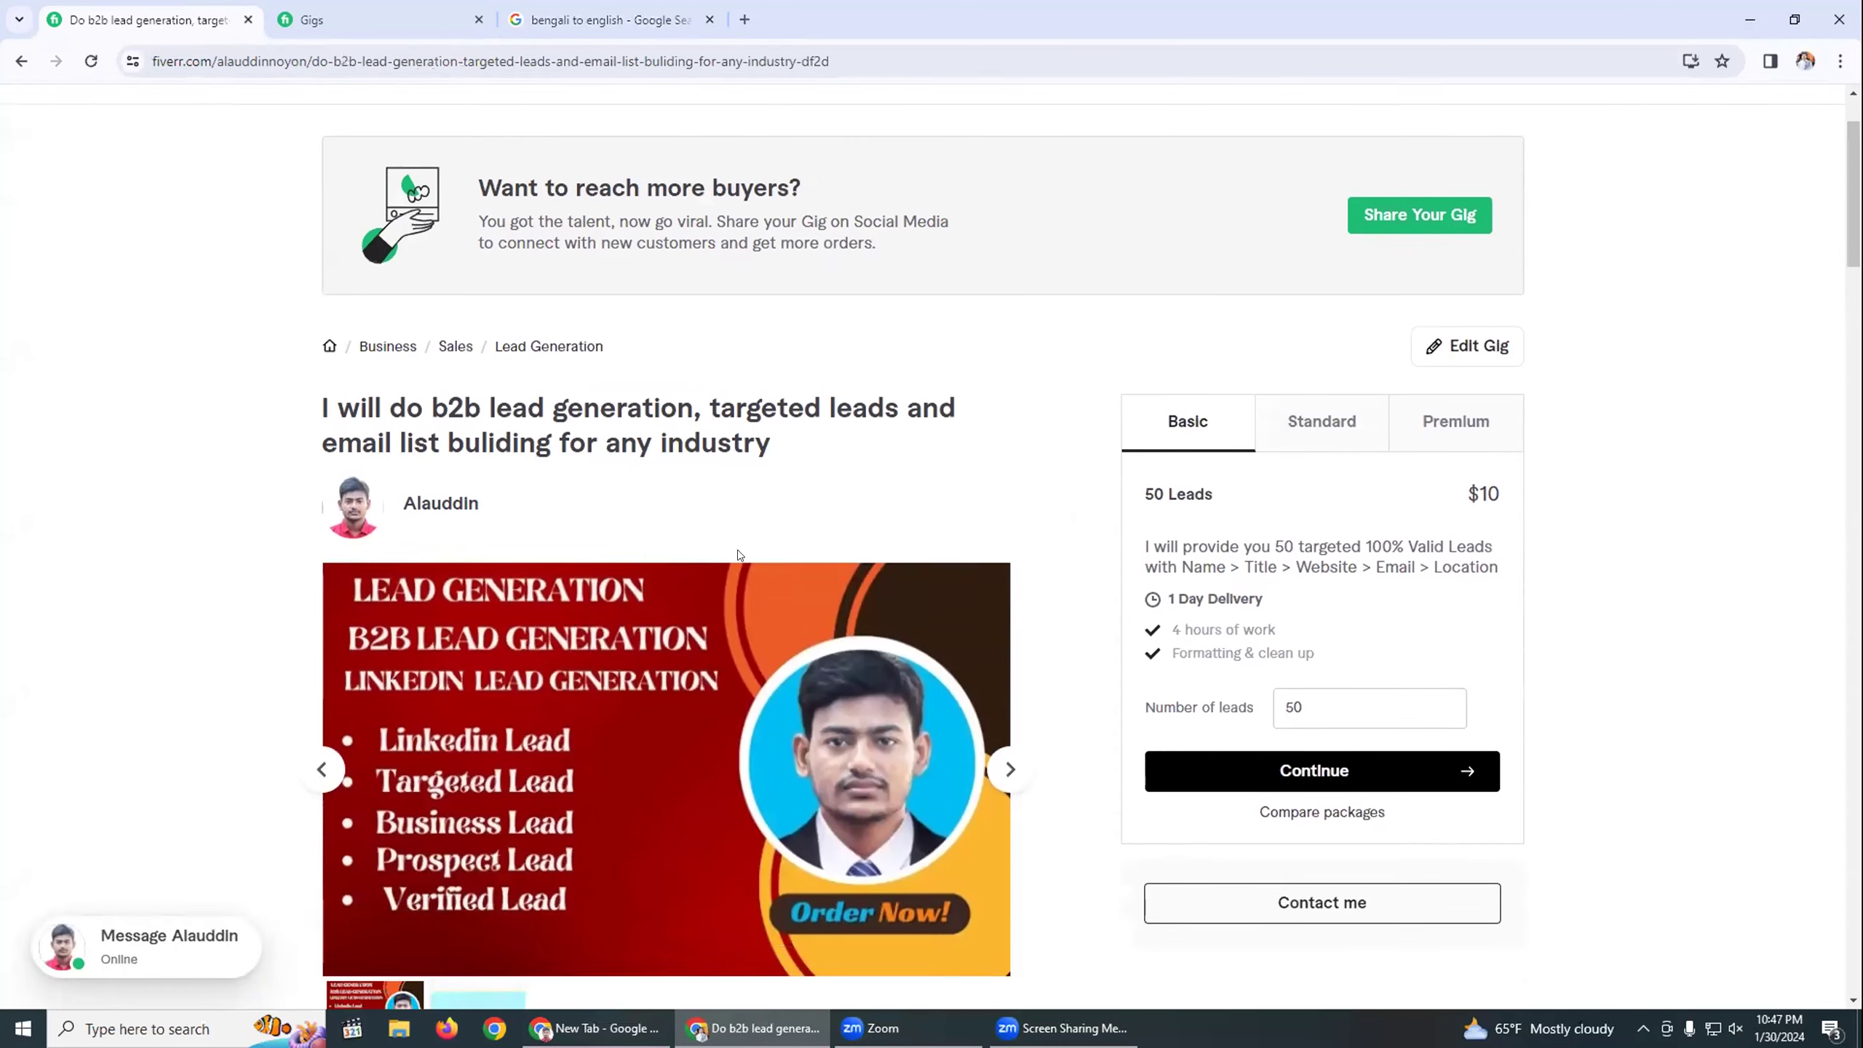
scroll(739, 536, down, 3)
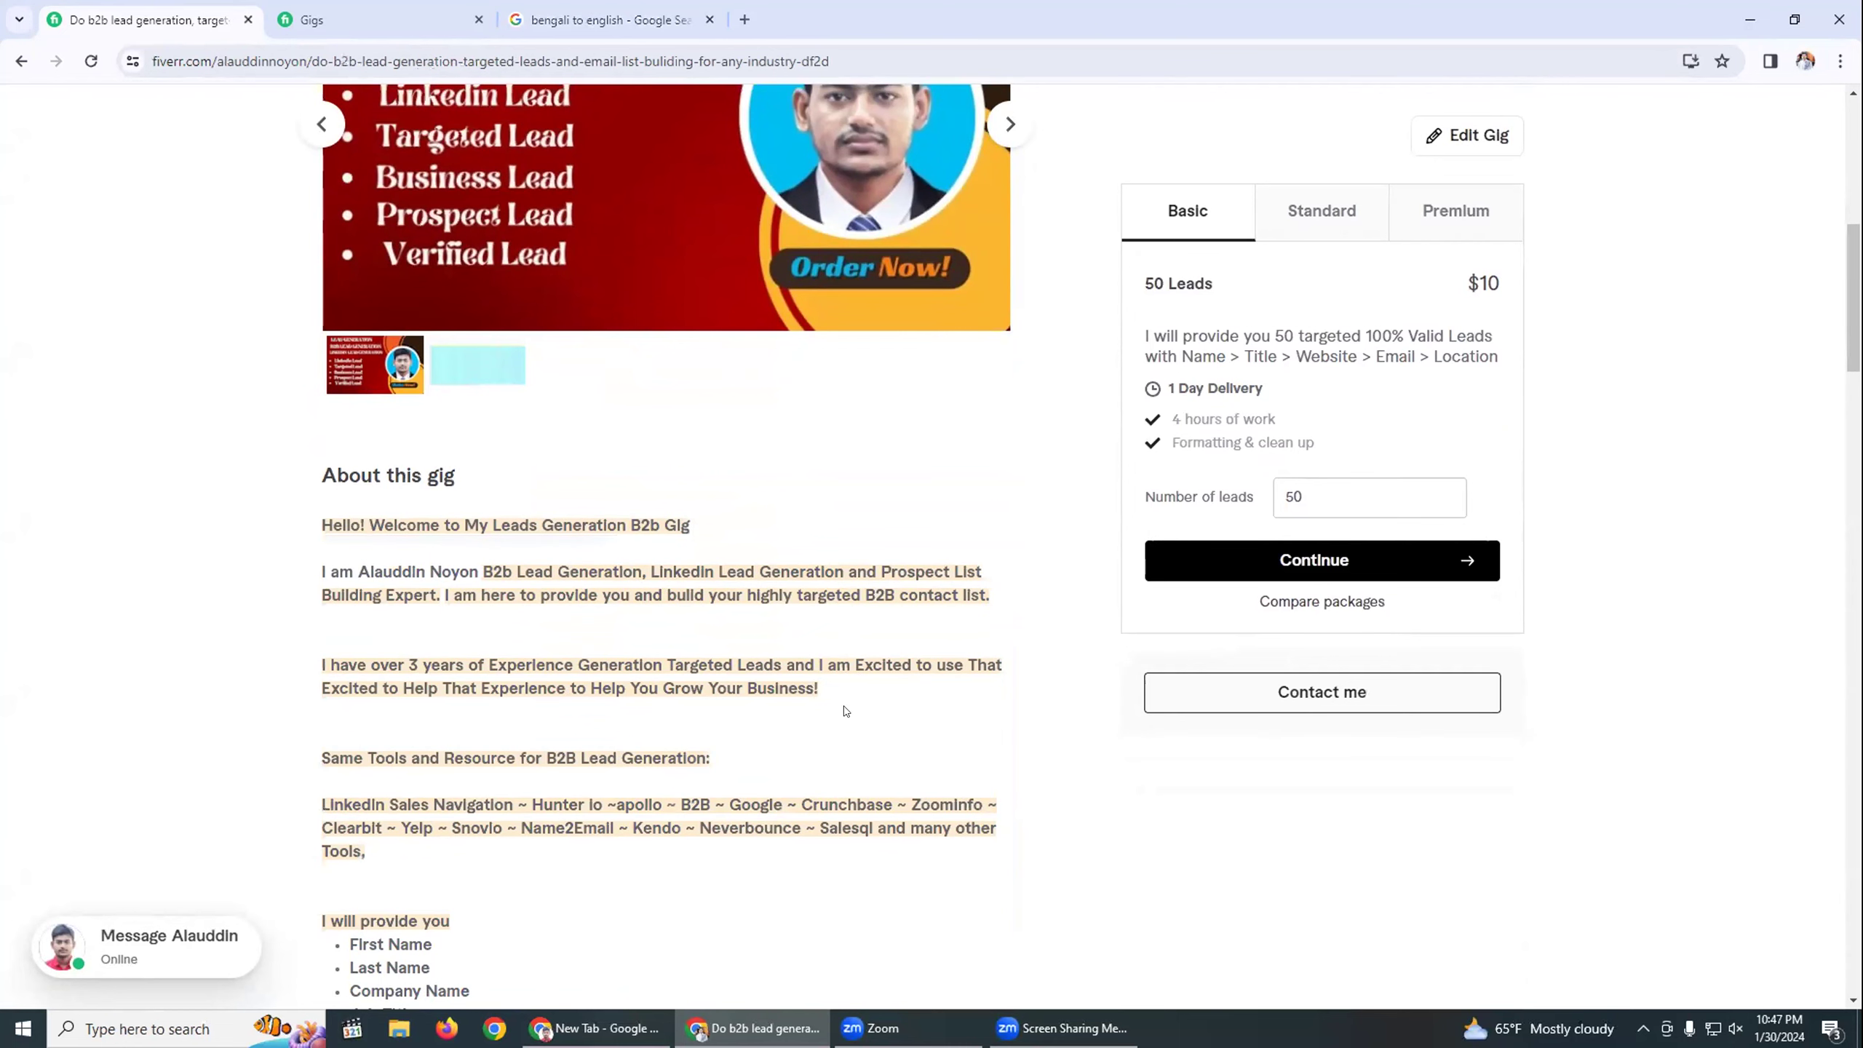
scroll(505, 738, down, 3)
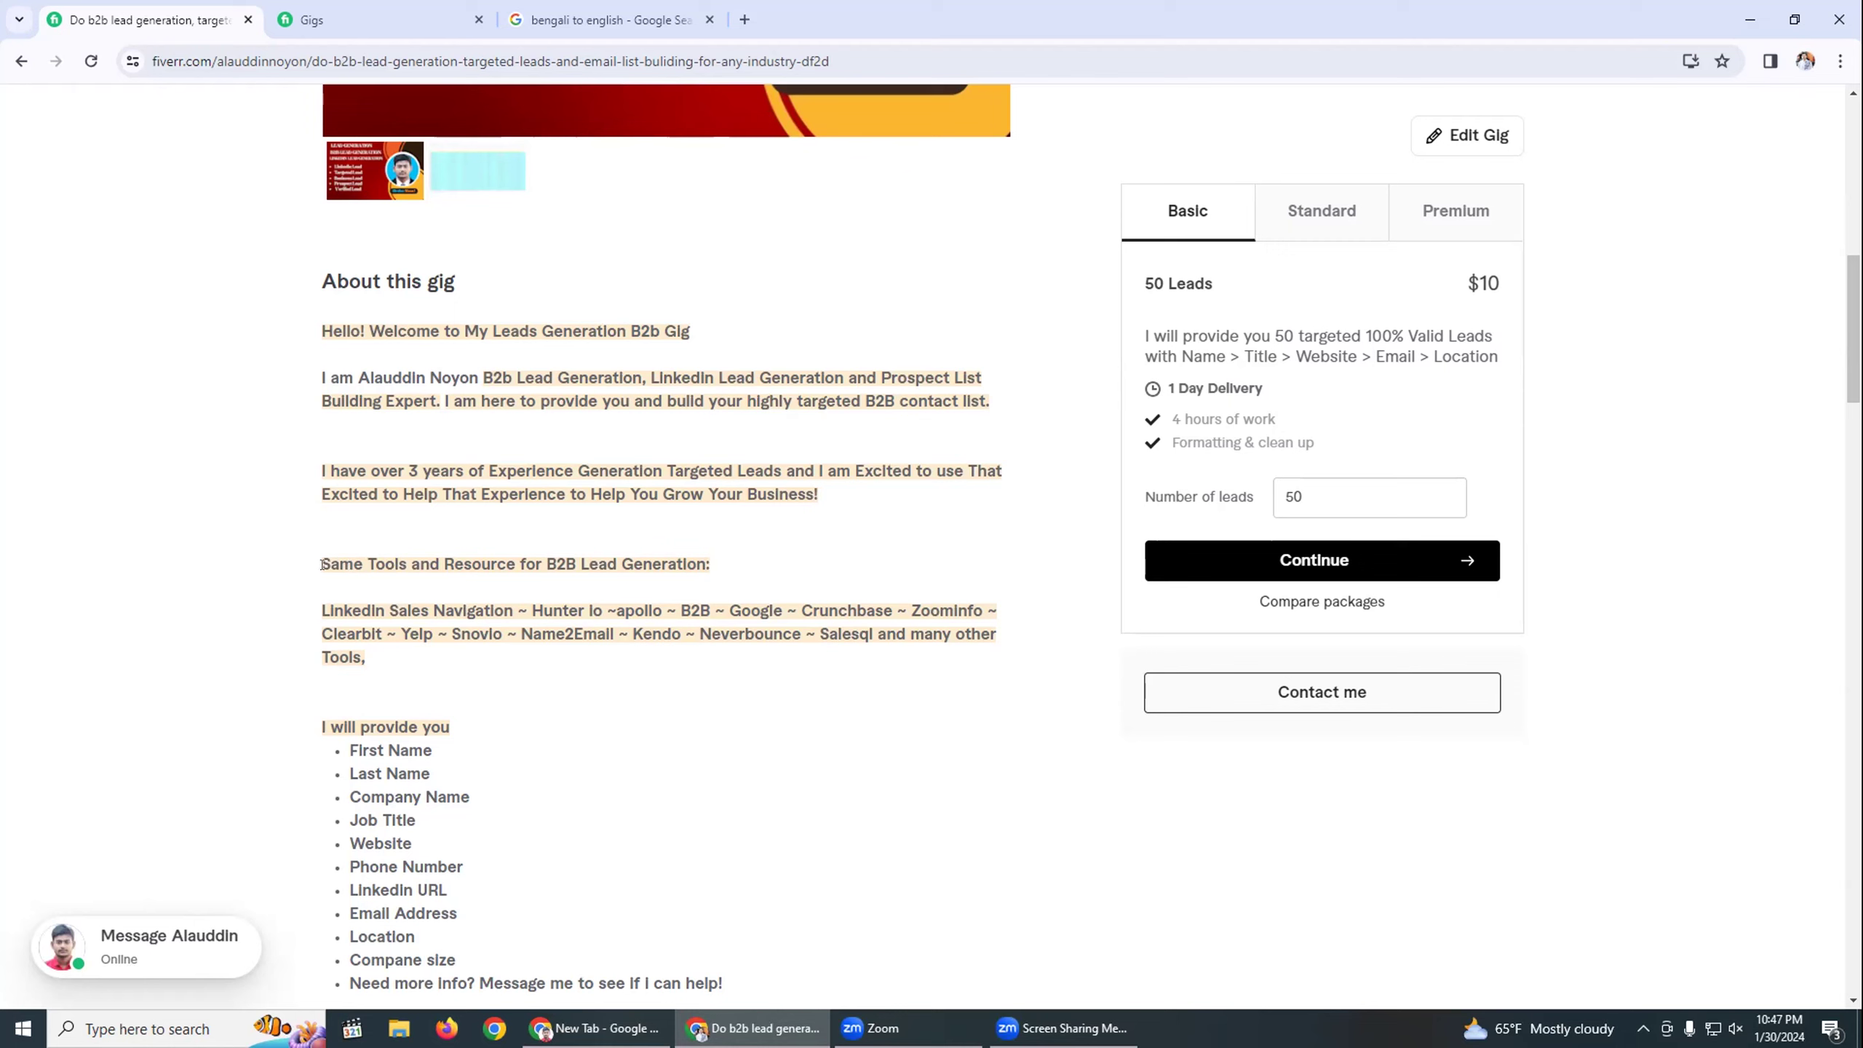
Select the LinkedIn Sales Navigation tools paragraph and read further down the description.
drag(323, 563, 357, 555)
drag(320, 611, 365, 658)
click(629, 661)
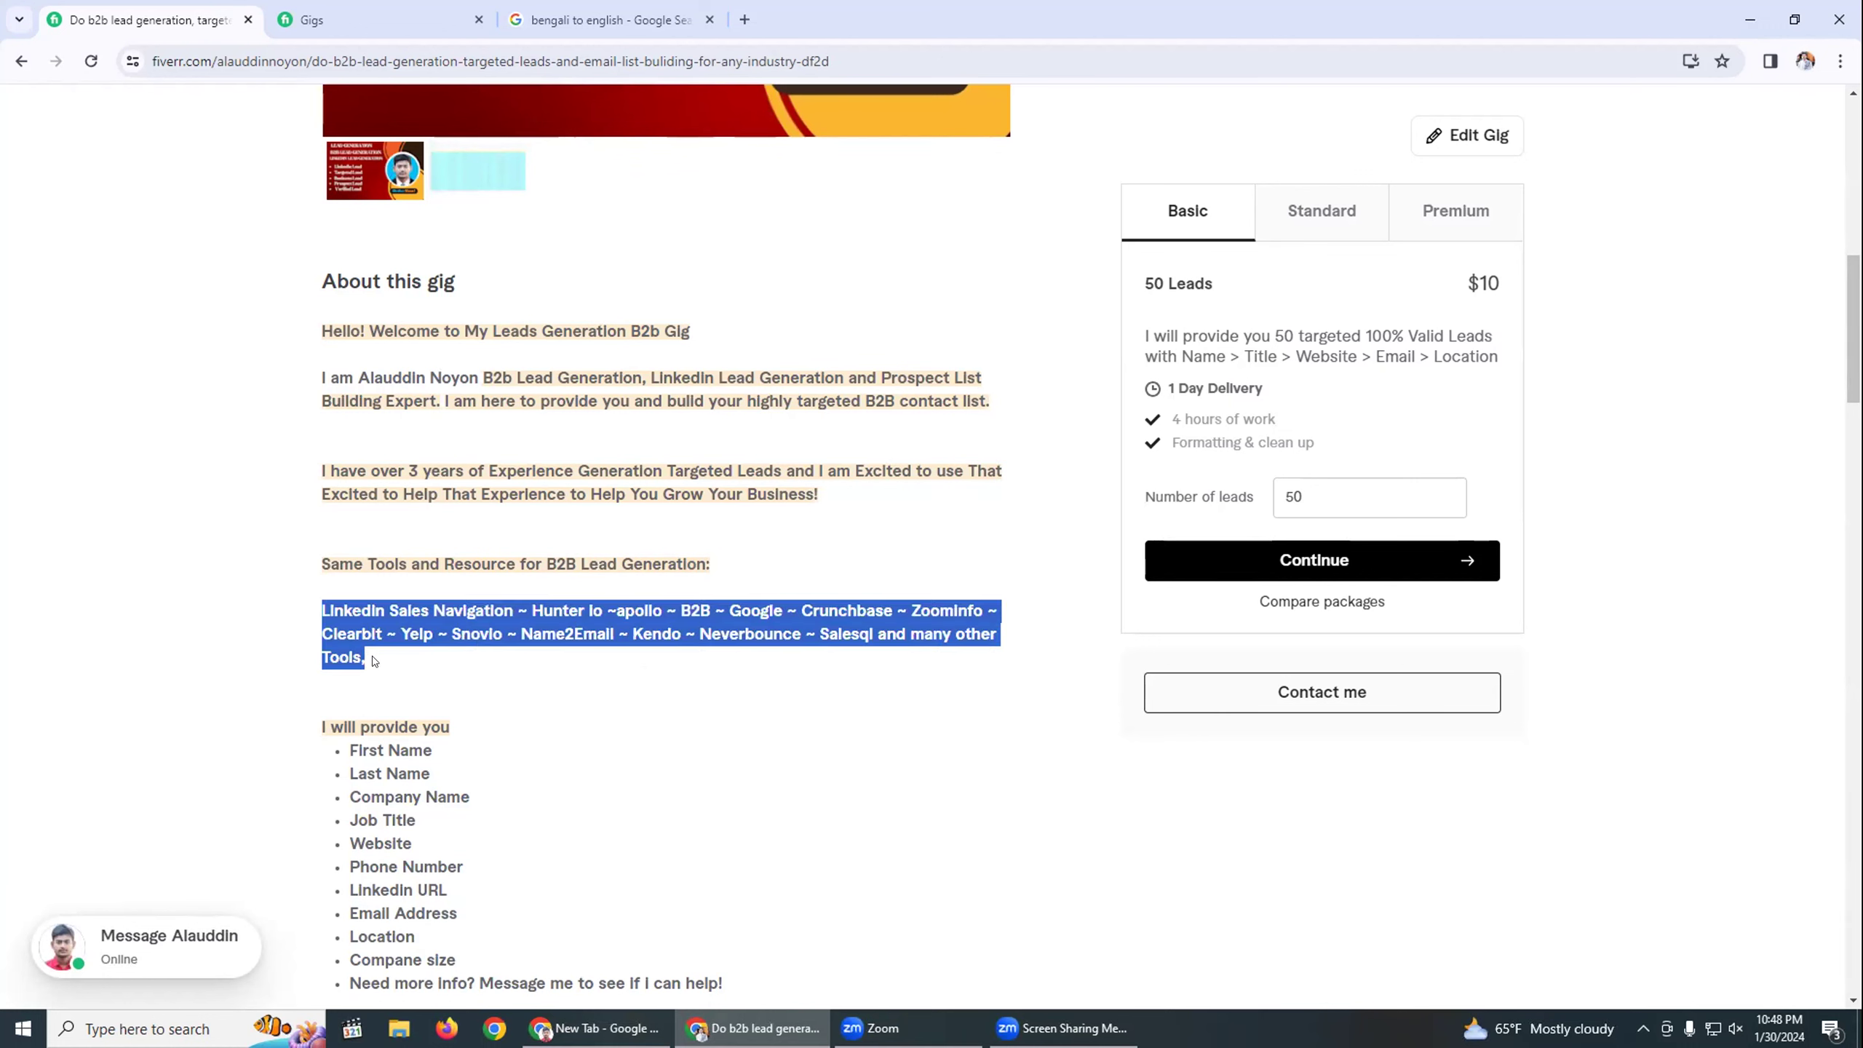
click(416, 558)
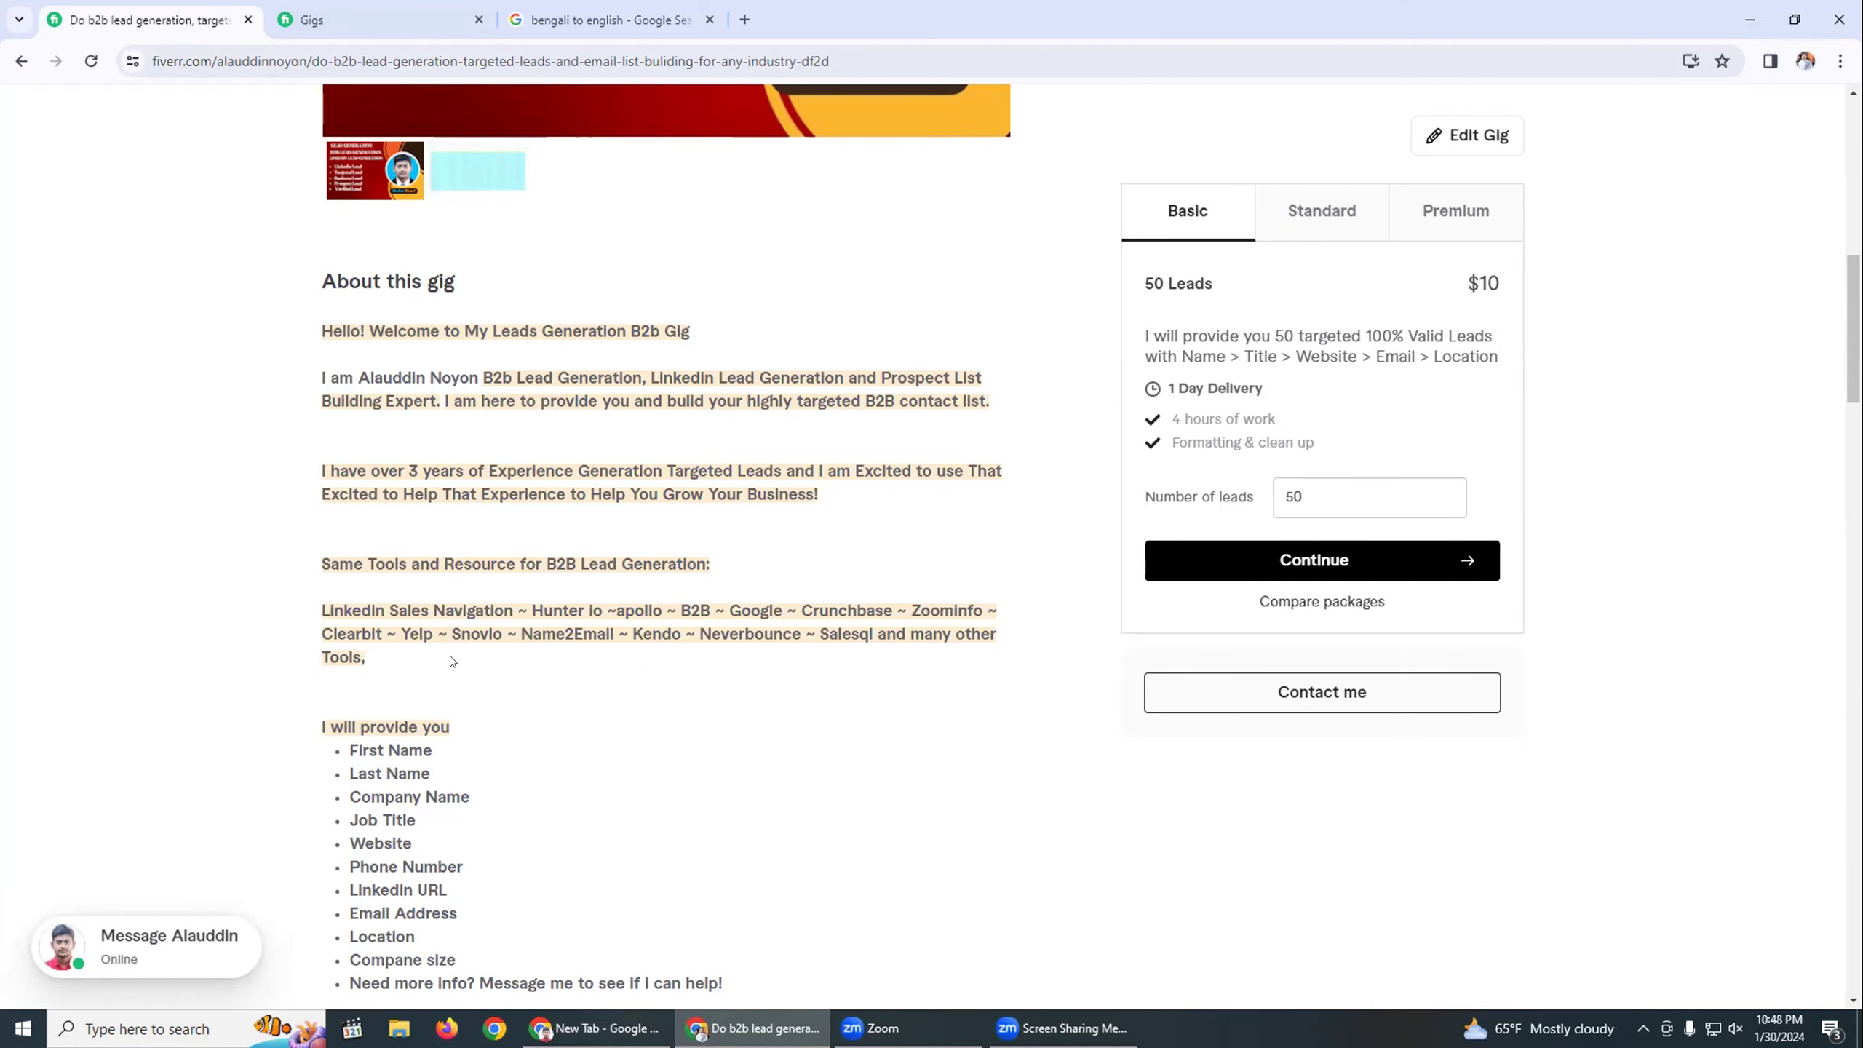
scroll(580, 675, down, 3)
scroll(739, 336, down, 3)
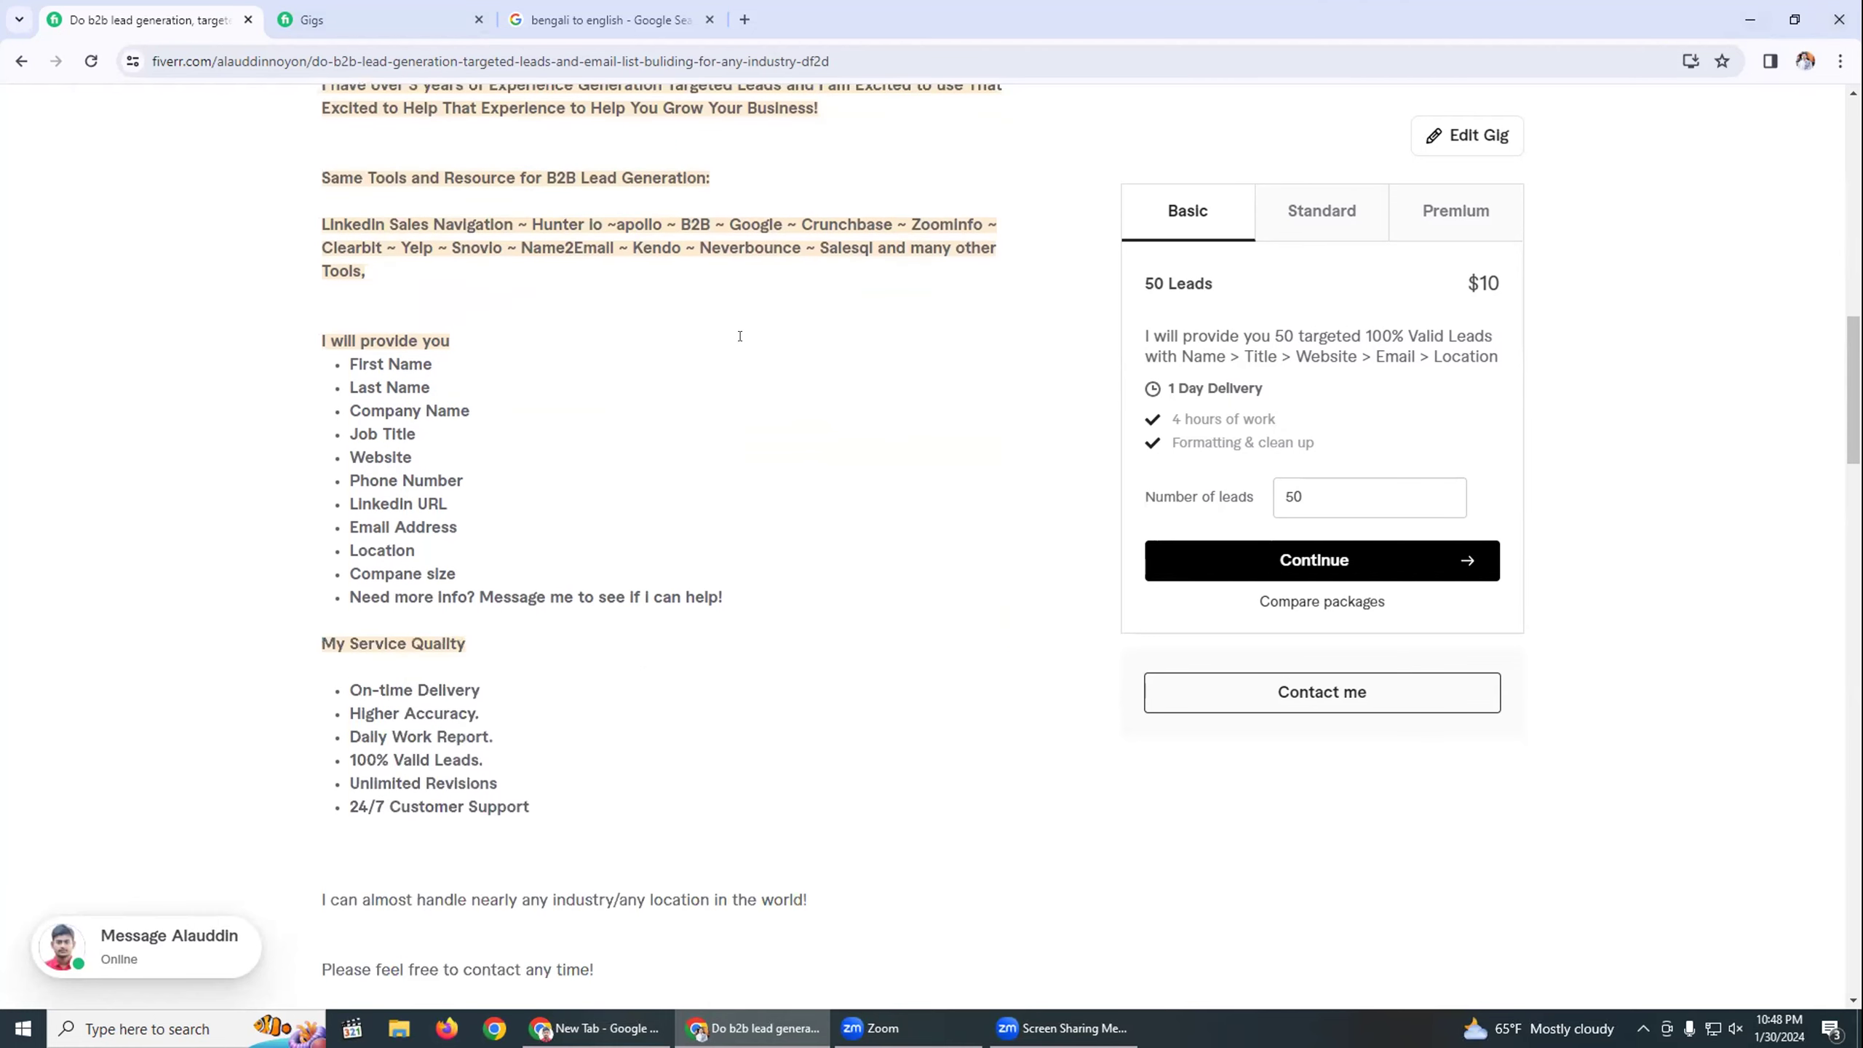
scroll(784, 368, down, 3)
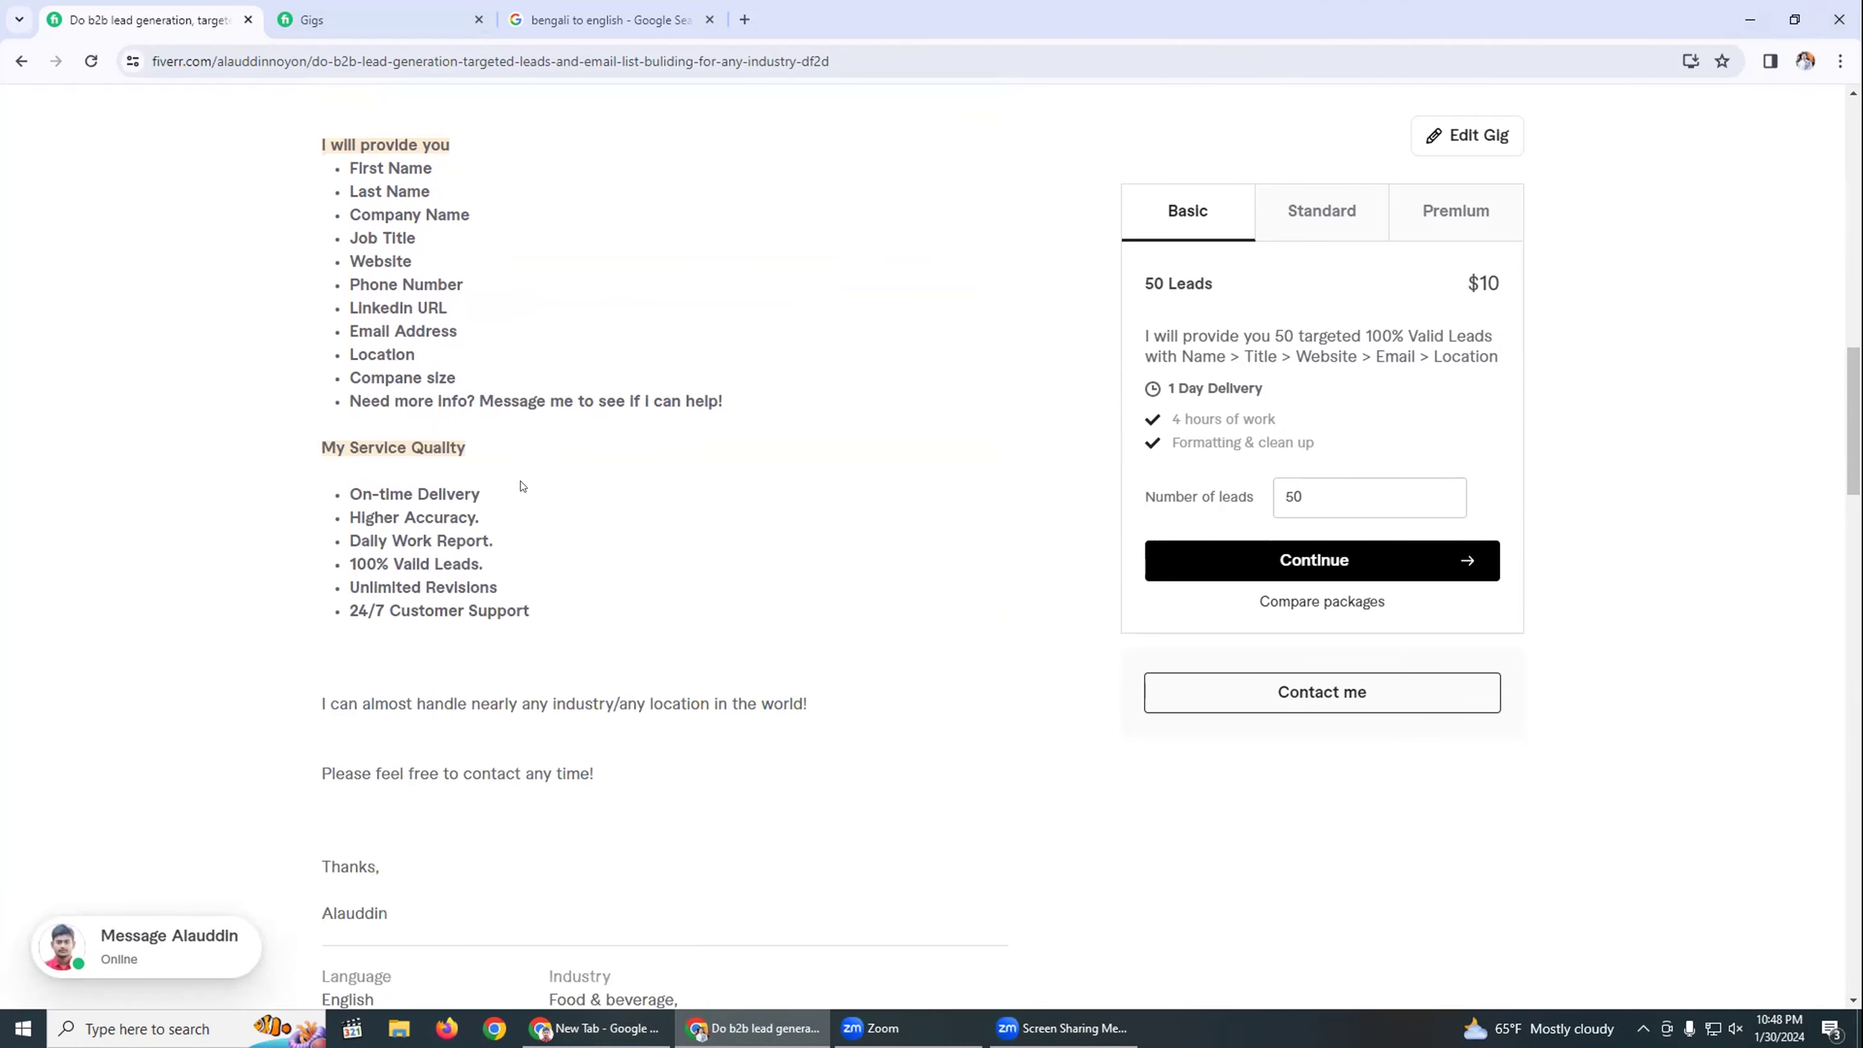
scroll(807, 349, up, 6)
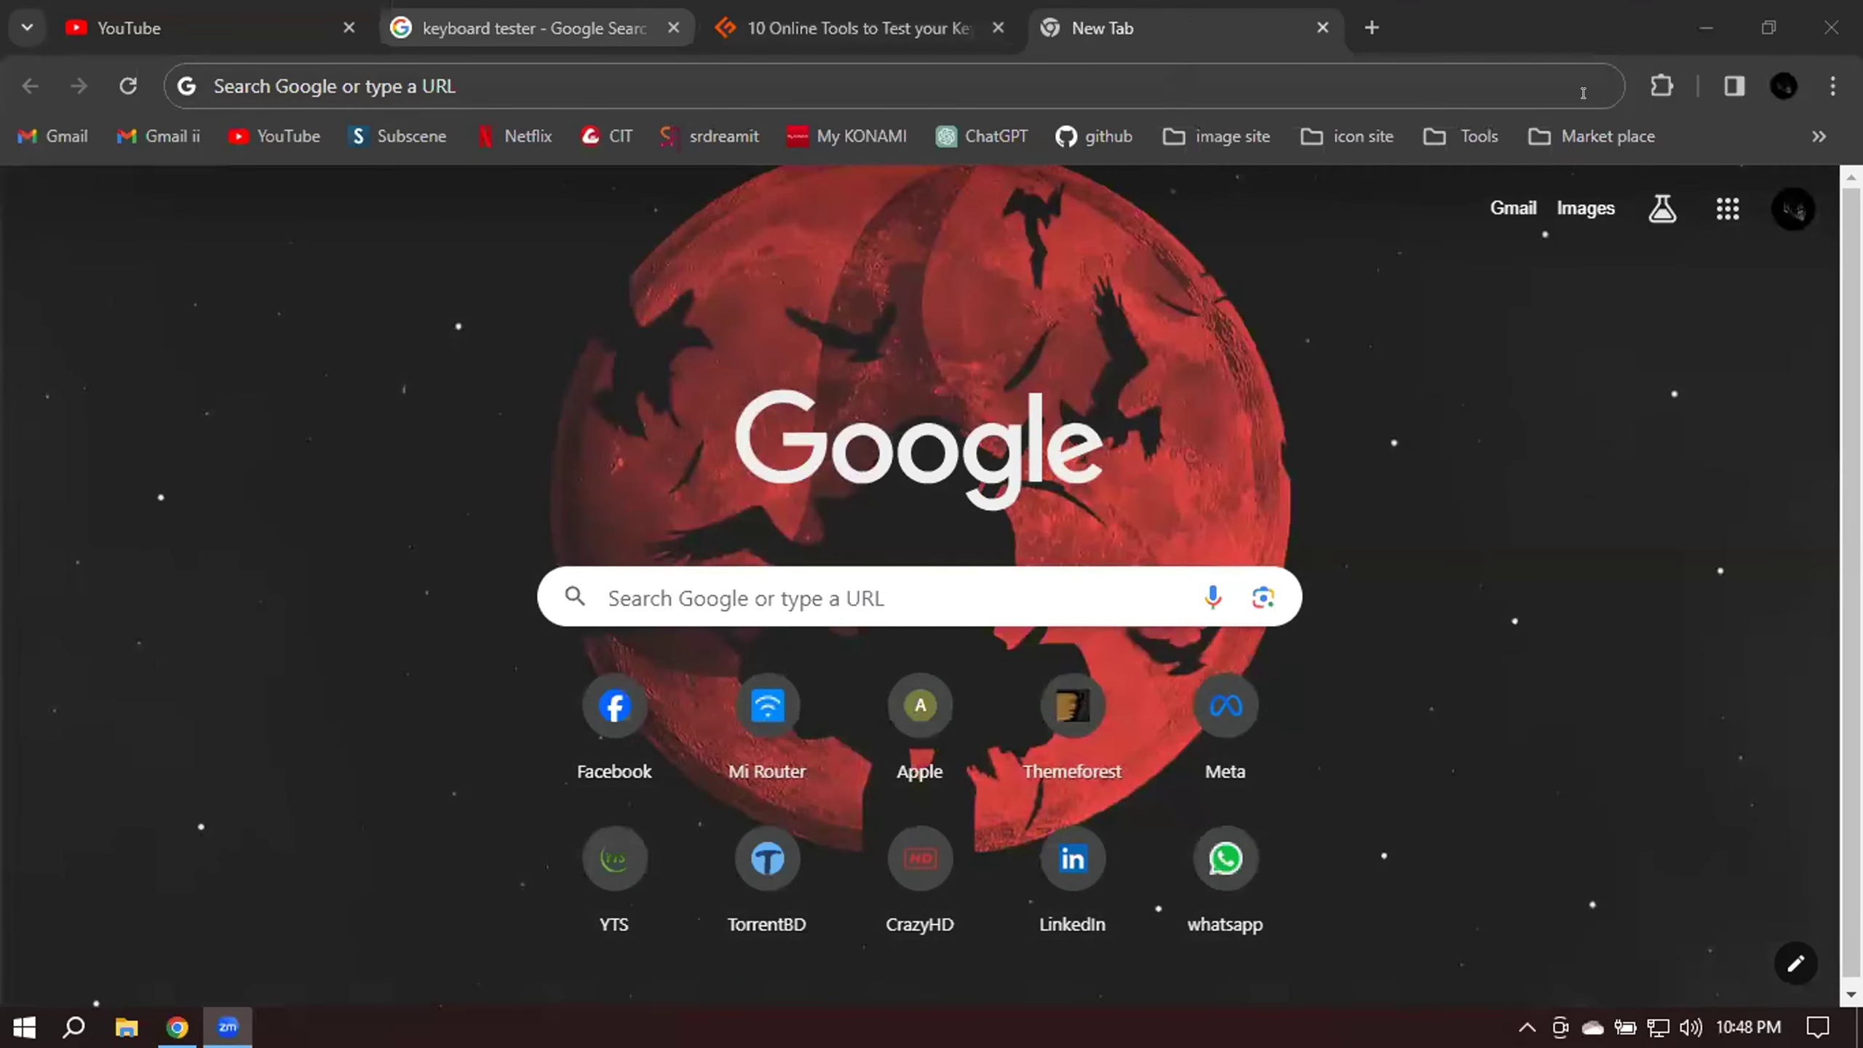
Open Fiverr from the Market place bookmarks folder and go to the seller profile via the avatar menu.
click(1661, 85)
click(1503, 86)
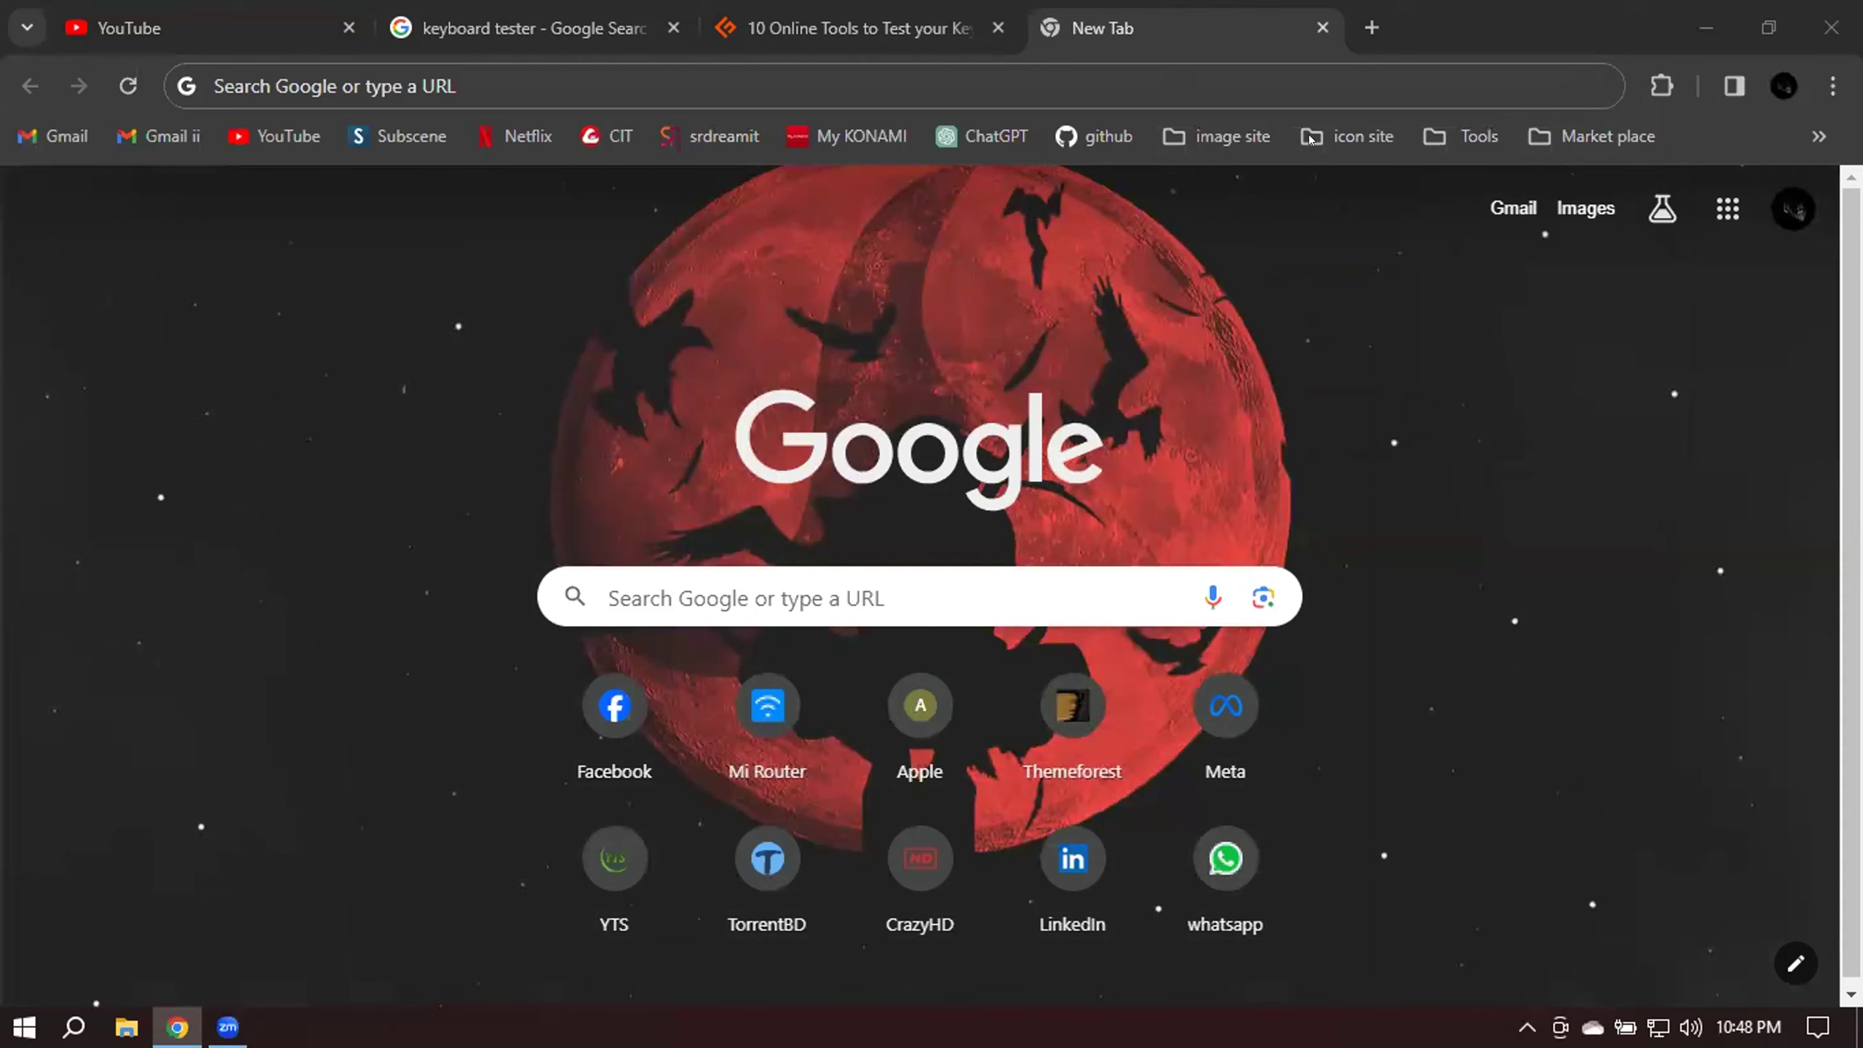
click(1591, 137)
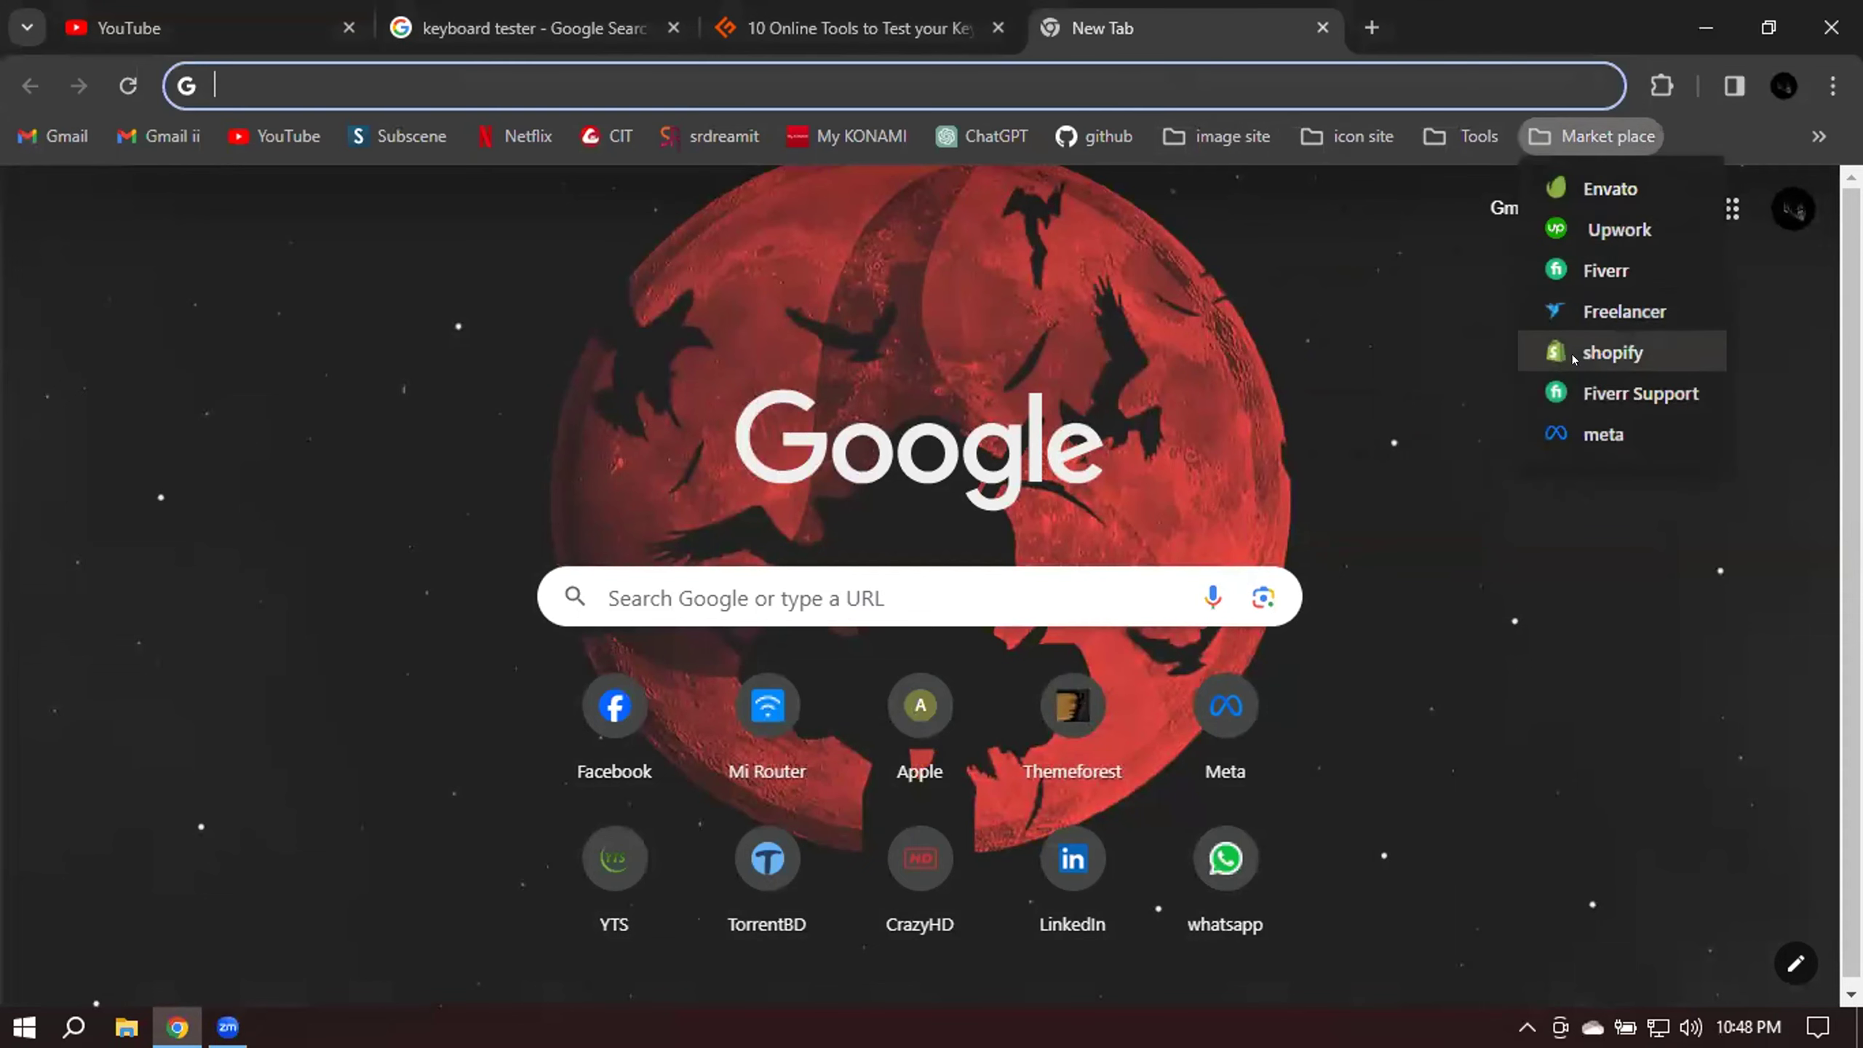
click(1579, 265)
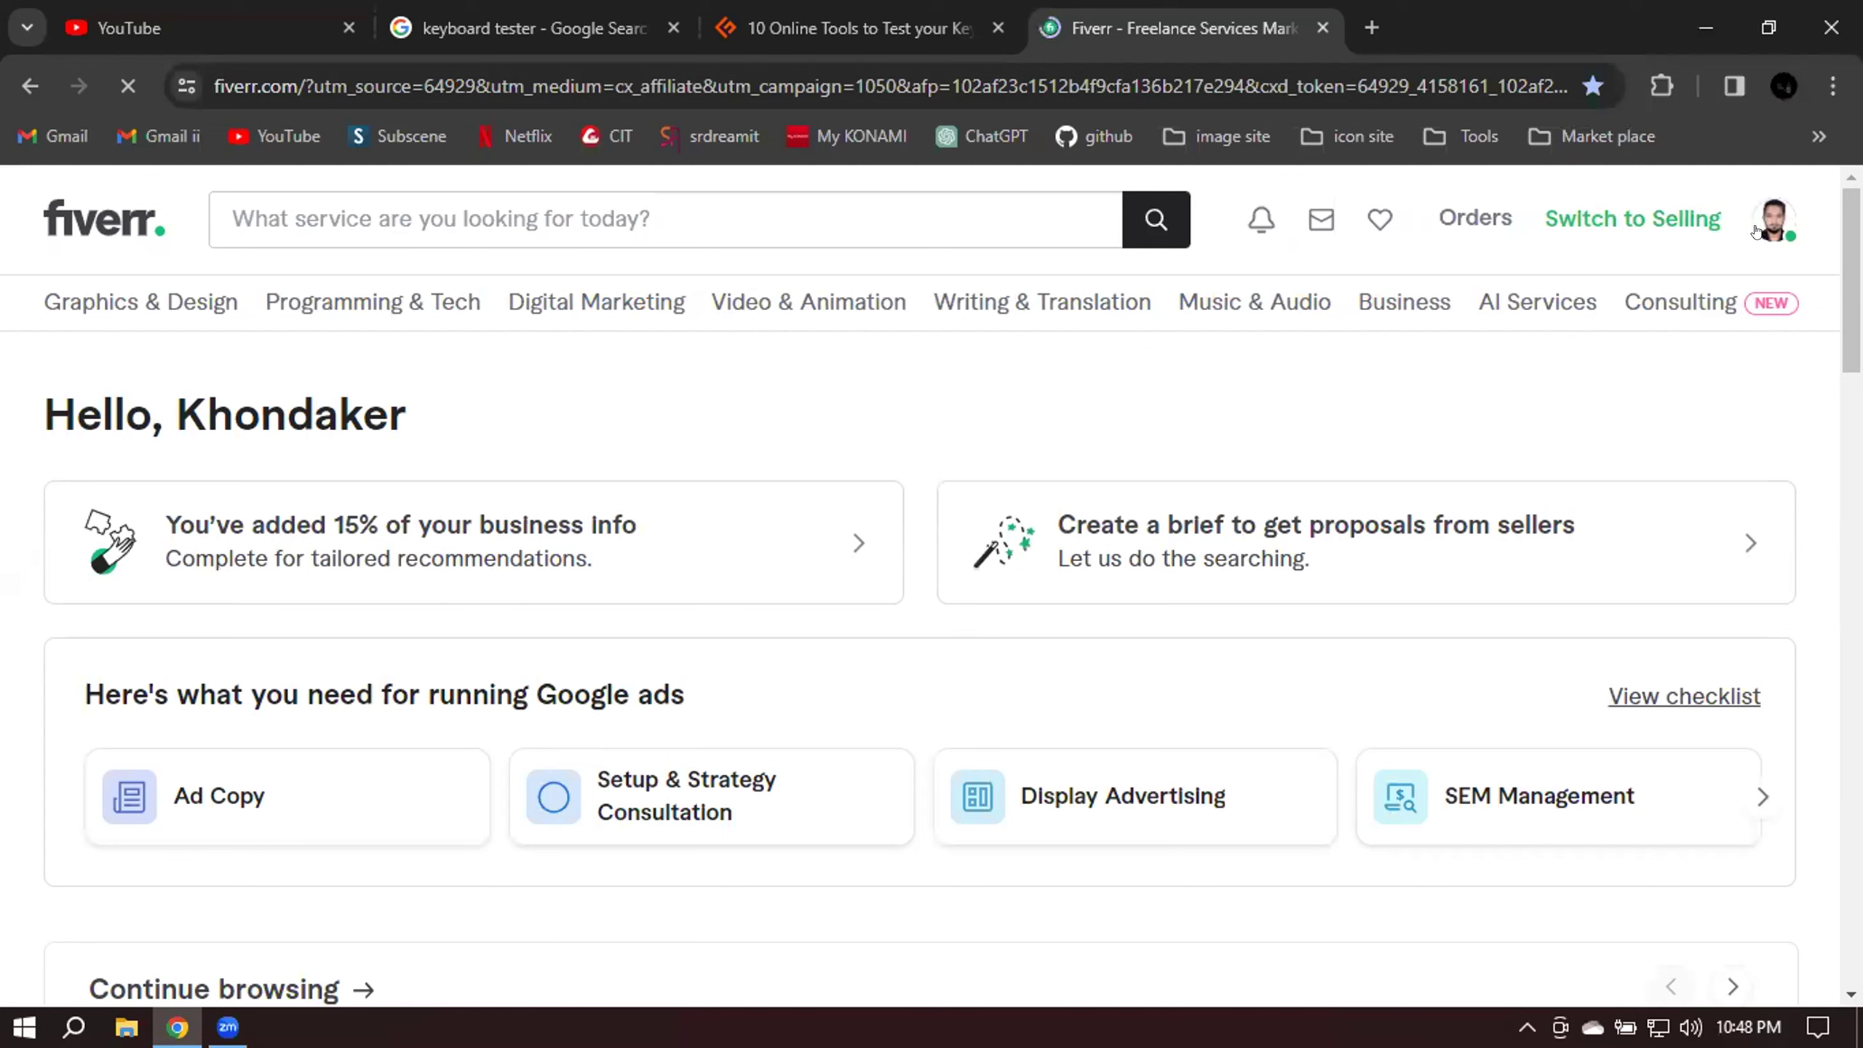
click(1771, 224)
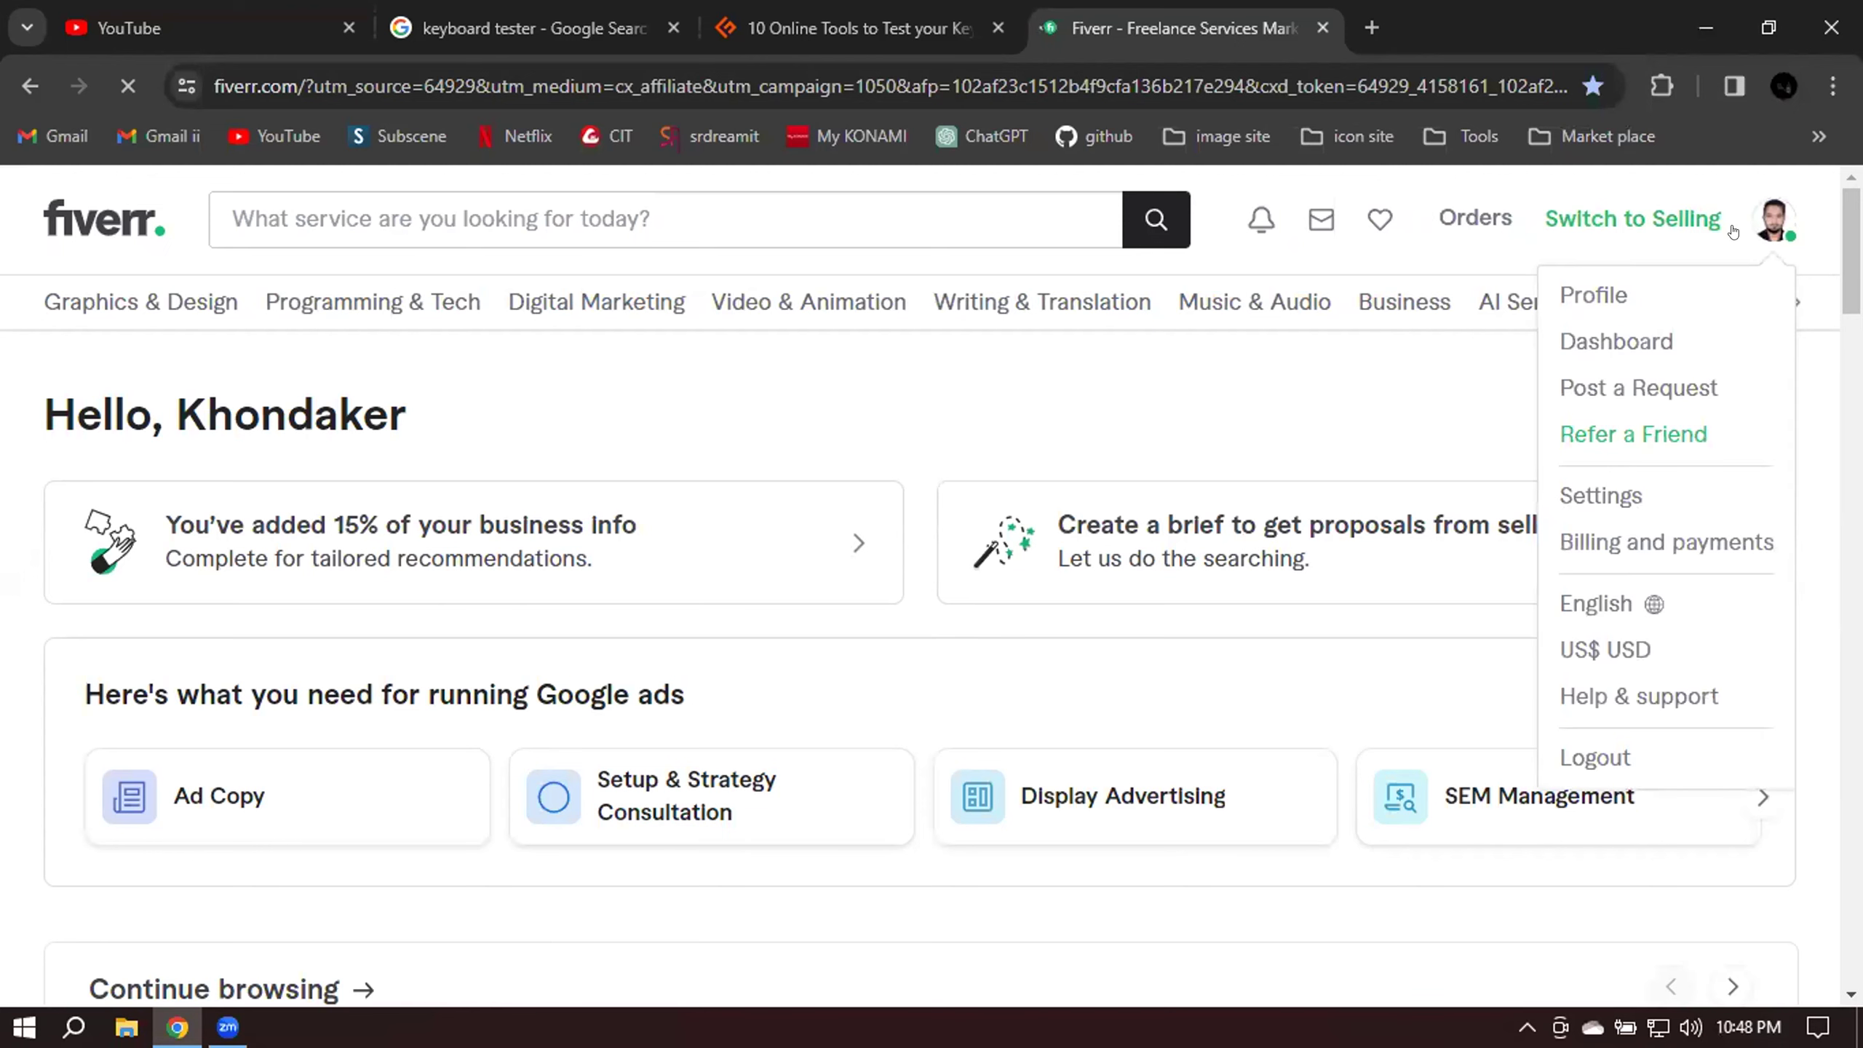
mouse_move(1580, 296)
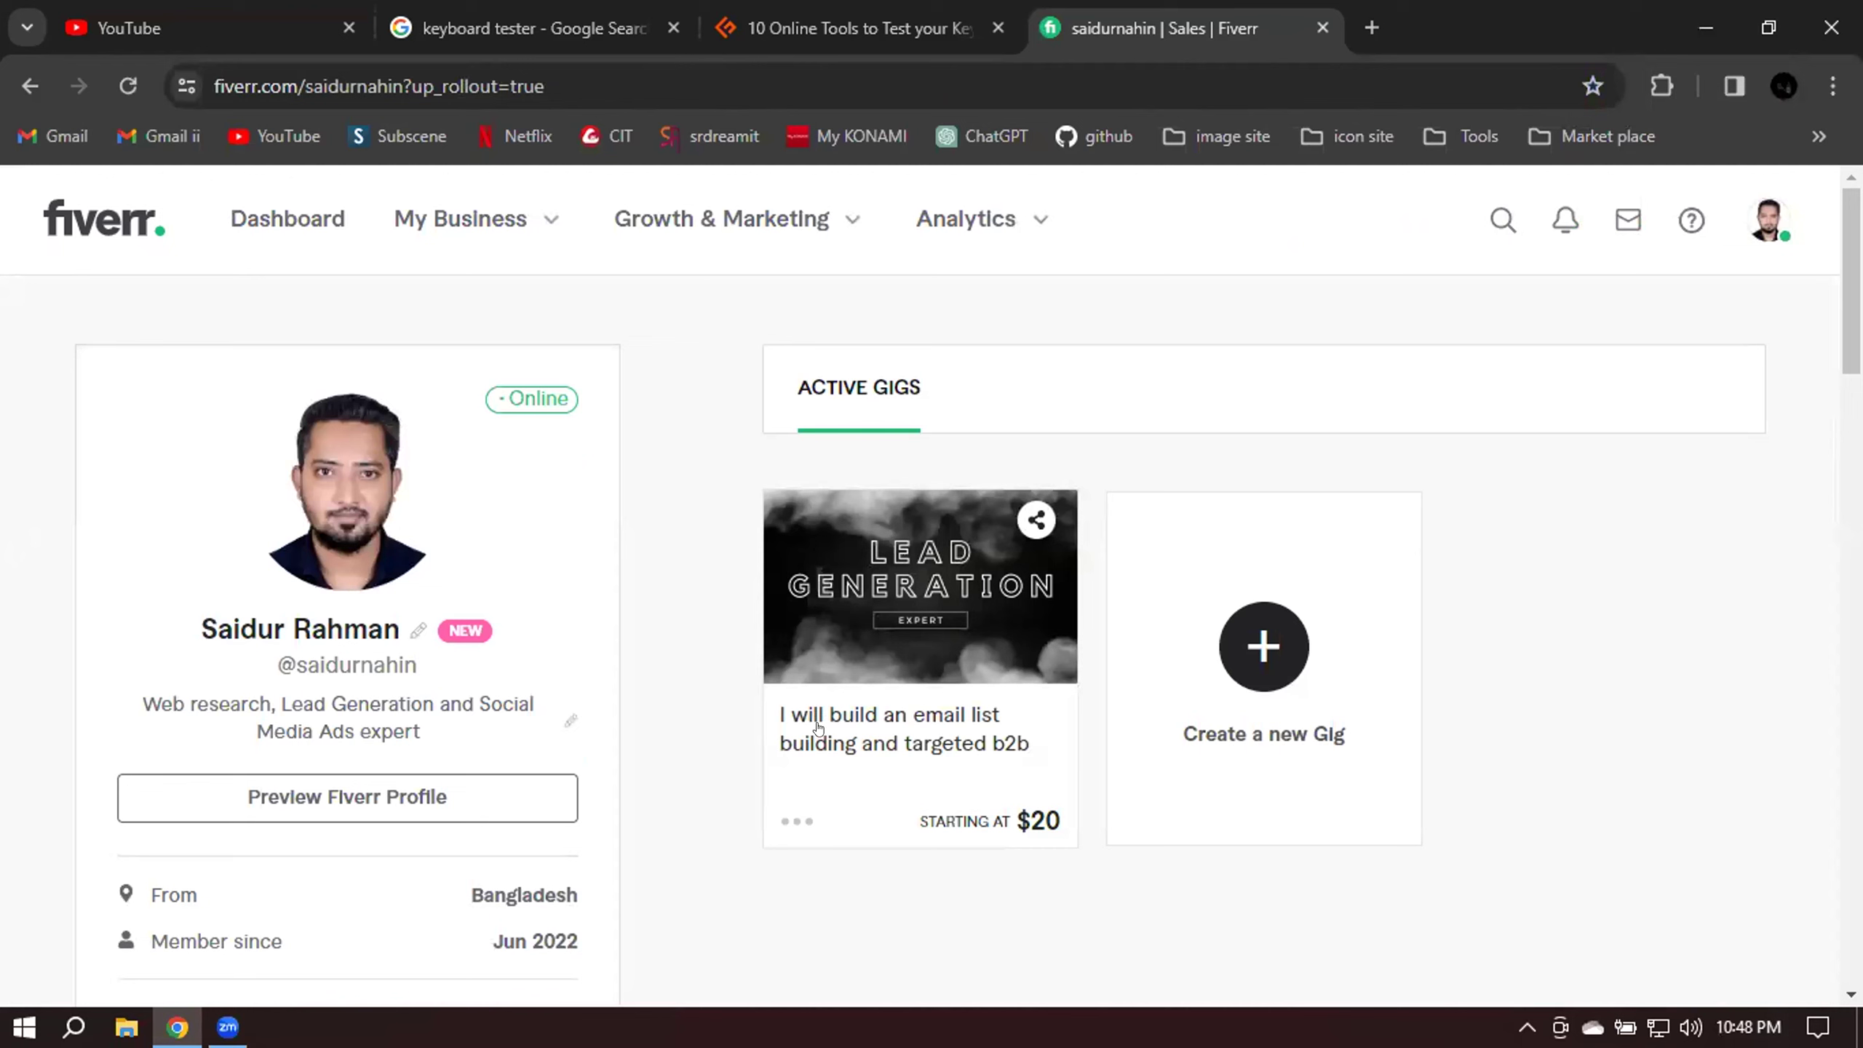
Open the email list building gig and select the two intro paragraphs of About this gig.
click(837, 734)
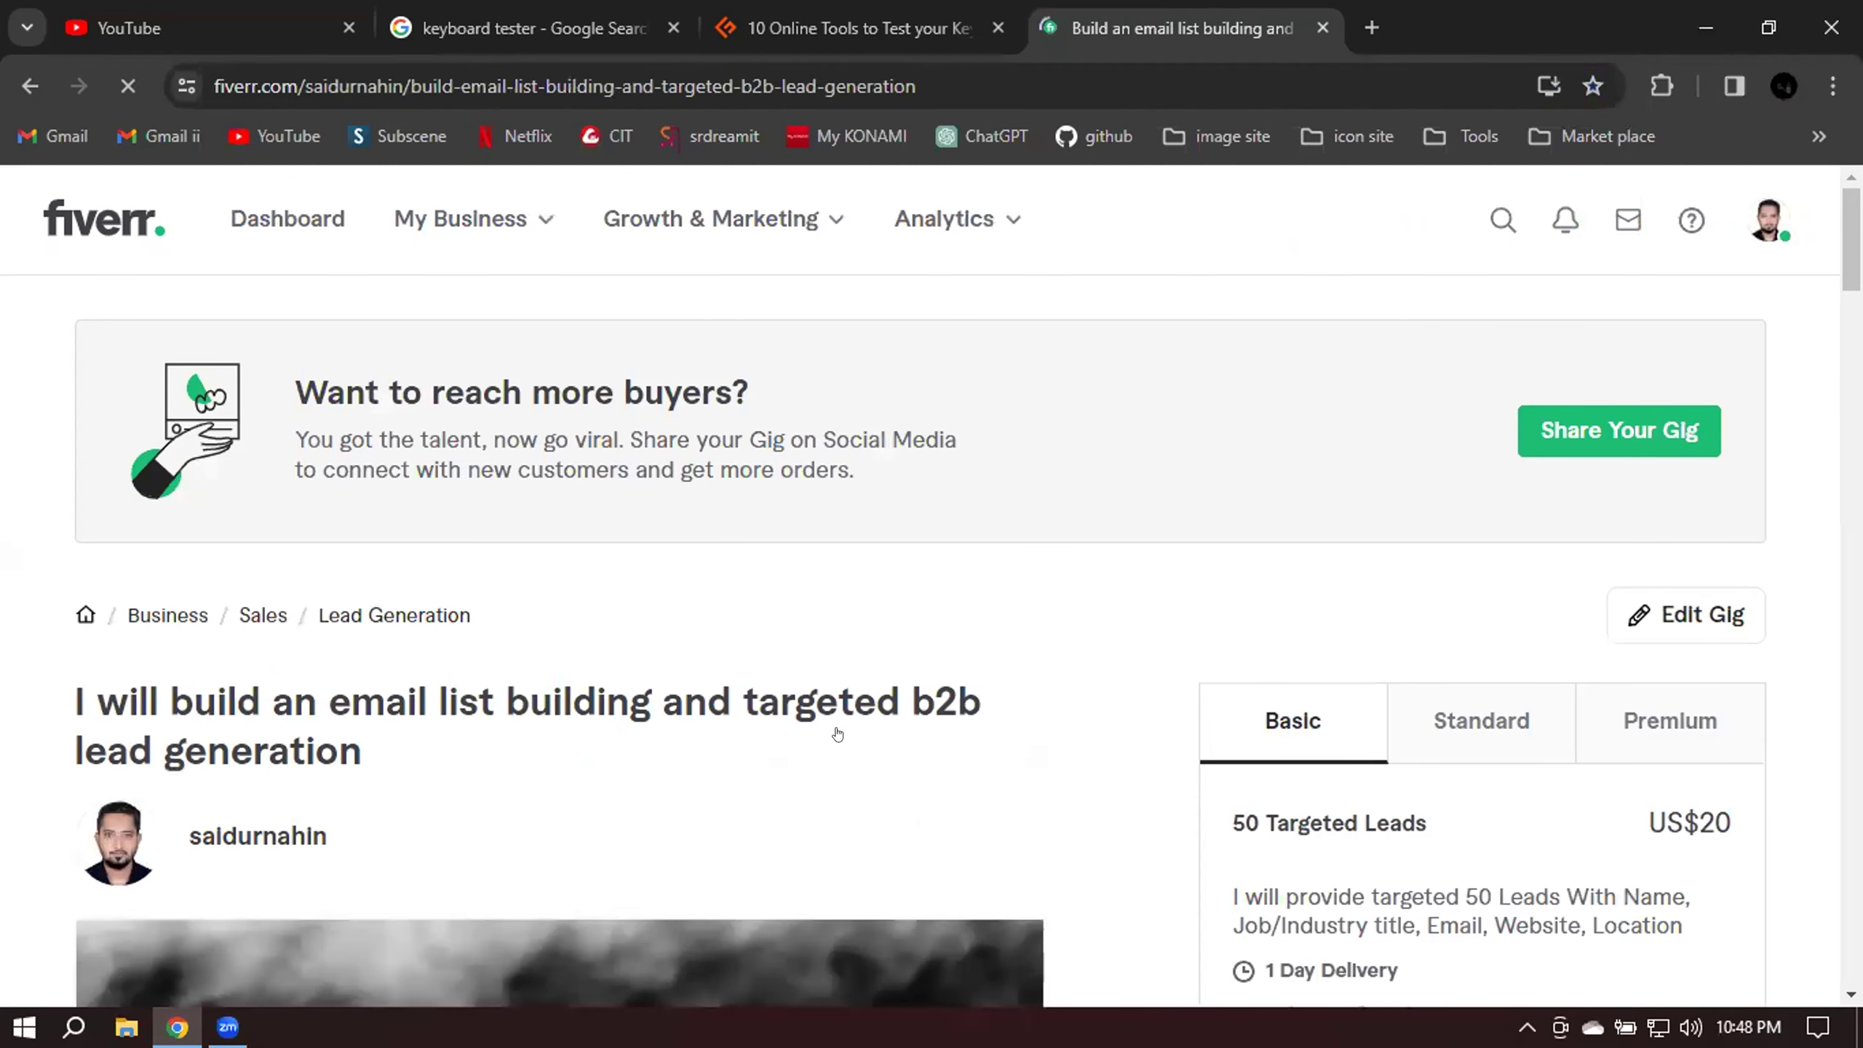
scroll(837, 734, down, 15)
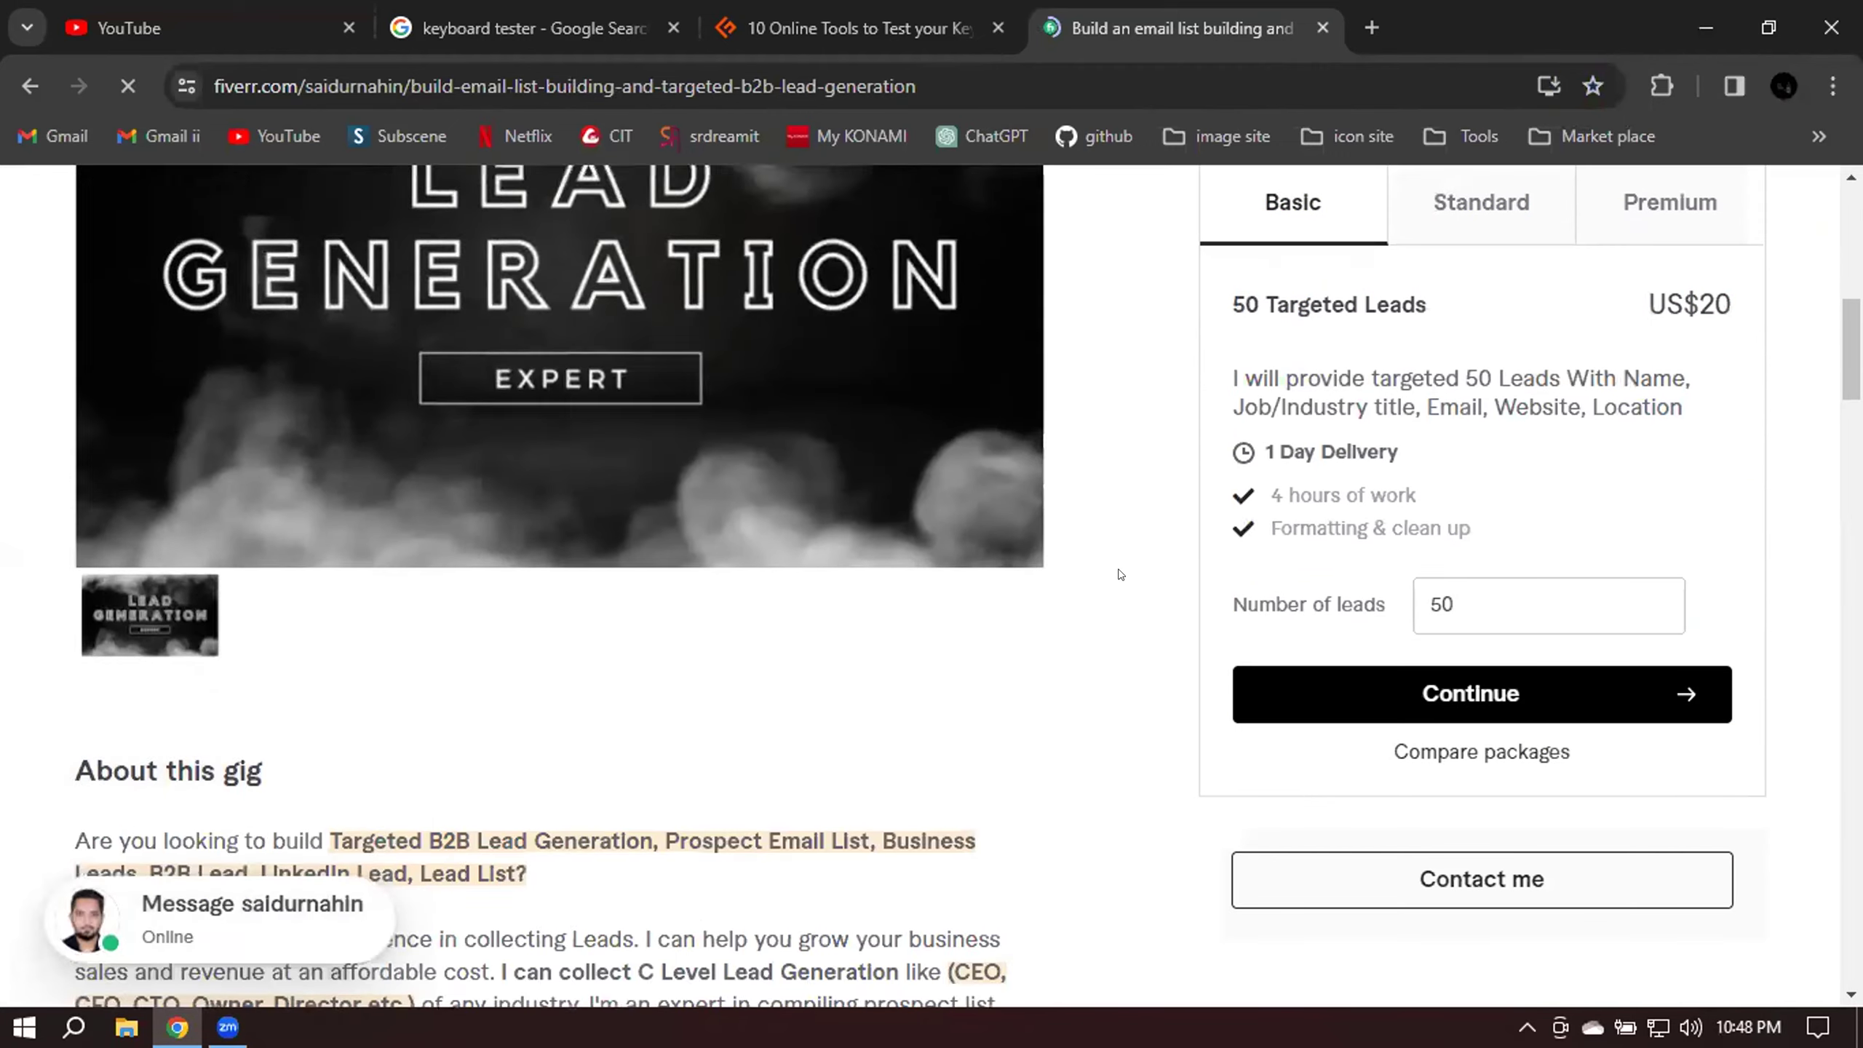
drag(52, 406, 726, 623)
scroll(726, 623, down, 2)
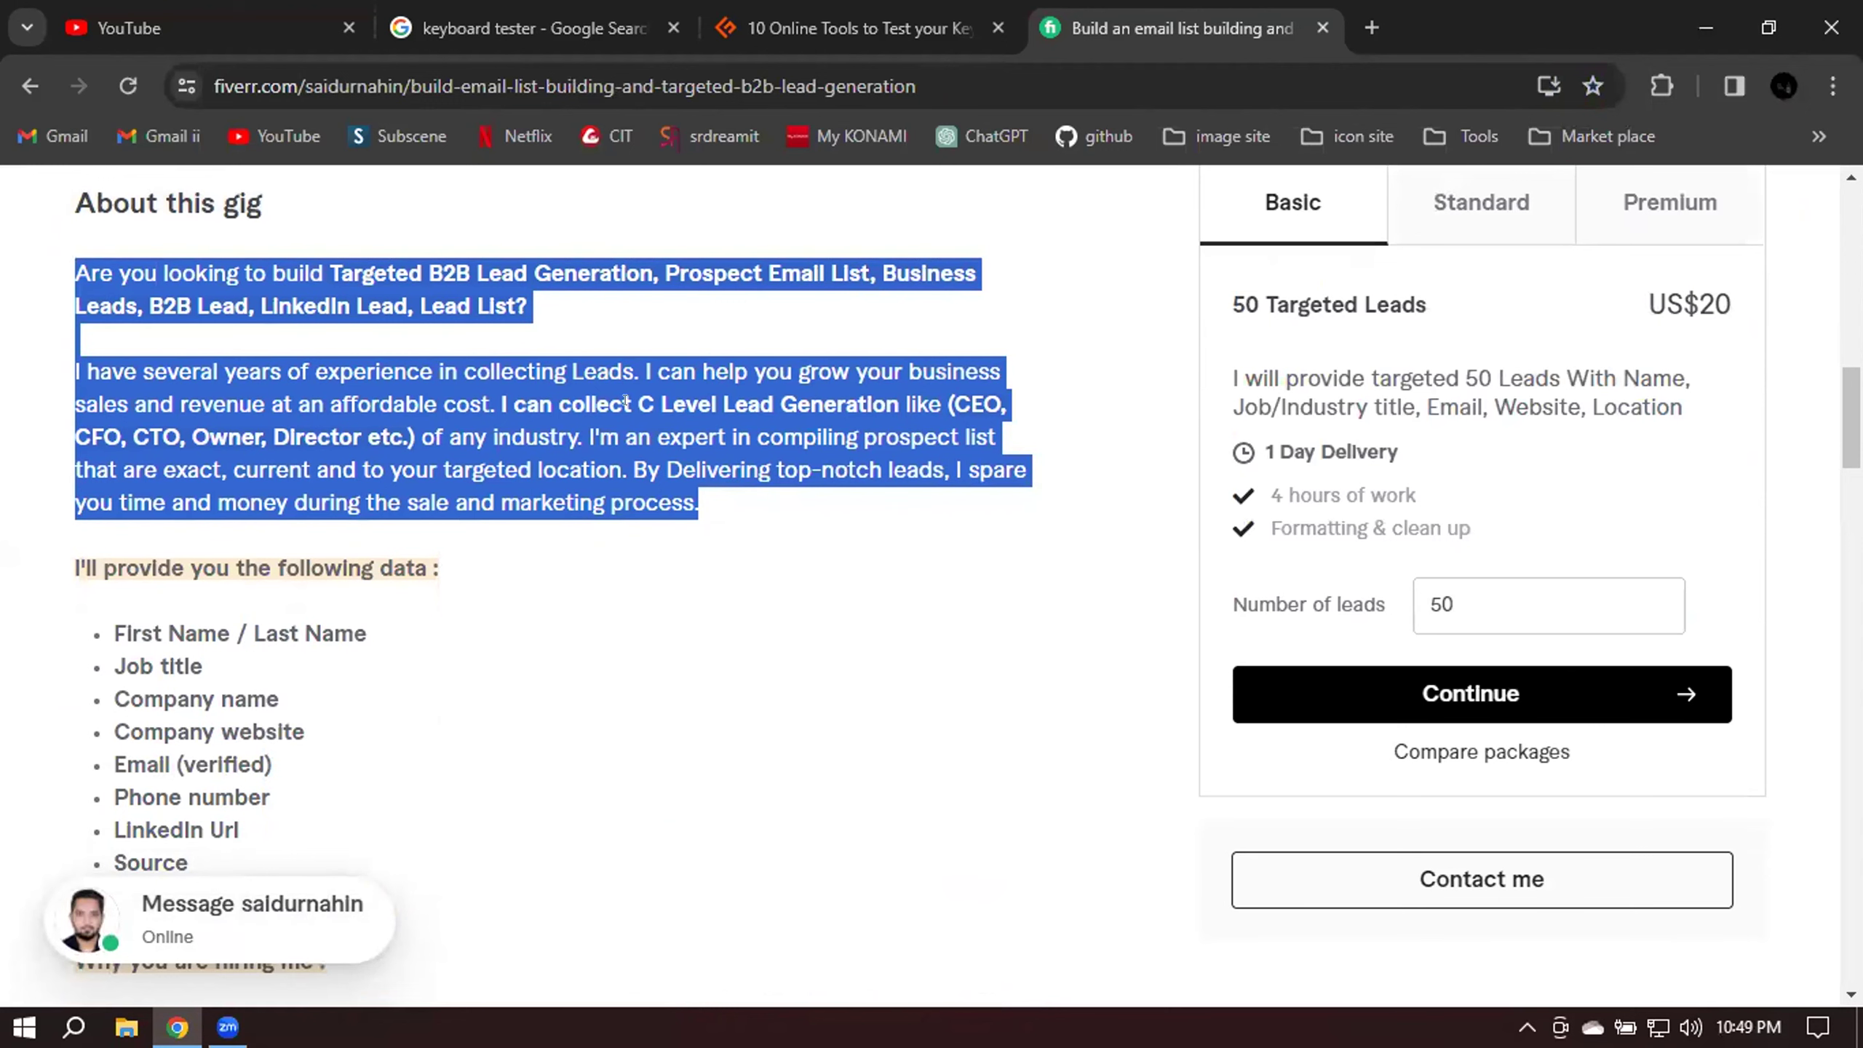
click(839, 510)
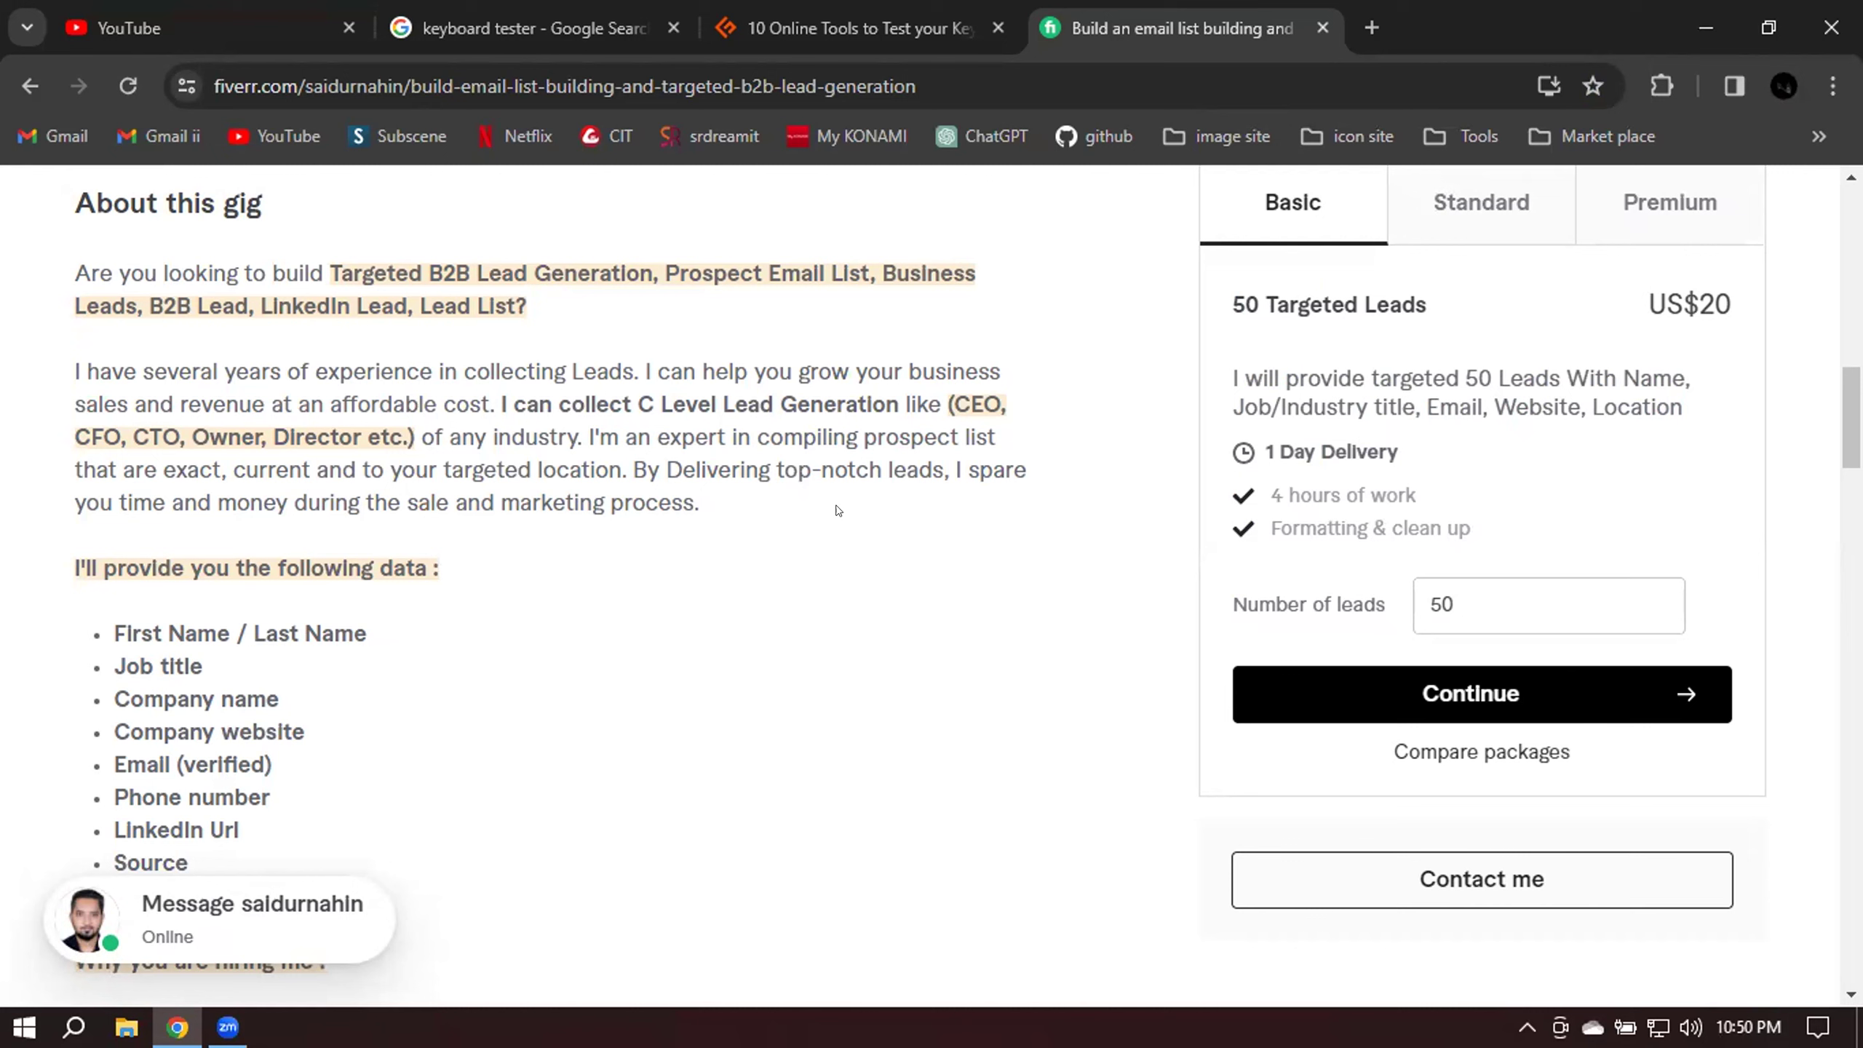
drag(73, 270, 704, 510)
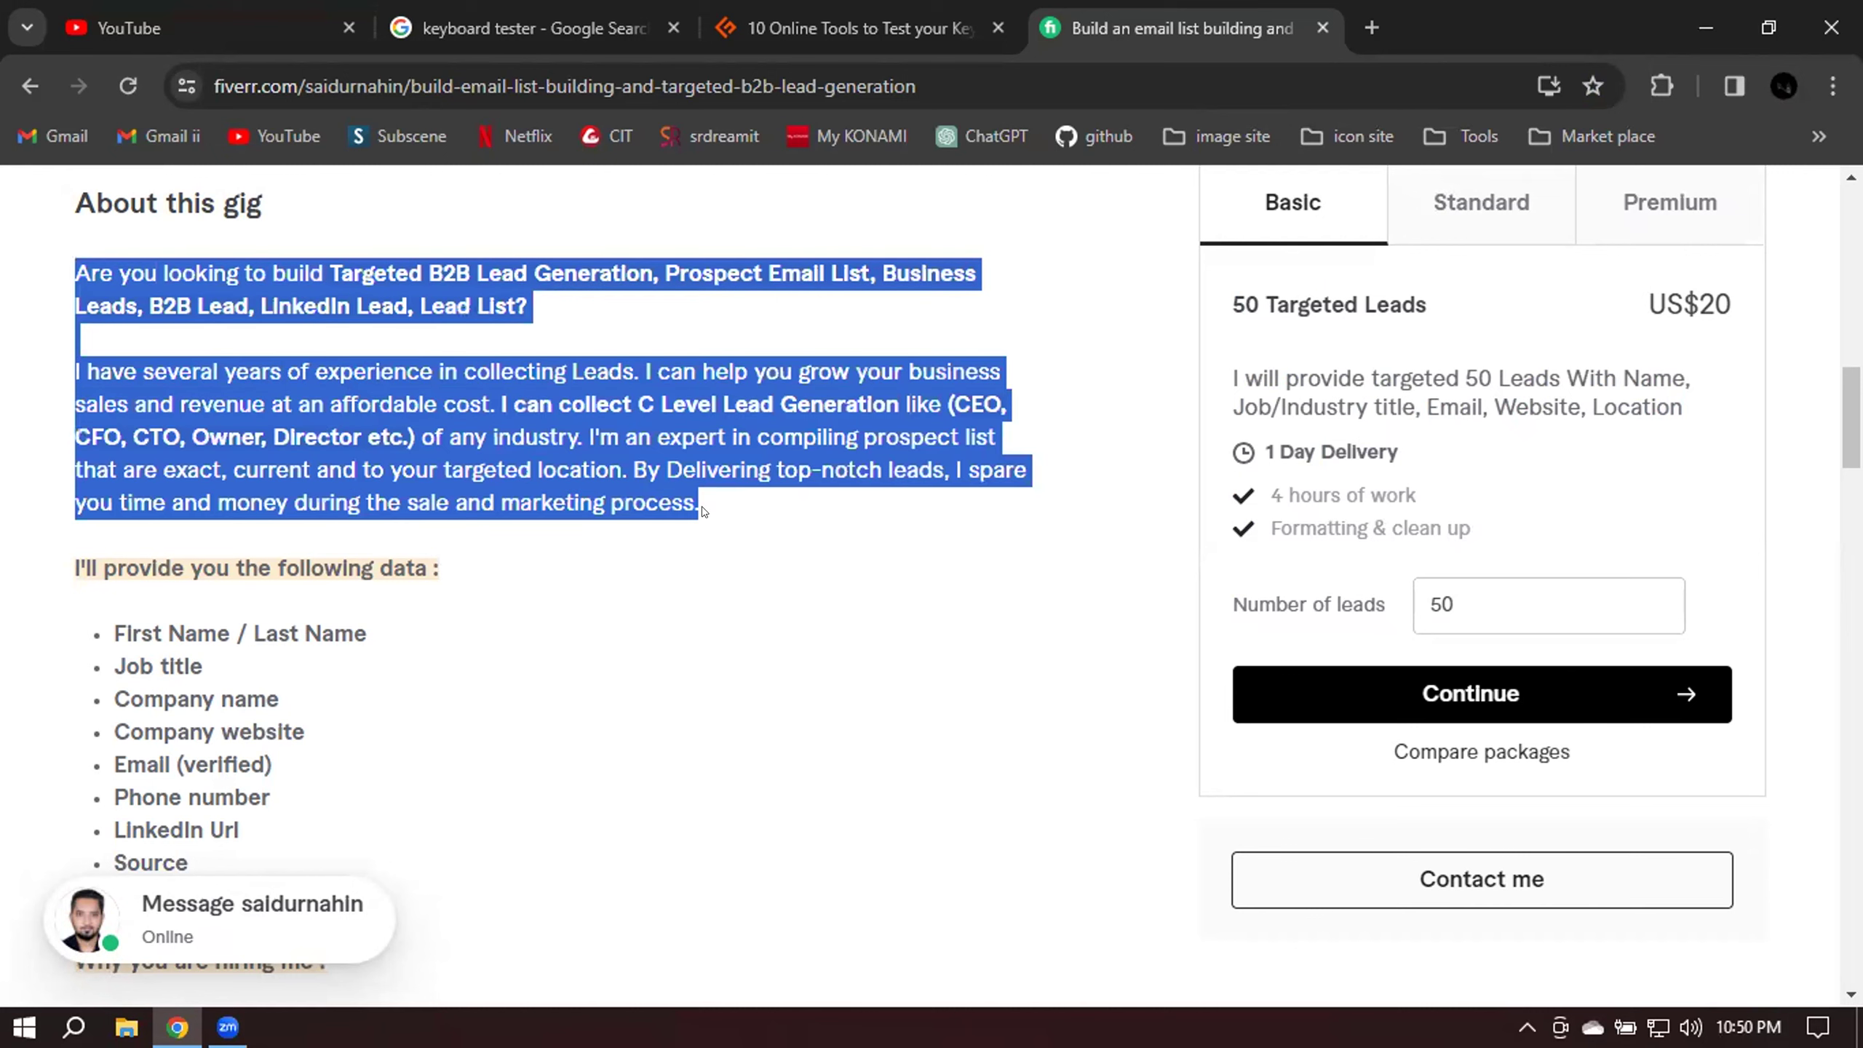
click(706, 511)
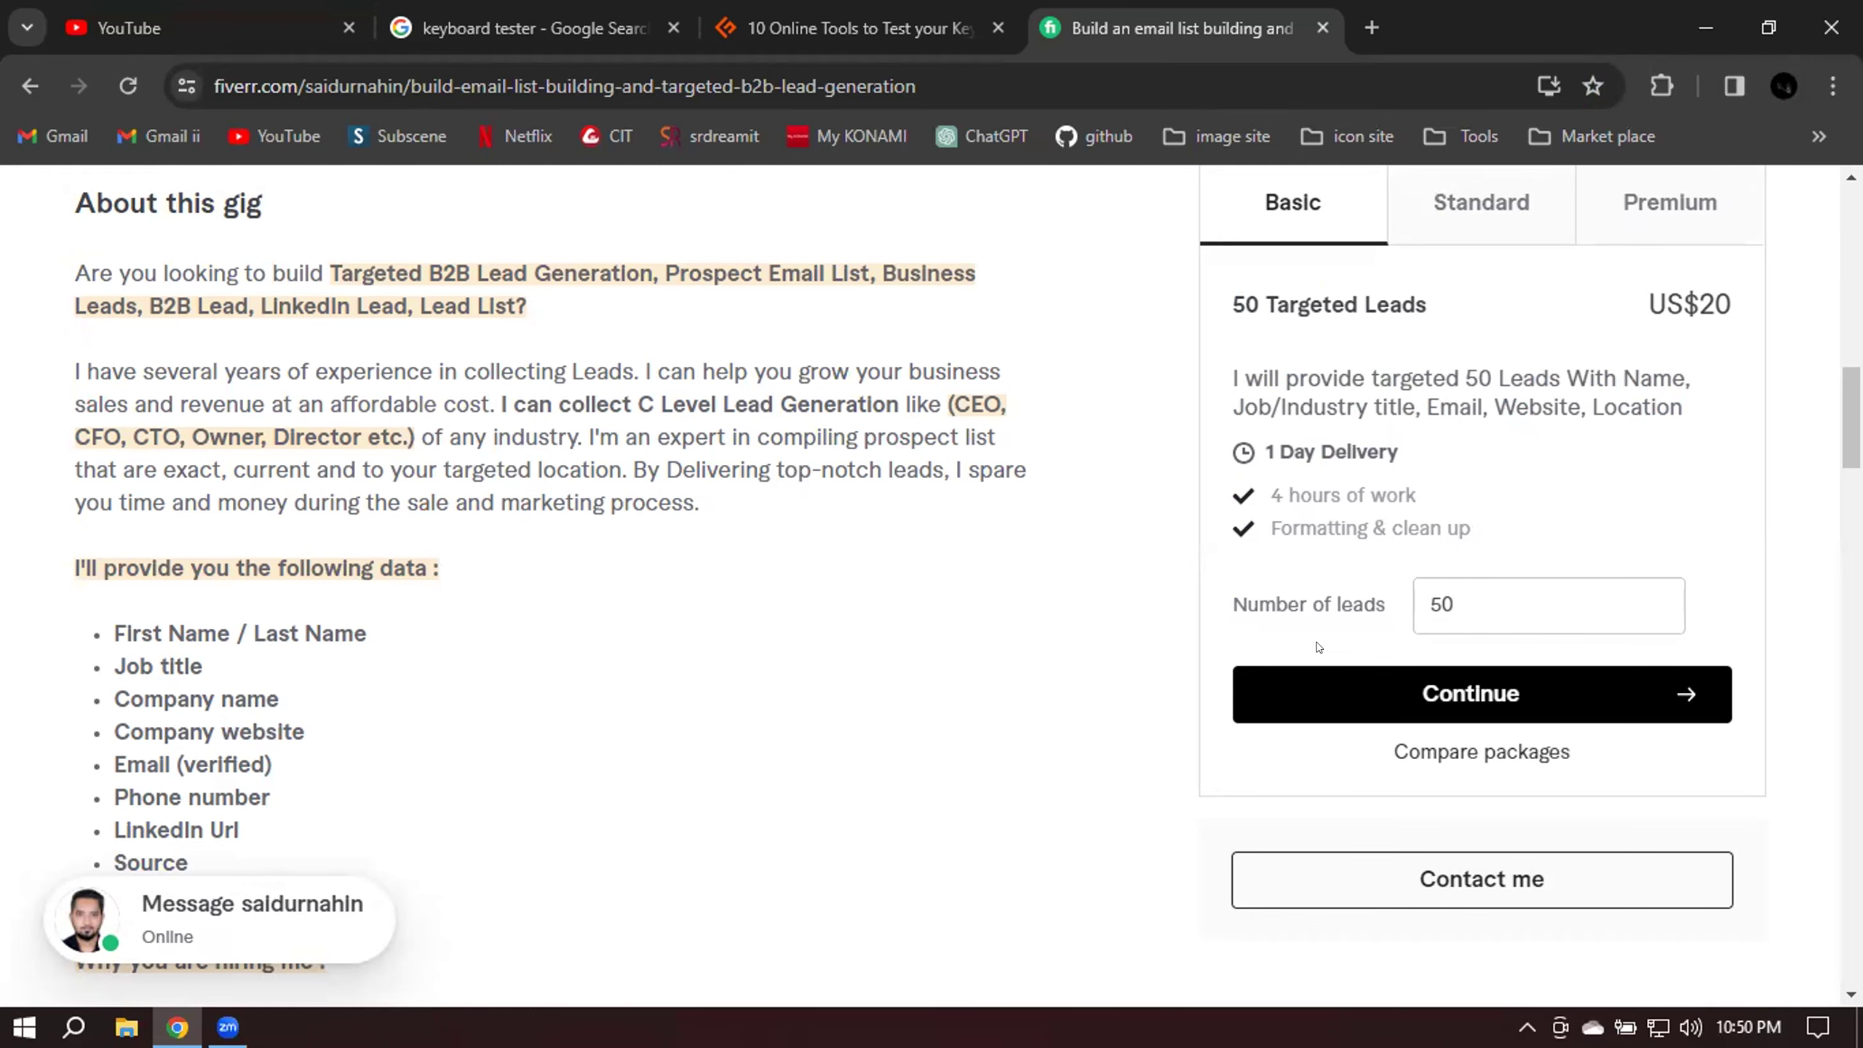
scroll(702, 706, up, 3)
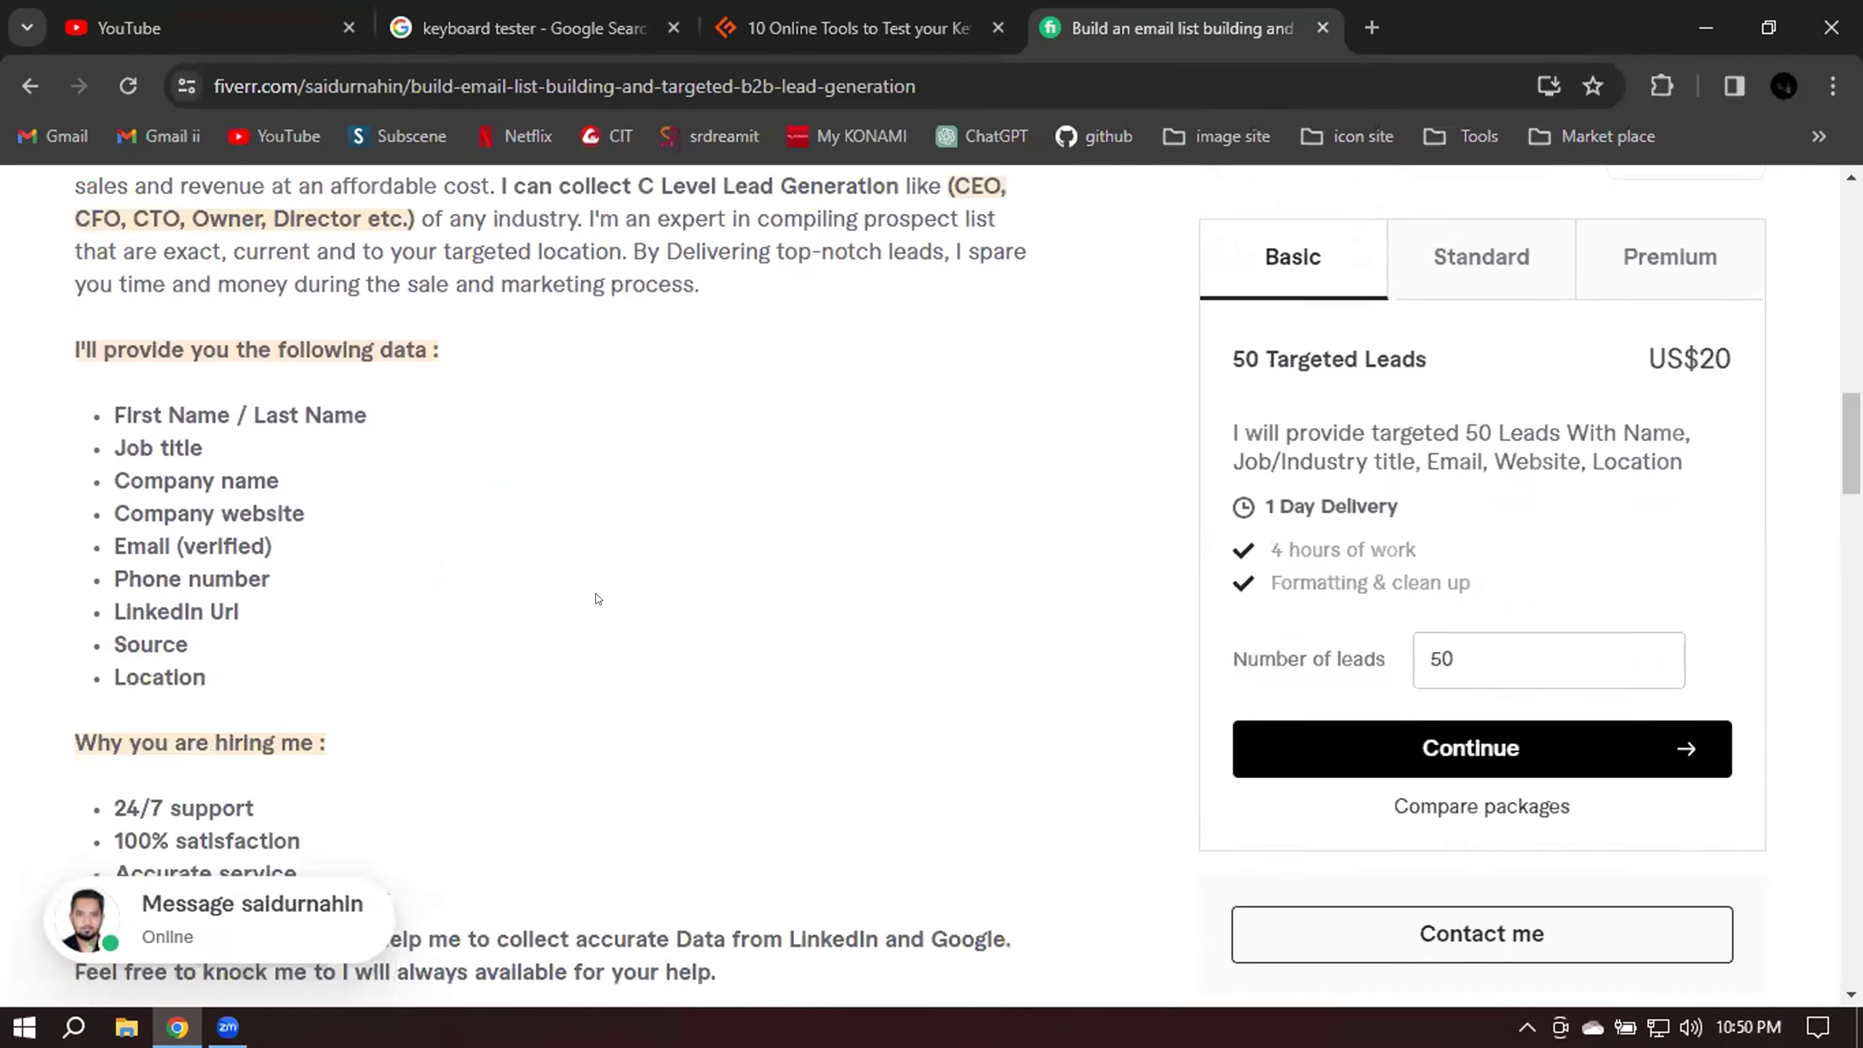
drag(68, 267, 770, 507)
key(ctrl+c)
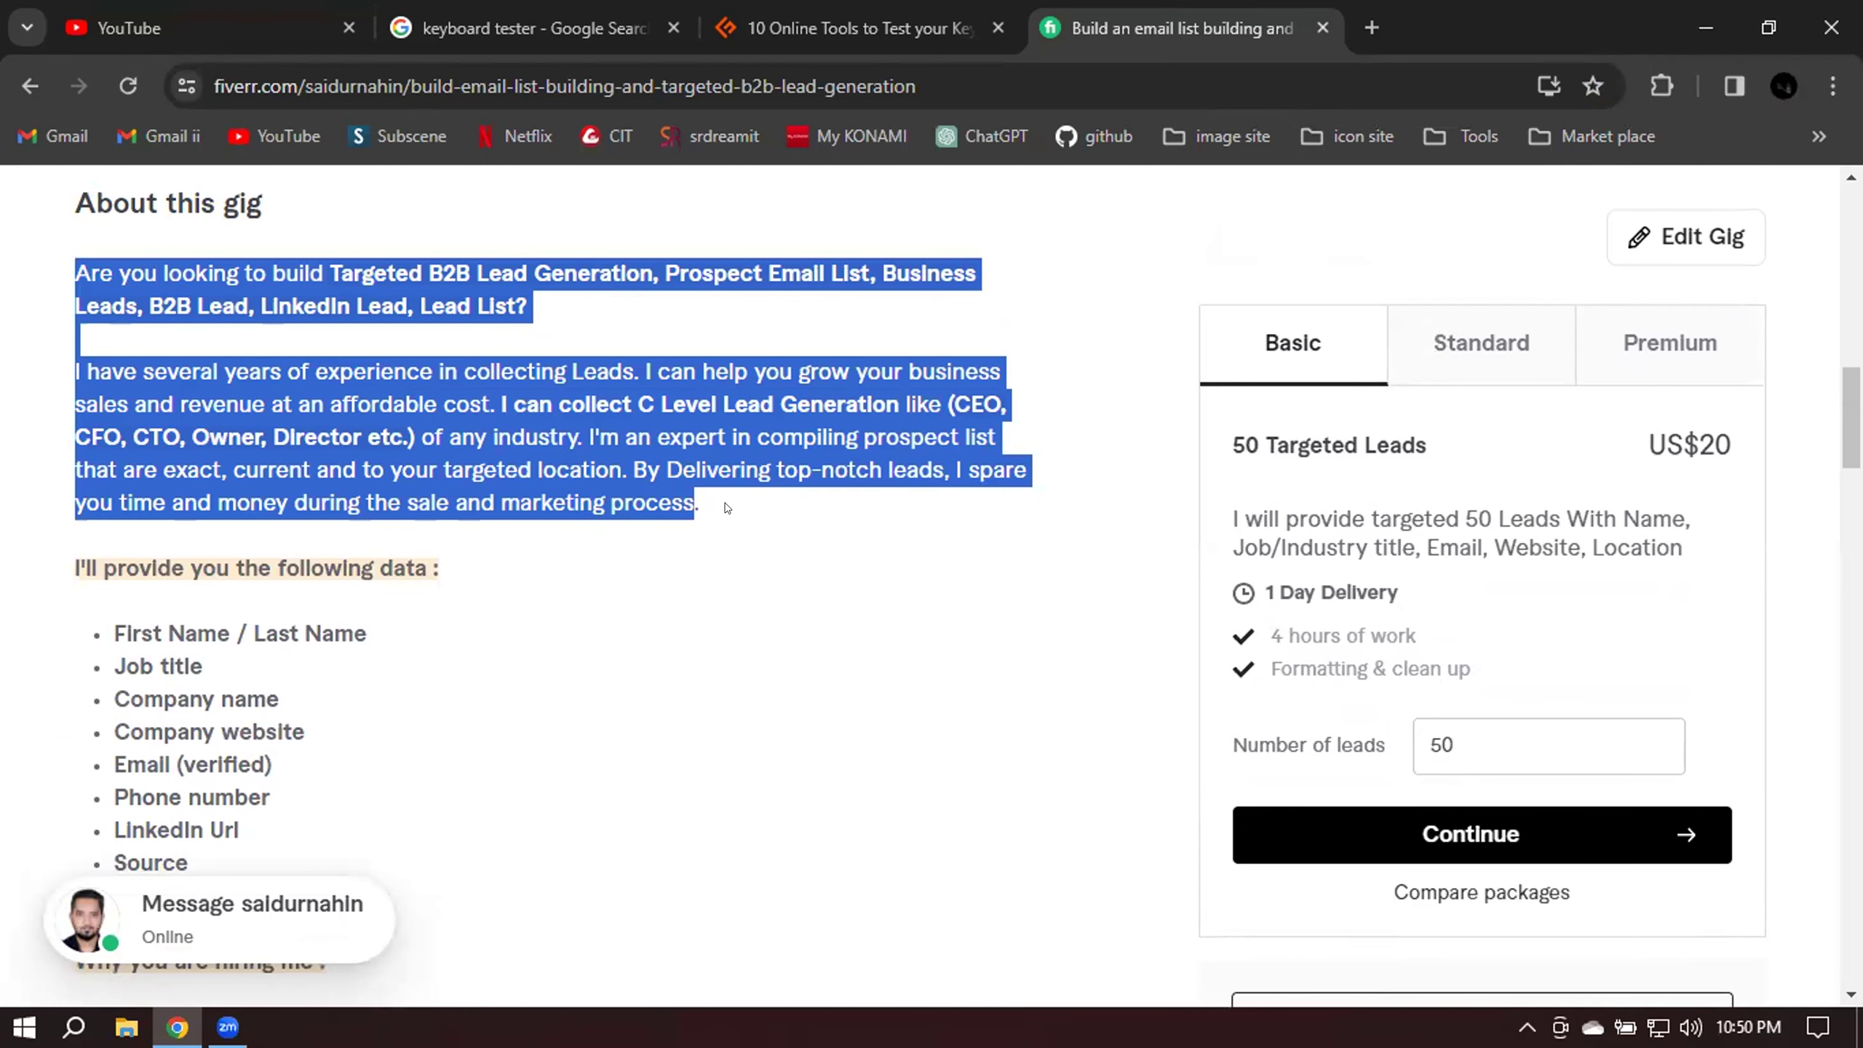
In a new tab, search Google for 'word count' and open wordcounter.net.
click(1371, 27)
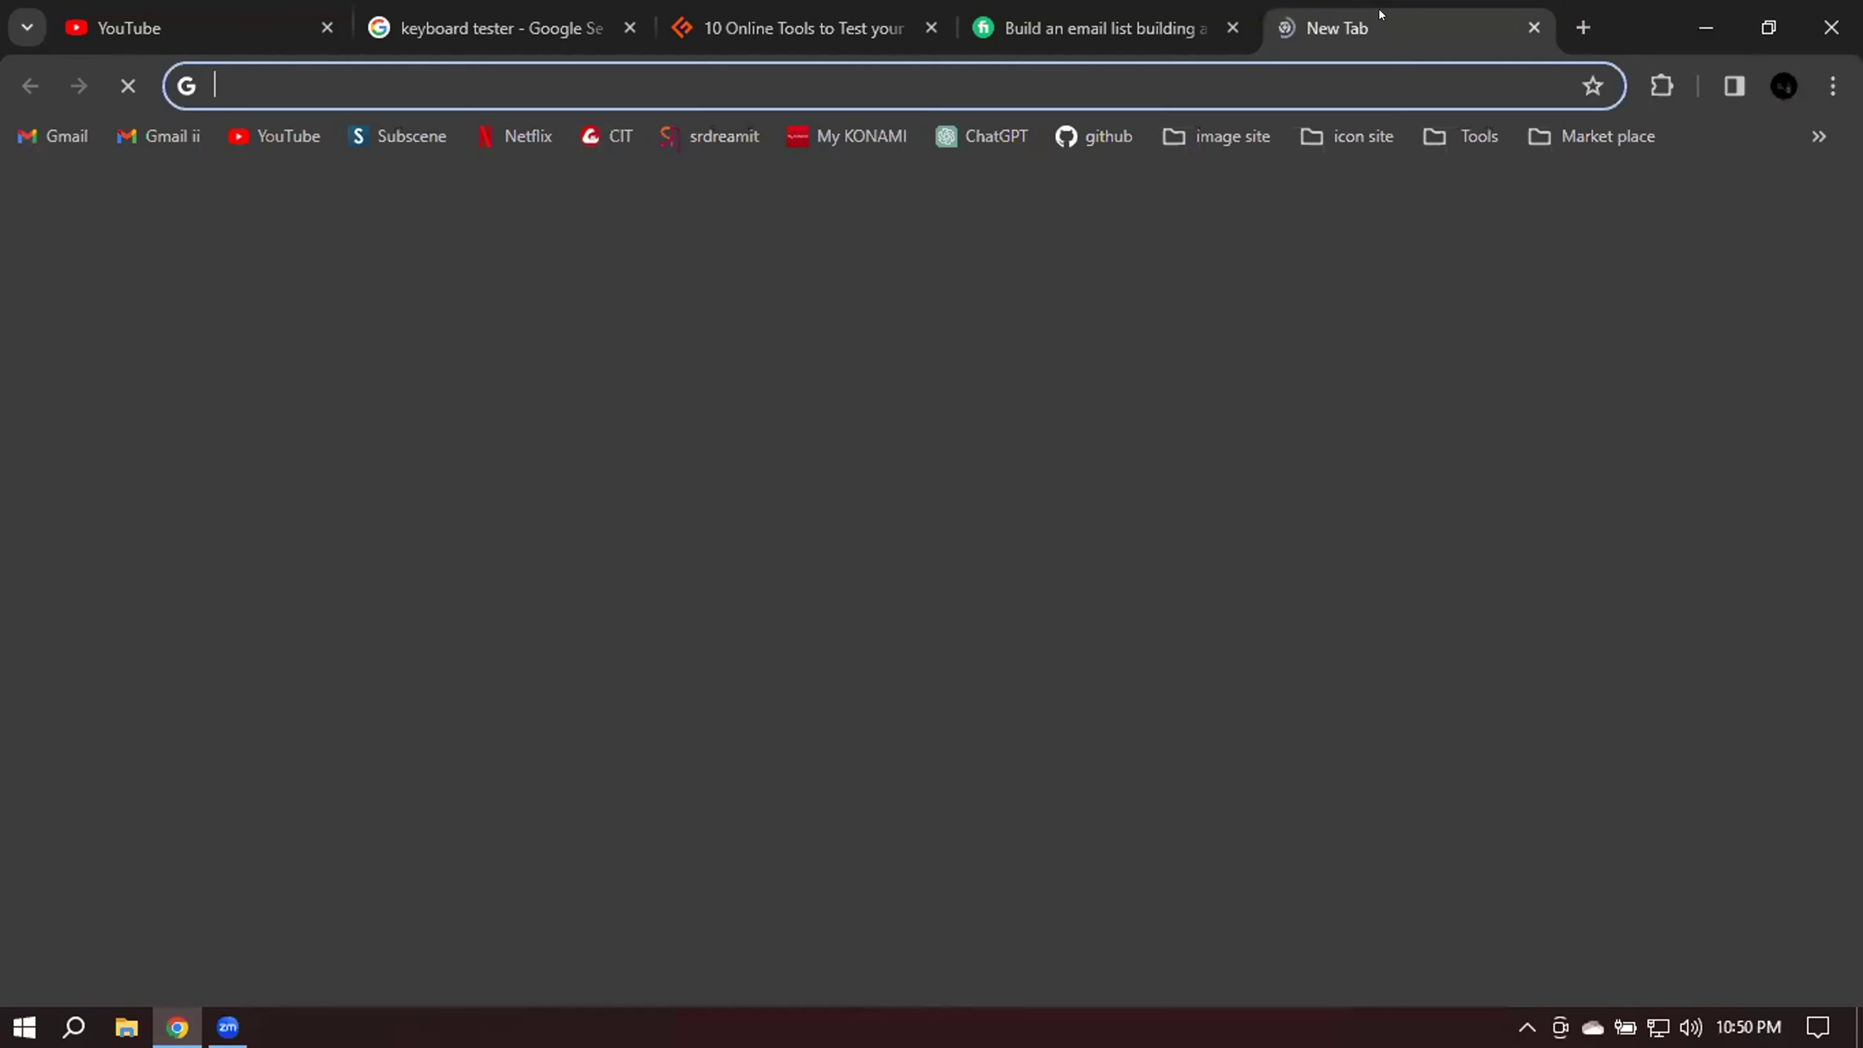
text(word)
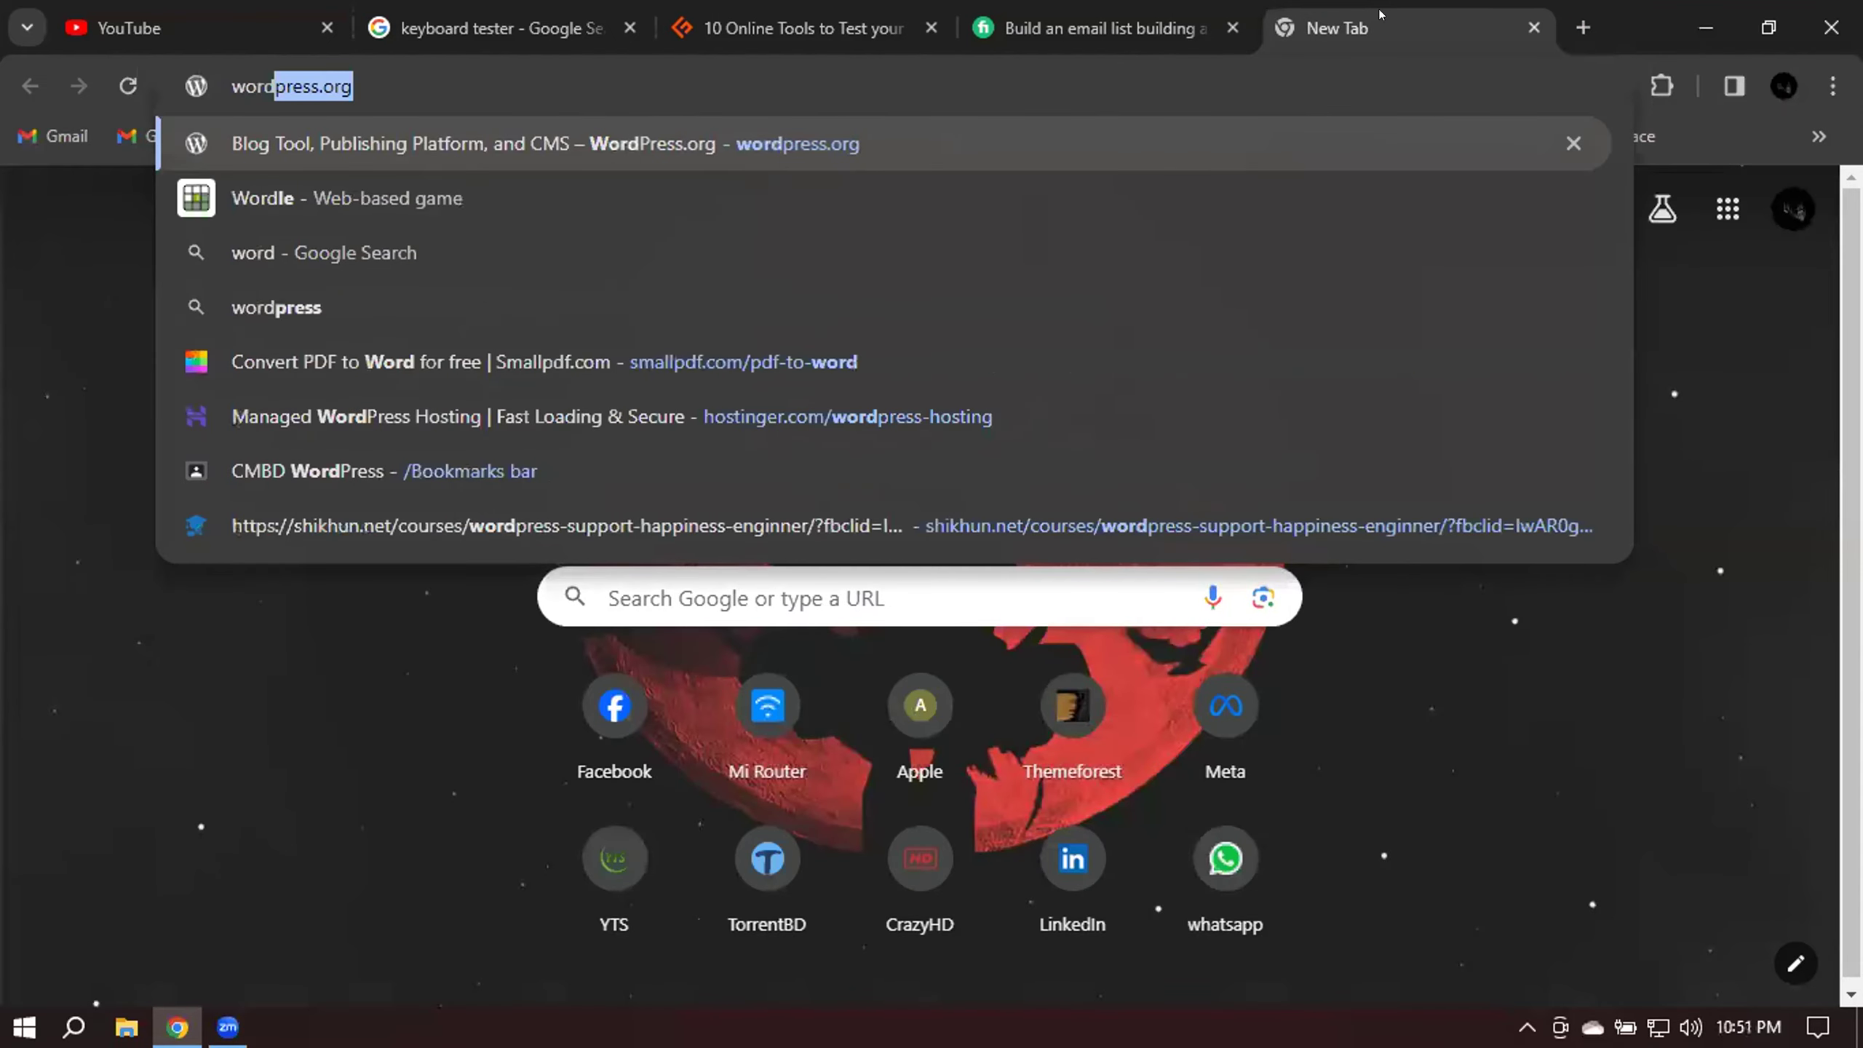
text( count)
key(Return)
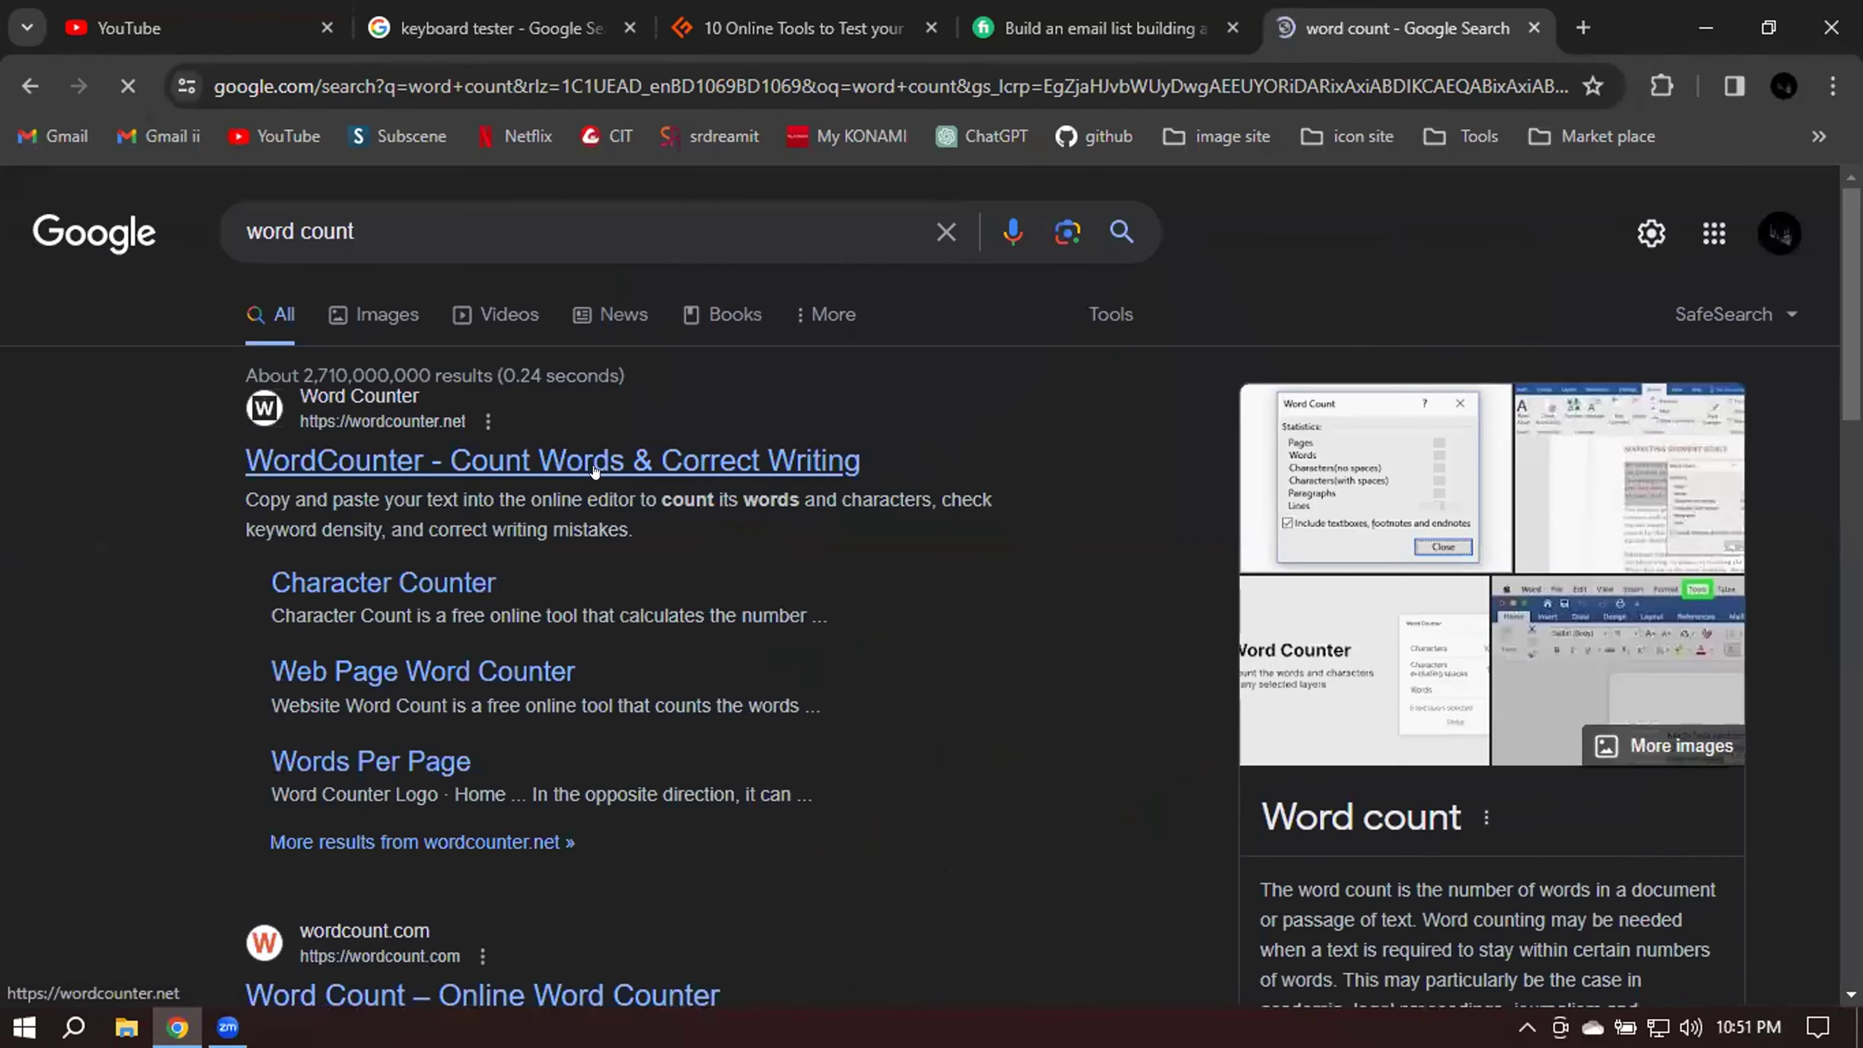
click(594, 470)
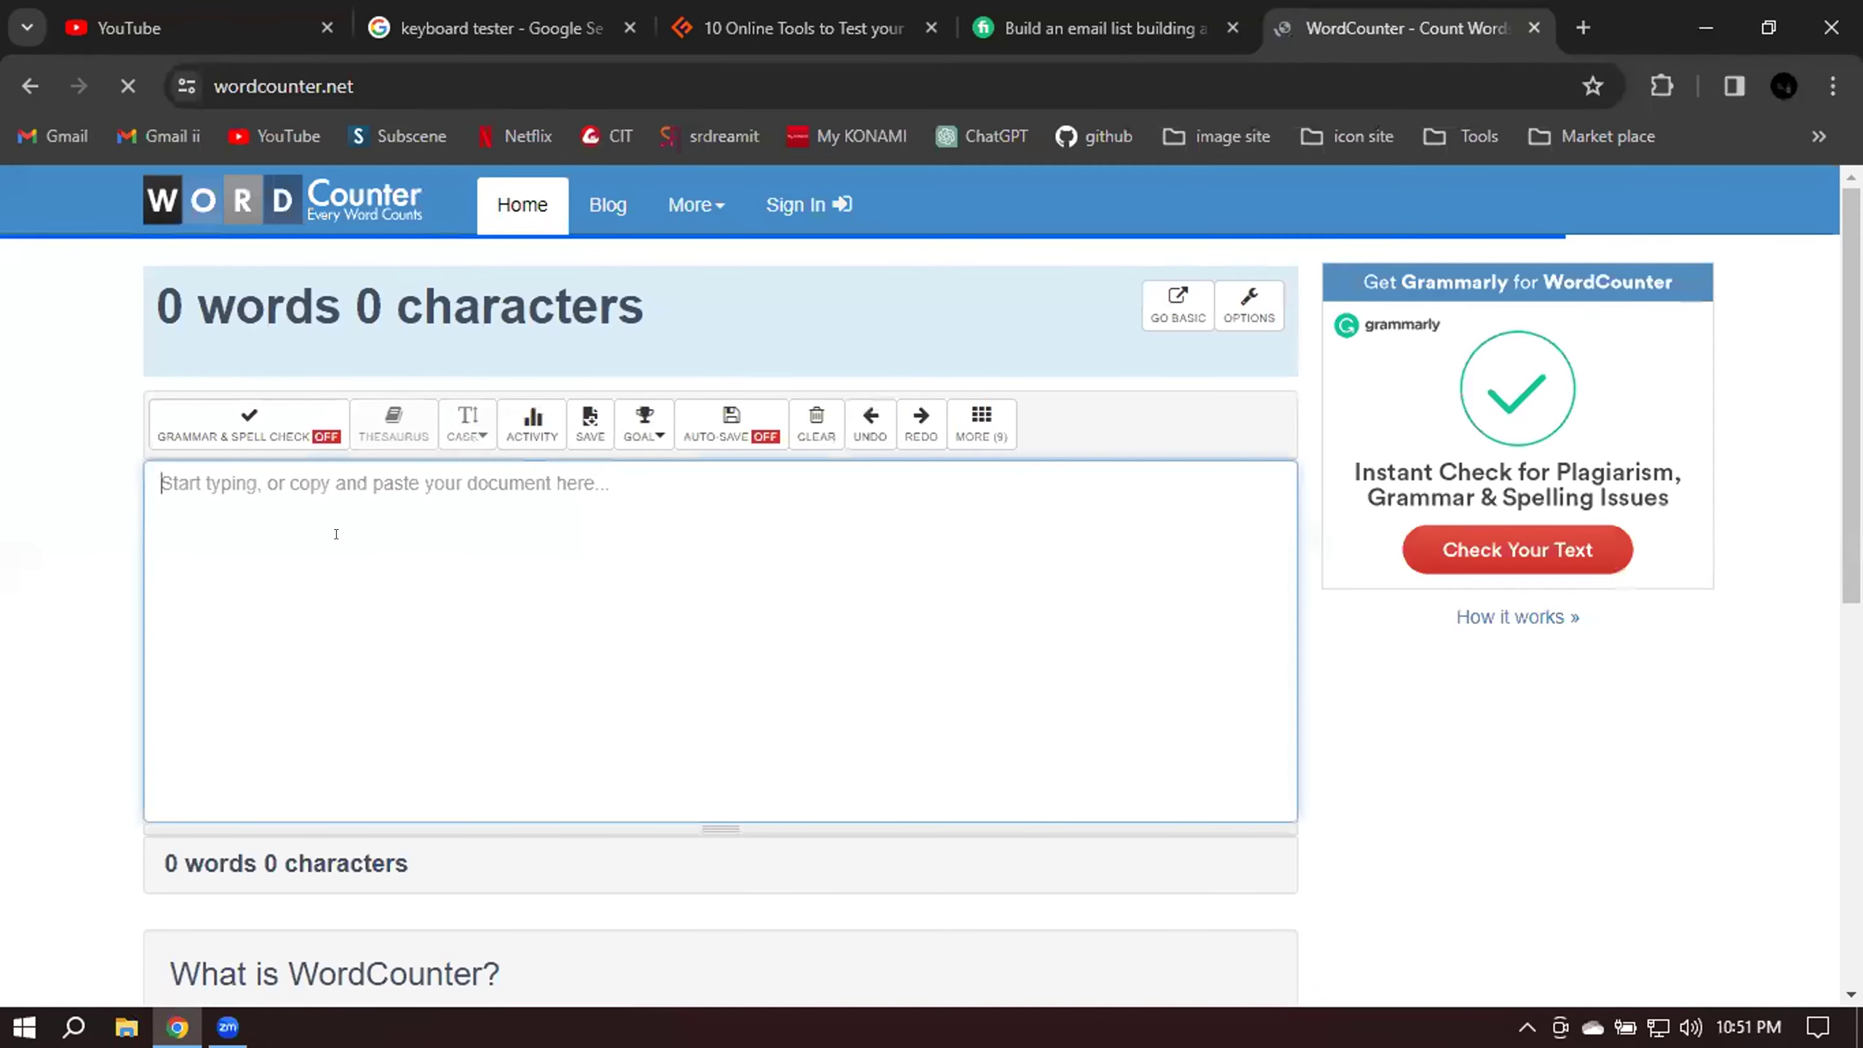
Paste the gig introduction into the editor and check its 92 words and 547 characters.
key(ctrl+v)
scroll(727, 580, down, 3)
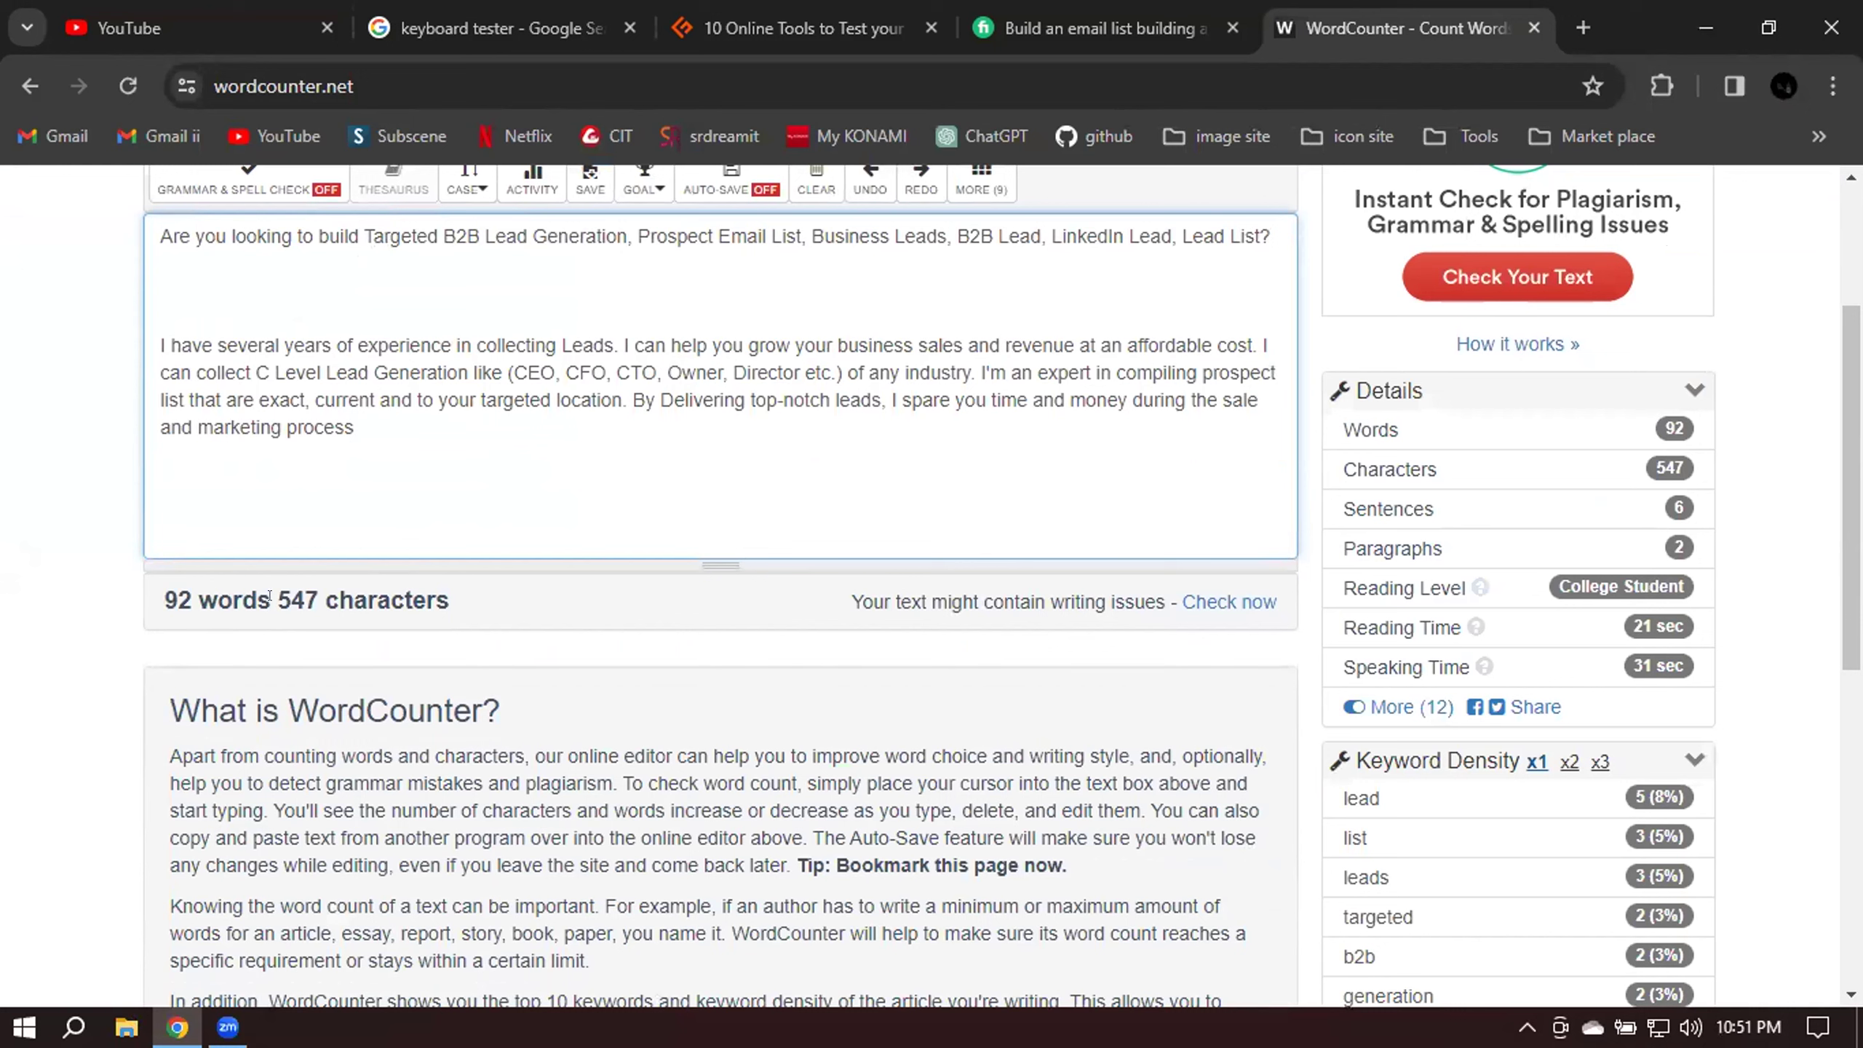
drag(278, 599, 457, 599)
click(460, 600)
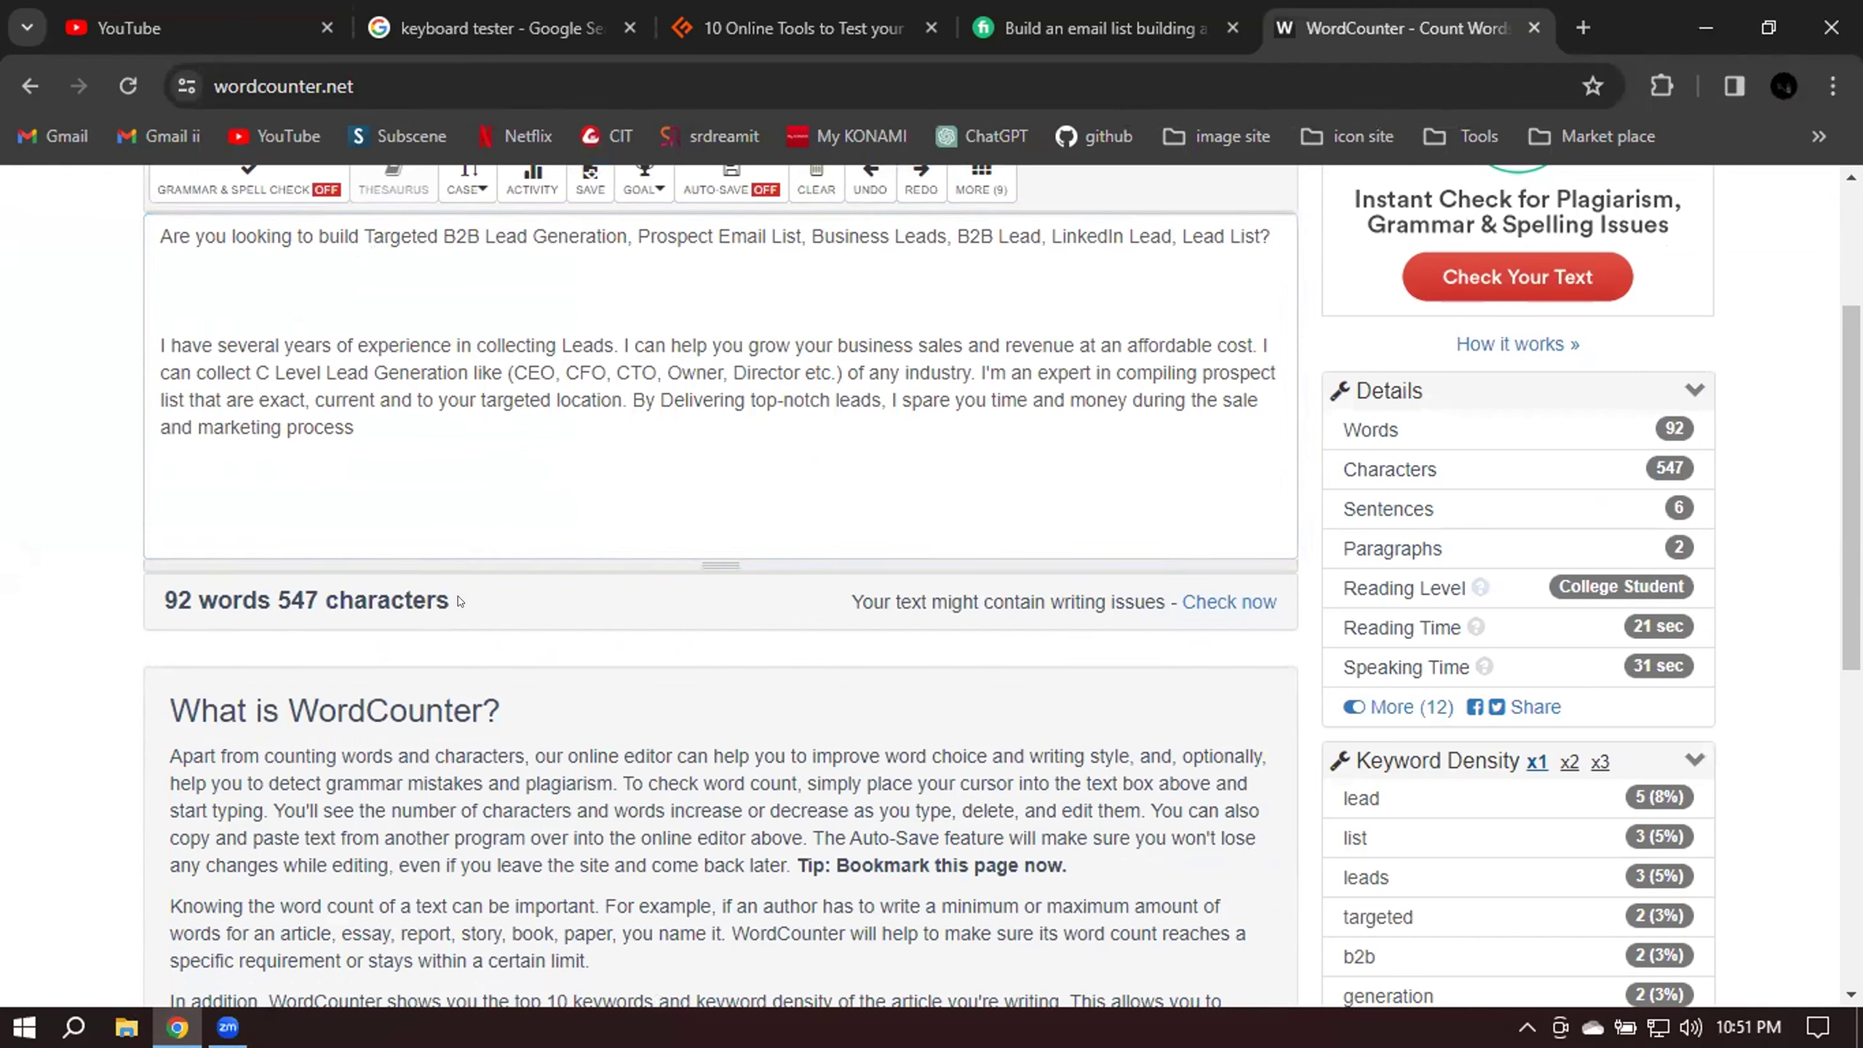